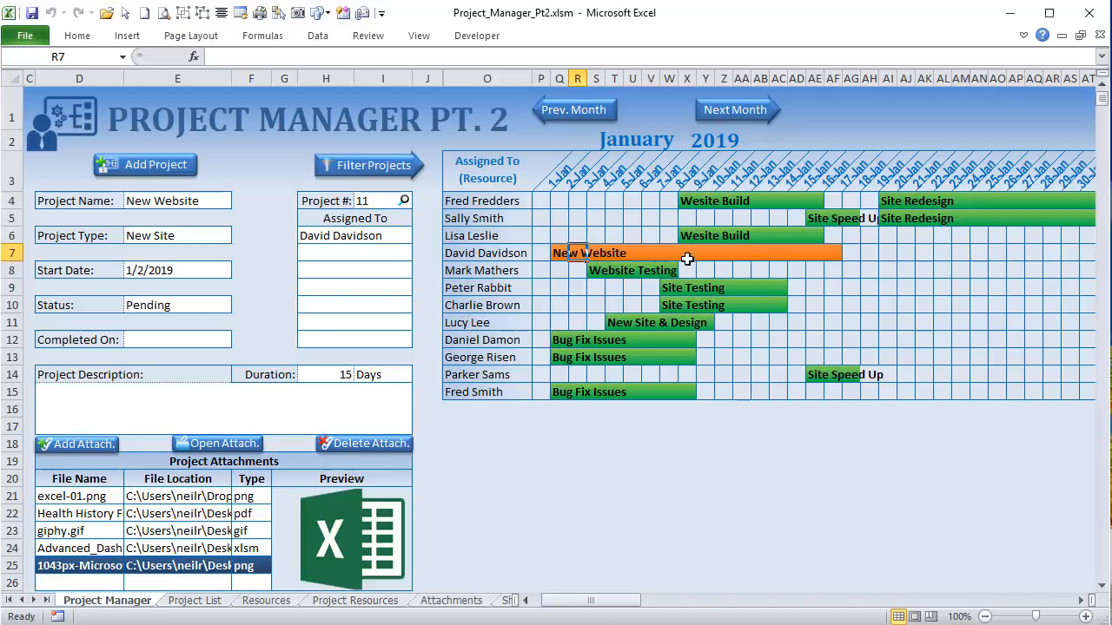
Step: Load Website Testing from its Gantt bar and preview giphy.gif, excel-01.png and Health History Form.pdf
left_click(600, 272)
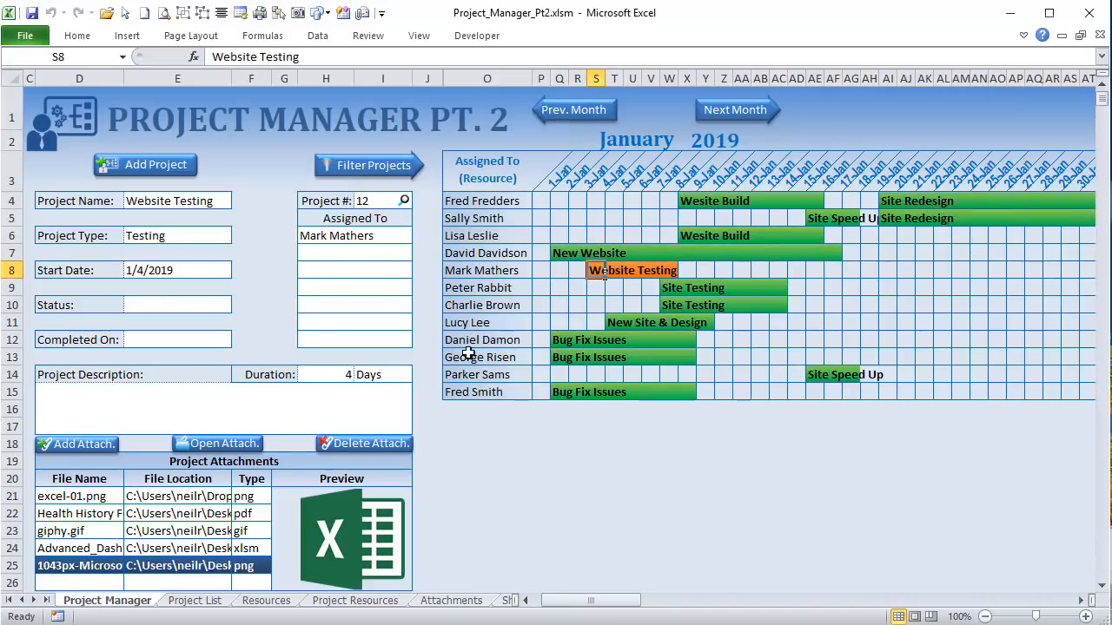
left_click(91, 532)
left_click(107, 497)
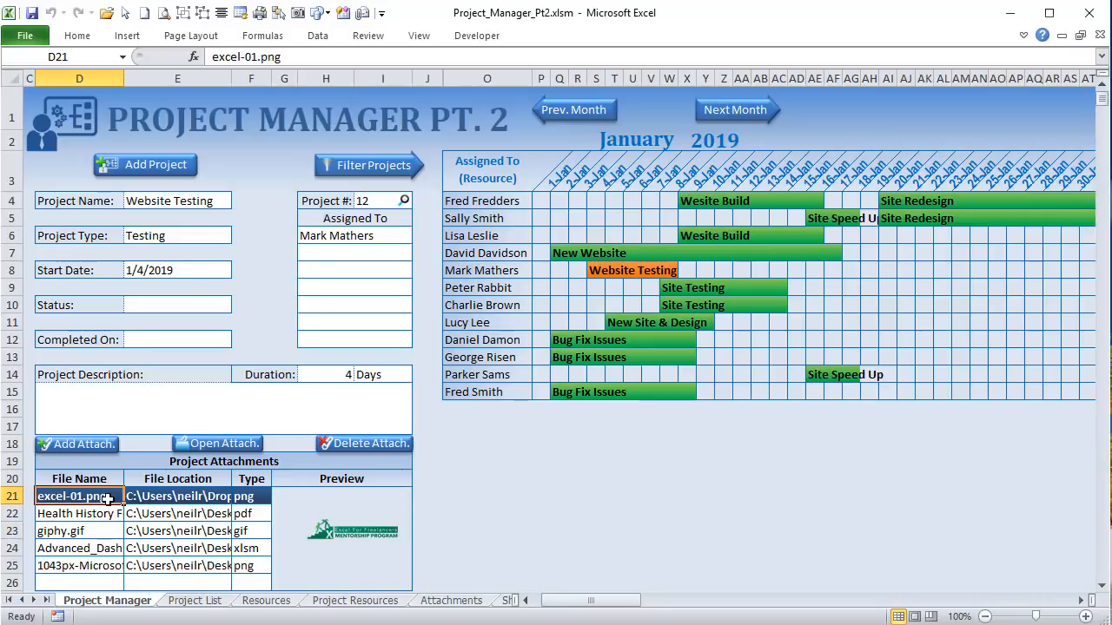
left_click(97, 513)
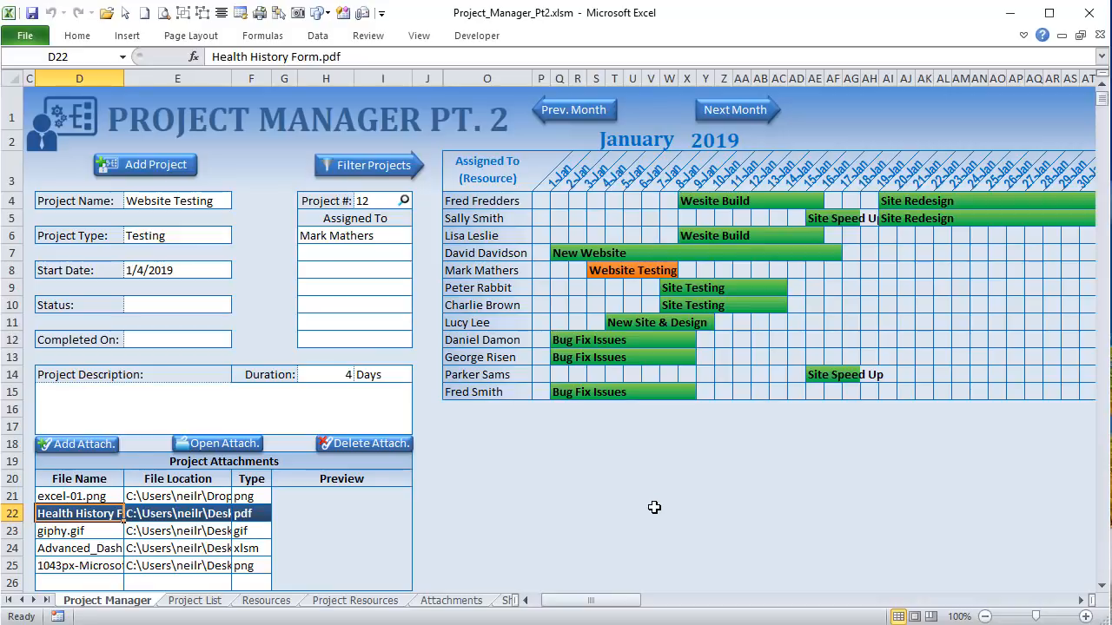
Step: Start a new project, then load Wesite Build, New Website, Website Testing and New Website from their bars
left_click(149, 166)
left_click(716, 203)
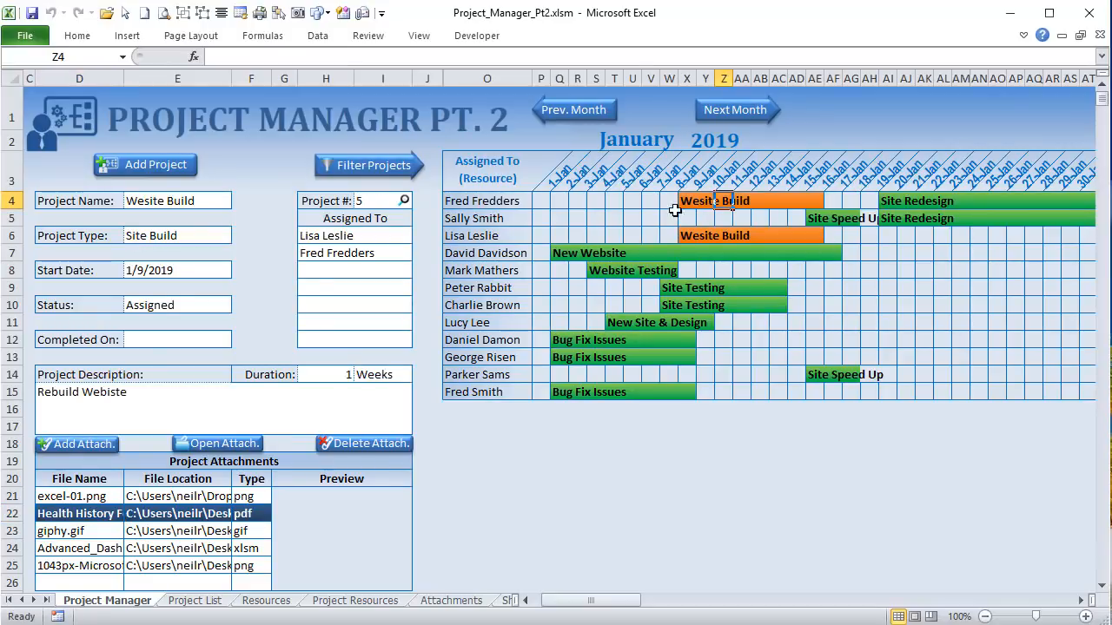
left_click(597, 255)
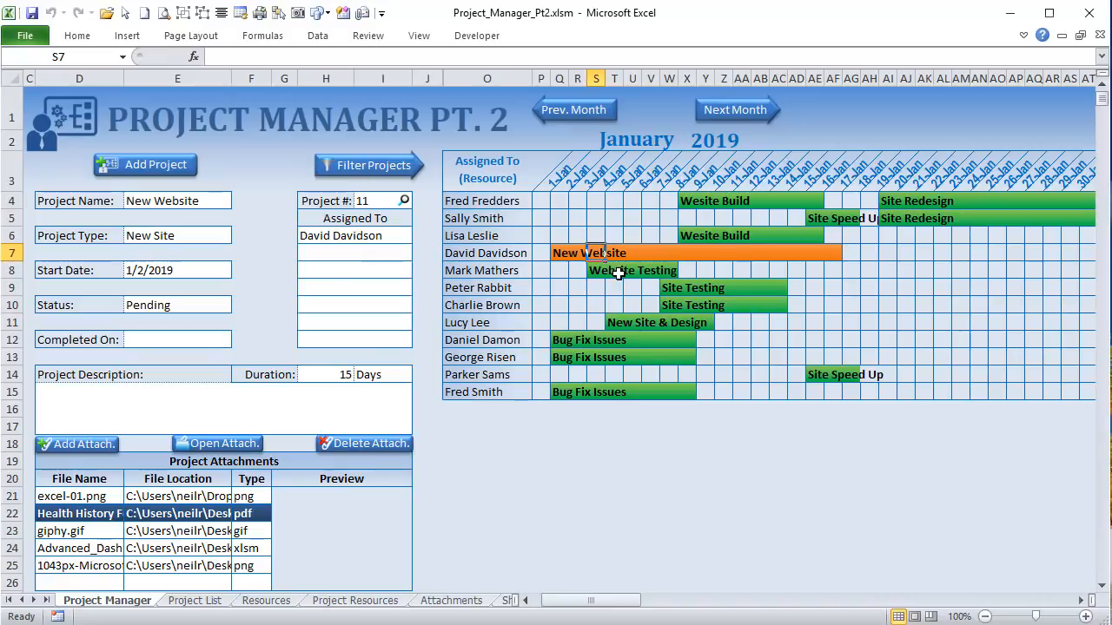
left_click(635, 267)
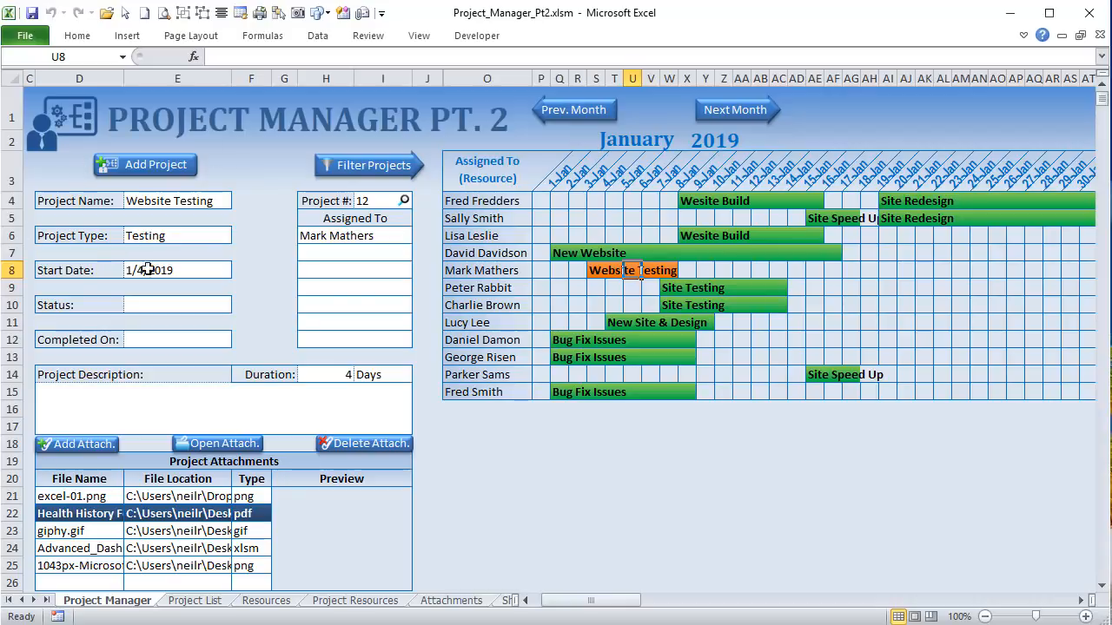
left_click(560, 253)
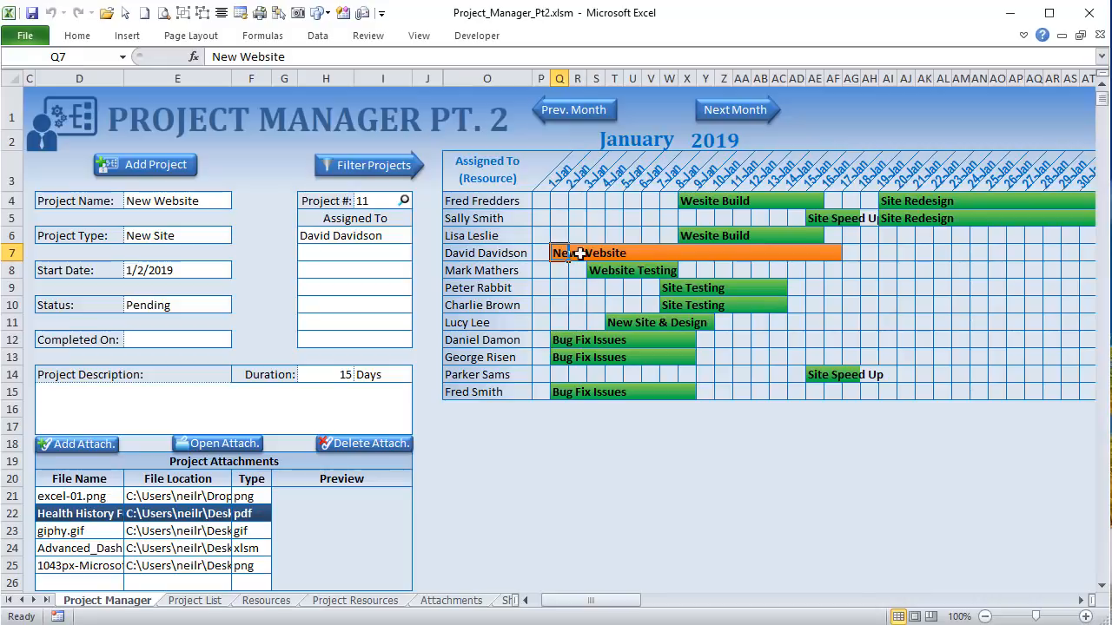
Step: Select the New Website and Website Testing bars, then move the schedule back to December
left_click_drag(564, 252, 809, 251)
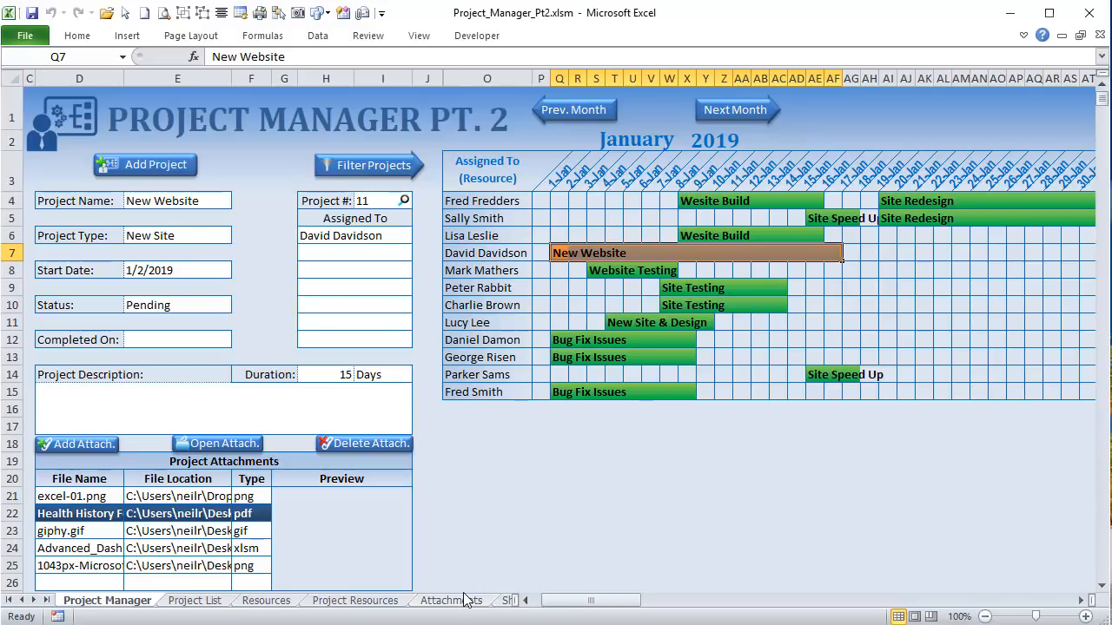
left_click(576, 288)
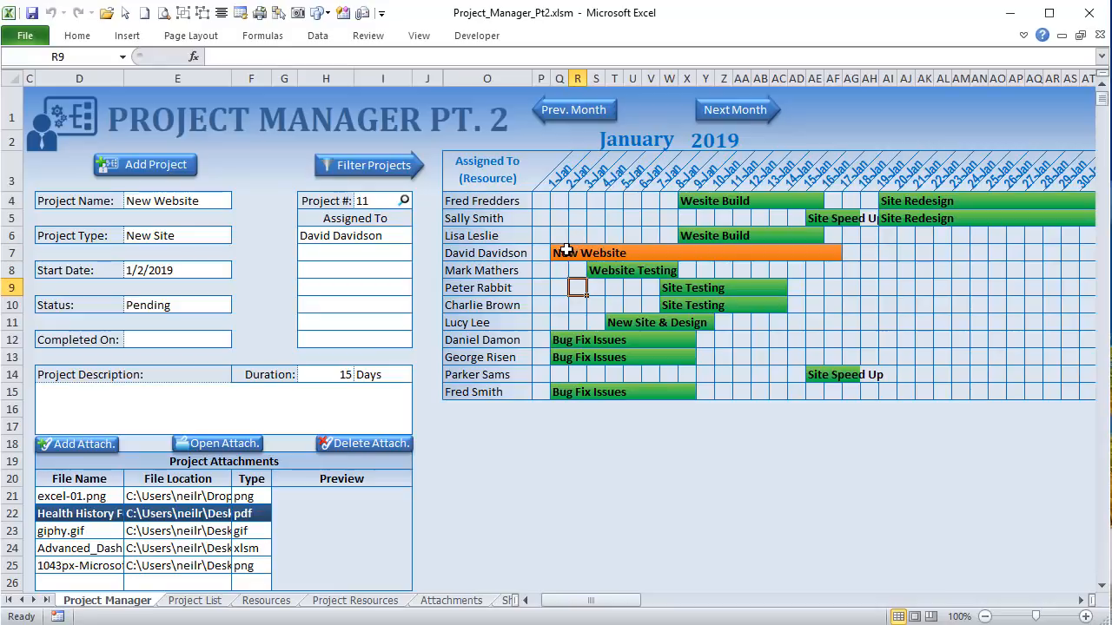
left_click(567, 251)
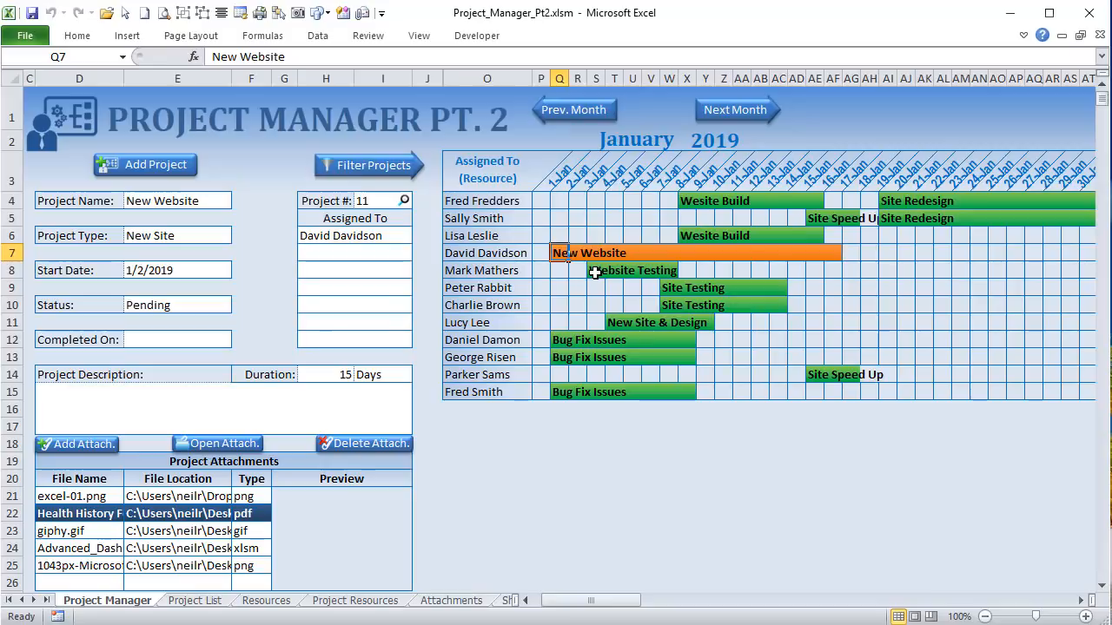
left_click_drag(595, 272, 670, 271)
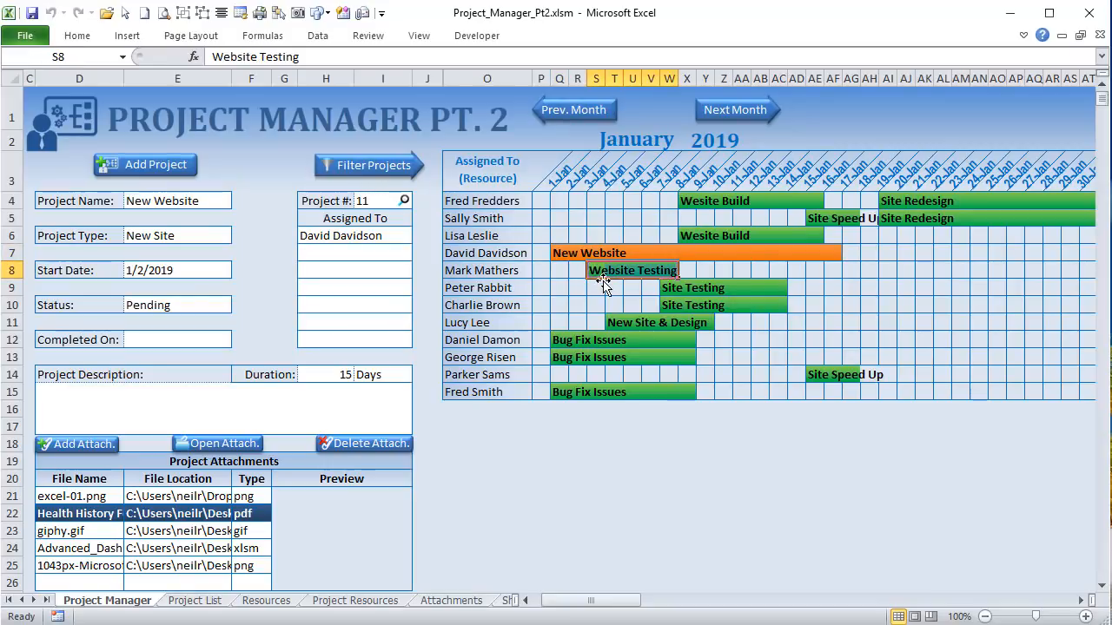
left_click(569, 111)
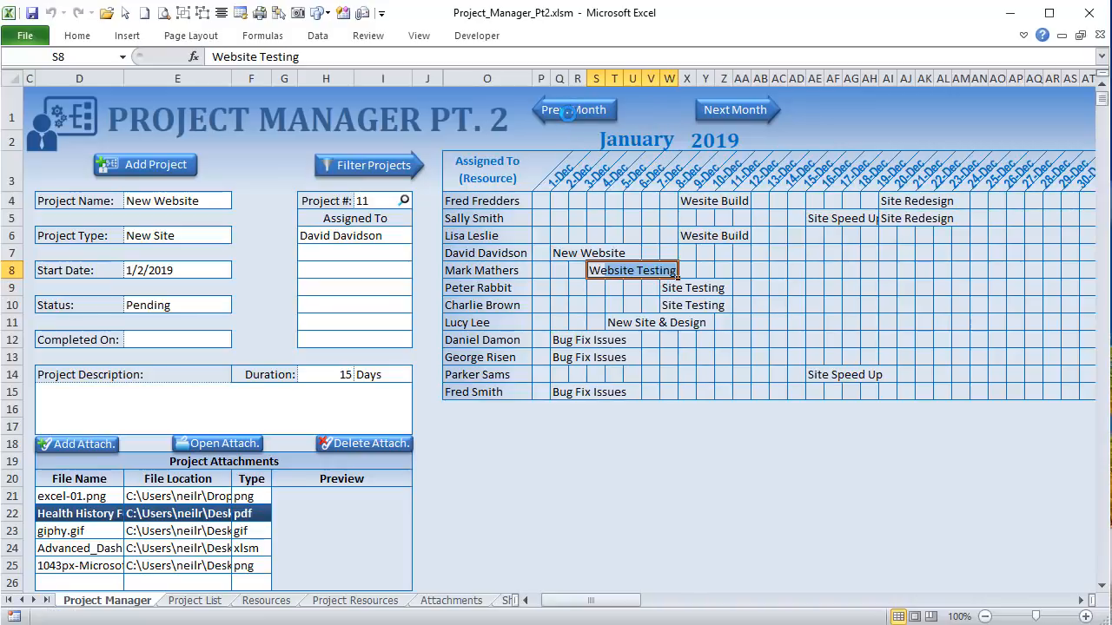
Step: Page the schedule forward to February 2019 and back to January with the month buttons
left_click(762, 108)
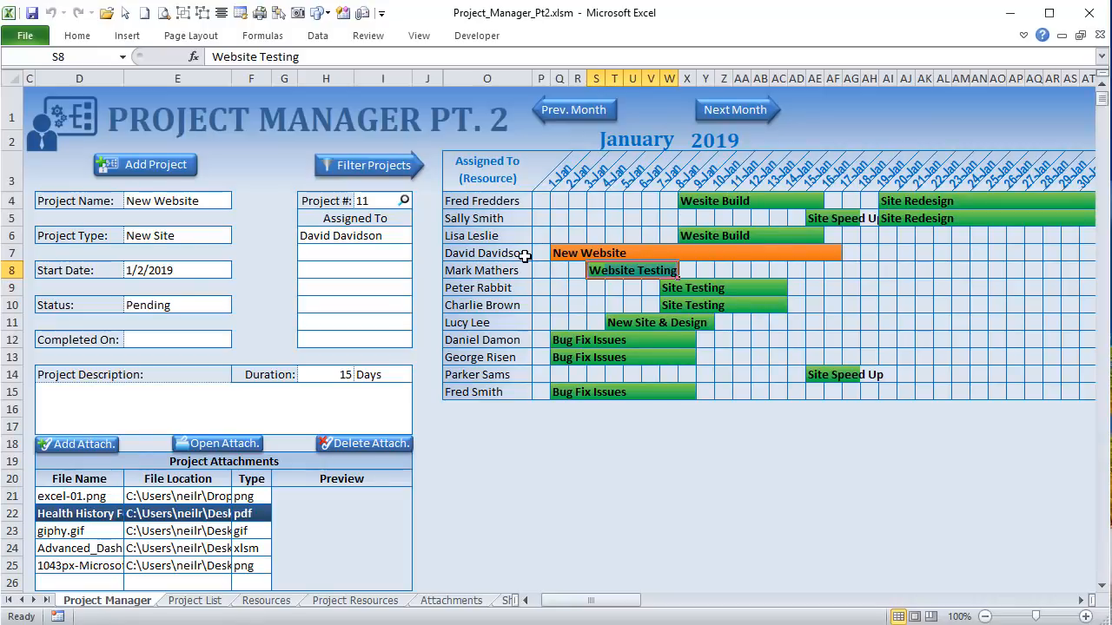
left_click(734, 122)
left_click(608, 110)
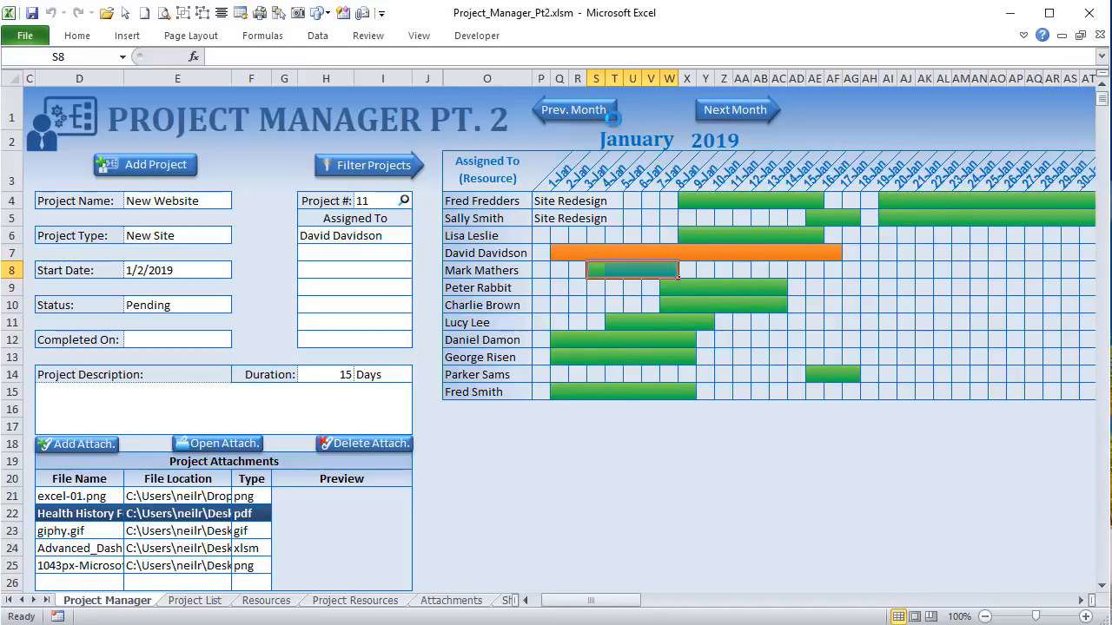
Step: Pick February from the R2 month list, return to January, and select the 2019 year cell
left_click(653, 144)
left_click(686, 142)
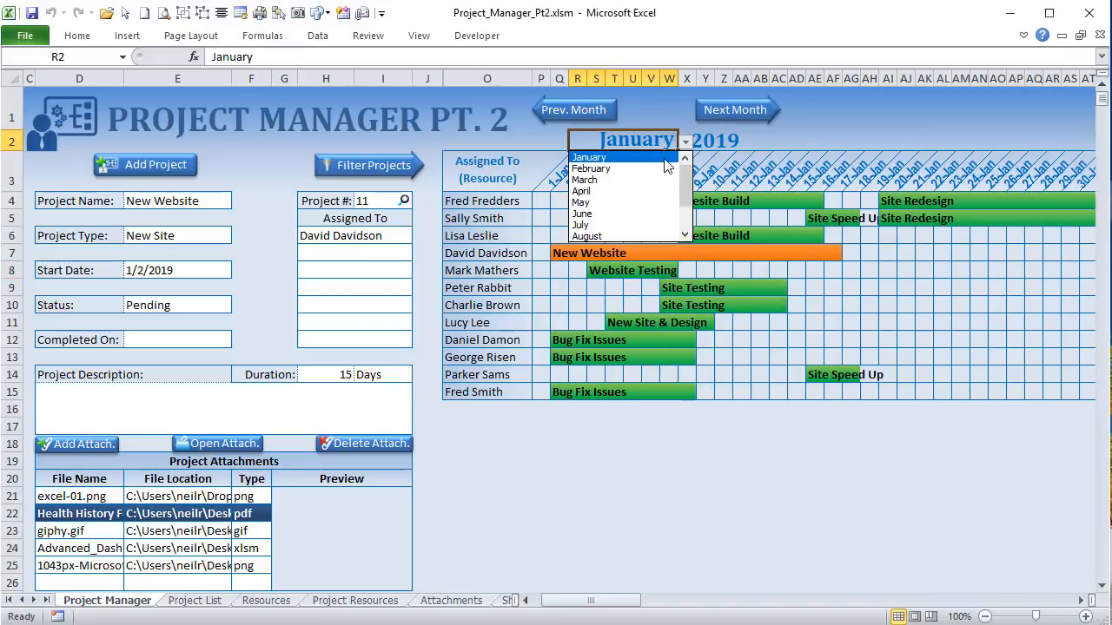
left_click(660, 173)
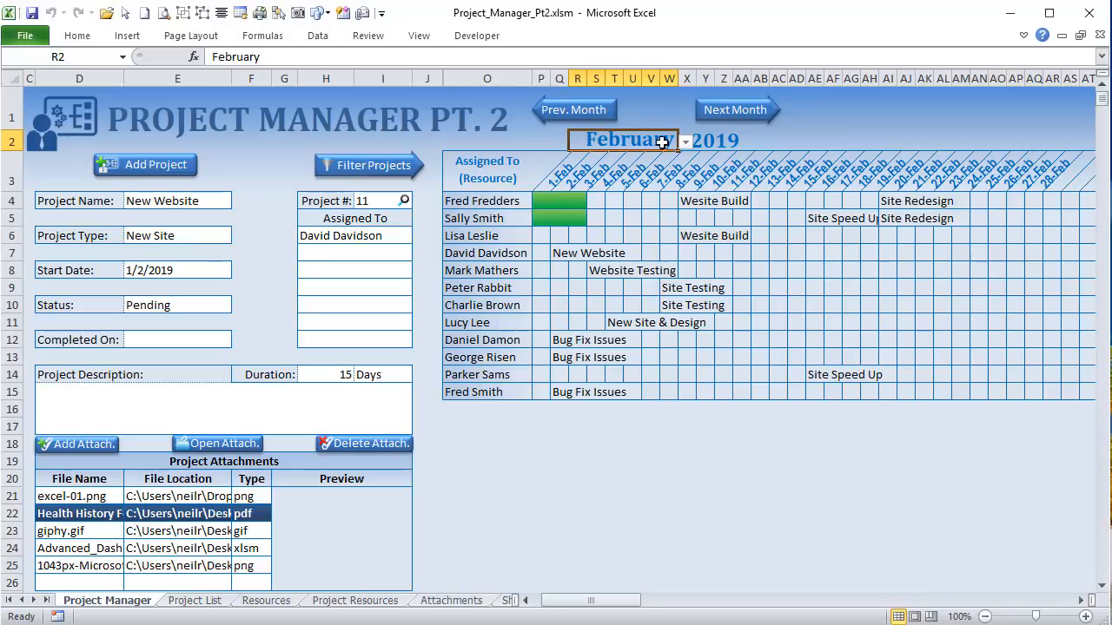
left_click(606, 113)
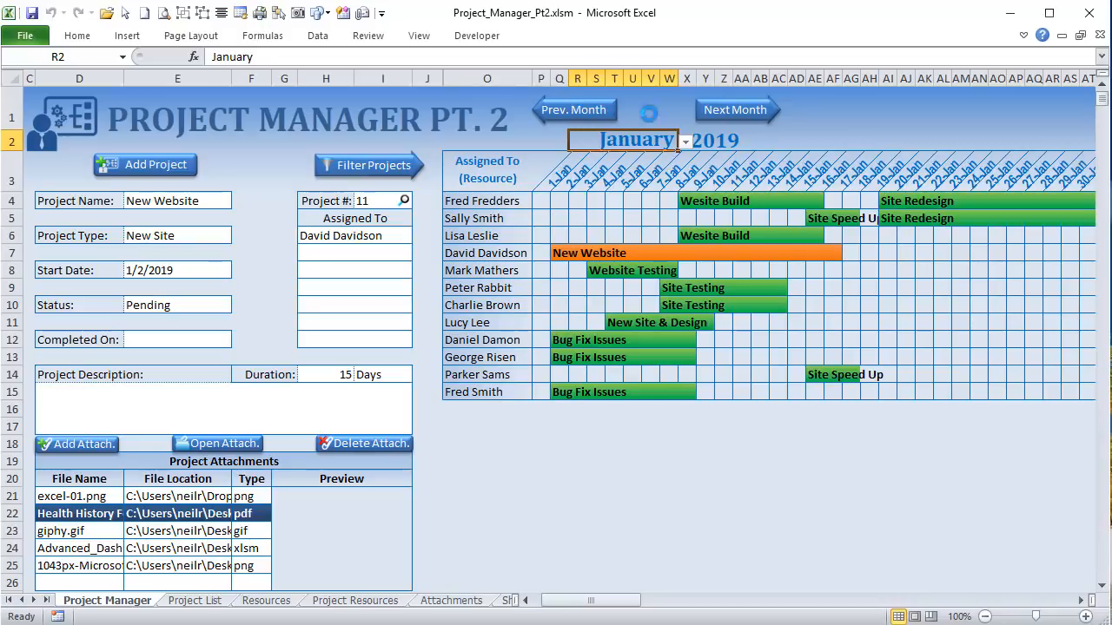
left_click(685, 143)
left_click(686, 142)
left_click(721, 145)
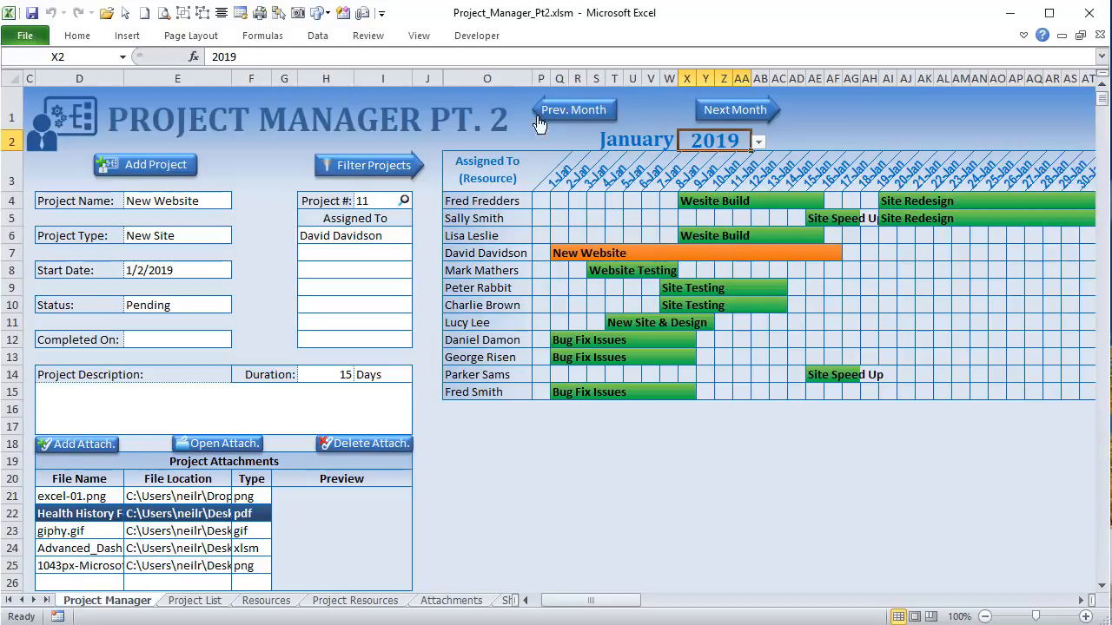
left_click(477, 36)
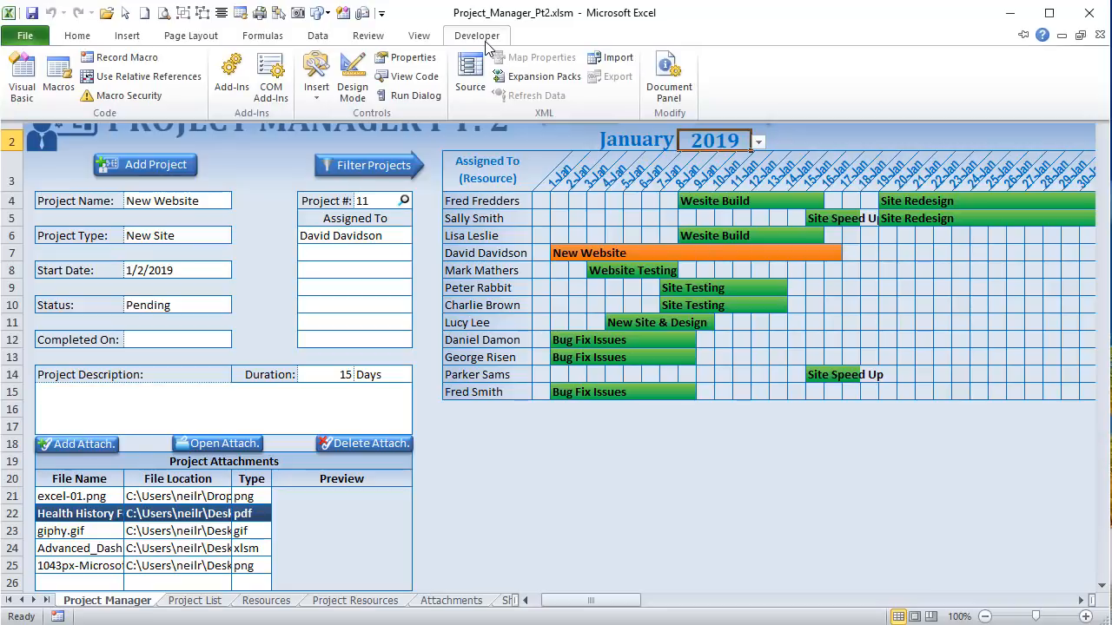
left_click(19, 80)
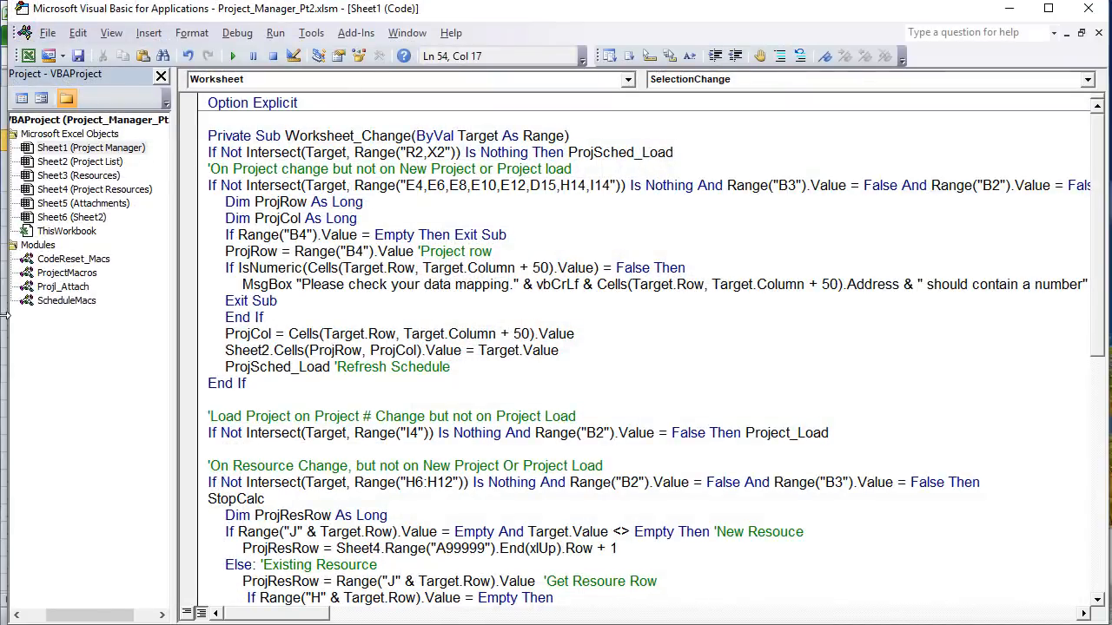
left_click(321, 268)
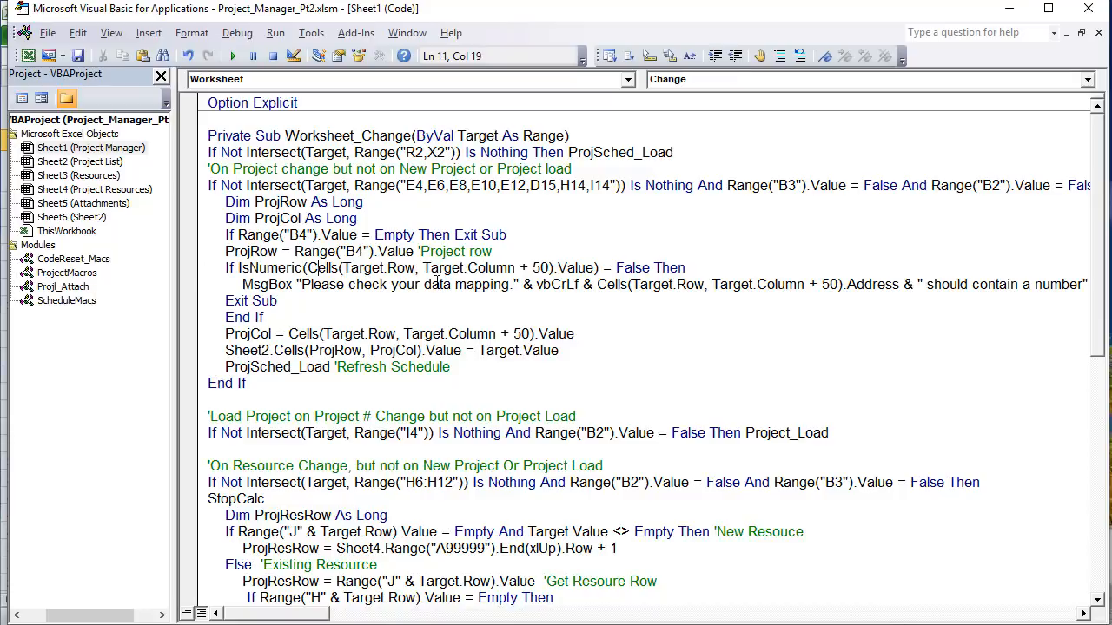
scroll(434, 286, "down", 10)
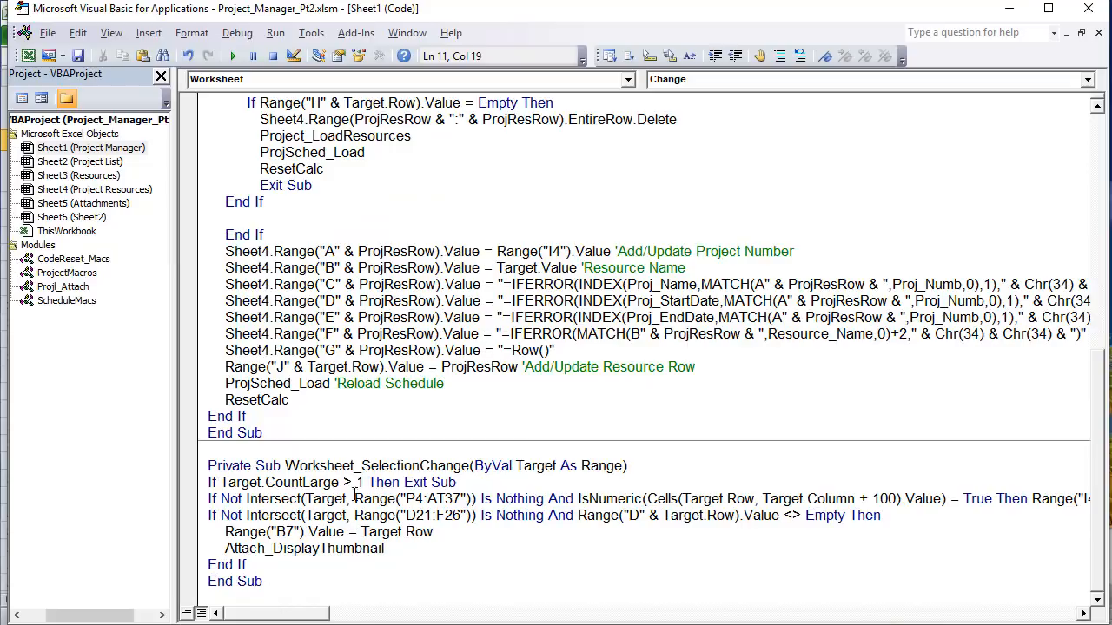
left_click_drag(326, 531, 198, 488)
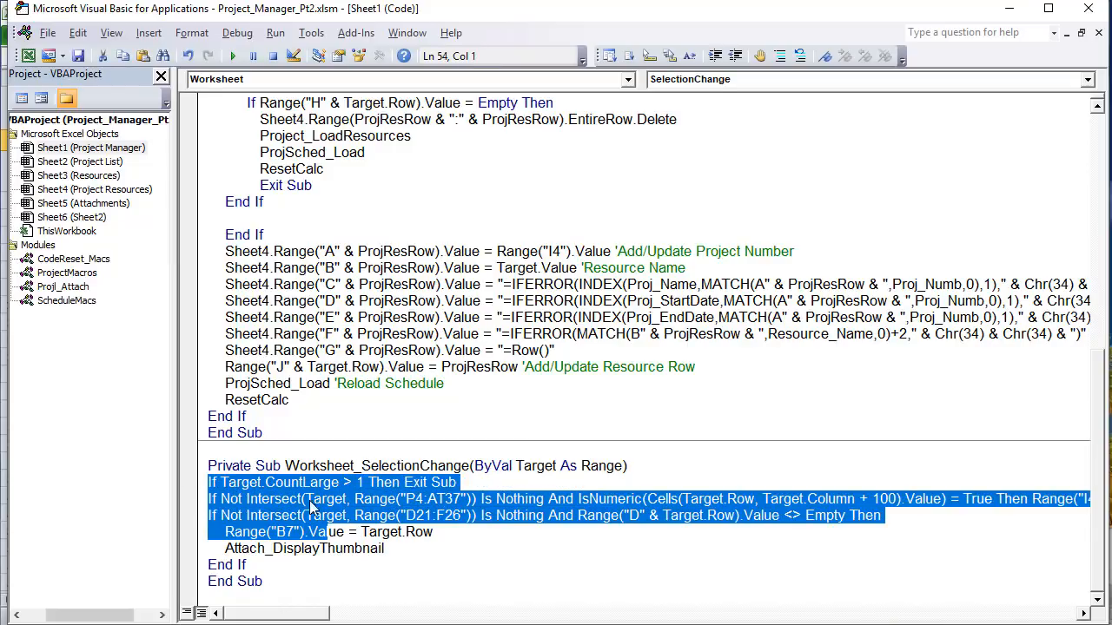
left_click(339, 531)
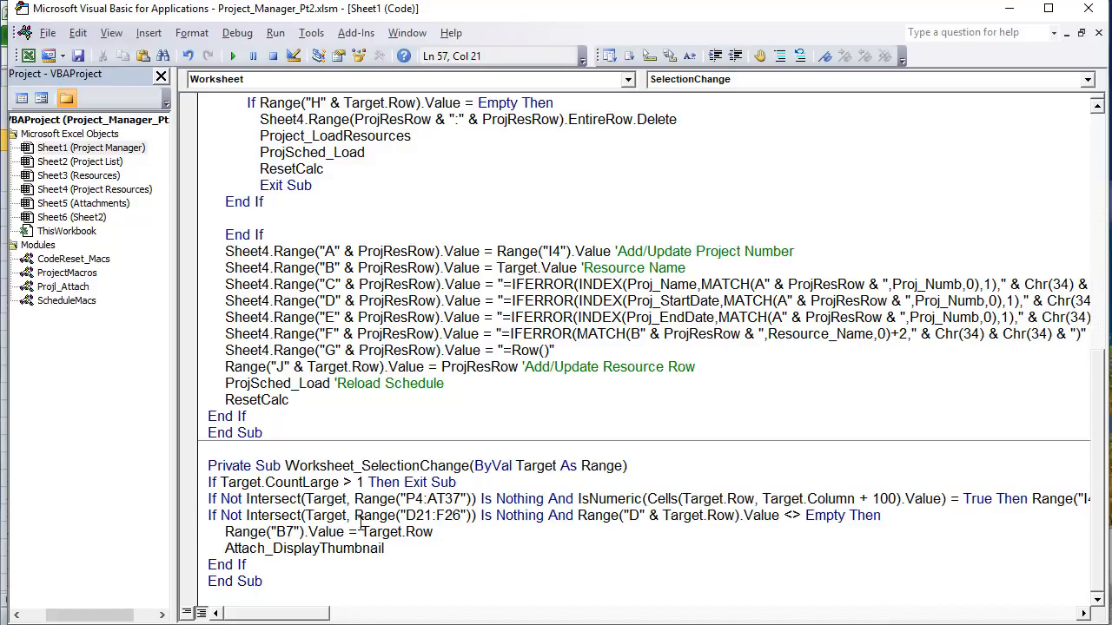
left_click_drag(877, 498, 321, 483)
left_click_drag(266, 606, 331, 606)
left_click_drag(566, 498, 680, 498)
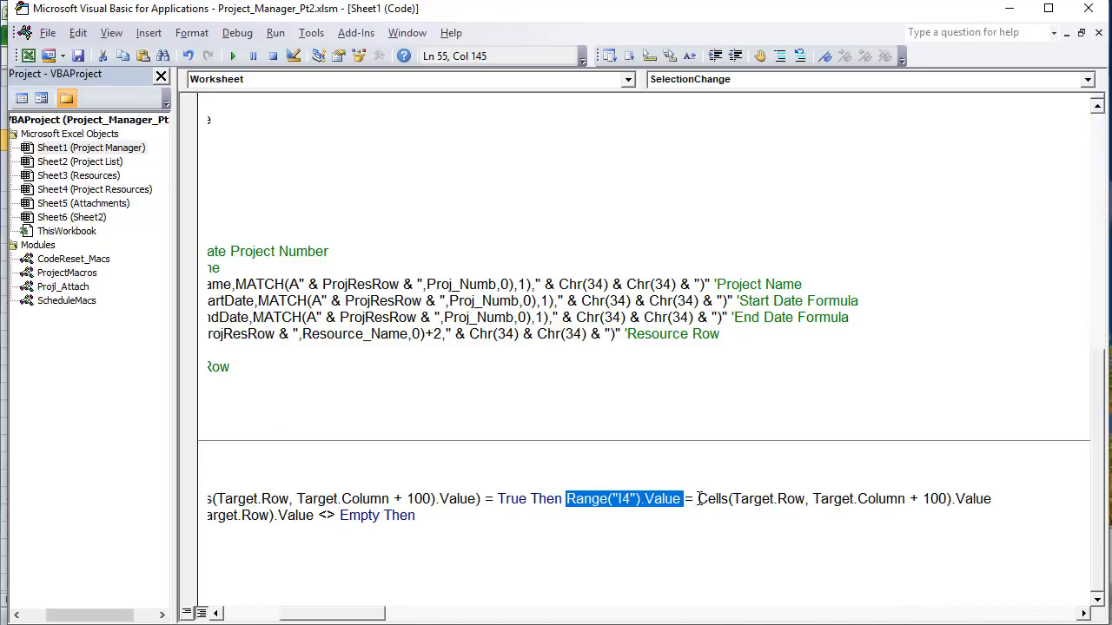
left_click_drag(699, 500, 993, 502)
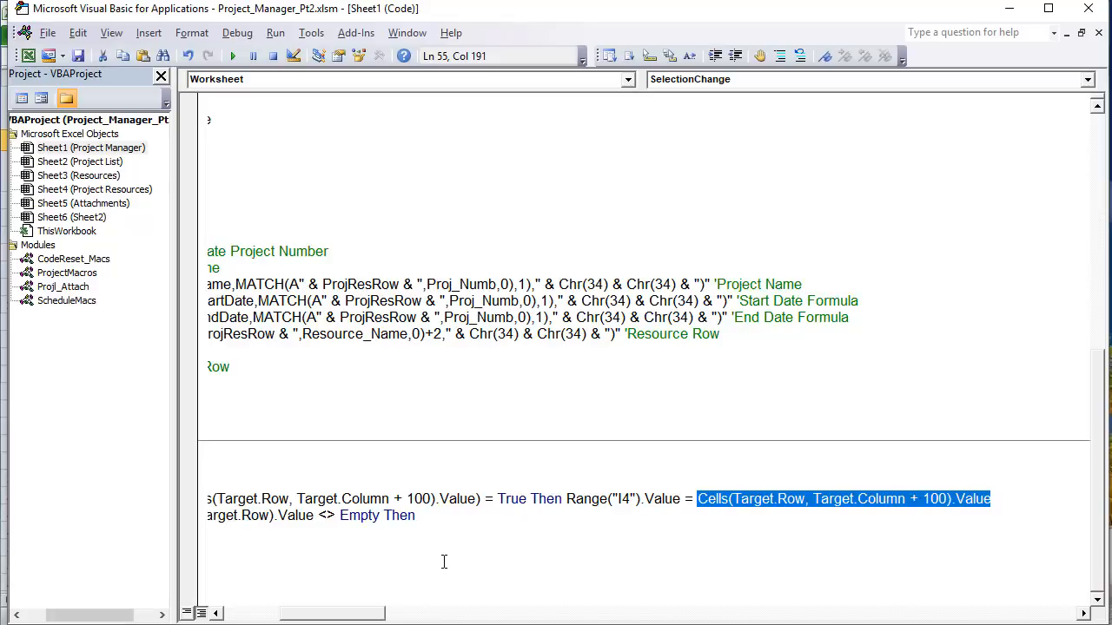
left_click_drag(371, 614, 287, 614)
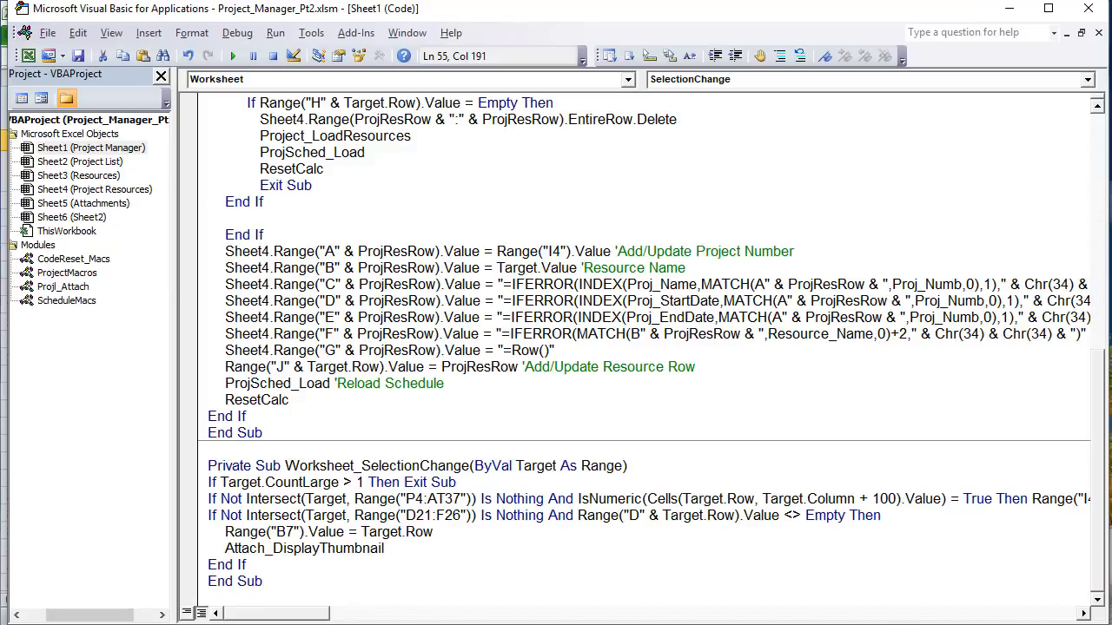
key("alt+F11")
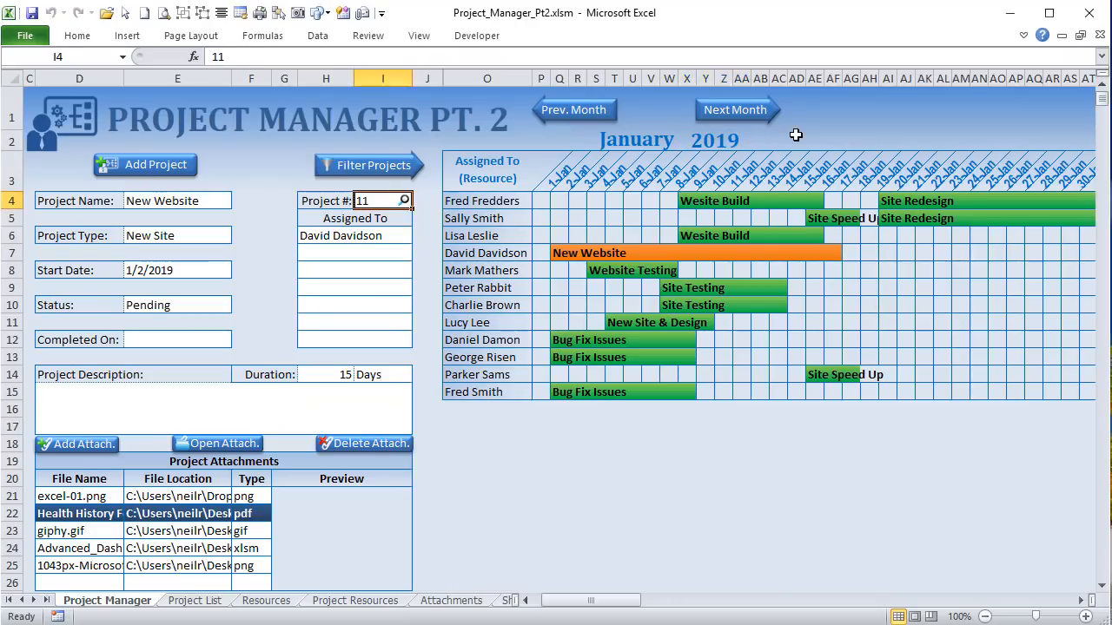
Step: Enter 12, then 11, as the Project # in I4 to load New Website
type("12")
key("Return")
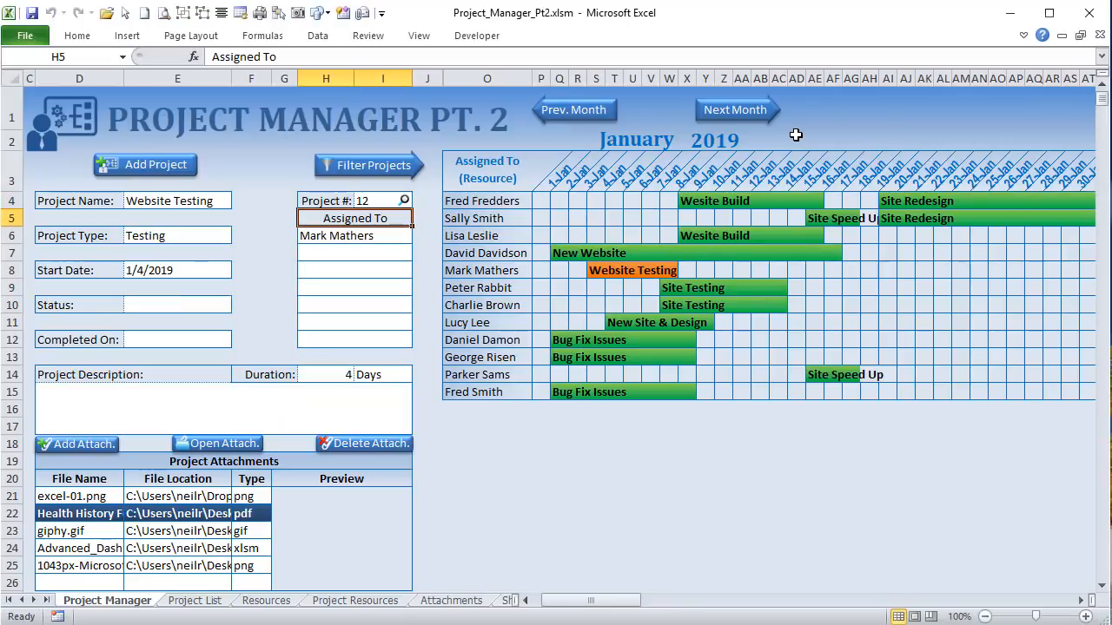
left_click(375, 201)
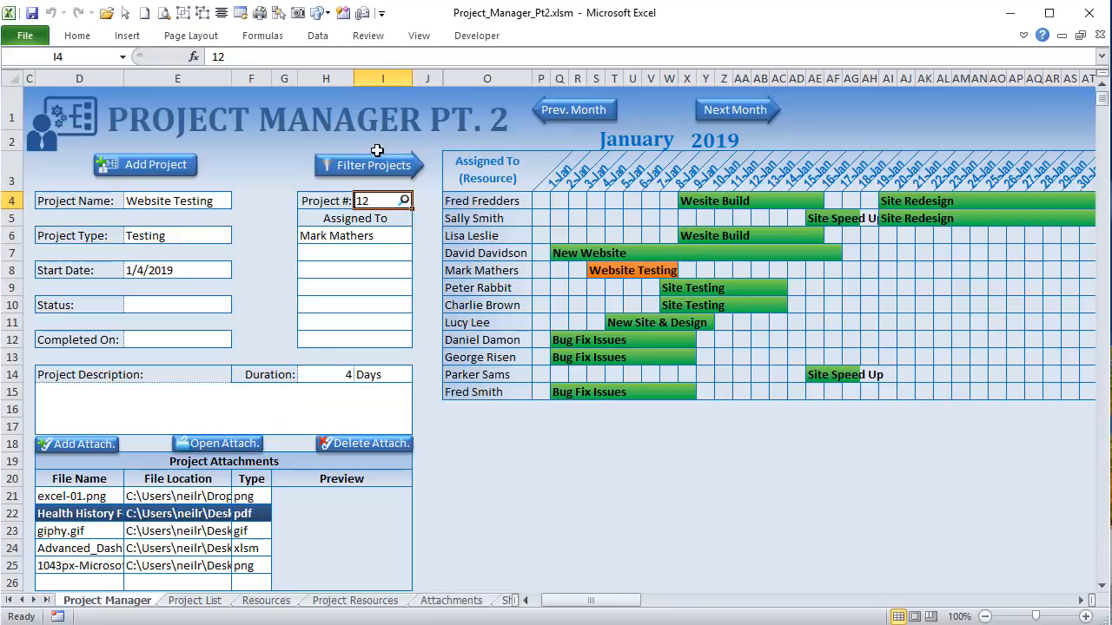
type("11")
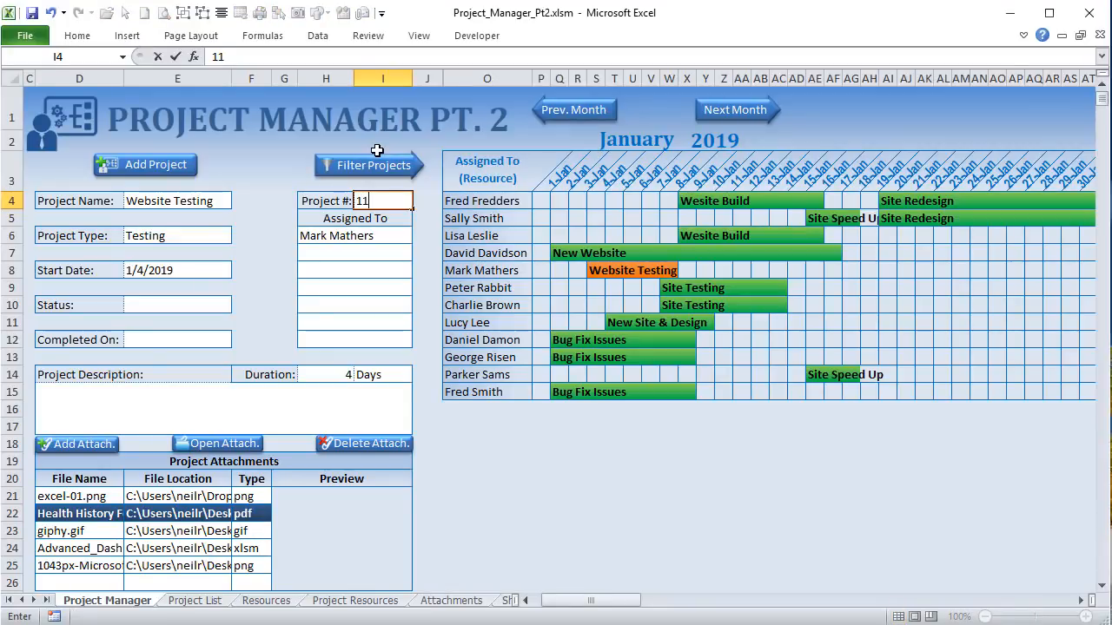
key("Return")
left_click(383, 198)
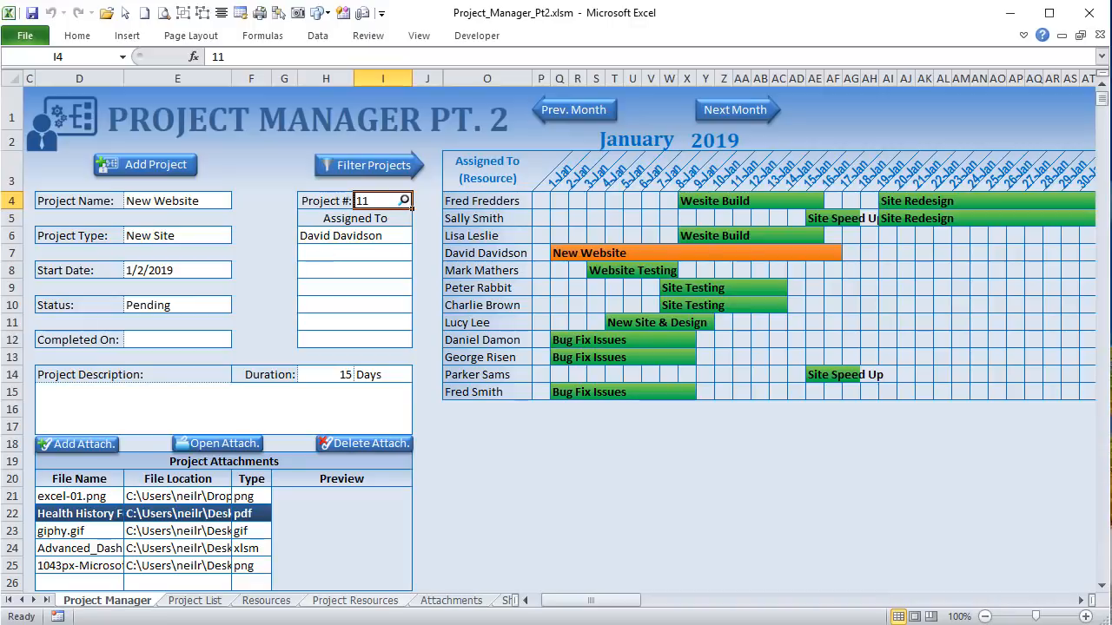
key("alt+F11")
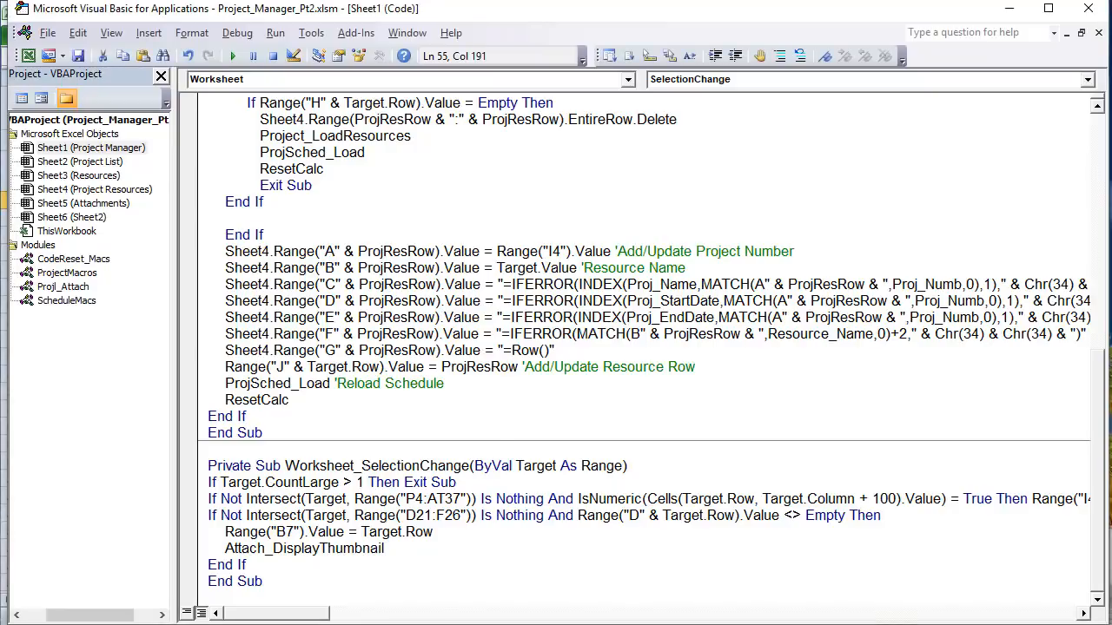
scroll(474, 460, "up", 10)
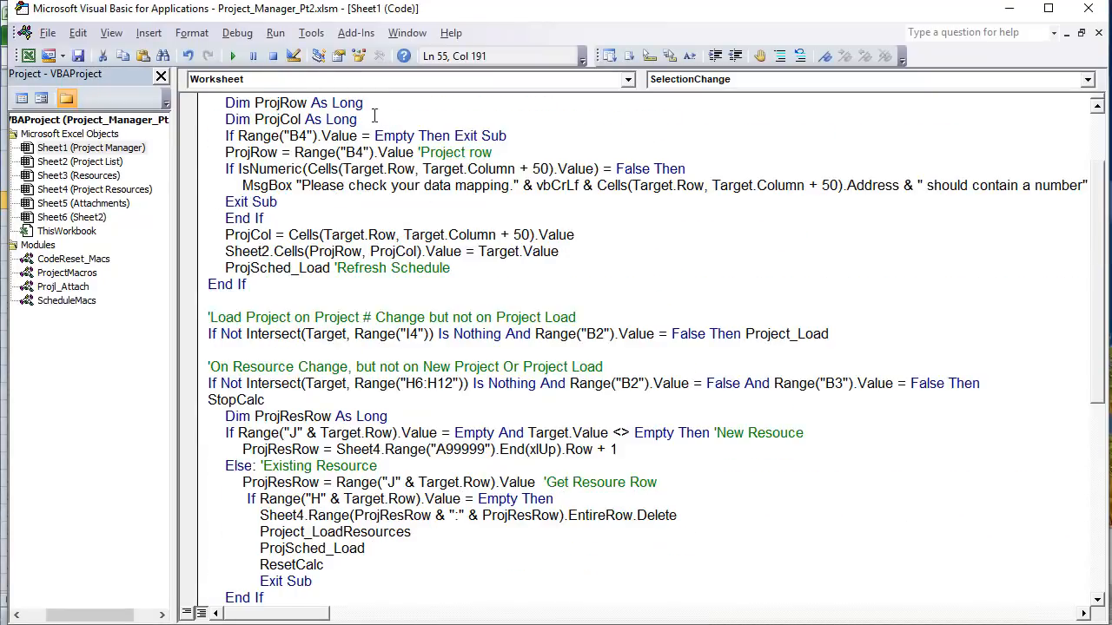
left_click_drag(410, 135, 284, 135)
scroll(289, 185, "down", 6)
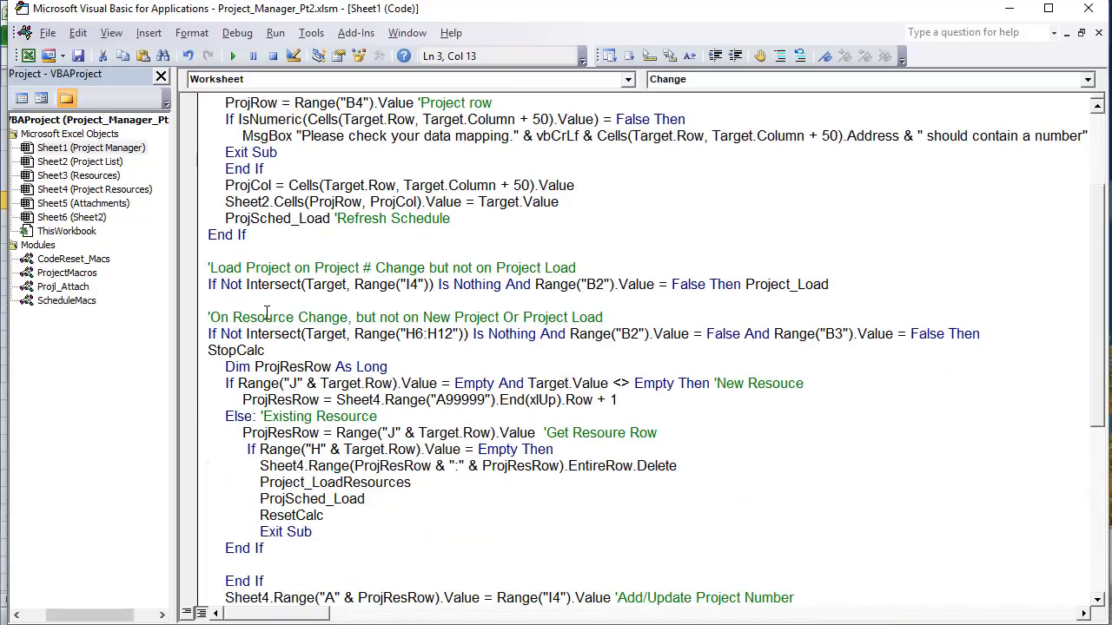
scroll(265, 315, "down", 1)
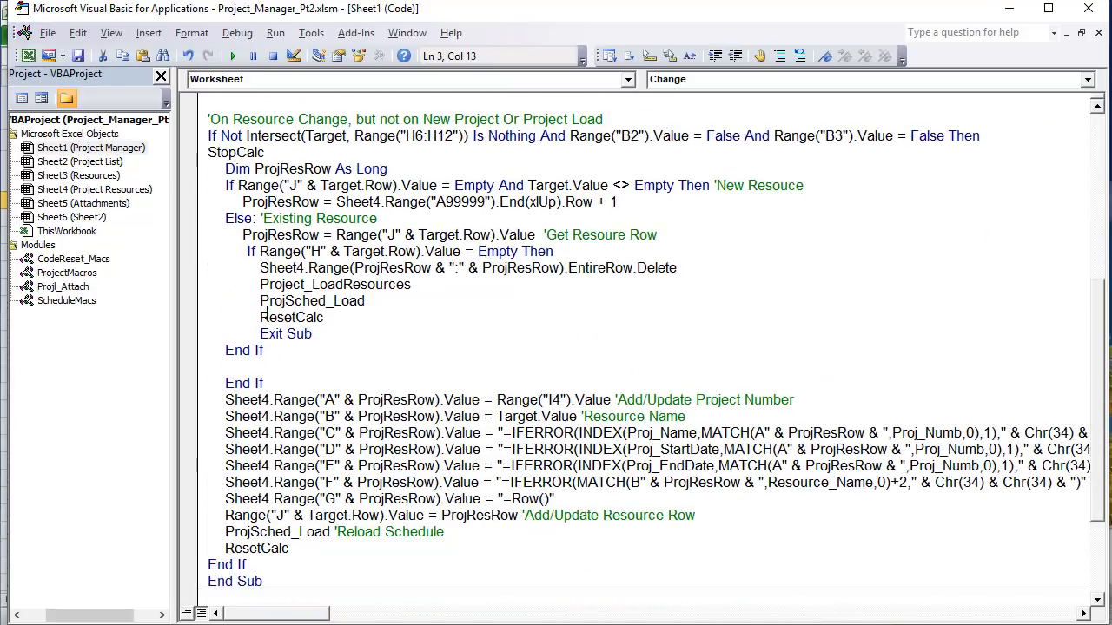
scroll(265, 316, "up", 5)
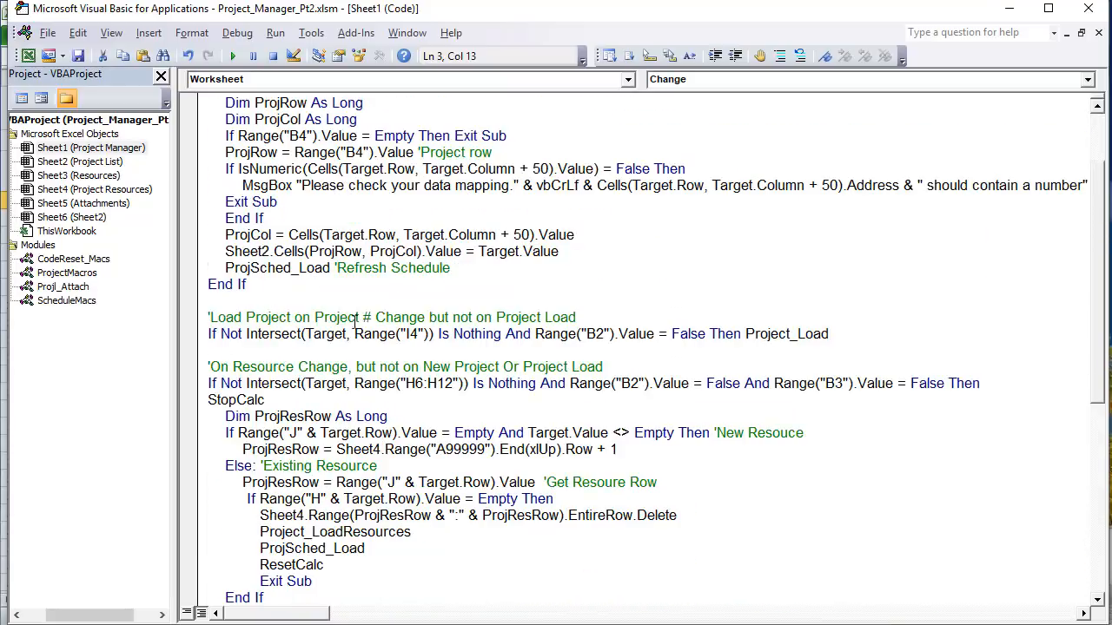
left_click_drag(358, 318, 247, 317)
left_click(351, 322)
left_click_drag(574, 317, 495, 317)
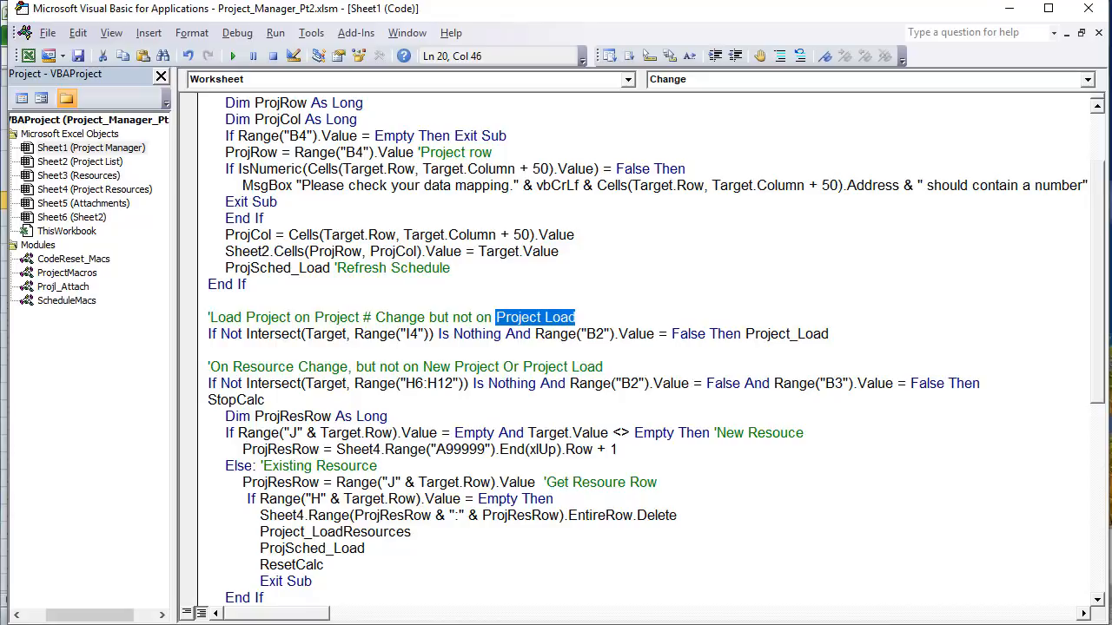
key("alt+F11")
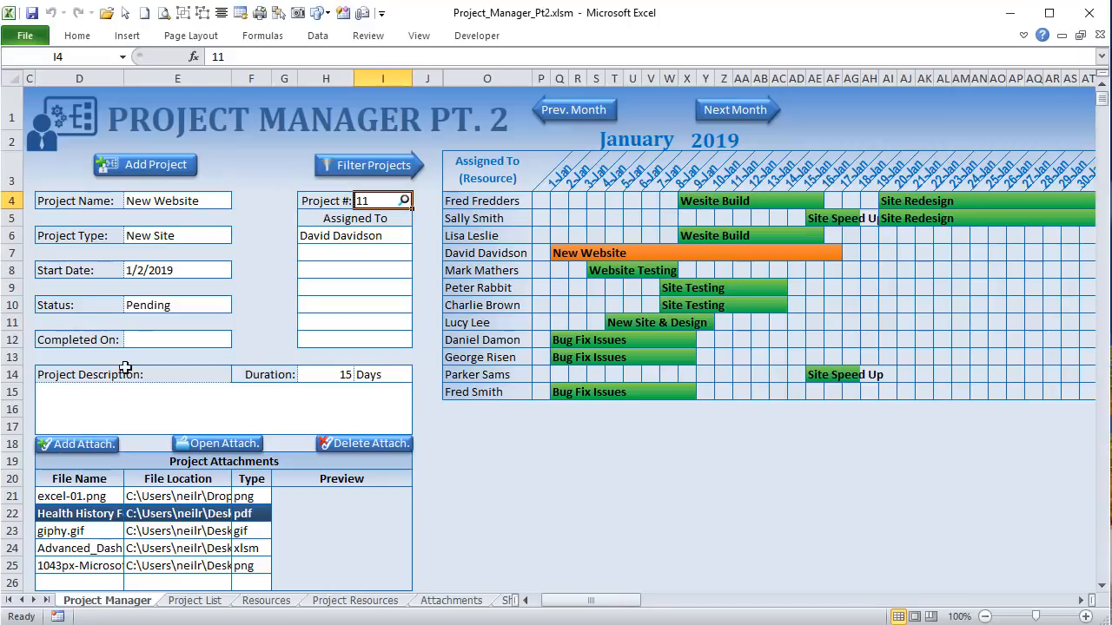
Step: Check the Proj. Load flag in B2 around loading project 12 in I4, then reopen the VBA code
left_click_drag(621, 600, 583, 600)
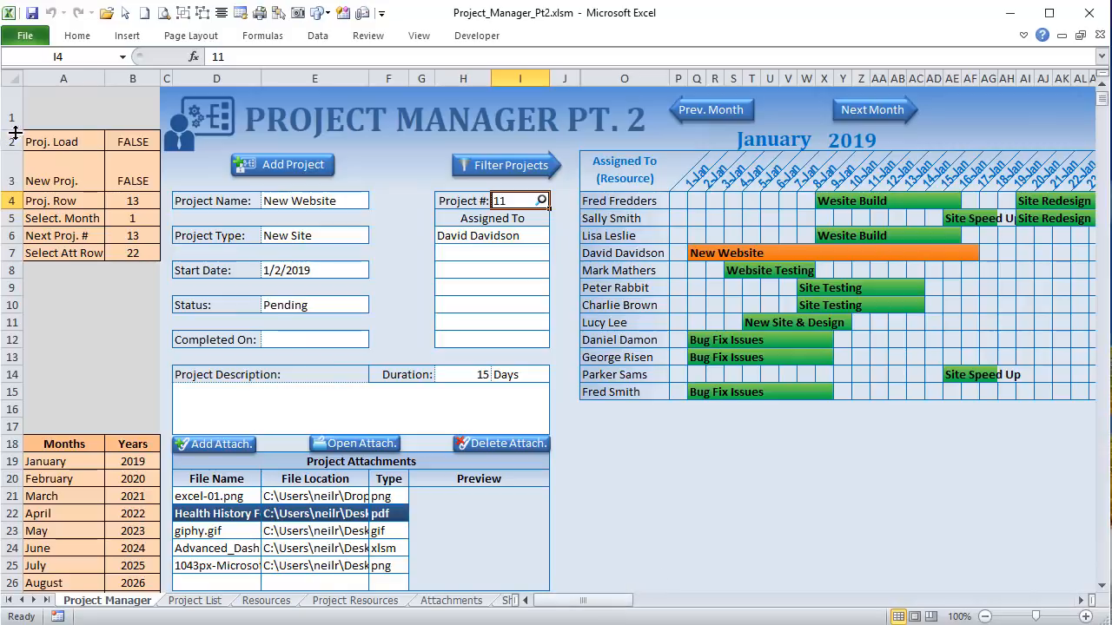
left_click(130, 144)
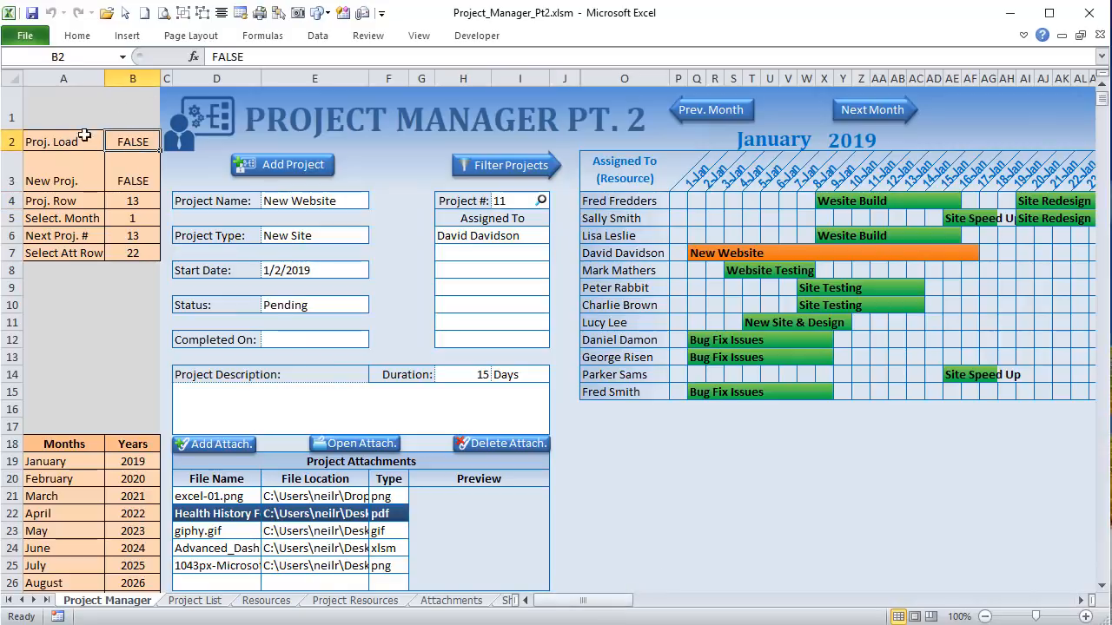
left_click(516, 203)
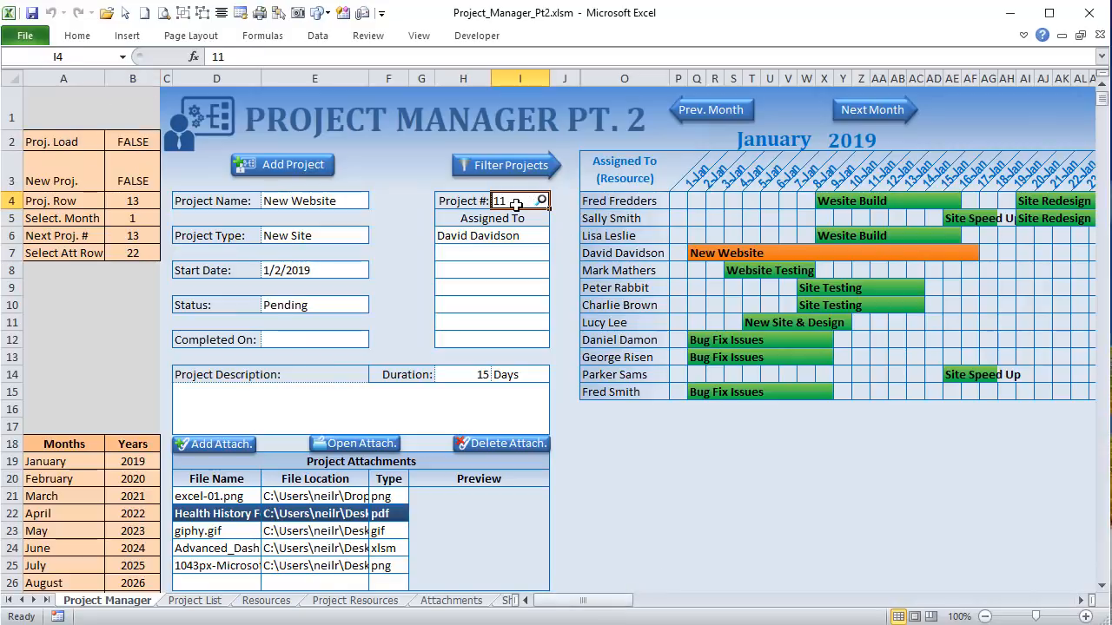
type("1")
key("Return")
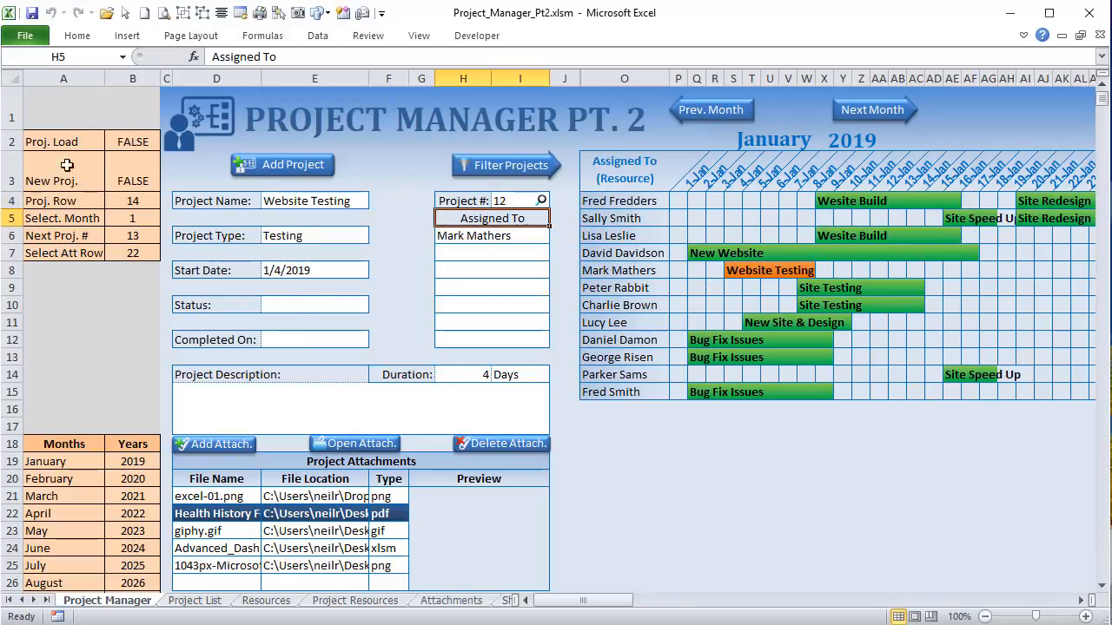
left_click(142, 144)
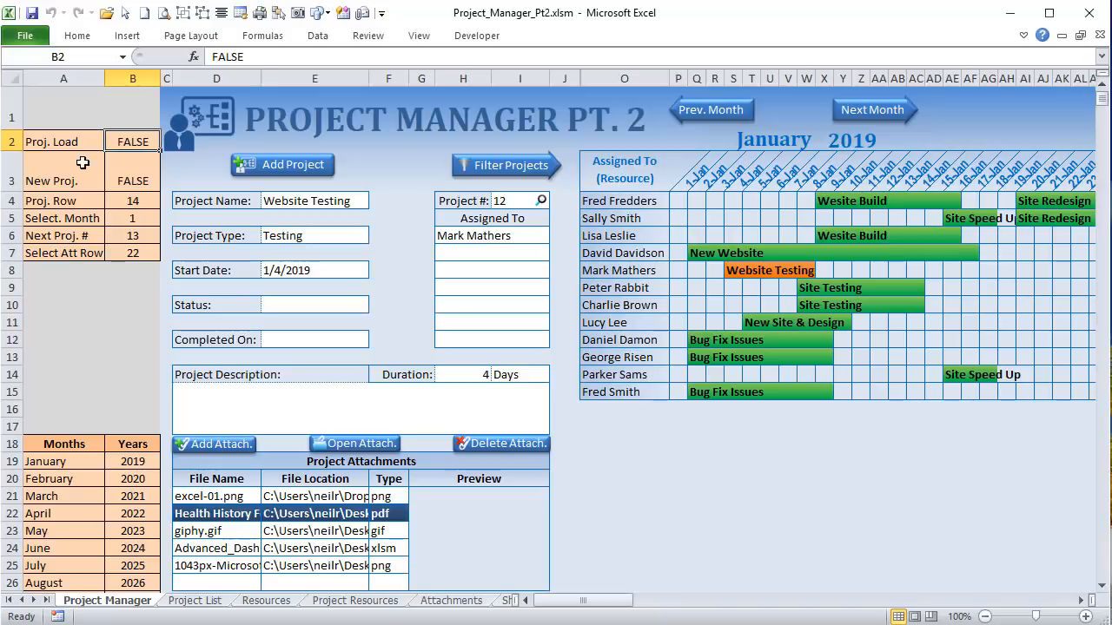
key("alt+F11")
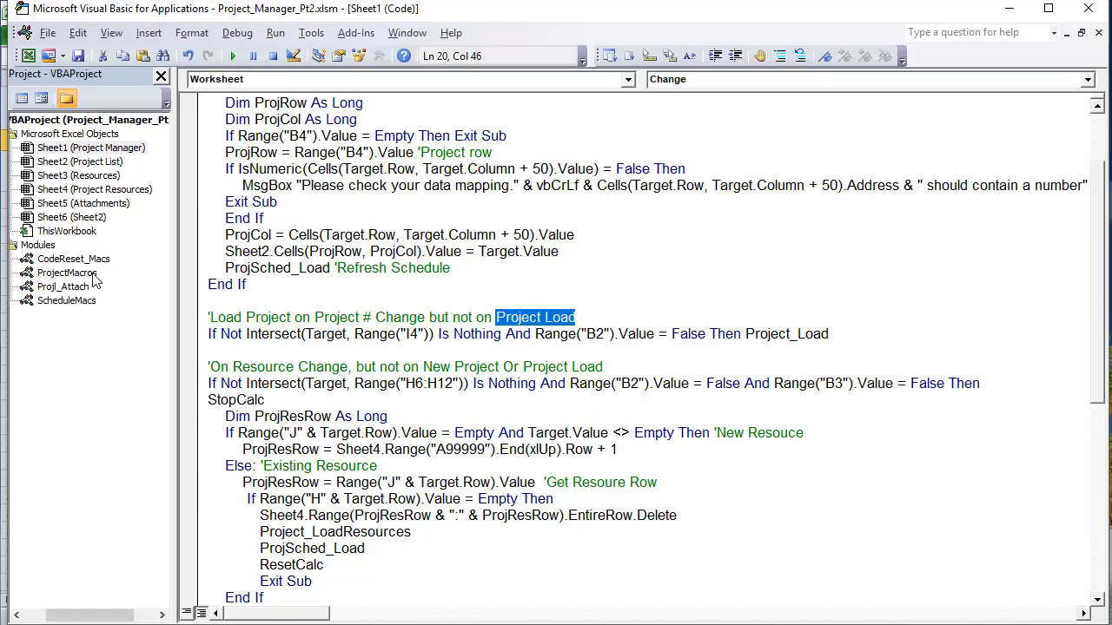
left_click_drag(434, 334, 405, 333)
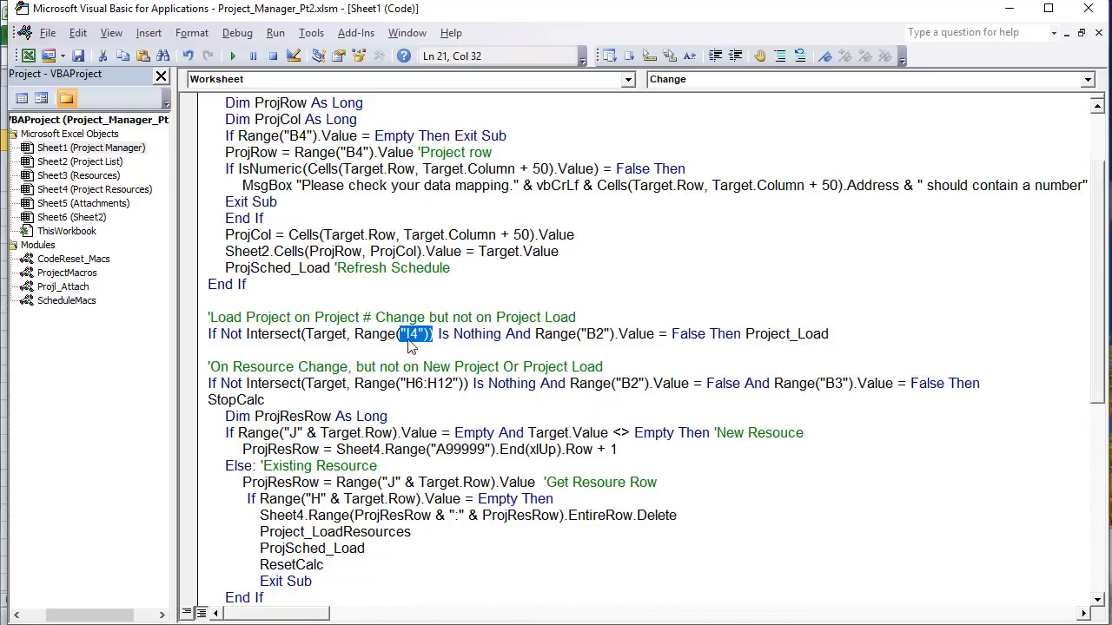
left_click(663, 341)
key("shift+Left")
key("shift+Left")
key("shift+Left")
key("shift+Left")
key("shift+Left")
key("shift+Left")
key("shift+Left")
key("shift+Left")
key("shift+Left")
key("shift+Left")
key("shift+Left")
key("shift+Left")
key("shift+Left")
key("shift+Left")
key("shift+Left")
key("shift+Left")
key("shift+Left")
key("shift+Left")
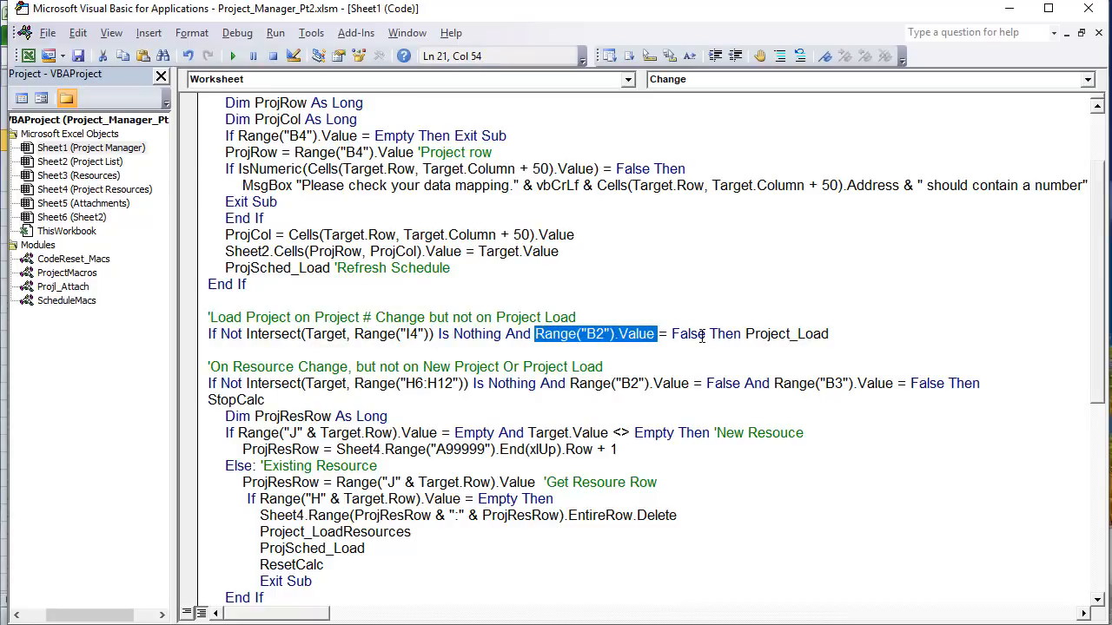
left_click_drag(702, 336, 530, 333)
left_click_drag(432, 335, 378, 336)
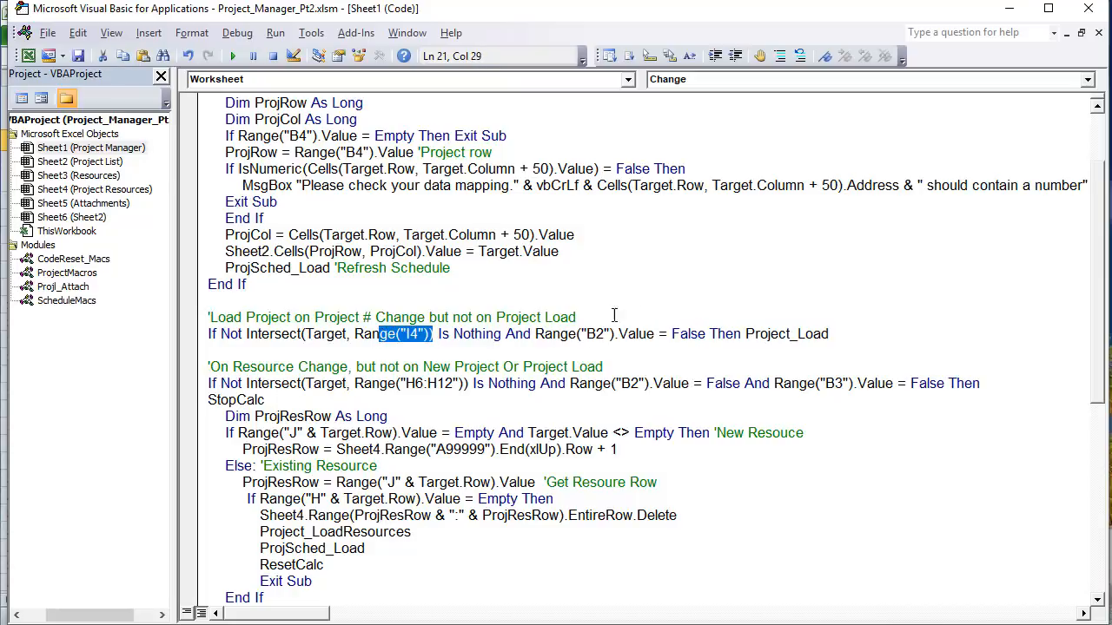
left_click(753, 324)
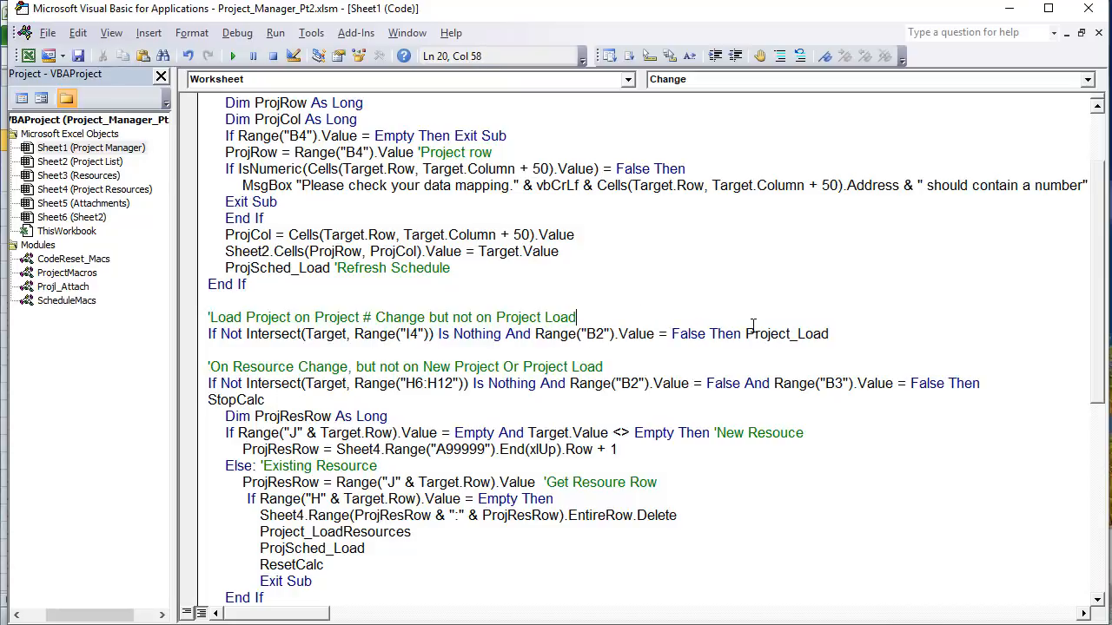
left_click_drag(829, 335, 749, 328)
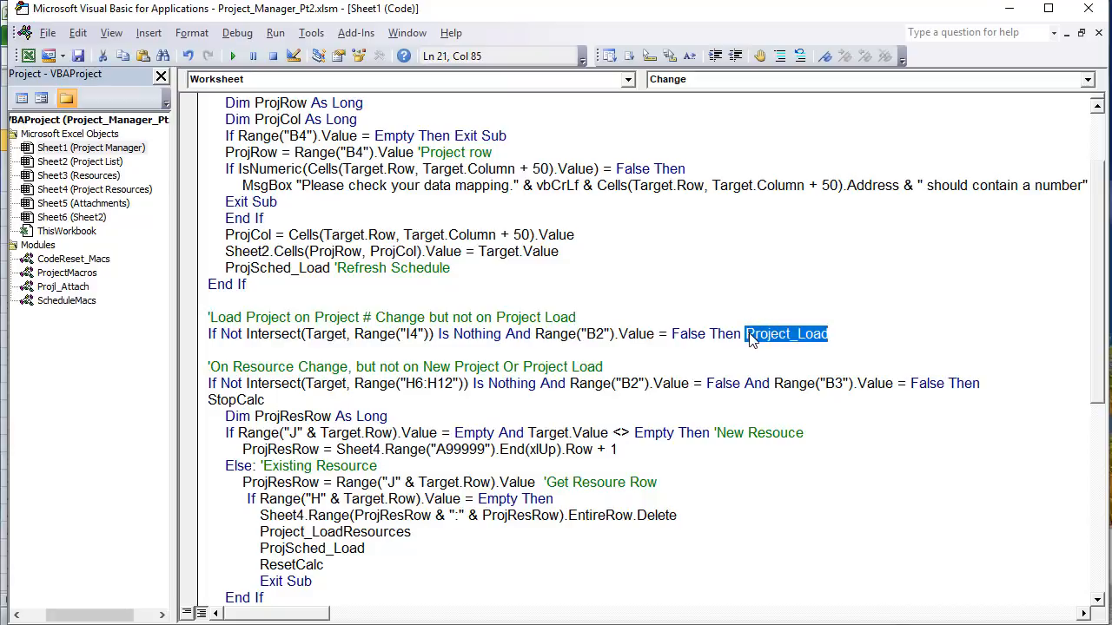
left_click(54, 275)
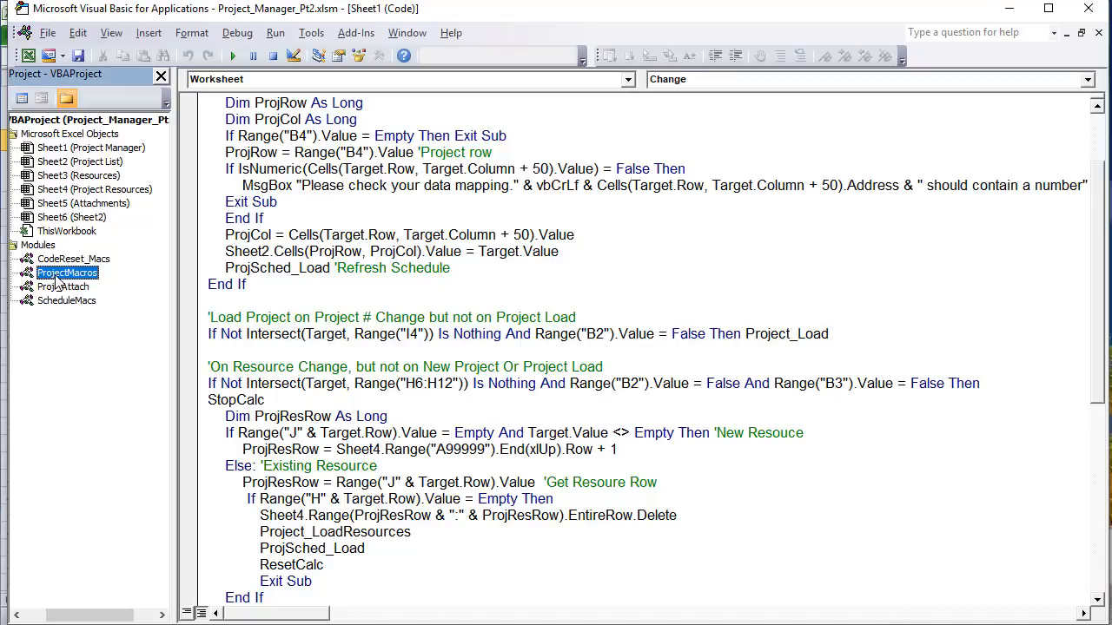
double_click(56, 278)
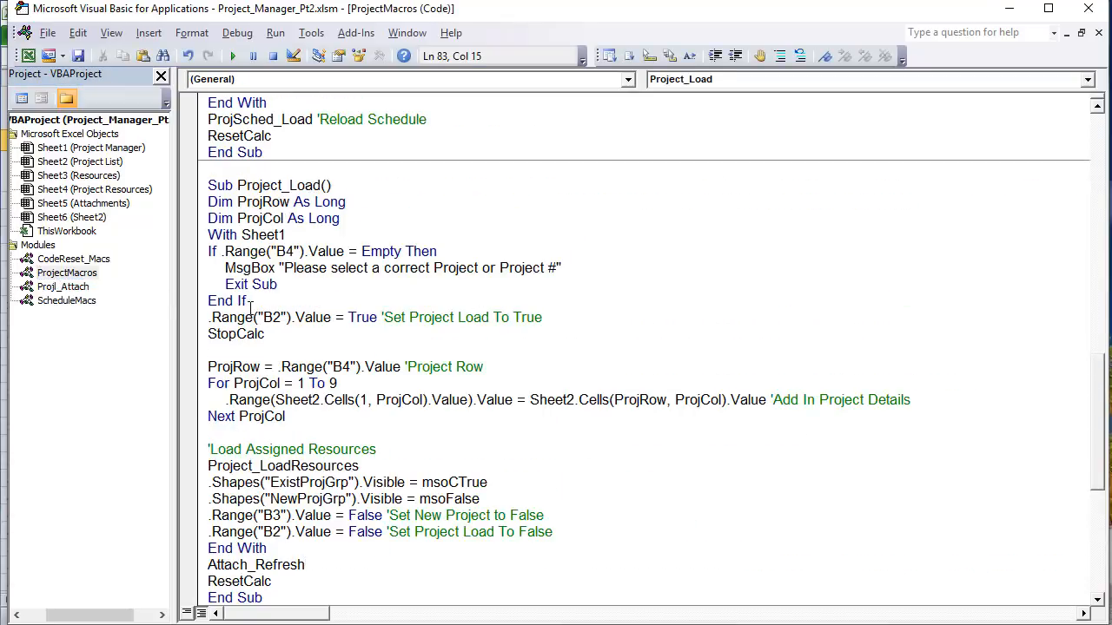
left_click_drag(238, 186, 324, 186)
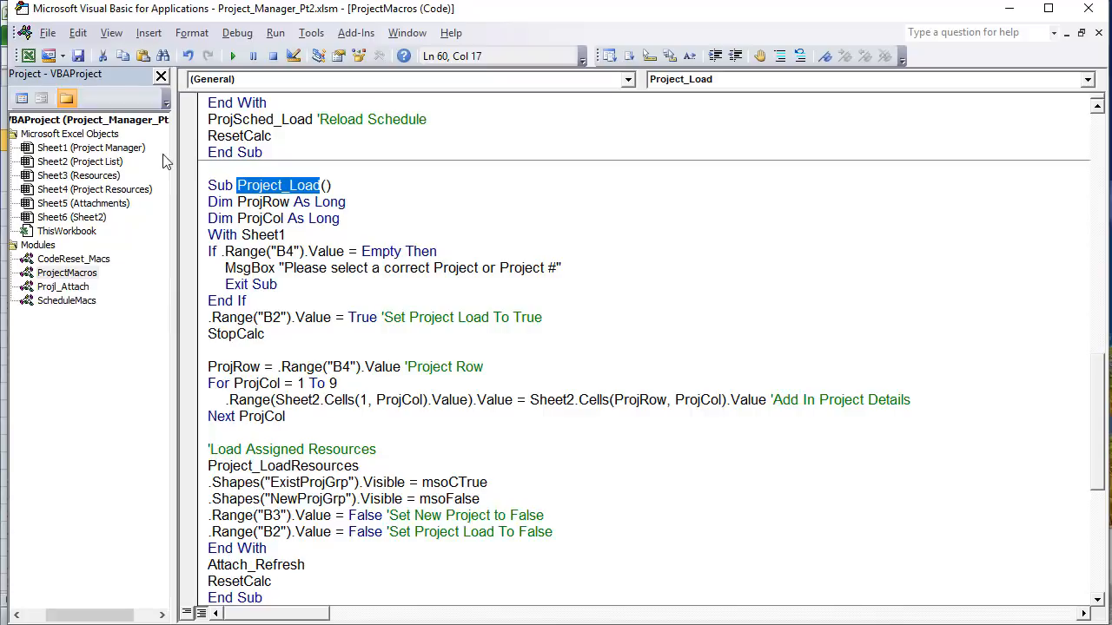
left_click_drag(306, 252, 314, 480)
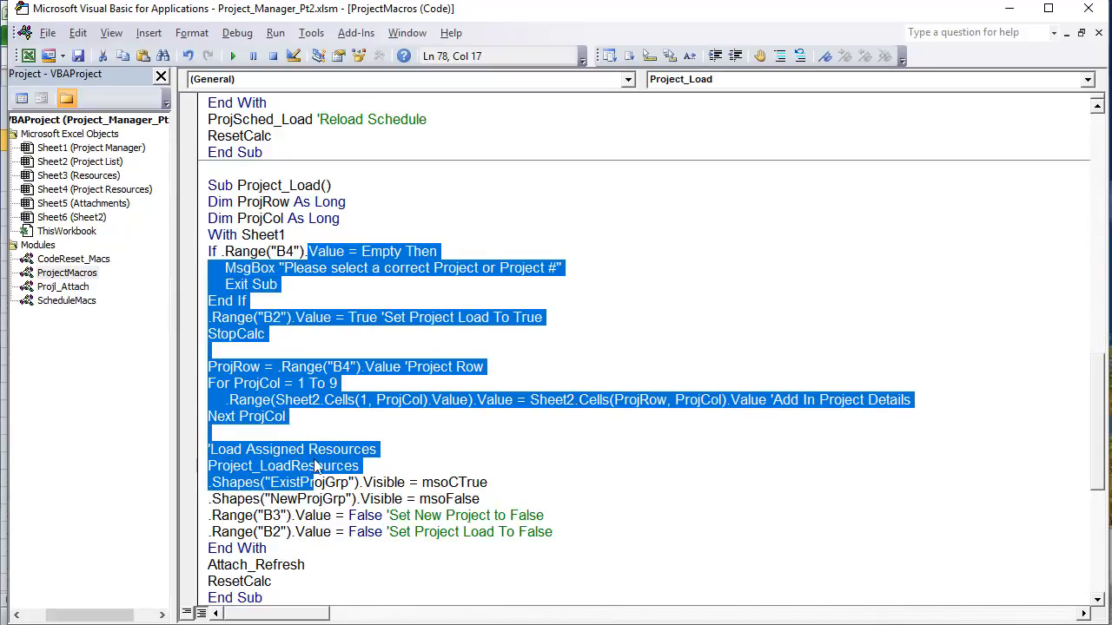
scroll(316, 478, "down", 1)
left_click(318, 356)
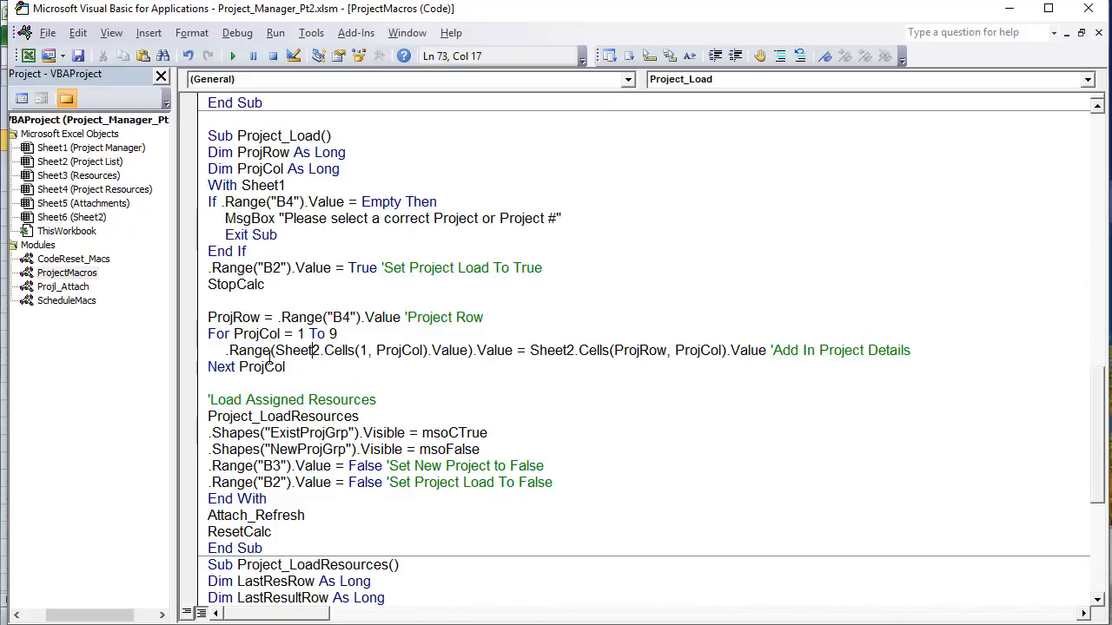
left_click(122, 148)
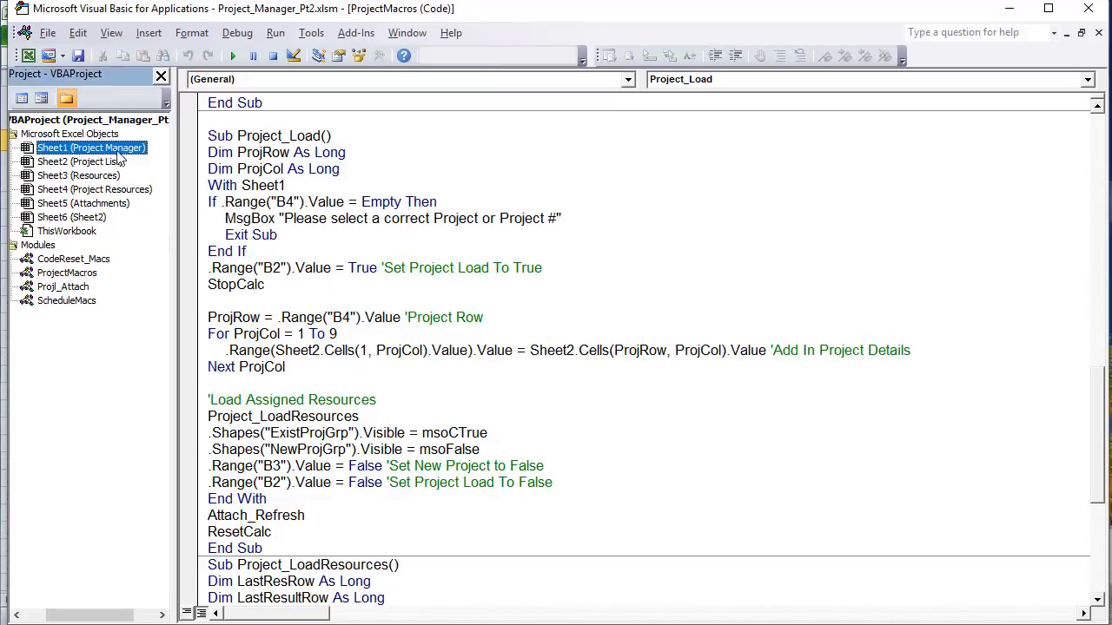
double_click(117, 151)
left_click_drag(431, 333, 363, 333)
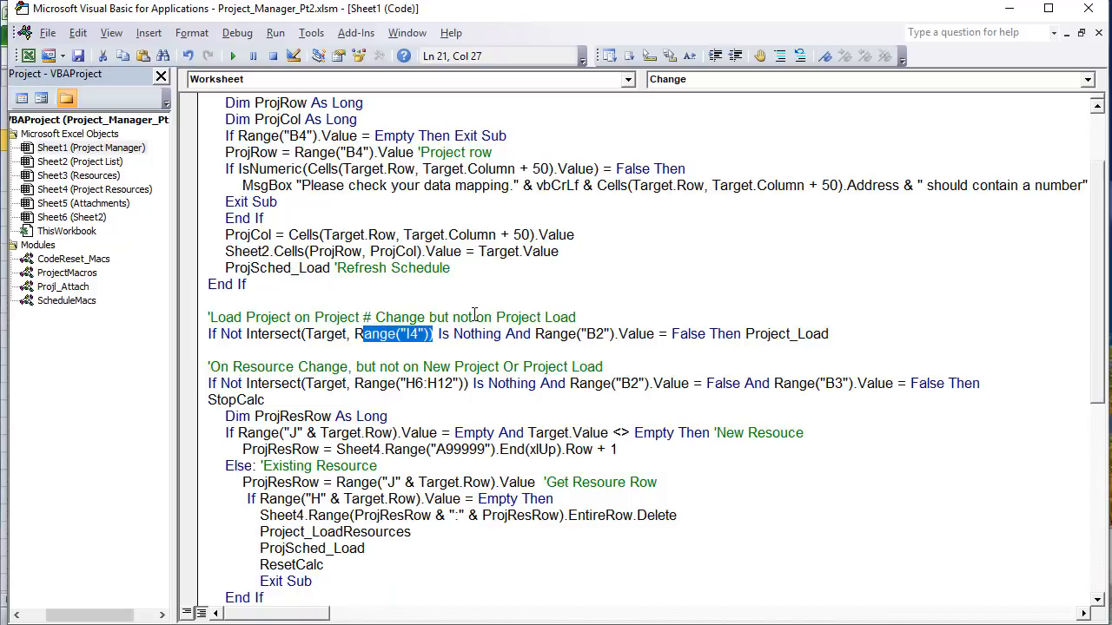
Step: Back in Excel, load Website Build then New Website from their bars and scroll right to the mapping columns
key("alt+F11")
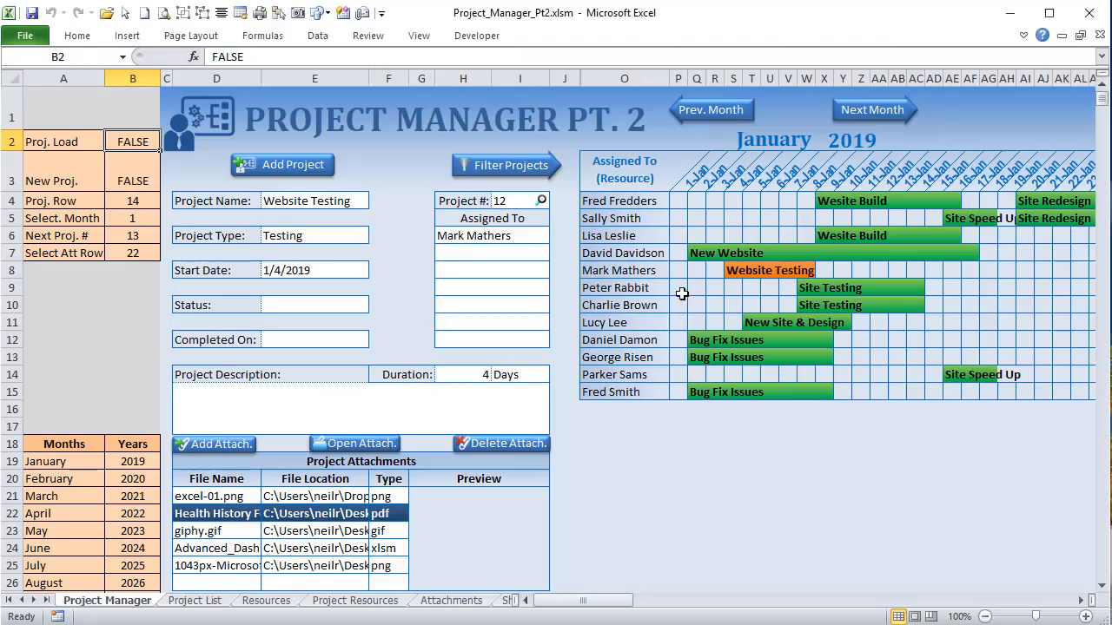
left_click(845, 200)
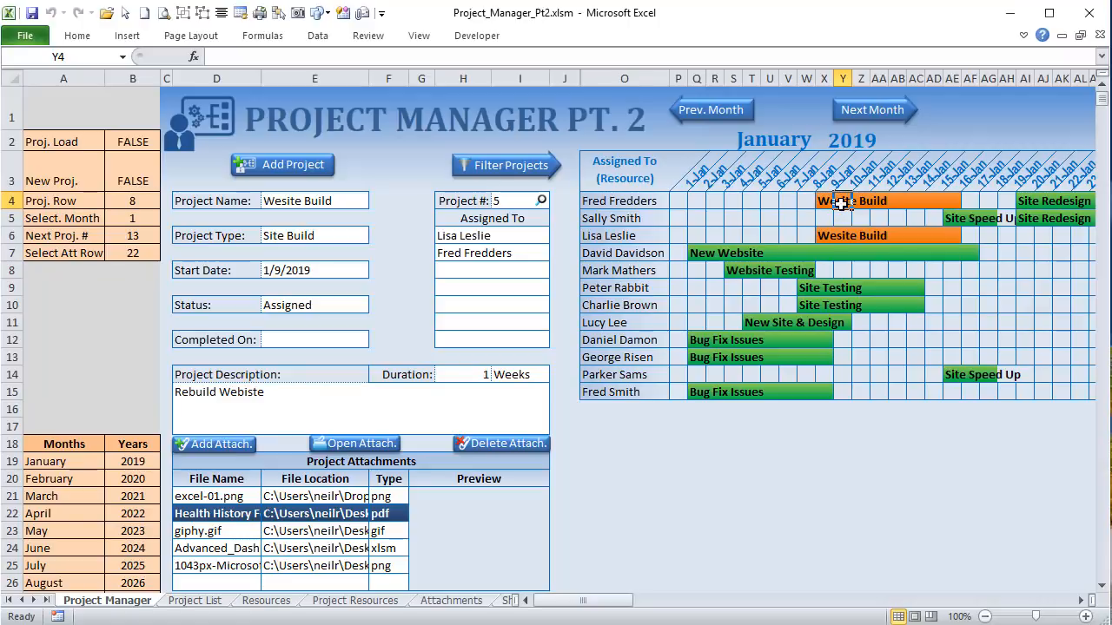
left_click(494, 201)
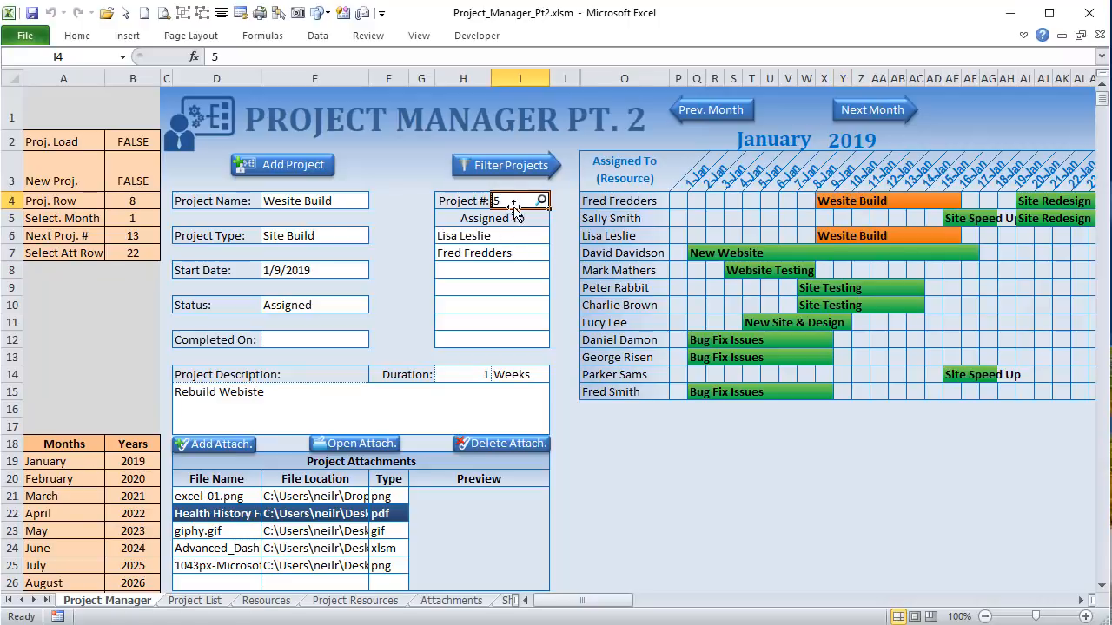
left_click(745, 251)
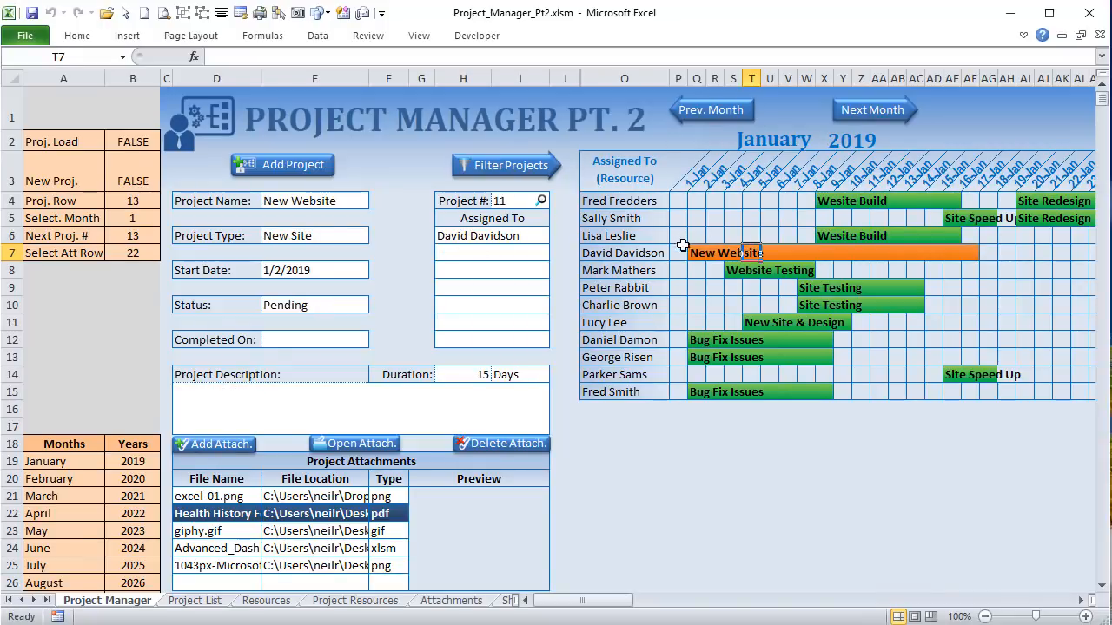
mouse_move(692, 253)
left_mouse_down()
mouse_move(956, 254)
mouse_move(705, 255)
left_mouse_up()
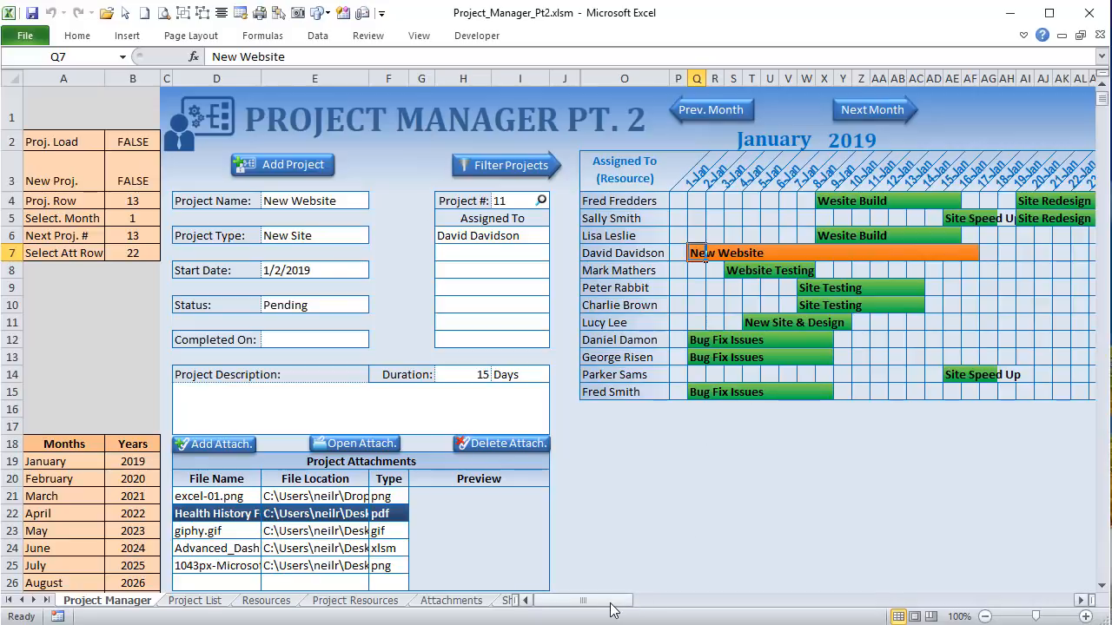
left_click_drag(625, 607, 999, 595)
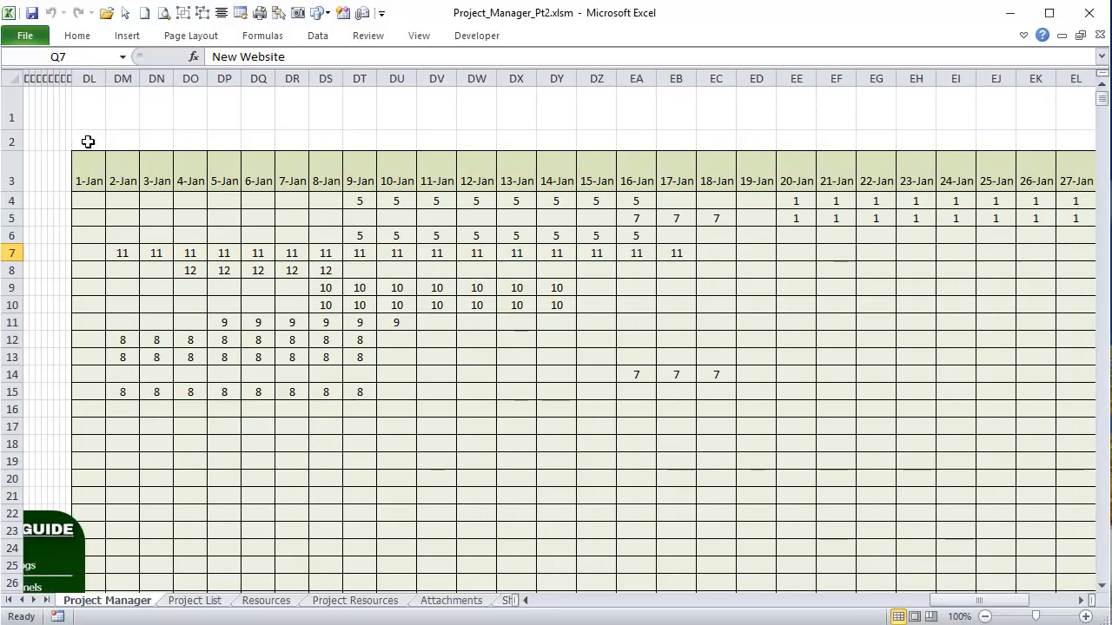
Step: Enter =COLUMN() in DL2 to show 116, then scroll back to the Gantt grid
left_click(87, 142)
type("=col")
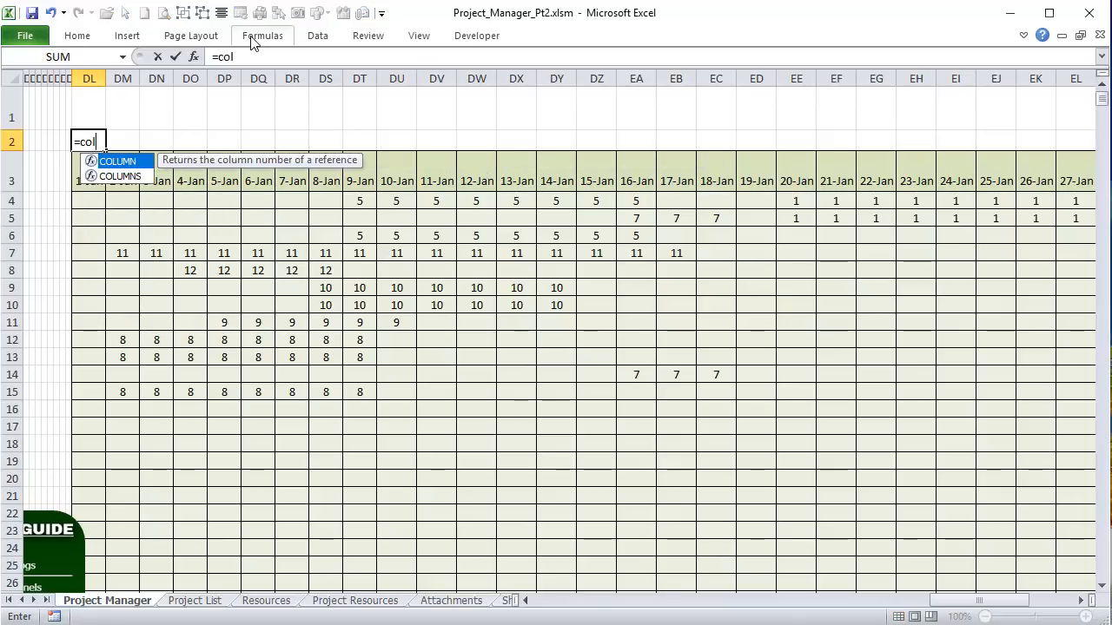
key("Tab")
key("Return")
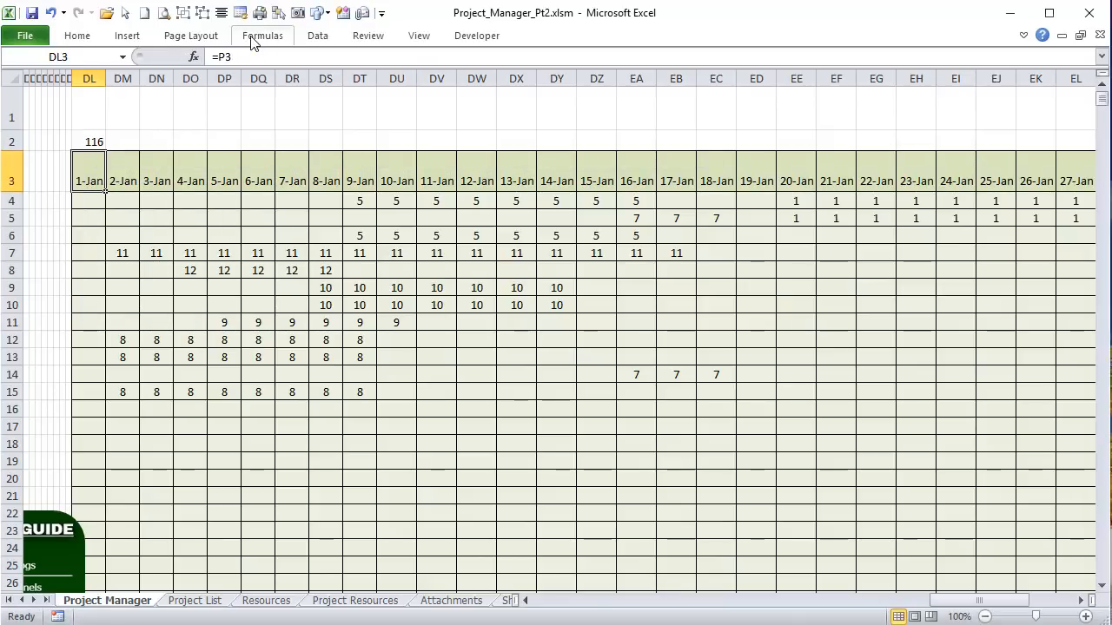
left_click_drag(979, 600, 526, 600)
Step: Test =COLUMN() in P4, confirming column 16, then clear it
left_click(590, 201)
type("=")
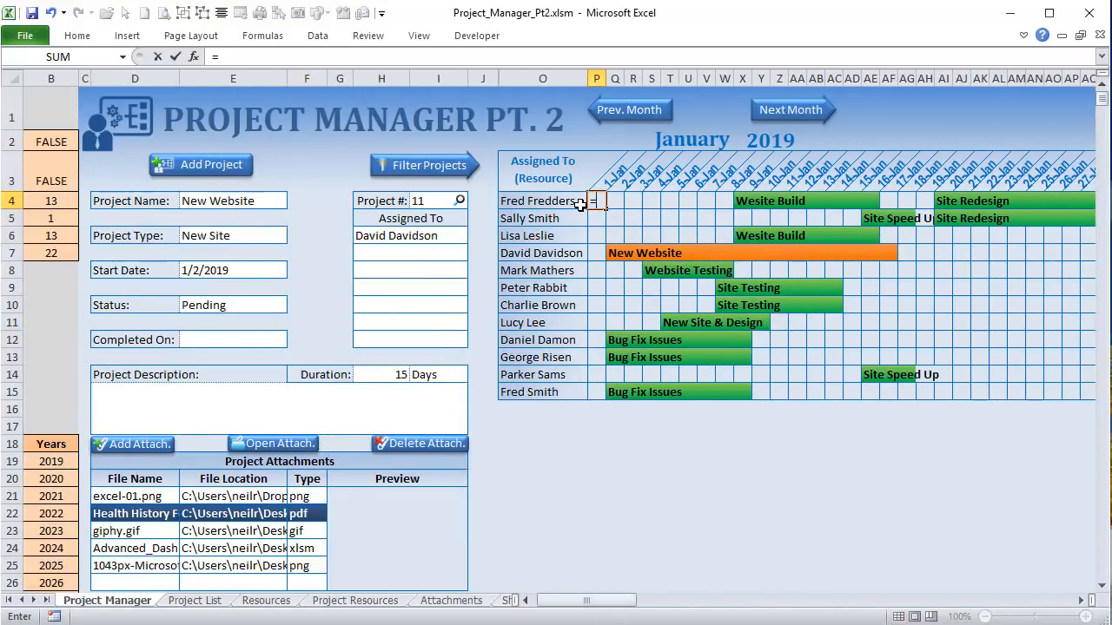
type("col")
key("Tab")
key("Return")
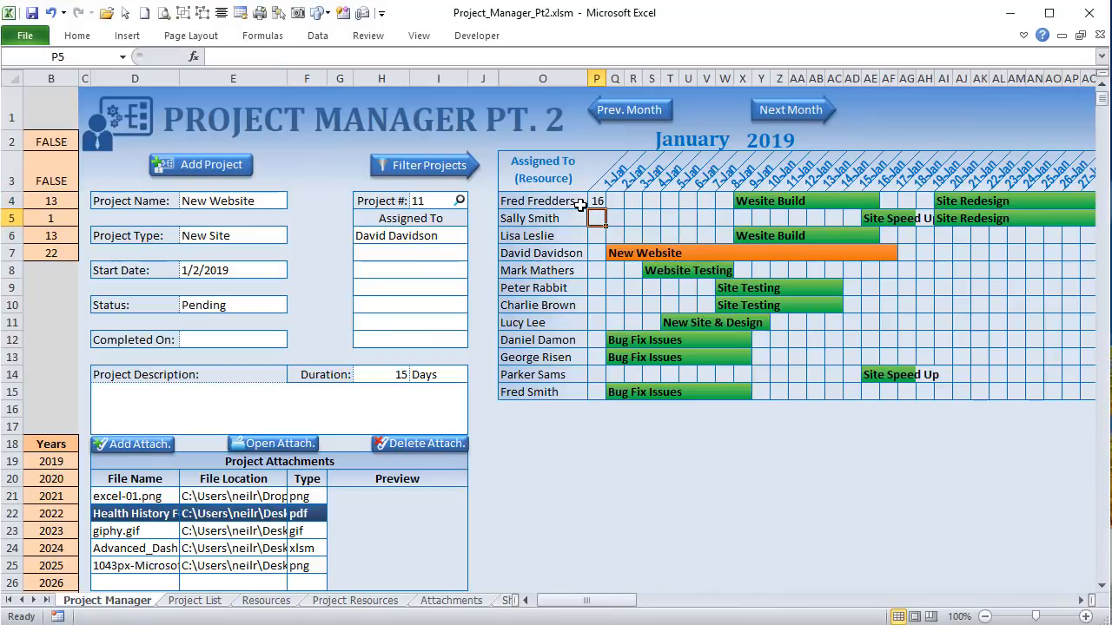
left_click(594, 200)
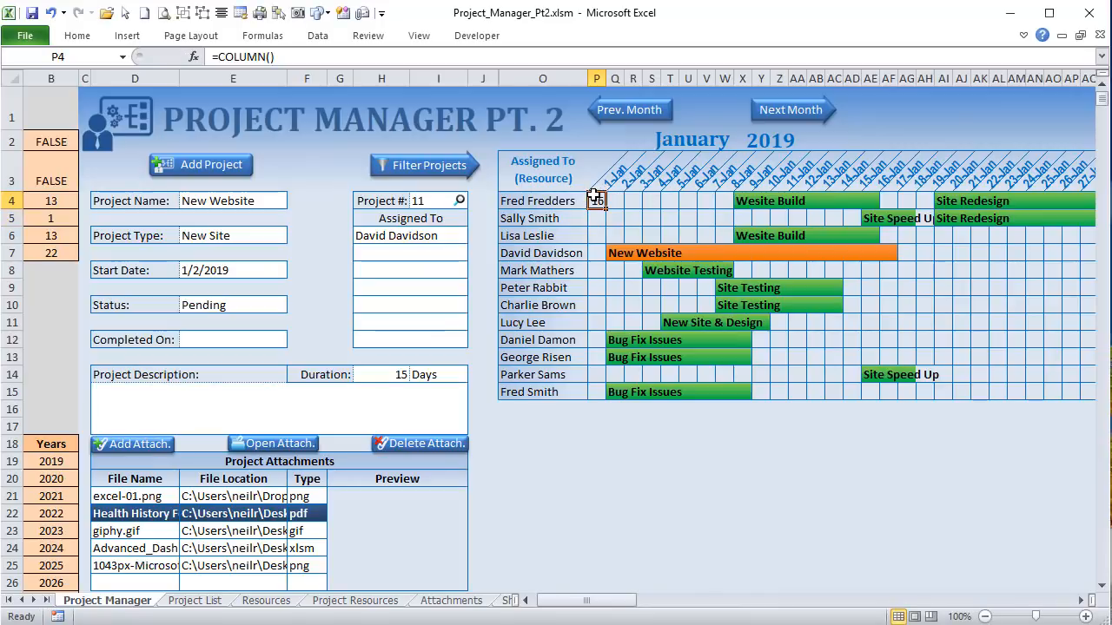
key("Delete")
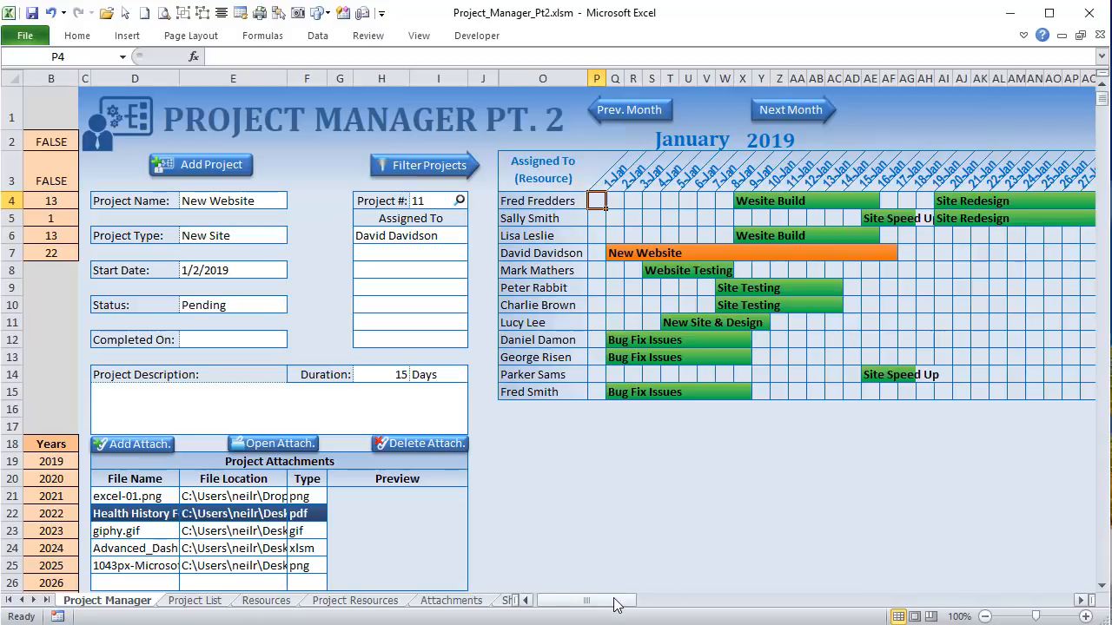
Step: Compare the mapping formulas in DL4 and DT4 against the Website Build bar on row 4
left_click_drag(626, 602, 891, 608)
left_click(302, 196)
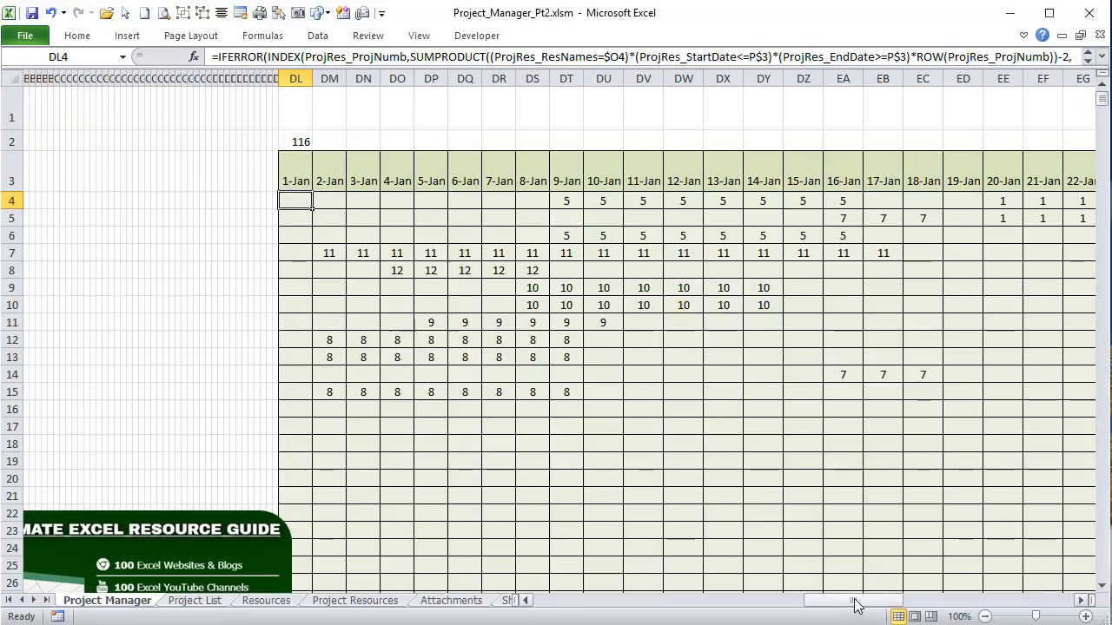
left_click_drag(855, 605, 598, 605)
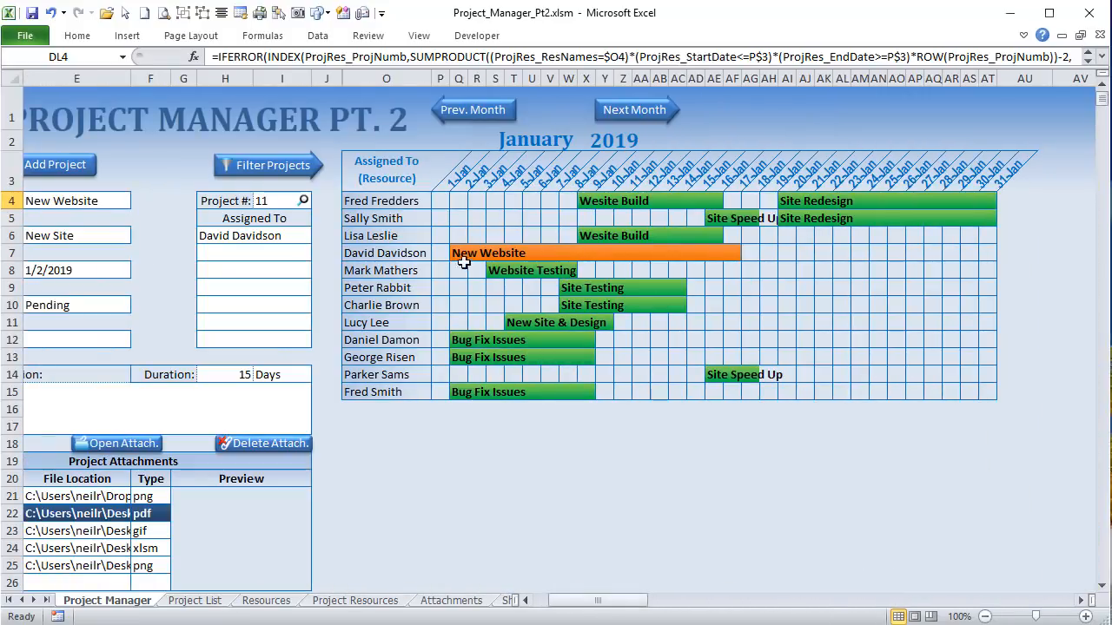
left_click(586, 201)
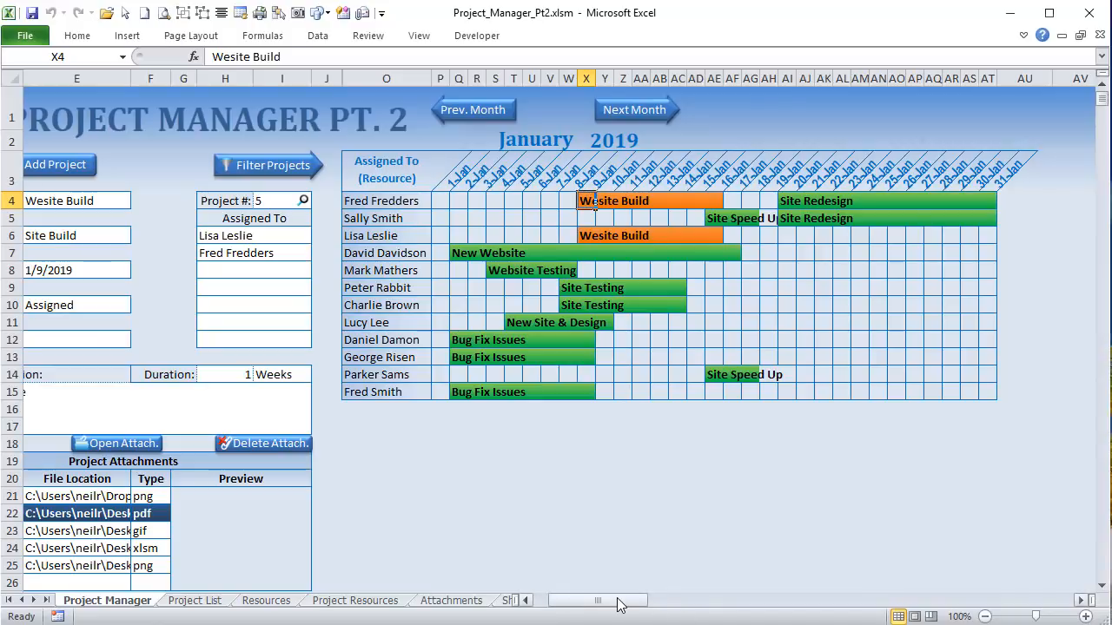
left_click(12, 201)
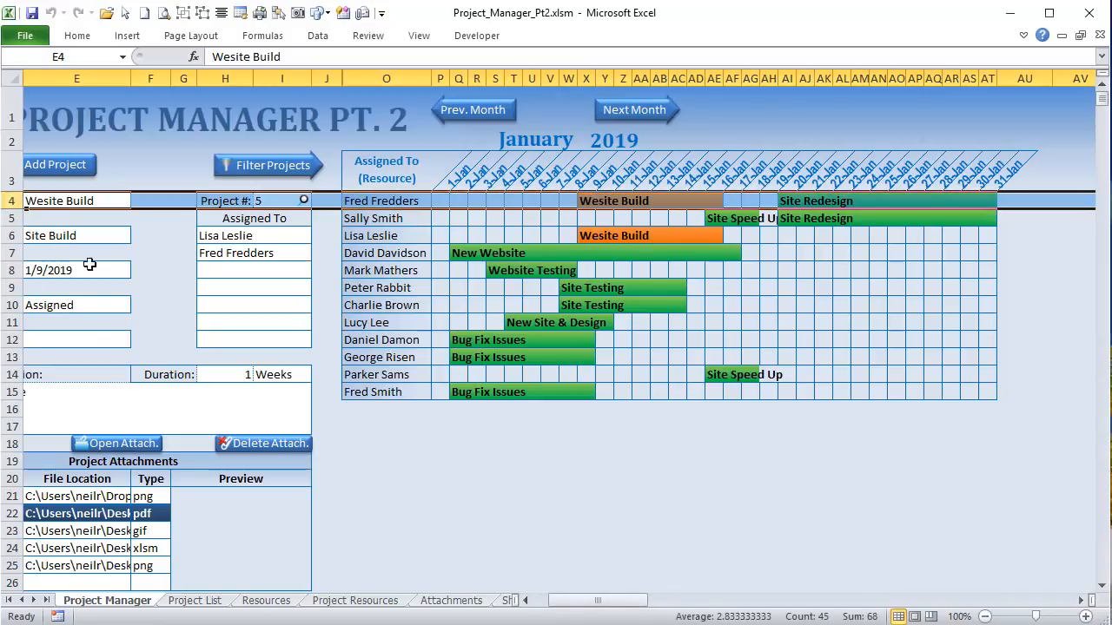
left_click_drag(599, 600, 810, 570)
left_click(610, 205)
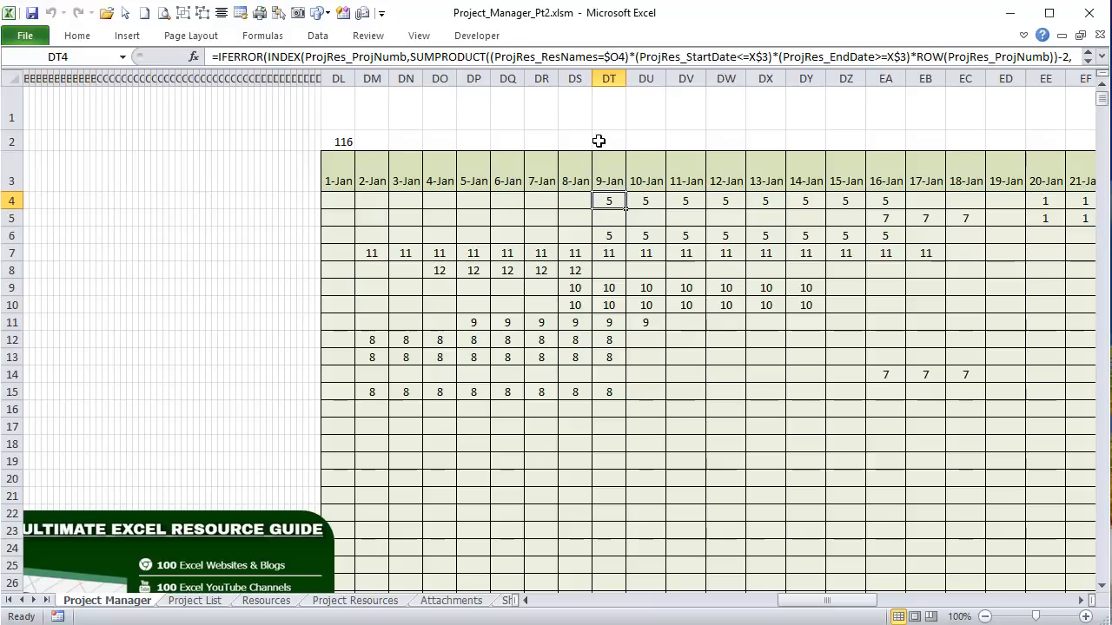
left_click_drag(801, 606, 547, 605)
Step: Load project 12 via I4, recheck DT4's mapping formula, and return to the VBA editor
left_click(518, 202)
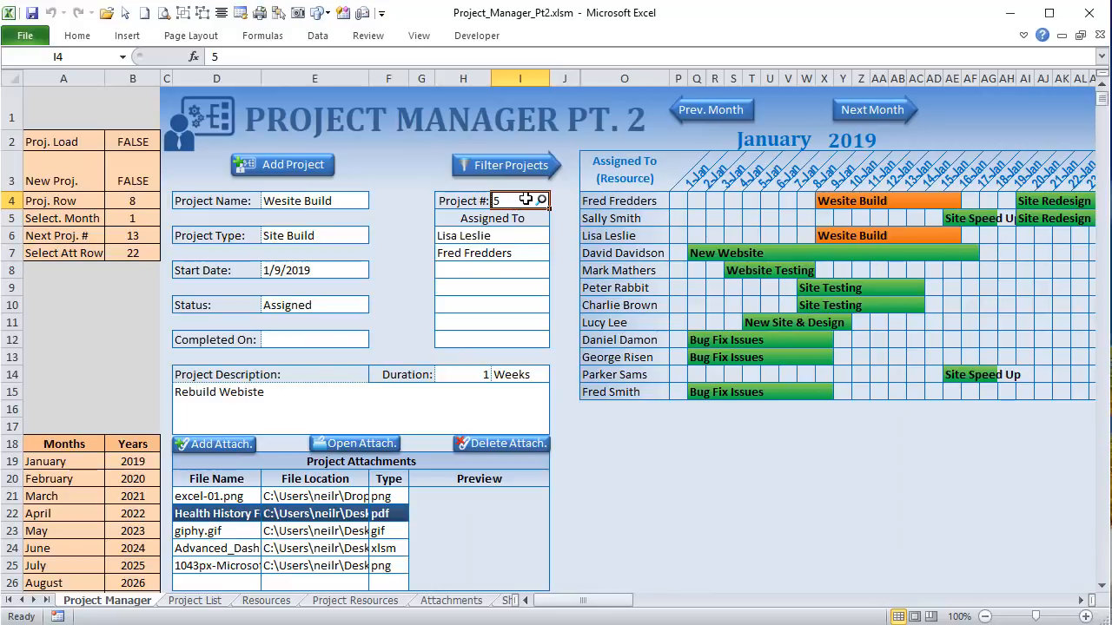
type("12")
key("Return")
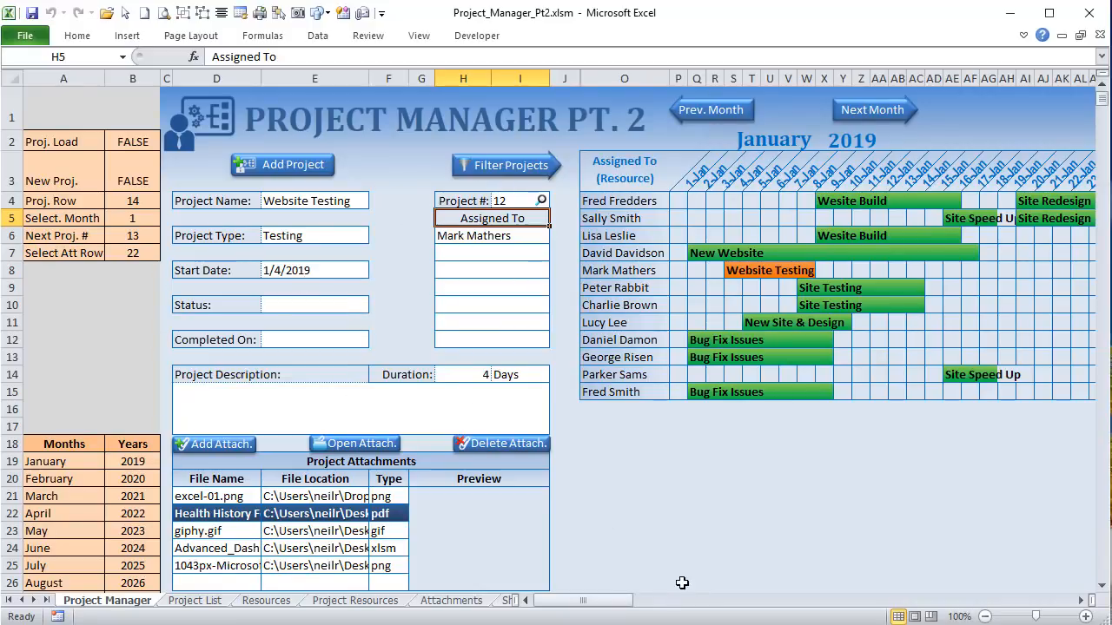
left_click_drag(611, 600, 870, 613)
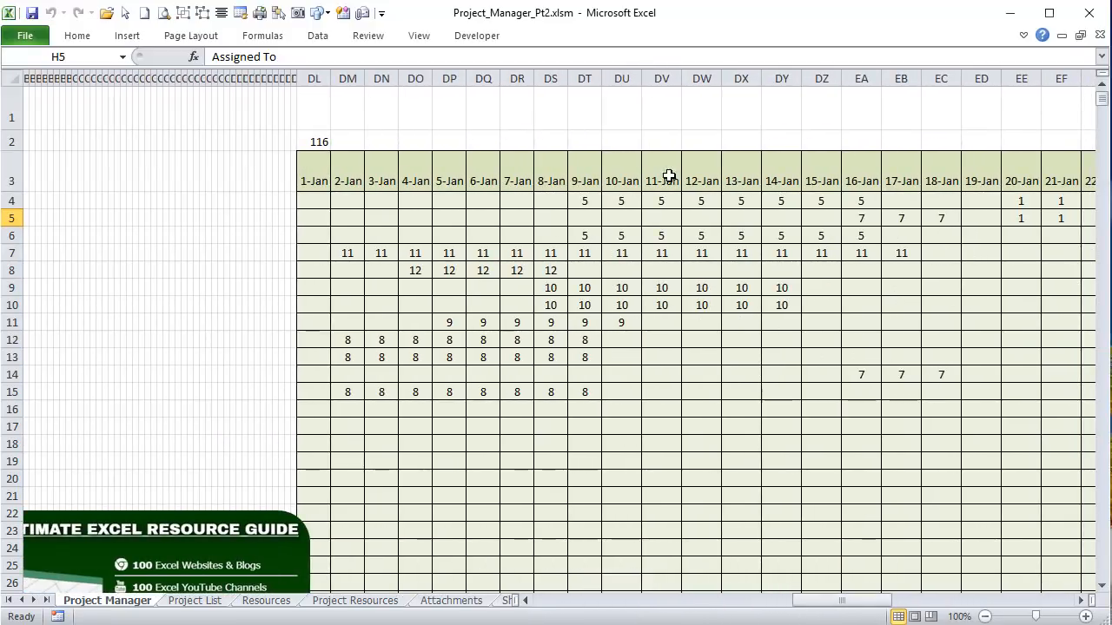
left_click(590, 196)
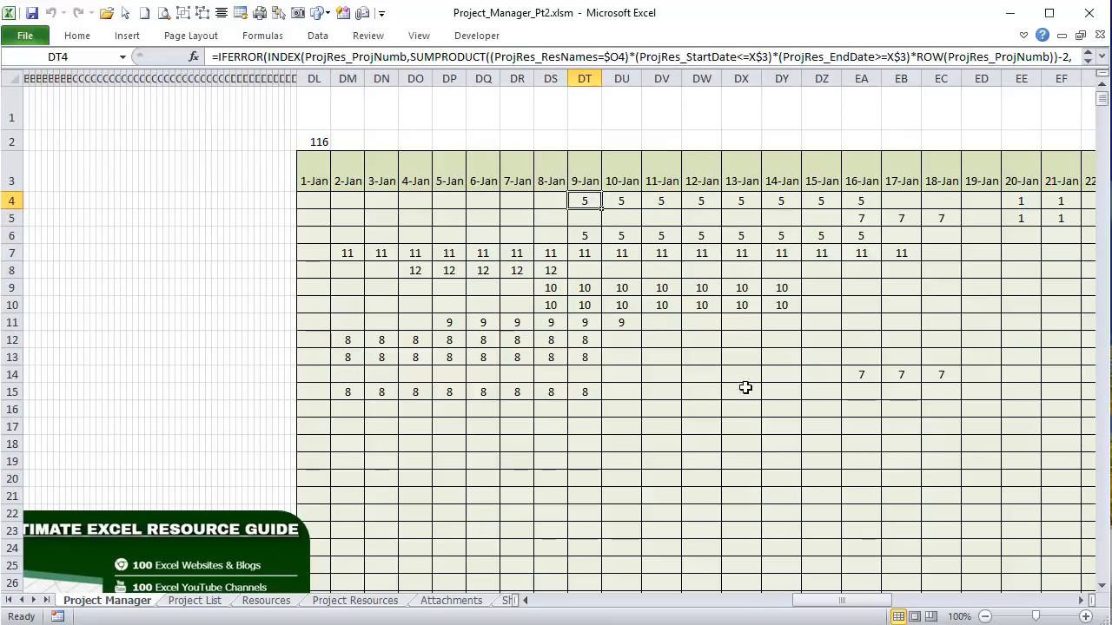
left_click_drag(825, 599, 569, 593)
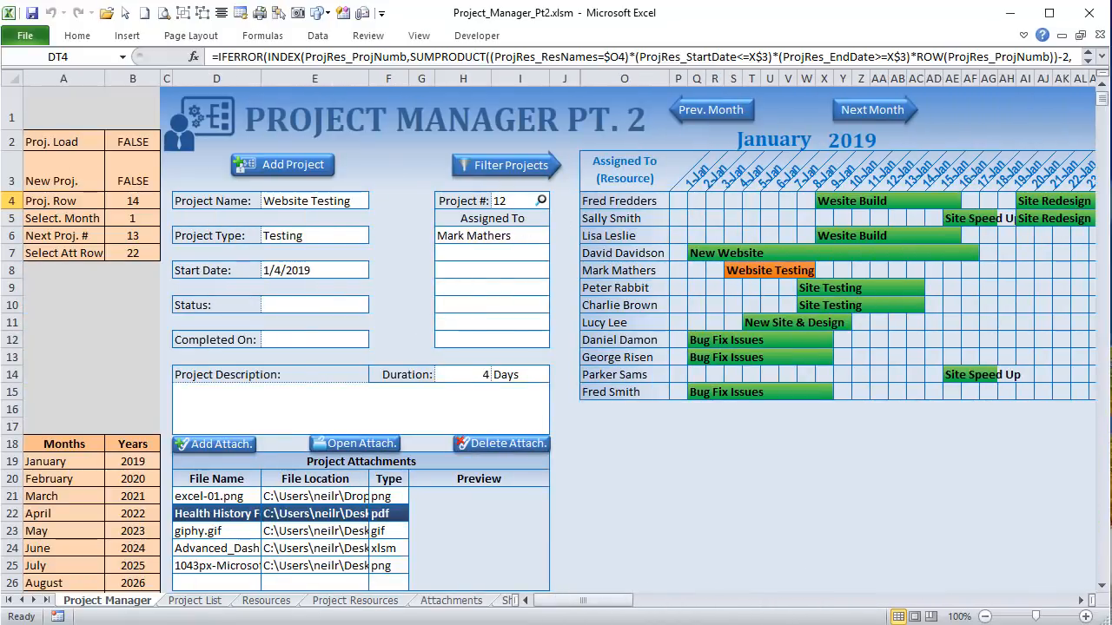
key("alt+F11")
Step: Scroll down to the Worksheet_SelectionChange sub, then go back to the Excel workbook
scroll(318, 405, "down", 6)
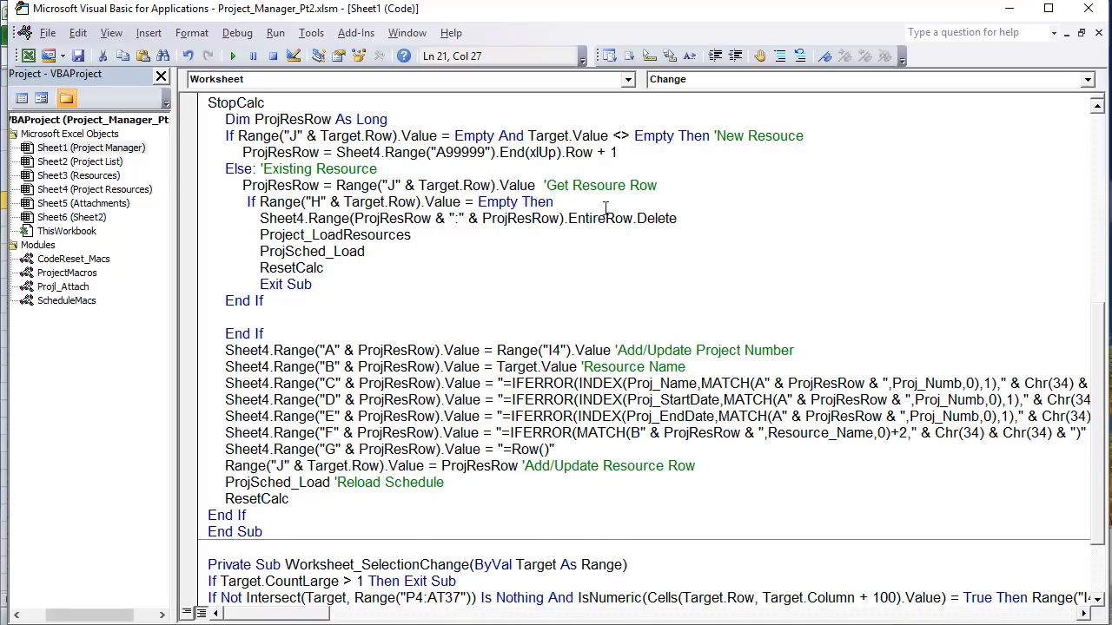
scroll(579, 211, "down", 2)
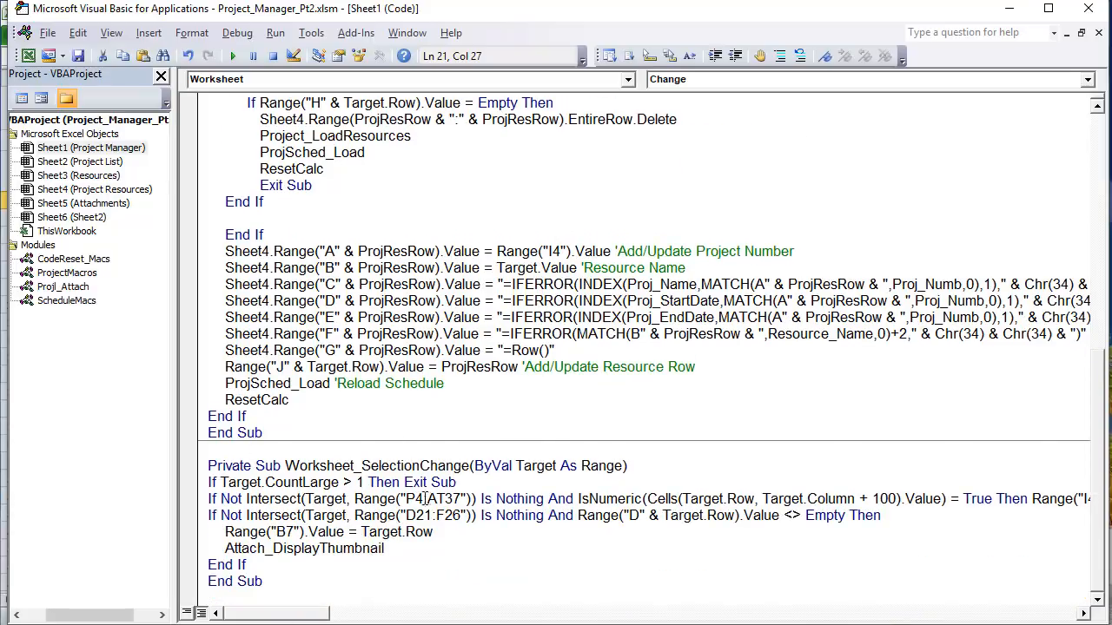
key("alt+F11")
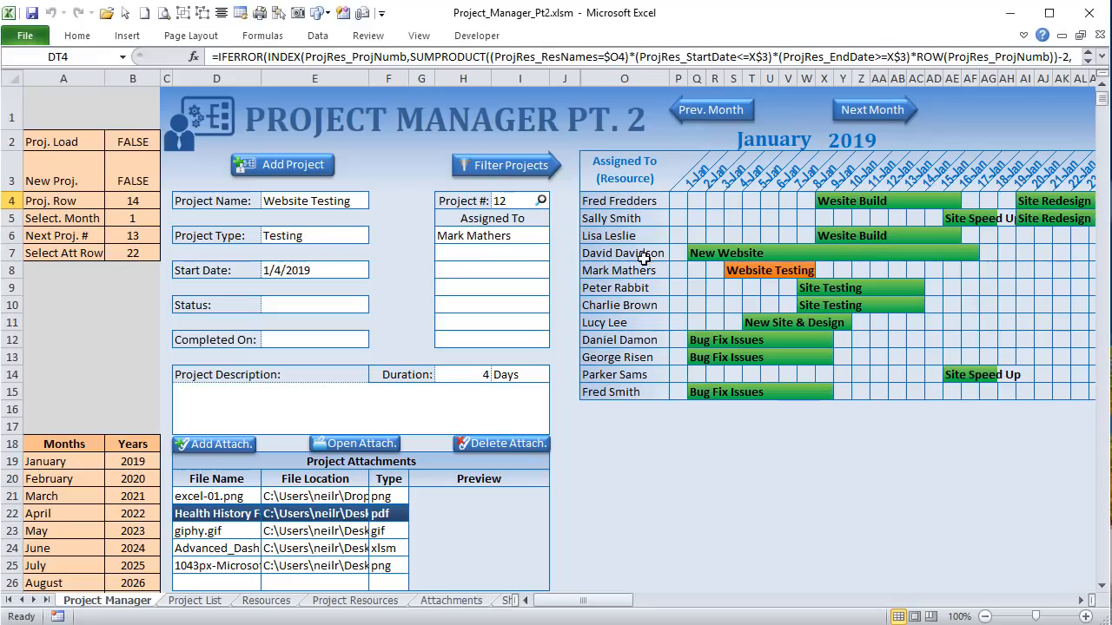
Step: Select P4 through AT37 to check the Gantt grid's size, then switch to the VBA editor
left_click(677, 201)
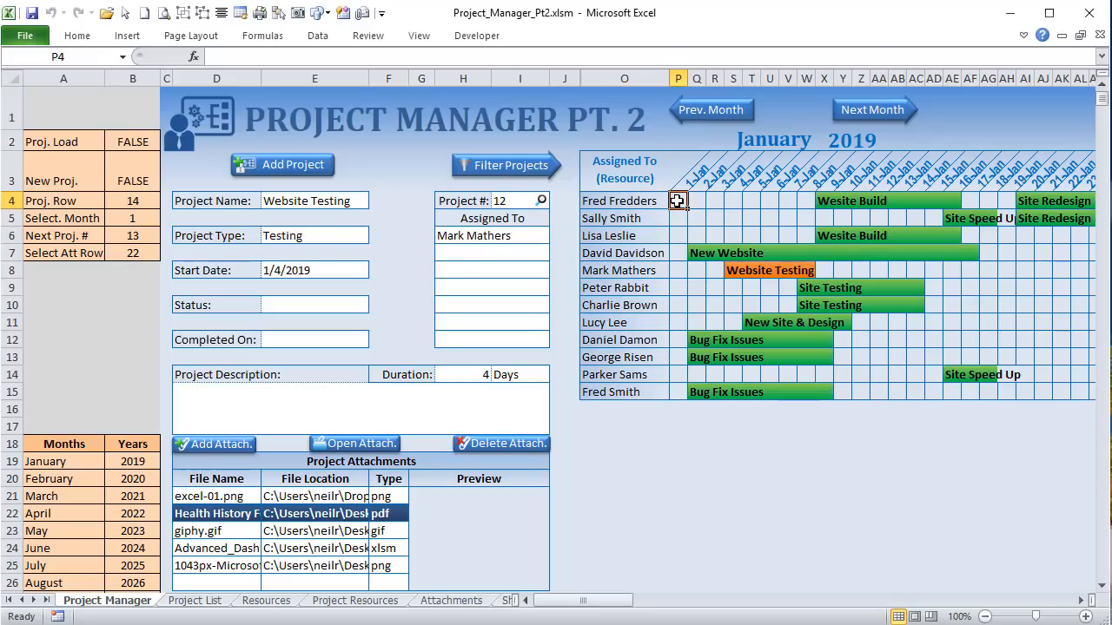
left_click_drag(677, 201, 985, 527)
scroll(843, 382, "up", 4)
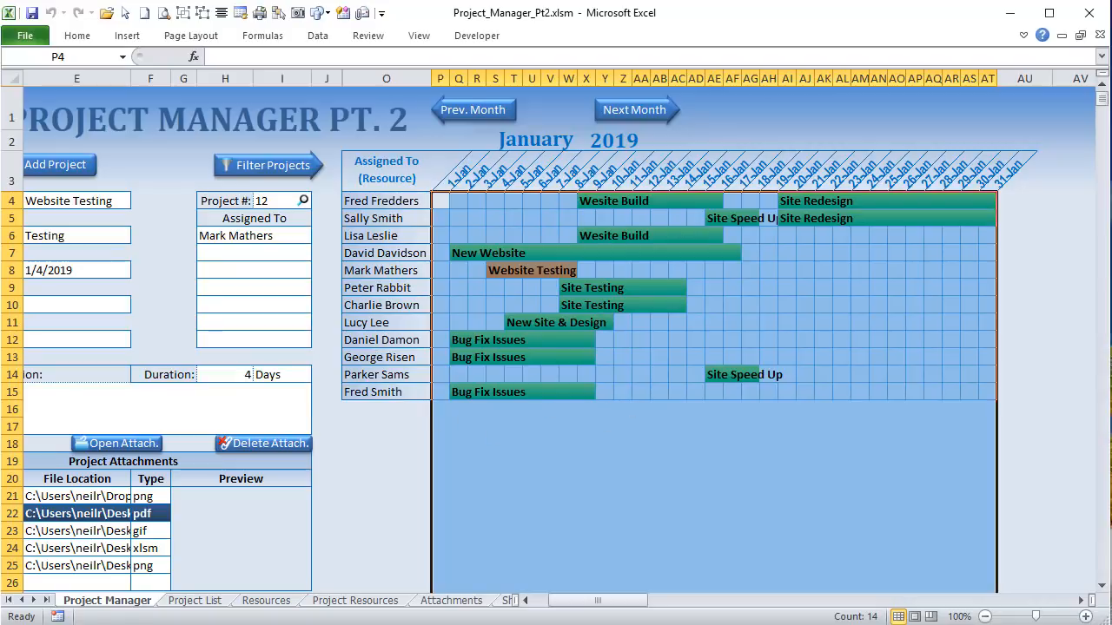
key("alt+F11")
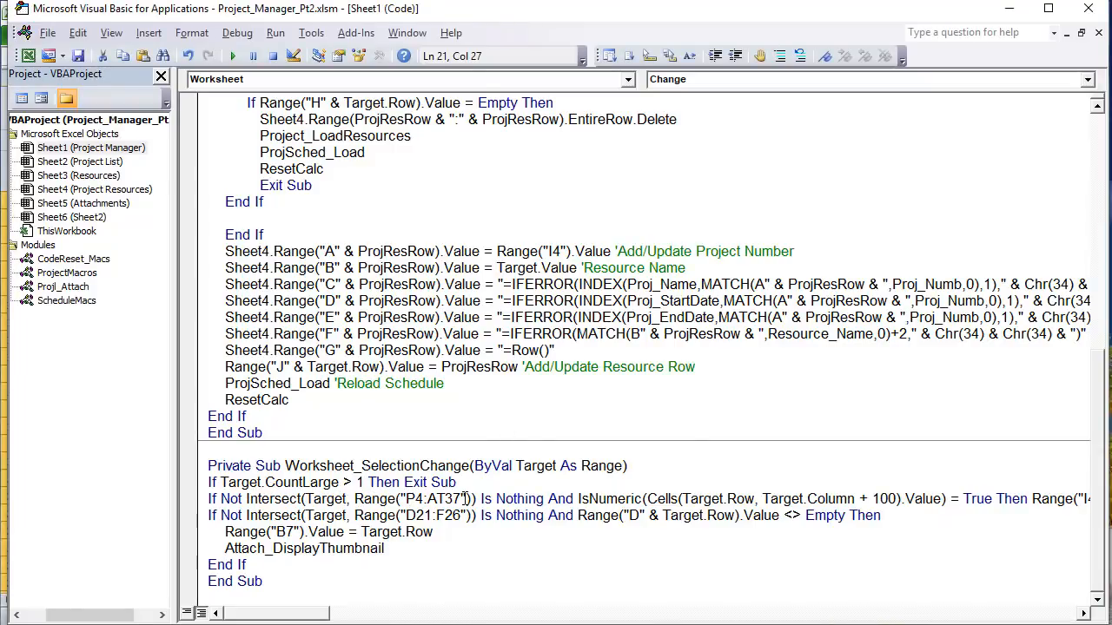
Step: Go through the condition's parts: P4:AT37 range, Not Intersect, and IsNumeric on Cells(Target.Row, Target.Column + 100)
left_click_drag(466, 499, 398, 499)
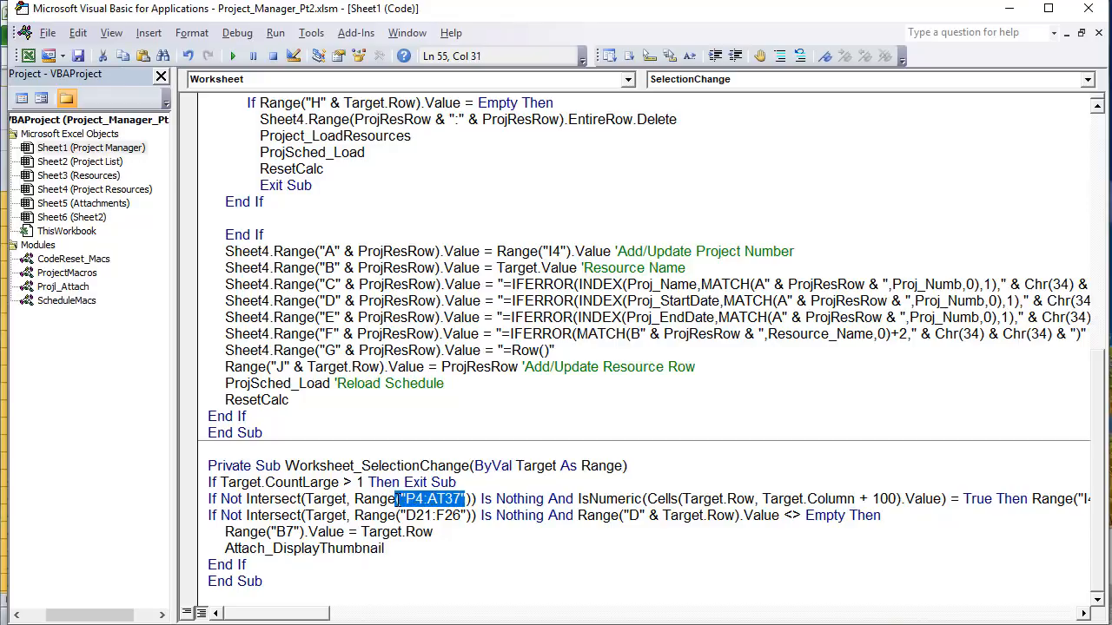
left_click_drag(548, 500, 221, 500)
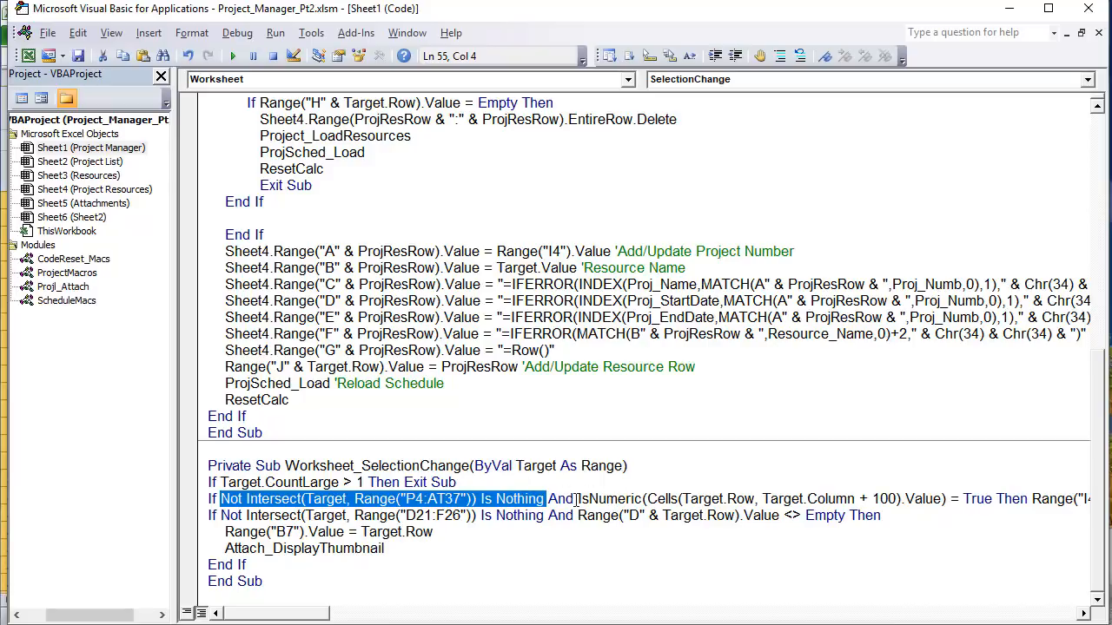
left_click_drag(579, 498, 652, 496)
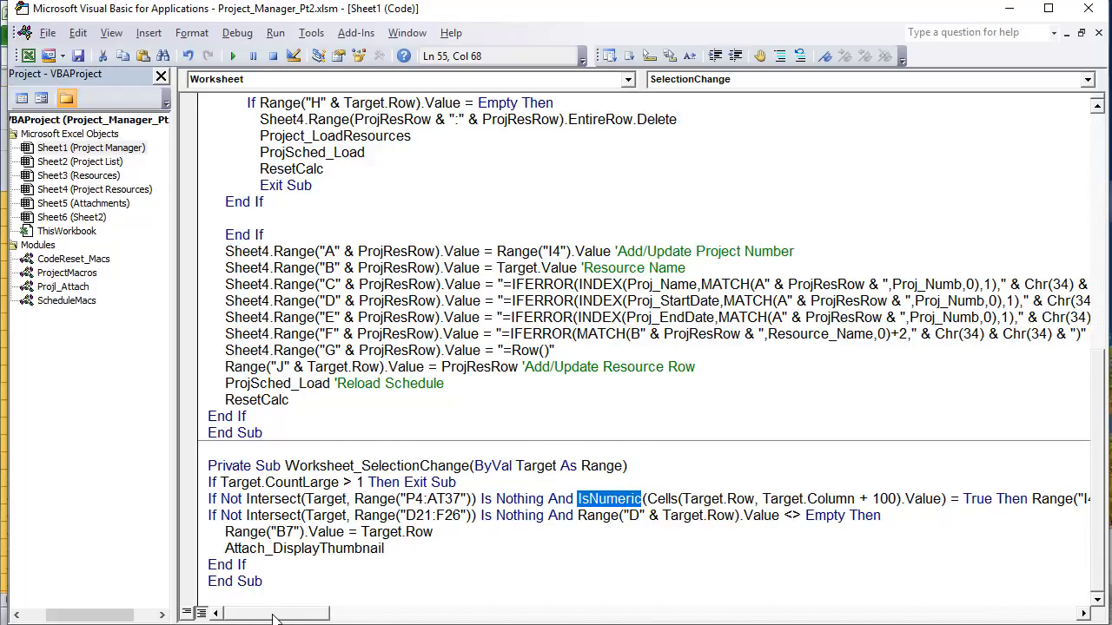
left_click_drag(276, 619, 298, 618)
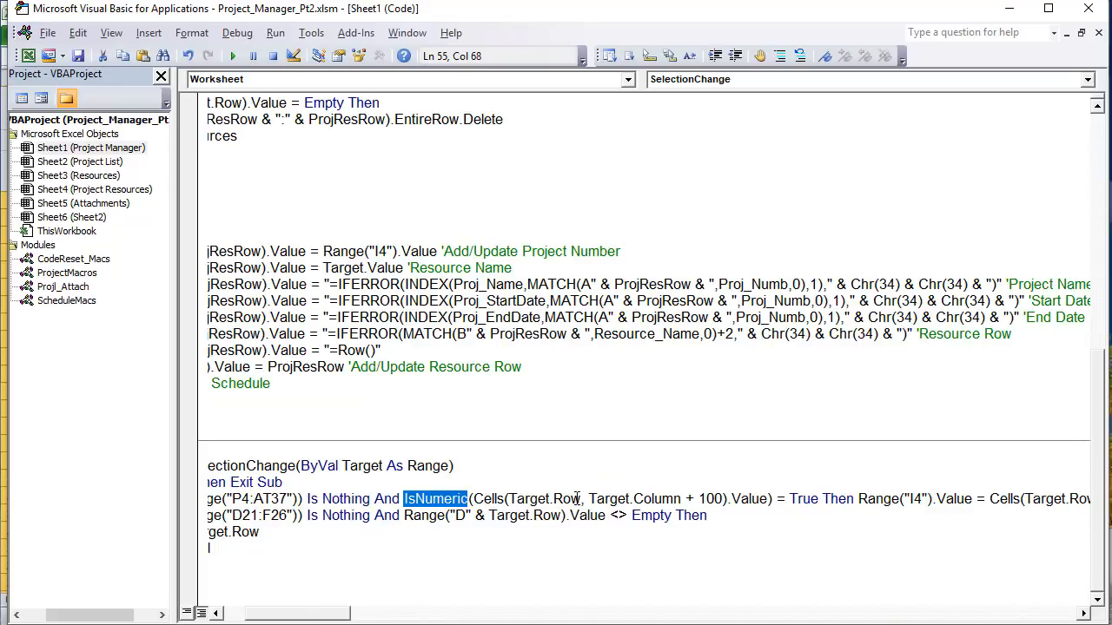
left_click_drag(580, 498, 510, 504)
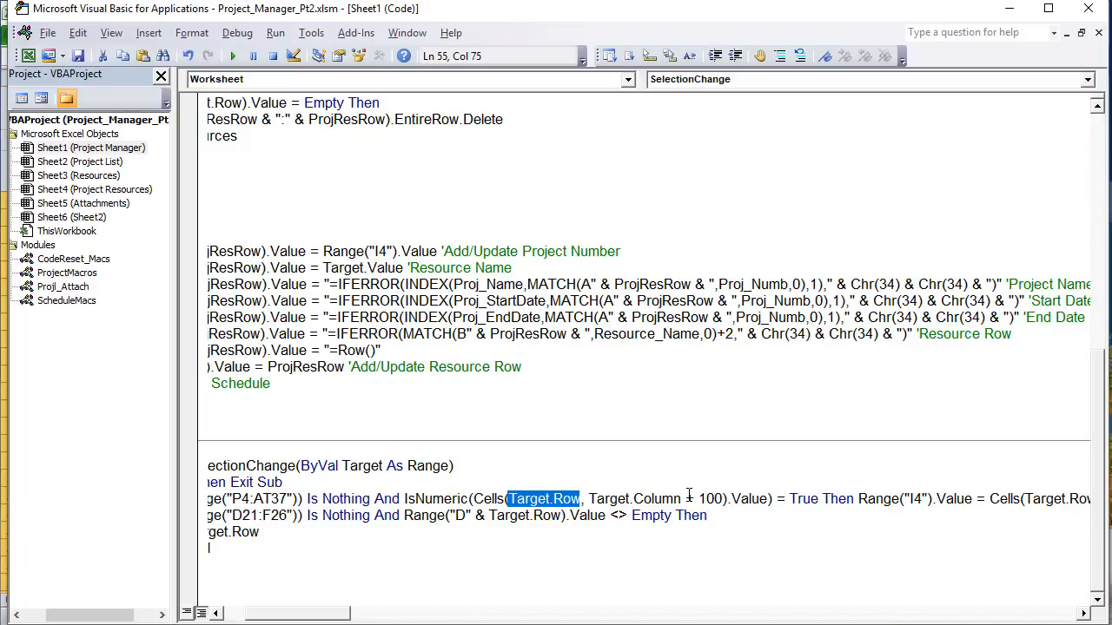
left_click_drag(685, 499, 598, 502)
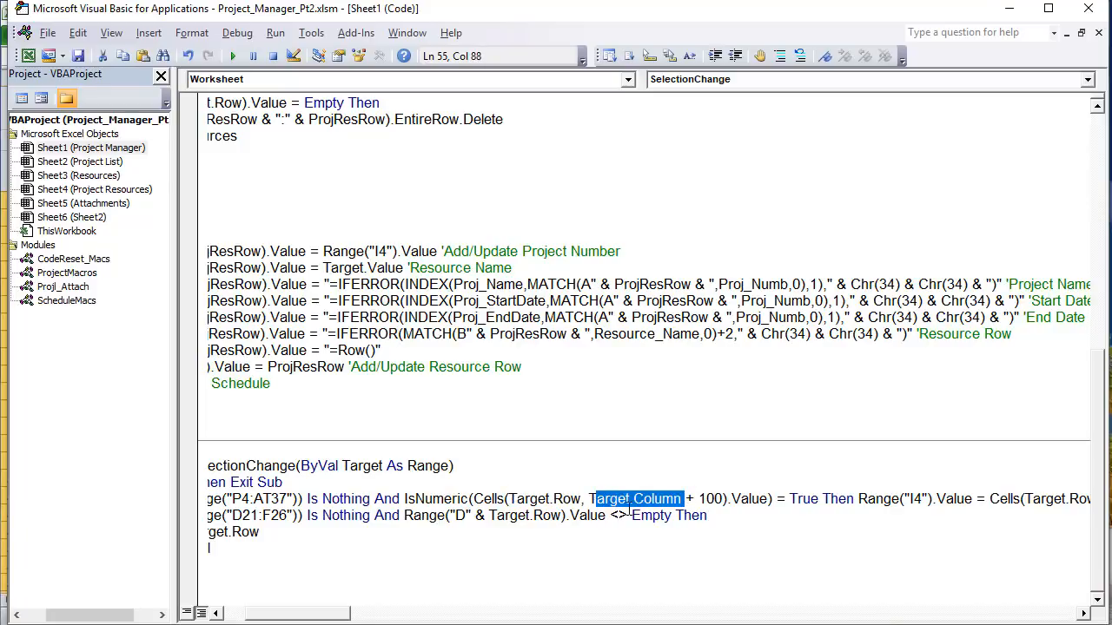
left_click_drag(721, 498, 589, 501)
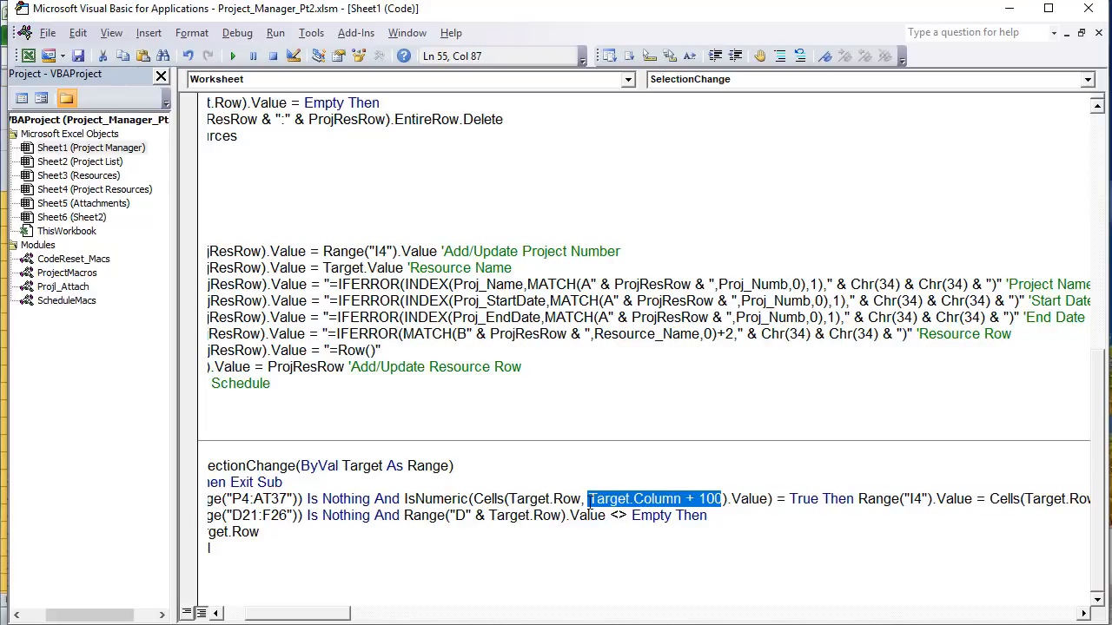
left_click_drag(767, 499, 474, 501)
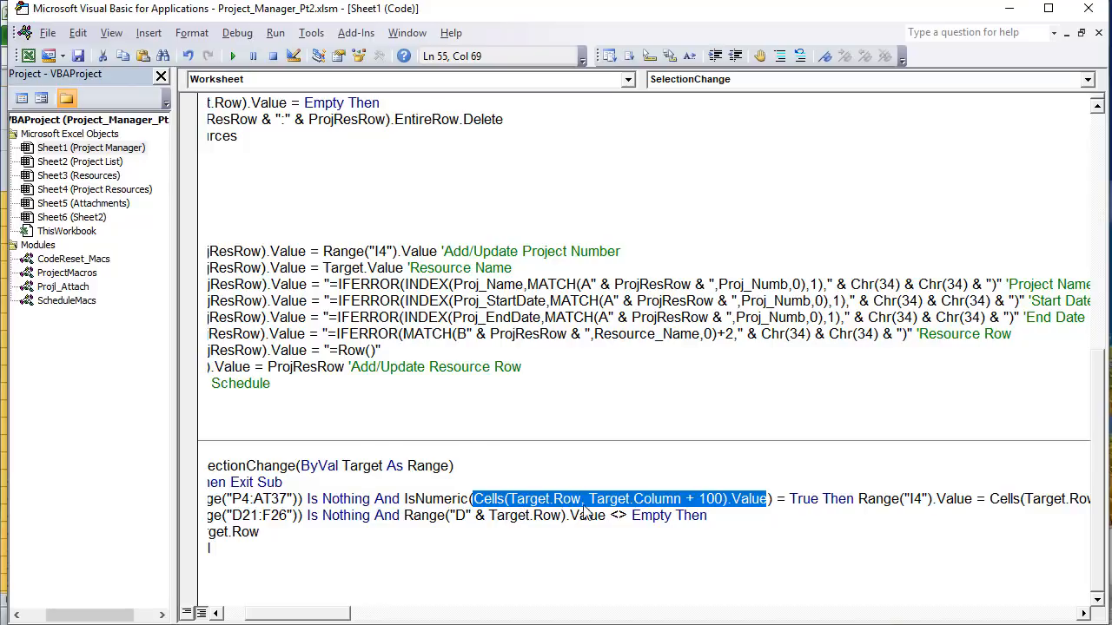
Step: Review the = True check and the Range("I4").Value assignment, then return to the Excel workbook
left_click_drag(821, 501, 780, 500)
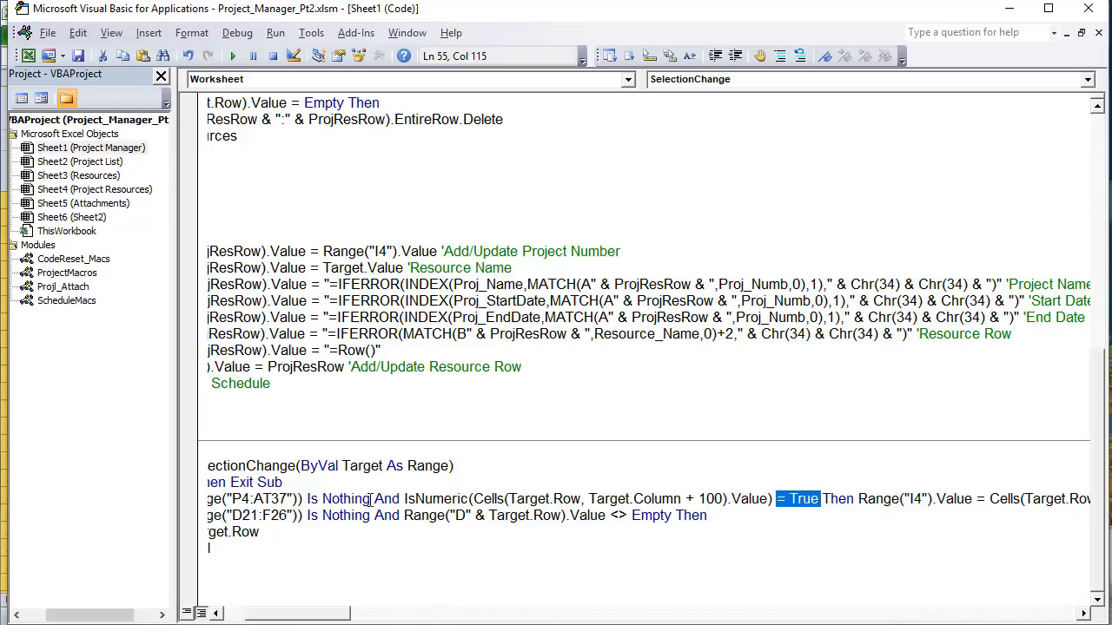
left_click_drag(302, 498, 231, 498)
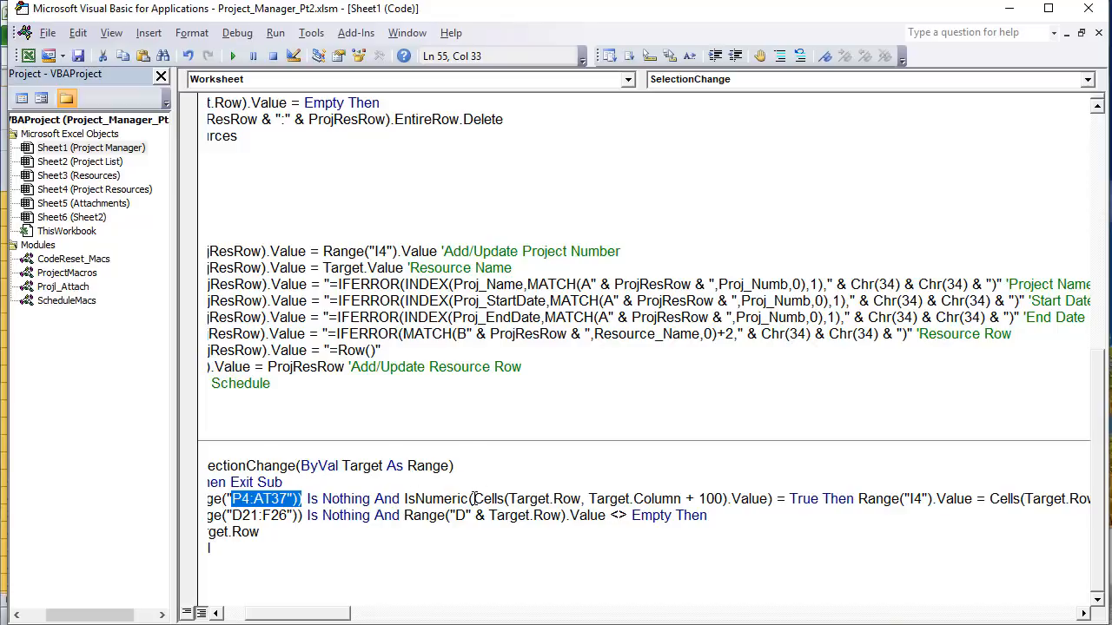
left_click_drag(474, 499, 766, 503)
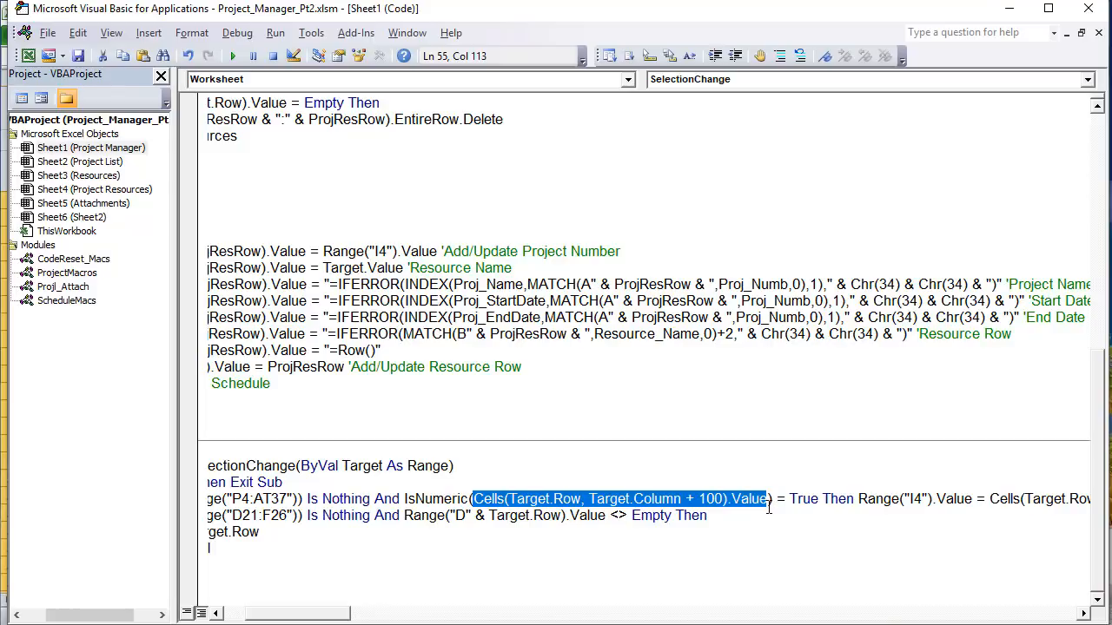
mouse_move(769, 507)
left_mouse_down()
mouse_move(770, 518)
mouse_move(768, 507)
mouse_move(786, 500)
left_mouse_up()
left_click(771, 501)
left_click_drag(271, 613, 323, 613)
left_click_drag(700, 498, 1010, 504)
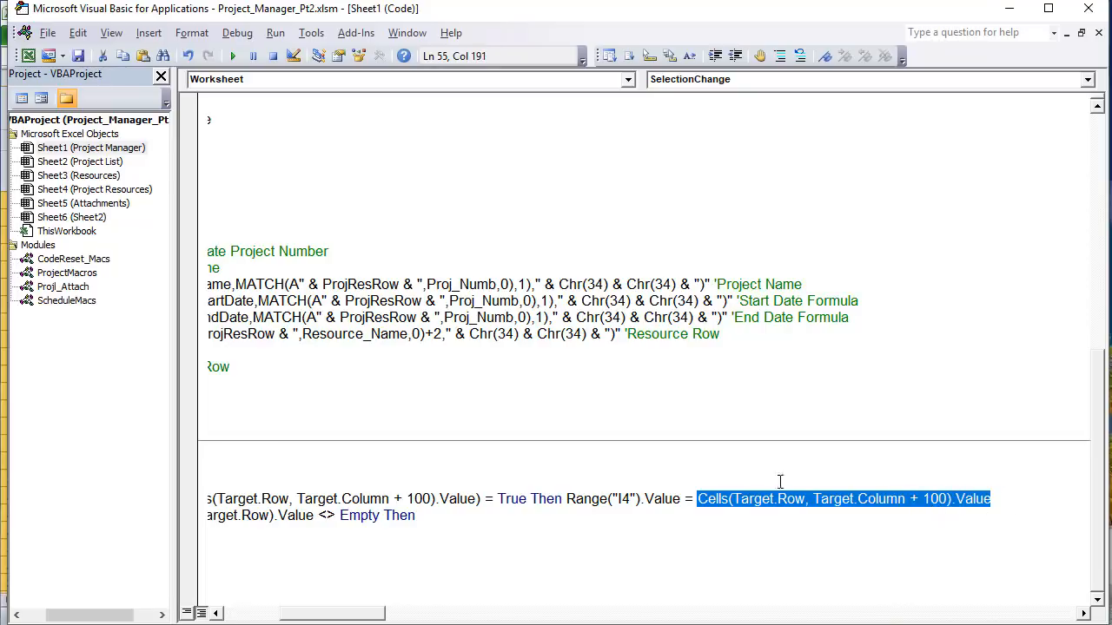
left_click_drag(681, 498, 567, 499)
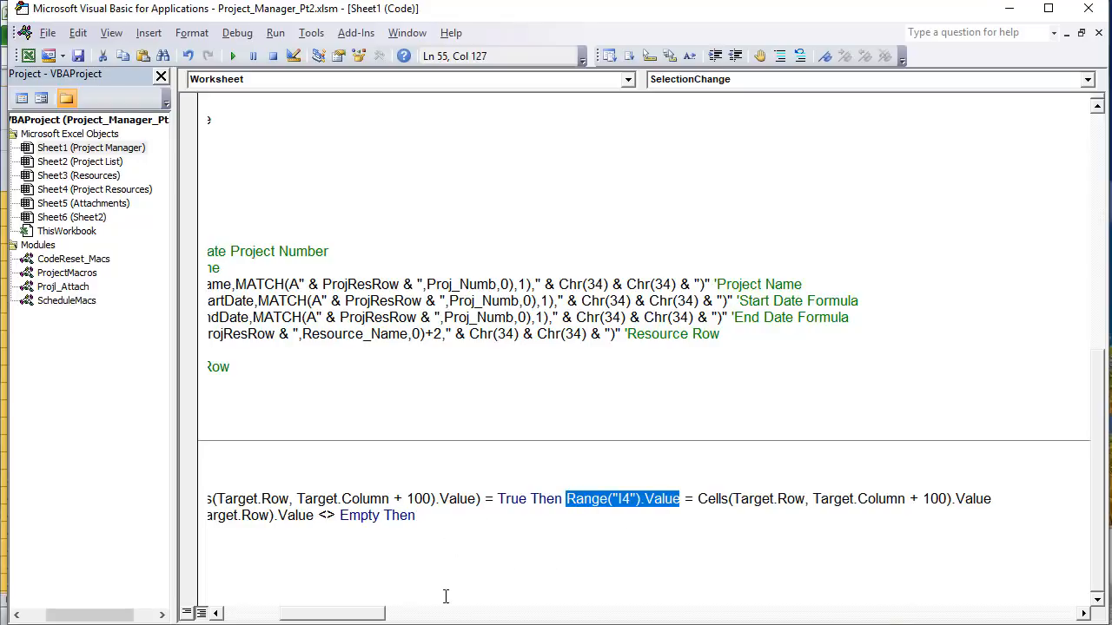
left_click_drag(351, 616, 278, 615)
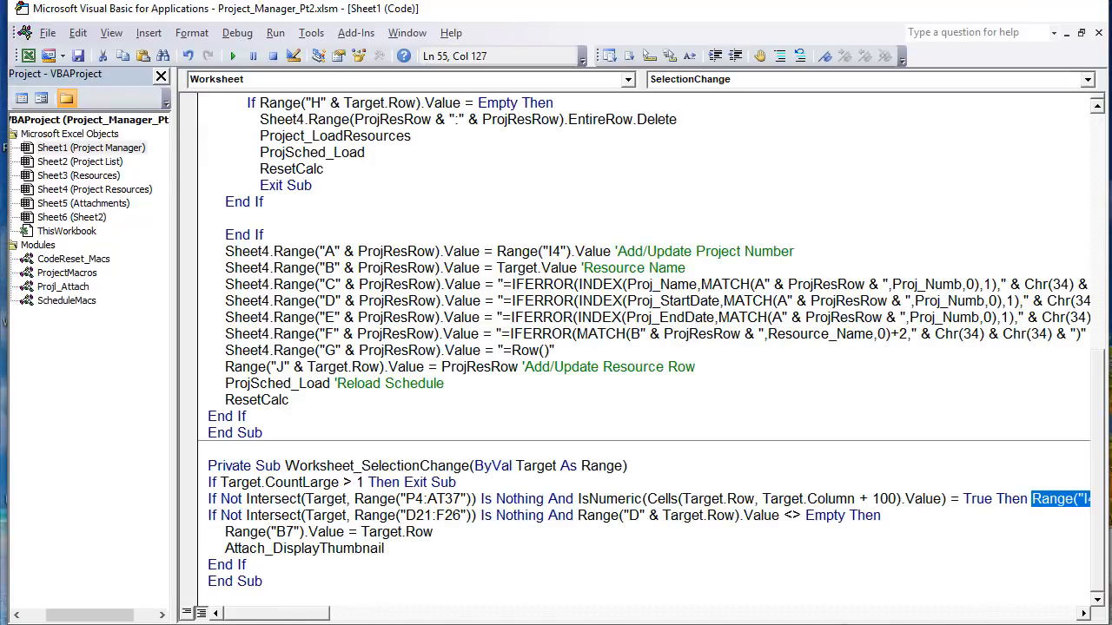
key("alt+F11")
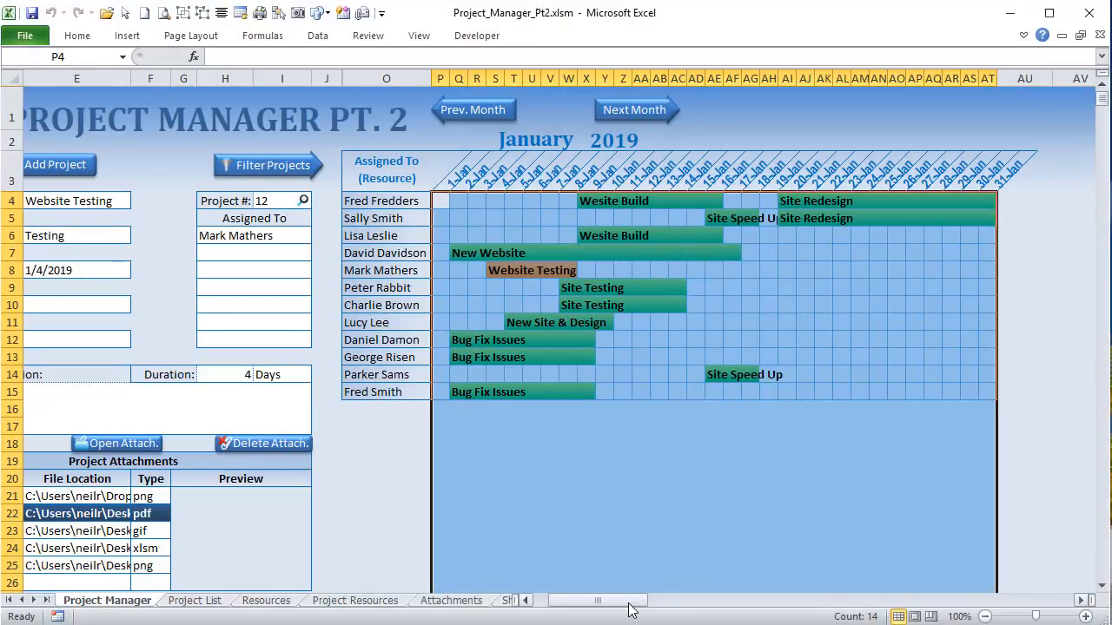
Step: Advance the Gantt chart to February 2019 with Next Month
left_click_drag(628, 601, 900, 600)
mouse_move(213, 179)
left_mouse_down()
mouse_move(560, 191)
mouse_move(979, 182)
mouse_move(136, 170)
mouse_move(216, 179)
left_mouse_up()
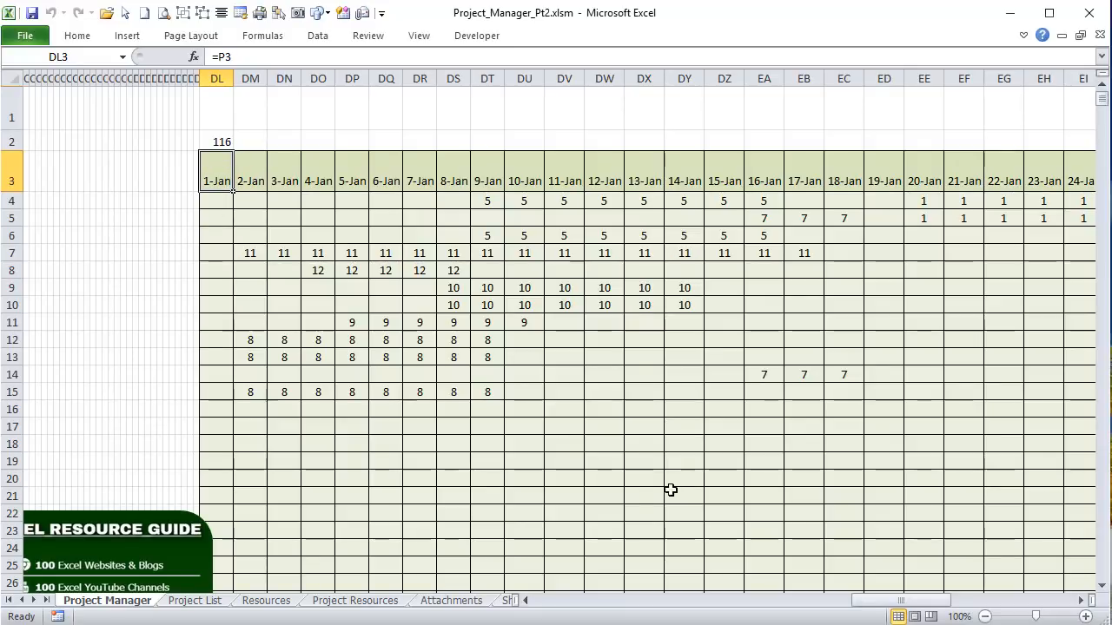
left_click_drag(934, 601, 613, 607)
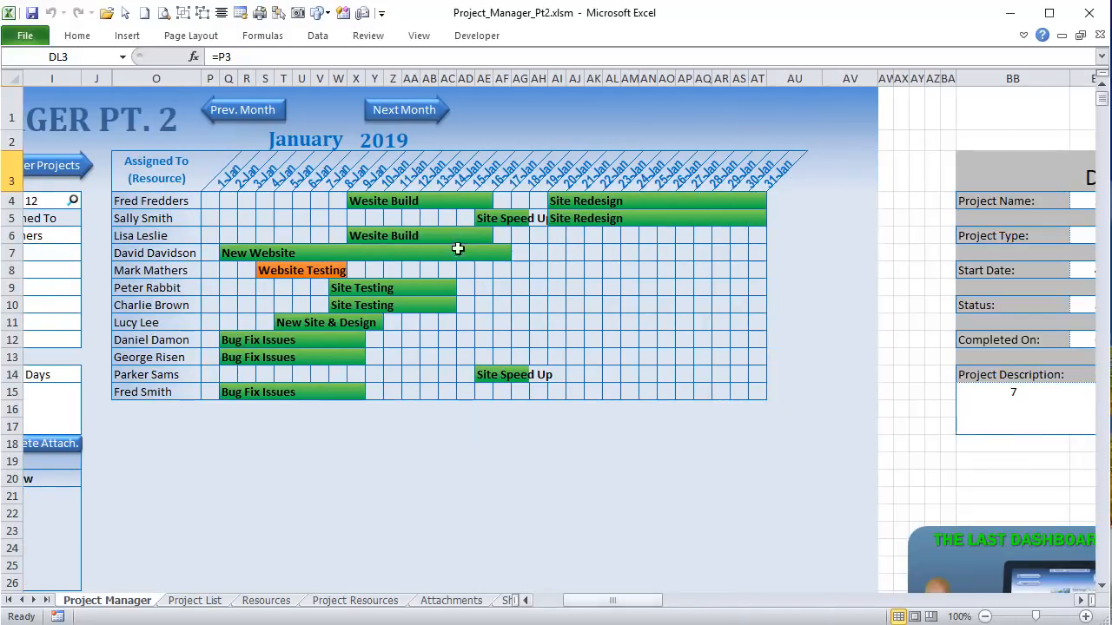
left_click(428, 112)
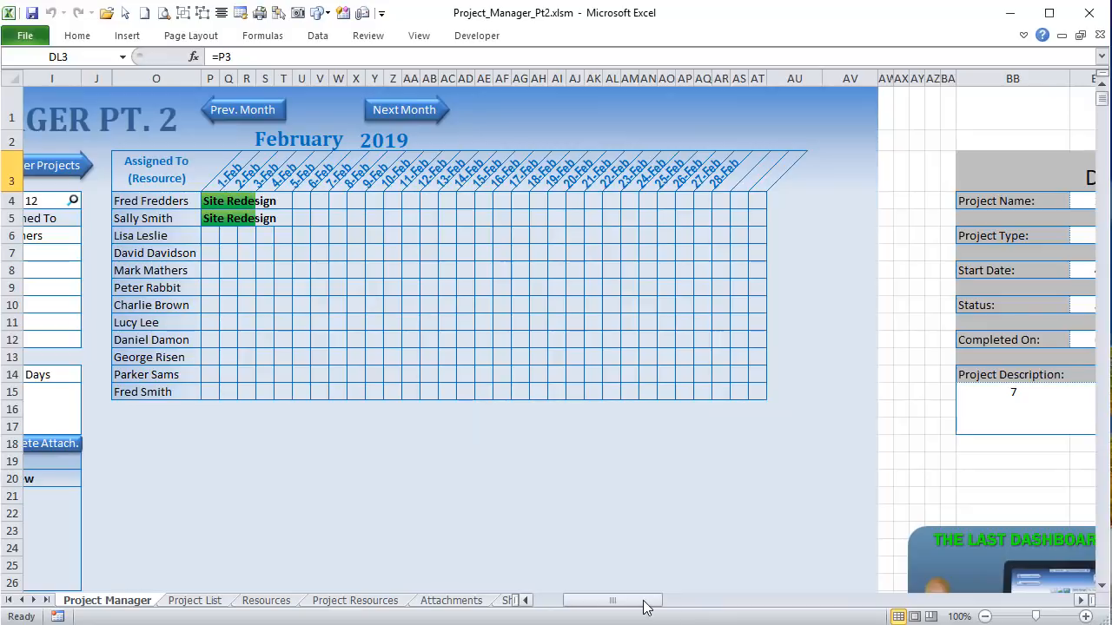
Step: Autofit the helper date columns DL–EO so their dates display
left_click_drag(644, 608, 700, 608)
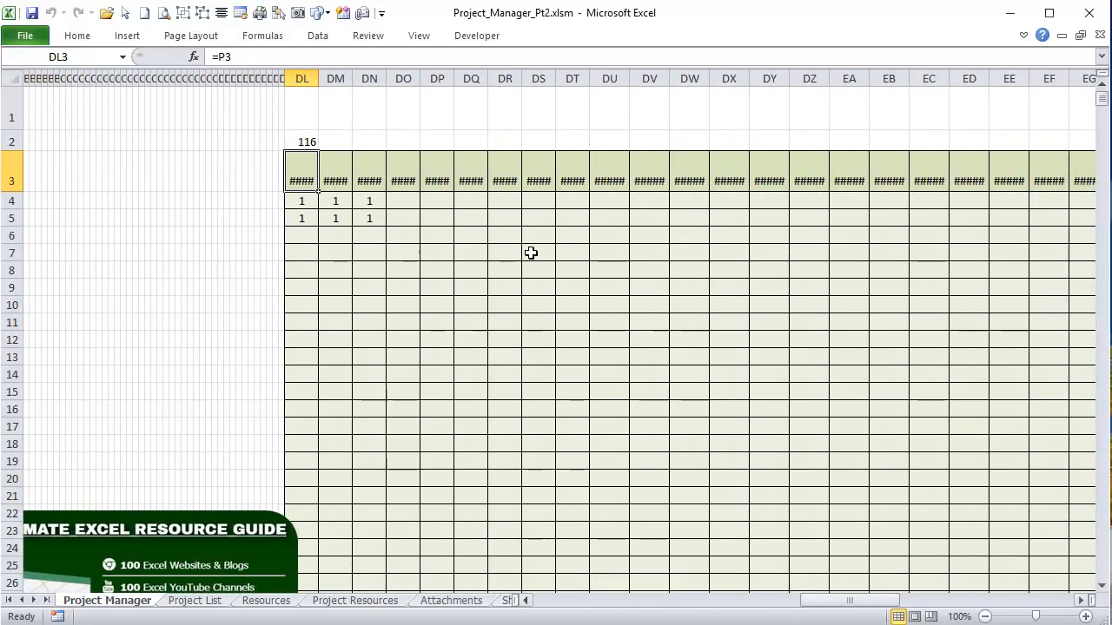
double_click(317, 78)
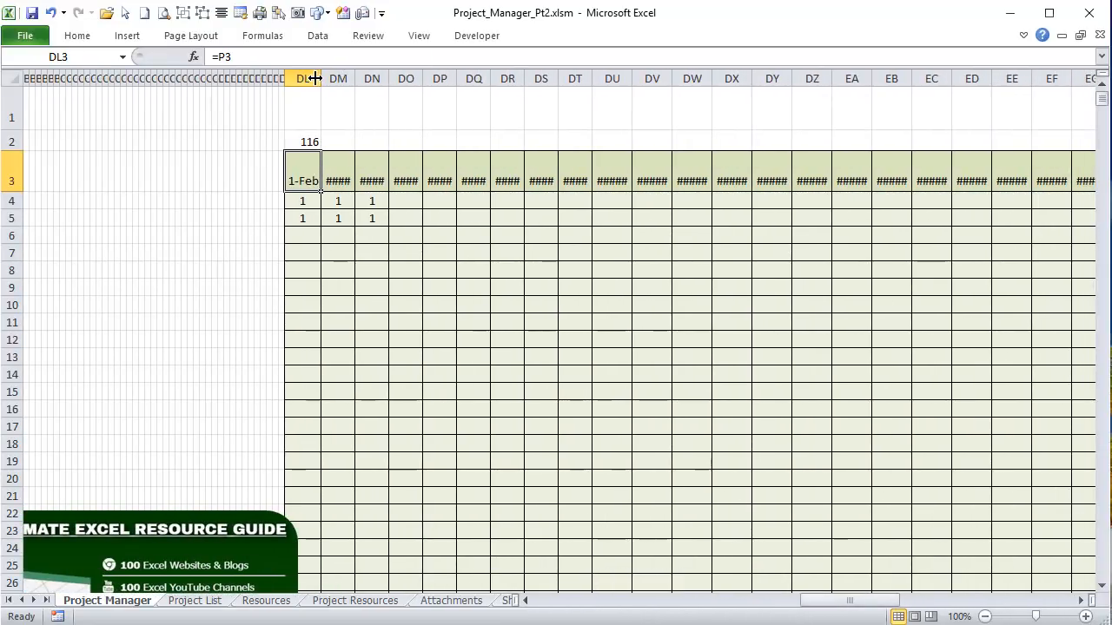
left_click_drag(302, 78, 1015, 89)
double_click(999, 78)
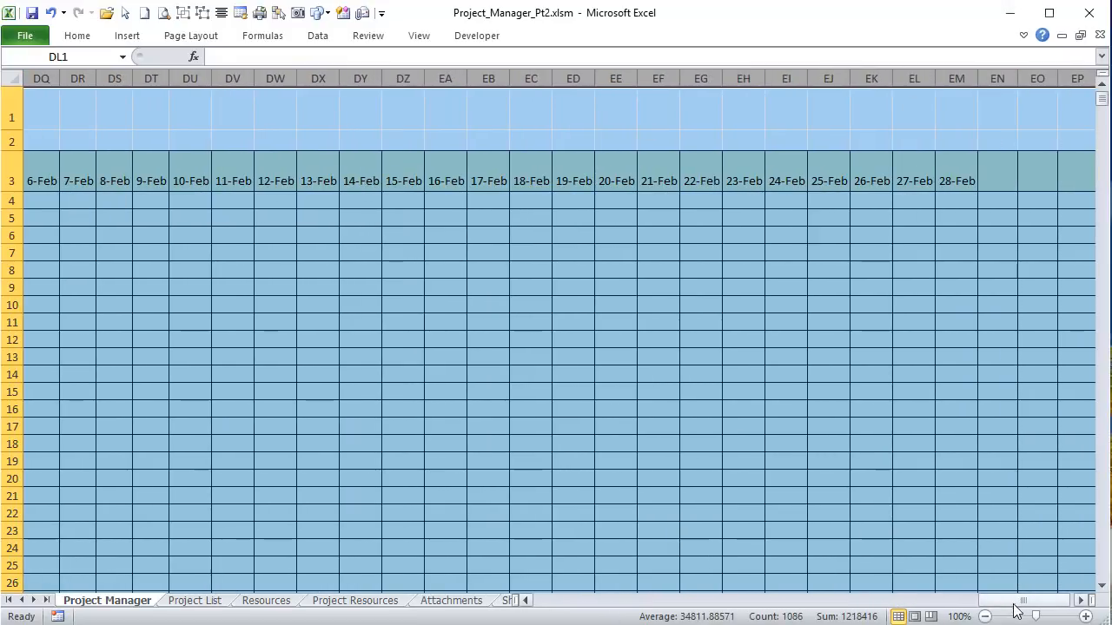
left_click_drag(1016, 611, 941, 610)
Step: Inspect the date formulas in DL3, DM3 and DN3, then scroll back toward the chart
left_click(128, 174)
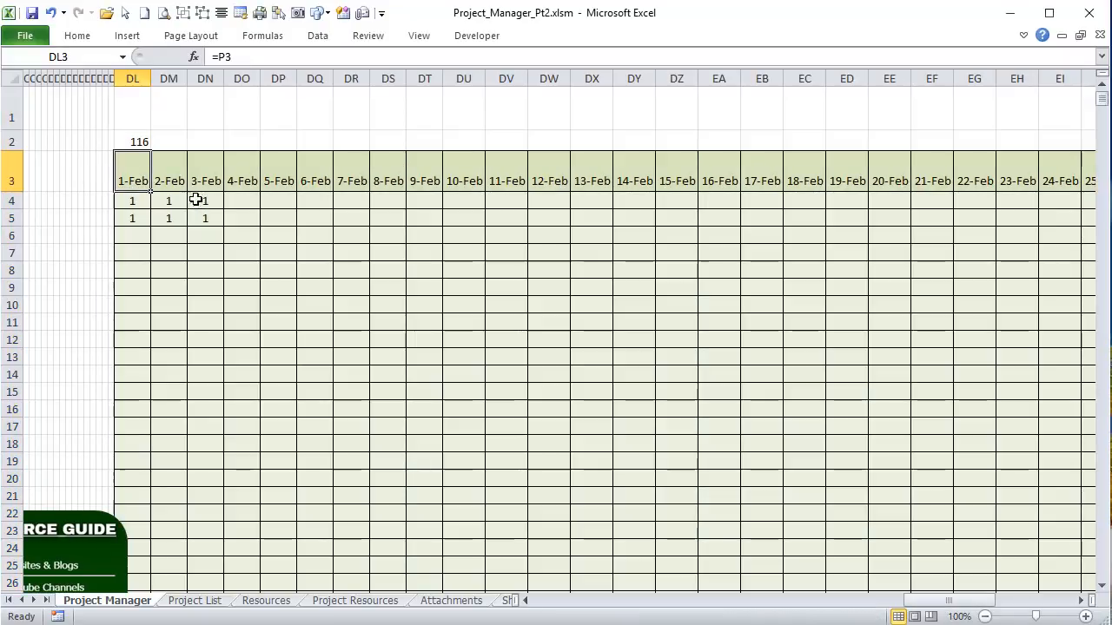
left_click(165, 183)
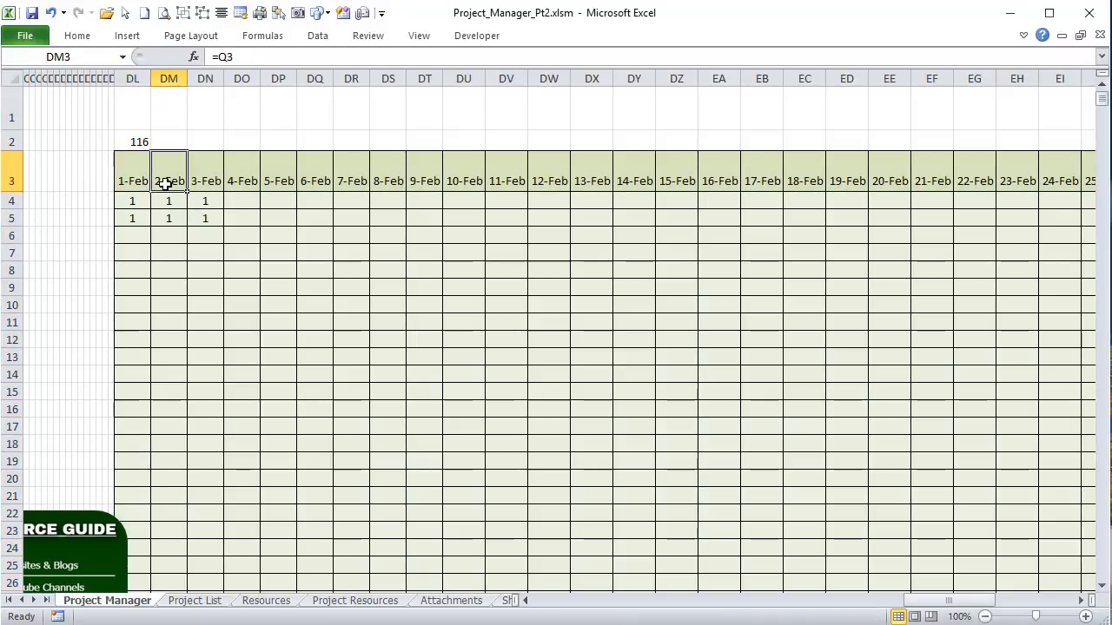
left_click(214, 183)
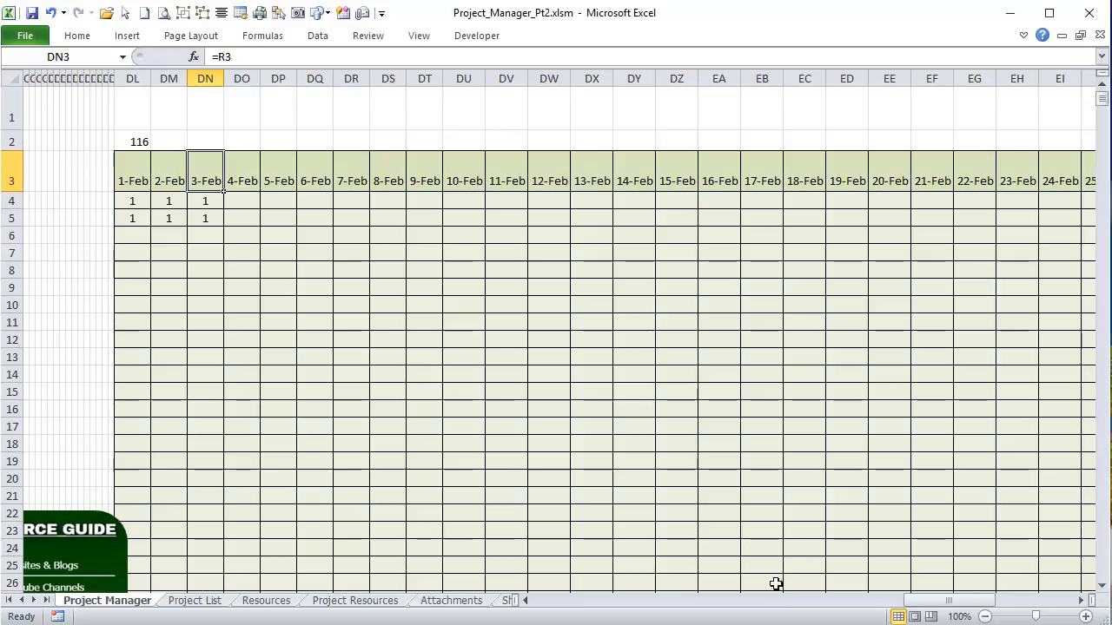
left_click_drag(964, 600, 568, 615)
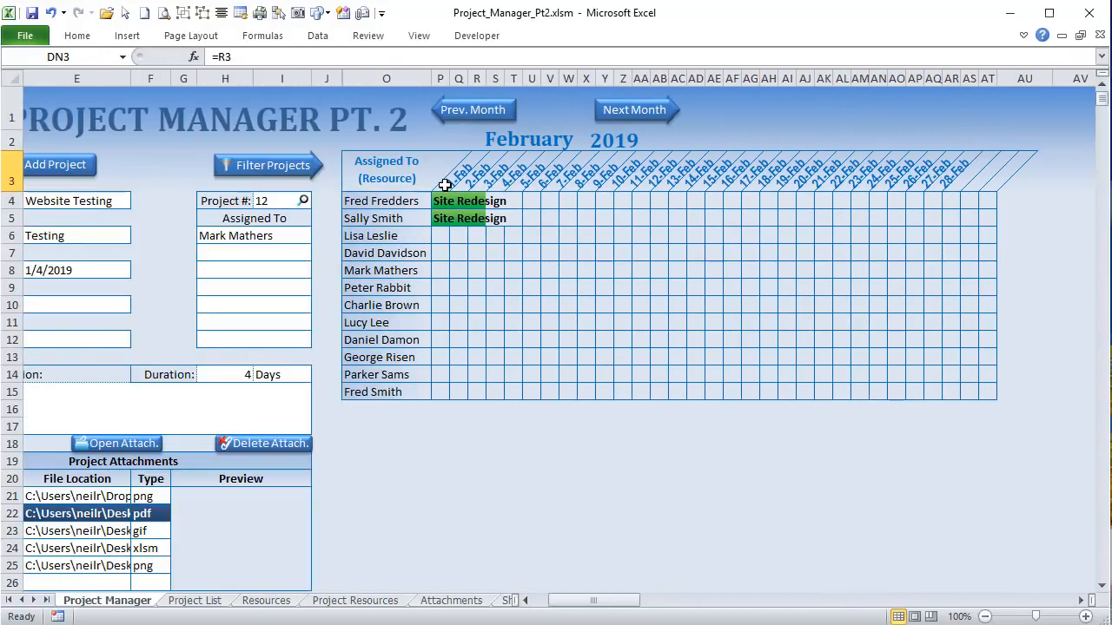
Step: Compare chart dates P3:AR3 with the DL3 helper headers and read DL4's two-line lookup formula
left_click_drag(444, 183, 987, 176)
left_click_drag(606, 601, 847, 601)
left_click_drag(324, 166, 13, 176)
left_click_drag(990, 600, 773, 613)
left_click(792, 205)
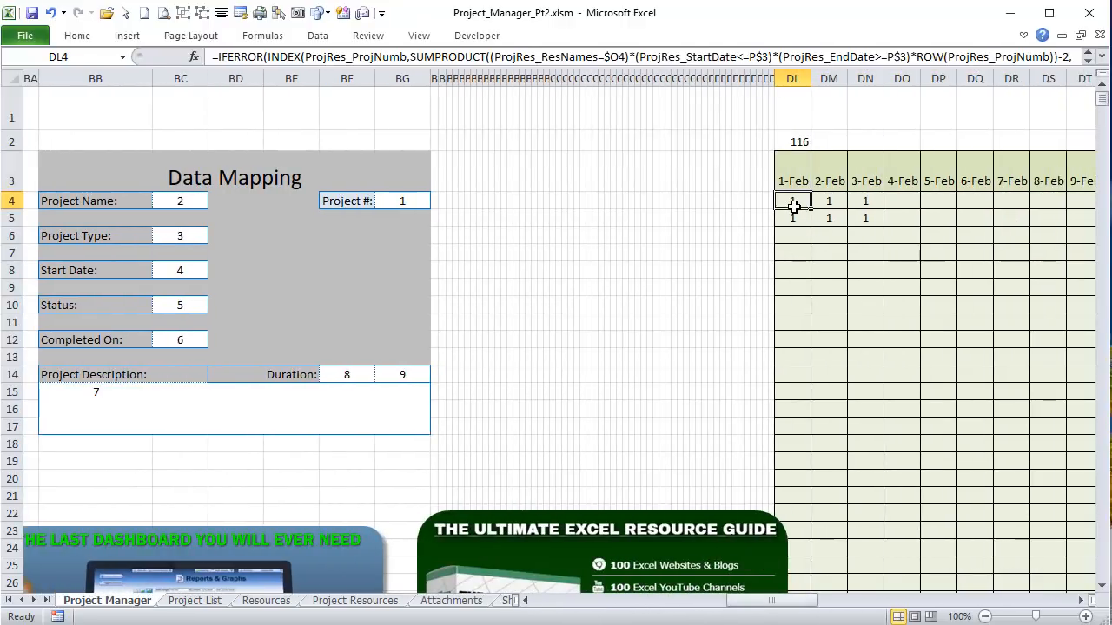
left_click(1101, 56)
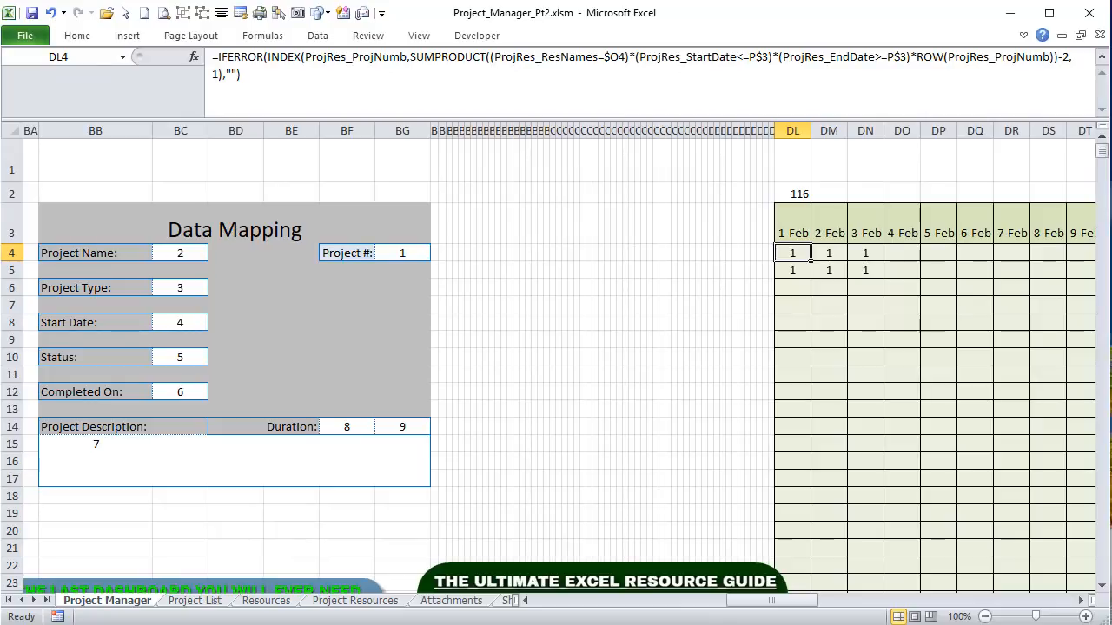
left_click(799, 214)
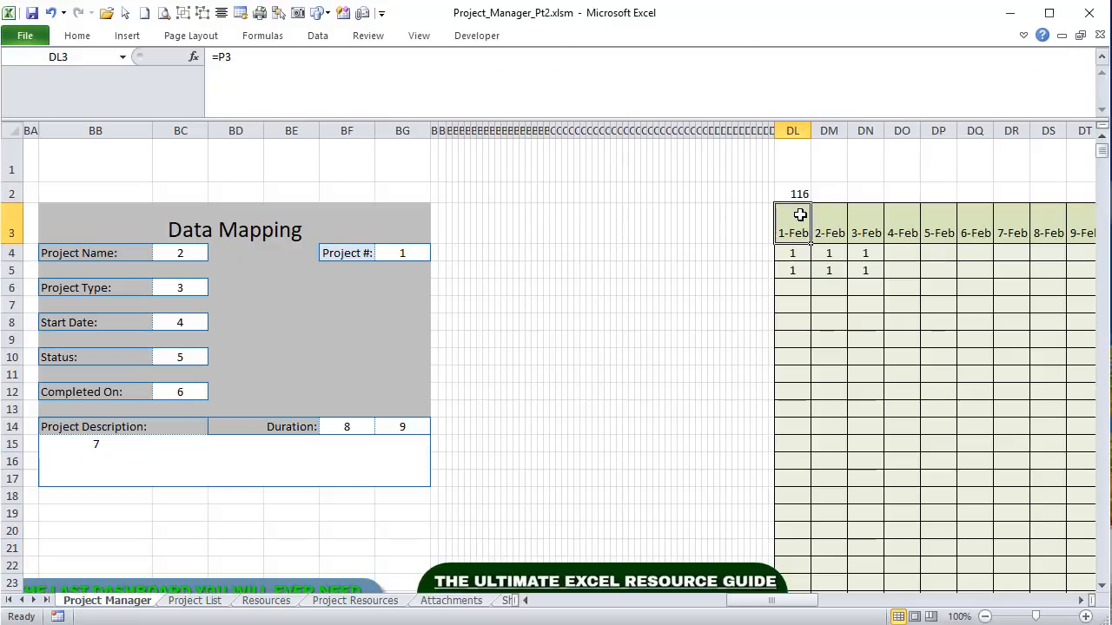
left_click(785, 251)
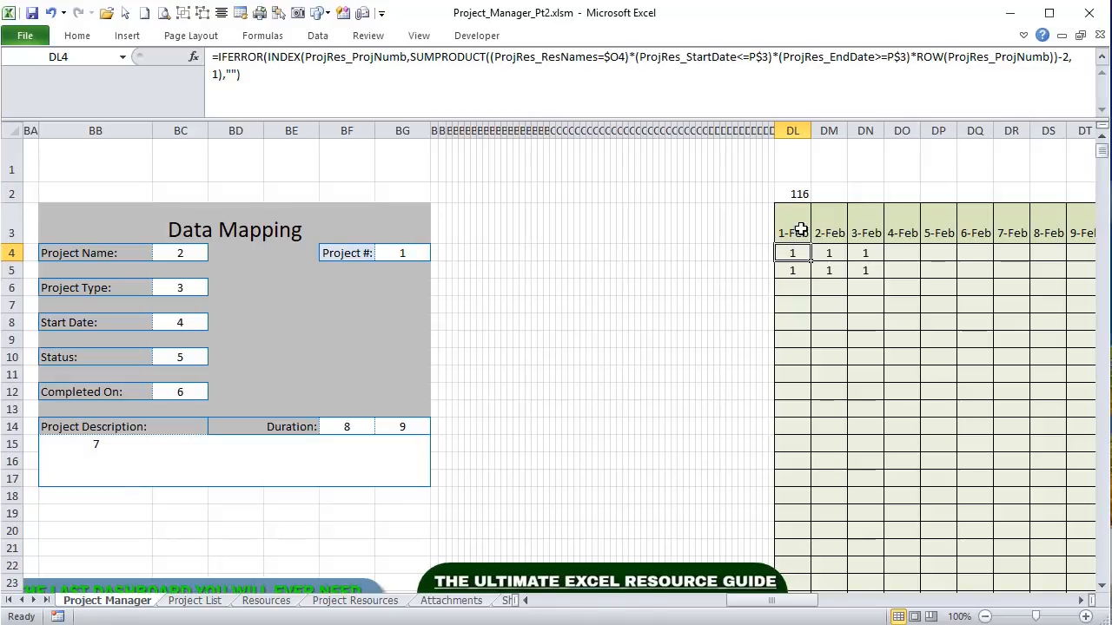
left_click_drag(783, 606, 599, 608)
Step: Check resource O4 and 1-Feb in DL3, then re-enter DL4's formula at its $O4 reference
left_click(391, 253)
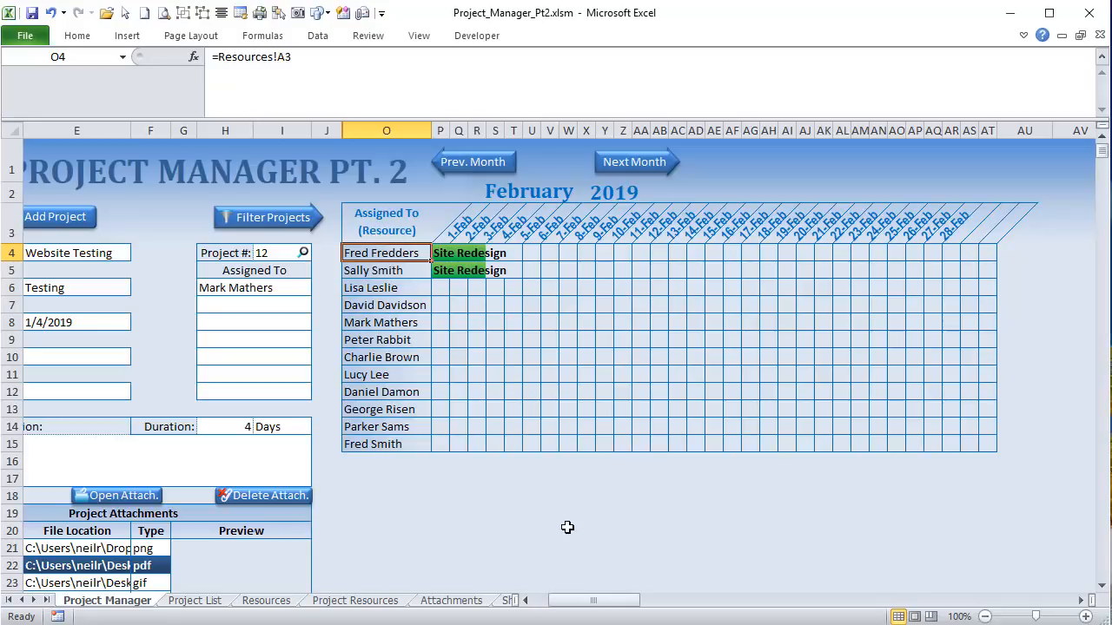
left_click_drag(566, 606, 737, 607)
left_click(447, 227)
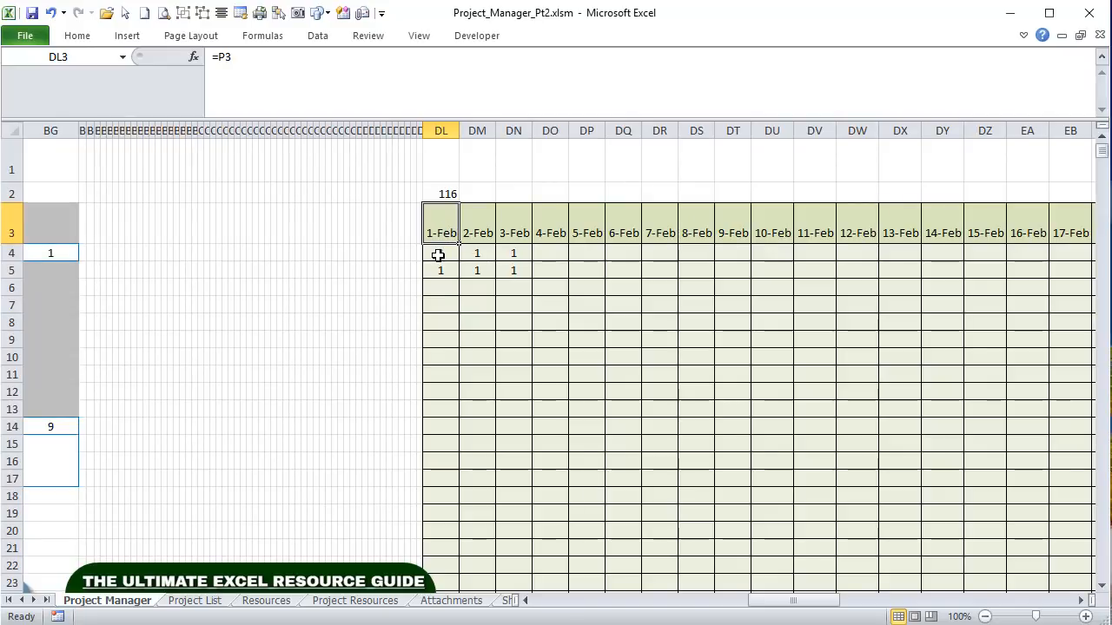
left_click(438, 252)
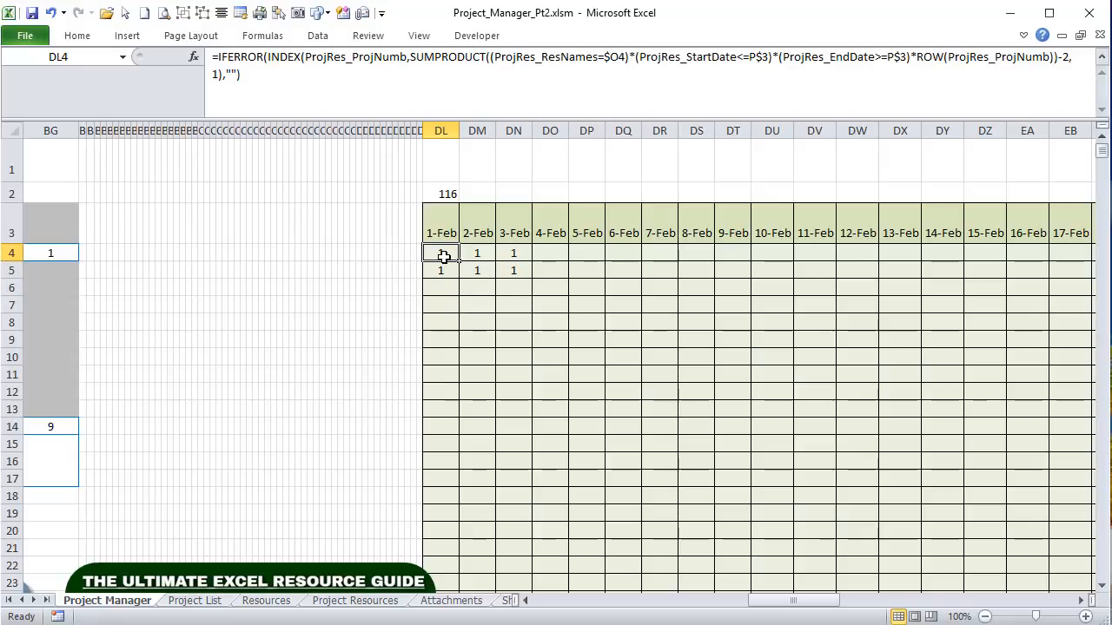
double_click(618, 57)
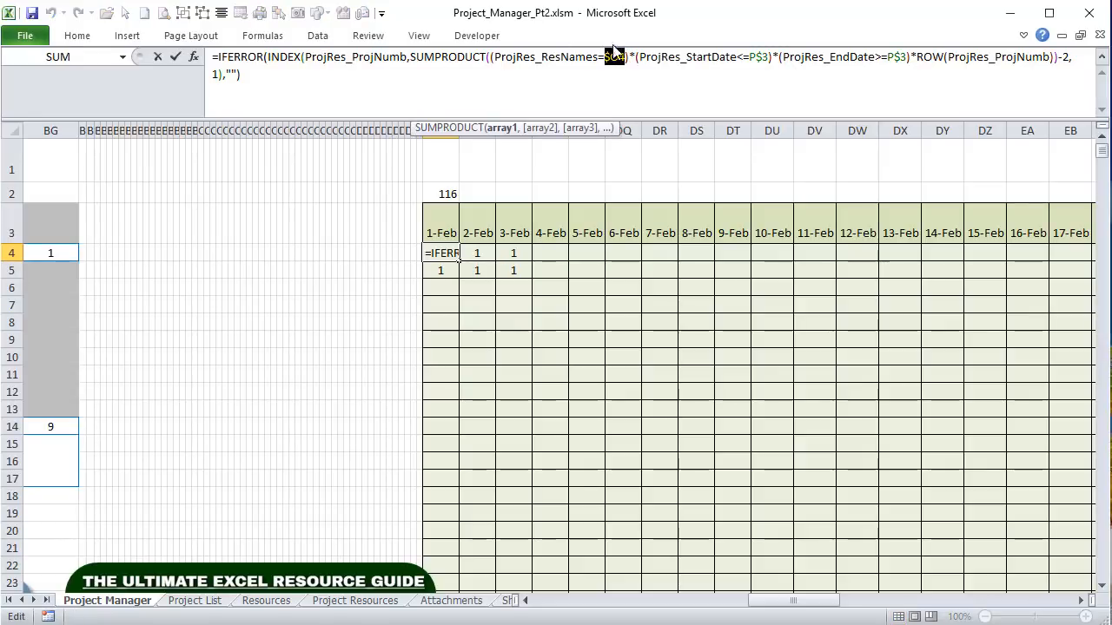
key("Return")
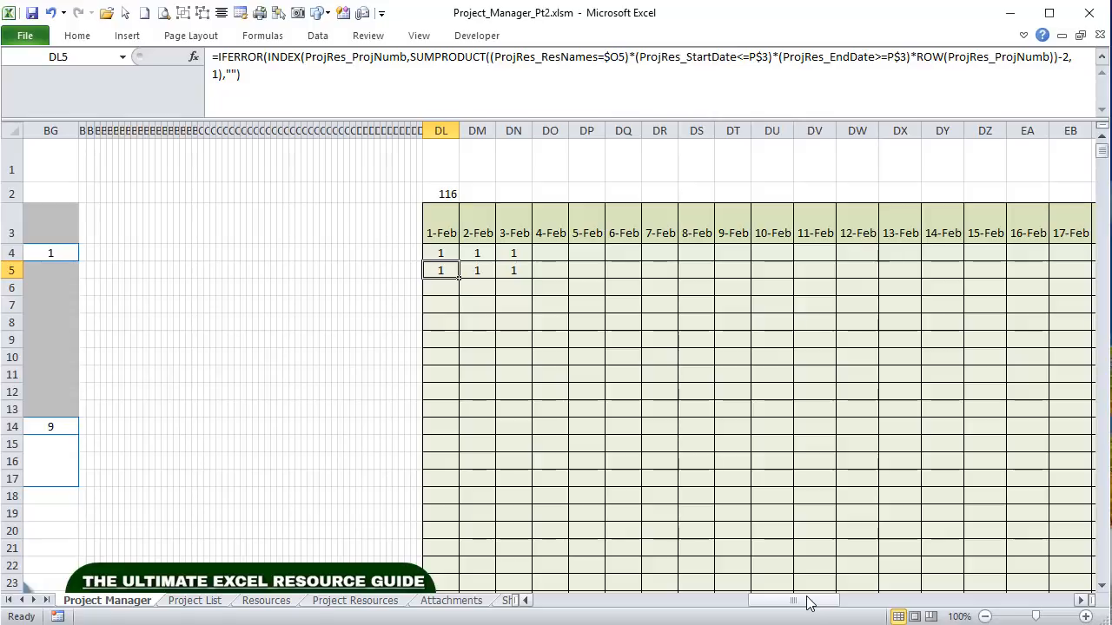
left_click_drag(809, 605, 574, 606)
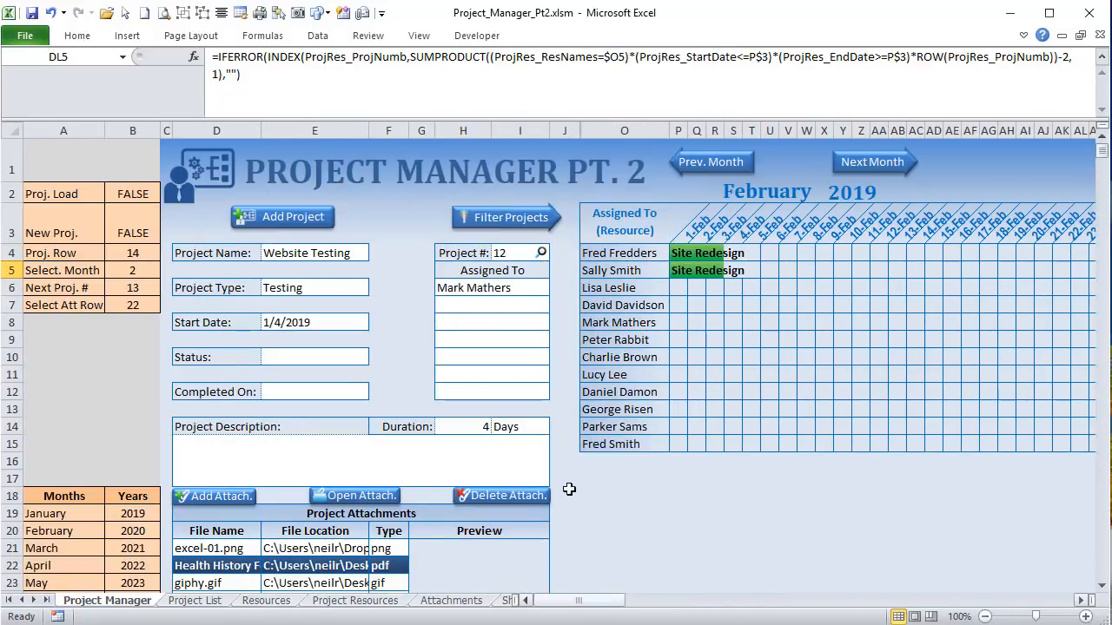
left_click(640, 252)
left_click(638, 272)
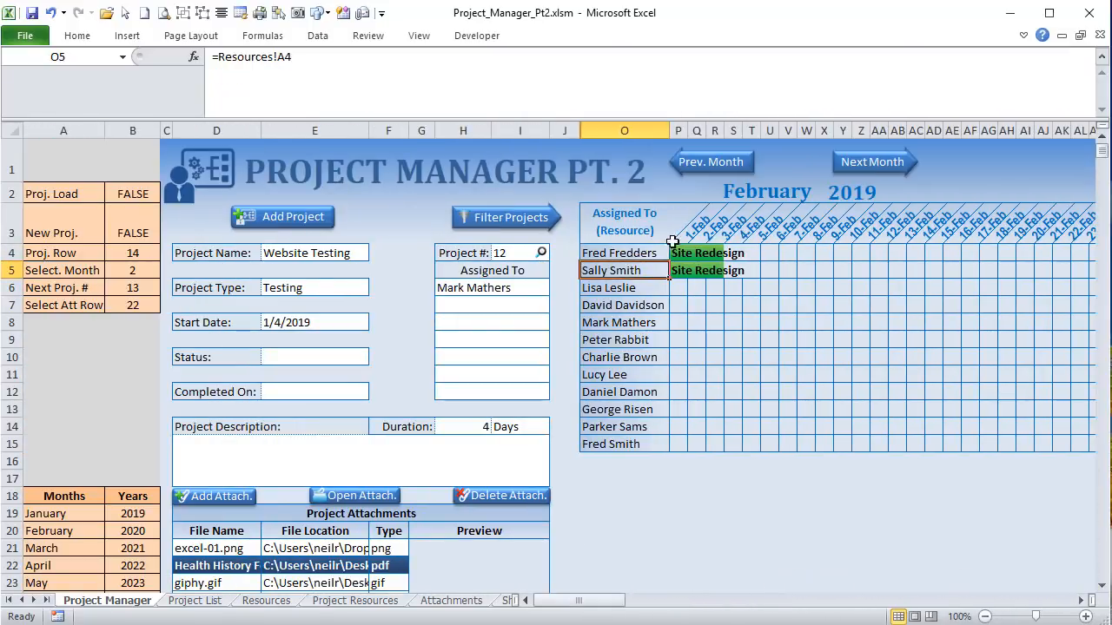
left_click(602, 251)
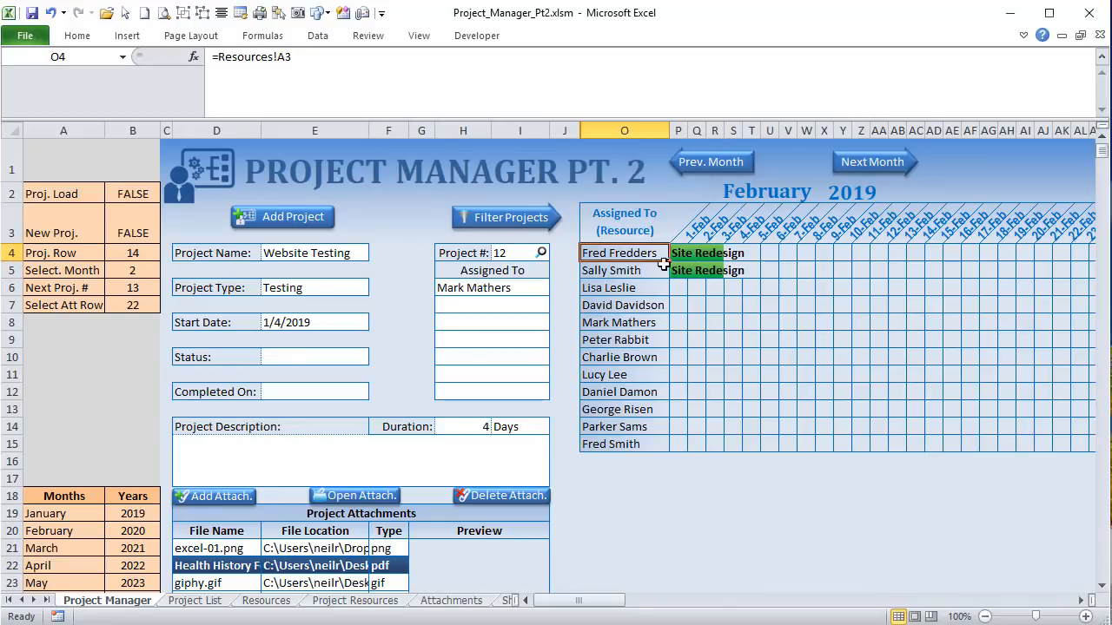
left_click_drag(619, 600, 883, 610)
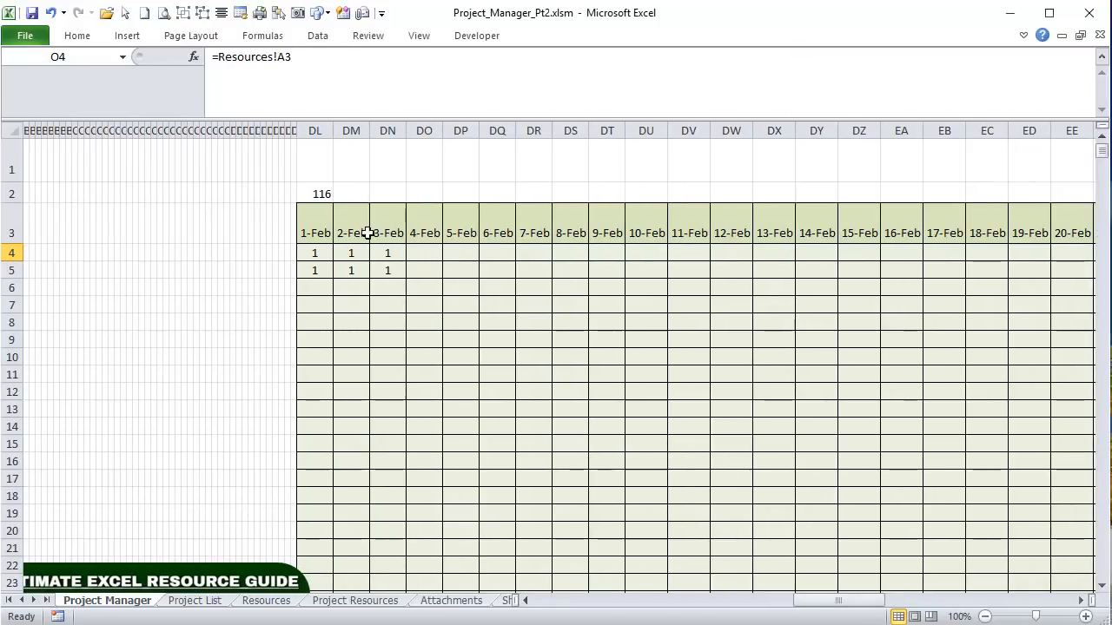
left_click(316, 251)
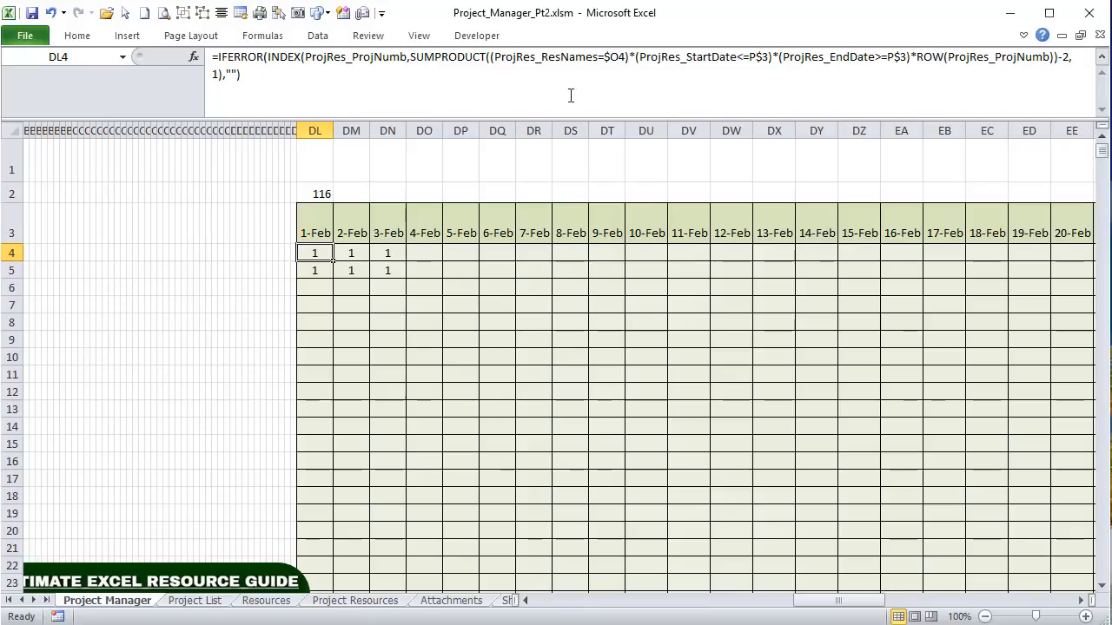
left_click(313, 231)
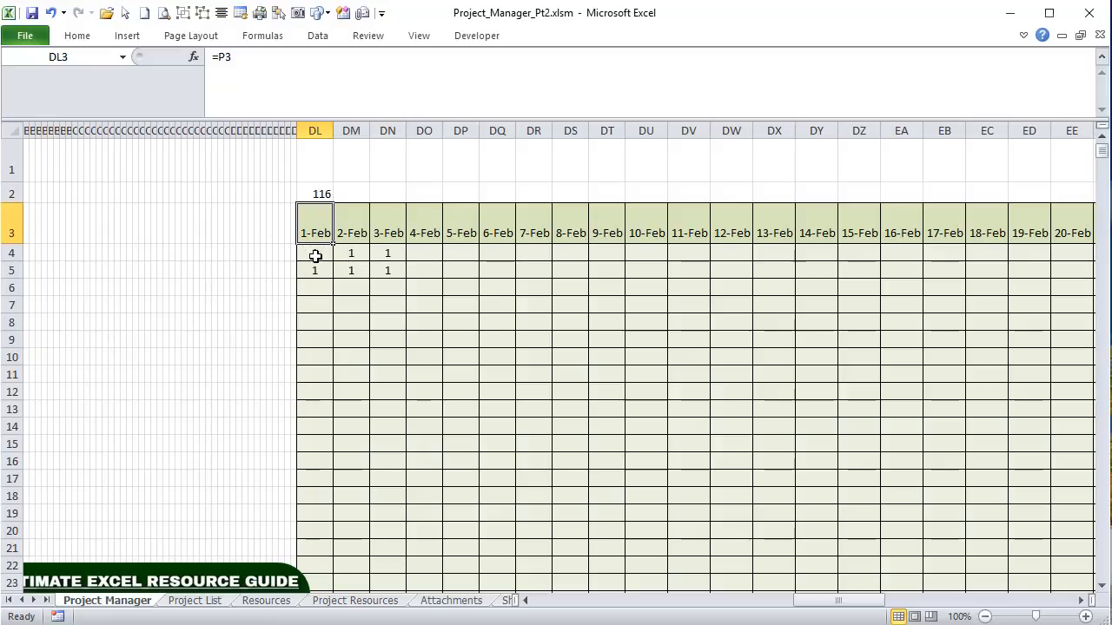
left_click(315, 256)
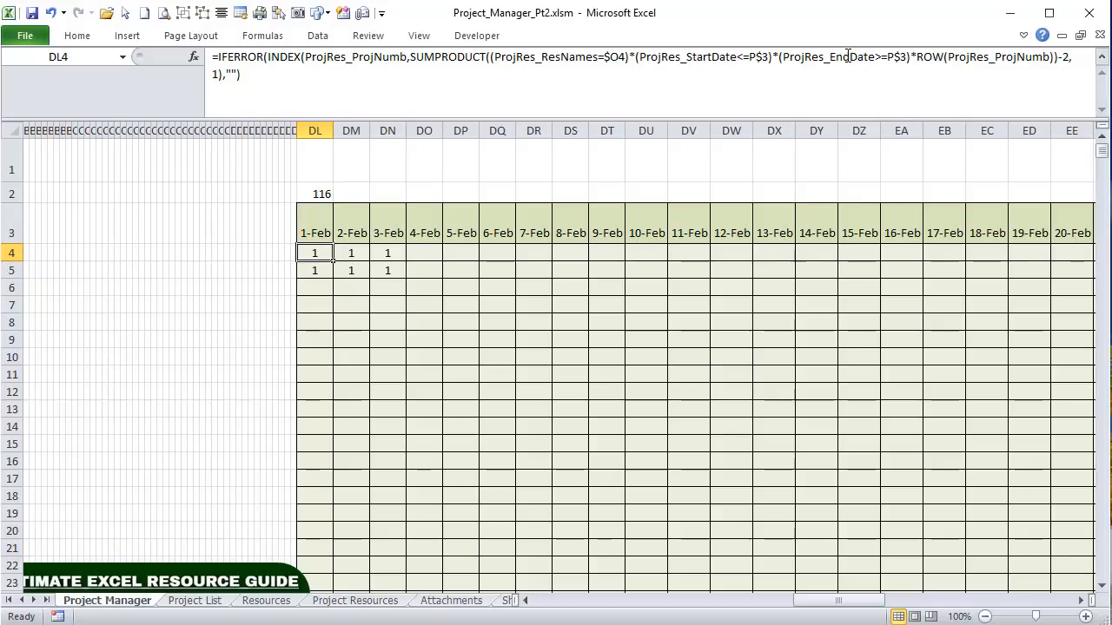
left_click_drag(874, 57, 907, 56)
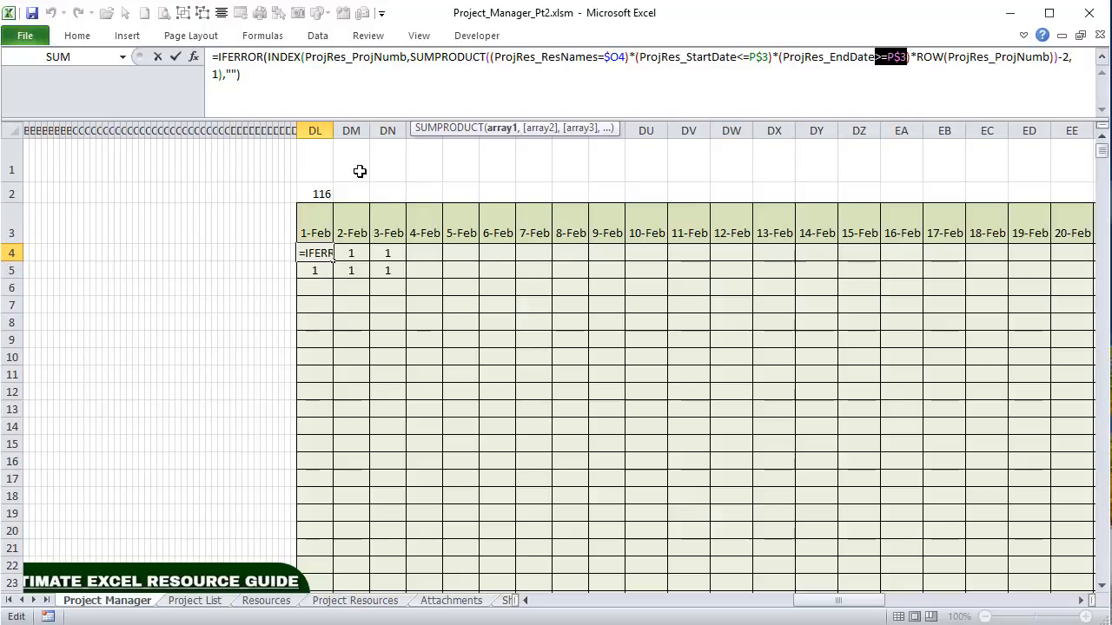
key("Escape")
left_click(320, 217)
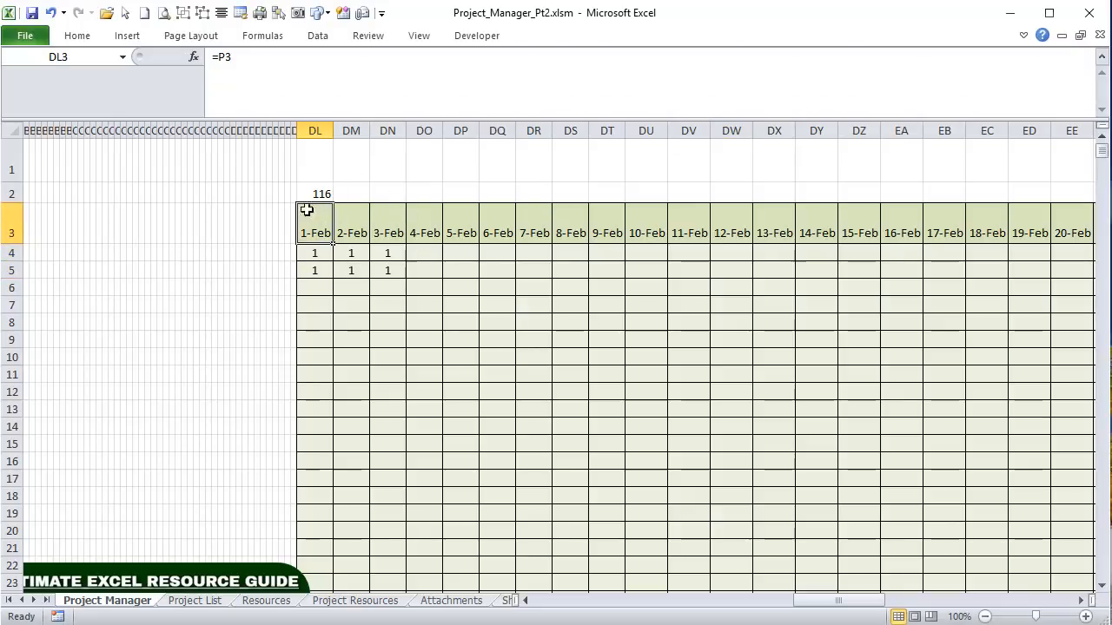
left_click(313, 253)
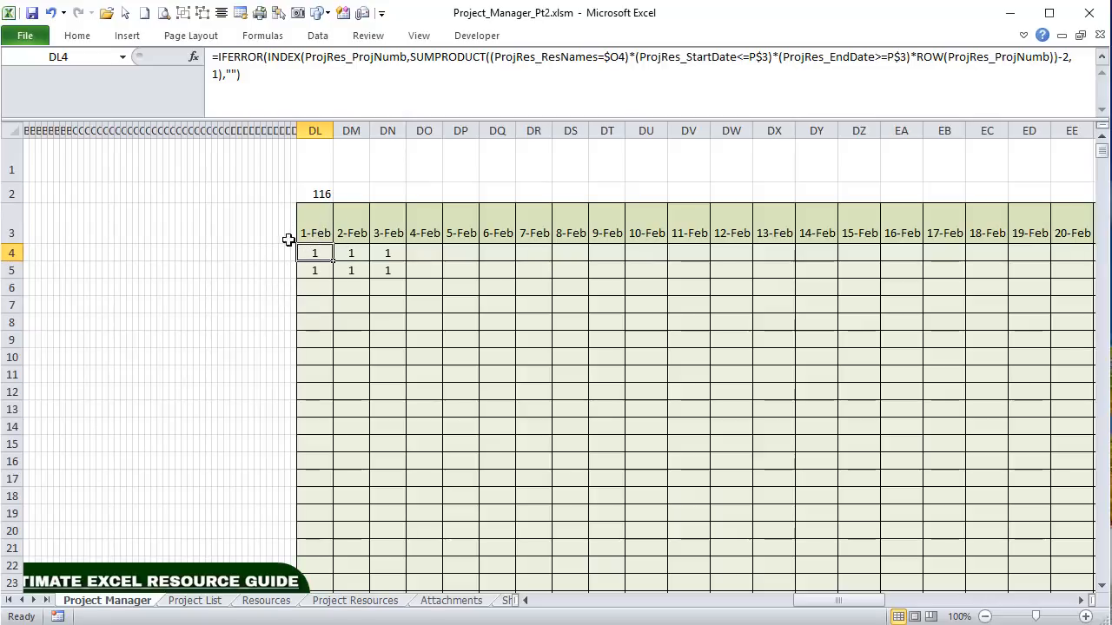
left_click(506, 600)
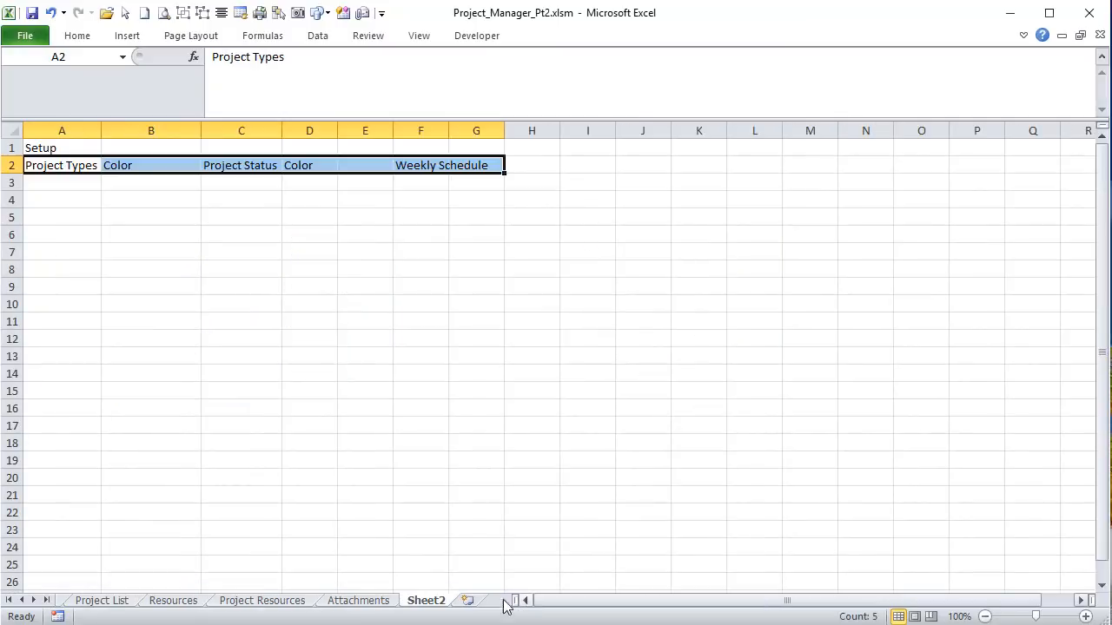
left_click(266, 603)
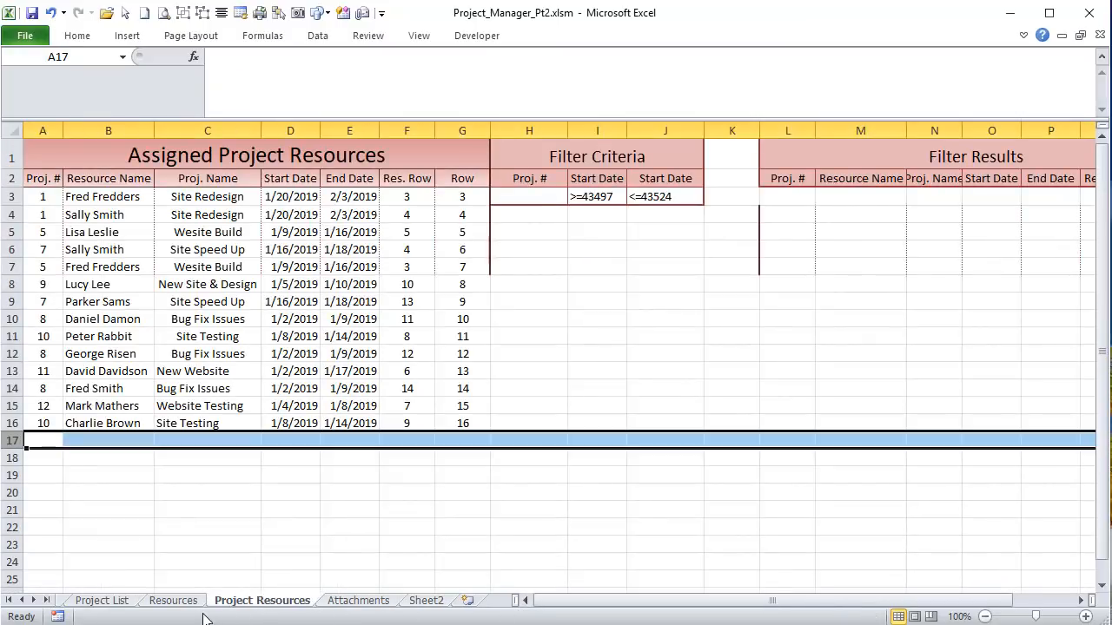
left_click(41, 198)
left_click(81, 196)
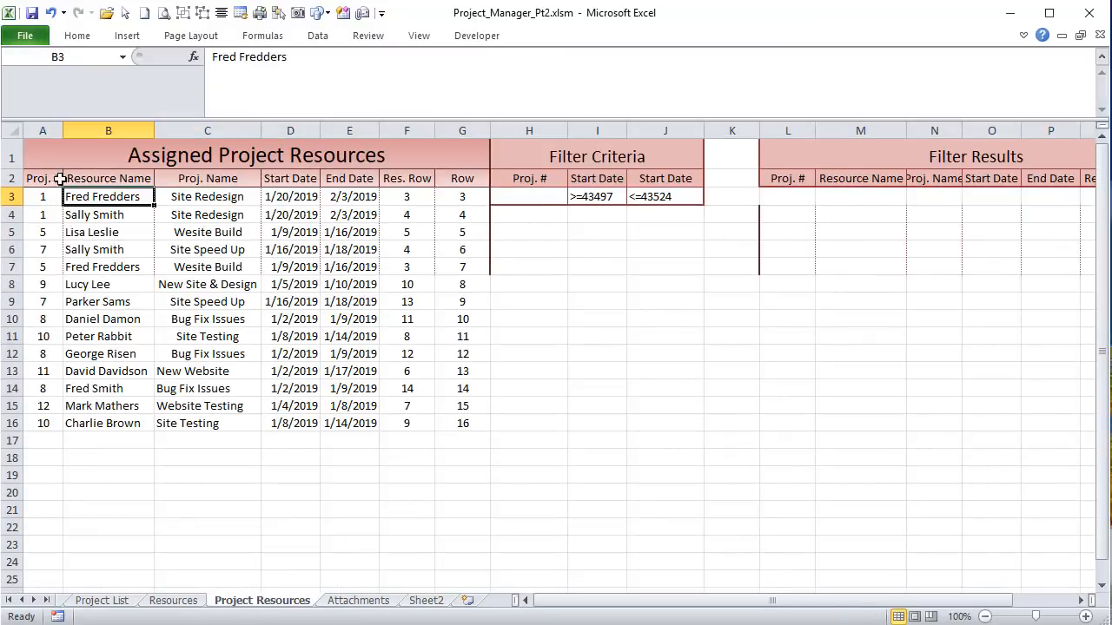
left_click(47, 199)
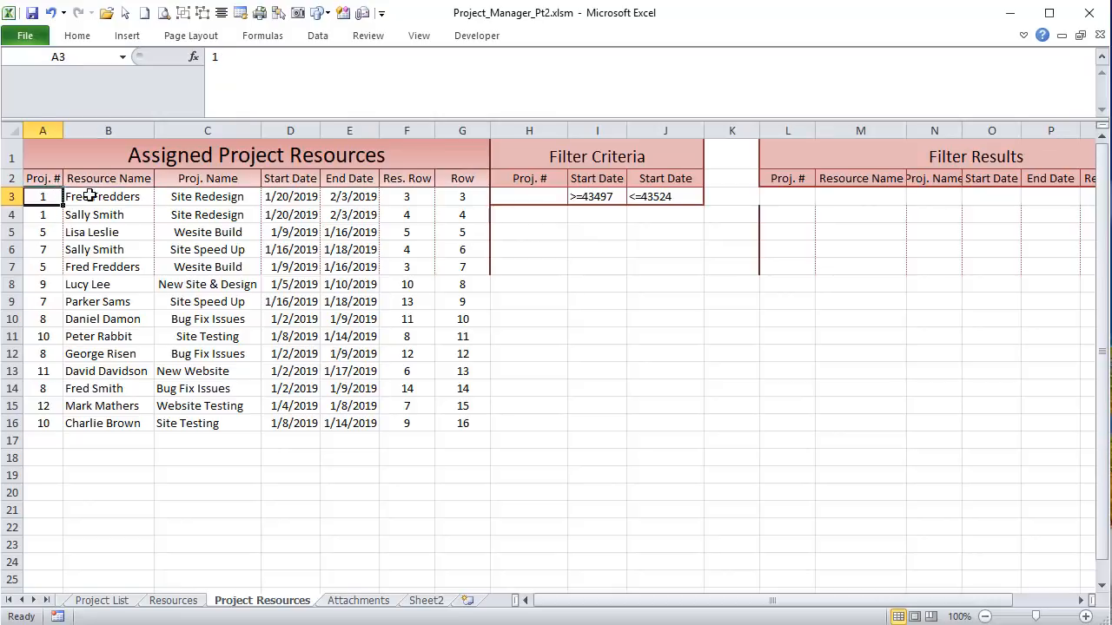
left_click(90, 196)
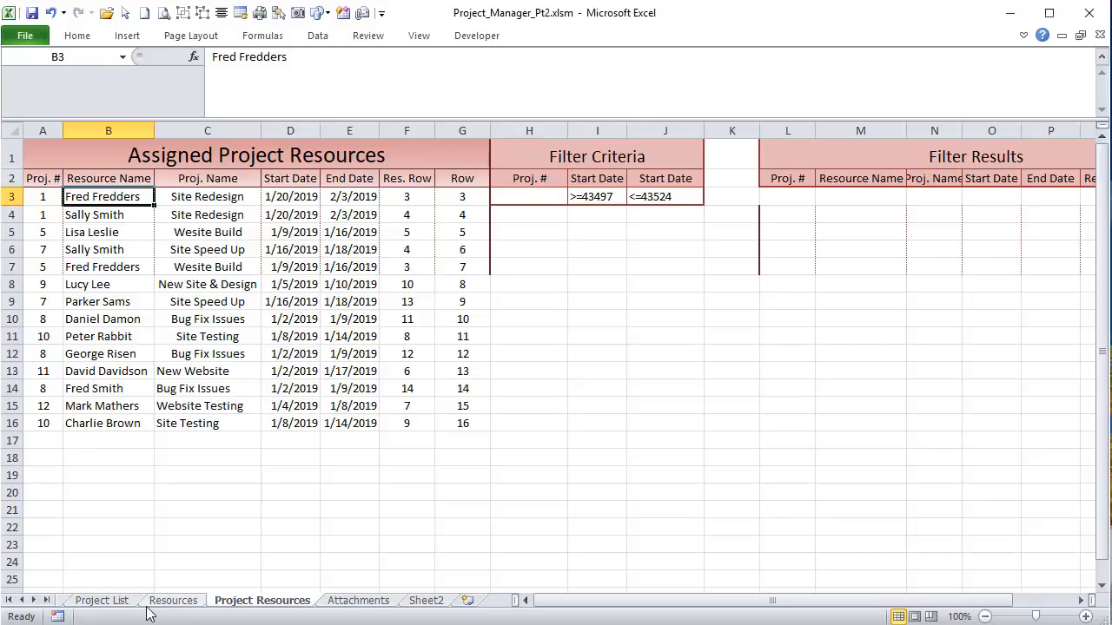
left_click(121, 601)
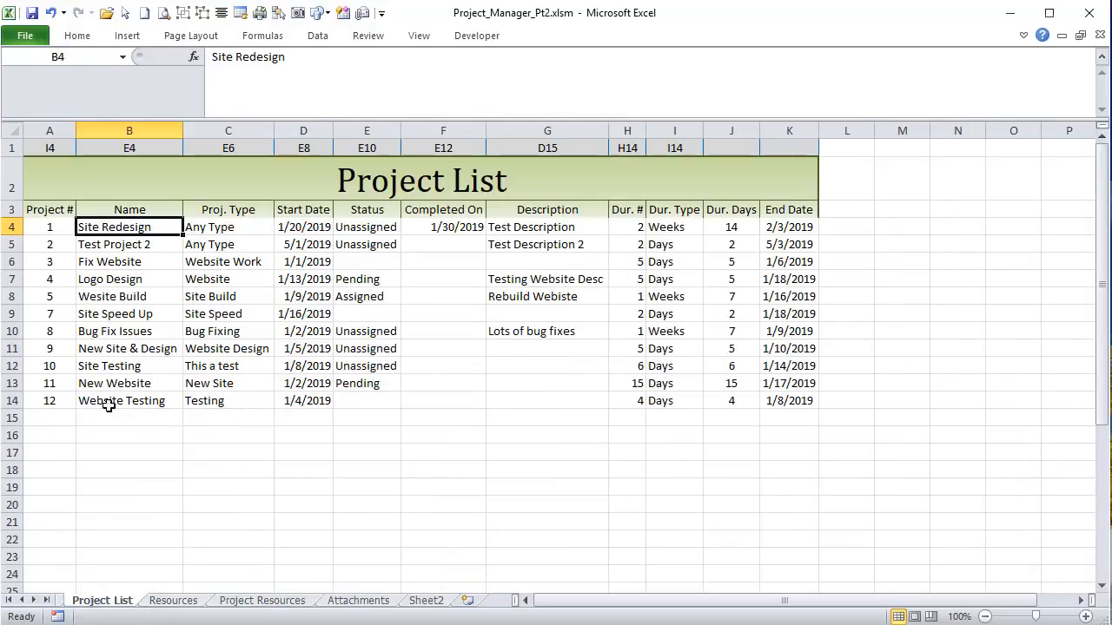
left_click(55, 227)
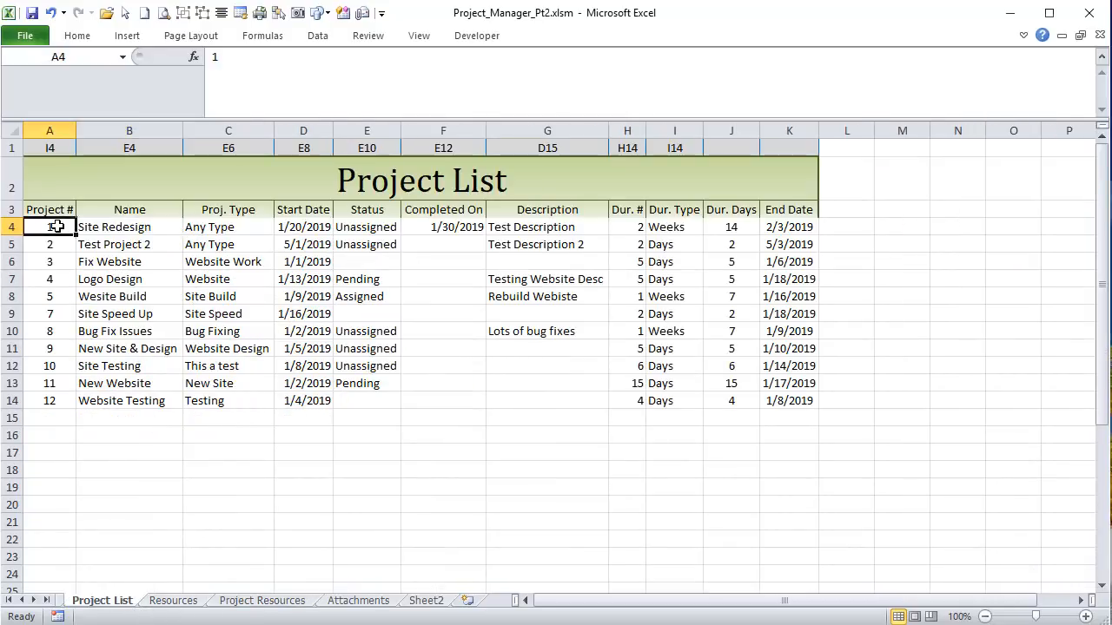
left_click_drag(52, 227, 56, 401)
left_click(53, 225)
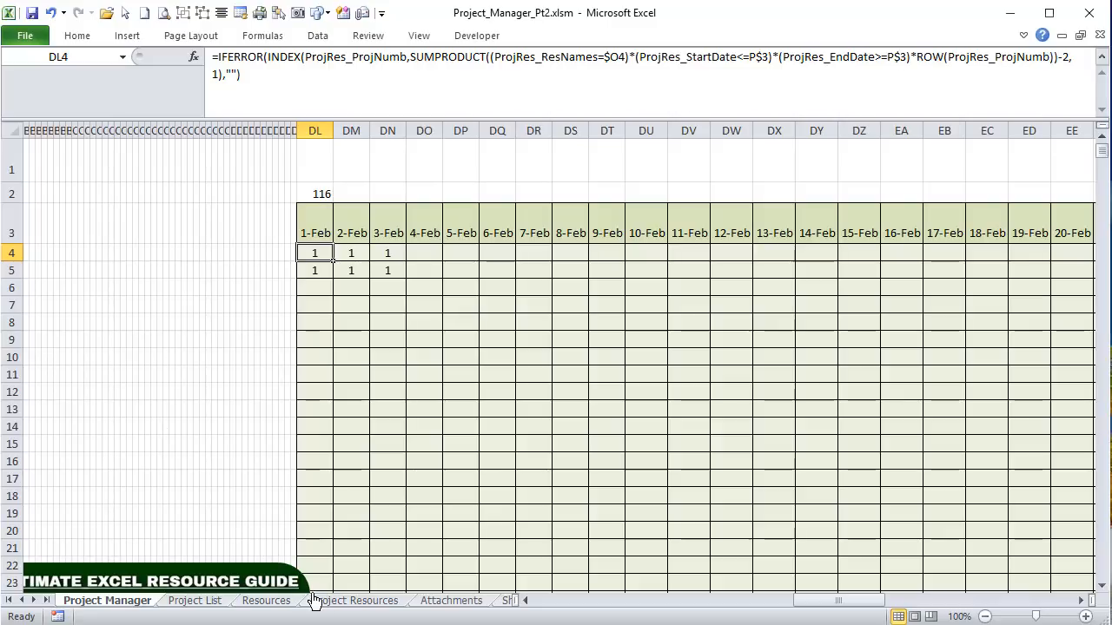
left_click(350, 604)
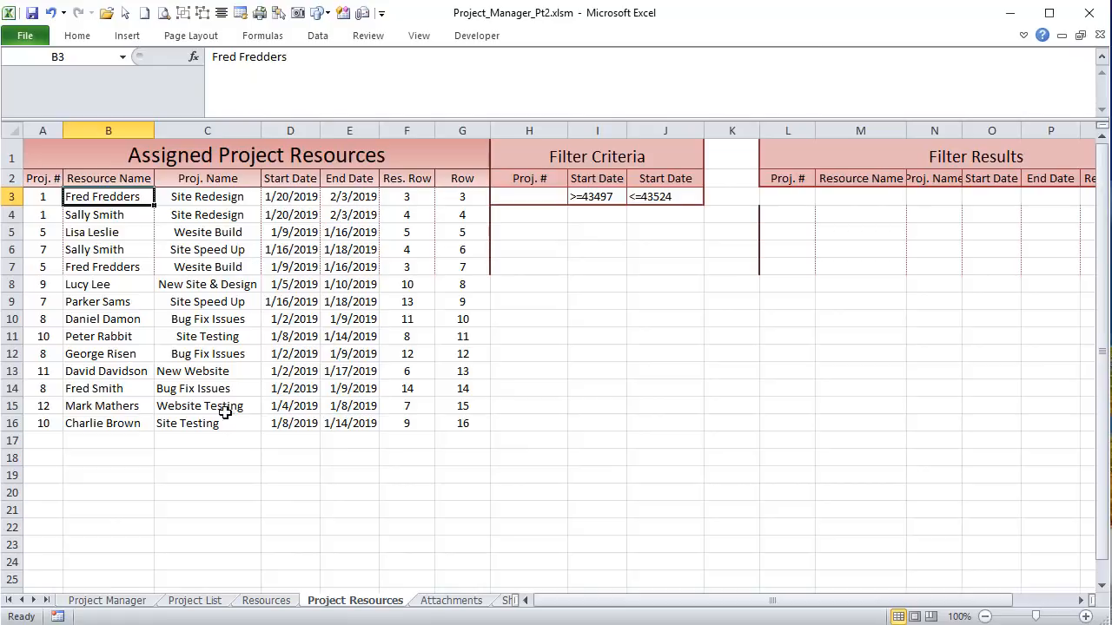
left_click(11, 197)
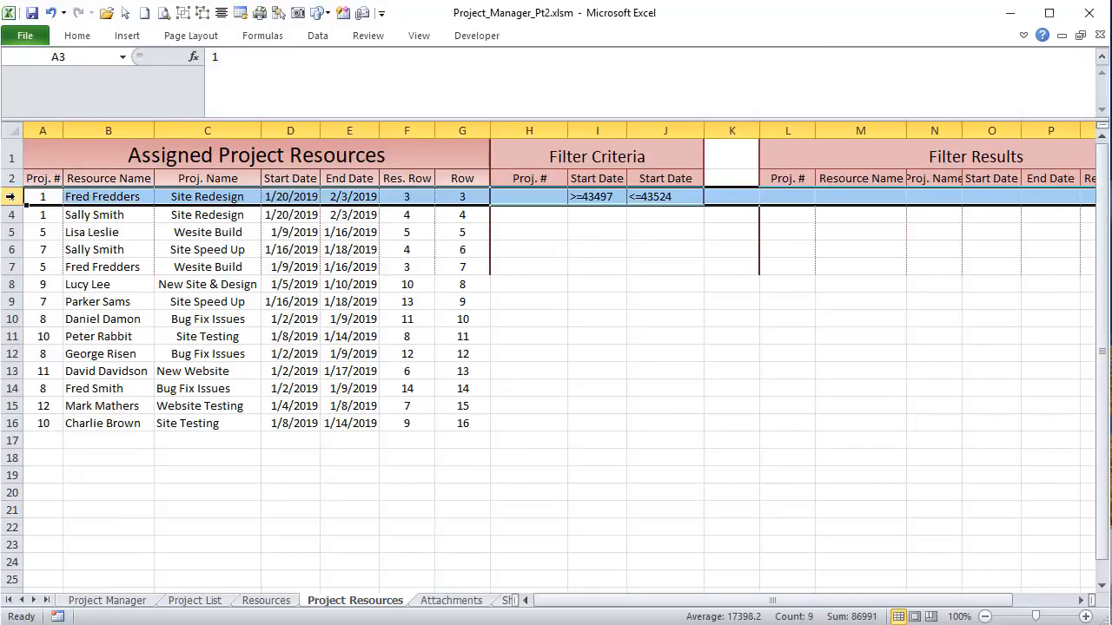
left_click(59, 195)
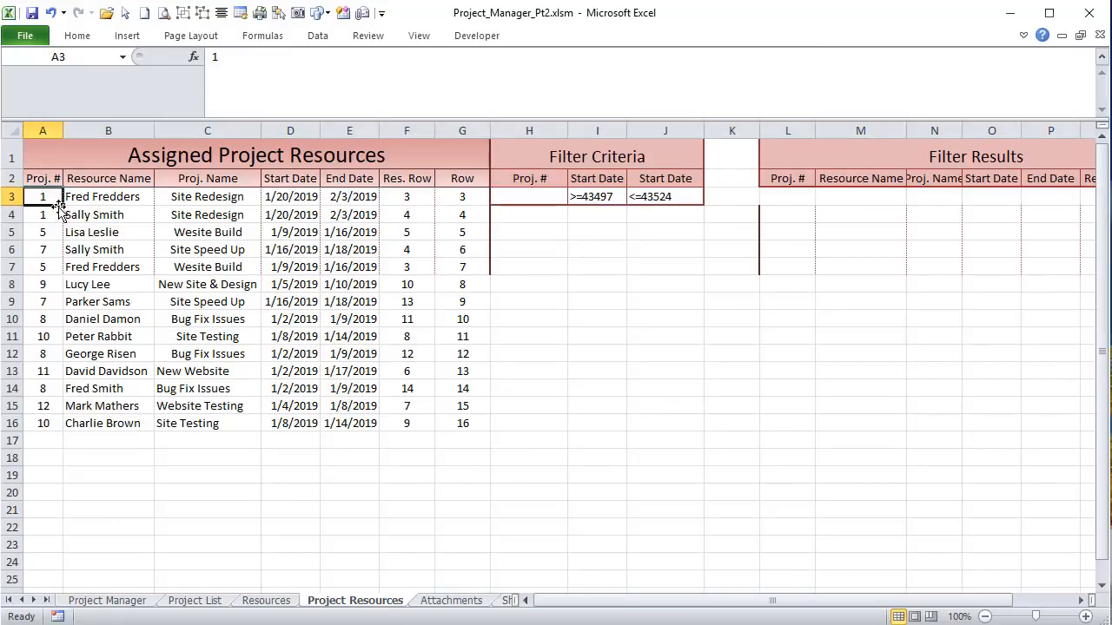
left_click(315, 197)
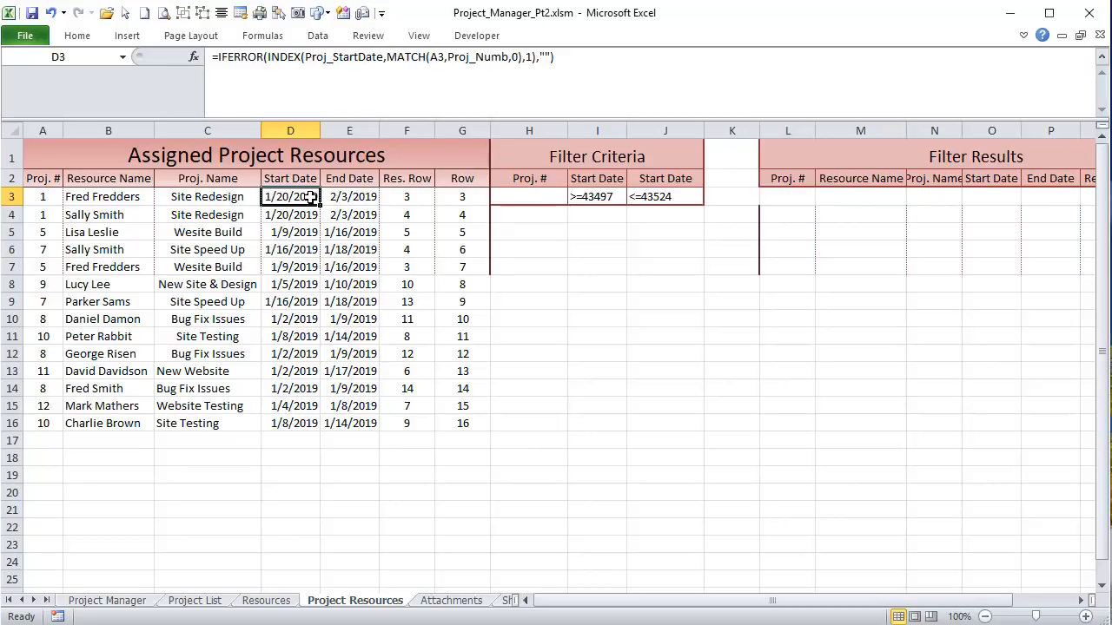
left_click(335, 197)
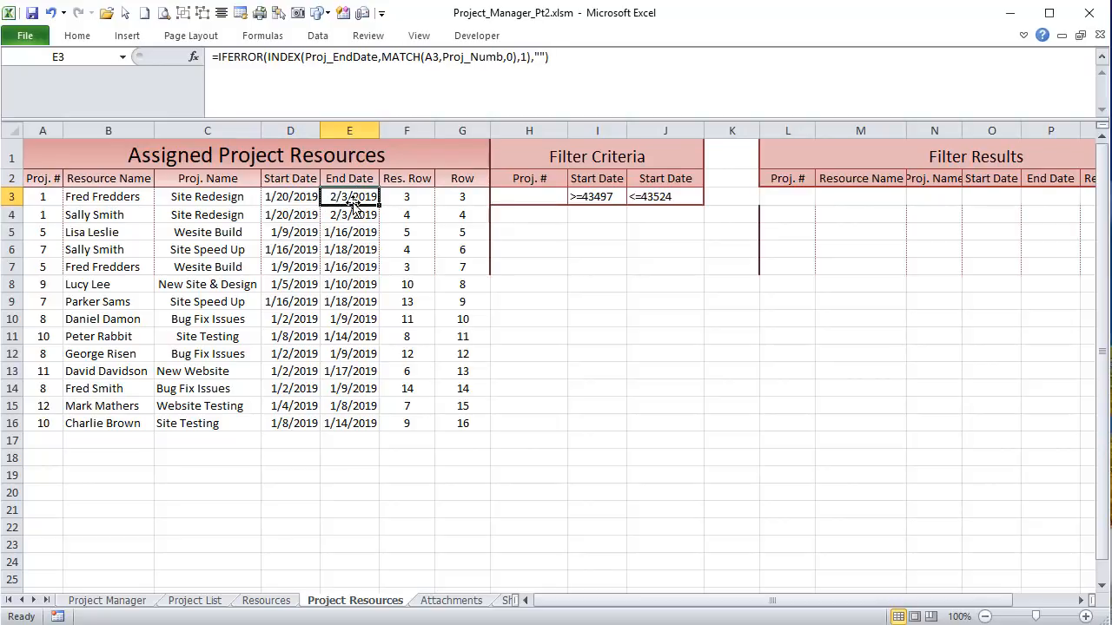
left_click(115, 214)
left_click(116, 198)
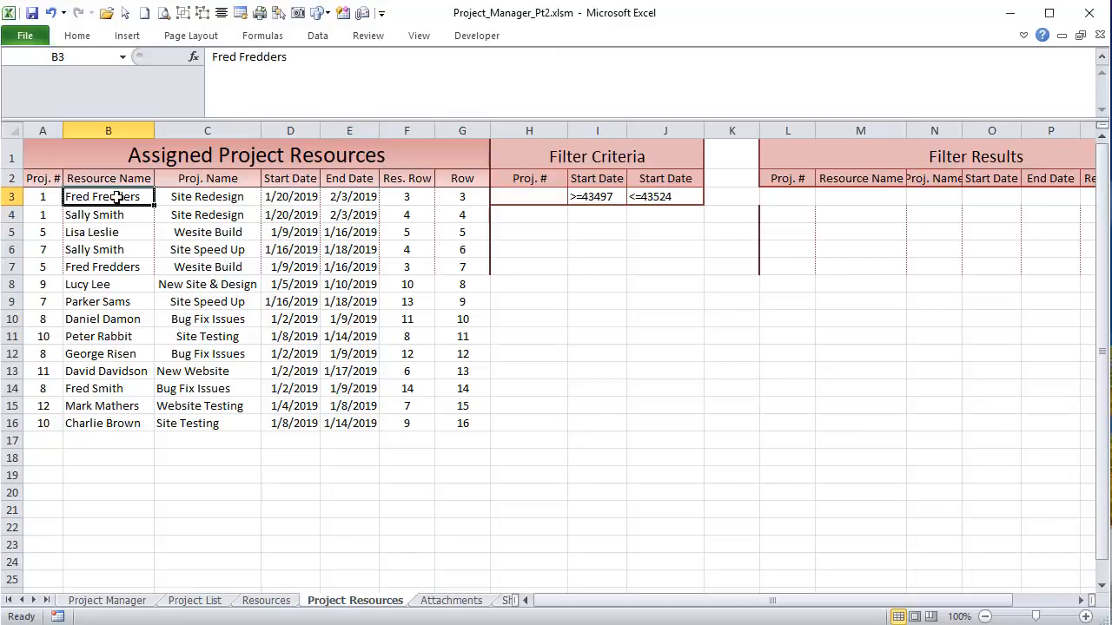
left_click(368, 198)
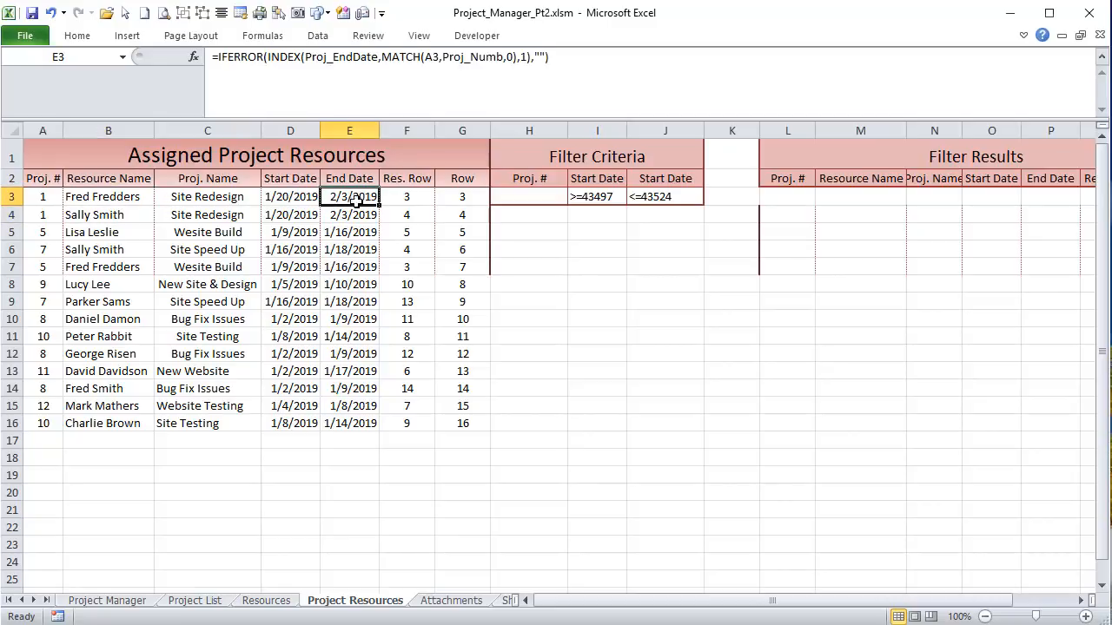
left_click(294, 197)
left_click(141, 189)
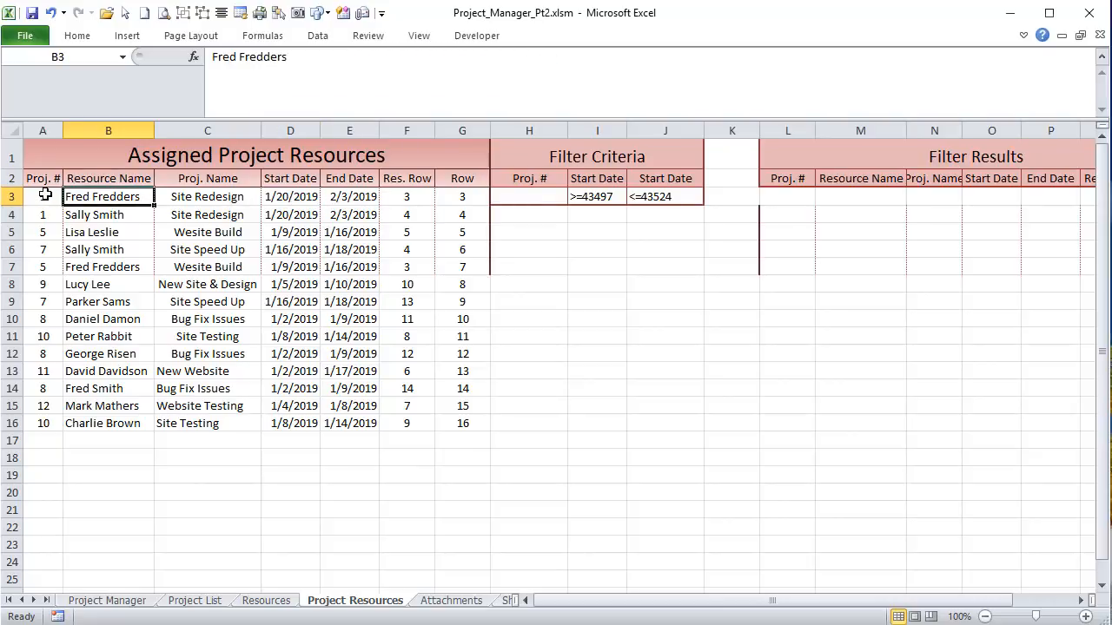
left_click_drag(51, 197, 49, 423)
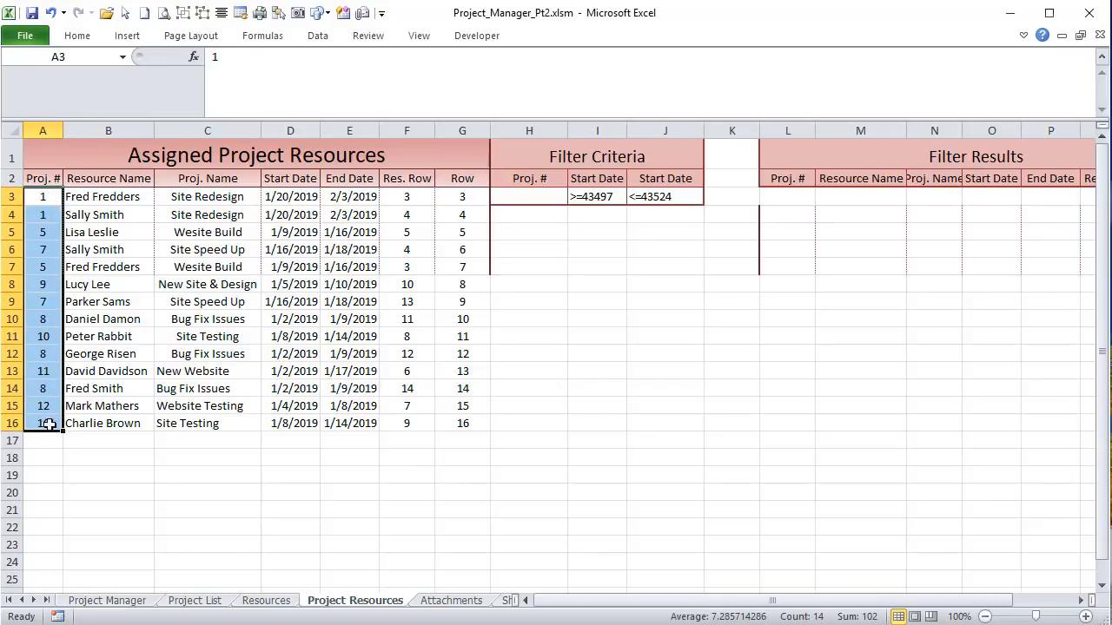
left_click(40, 193)
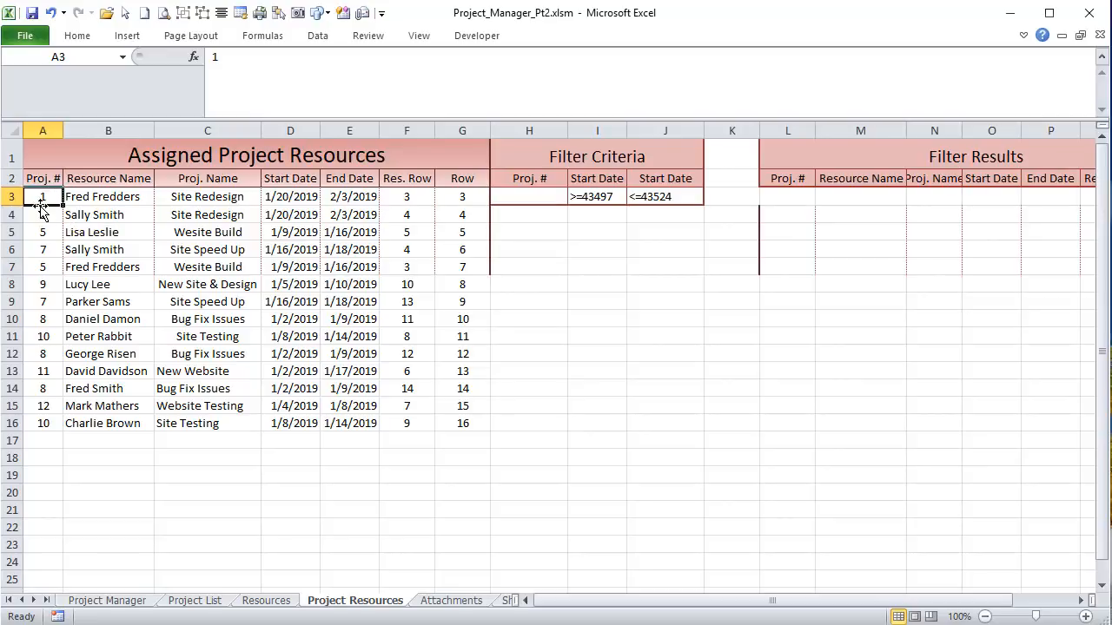
left_click_drag(78, 196, 364, 196)
left_click(364, 196)
left_click(291, 198)
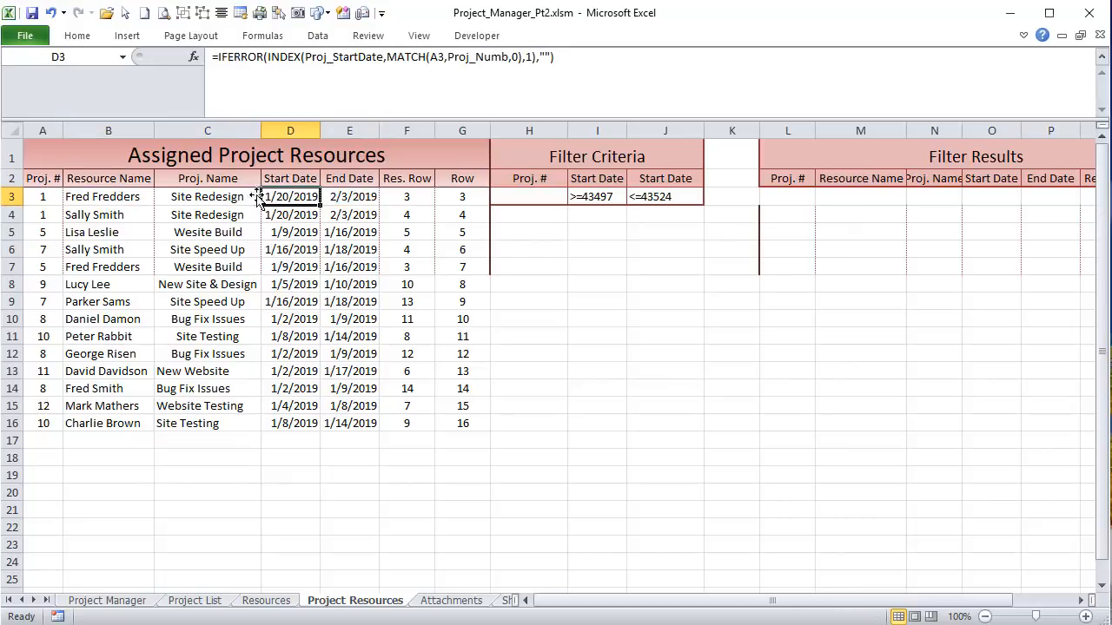
left_click(136, 194)
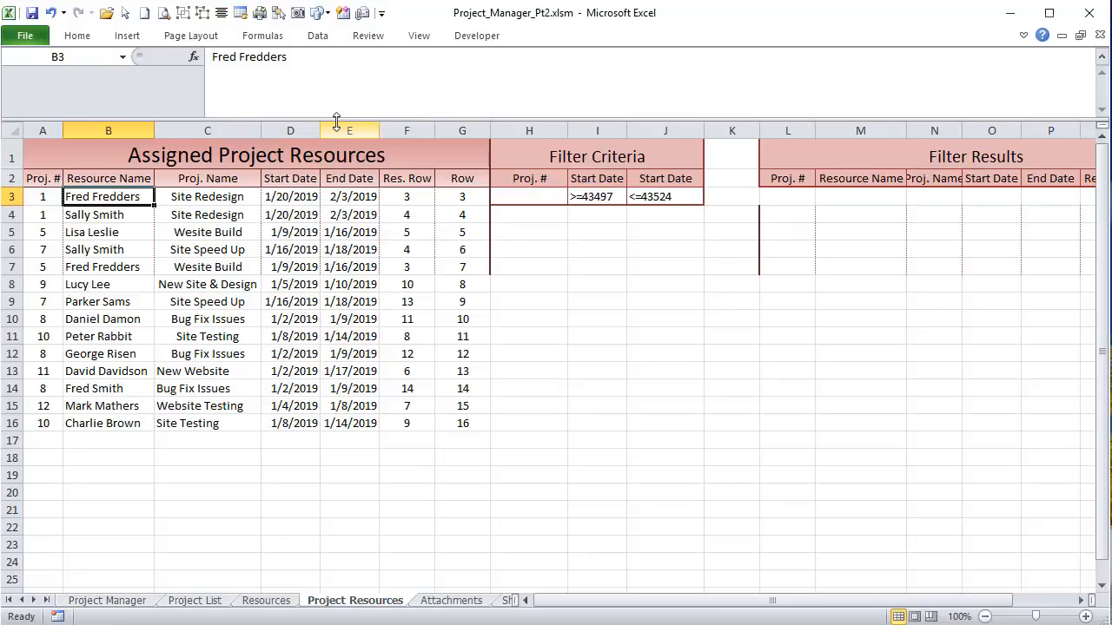
left_click_drag(336, 120, 336, 115)
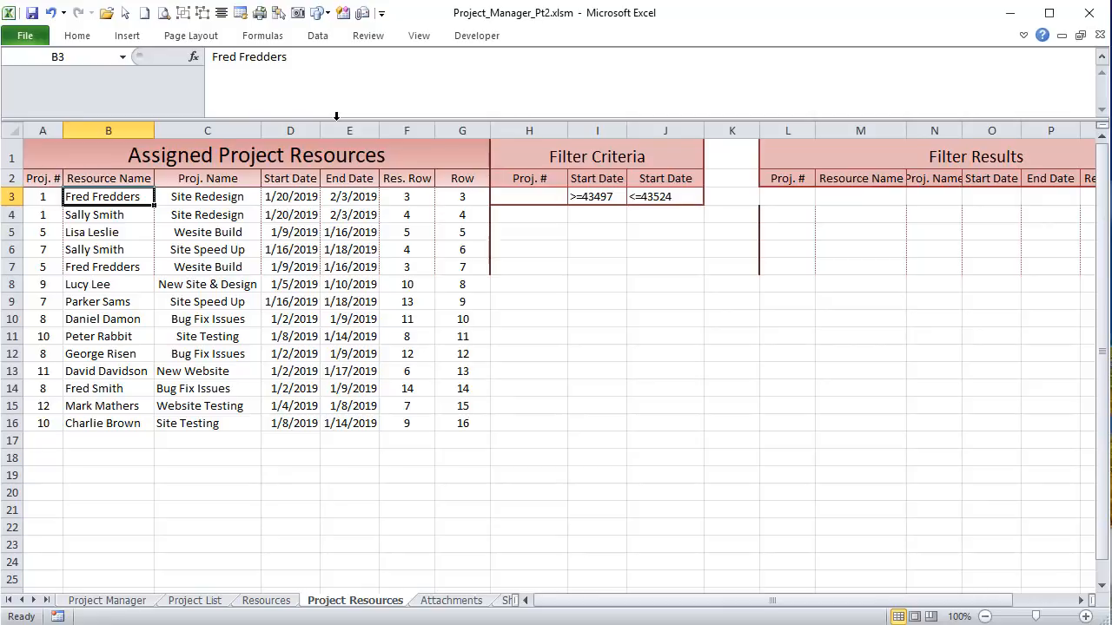
left_click(283, 36)
Step: Open the Name Manager and view the cells ProjRes_ProjNumb covers
left_click(485, 68)
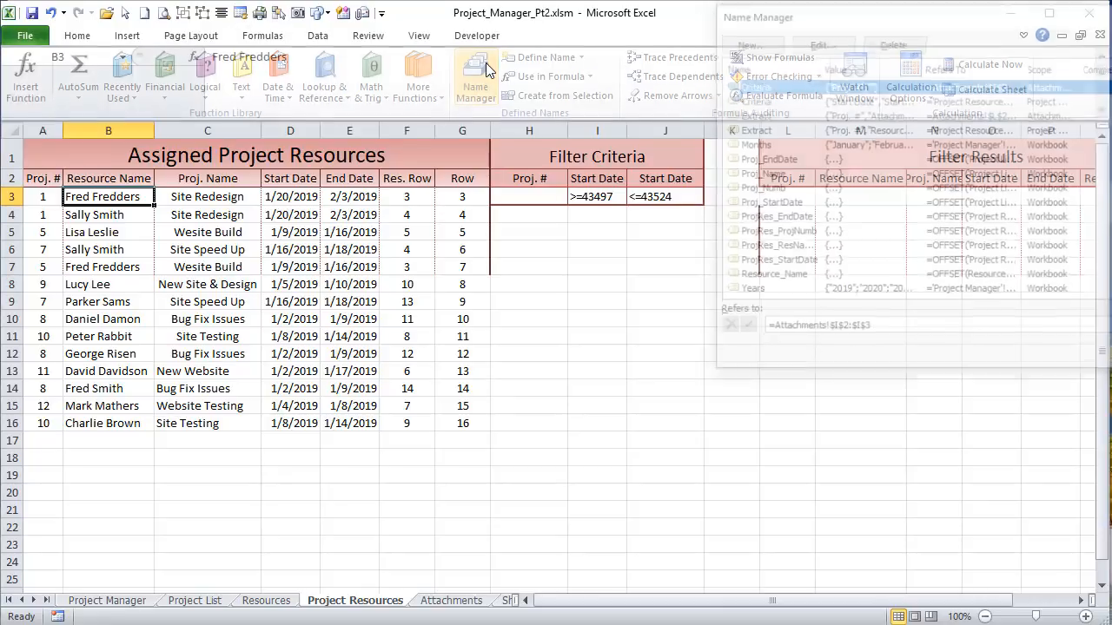
left_click_drag(799, 16, 577, 9)
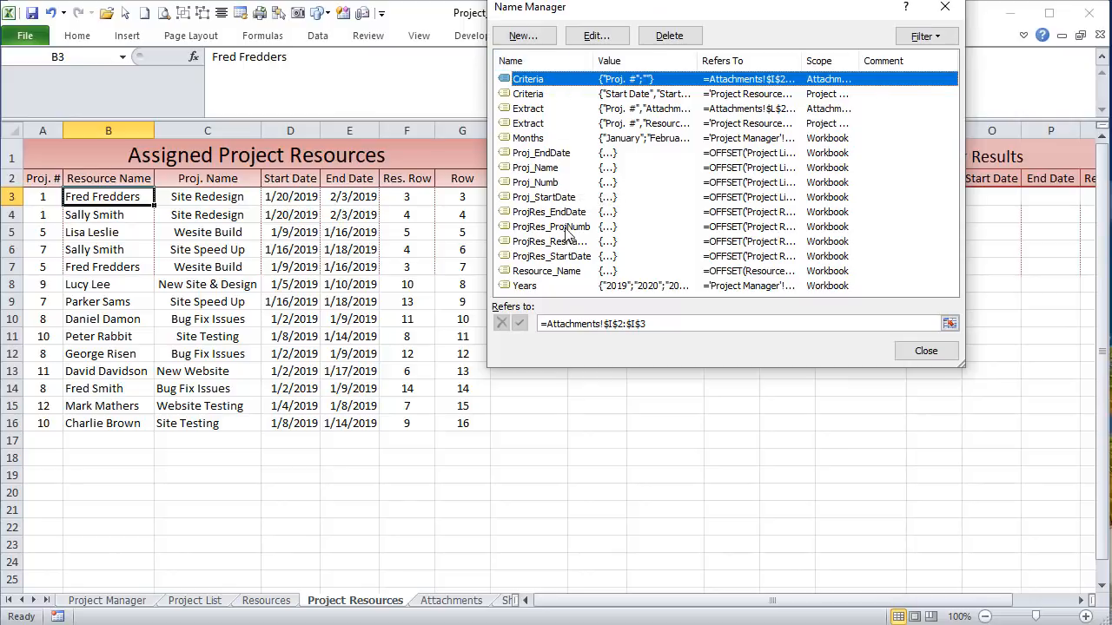
left_click(543, 214)
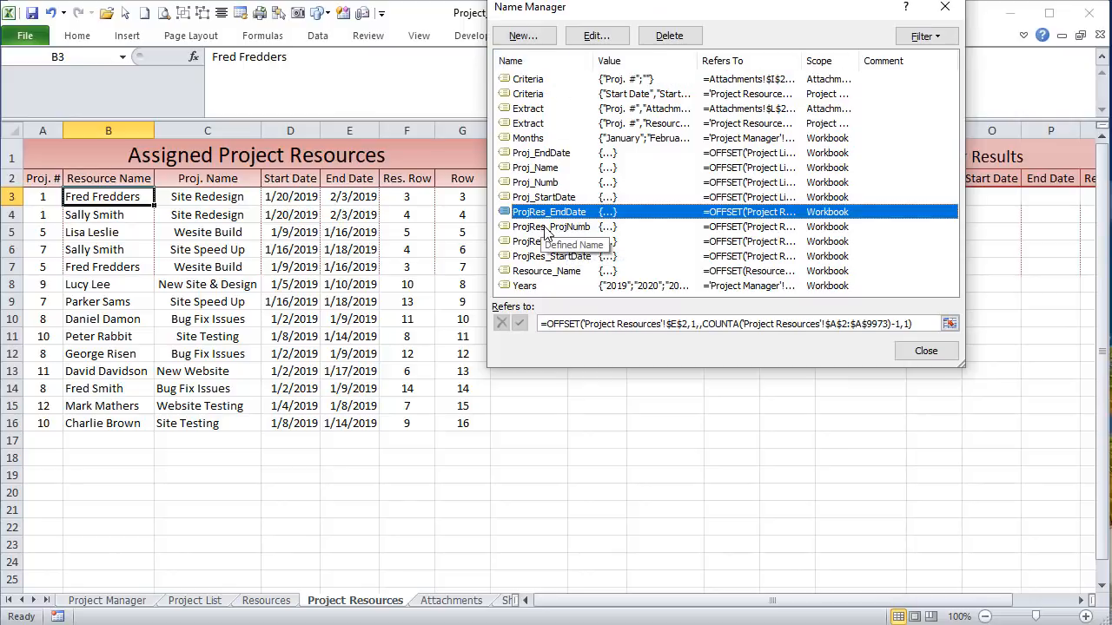
left_click(544, 227)
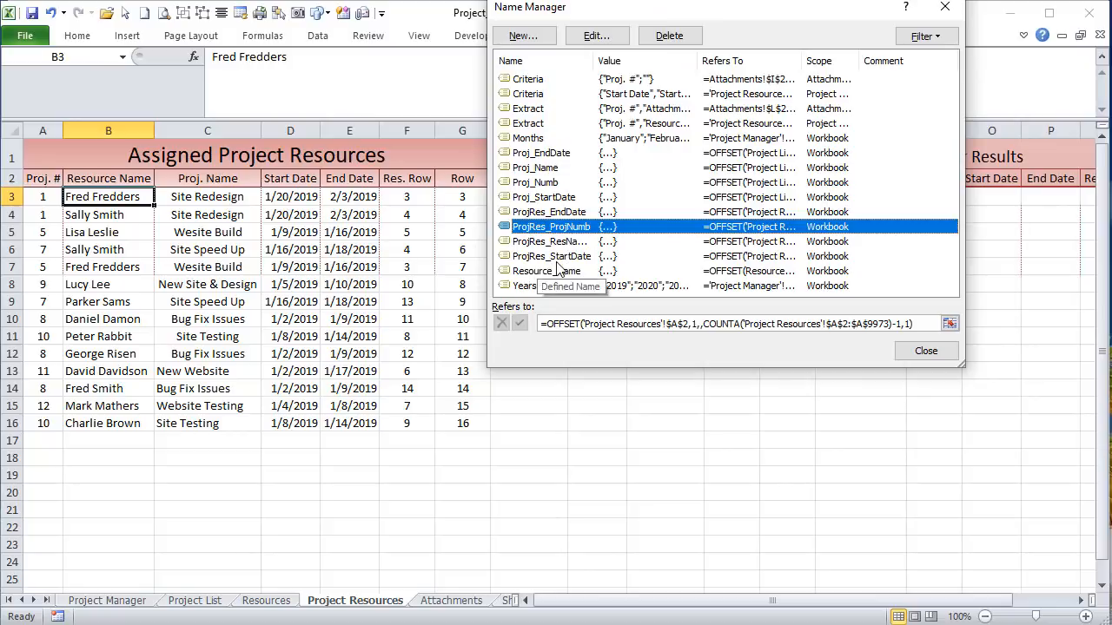
left_click(598, 320)
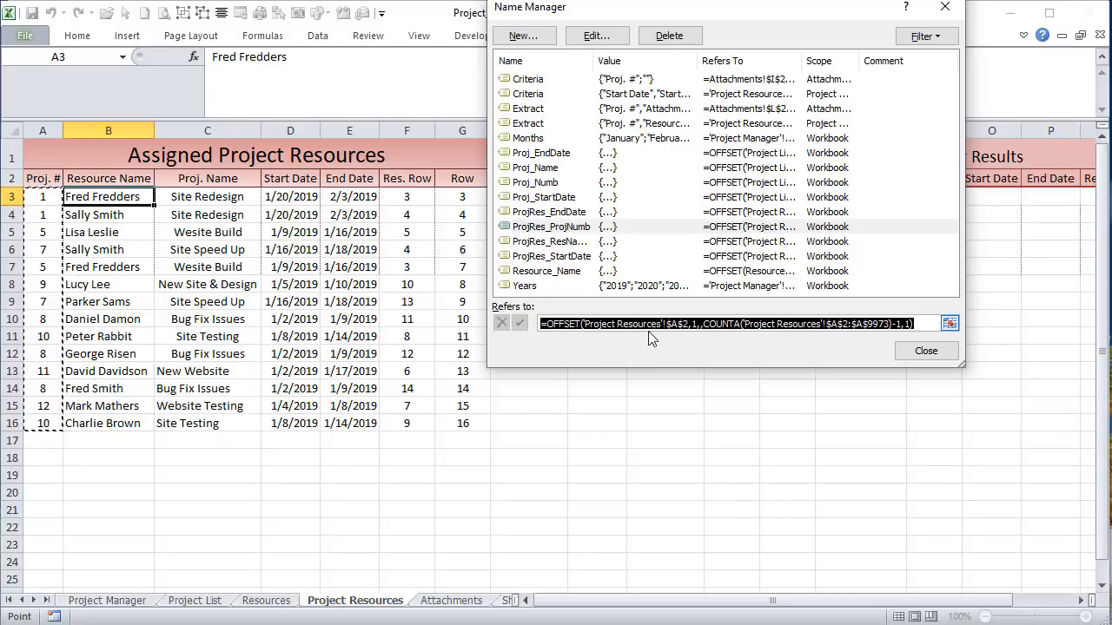
left_click(826, 323)
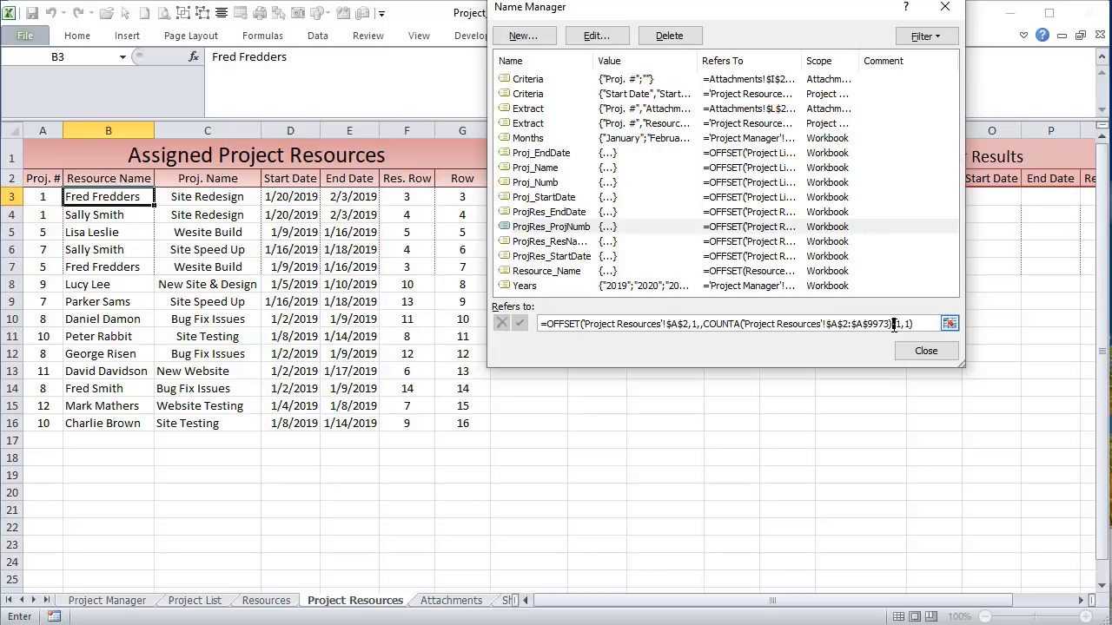
key("Escape")
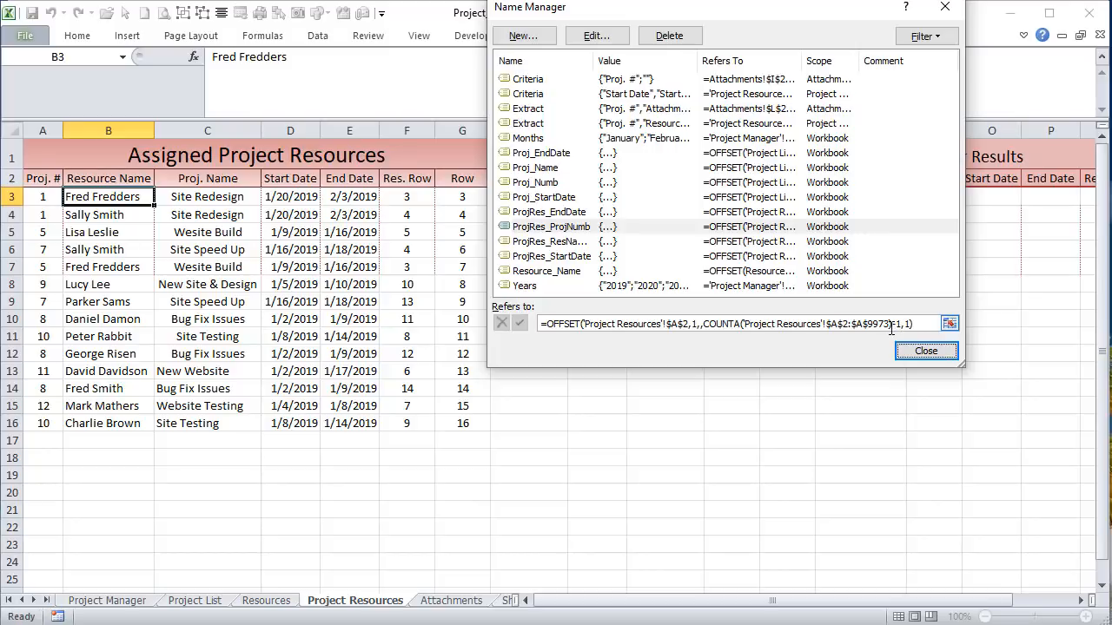
left_click(747, 322)
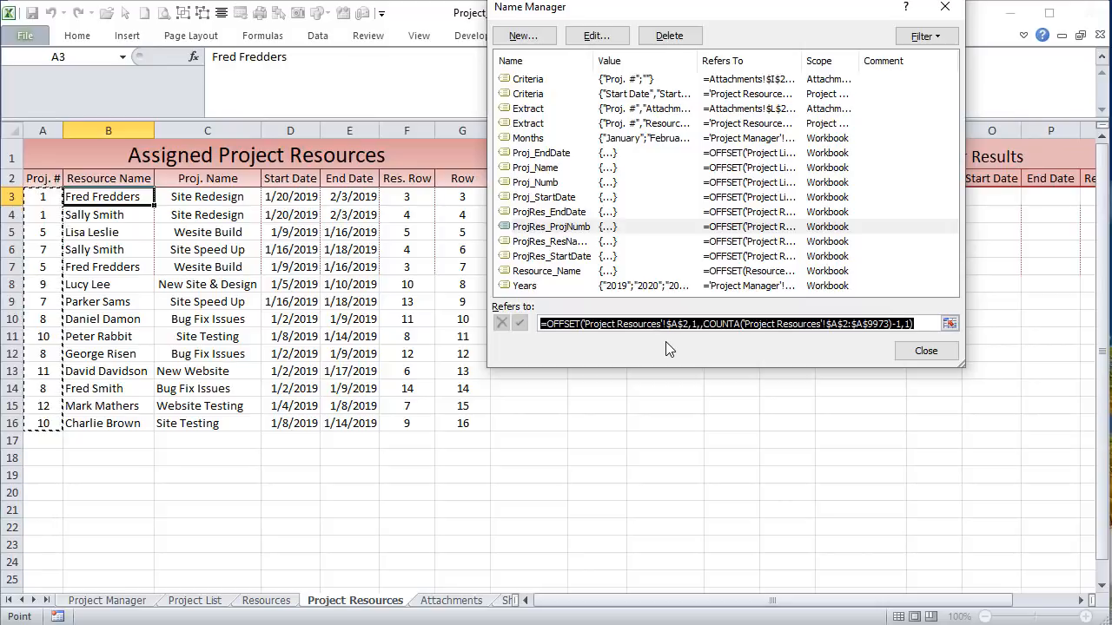
Step: Check the ProjRes_StartDate, ProjRes_EndDate and ProjRes_ResNames ranges, then close and return to Project Manager
left_click(590, 256)
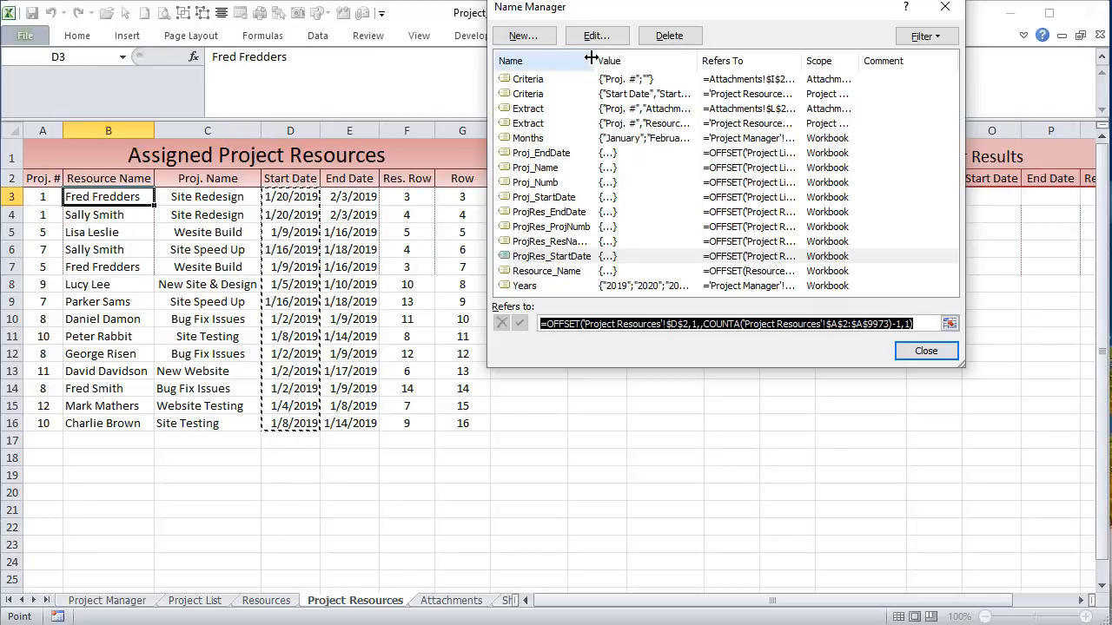
left_click_drag(594, 60, 615, 60)
left_click(565, 251)
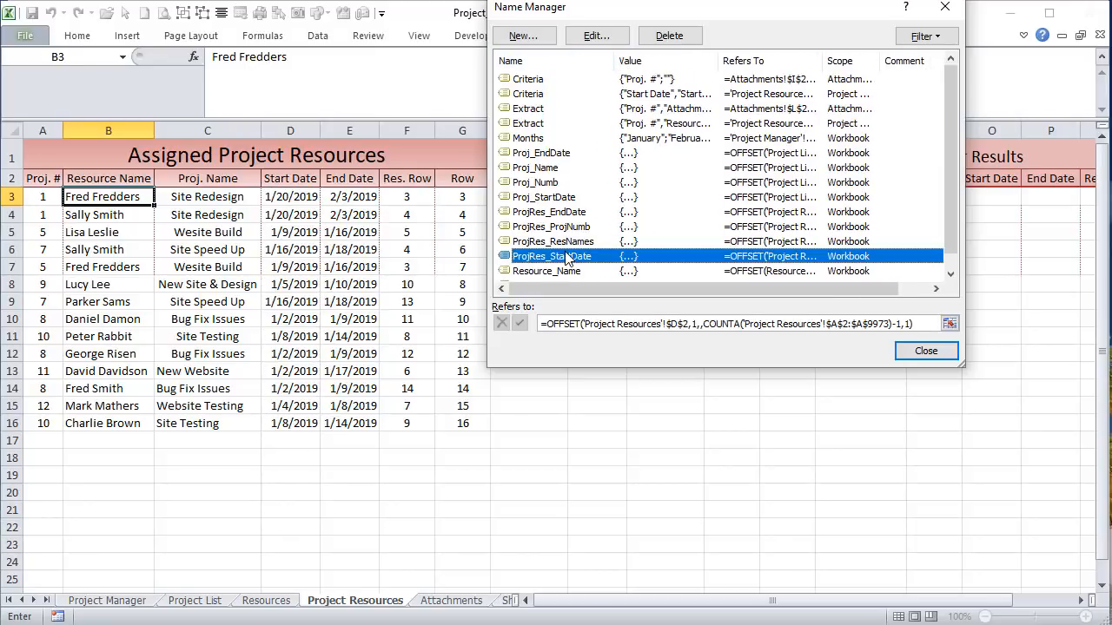
left_click(576, 214)
key("Tab")
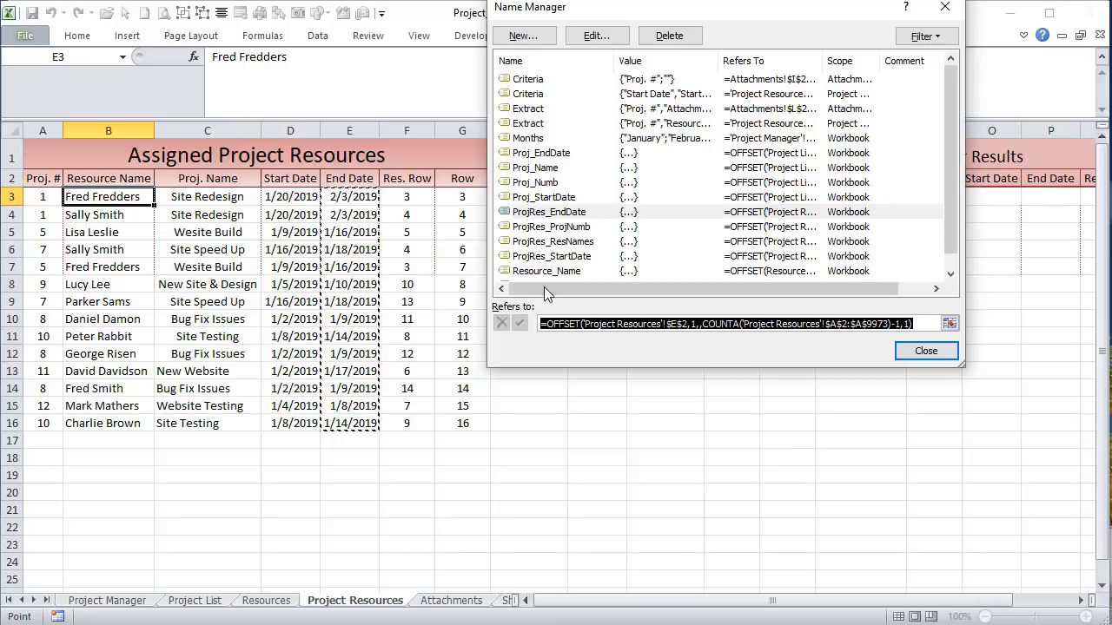
left_click(599, 242)
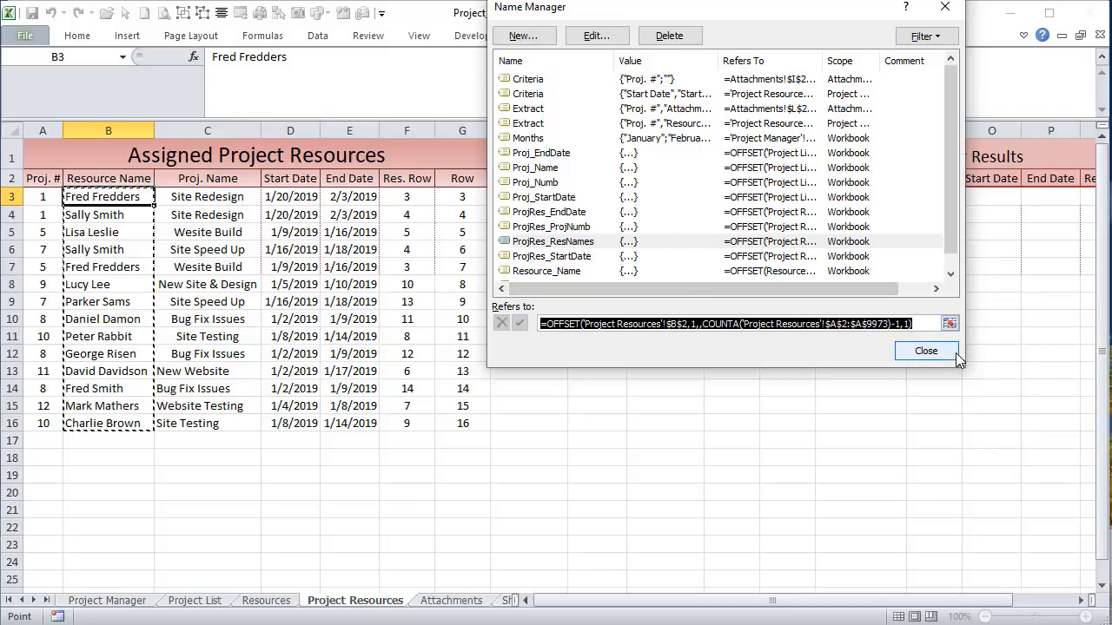
left_click(926, 350)
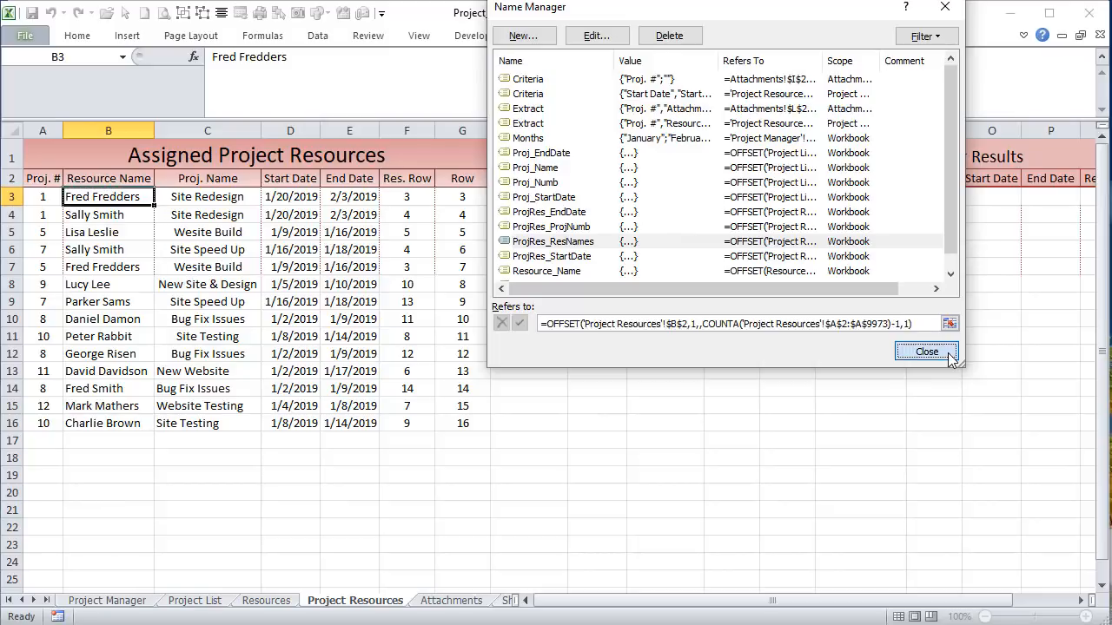
left_click(112, 600)
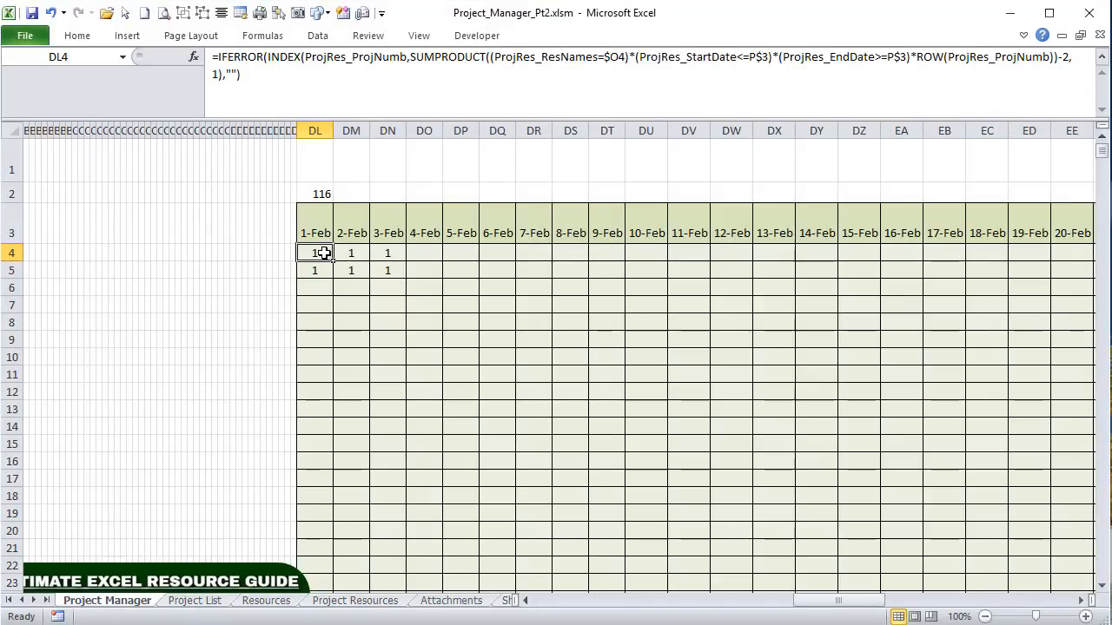
left_click_drag(301, 56, 268, 57)
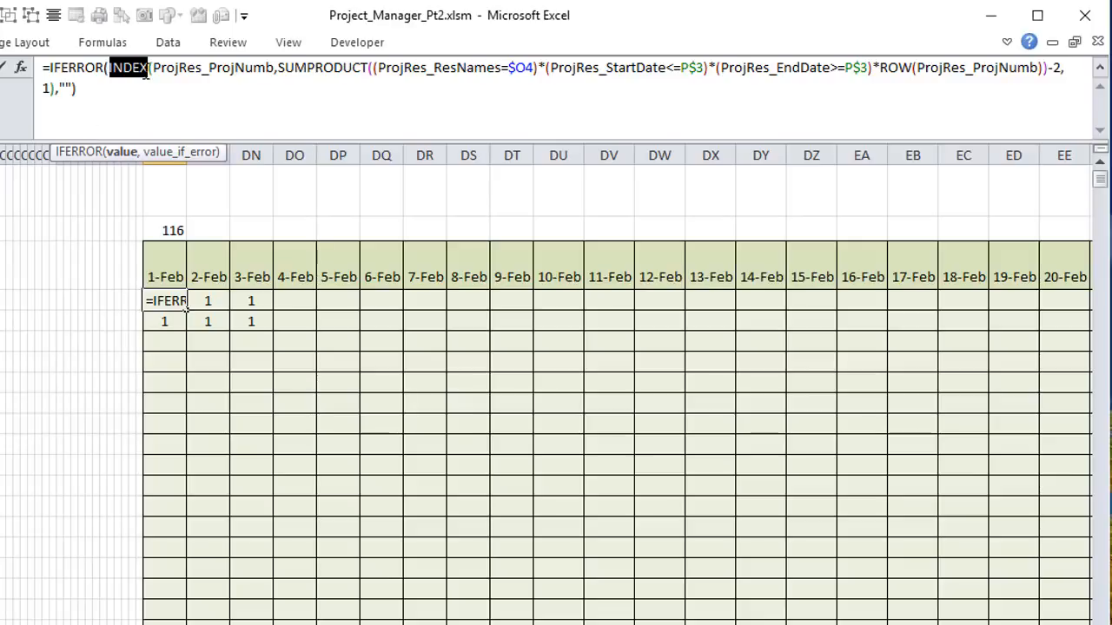
left_click_drag(275, 68, 153, 68)
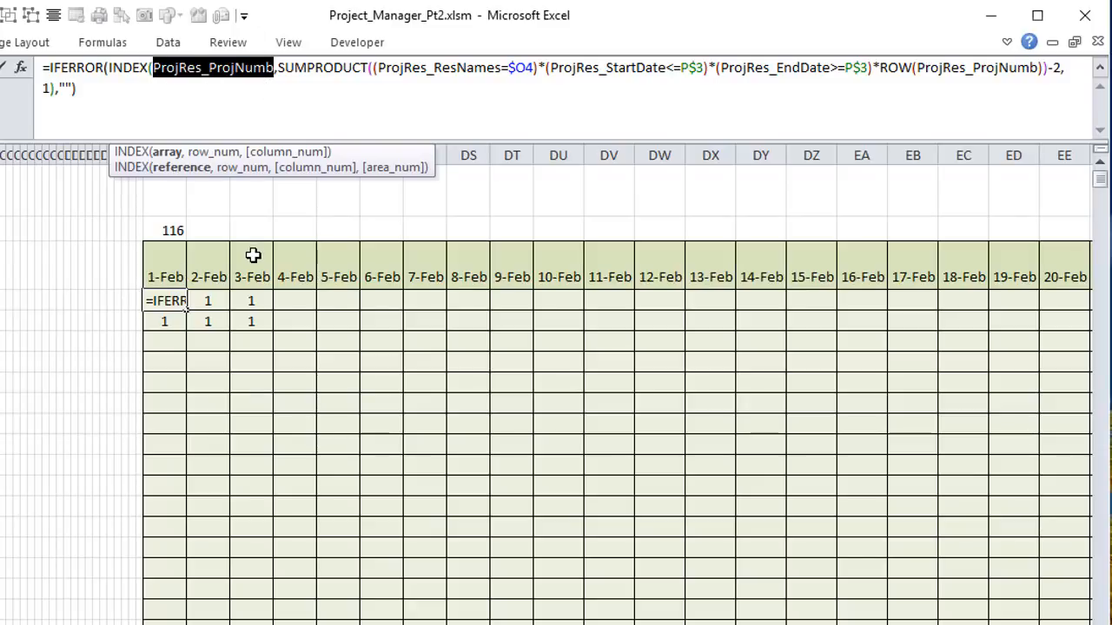
key("Return")
left_click(165, 301)
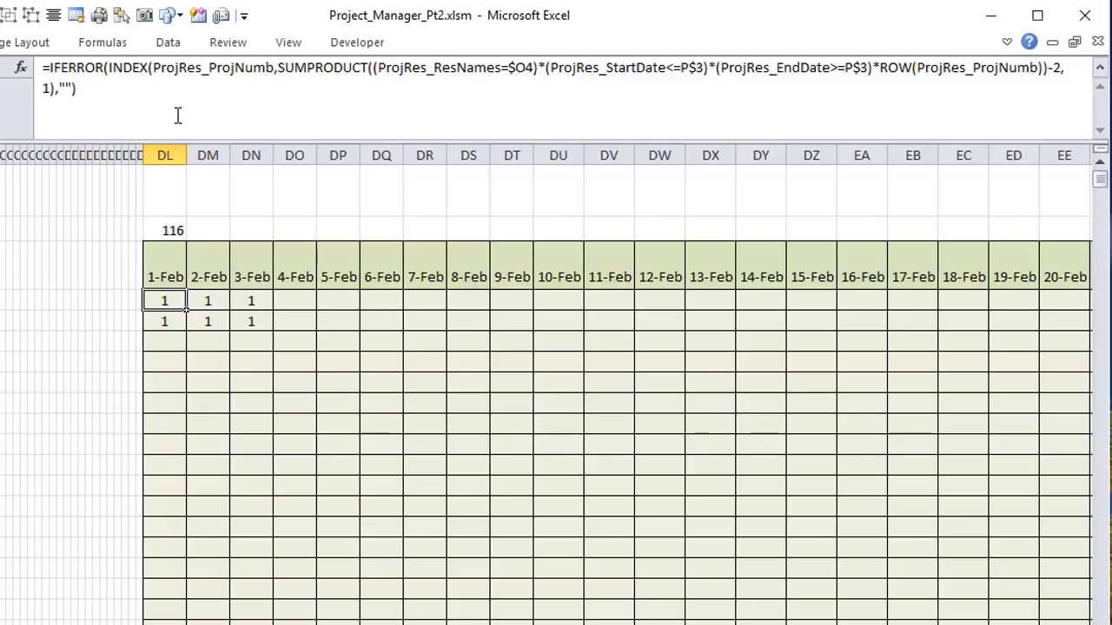
left_click_drag(274, 67, 146, 67)
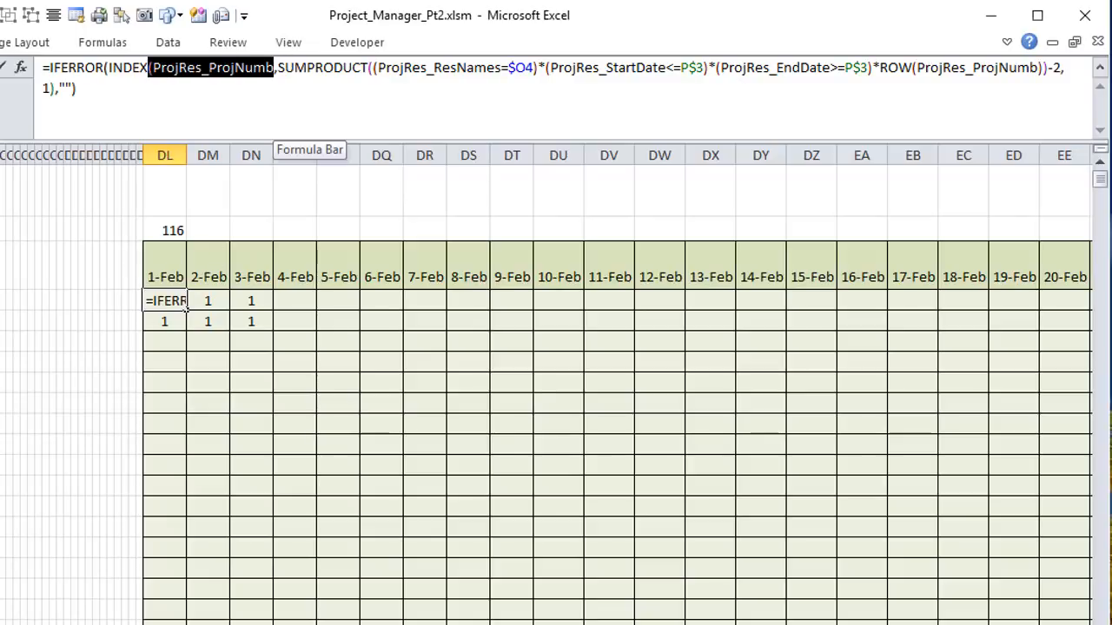
left_click(278, 68)
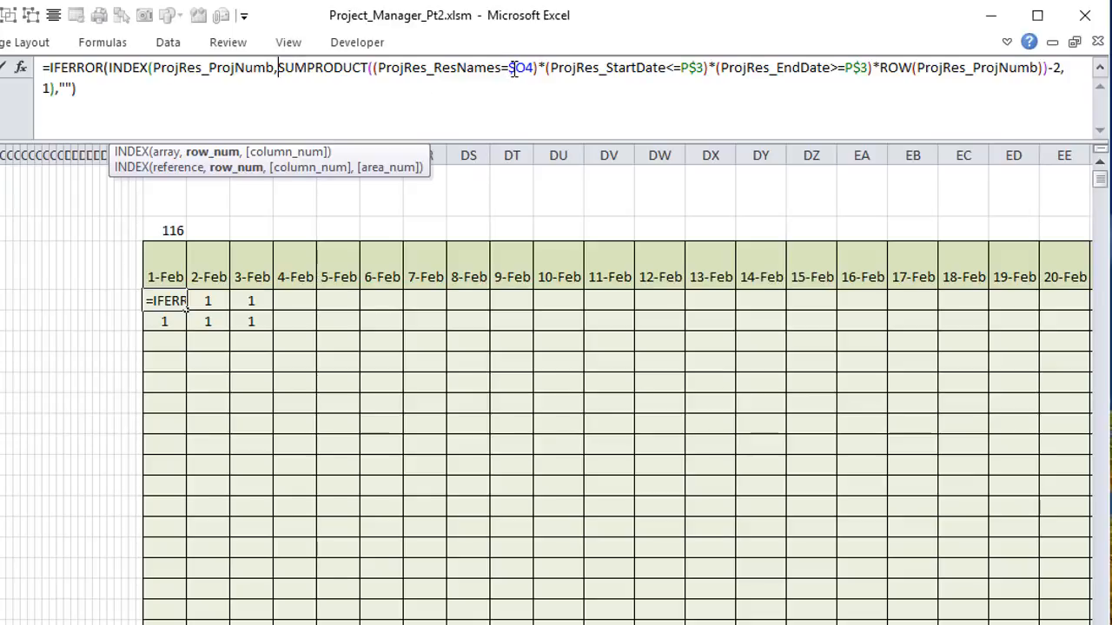
left_click_drag(536, 67, 509, 67)
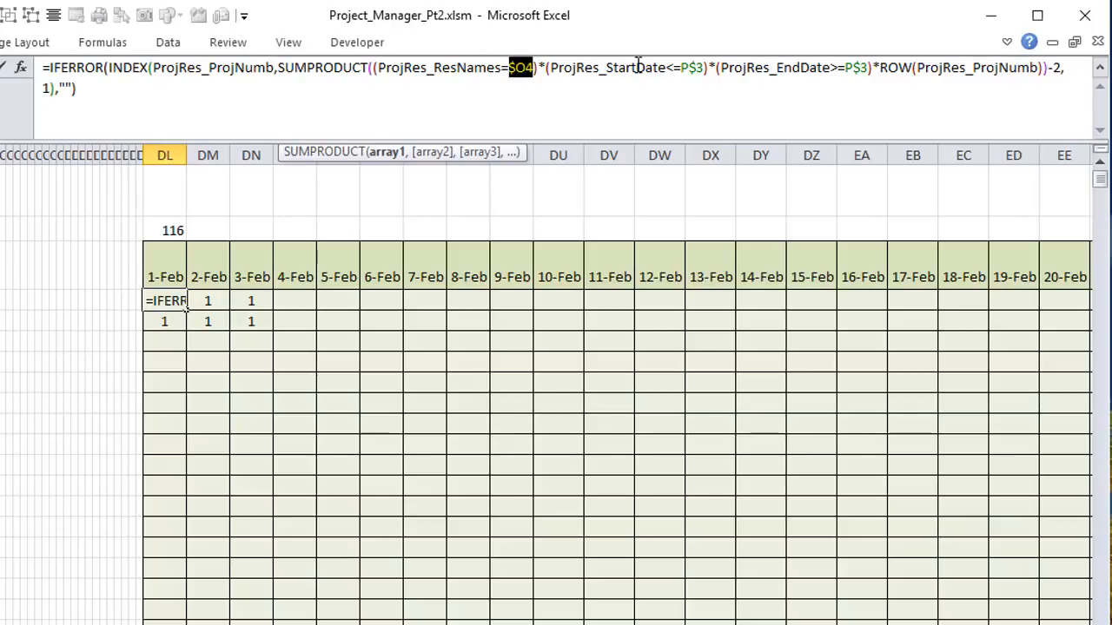
left_click(703, 68)
left_click_drag(704, 68, 680, 67)
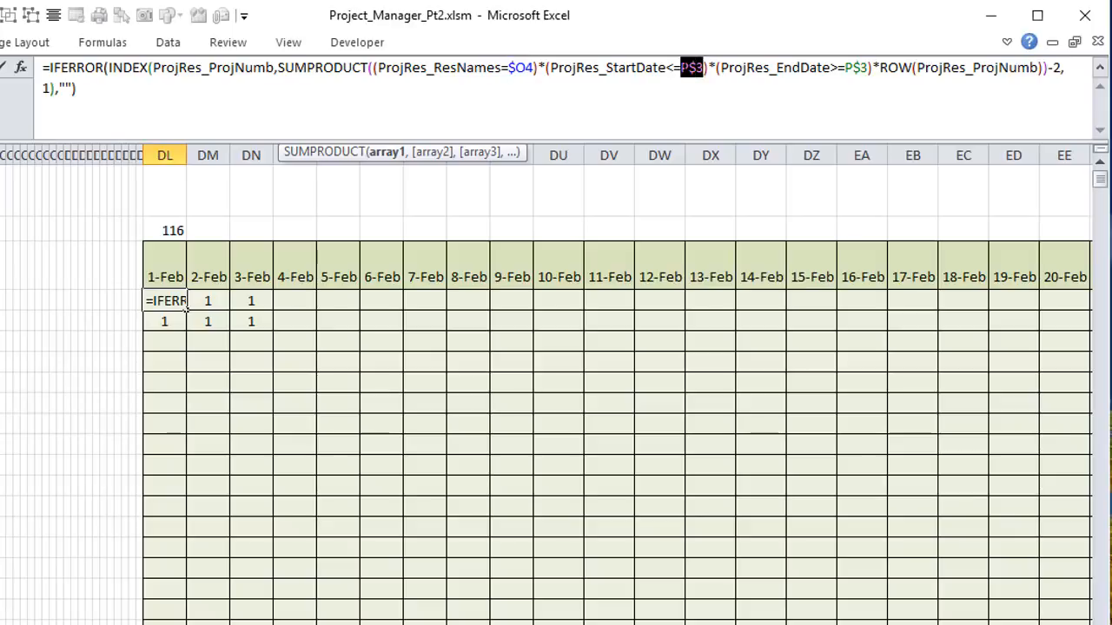
left_click(684, 76)
left_click_drag(705, 70, 690, 70)
left_click(683, 68)
left_click_drag(869, 67, 372, 63)
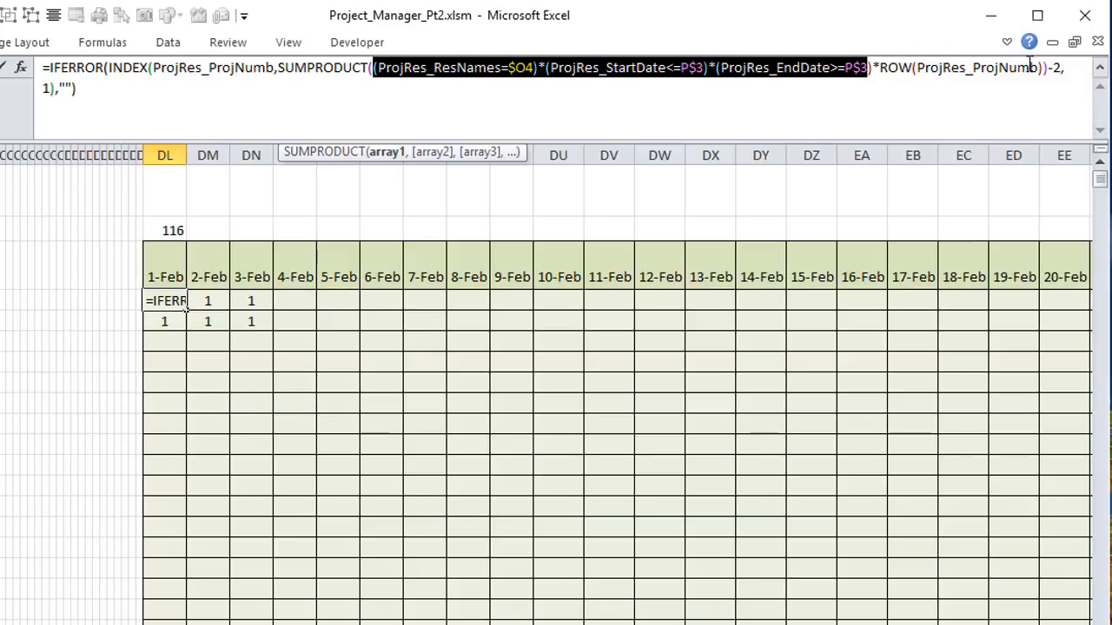
left_click_drag(1040, 68, 879, 75)
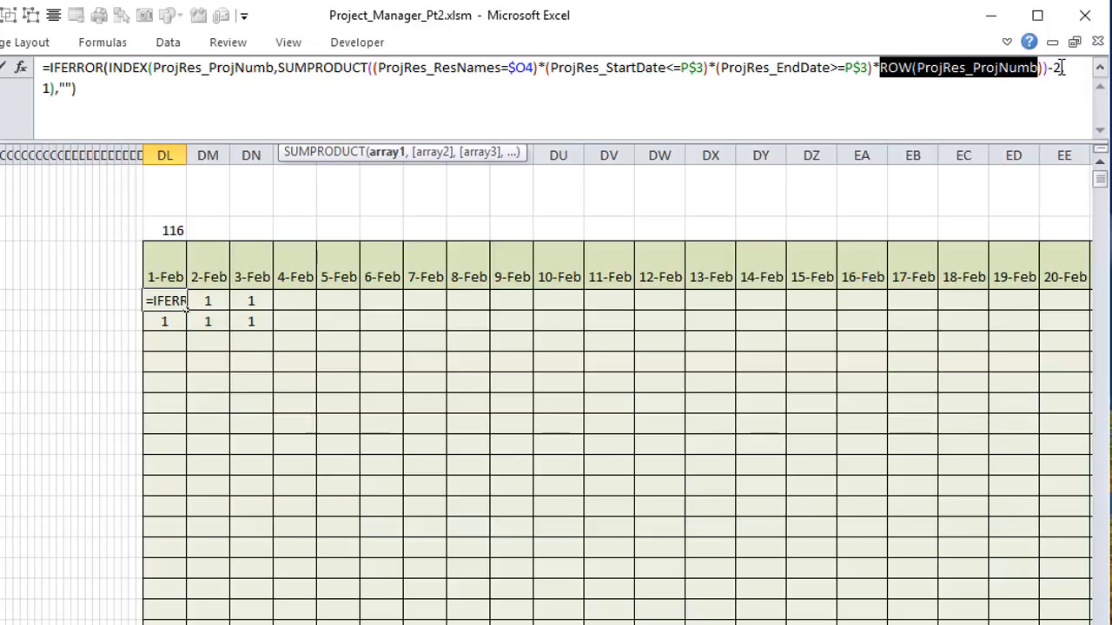
left_click_drag(1061, 67, 1043, 68)
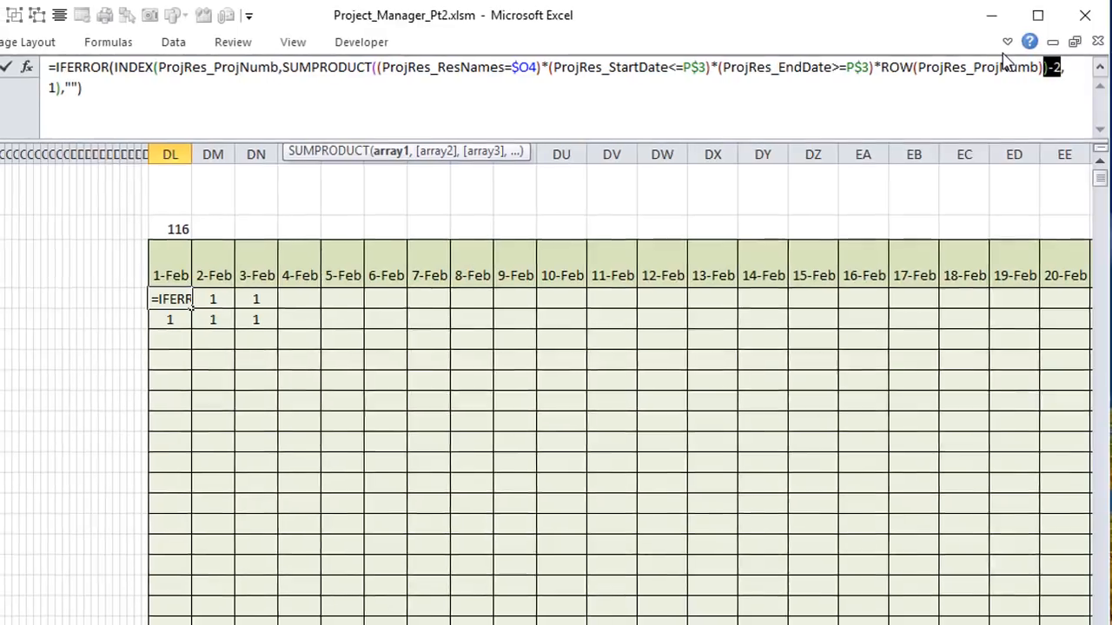
key("Return")
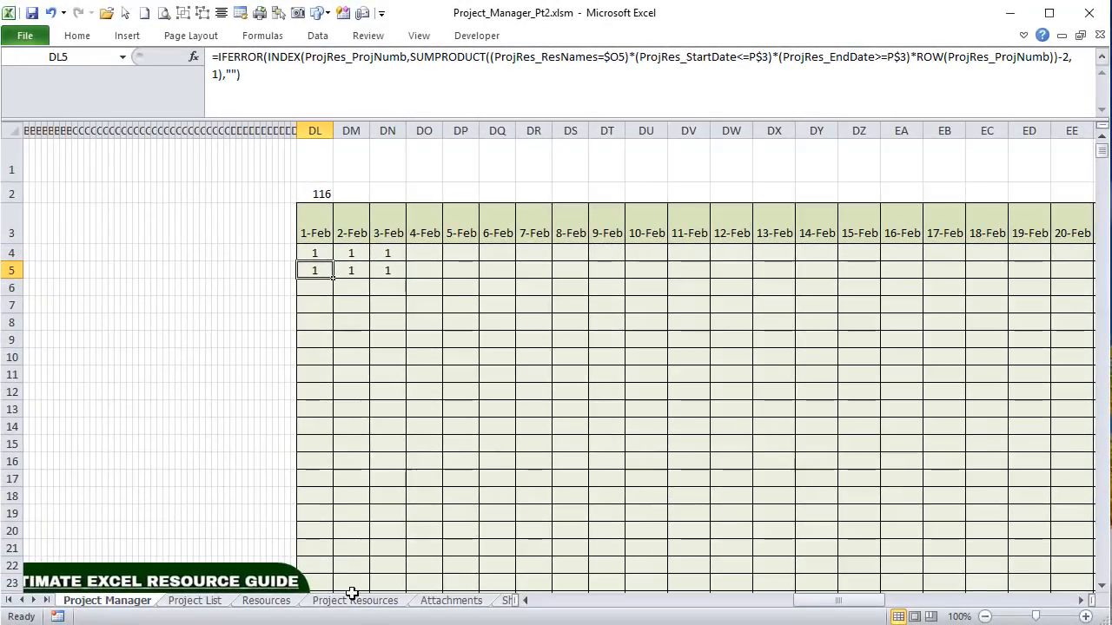
Step: Review row 3 of the Project Resources sheet, then go back to the Project Manager sheet
left_click(352, 600)
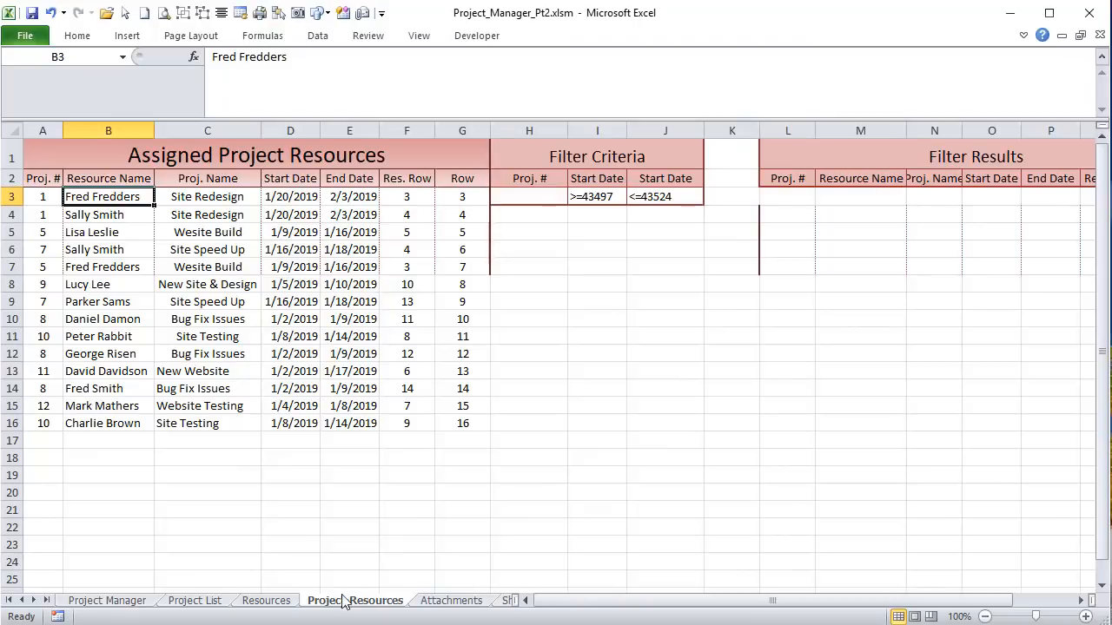
left_click(9, 197)
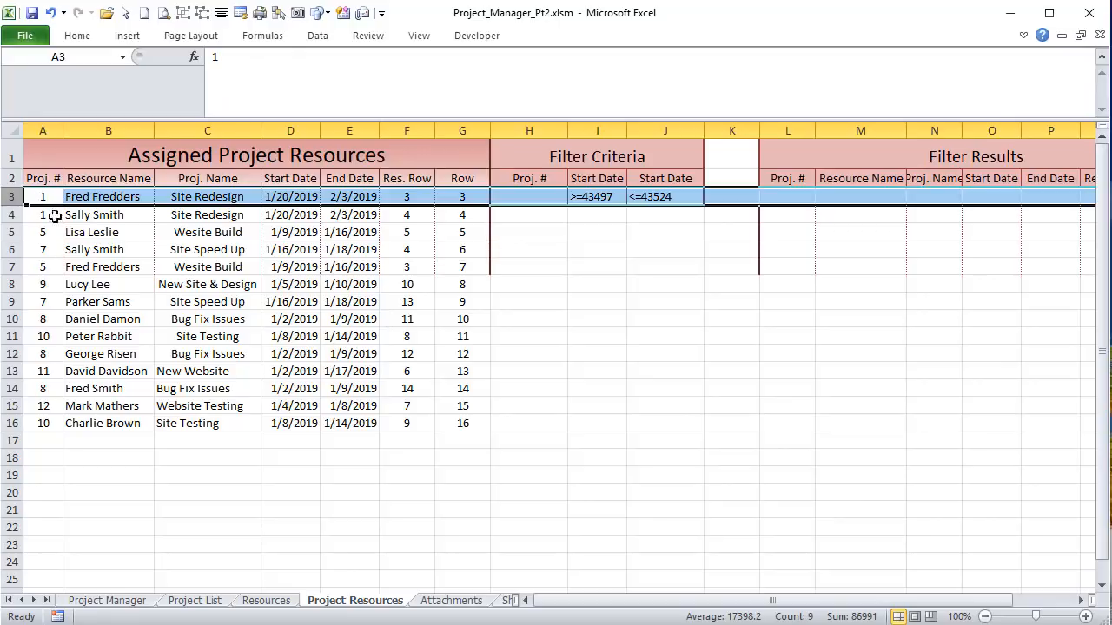
left_click(41, 194)
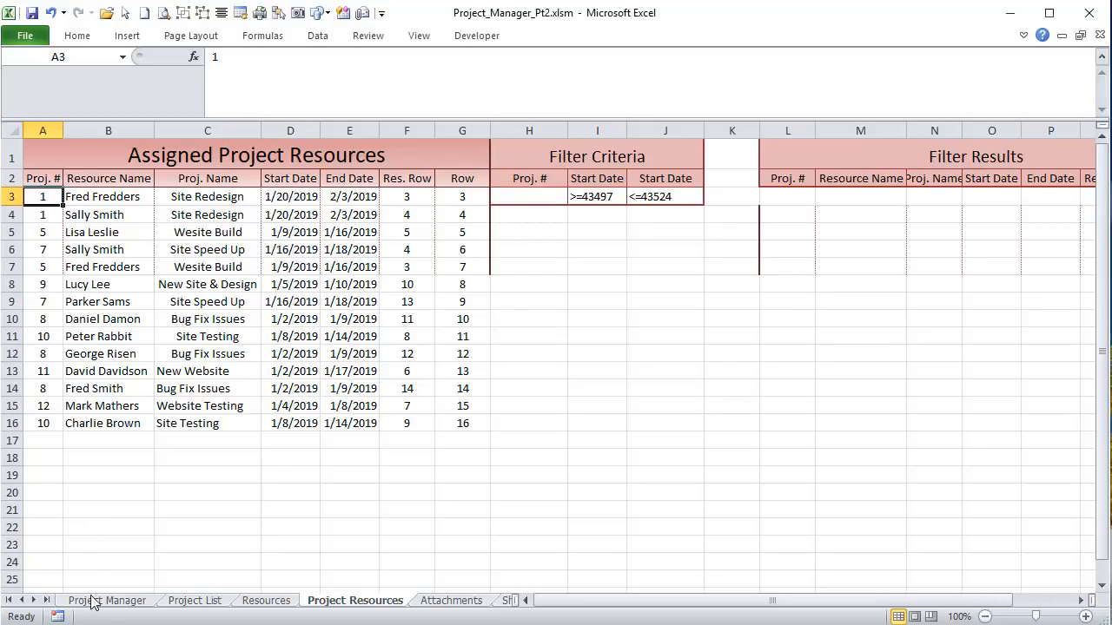
left_click(12, 196)
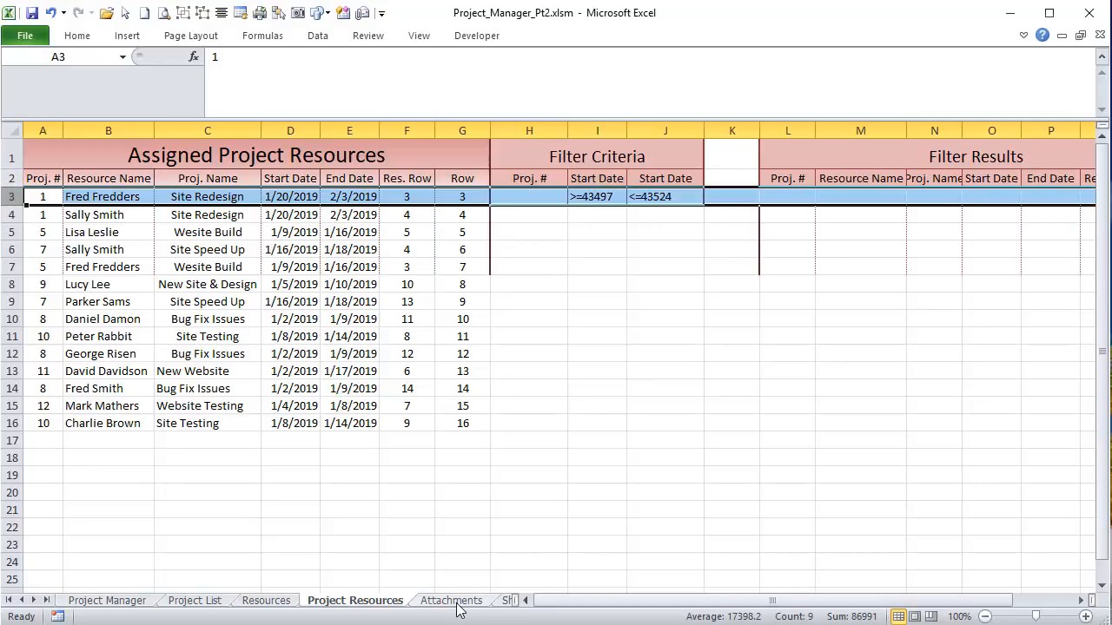
left_click(87, 600)
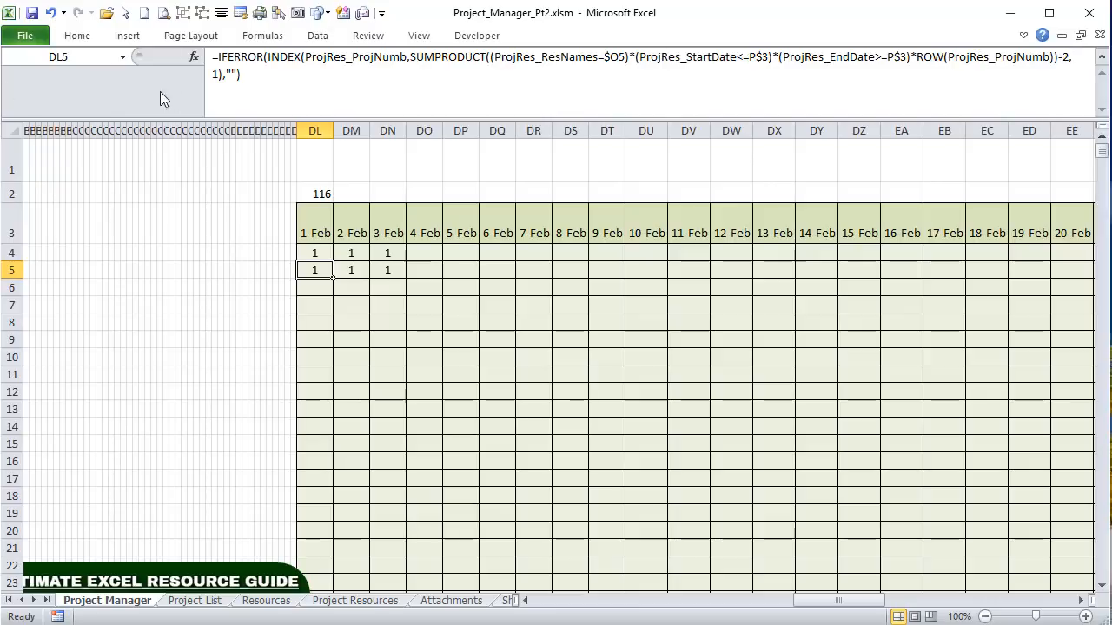
Step: Examine DL5's IFERROR/INDEX/SUMPRODUCT arguments, re-enter it, check DL4, and scroll back to the chart
double_click(213, 77)
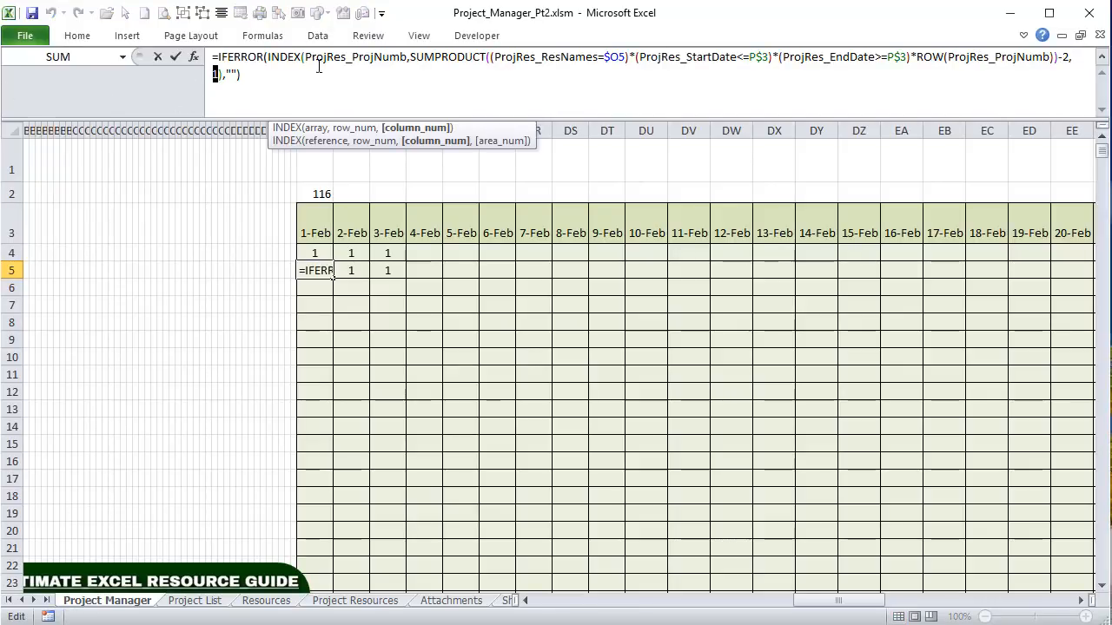
left_click_drag(415, 56, 1074, 58)
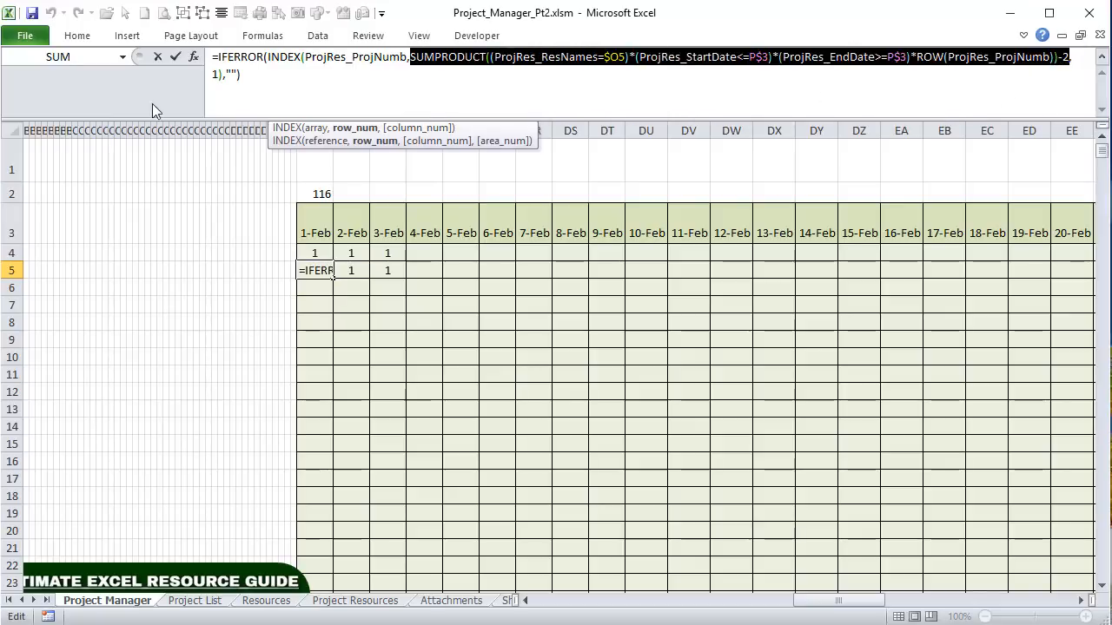
double_click(215, 76)
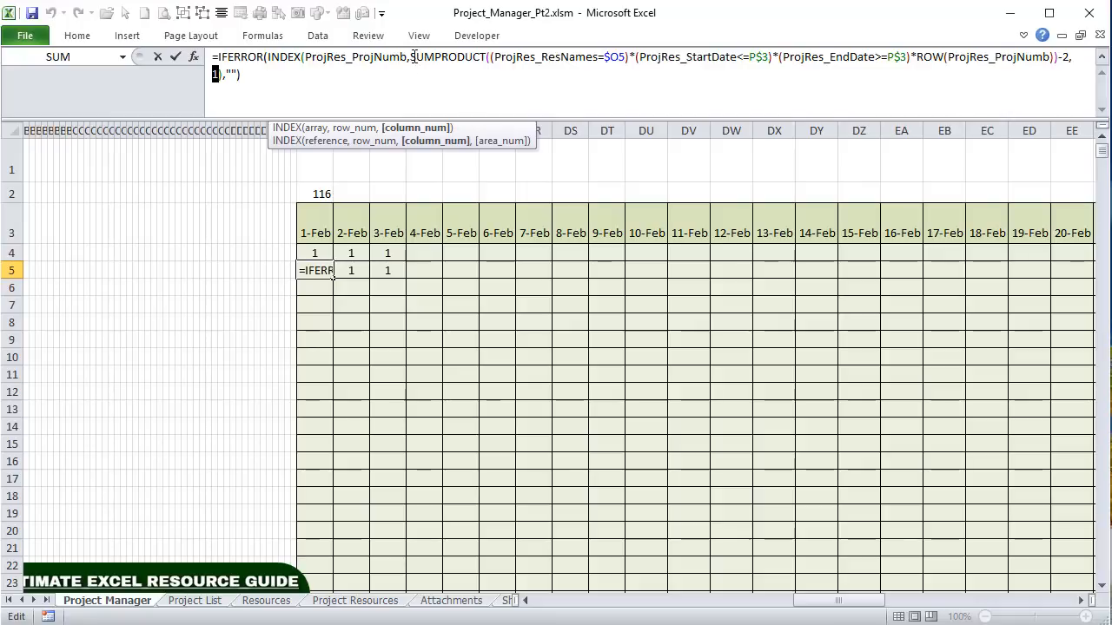
left_click_drag(401, 55, 328, 57)
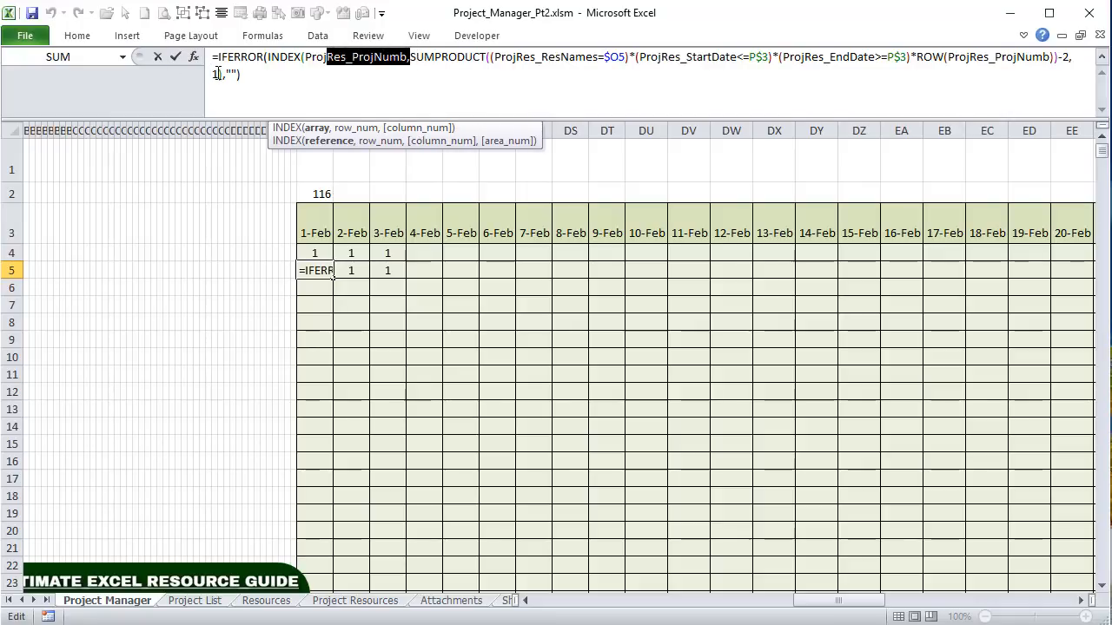
left_click_drag(240, 77, 228, 77)
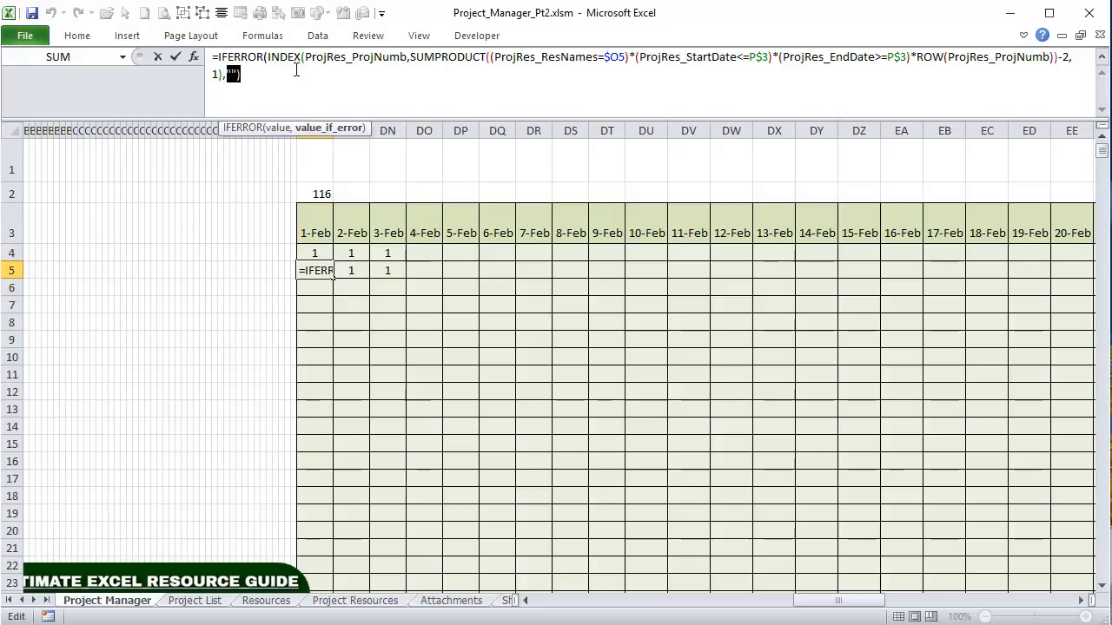
key("Return")
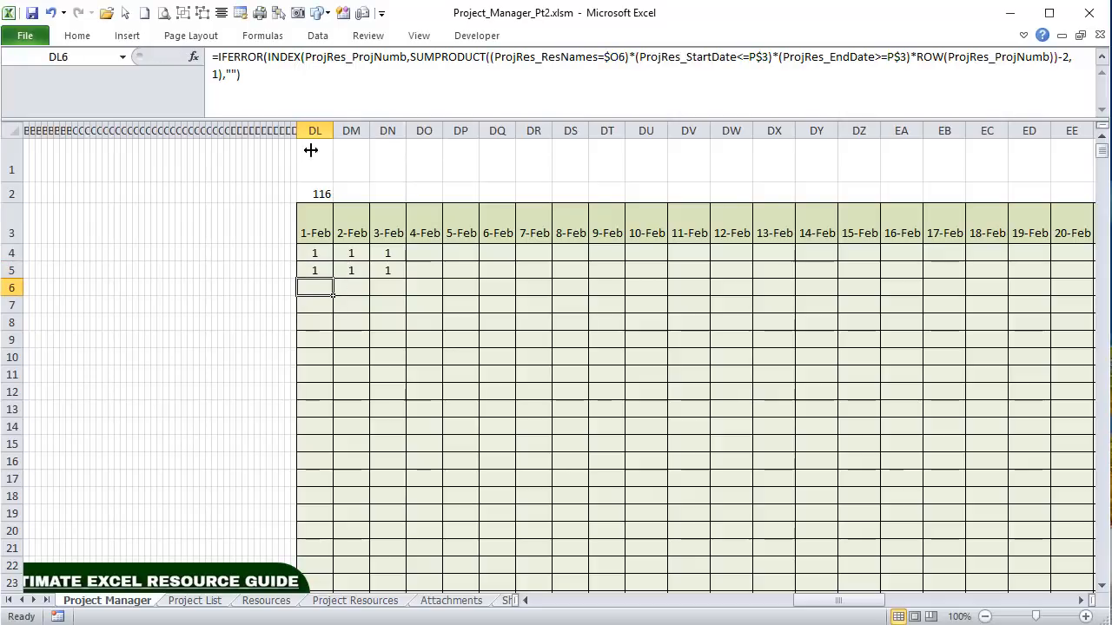
left_click(311, 251)
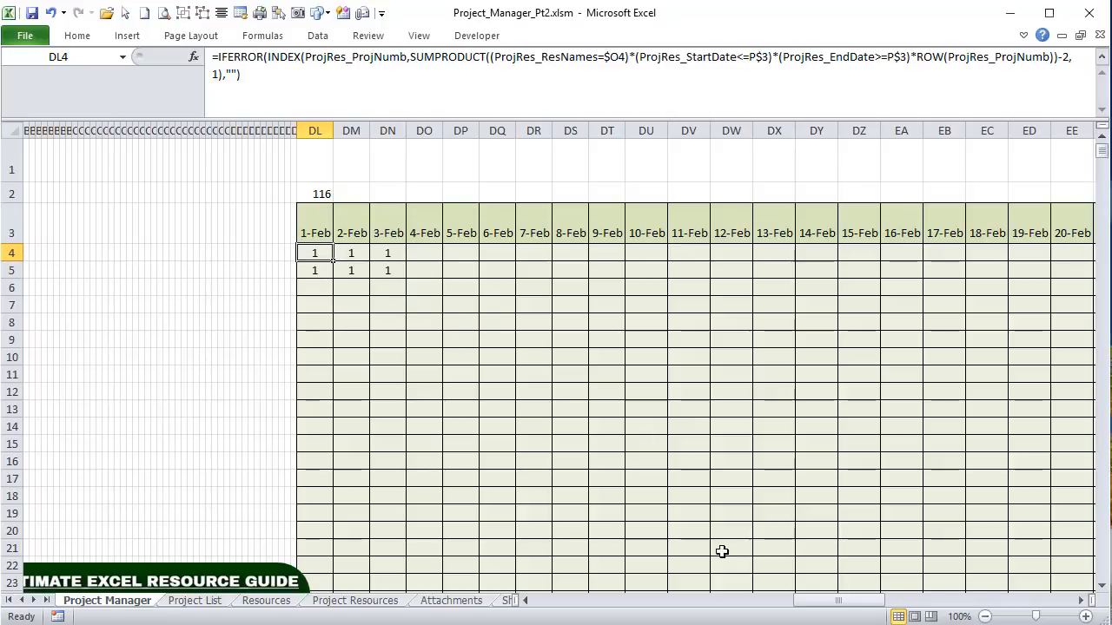
left_click_drag(838, 600, 607, 621)
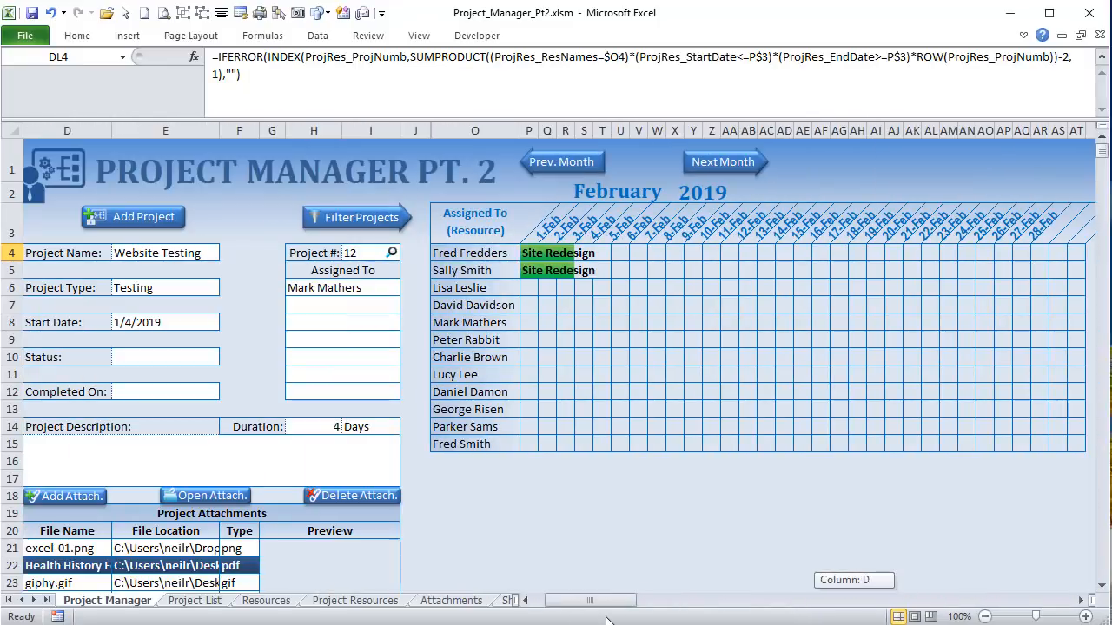
Step: Return the chart to January 2019, re-enter the DL4 formula and select resource names O4:O15
left_click(579, 159)
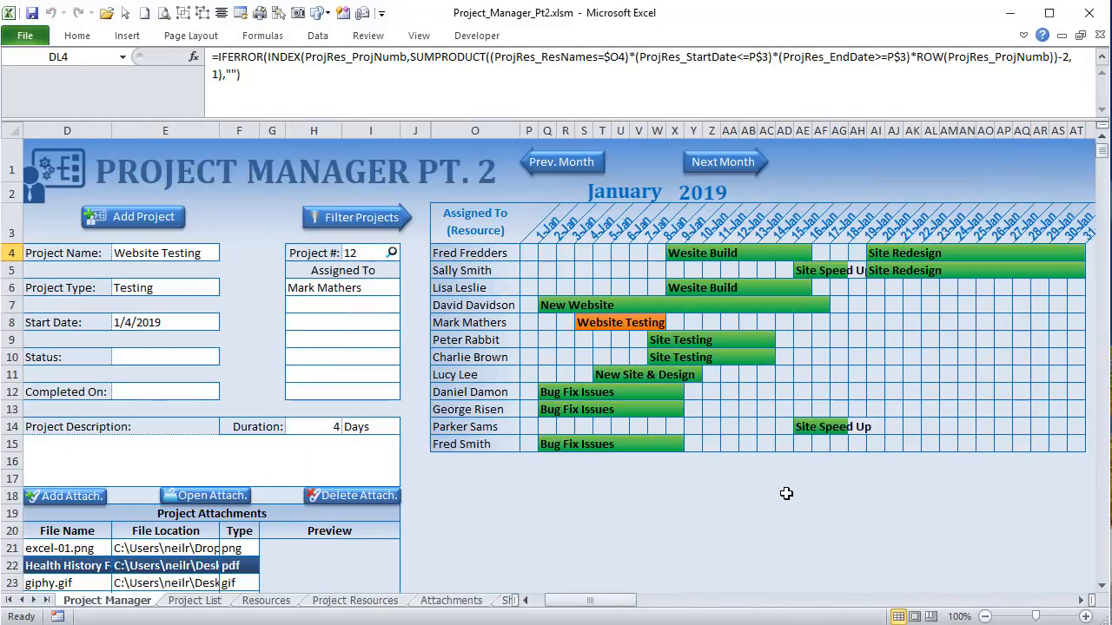
left_click_drag(606, 600, 890, 616)
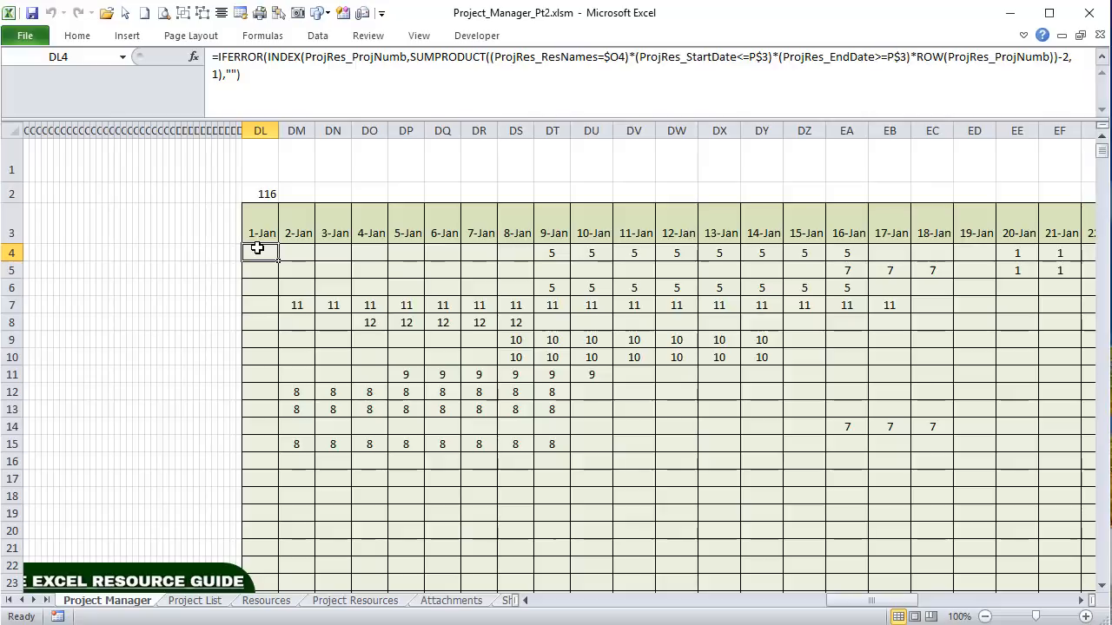
left_click(611, 56)
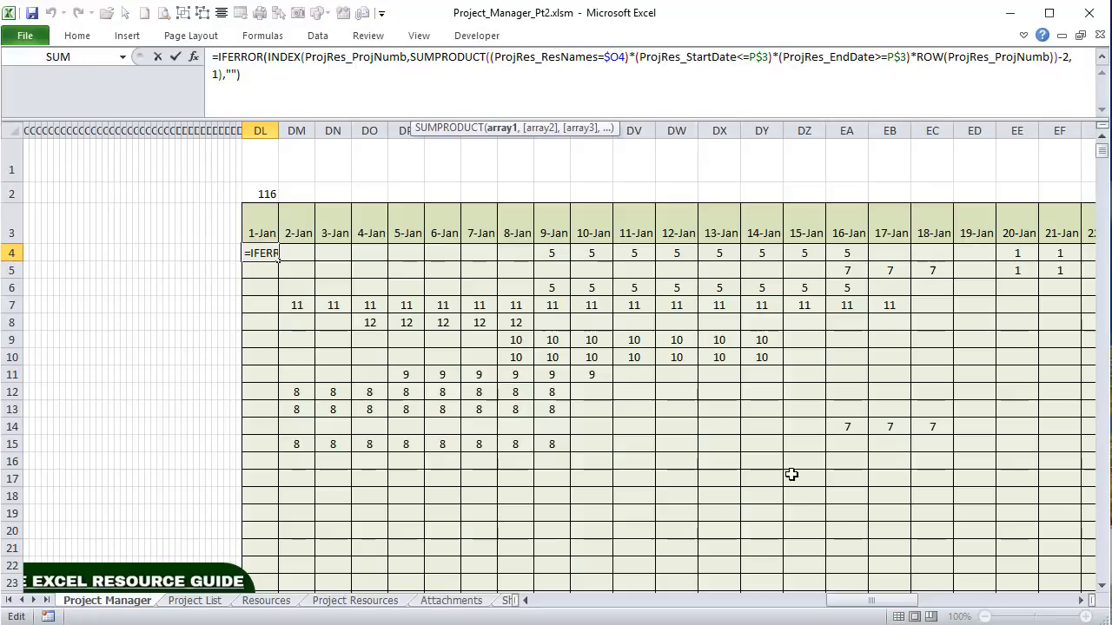
left_click_drag(869, 606, 584, 608)
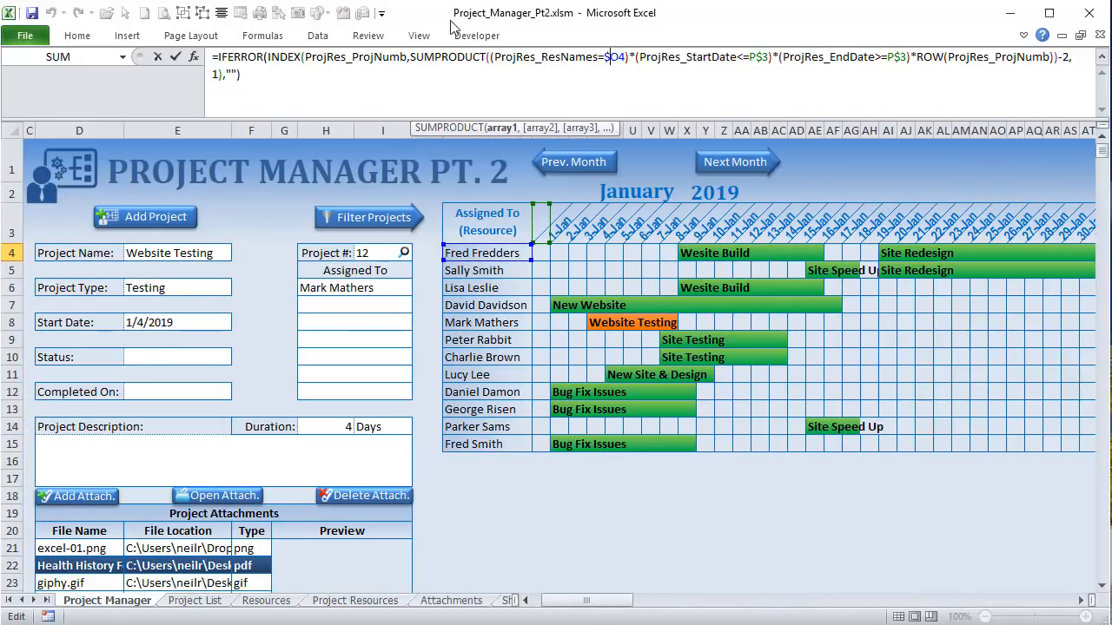
key("Return")
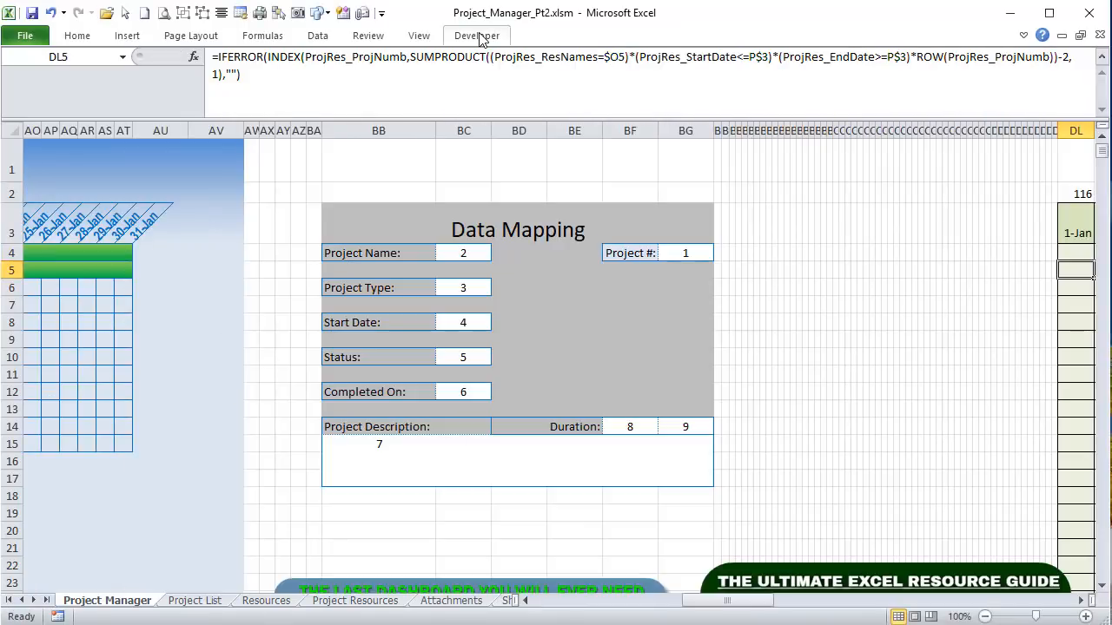
left_click_drag(694, 600, 543, 601)
left_click(634, 254)
left_click_drag(633, 266, 621, 443)
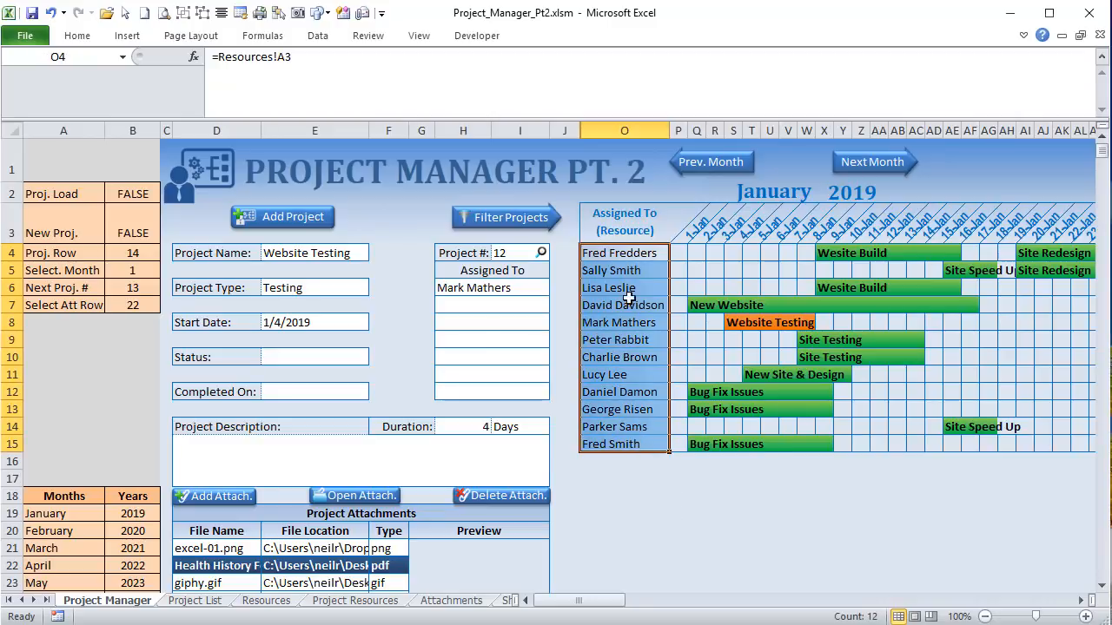
Step: Check P3's =DATE(X2,B5,1), move to February 2019, and inspect the B5 month reference
left_click(681, 234)
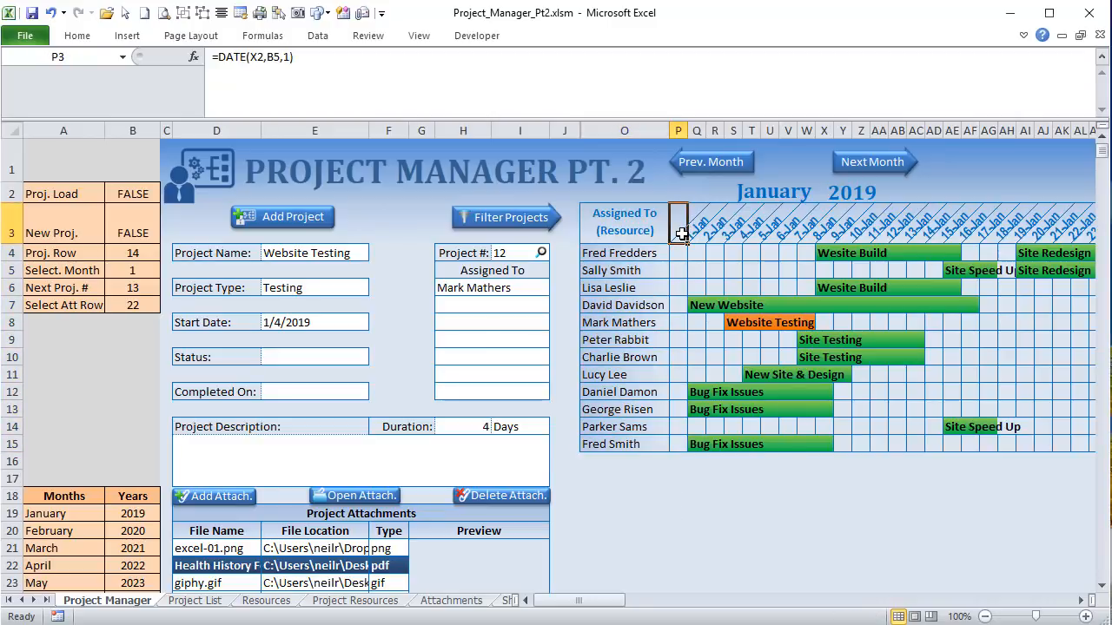
left_click_drag(681, 233, 881, 229)
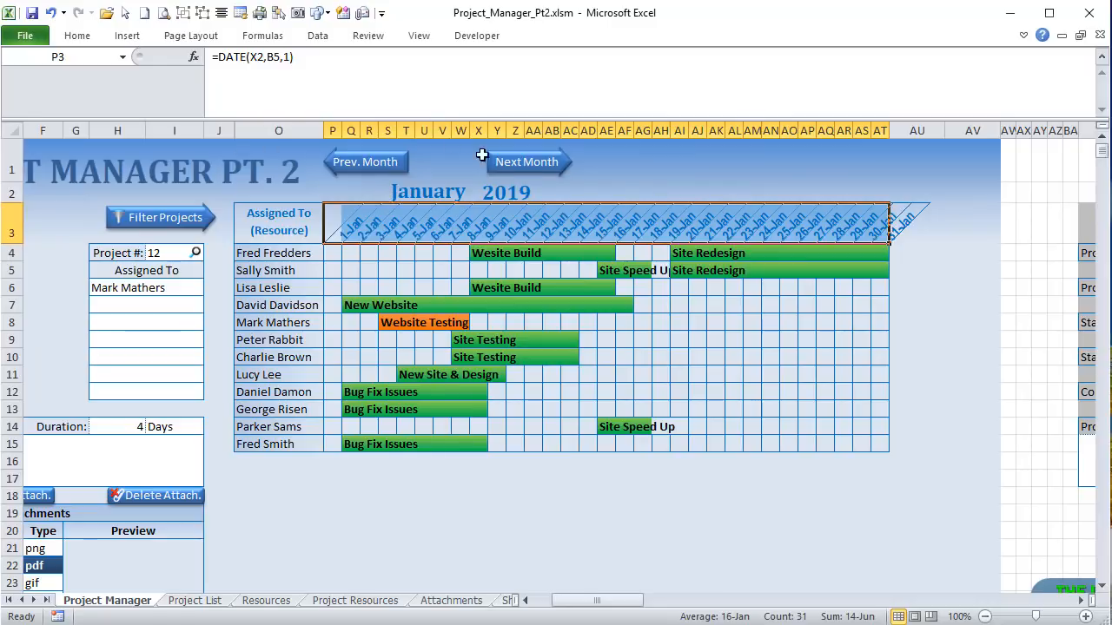
left_click(519, 165)
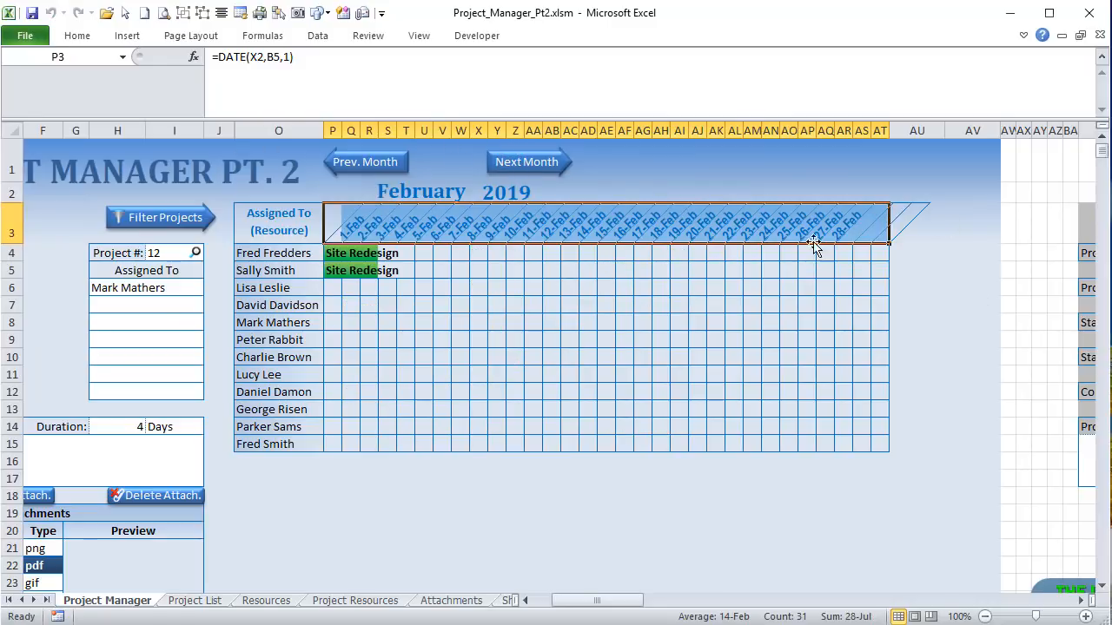
left_click(331, 224)
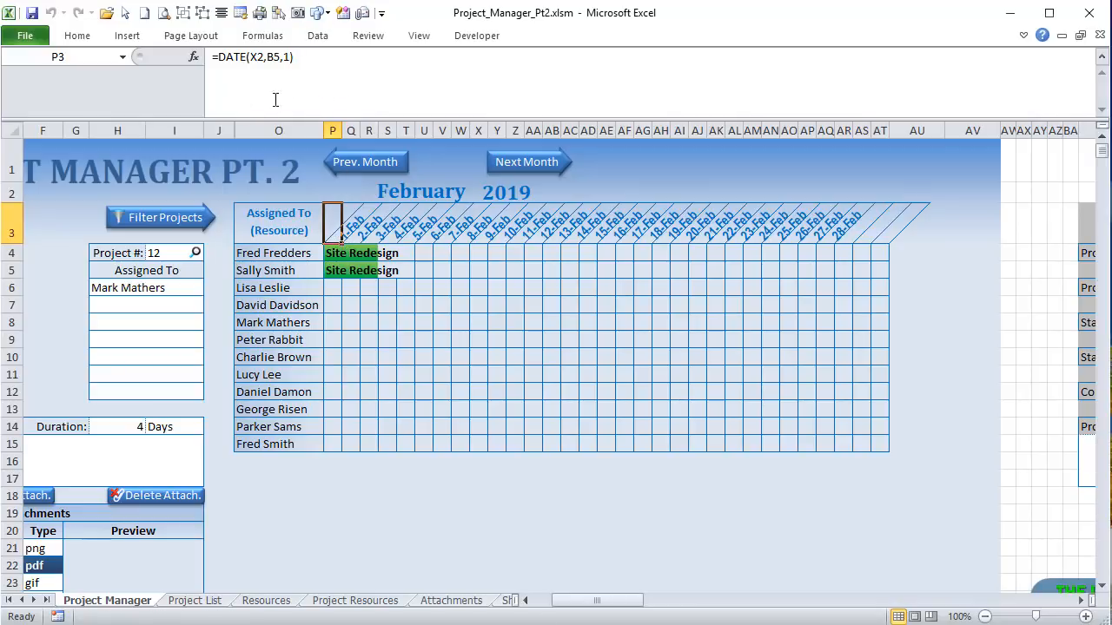
left_click(265, 56)
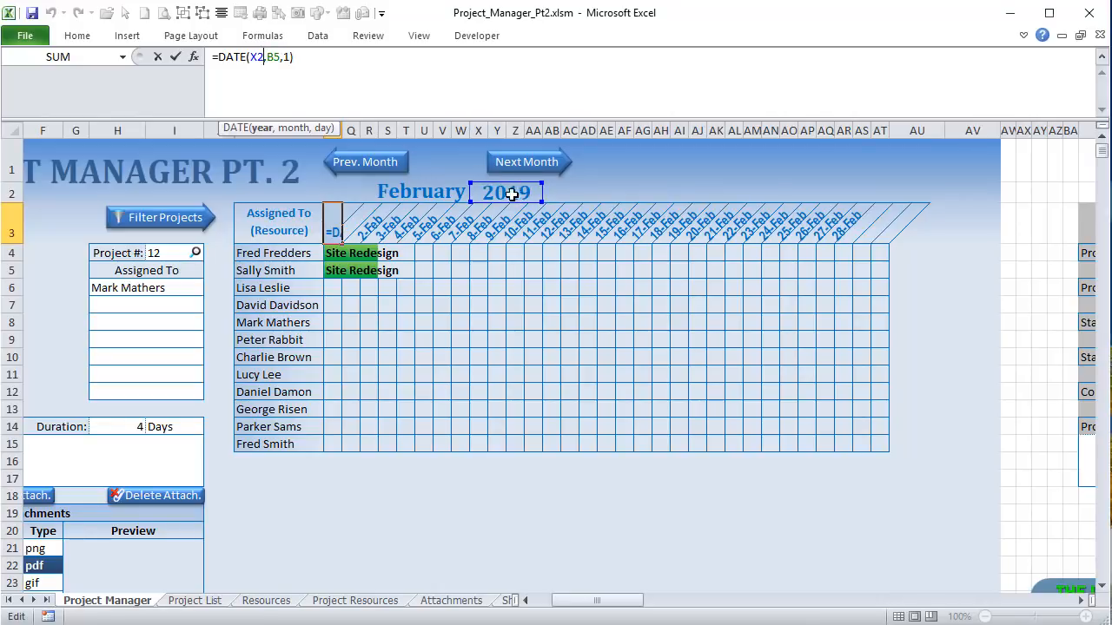
left_click(272, 56)
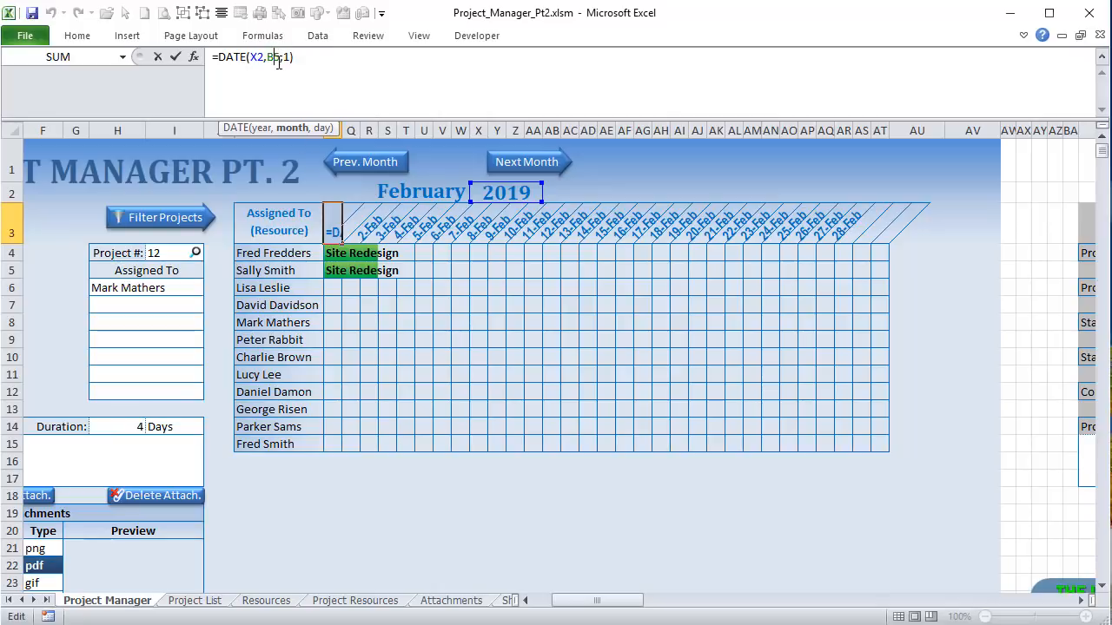
left_click_drag(597, 600, 578, 601)
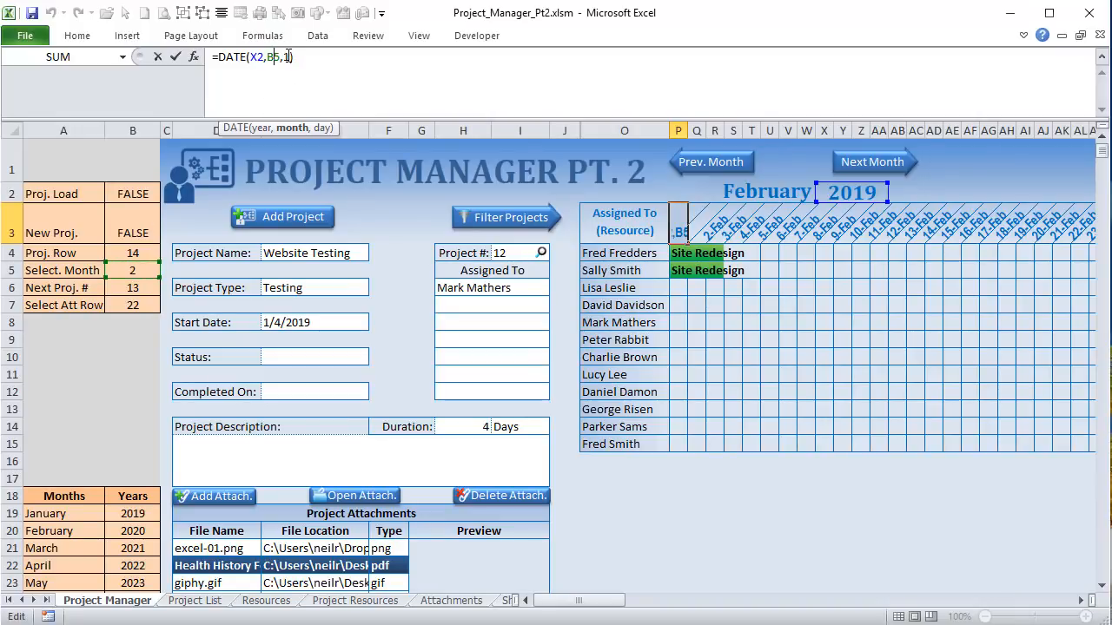
Step: Commit P3, then step through the day headers to the IFERROR/MONTH formula behind 28-Feb
key("Return")
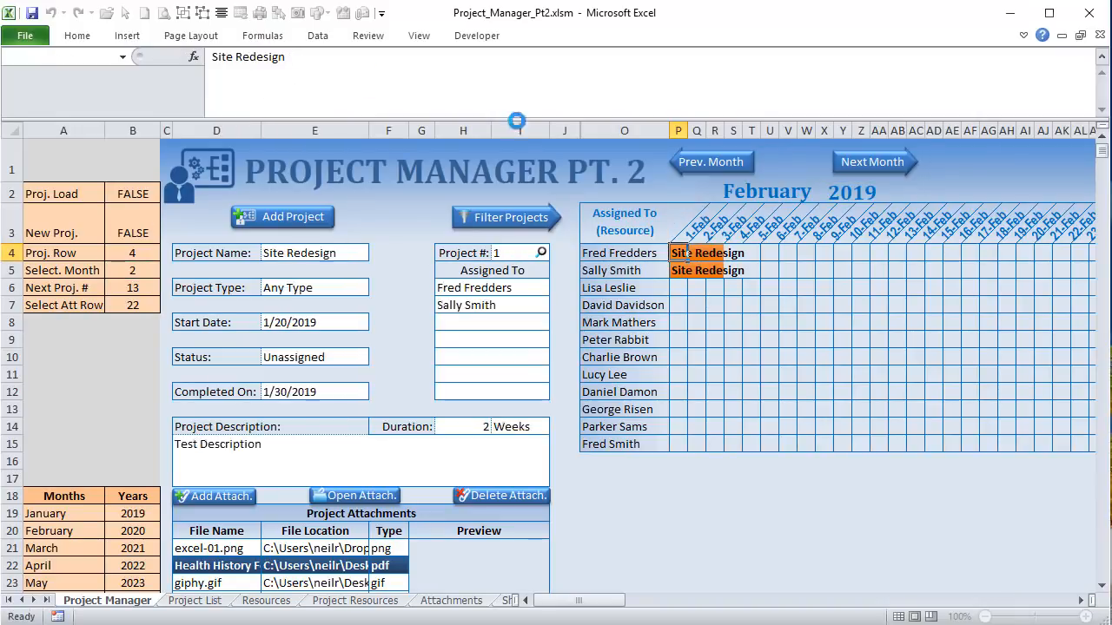
left_click(685, 229)
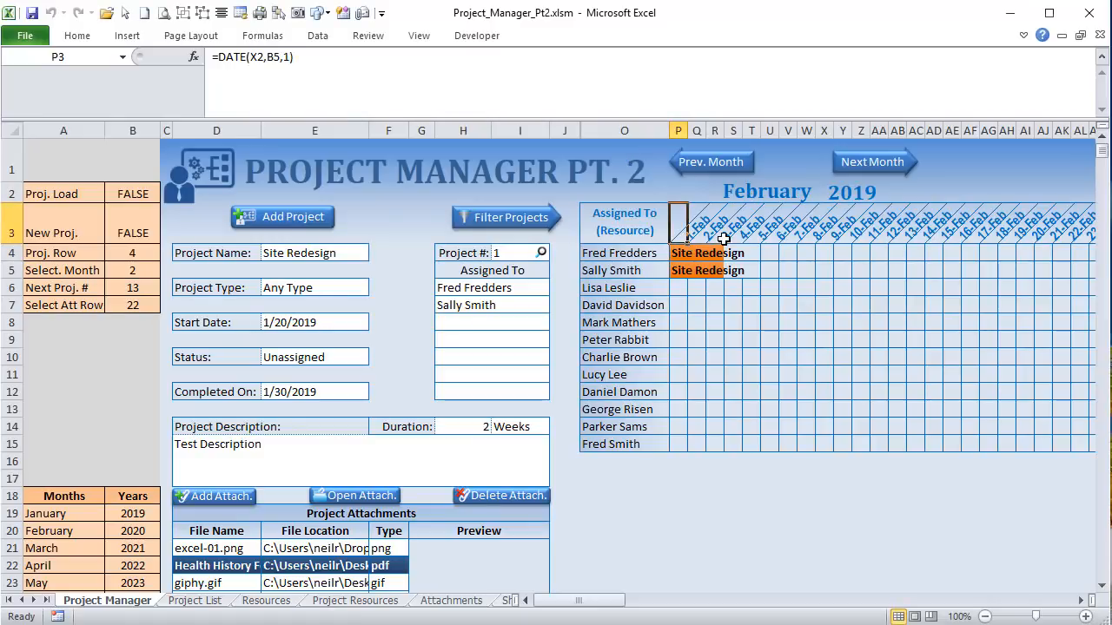
left_click(700, 238)
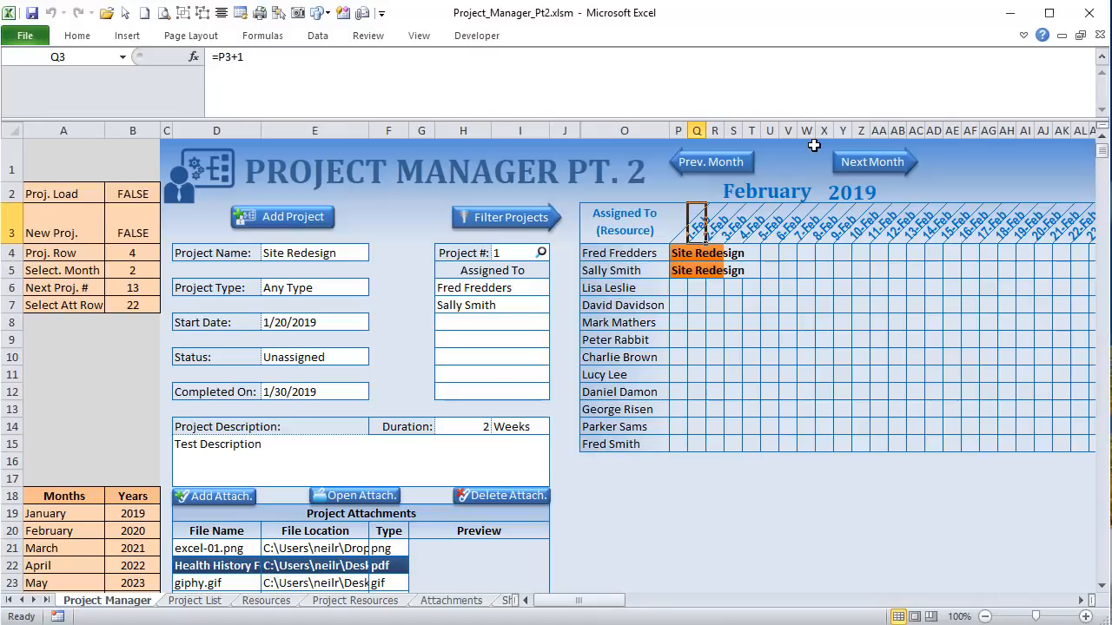
key("Right")
key("Right")
key("Right")
key("Right")
key("Right")
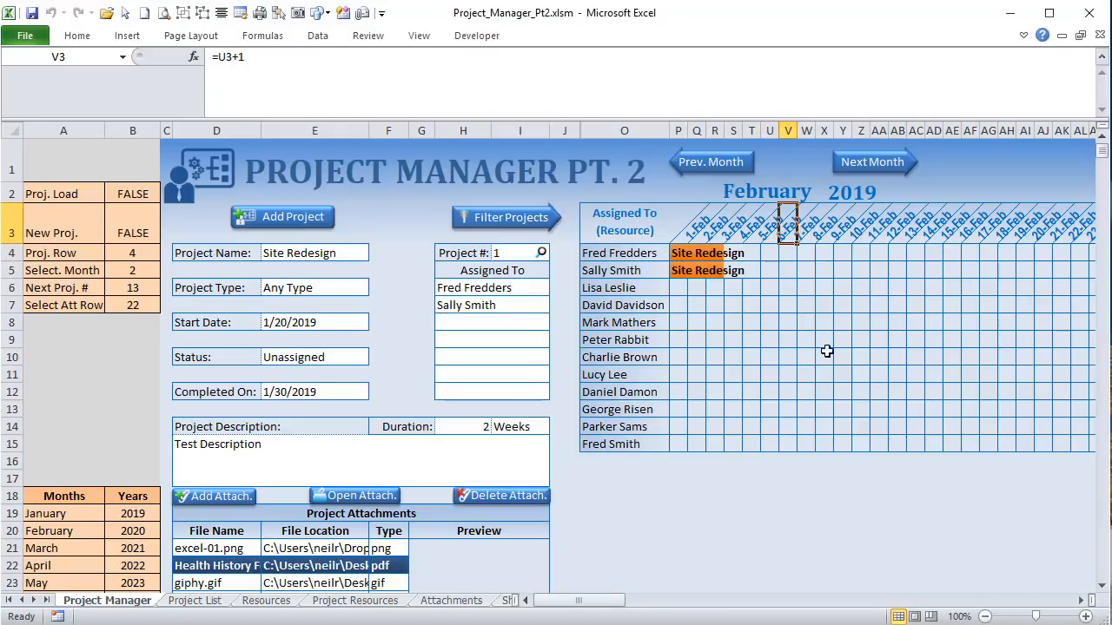
left_click_drag(588, 602, 621, 601)
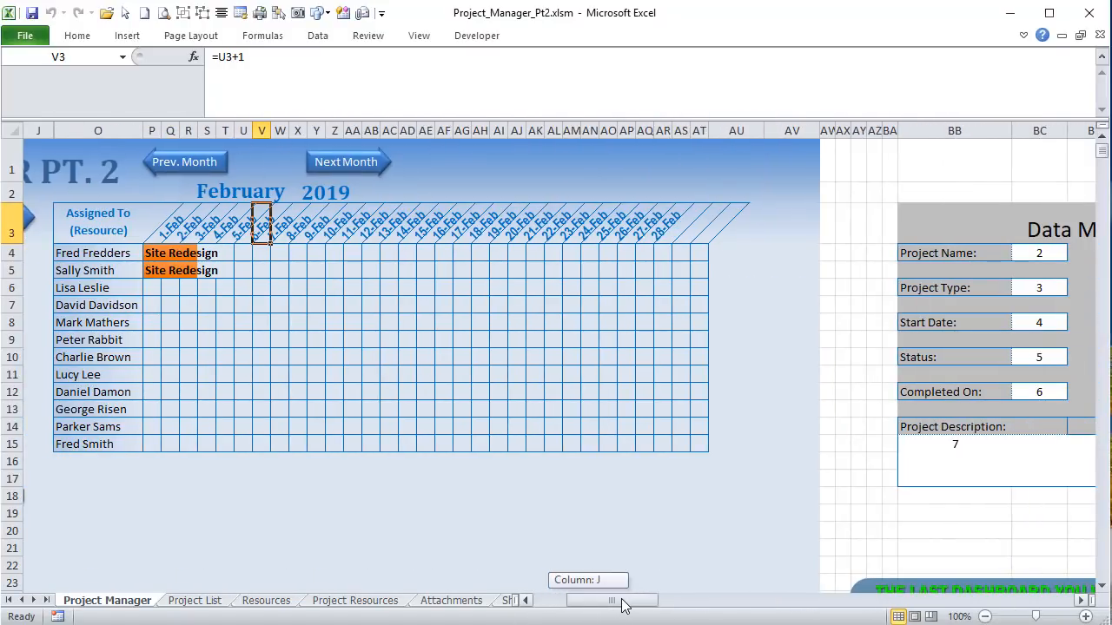
left_click(664, 240)
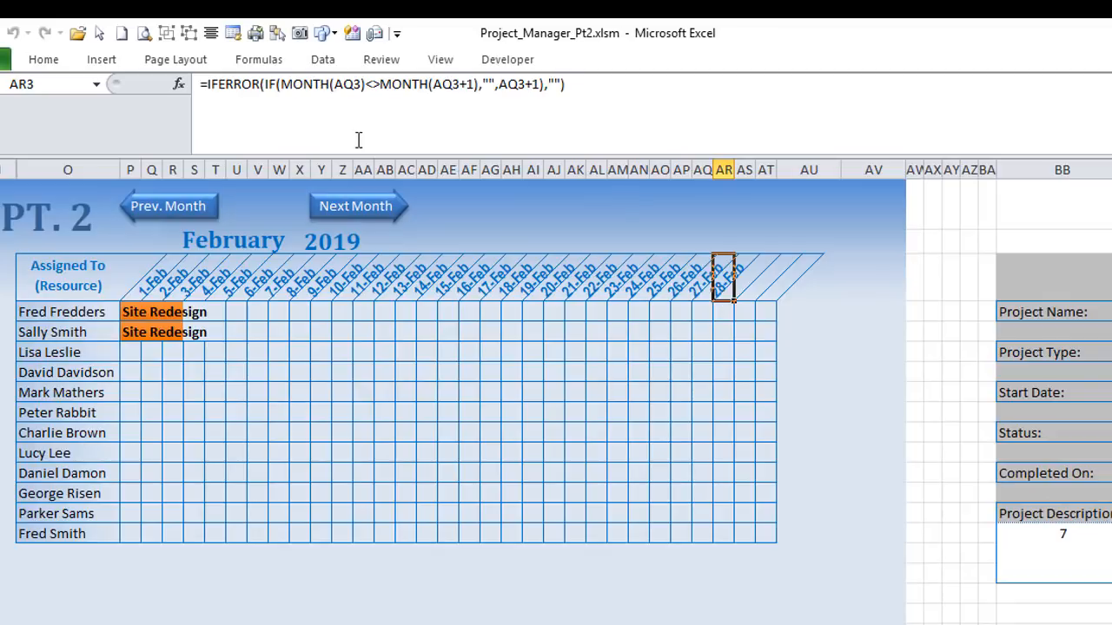
left_click(700, 293)
key("ctrl+c")
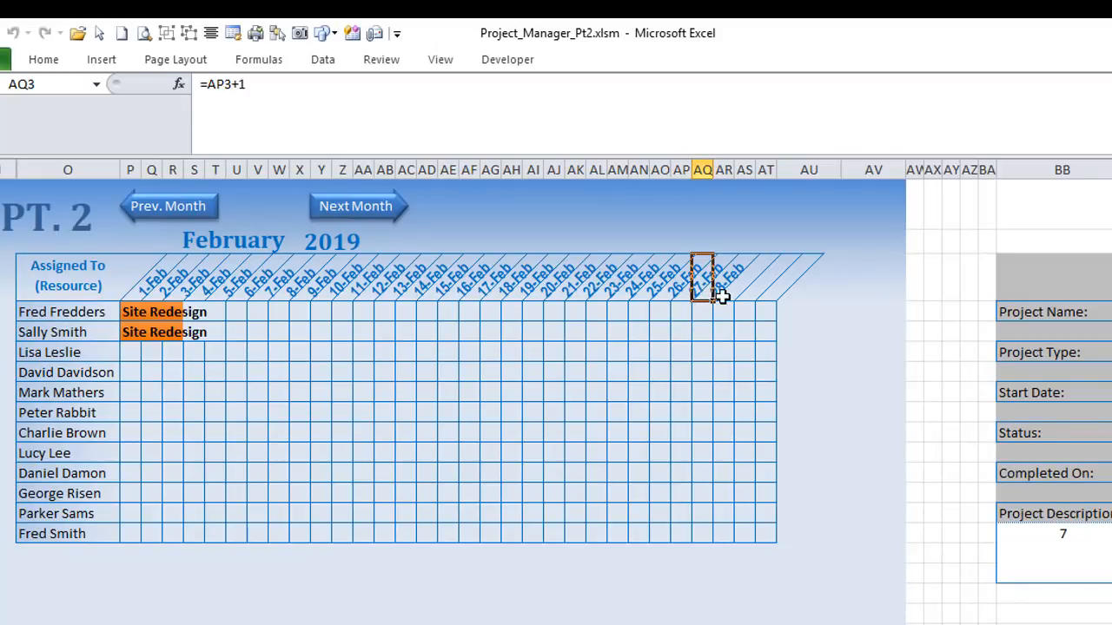
left_click(725, 294)
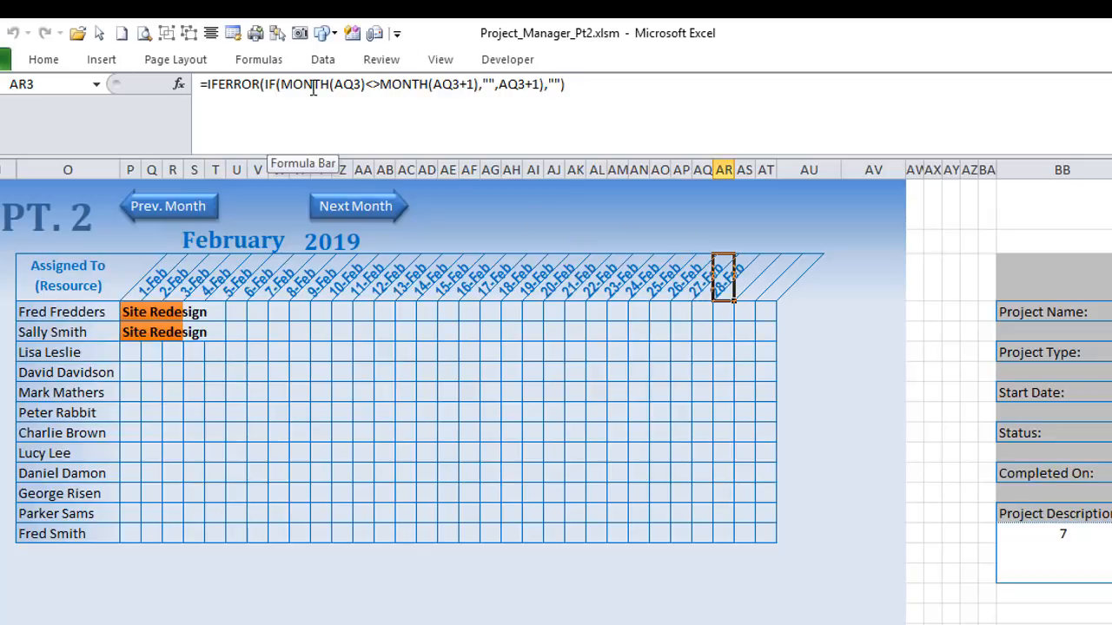
left_click(377, 84)
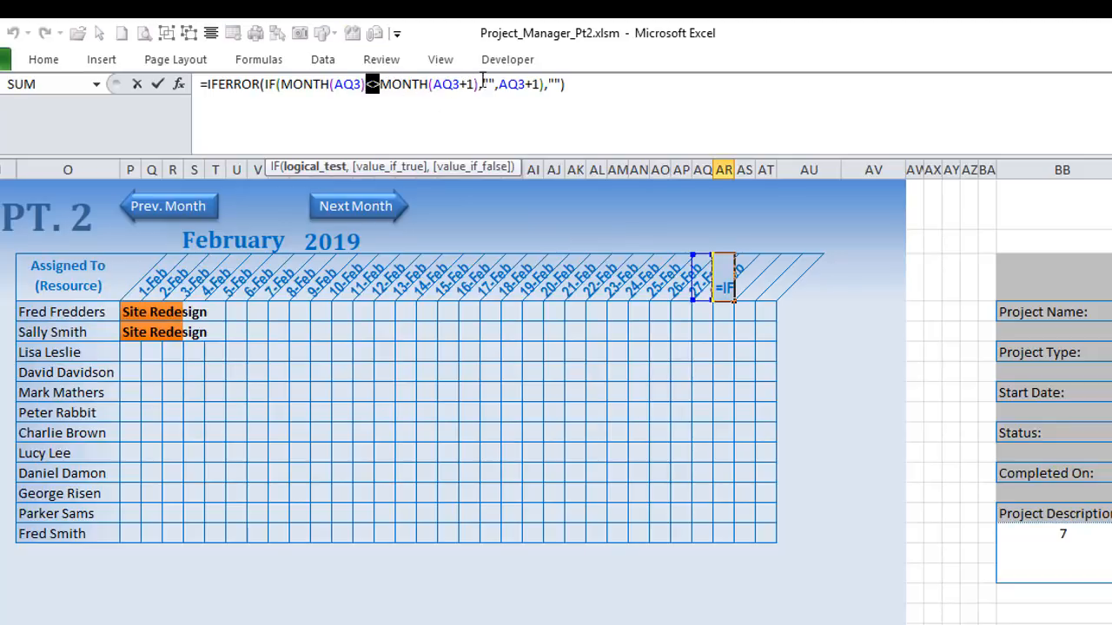
left_click_drag(478, 85, 391, 84)
left_click(491, 84)
left_click(489, 84)
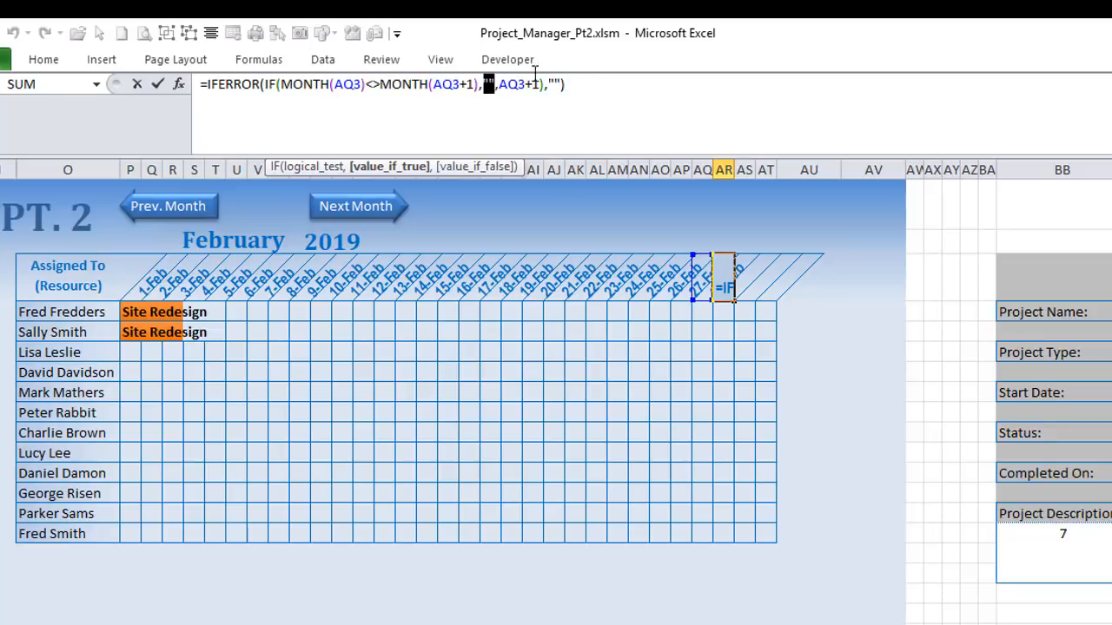
key("Return")
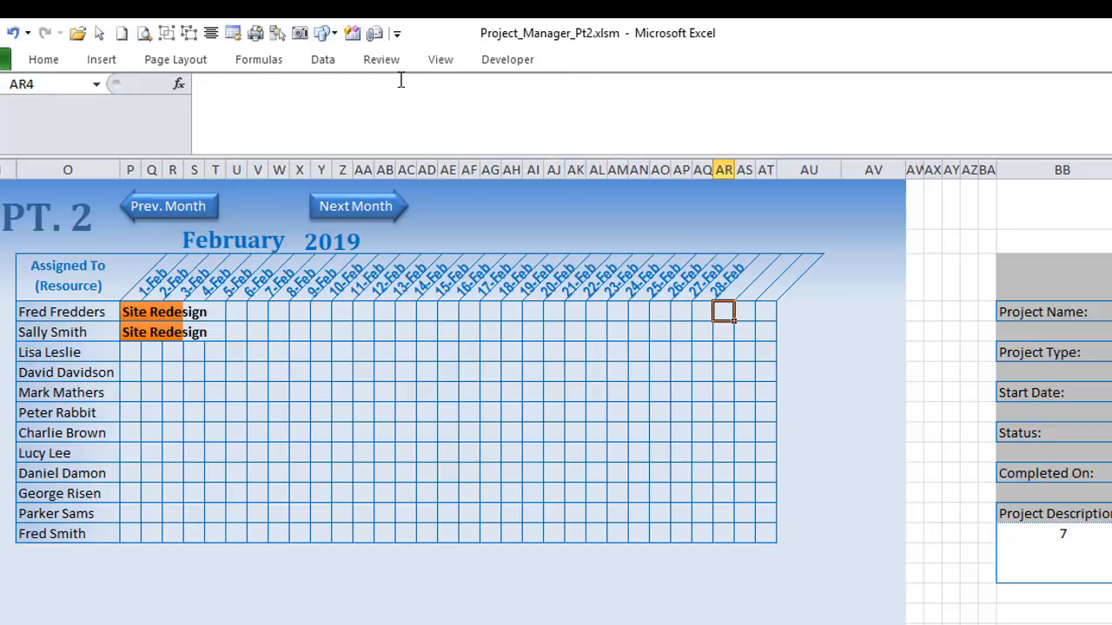
left_click(735, 296)
left_click(743, 293)
left_click(768, 293)
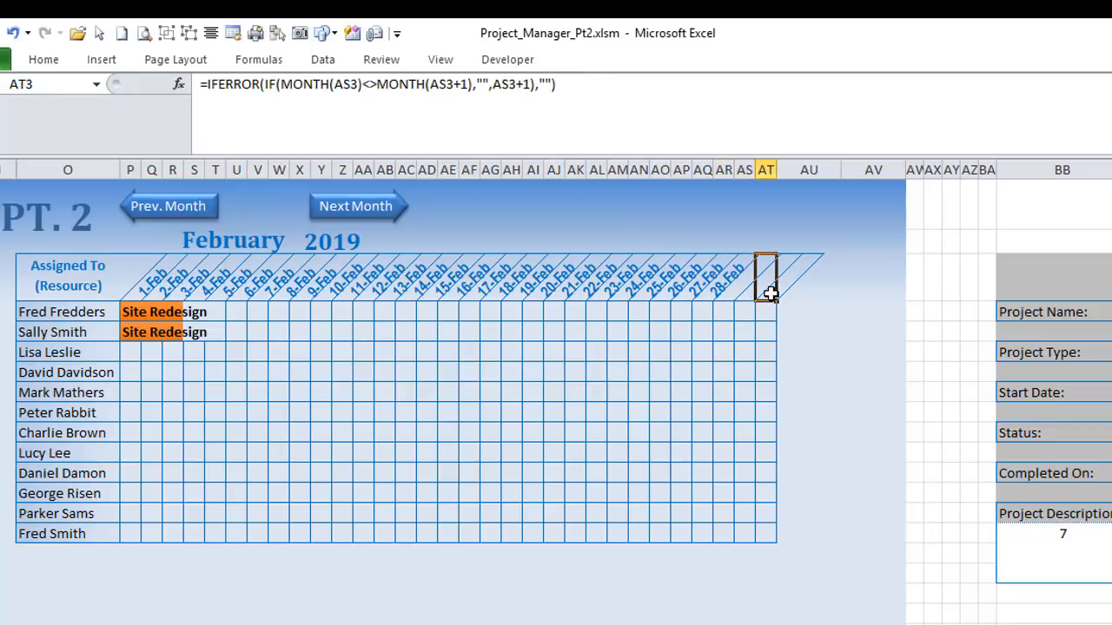
Step: Step the chart to March, then back twice to January 2019
left_click(322, 208)
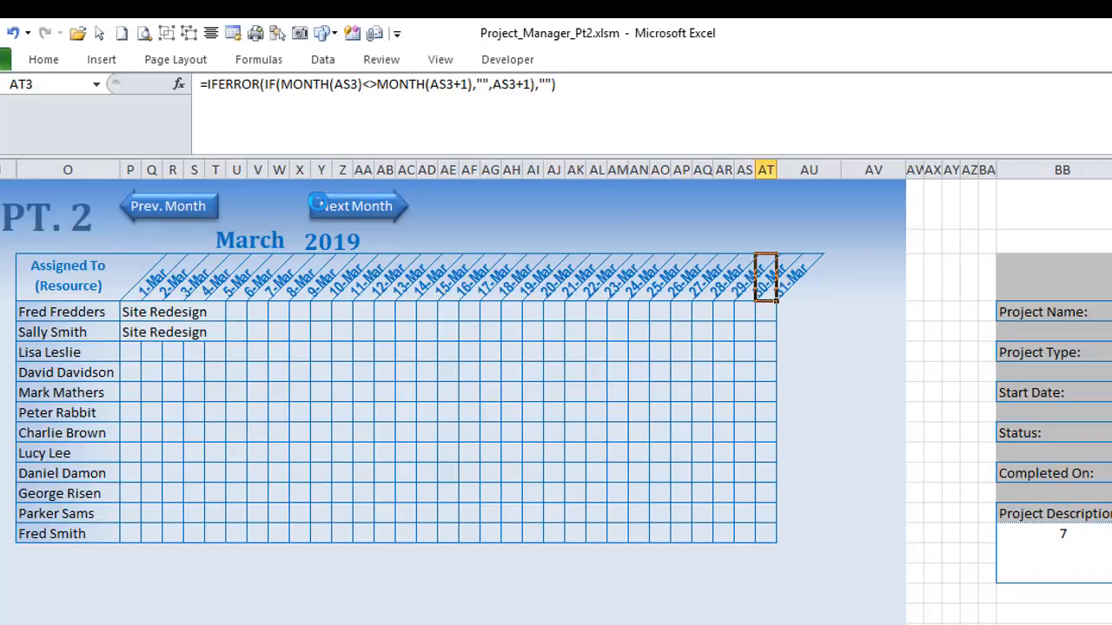
left_click(174, 202)
left_click(173, 203)
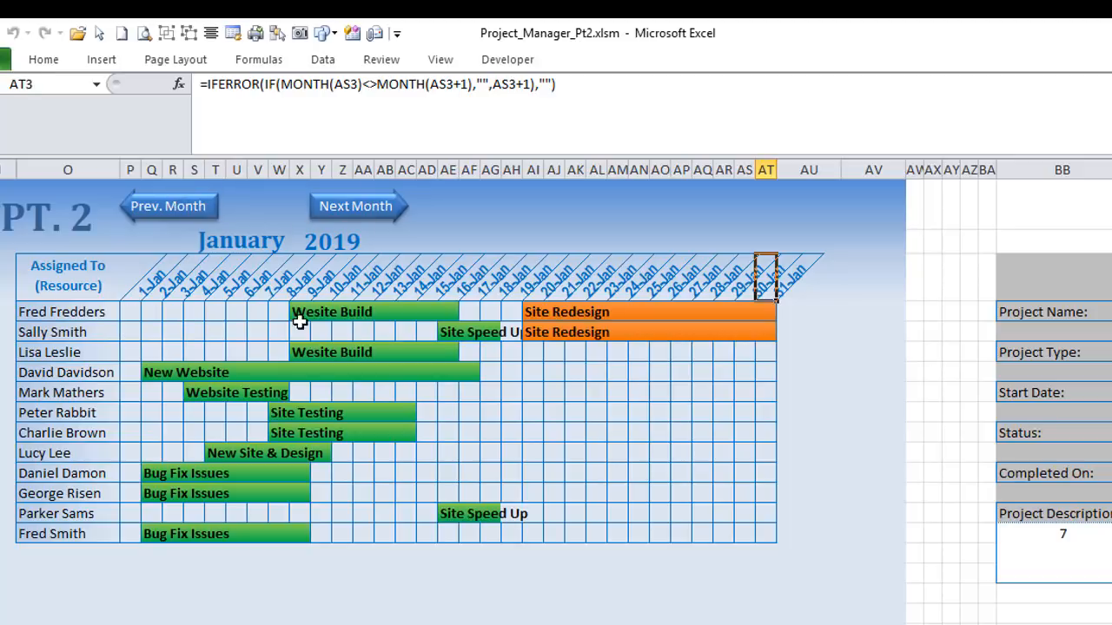
left_click(847, 333)
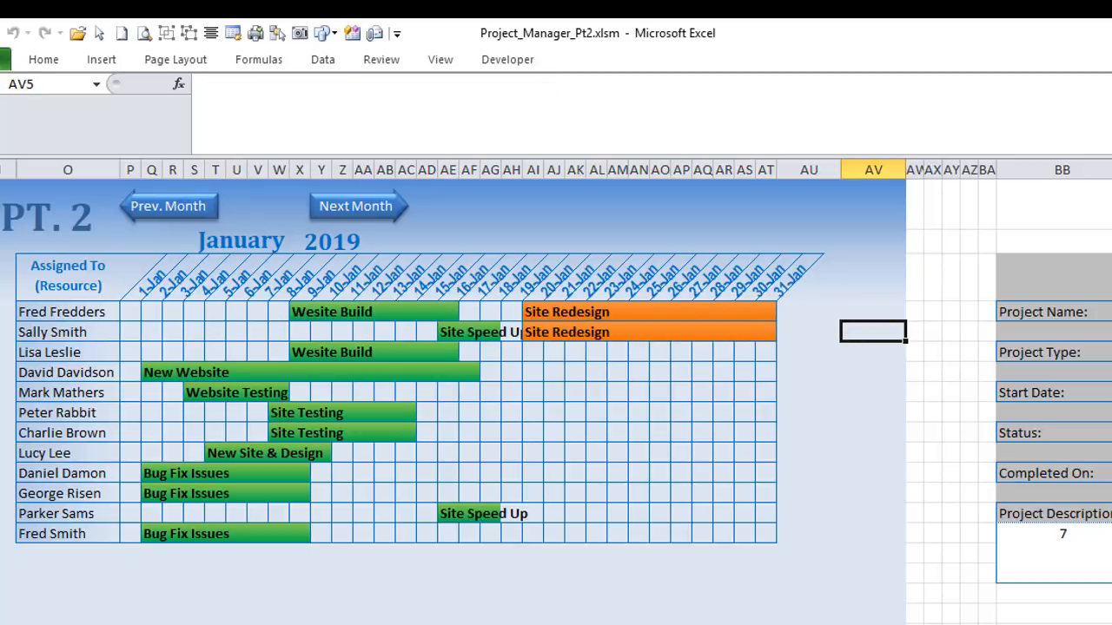
scroll(556, 391, "right", 20)
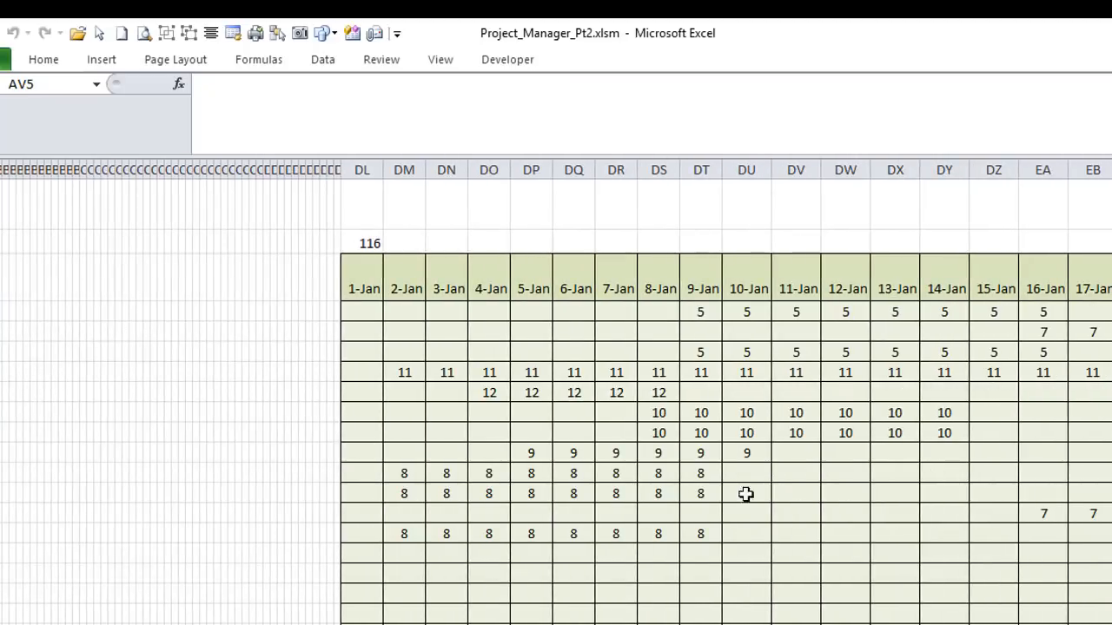
scroll(556, 391, "left", 20)
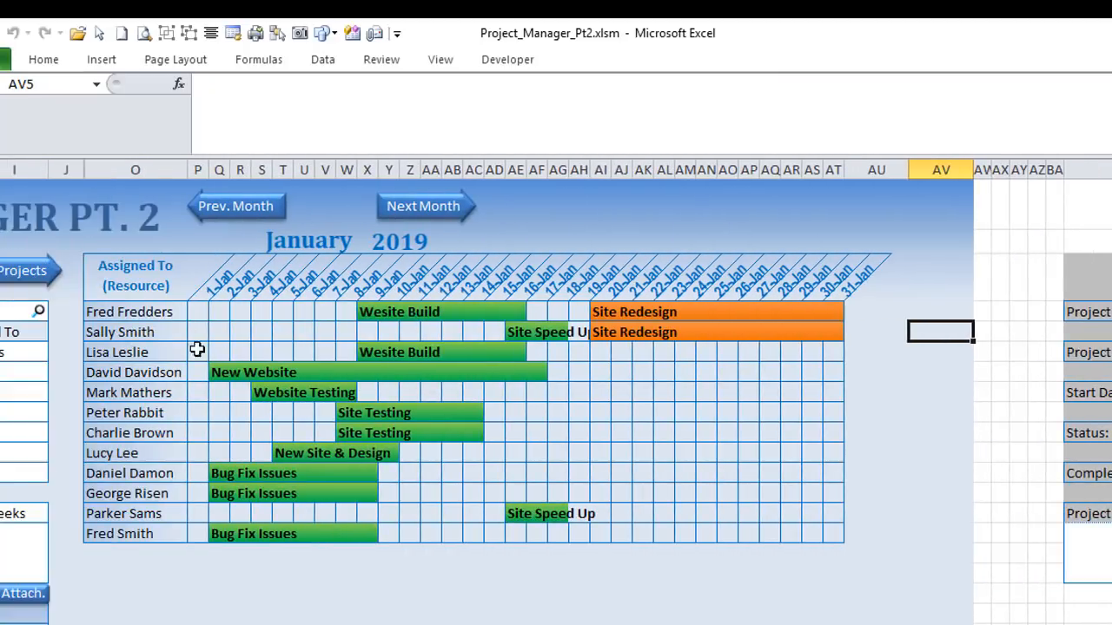
Step: Select Wesite Build in X4 so its bars highlight in orange
left_click(366, 312)
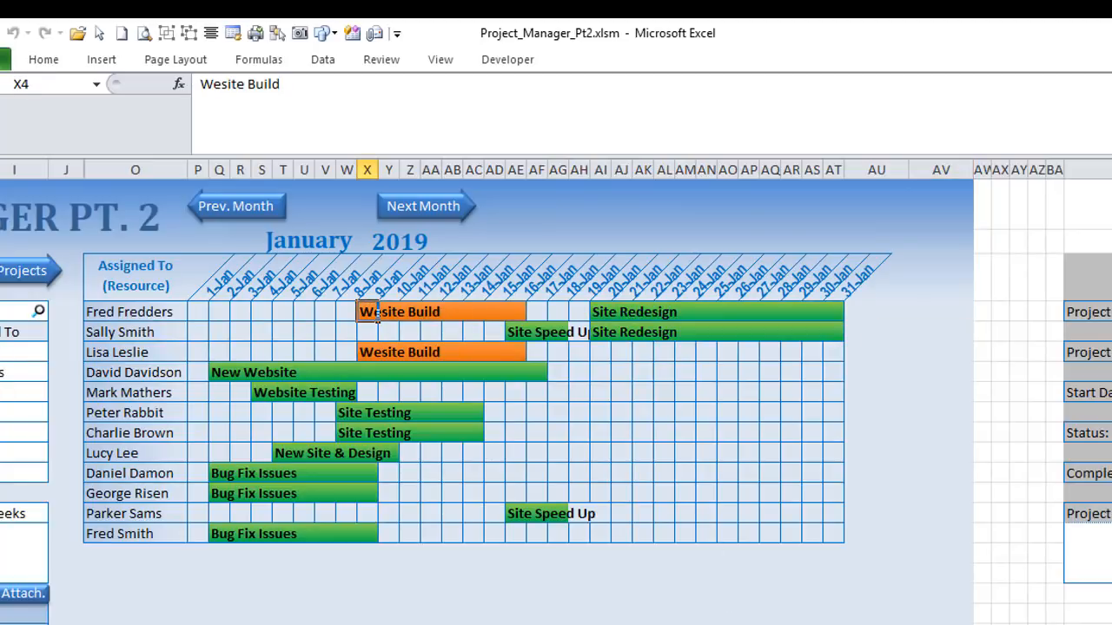
scroll(373, 314, "right", 20)
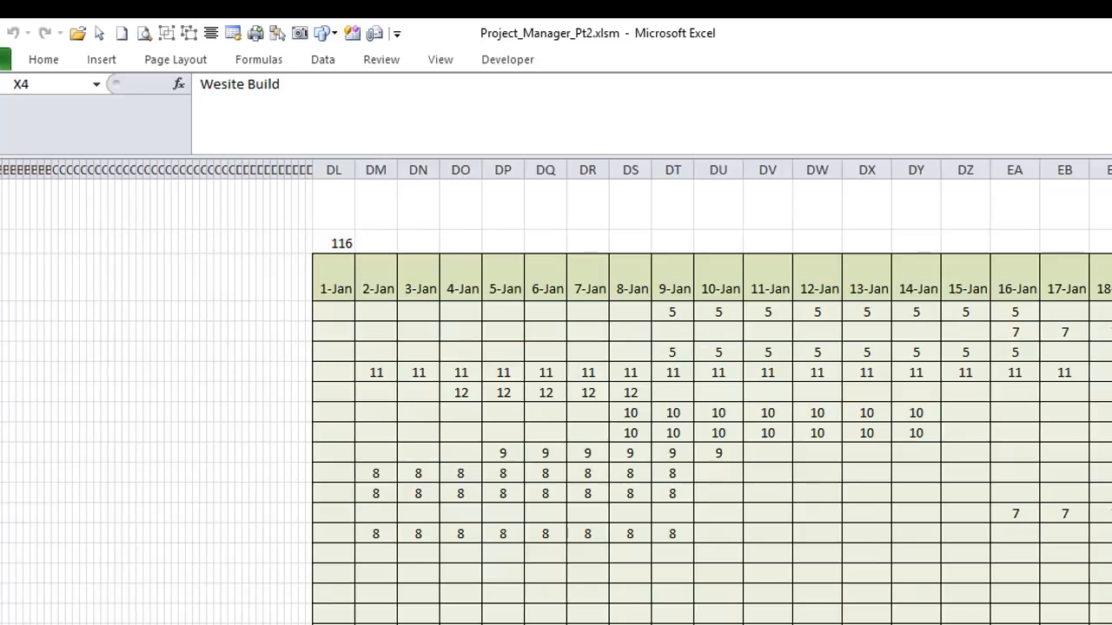
scroll(556, 391, "left", 20)
scroll(556, 390, "right", 3)
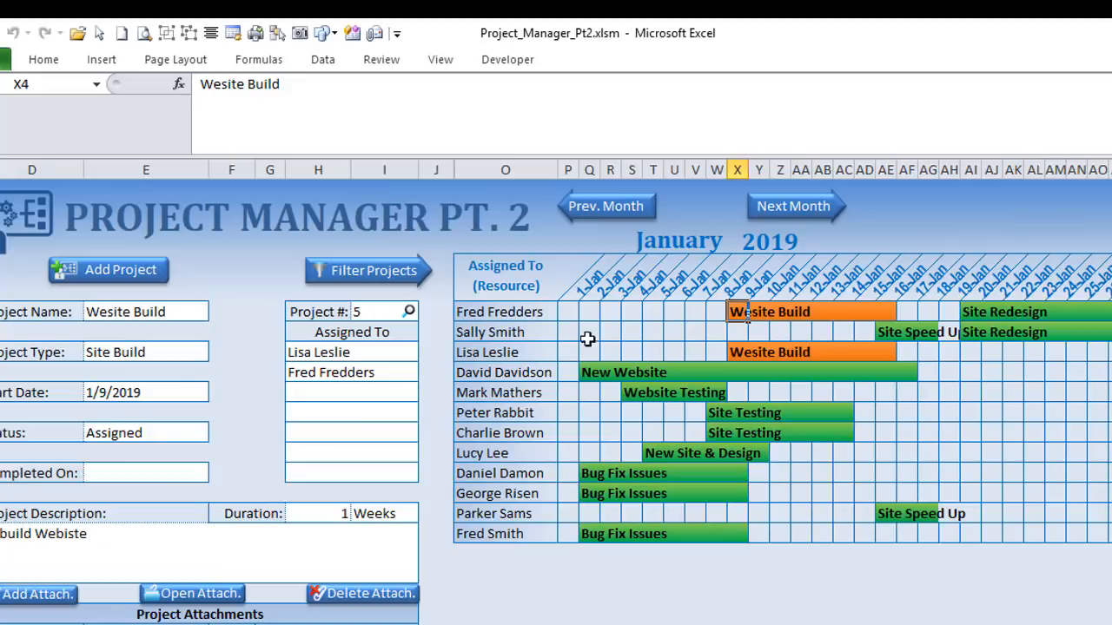
left_click_drag(569, 313, 975, 533)
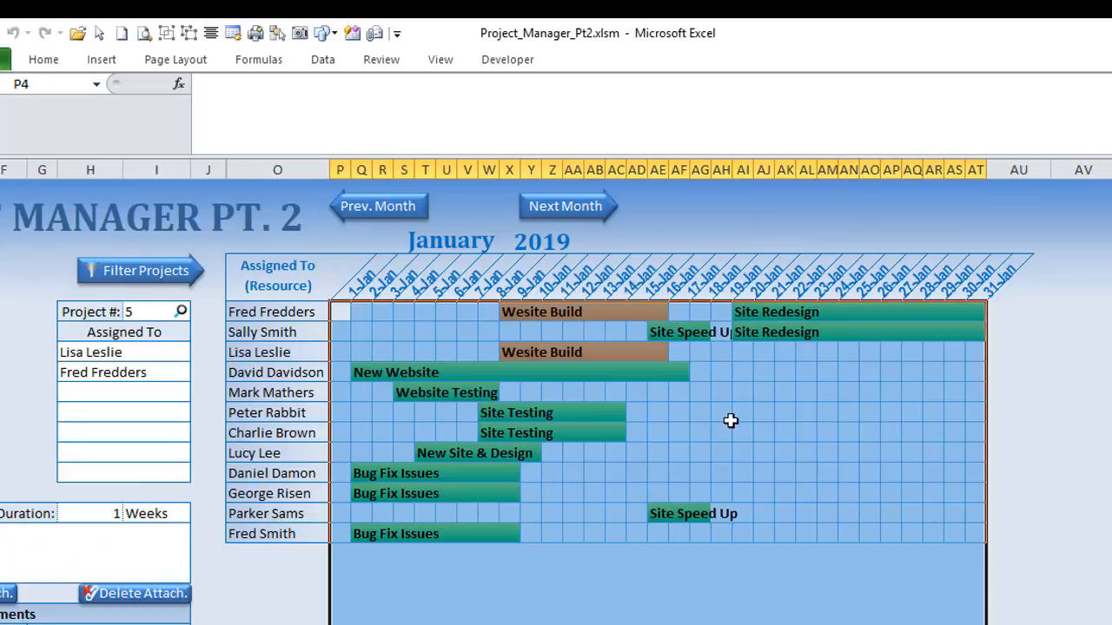
left_click(513, 309)
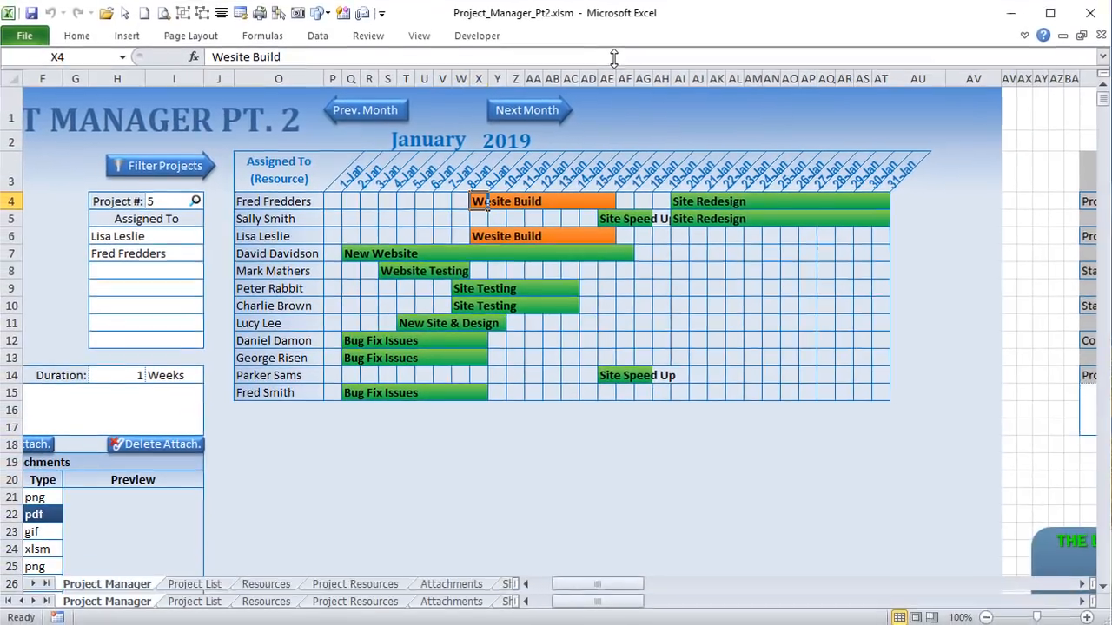
left_click(479, 36)
Step: Read the ProjSched_Load macro in the ScheduleMacs module of the VBA editor, then return to Excel
left_click(21, 77)
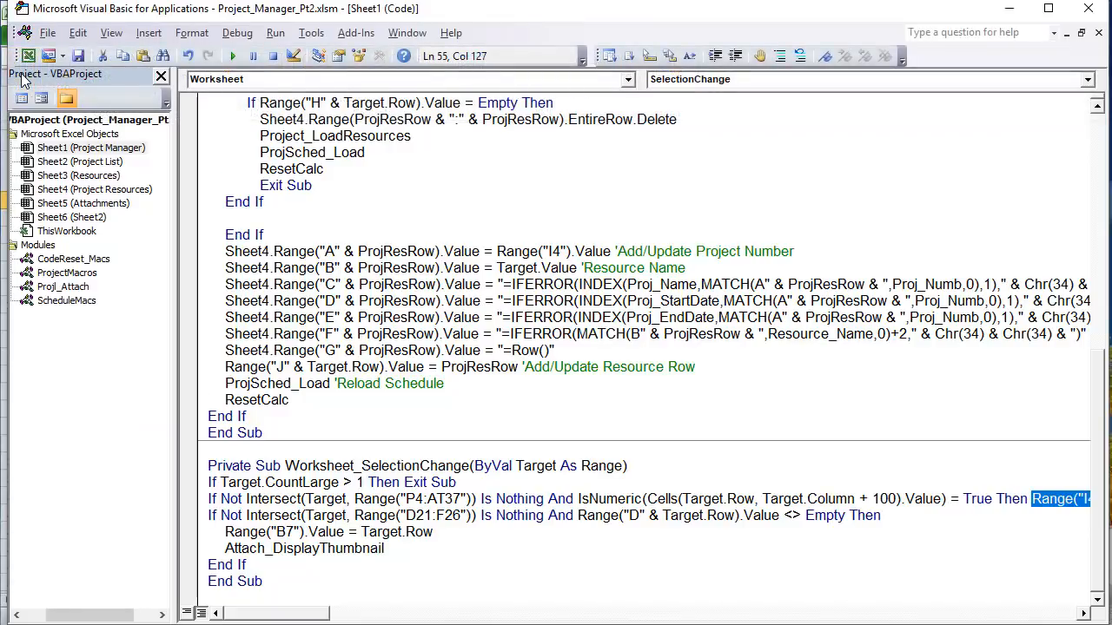
double_click(68, 301)
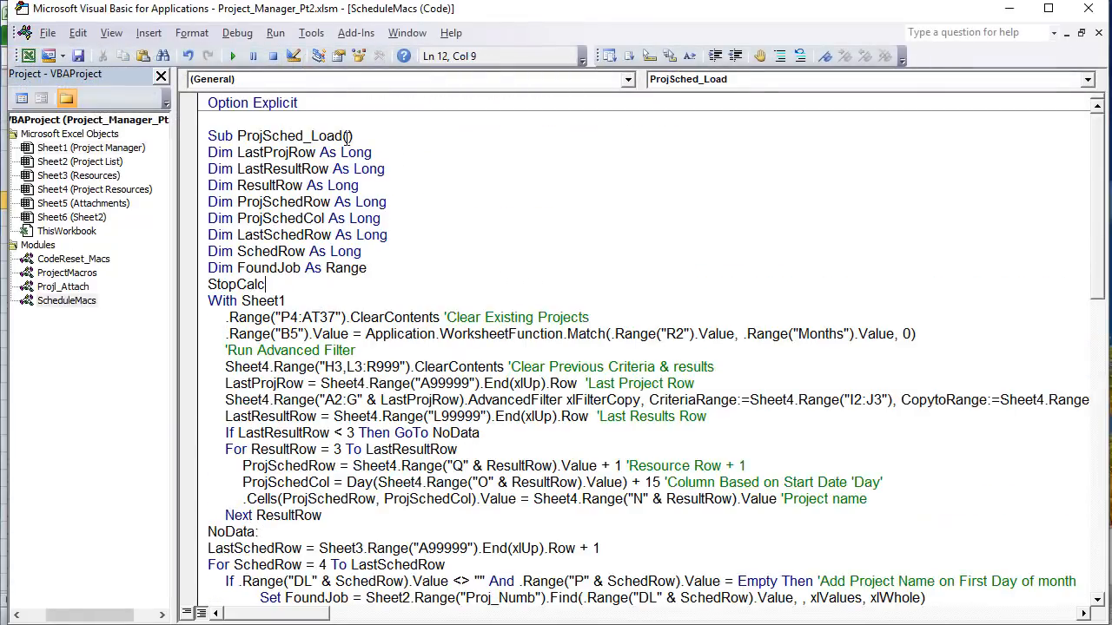
left_click_drag(347, 137, 239, 130)
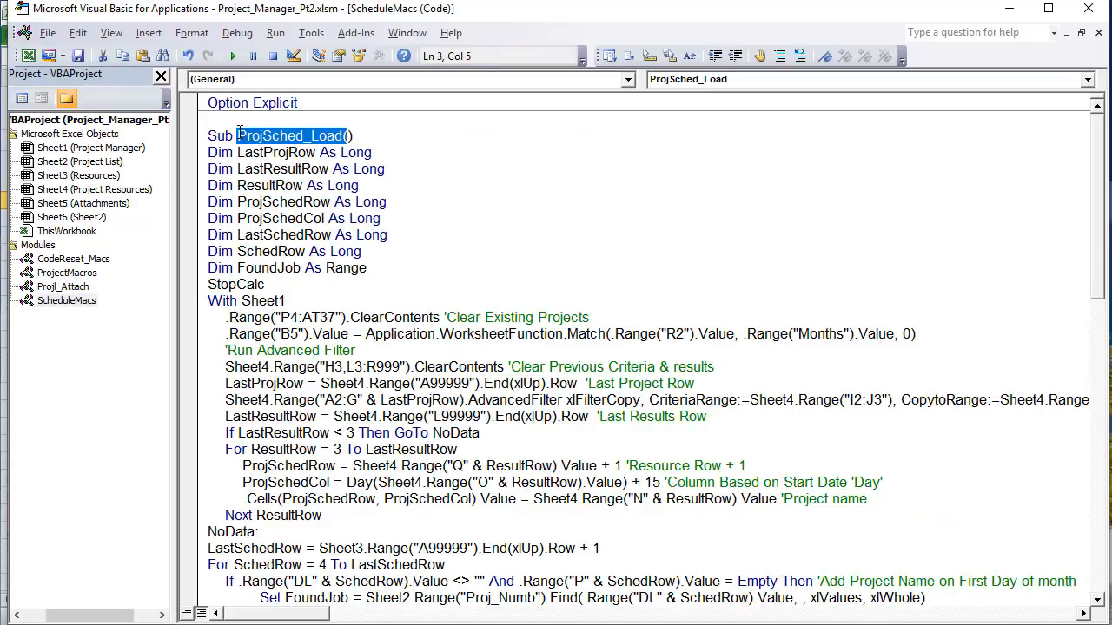
left_click(295, 206)
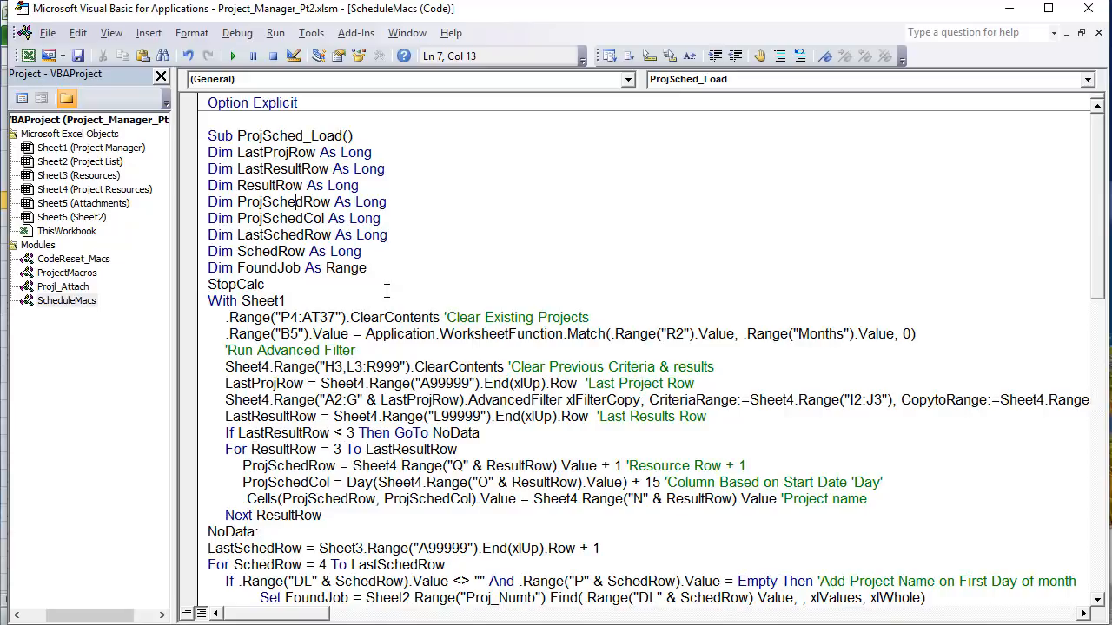
scroll(386, 282, "down", 2)
scroll(386, 282, "up", 2)
key("alt+F11")
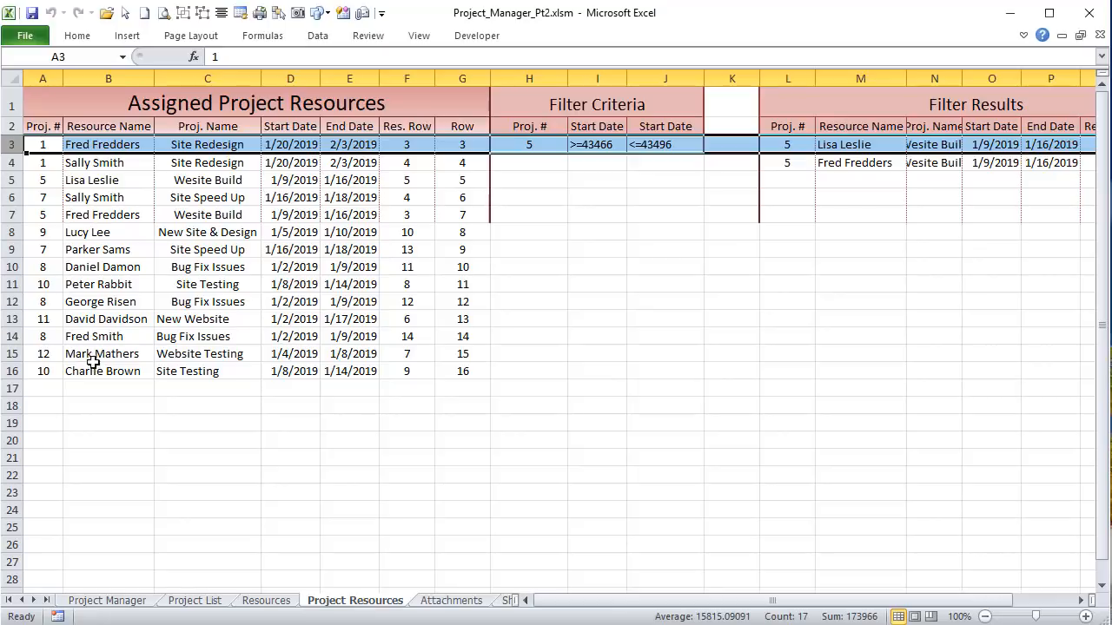
Step: Check the >= and <=EOMONTH start-date criteria in I3 and J3, then return to the Project Manager chart
left_click(599, 146)
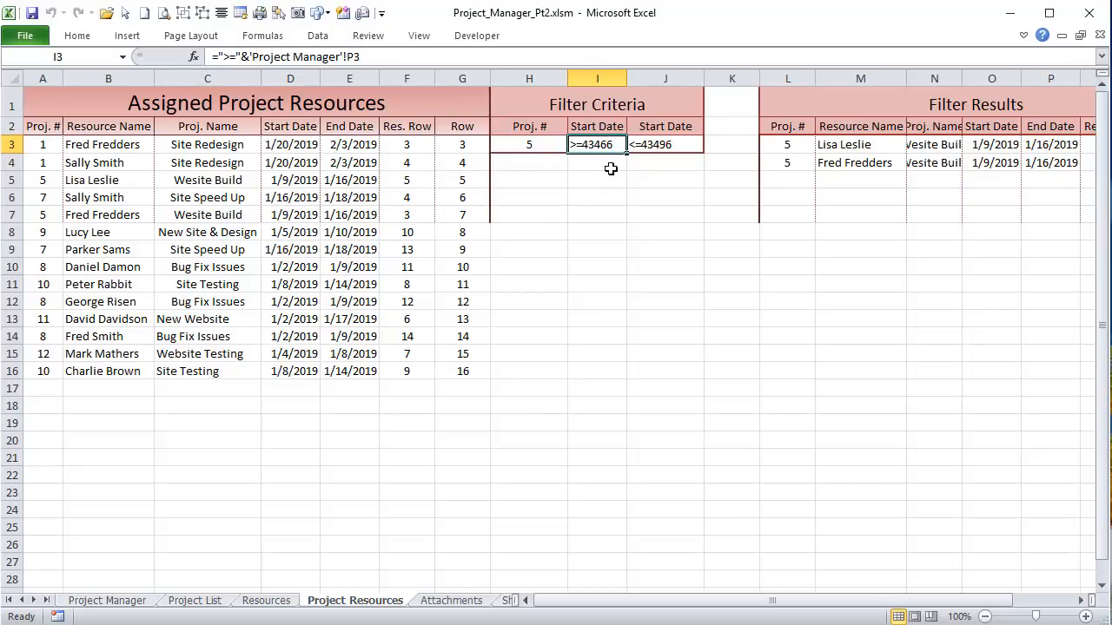
key("Right")
key("Up")
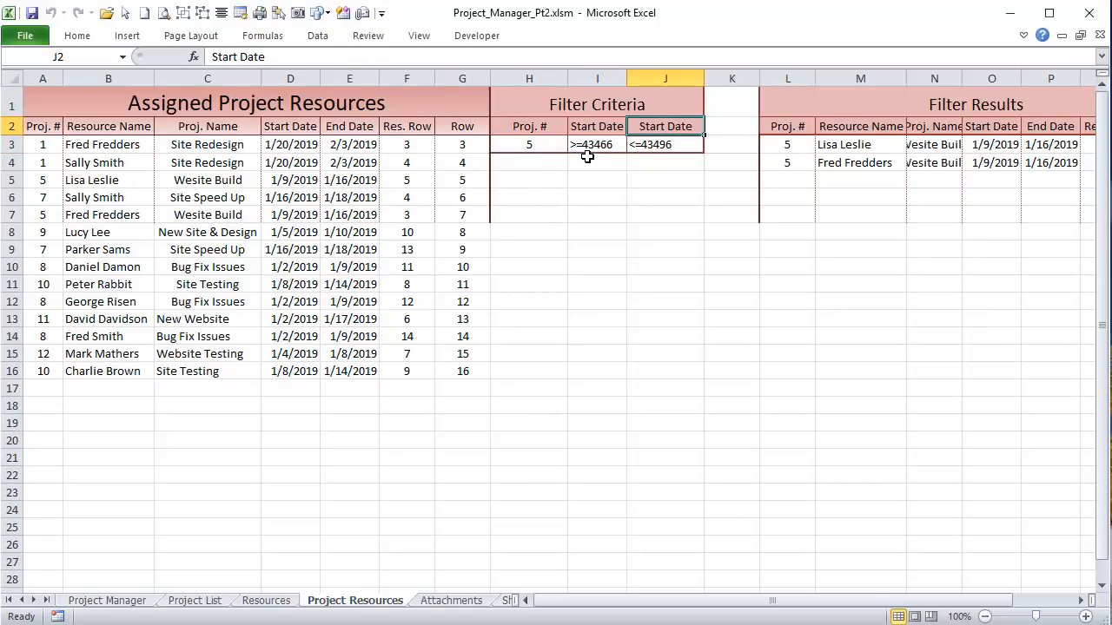
left_click(586, 145)
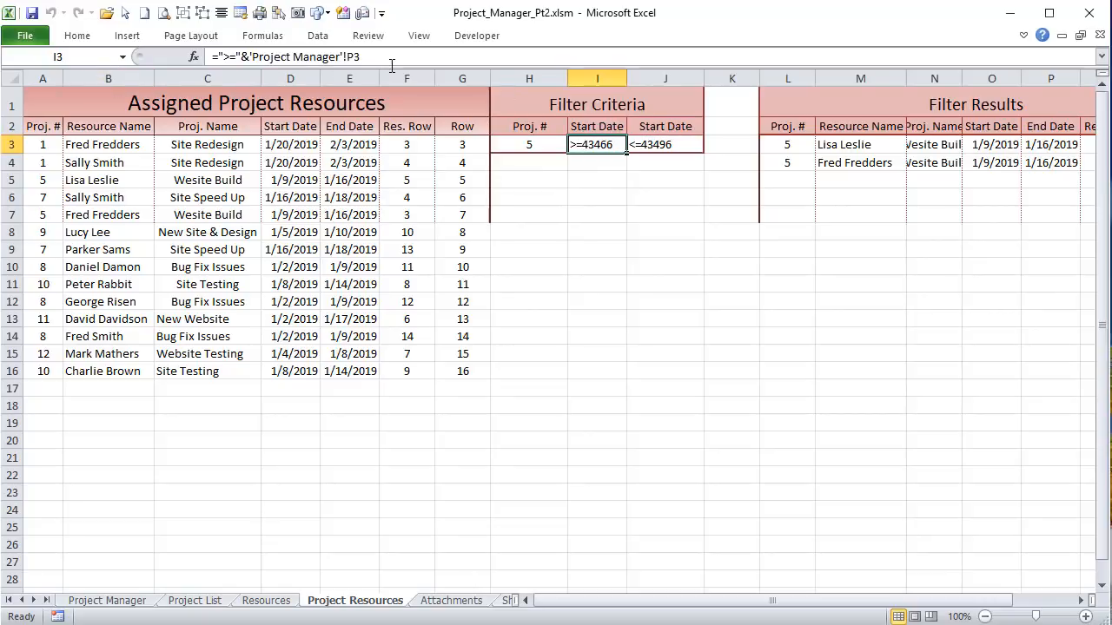
left_click(692, 144)
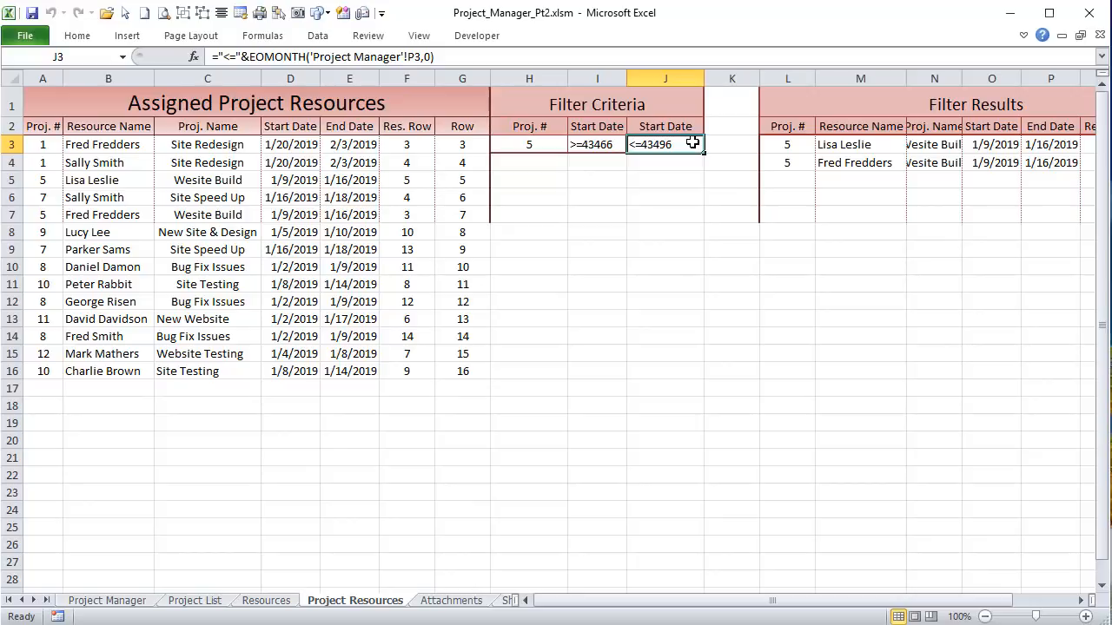
left_click(132, 602)
left_click(335, 181)
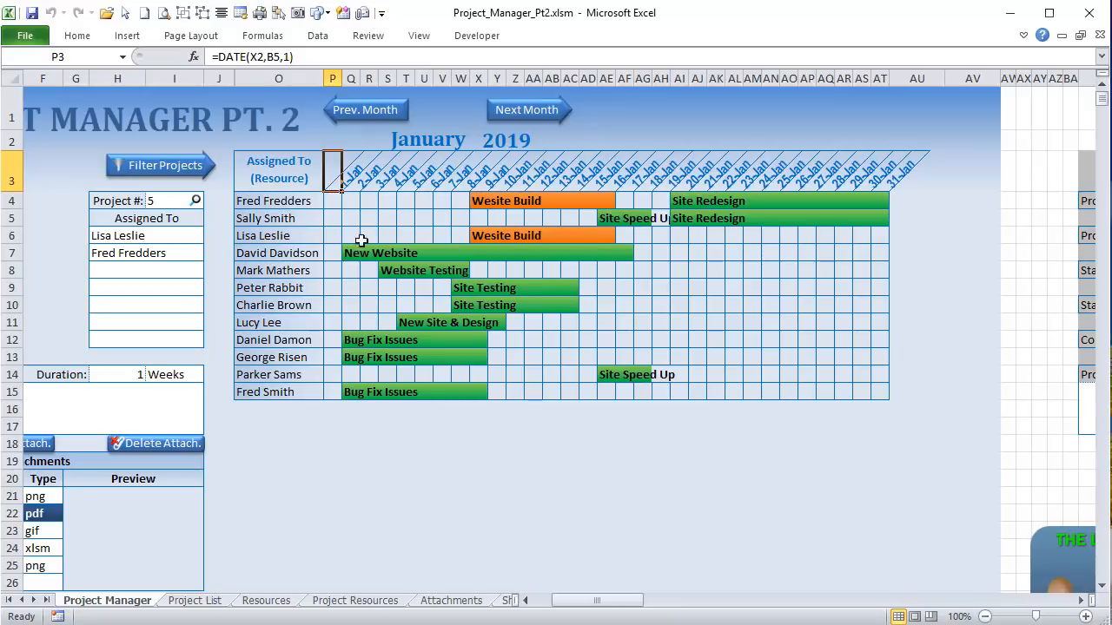
Step: Check the last header cell's month-end formula and Charlie Brown's chart row, then show Project Resources
left_click(880, 178)
left_click(880, 304)
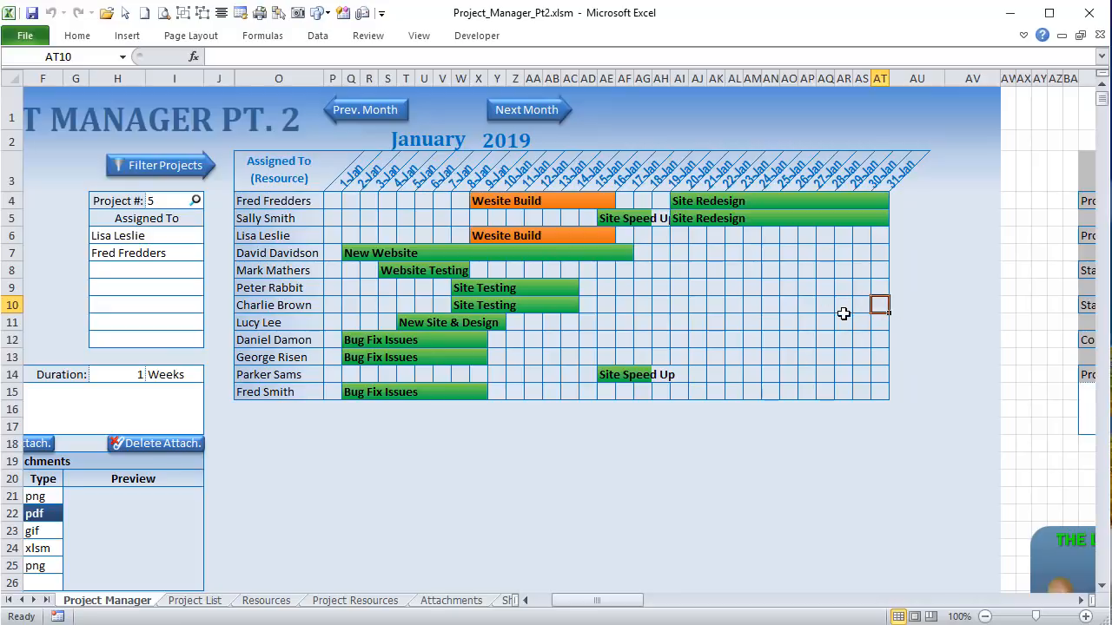
left_click_drag(322, 302, 875, 308)
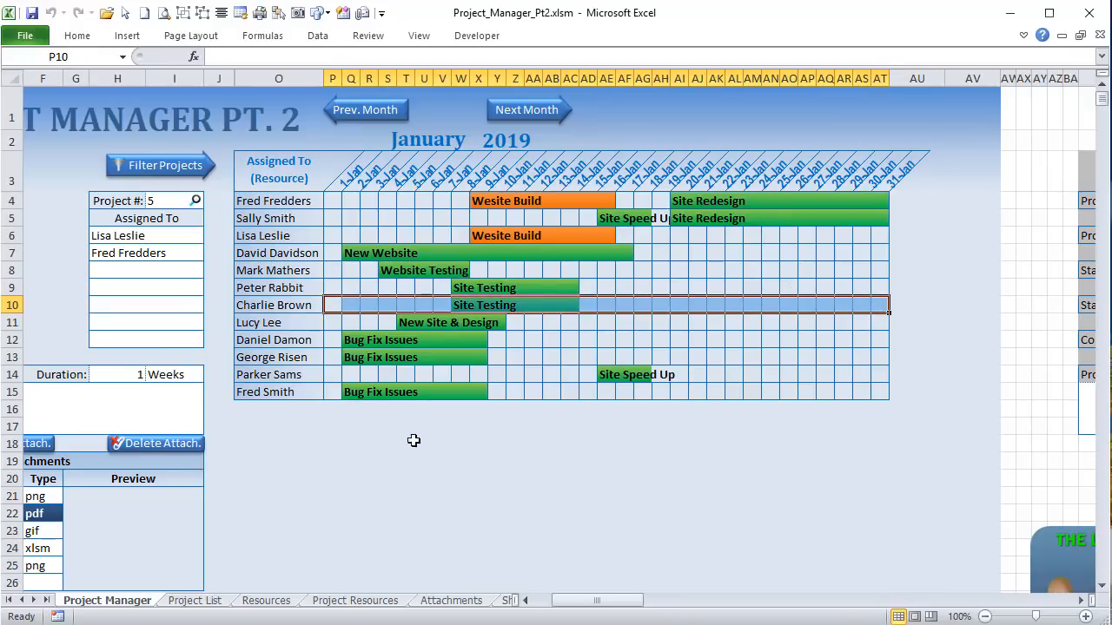
left_click(356, 601)
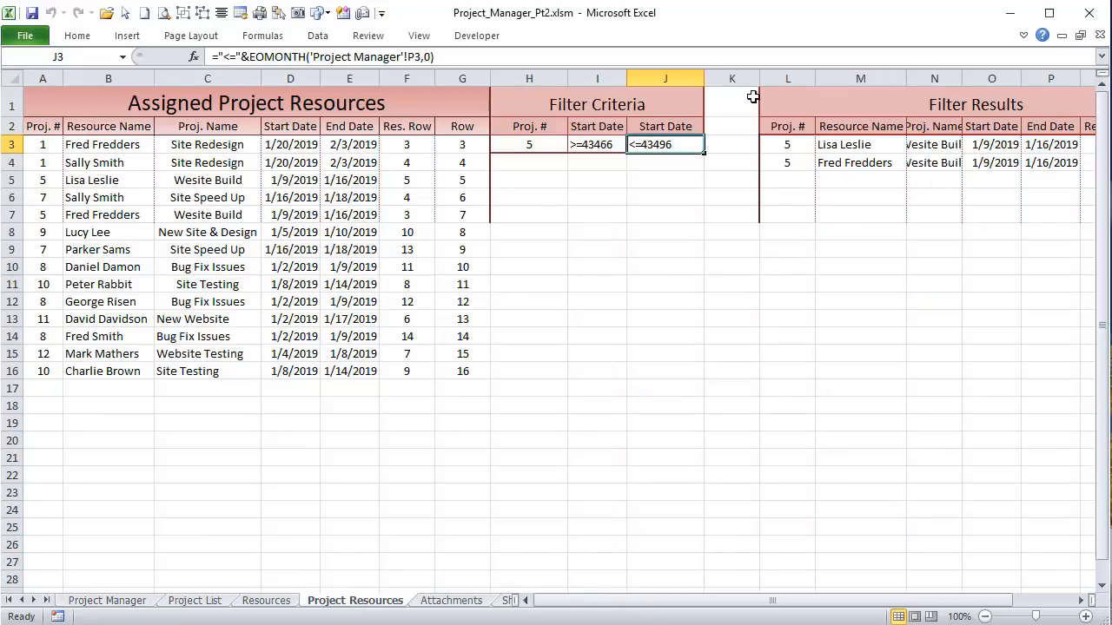
left_click(598, 142)
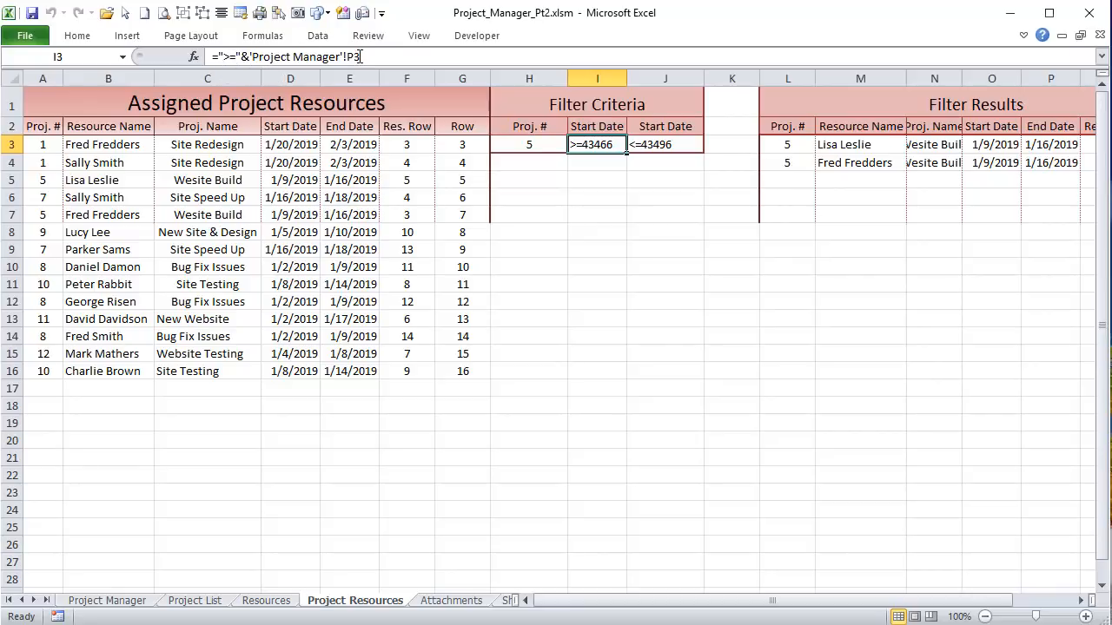
left_click_drag(360, 57, 252, 57)
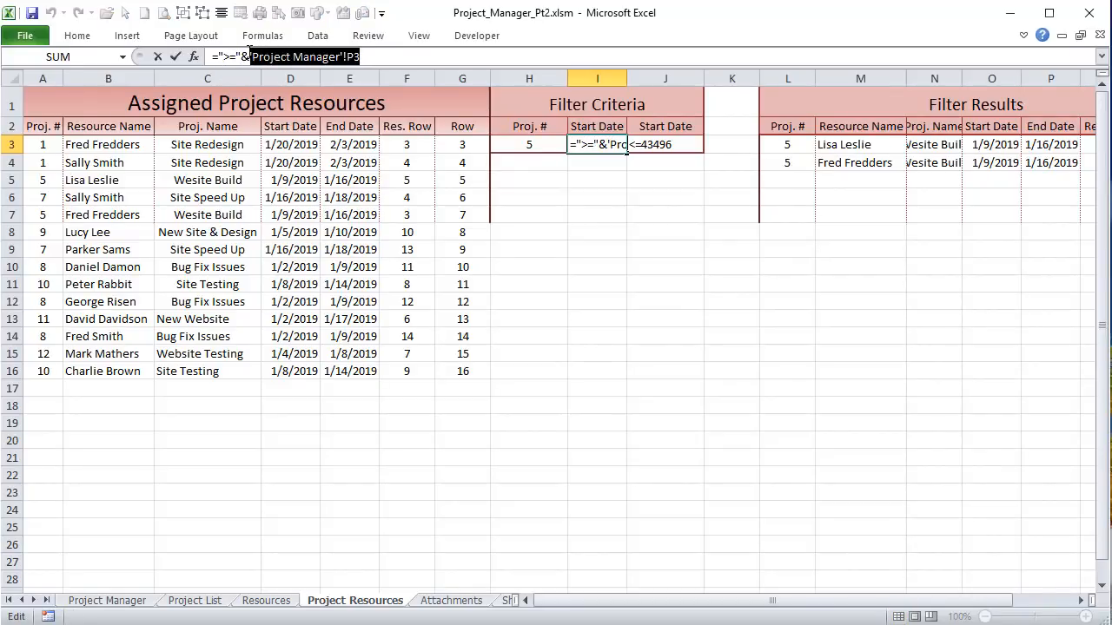
key("Tab")
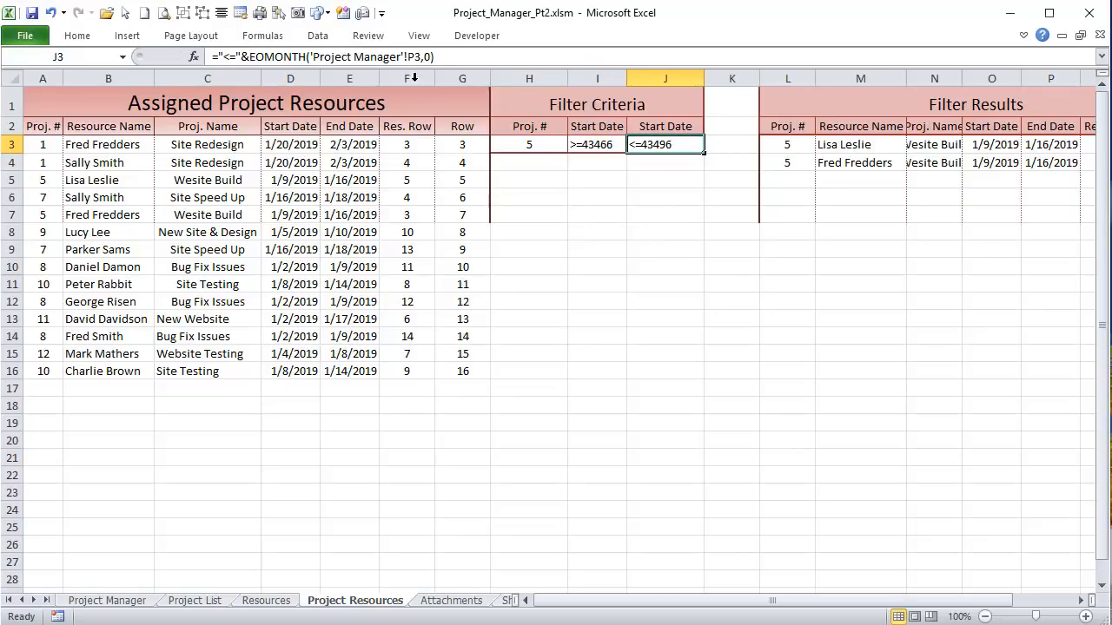
double_click(339, 57)
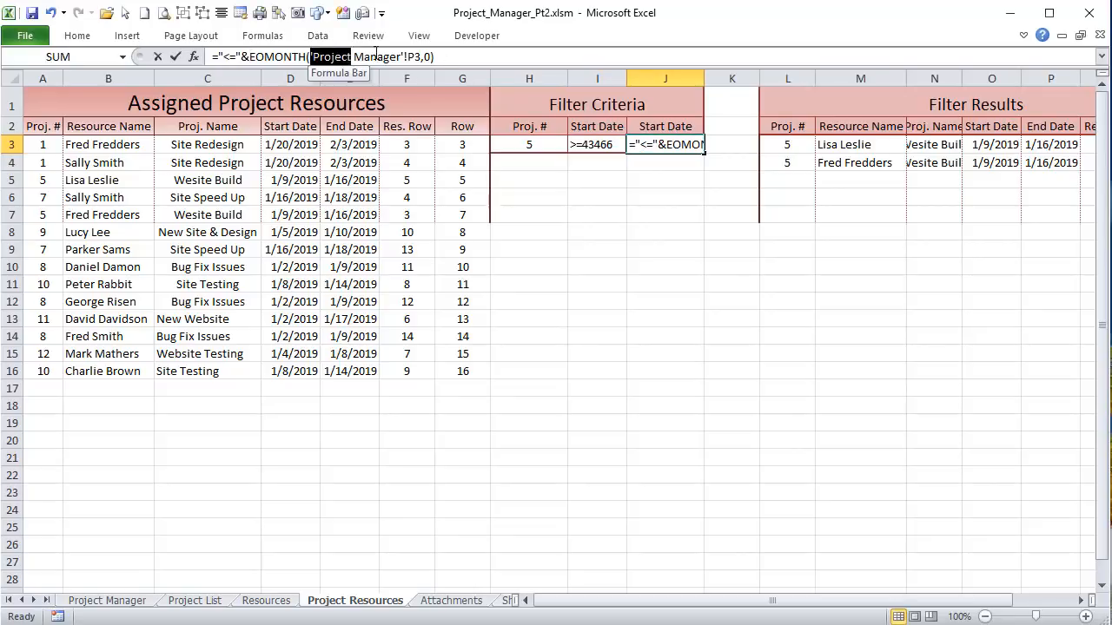
left_click_drag(378, 53, 422, 53)
left_click(420, 56)
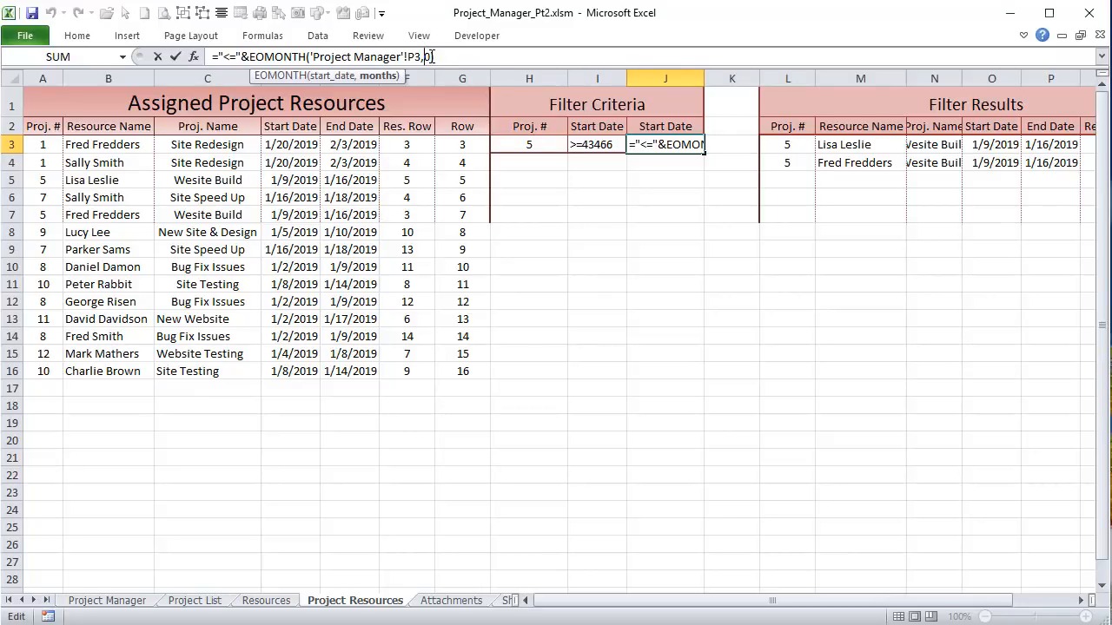
left_click_drag(434, 57, 323, 57)
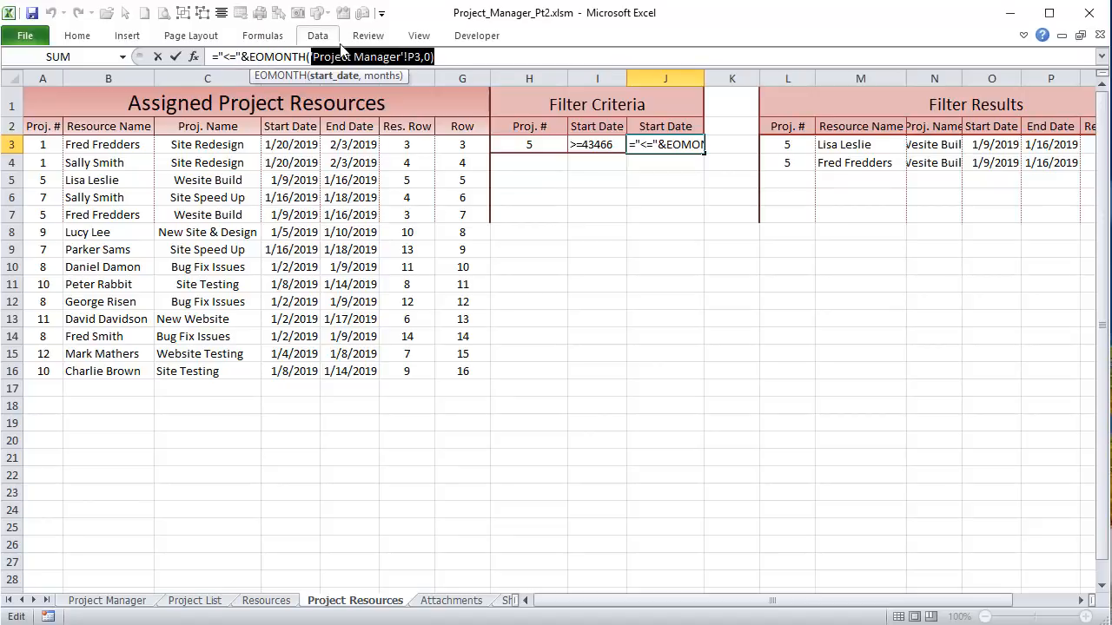
key("Return")
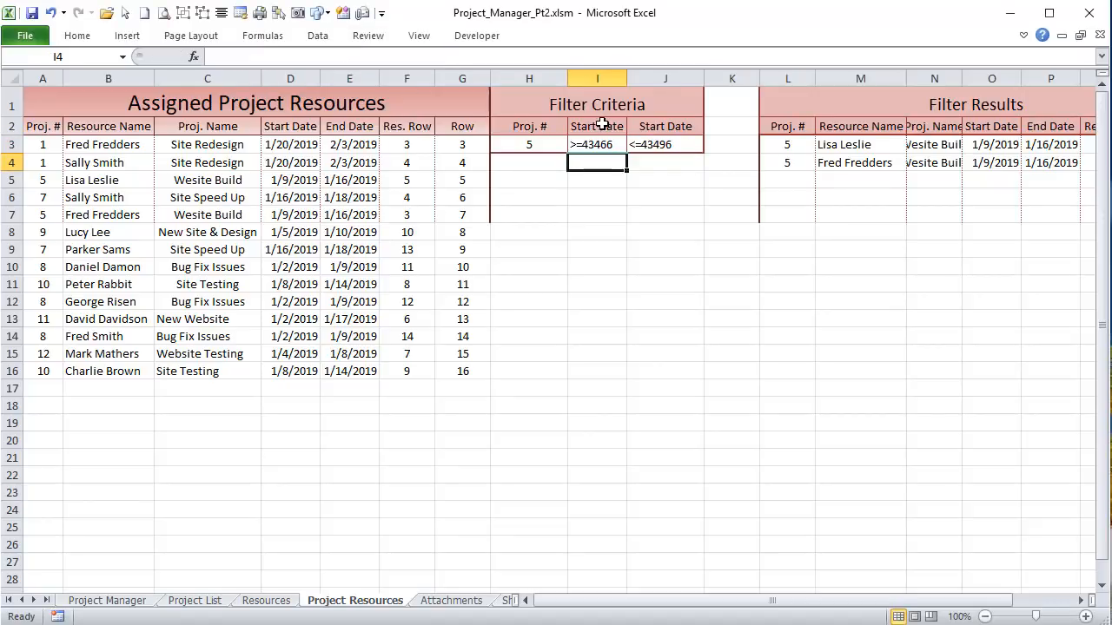
left_click_drag(598, 126, 664, 126)
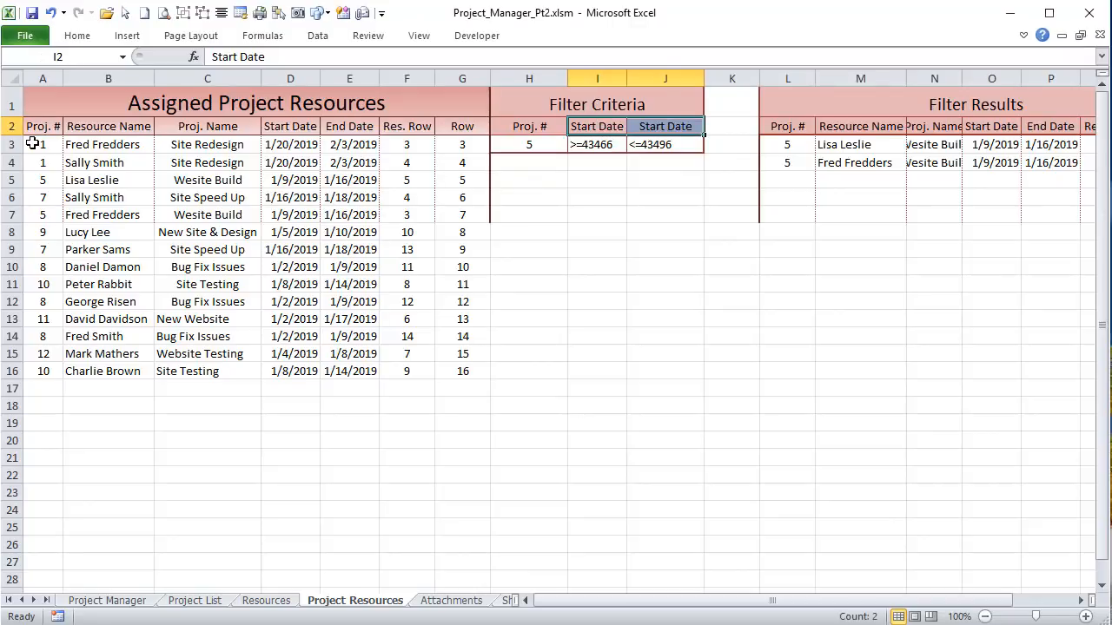
left_click_drag(32, 144, 449, 374)
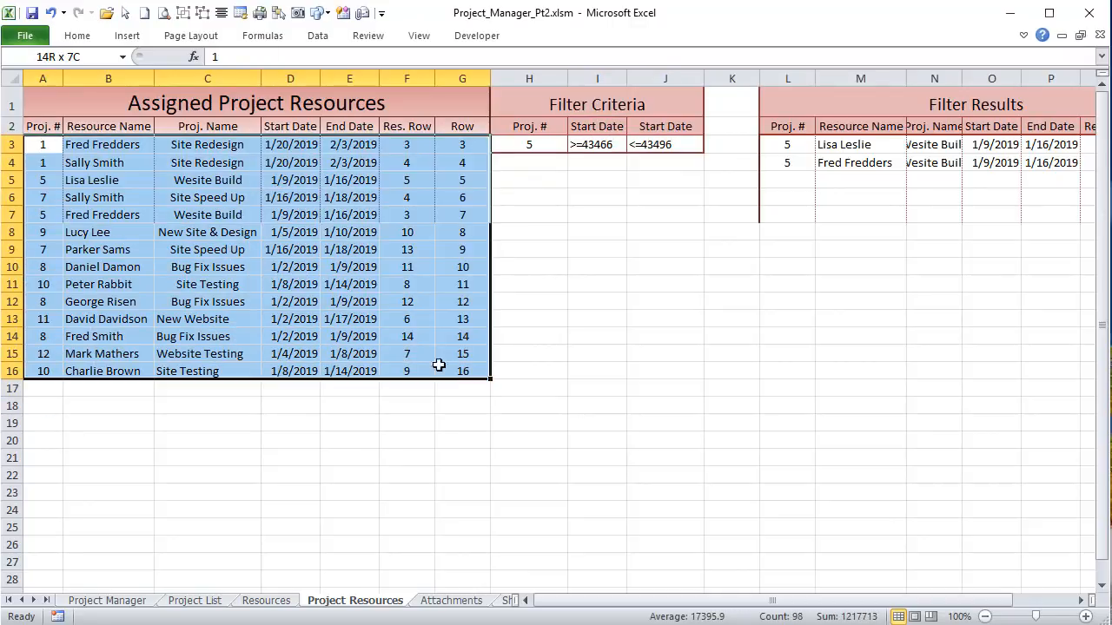
left_click_drag(298, 130, 293, 370)
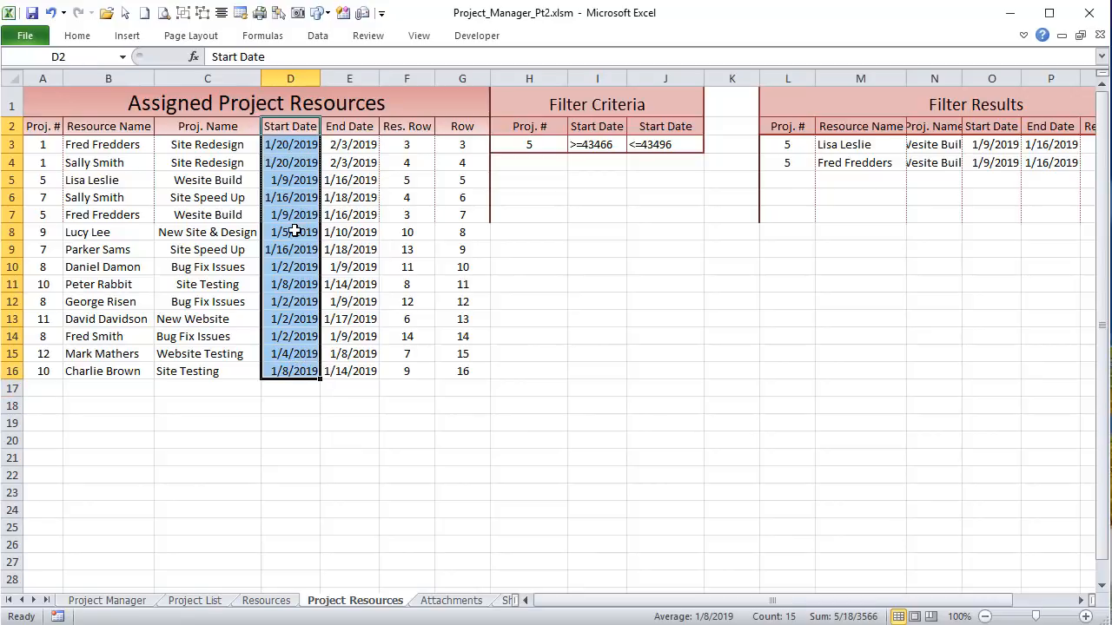
left_click_drag(584, 164, 646, 159)
left_click(795, 149)
left_click_drag(796, 149, 904, 165)
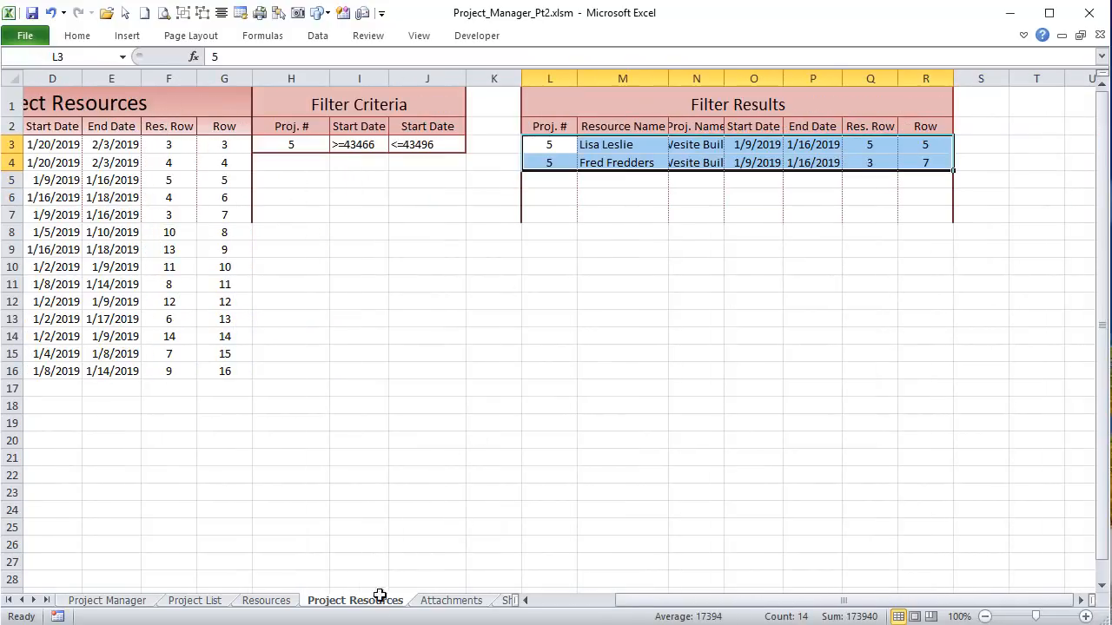
left_click(292, 144)
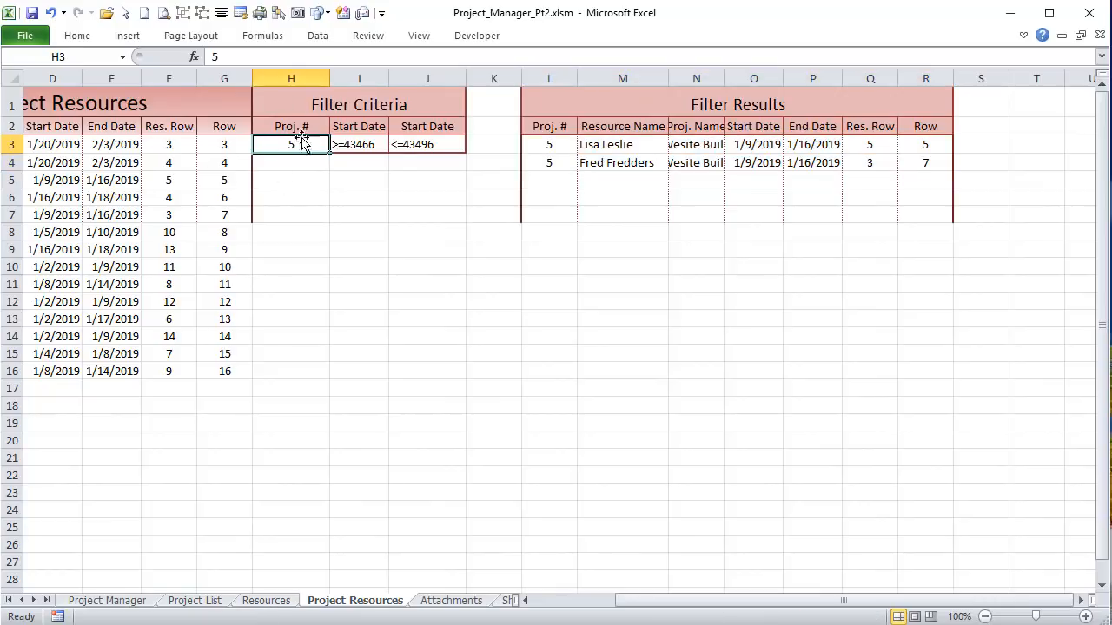
left_click_drag(356, 126, 432, 136)
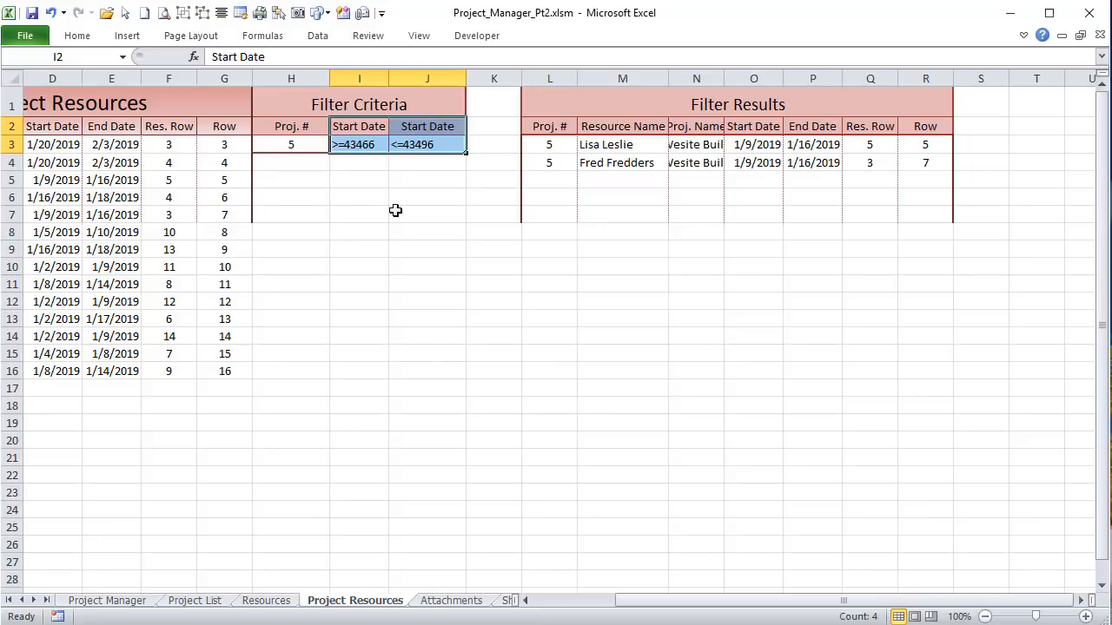
left_click_drag(259, 127, 420, 144)
Step: Move the Gantt chart back to December 2018 and forward to January 2019, then view the Resources and Project Resources sheets
left_click(95, 601)
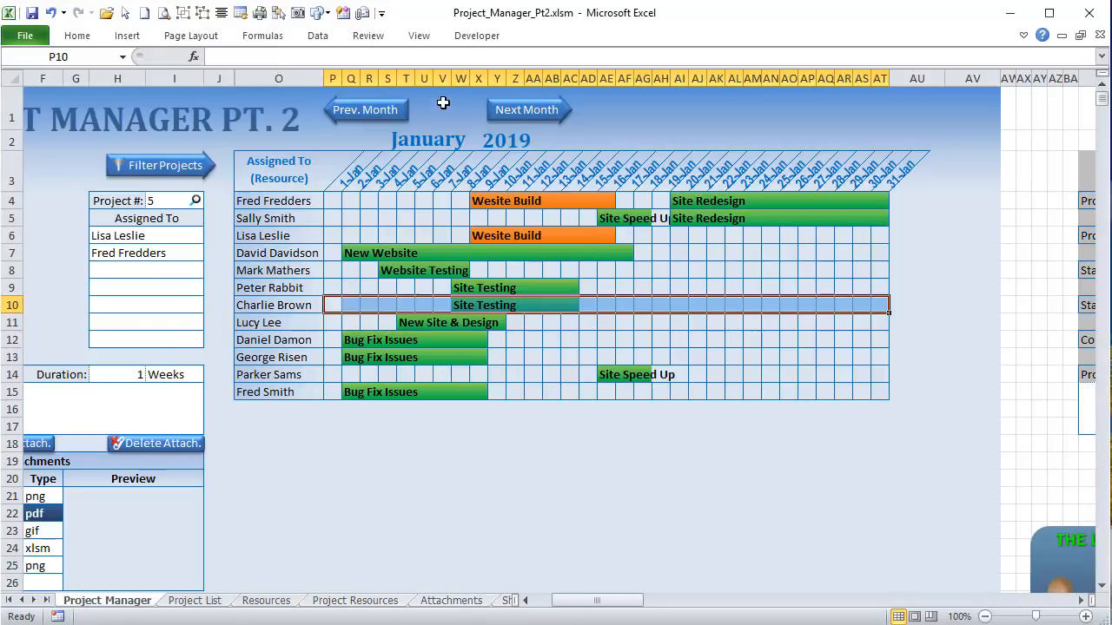
left_click(371, 109)
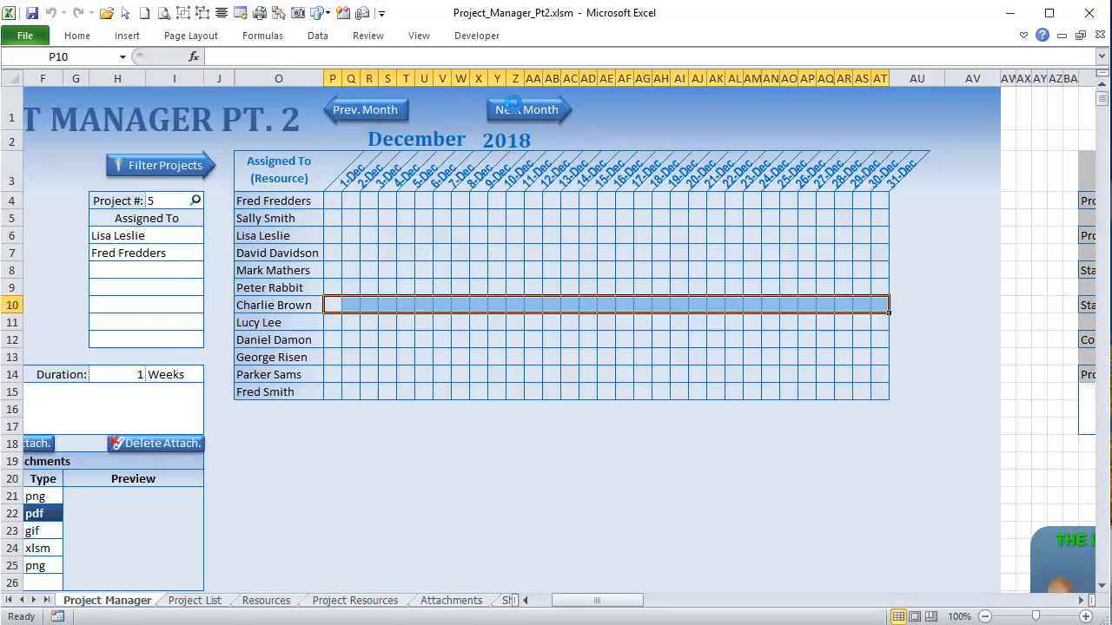
left_click(512, 104)
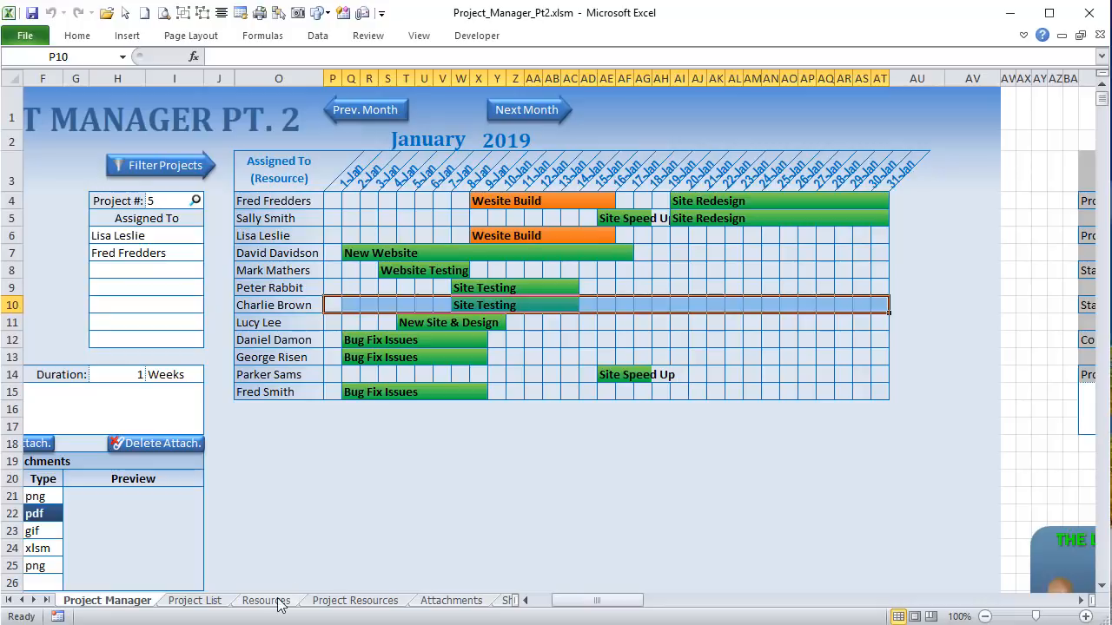
left_click(277, 601)
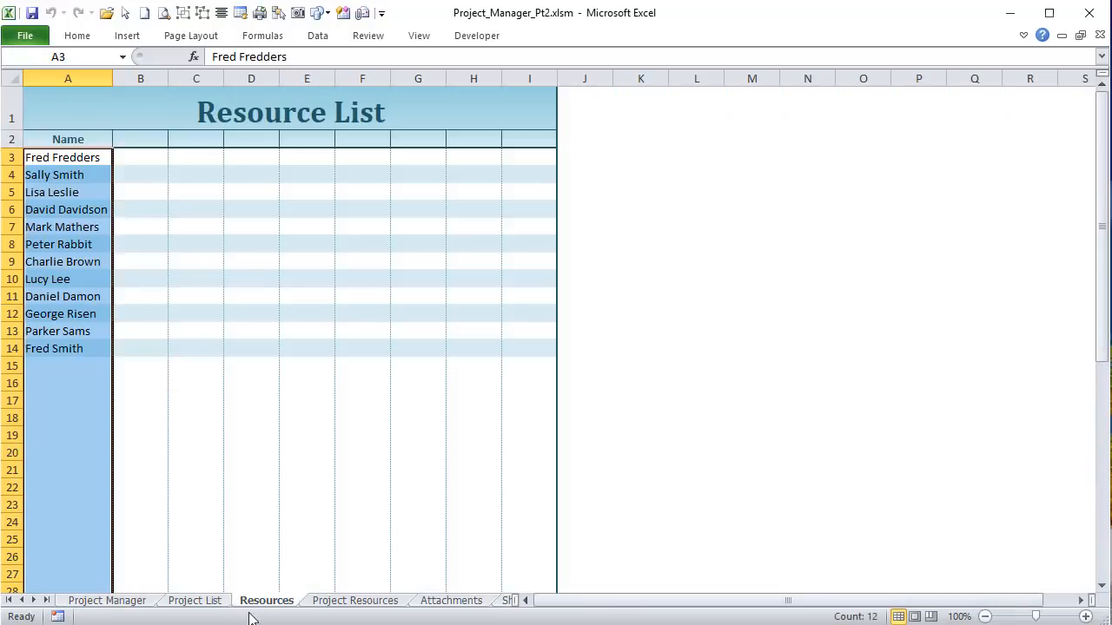
left_click(353, 601)
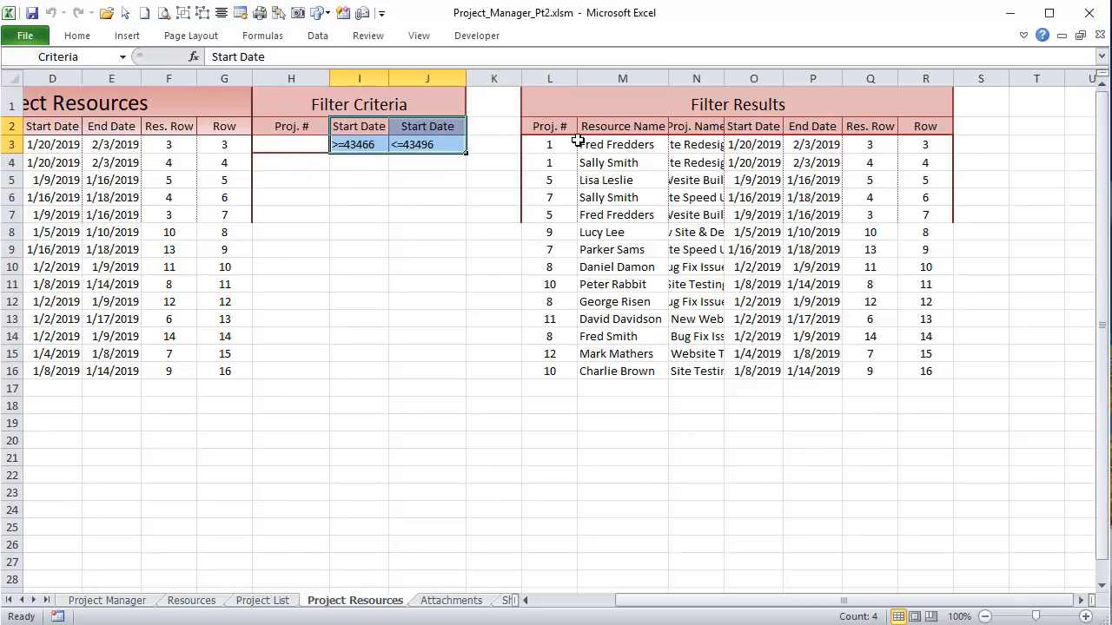
left_click_drag(553, 145, 926, 375)
left_click(754, 144)
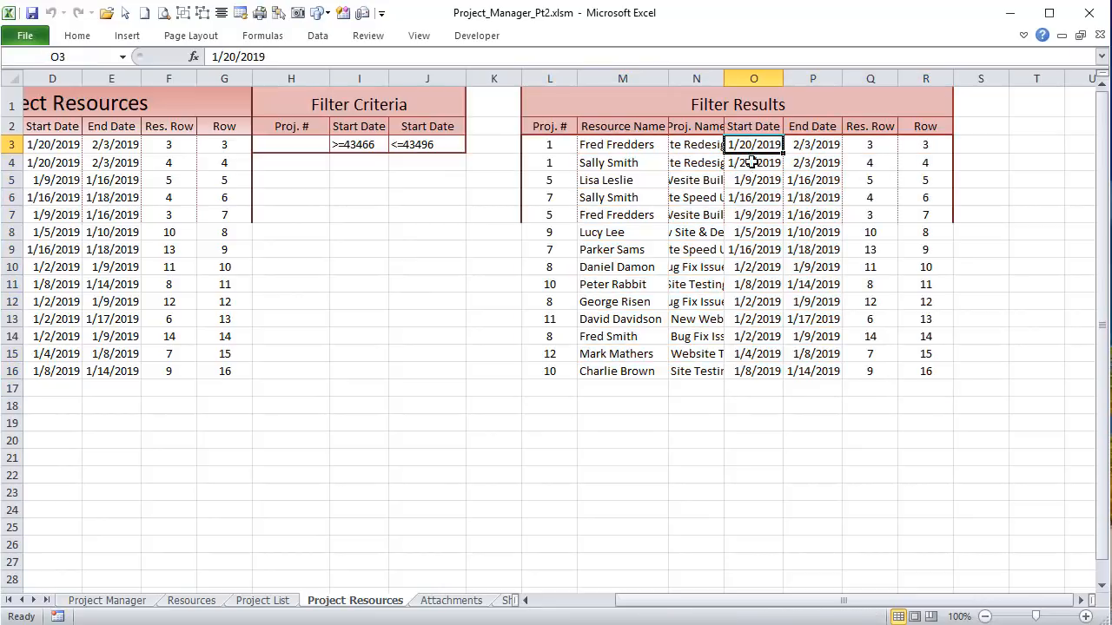
left_click_drag(752, 162, 750, 365)
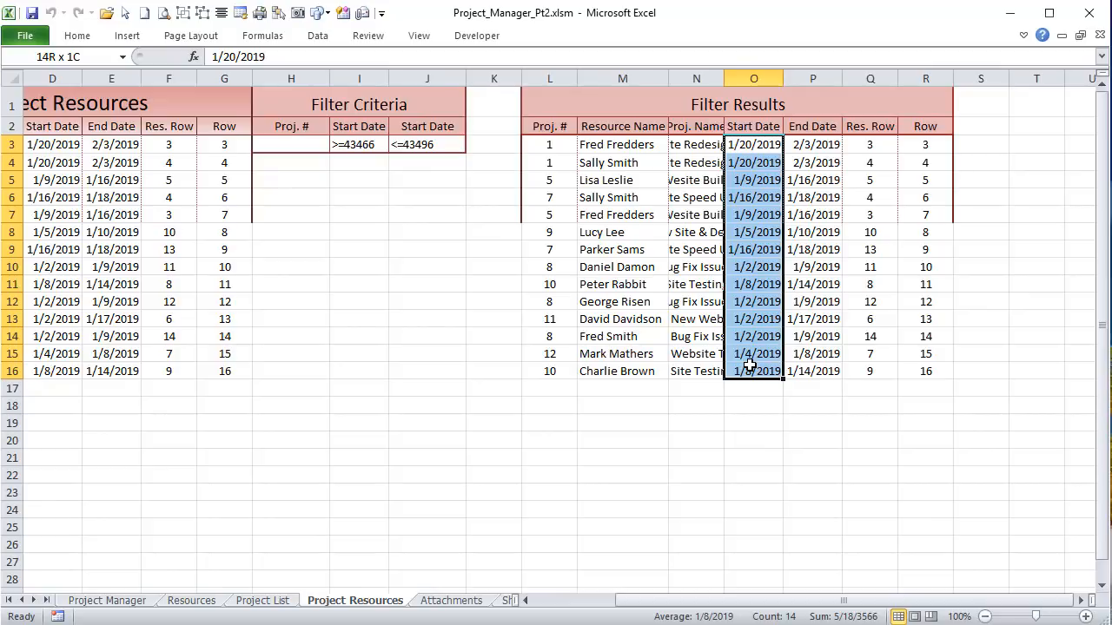
left_click_drag(749, 365, 750, 365)
left_click(562, 145)
left_click_drag(561, 144, 881, 339)
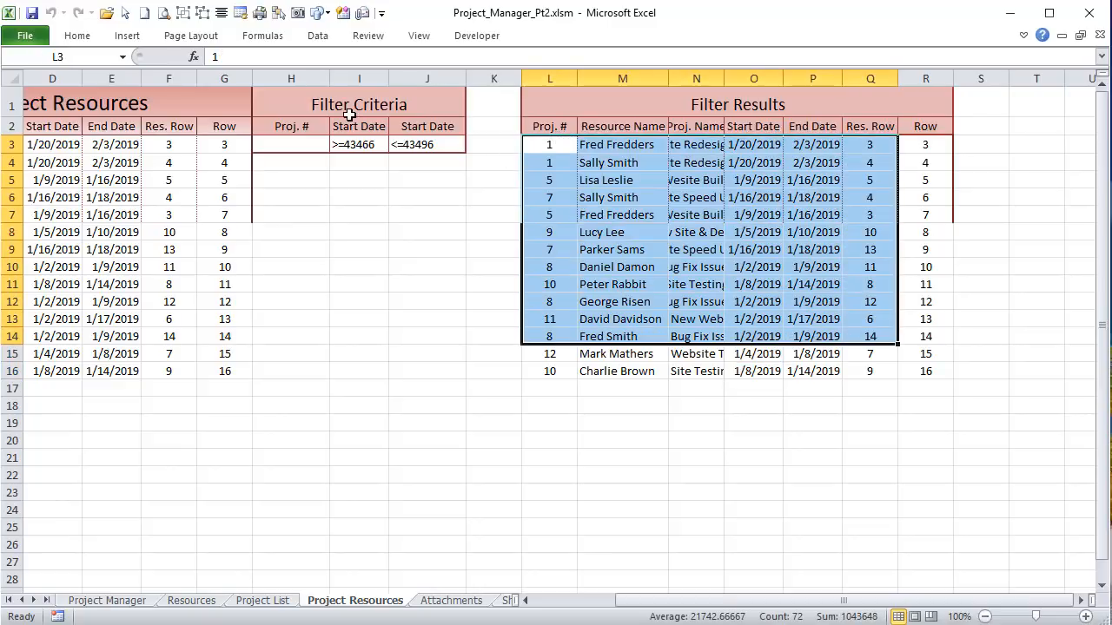
left_click_drag(349, 113, 452, 144)
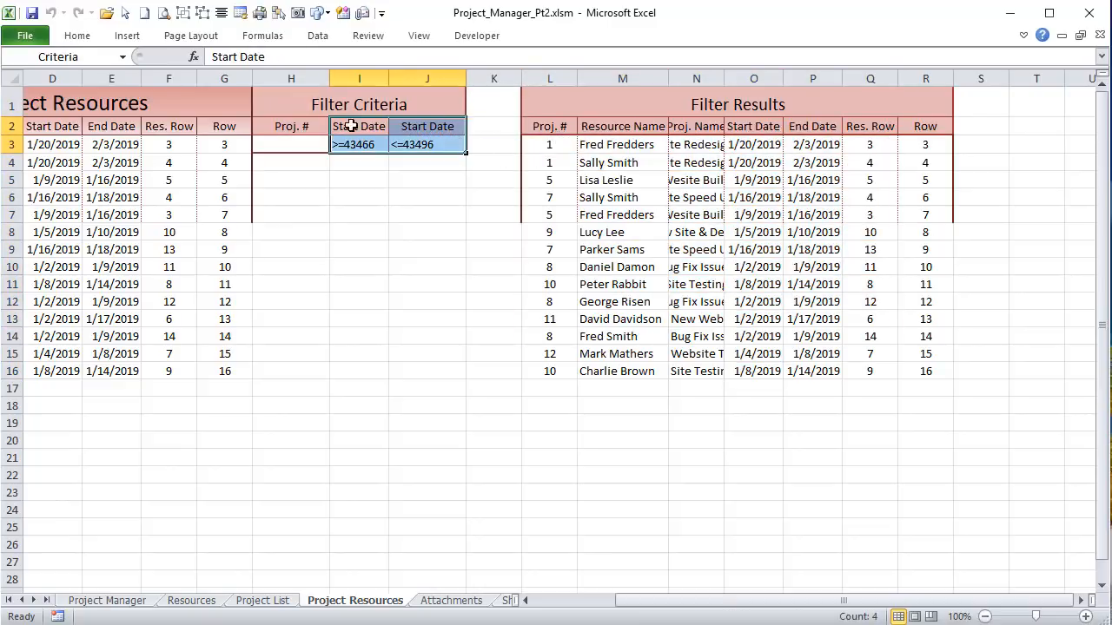
left_click(355, 144)
left_click(417, 144)
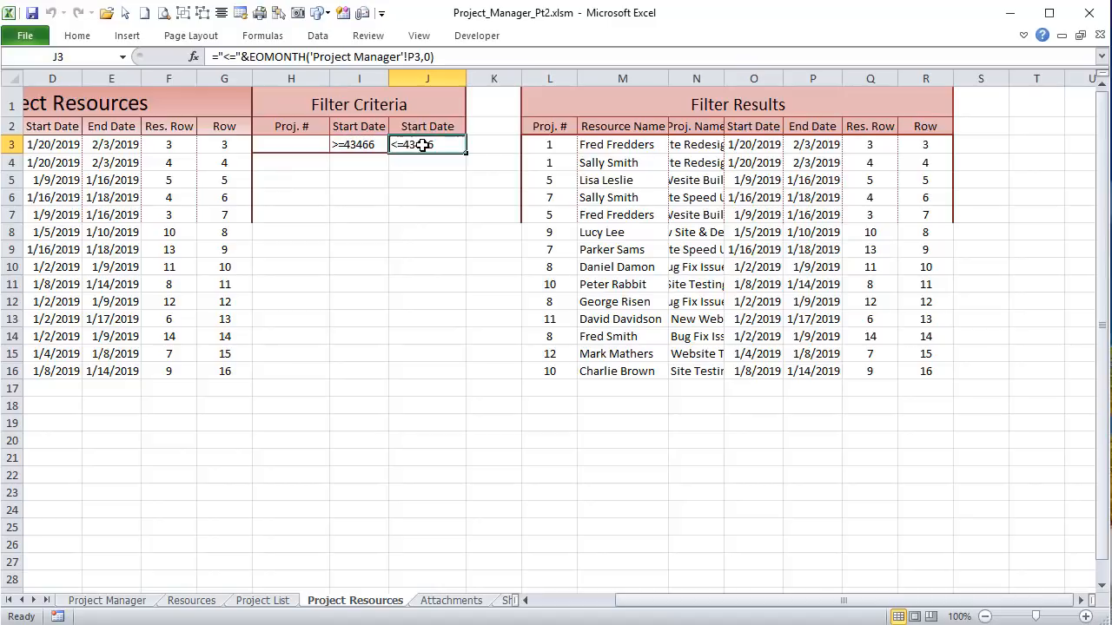
left_click(350, 139)
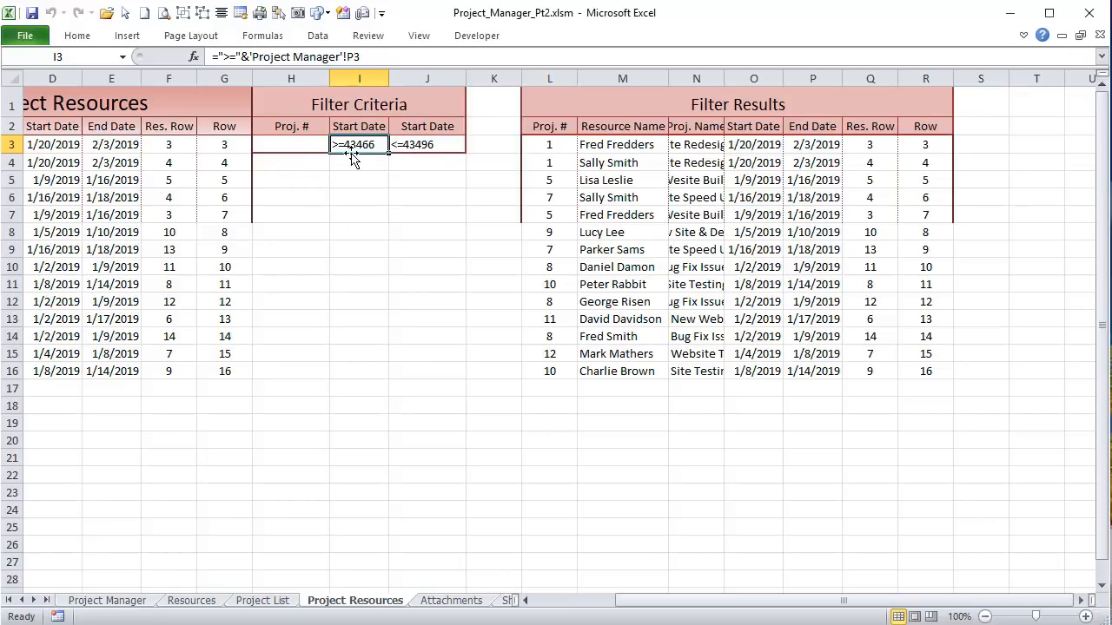
Step: Review the start-date criteria formulas in I3 and J3
left_click(419, 146)
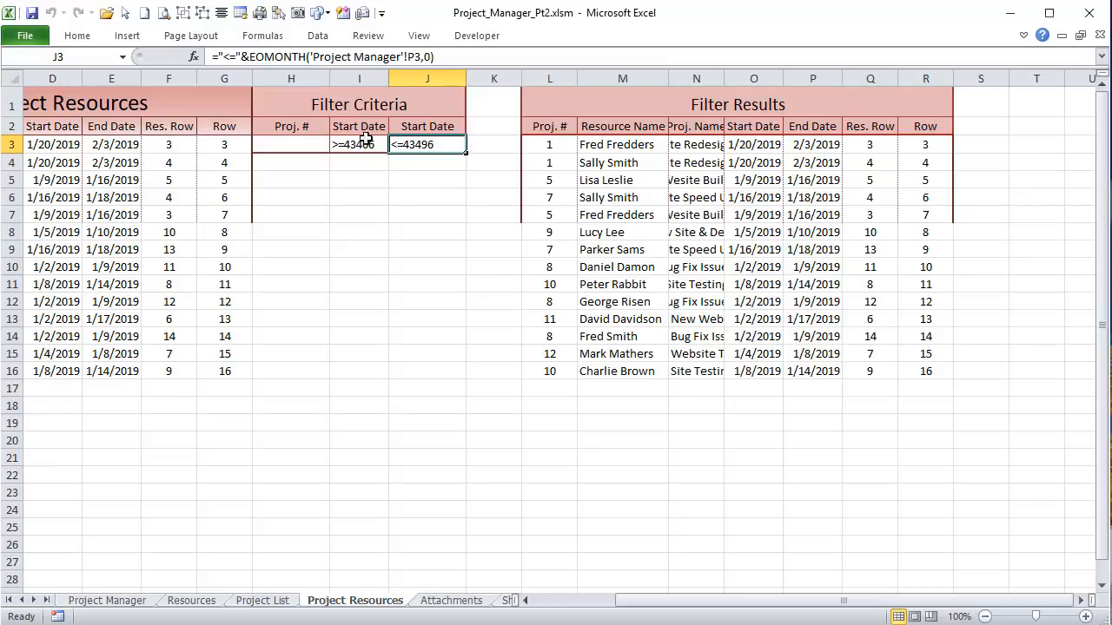
left_click(361, 146)
left_click(433, 139)
Step: Autofit the Filter Results Proj. Name column, check O3's start date, and return to Project Manager
left_click_drag(542, 150, 927, 365)
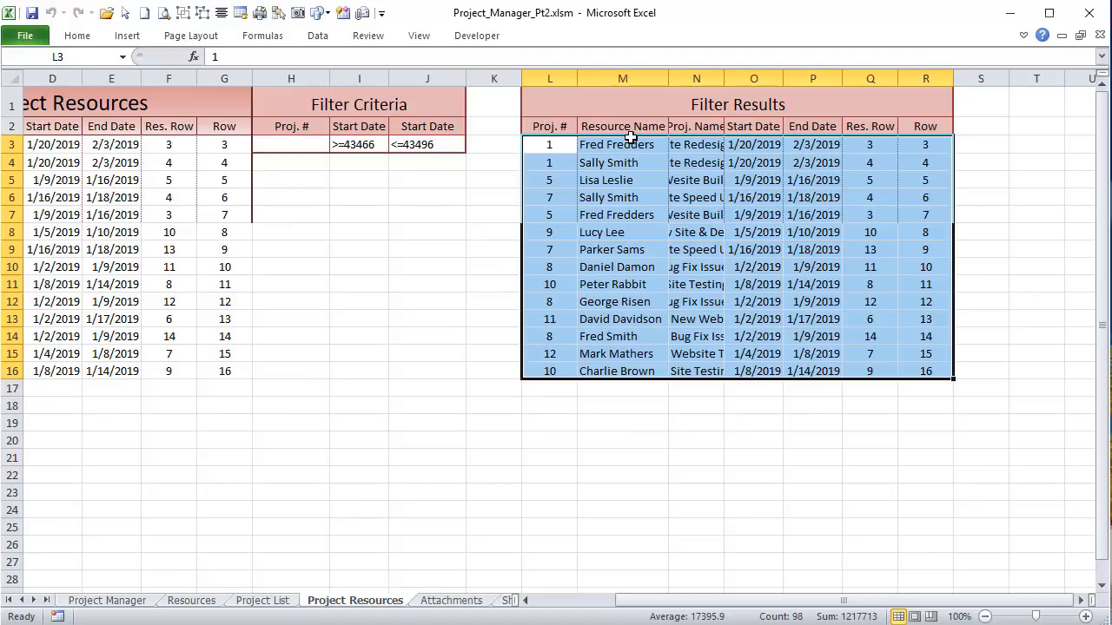
double_click(724, 79)
left_click_drag(732, 144, 734, 367)
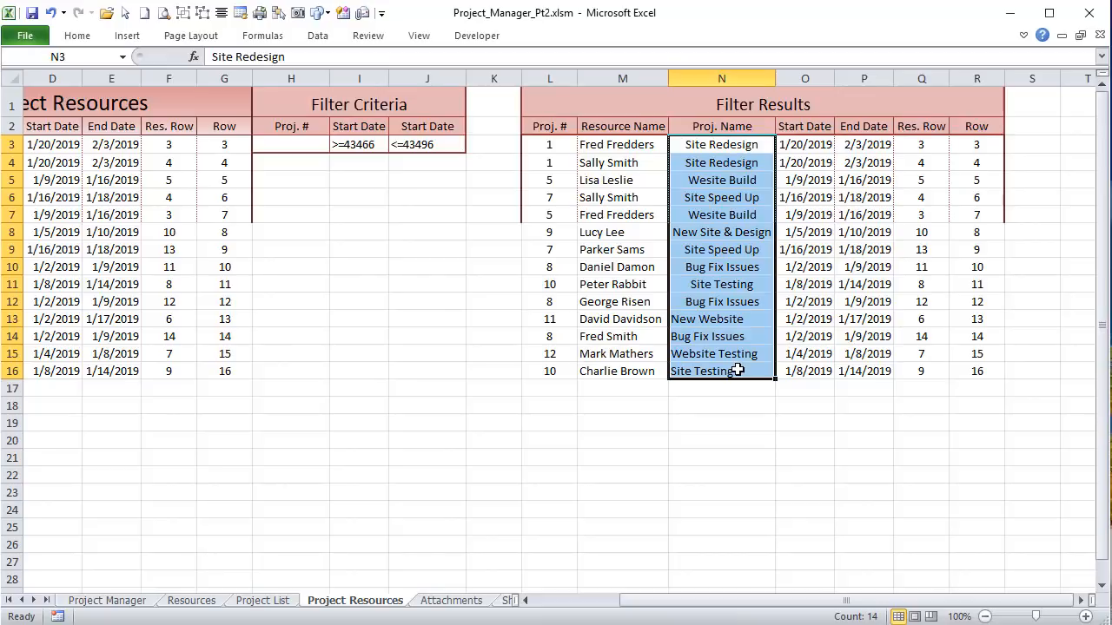
left_click(732, 143)
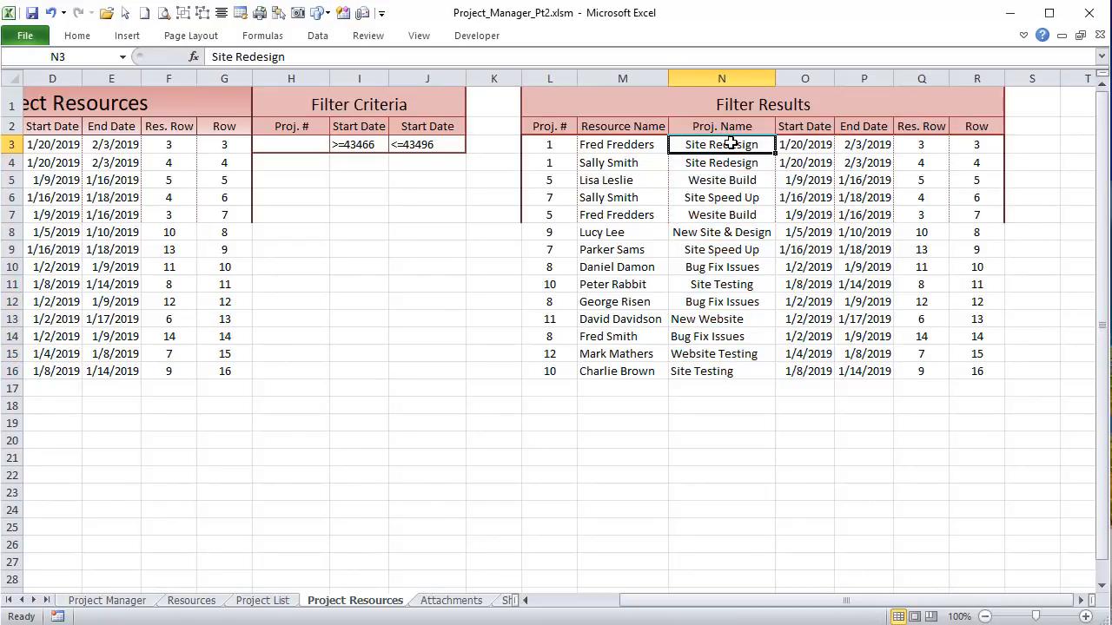
left_click(816, 152)
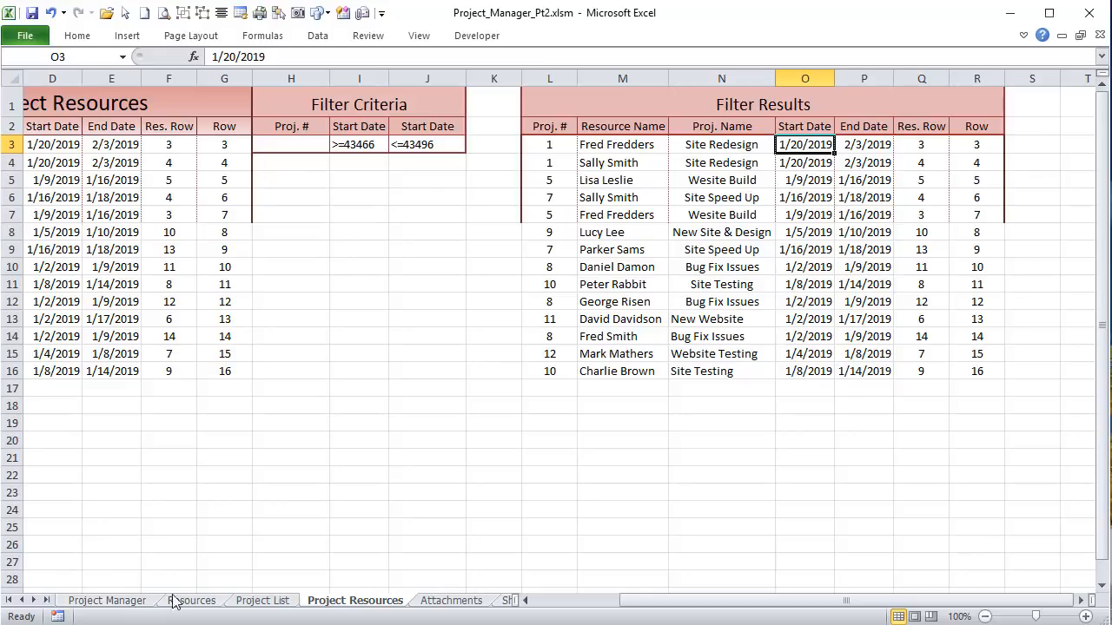
left_click(109, 601)
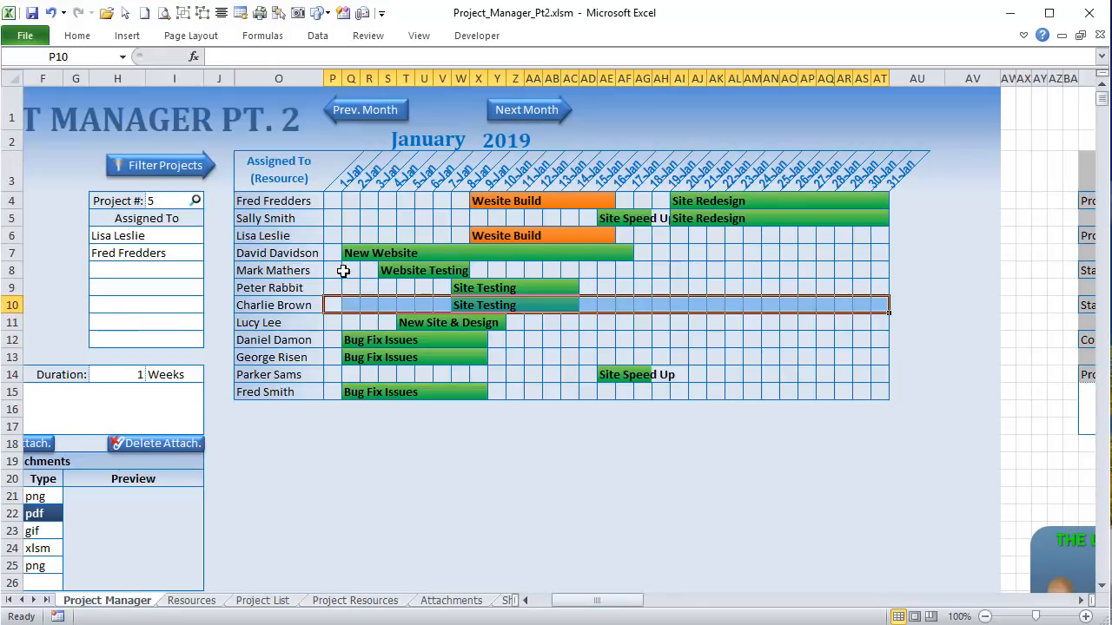
left_click(680, 142)
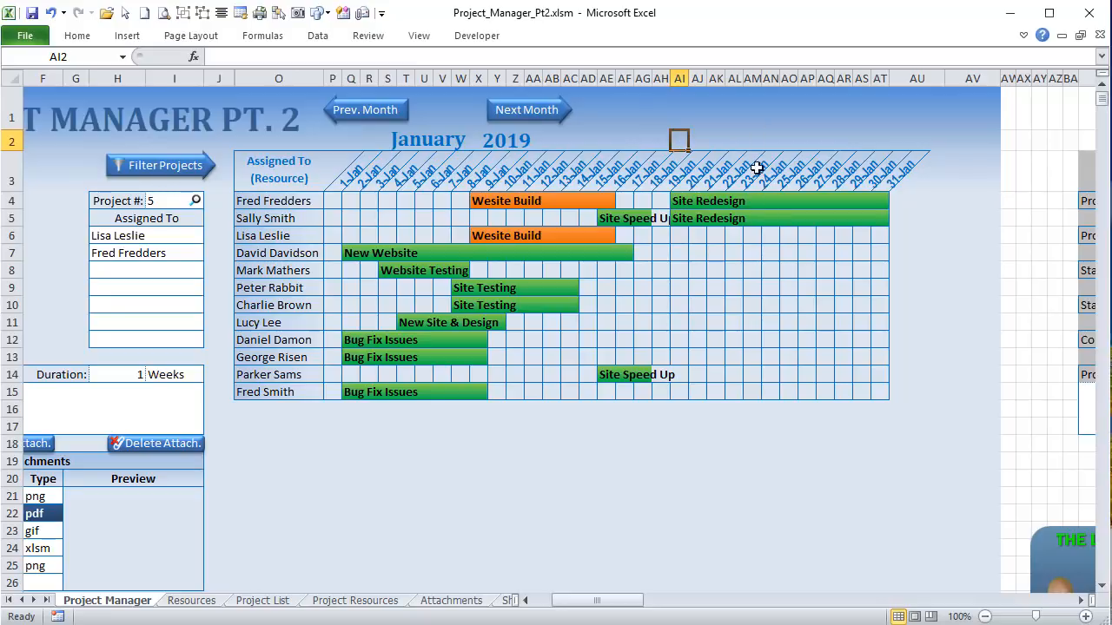
type("=COLUMN()")
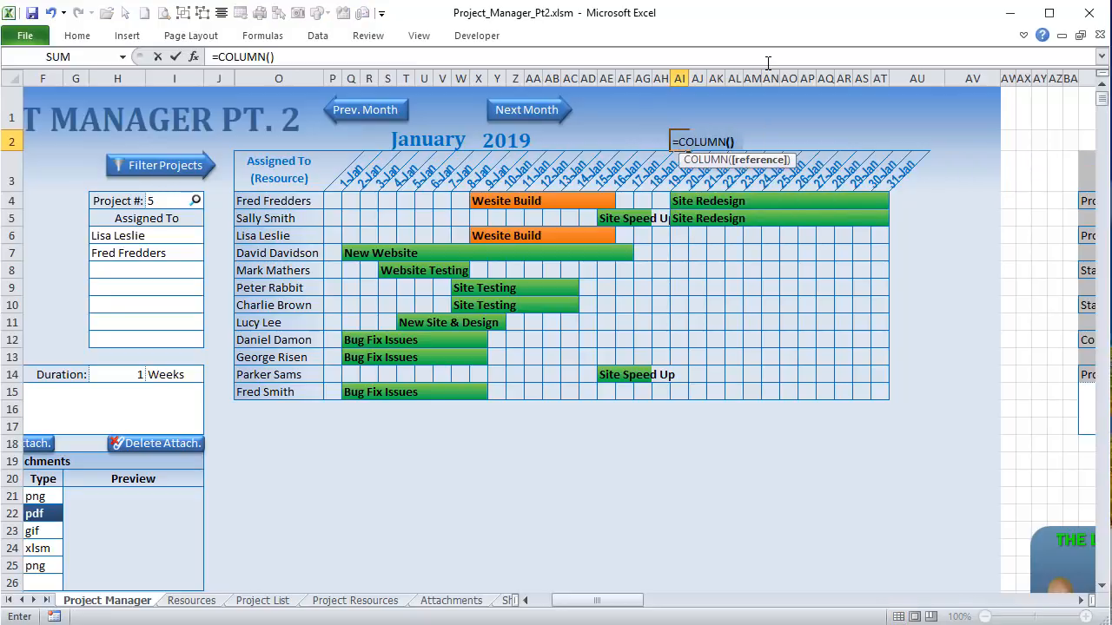
key("Return")
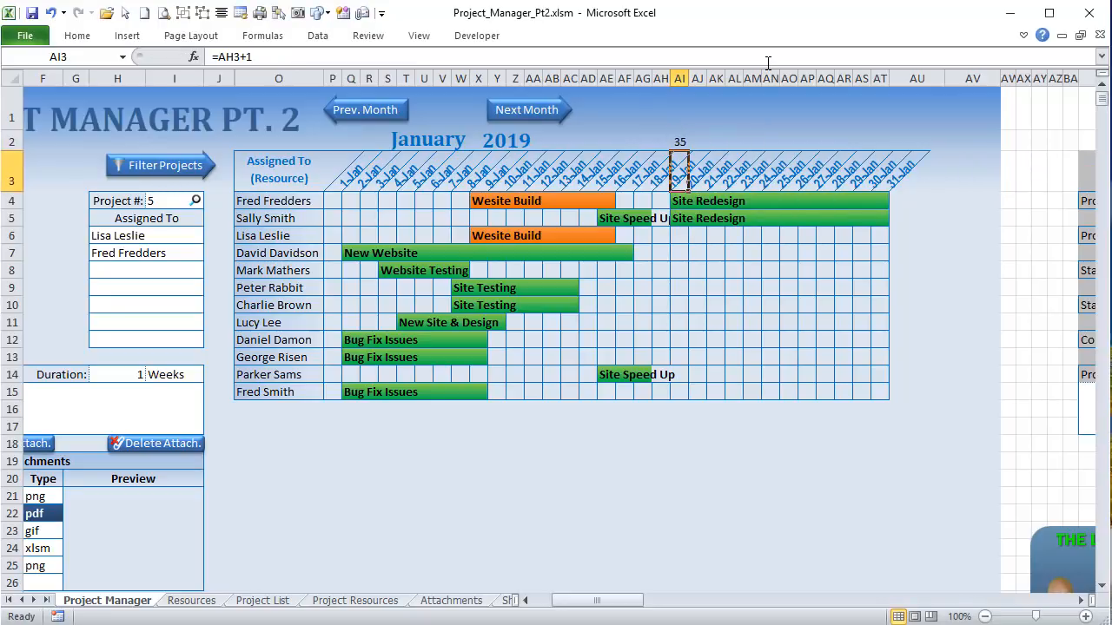
left_click(683, 142)
key("Delete")
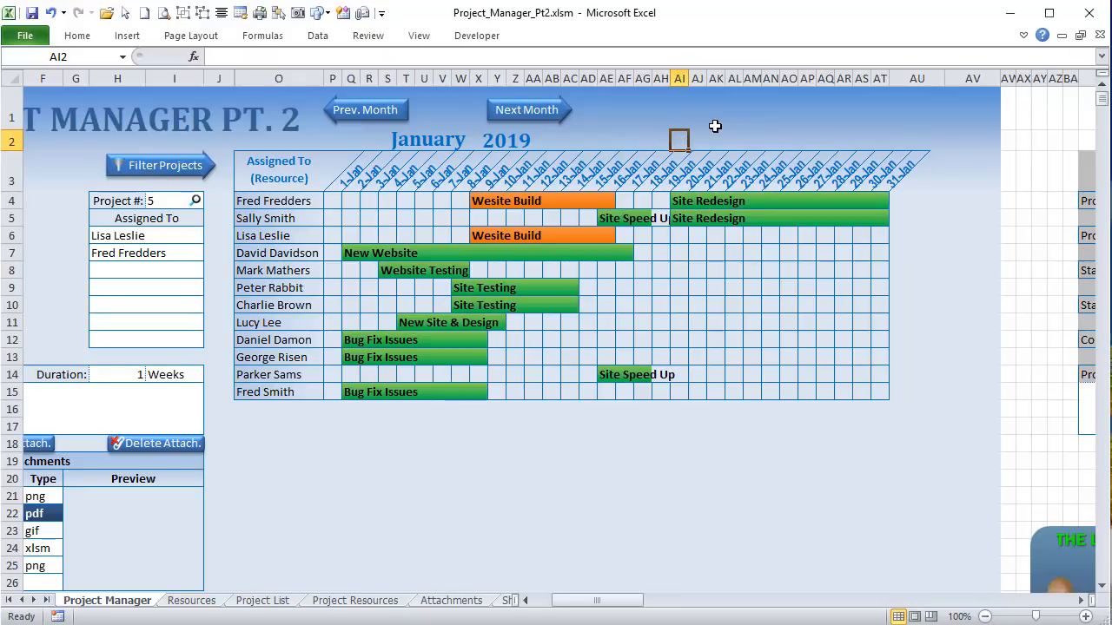
left_click(330, 200)
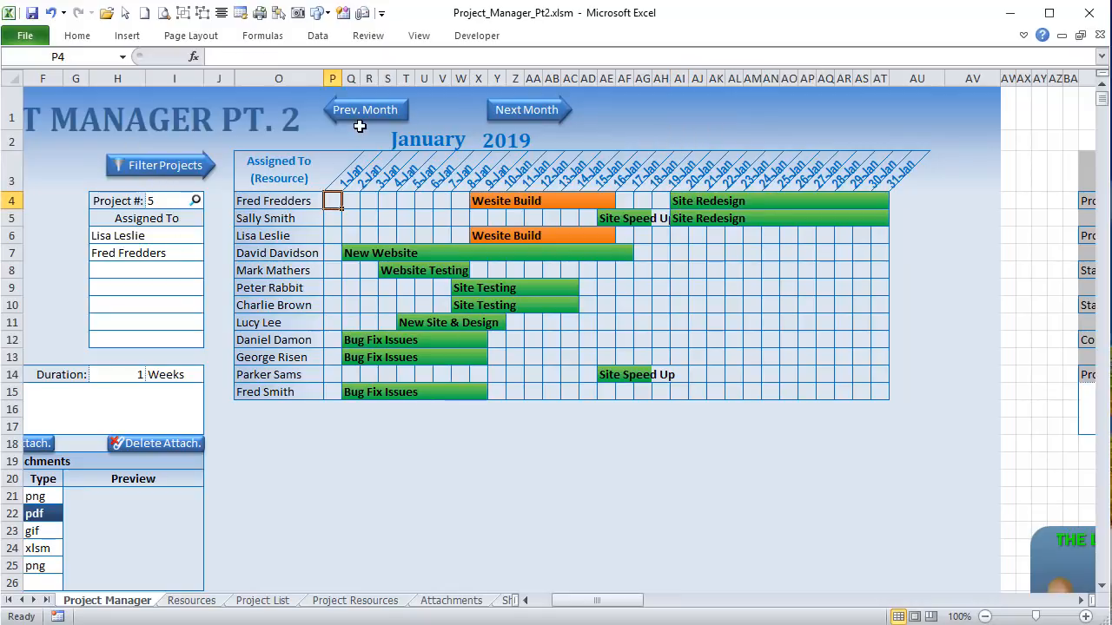
type("=co")
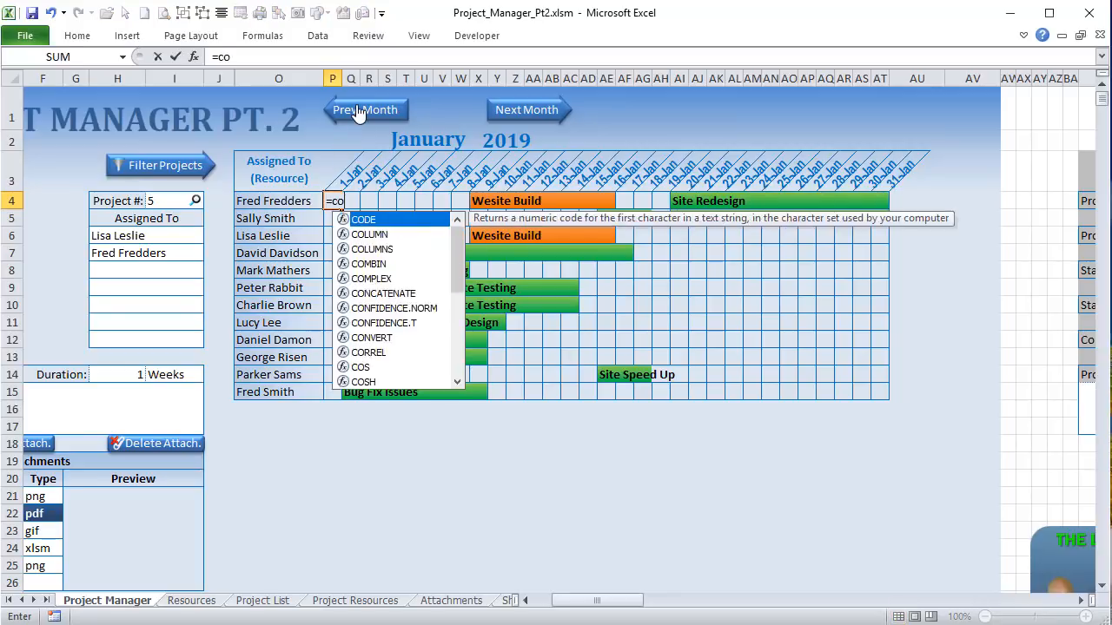
key("Tab")
type(")")
key("Return")
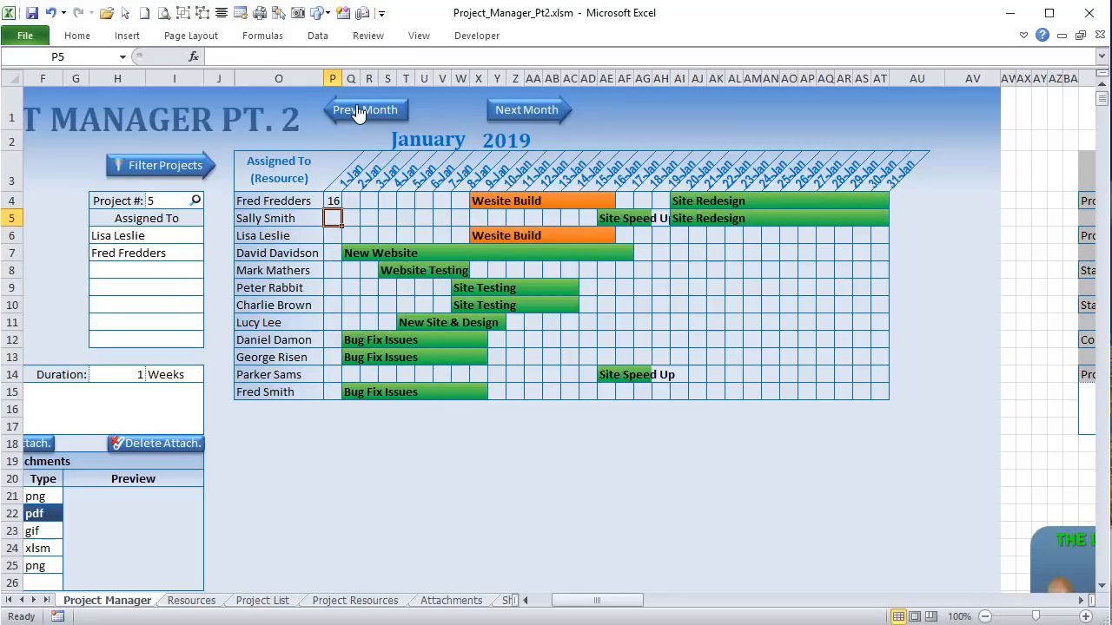
left_click(330, 200)
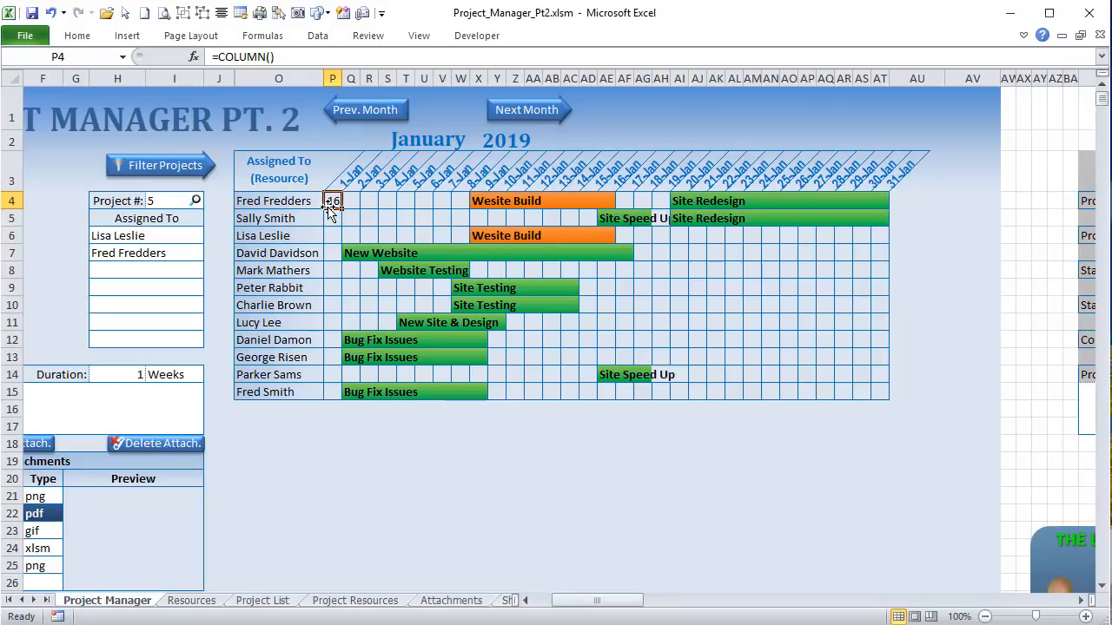
key("Delete")
left_click(686, 143)
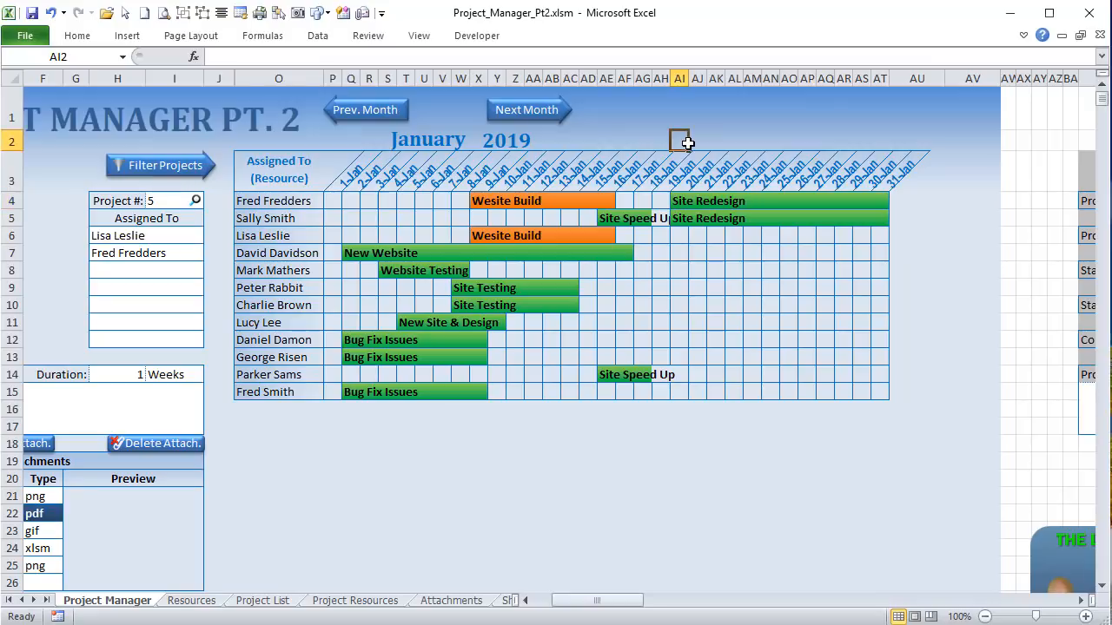
type("=col")
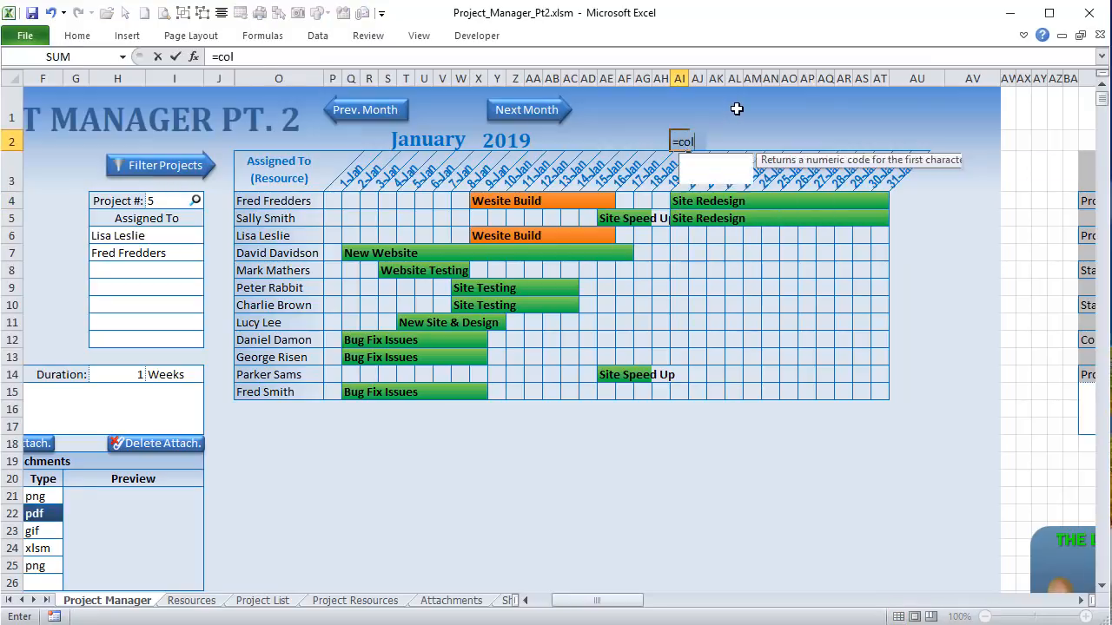
key("Tab")
type(")")
key("Return")
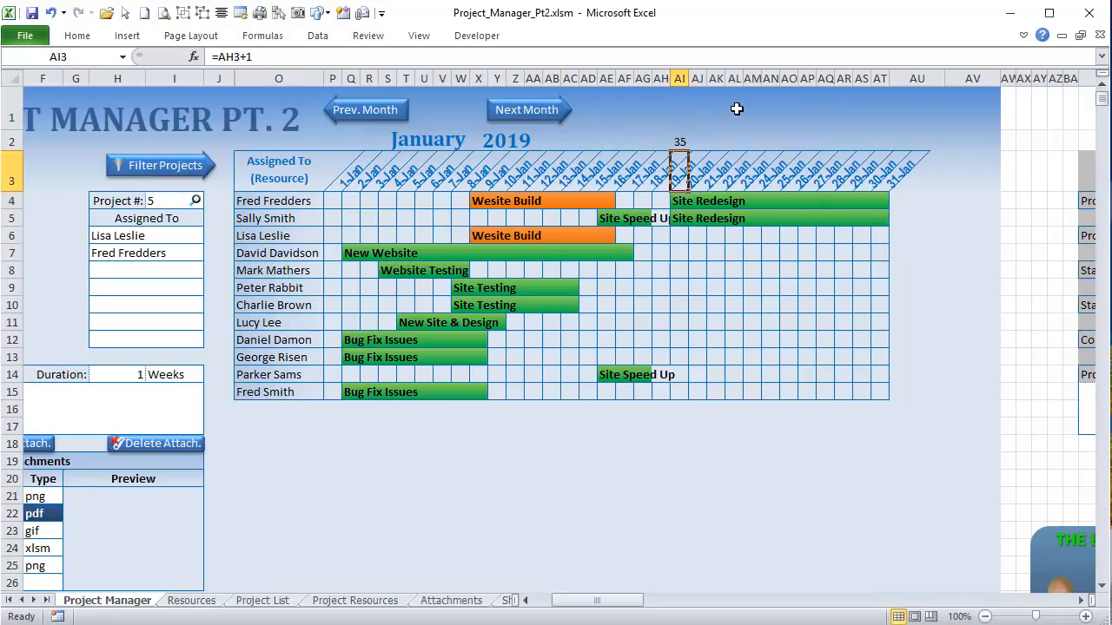
left_click(678, 139)
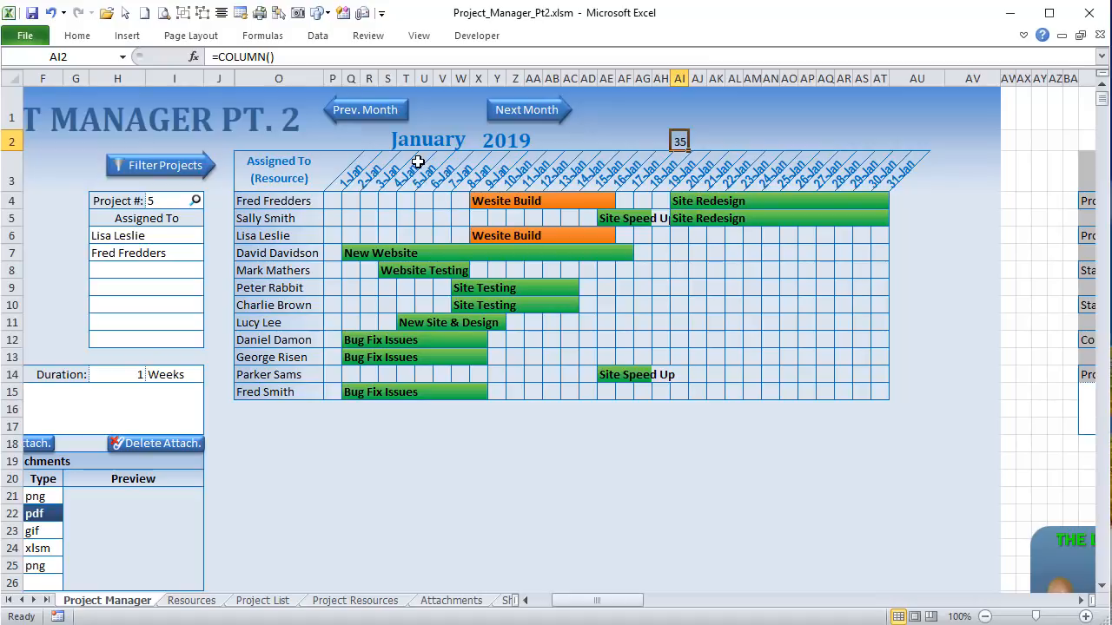
key("Delete")
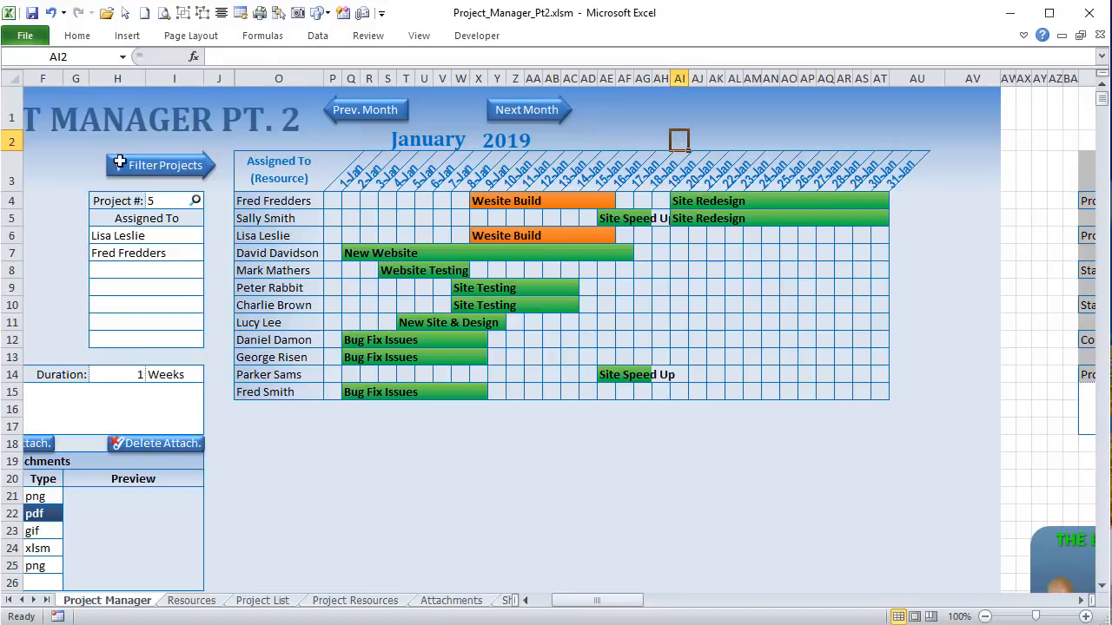
left_click(264, 201)
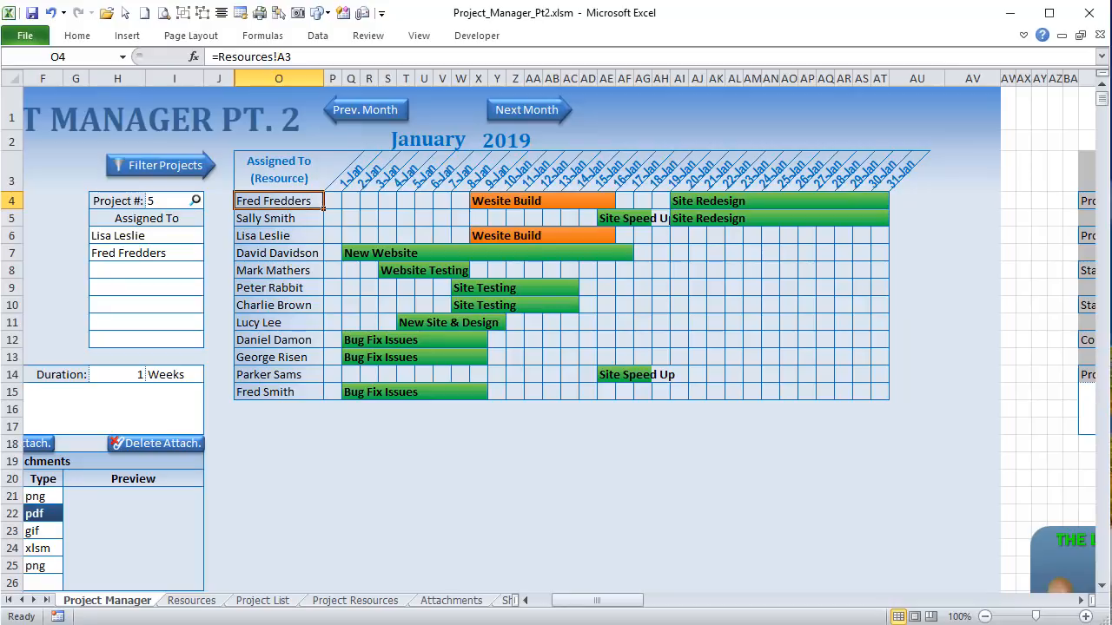
Step: Relate the LastProjRow declaration to the last project row 16 on Project Resources
key("alt+F11")
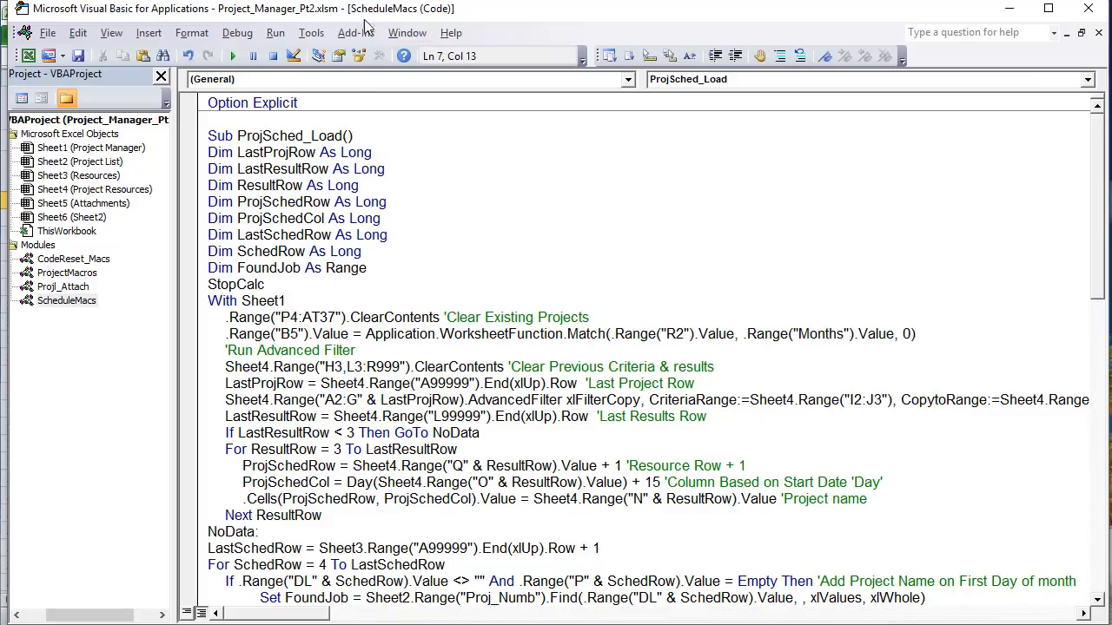
left_click_drag(366, 153, 188, 153)
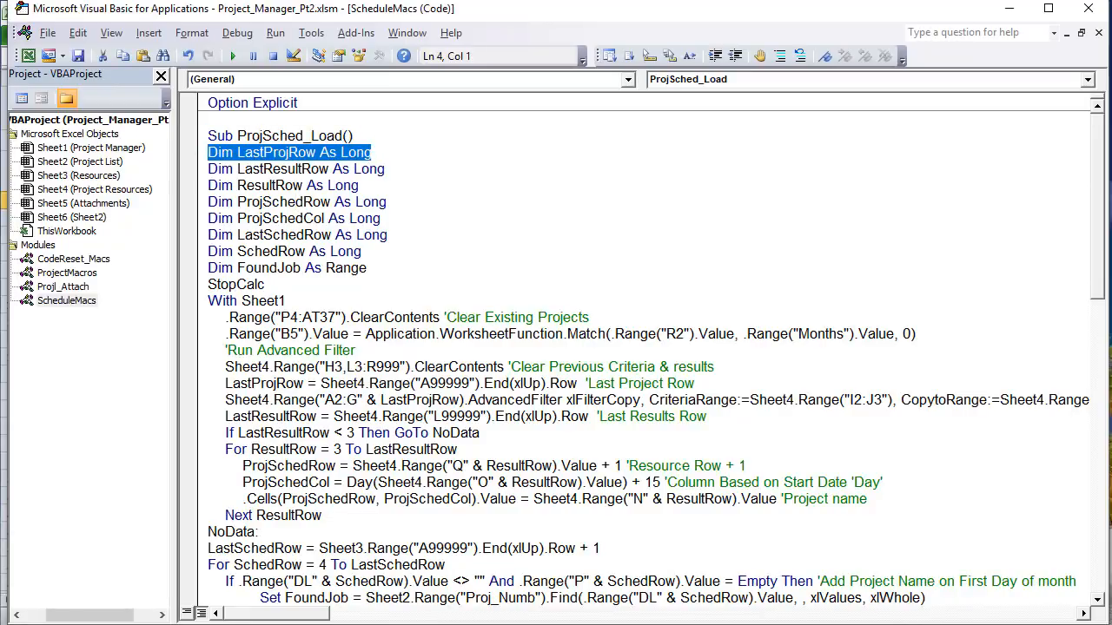
key("alt+F11")
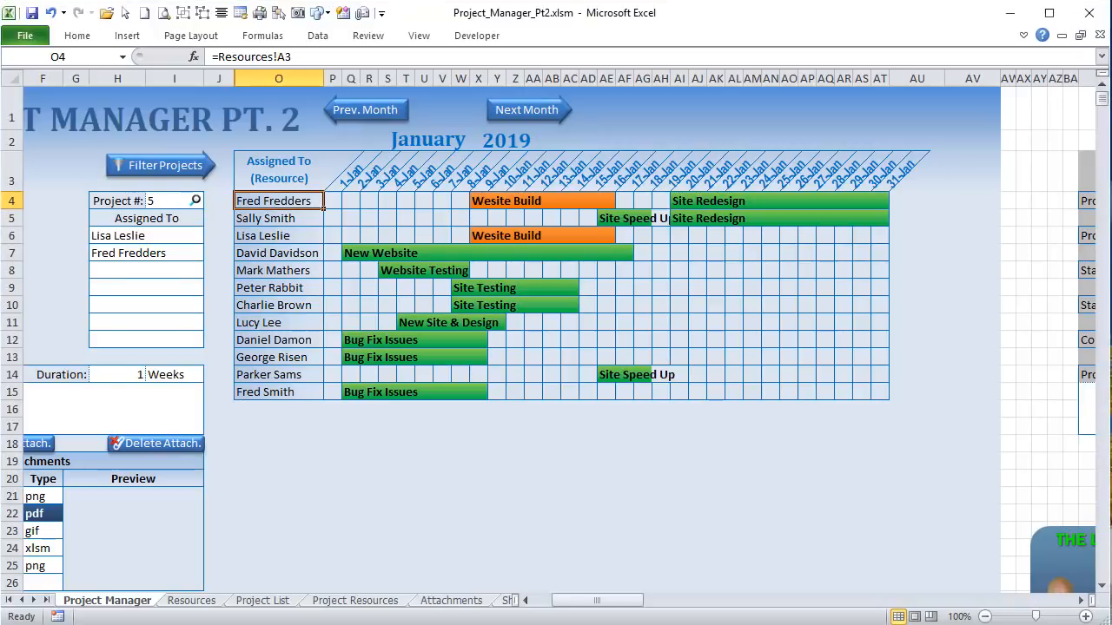
left_click(353, 600)
left_click(73, 366)
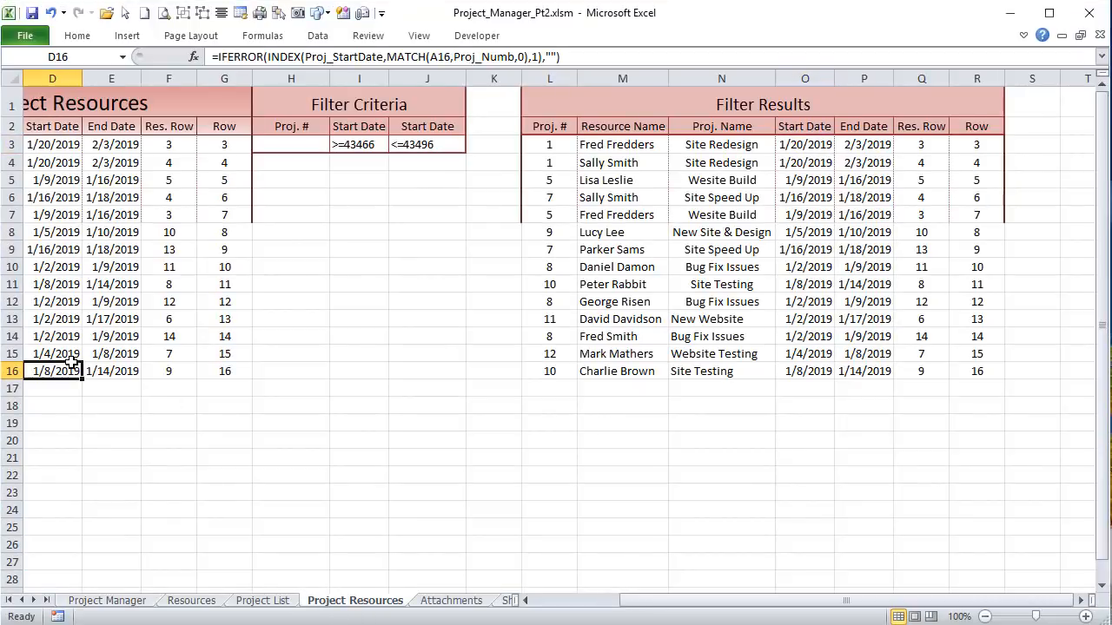
left_click_drag(776, 601, 686, 601)
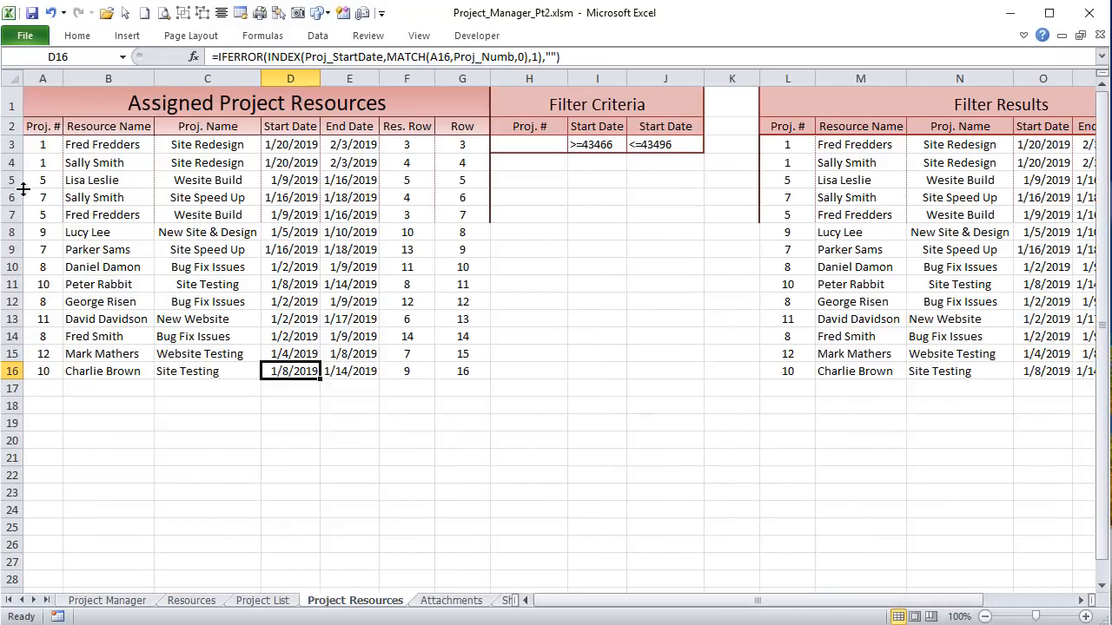
left_click(37, 369)
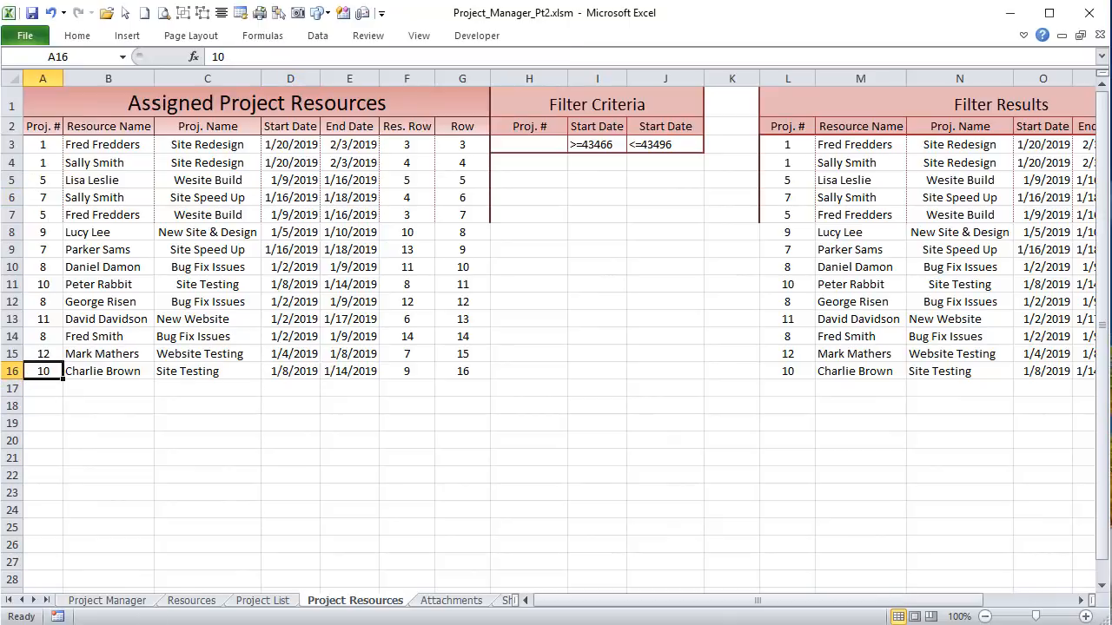
Step: Match the LastResultRow and ResultRow declarations to the Filter Results rows and Proj. # column
key("alt+F11")
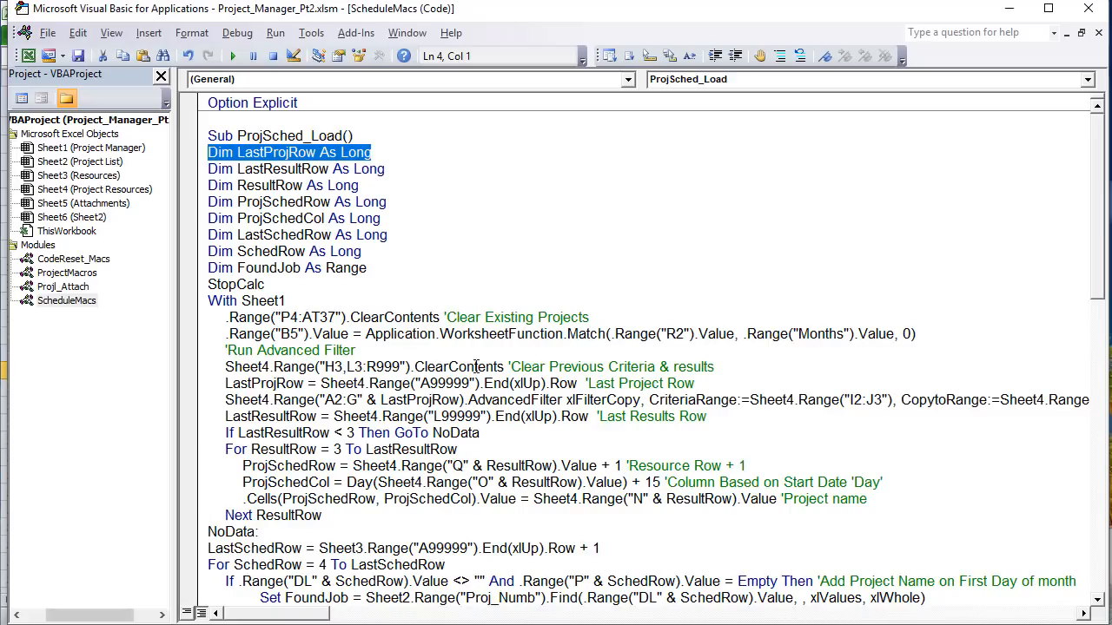
left_click_drag(415, 167, 195, 168)
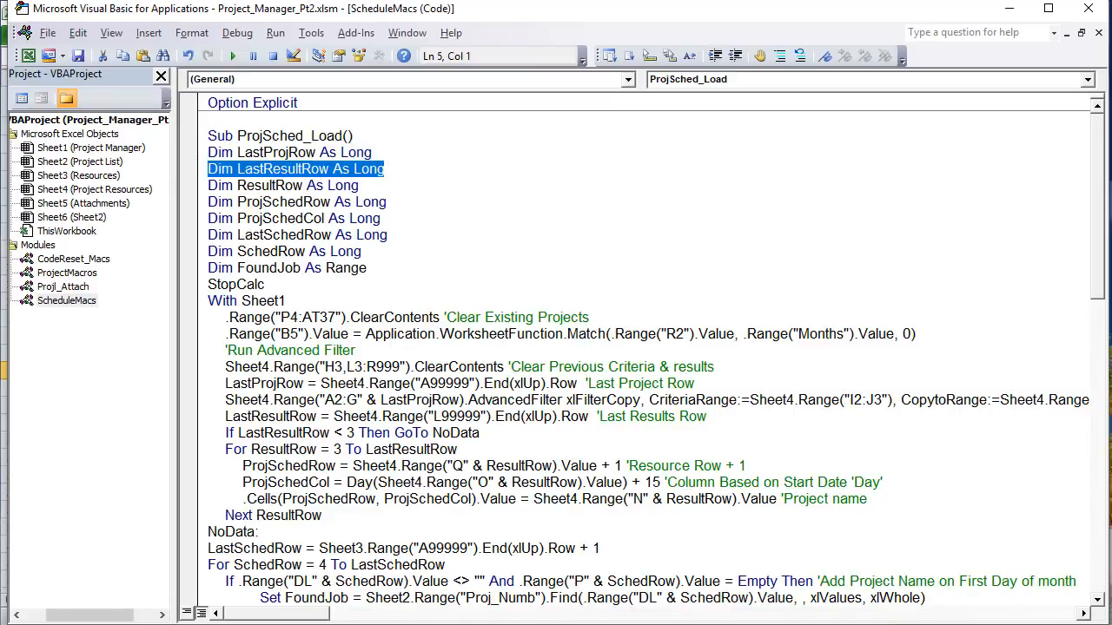
key("alt+F11")
left_click(841, 368)
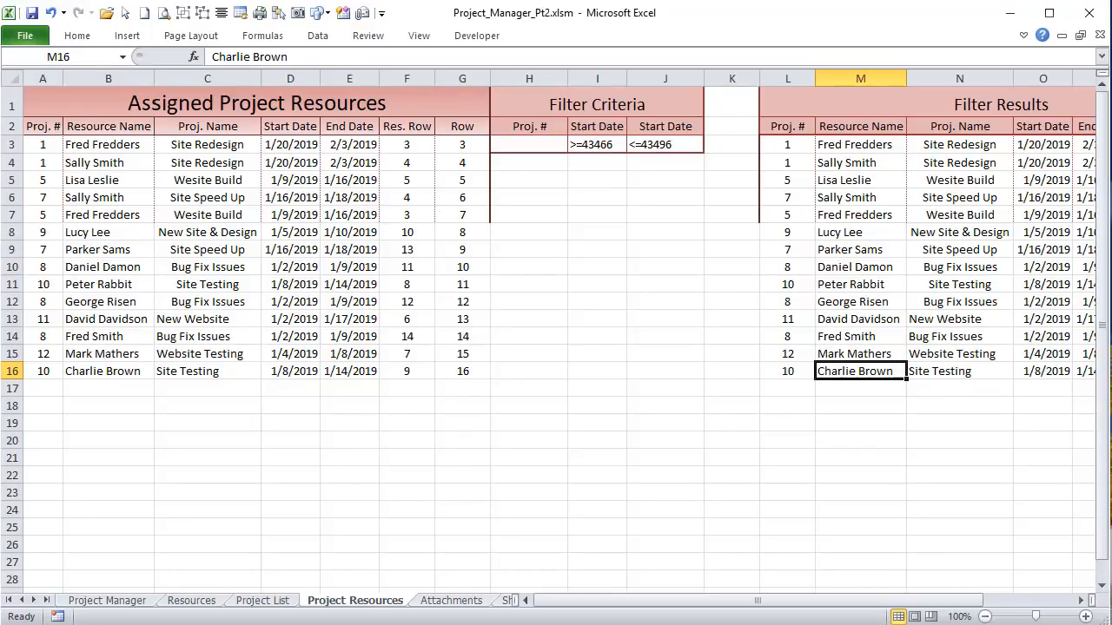
key("alt+F11")
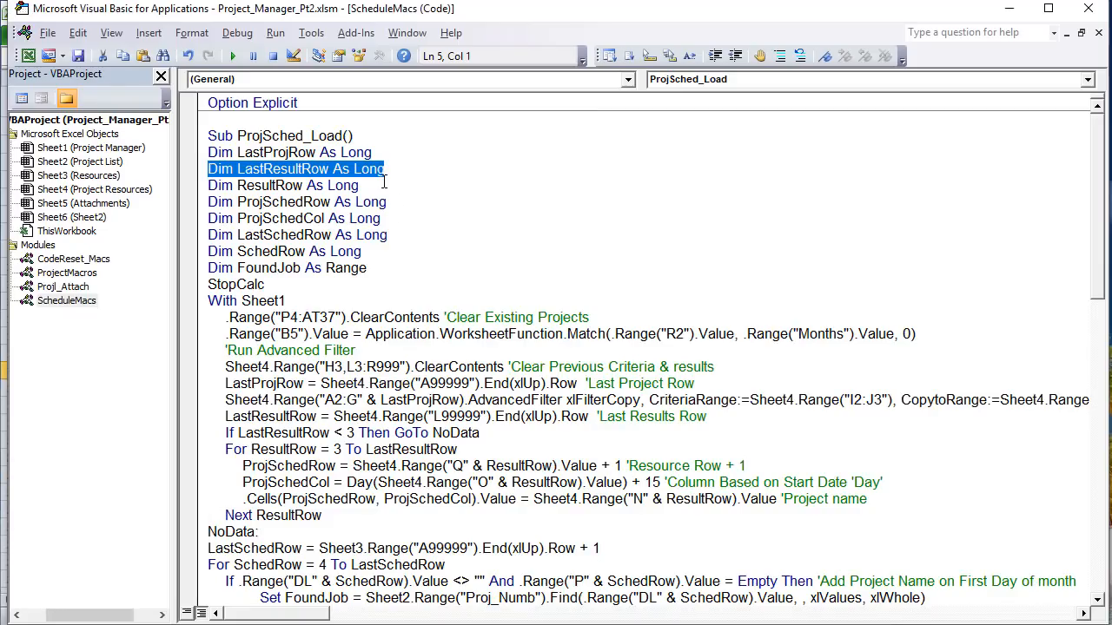
left_click_drag(383, 184, 200, 170)
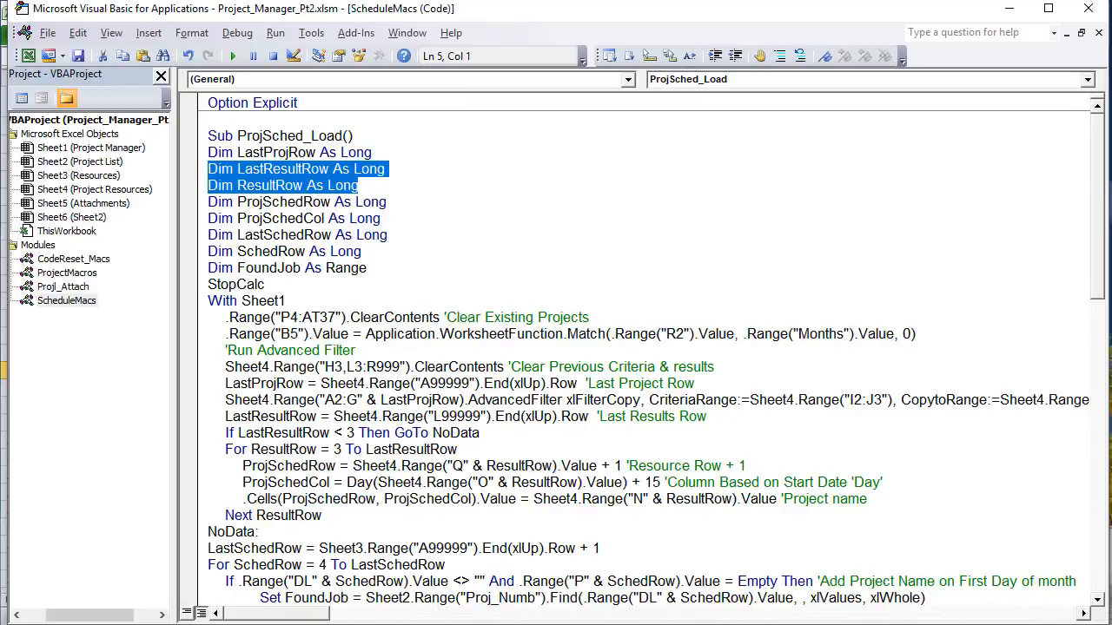
key("alt+F11")
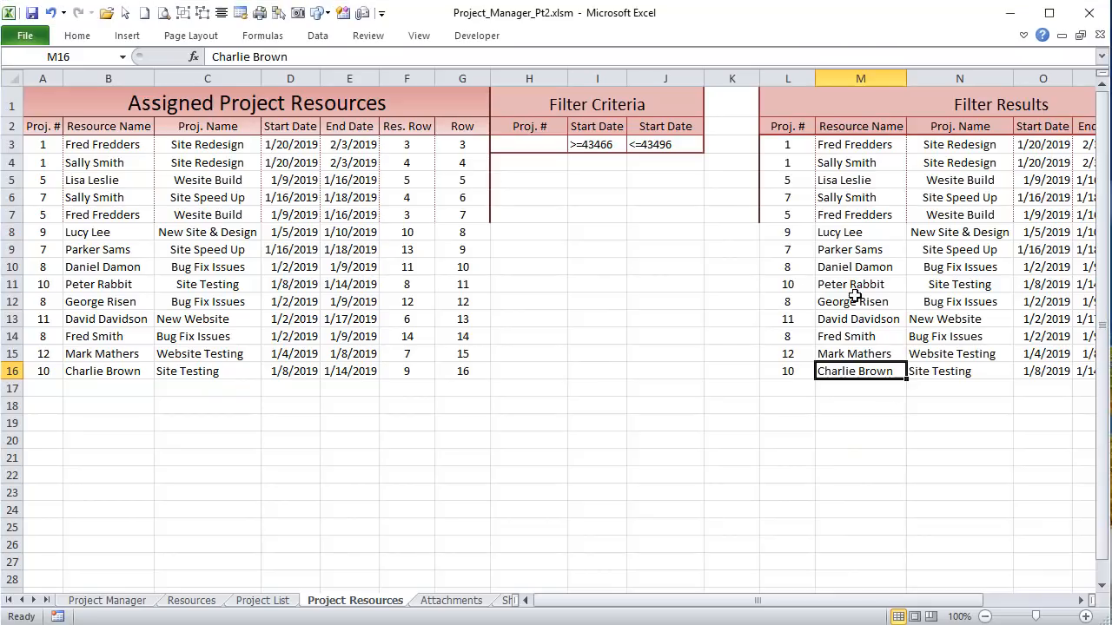
left_click_drag(787, 144, 787, 374)
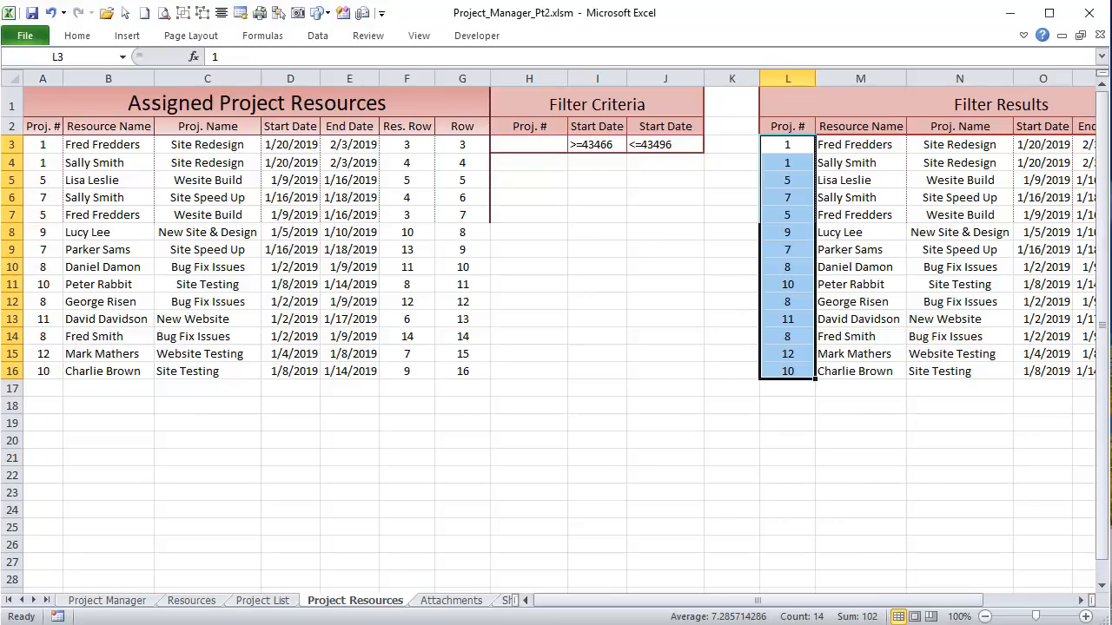
Step: Mark the ProjSchedRow declaration, then bring up the Project Manager Gantt sheet
key("alt+F11")
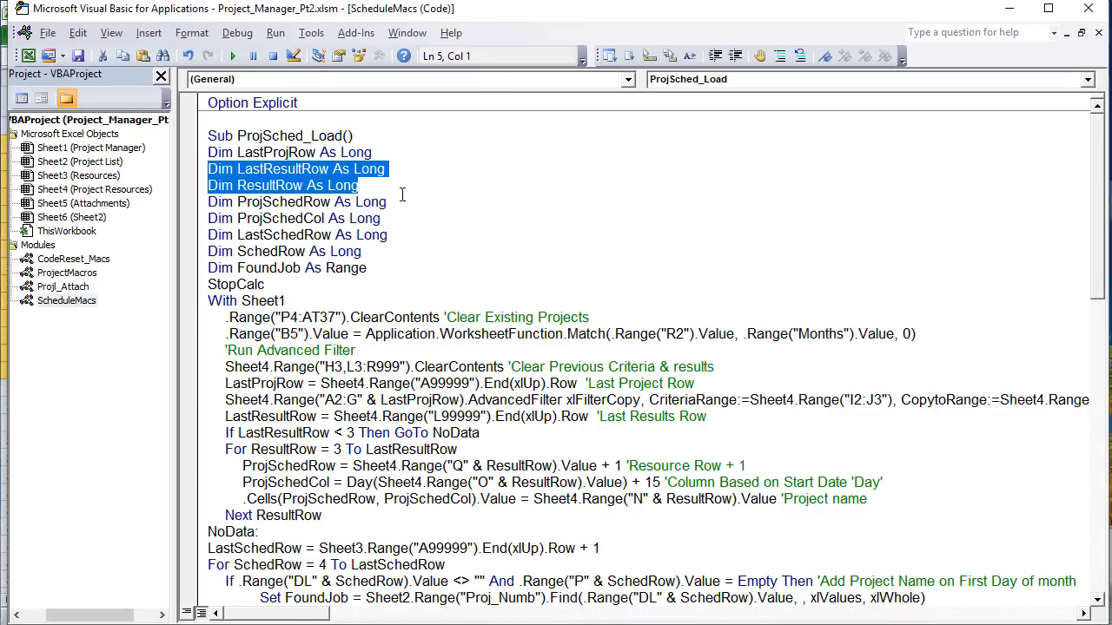
left_click_drag(405, 194, 207, 200)
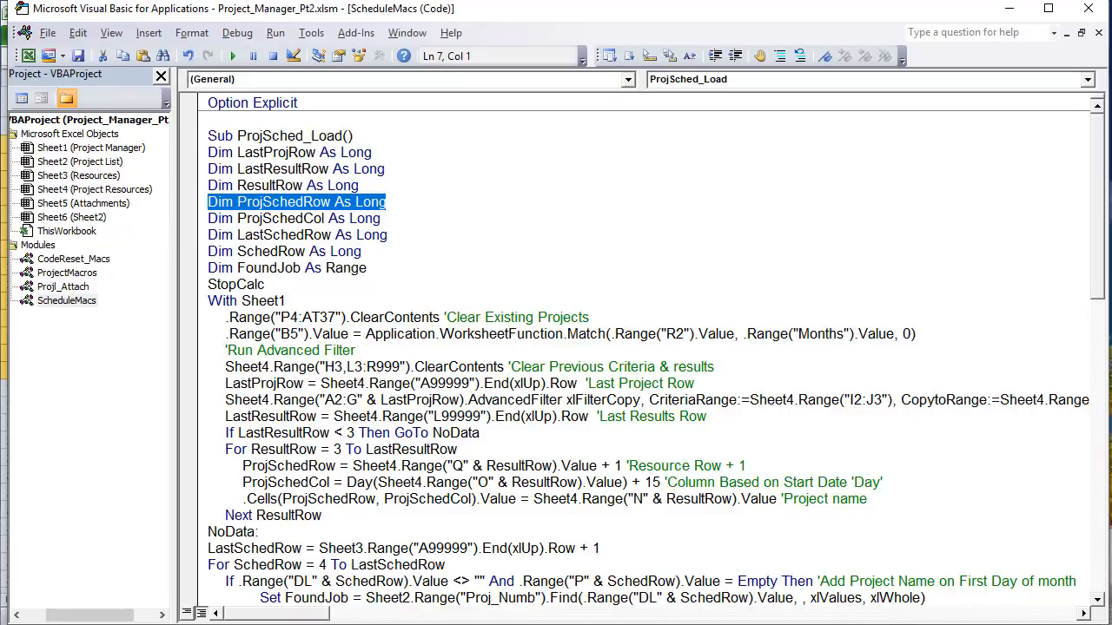
key("alt+F11")
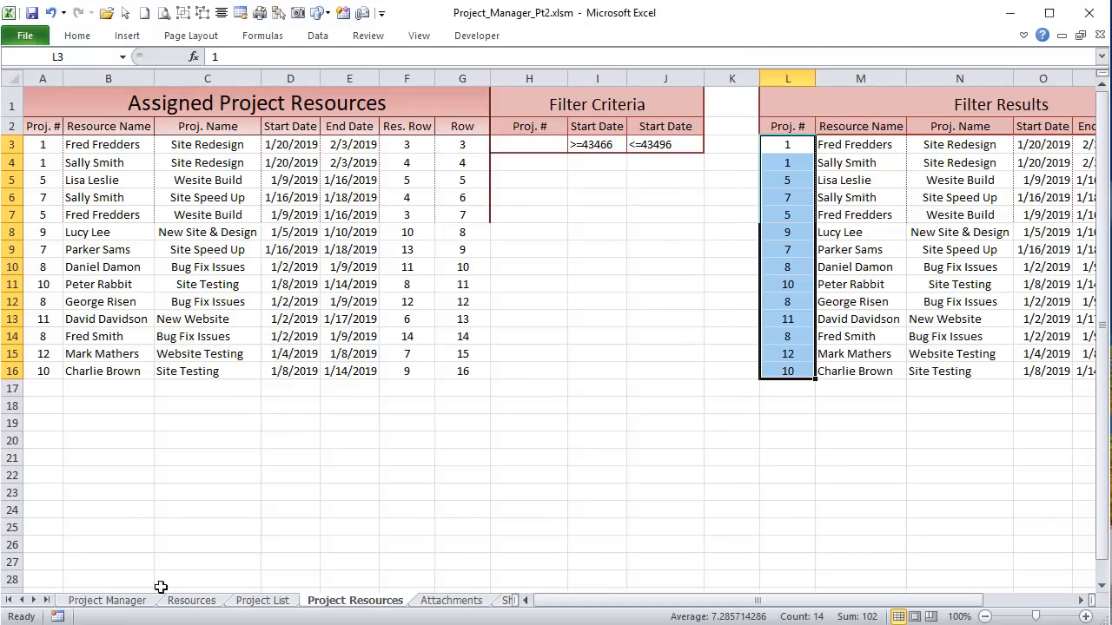
left_click(126, 599)
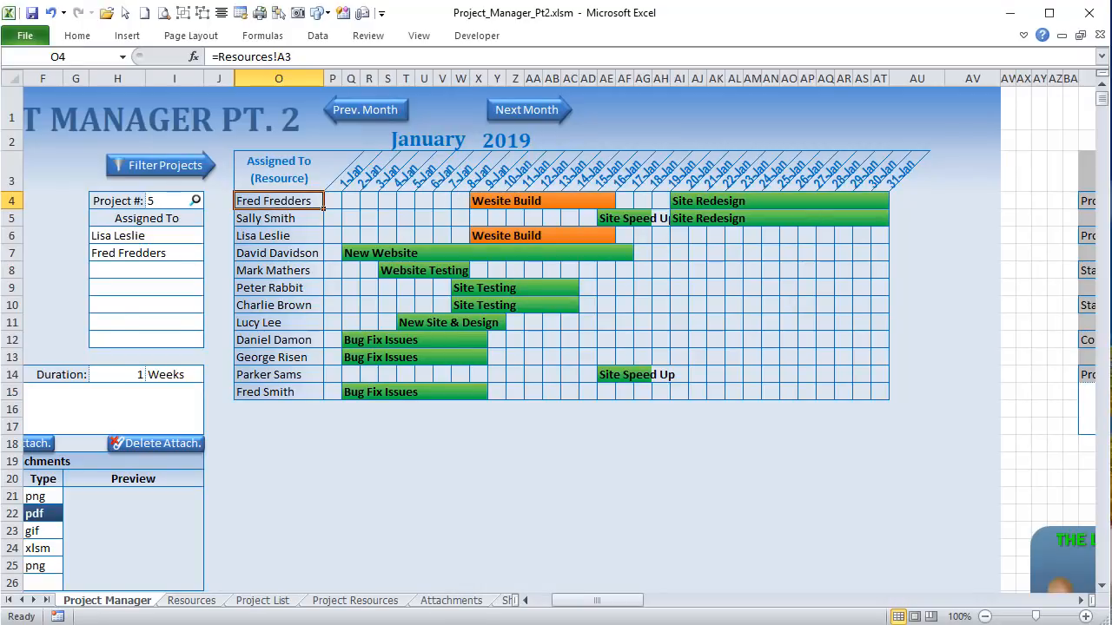
key("alt+F11")
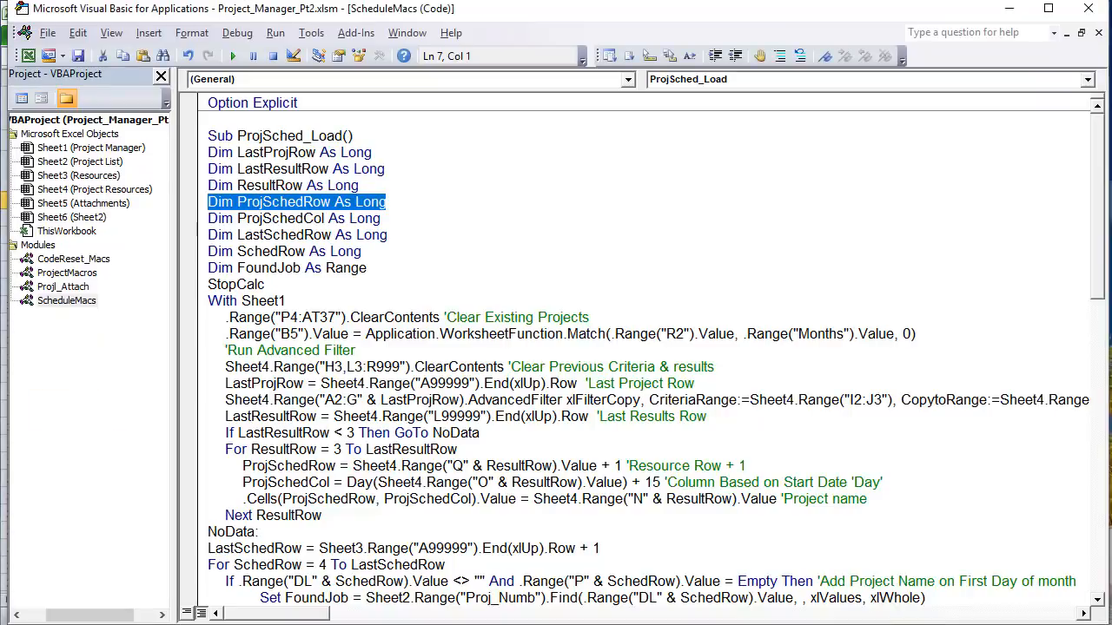
left_click_drag(404, 218, 179, 231)
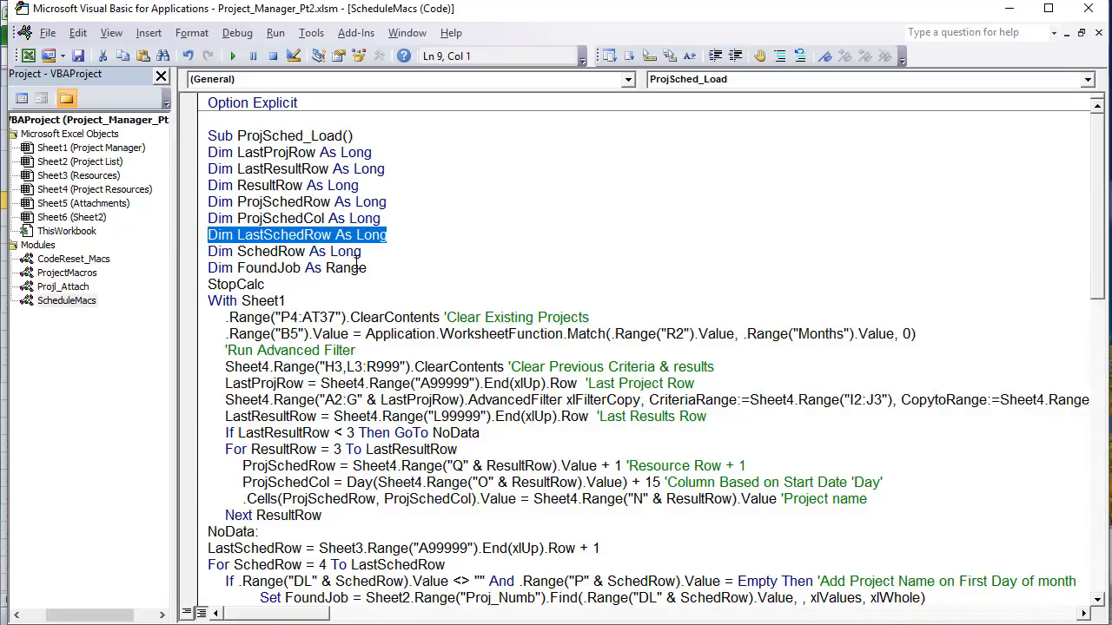
left_click_drag(361, 252, 206, 252)
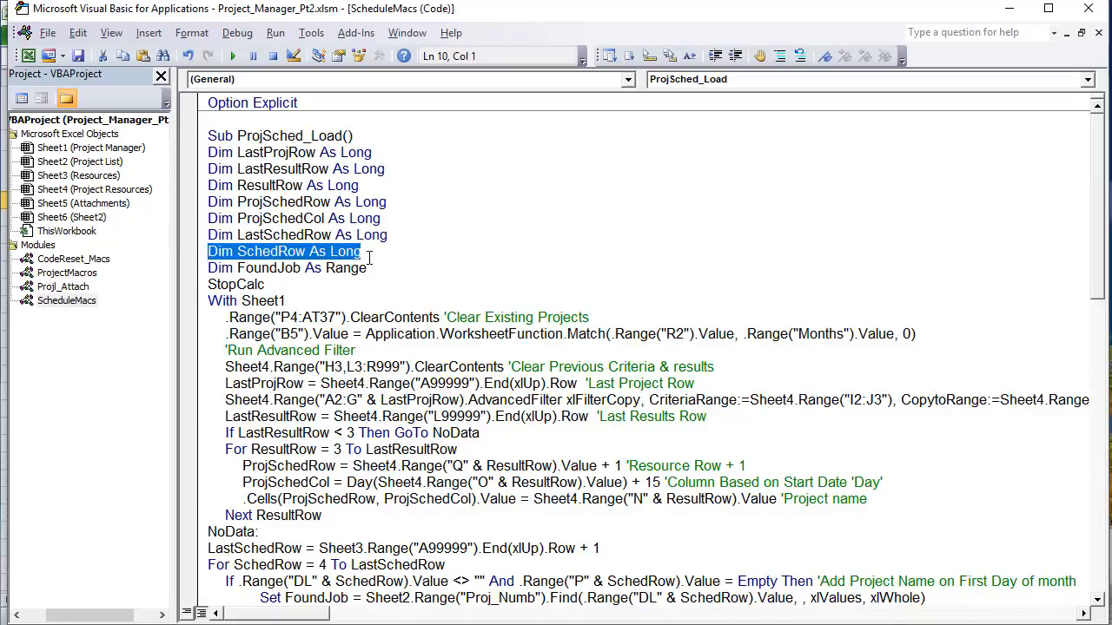
left_click(310, 252)
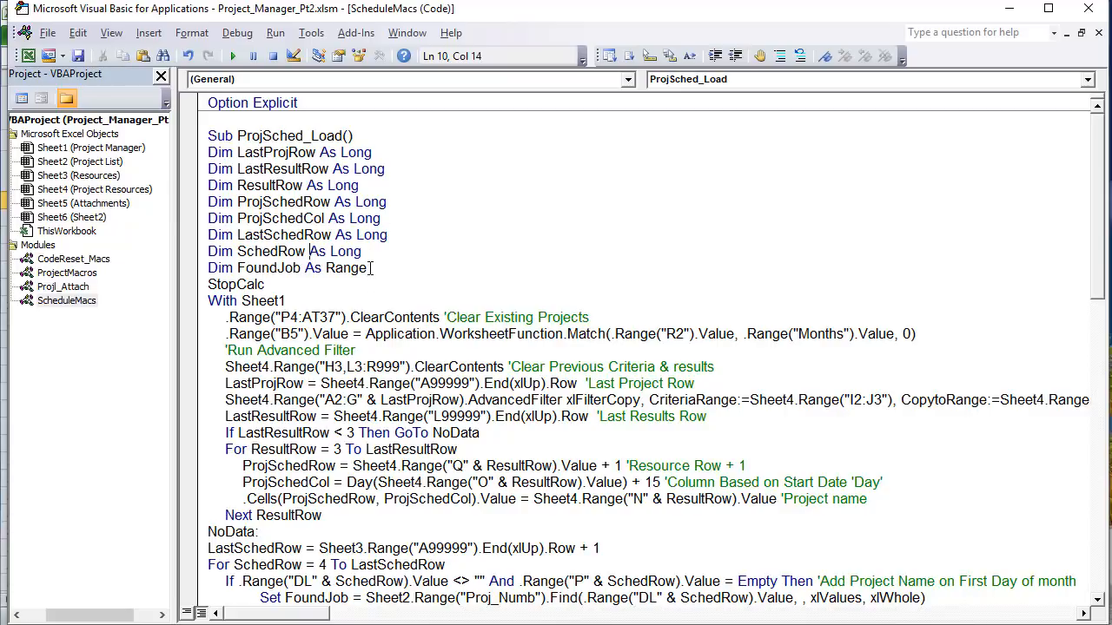
left_click_drag(371, 269, 165, 272)
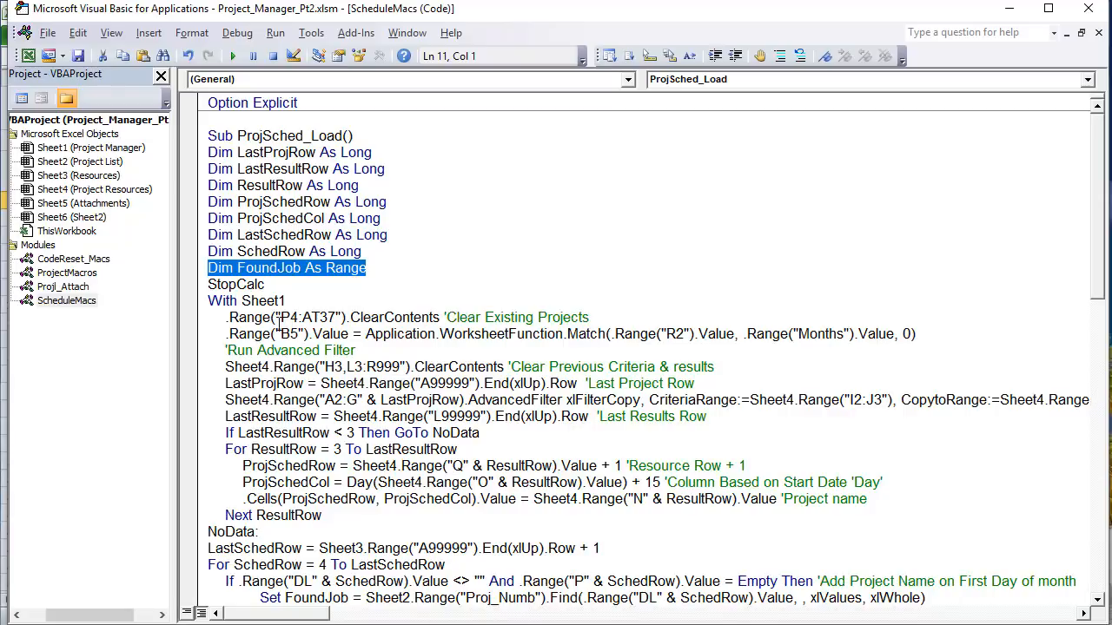
scroll(263, 354, "down", 1)
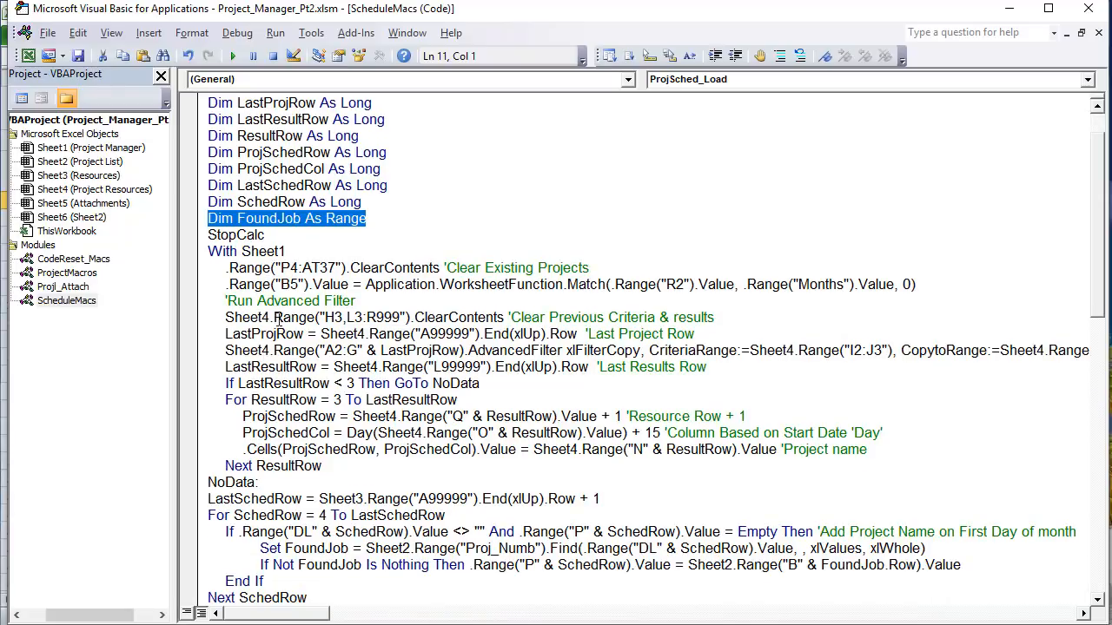
left_click_drag(271, 240, 207, 238)
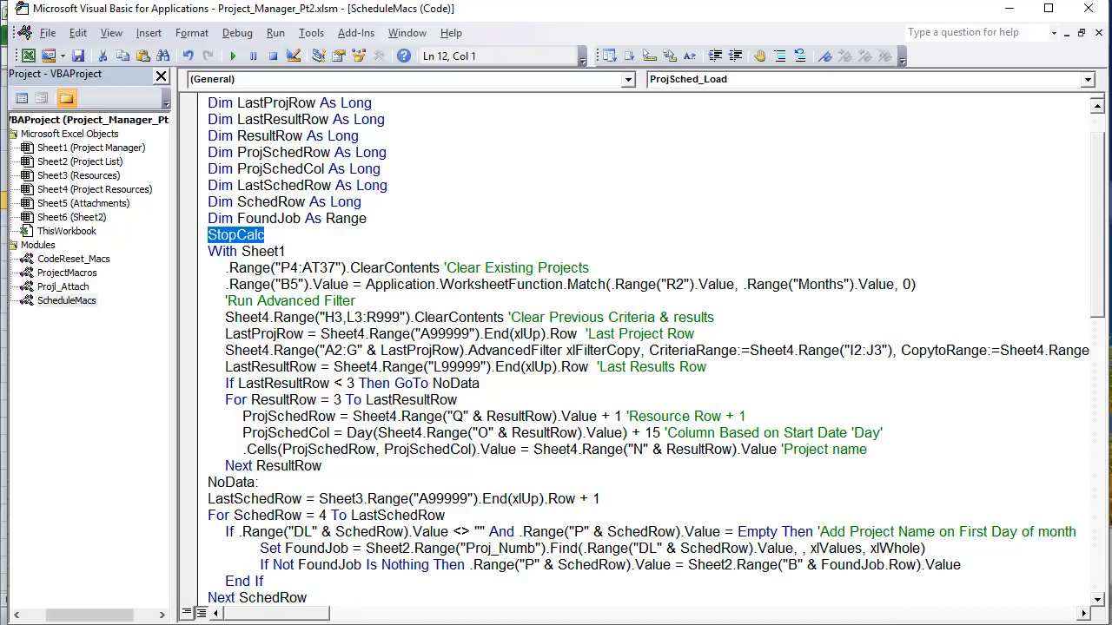
key("alt+F11")
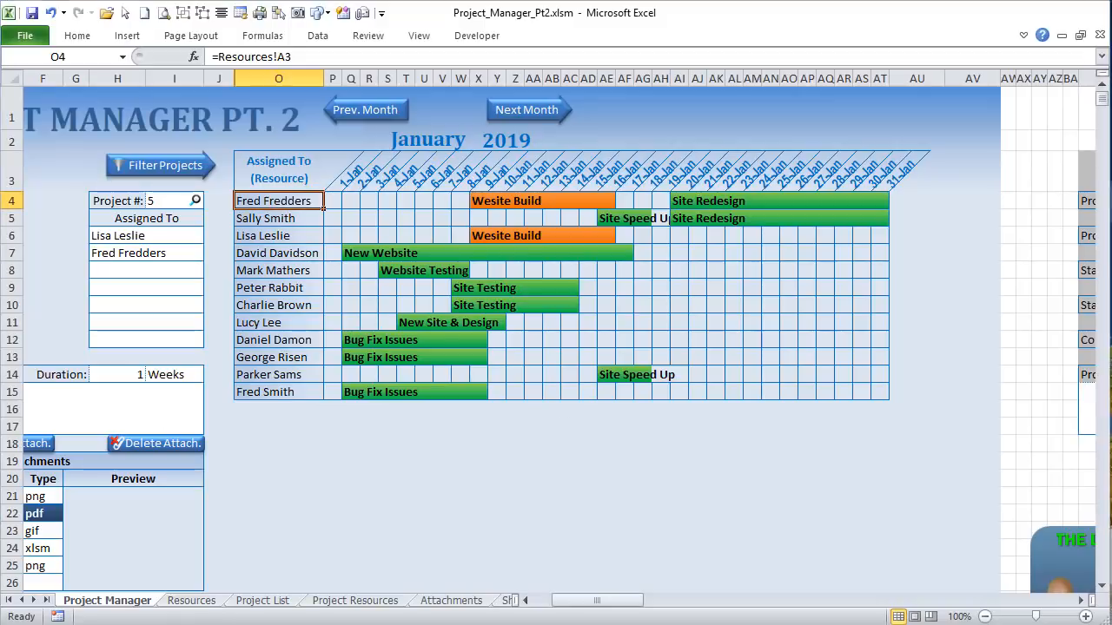
Step: Outline the P4:AU22 schedule grid the macro clears, then switch back to ScheduleMacs
left_click(349, 201)
left_click_drag(333, 199, 940, 515)
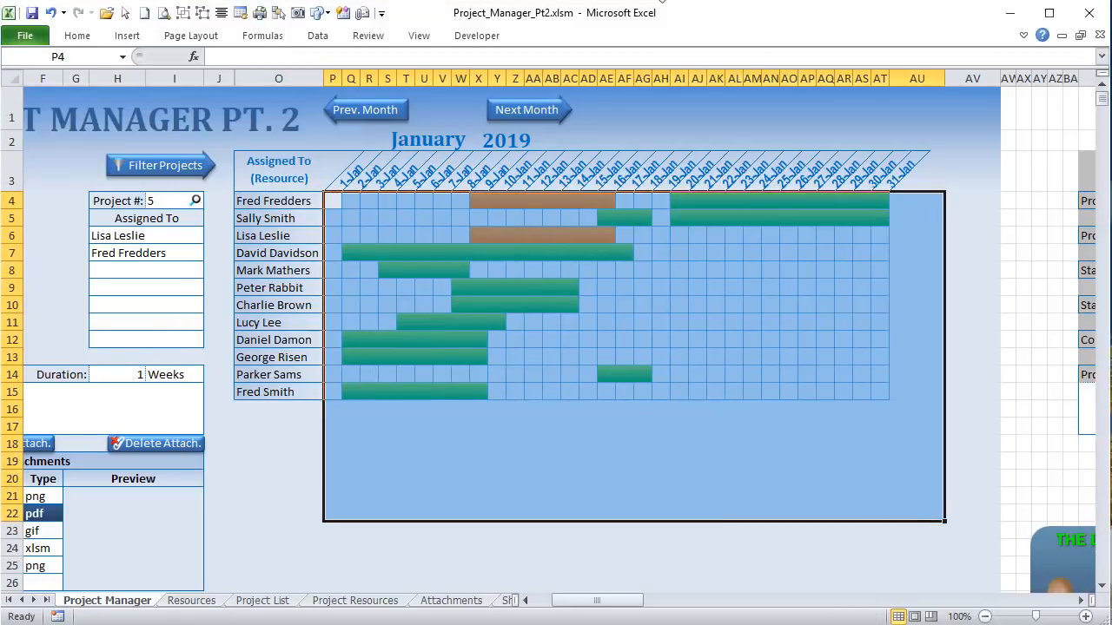
left_click(333, 199)
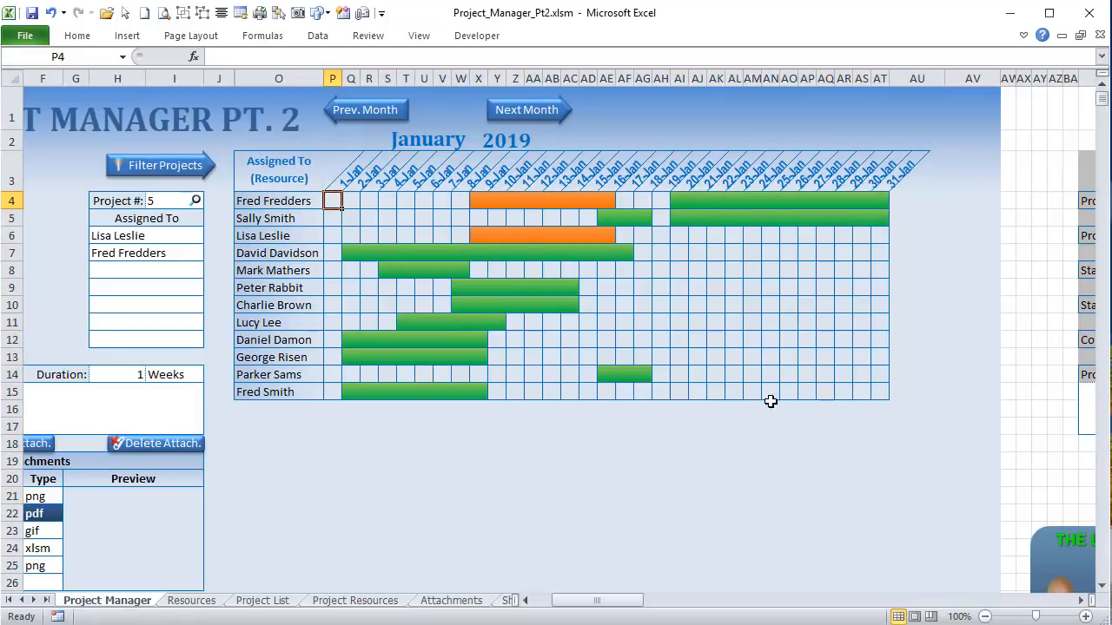
key("alt")
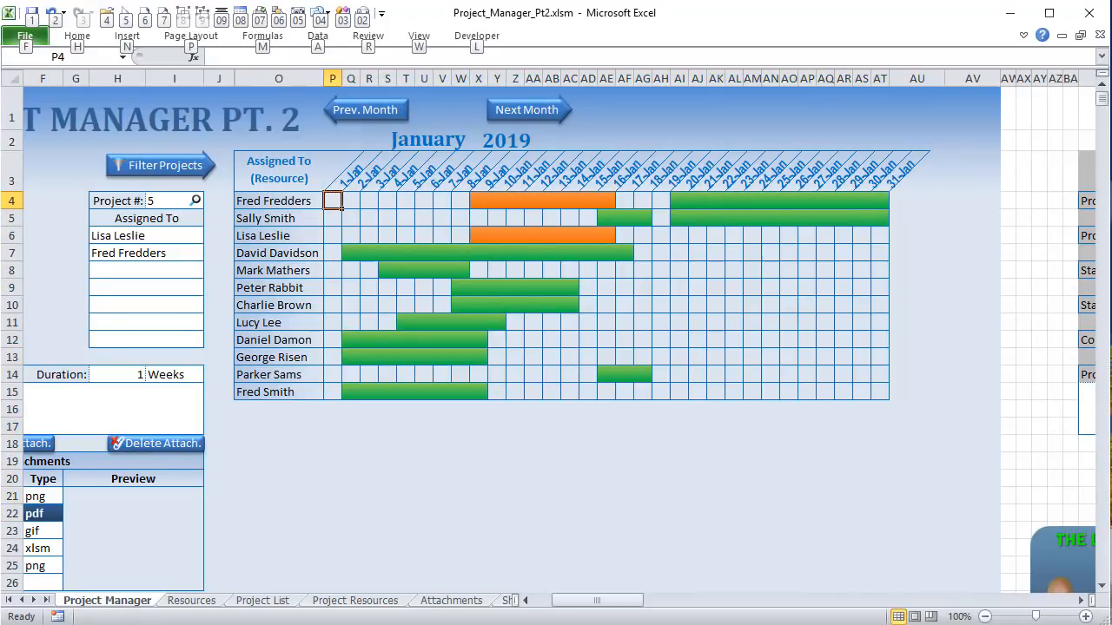
key("alt+F11")
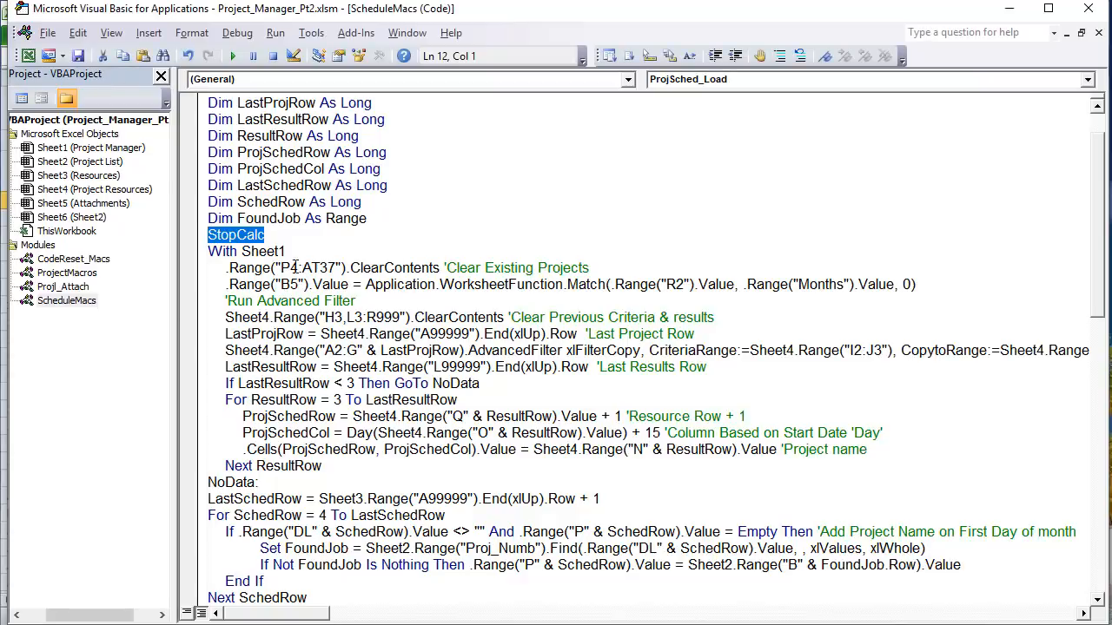
Step: Highlight row 37 of the ClearContents range and Range("R2").Value in the Match line
left_click_drag(606, 261, 323, 257)
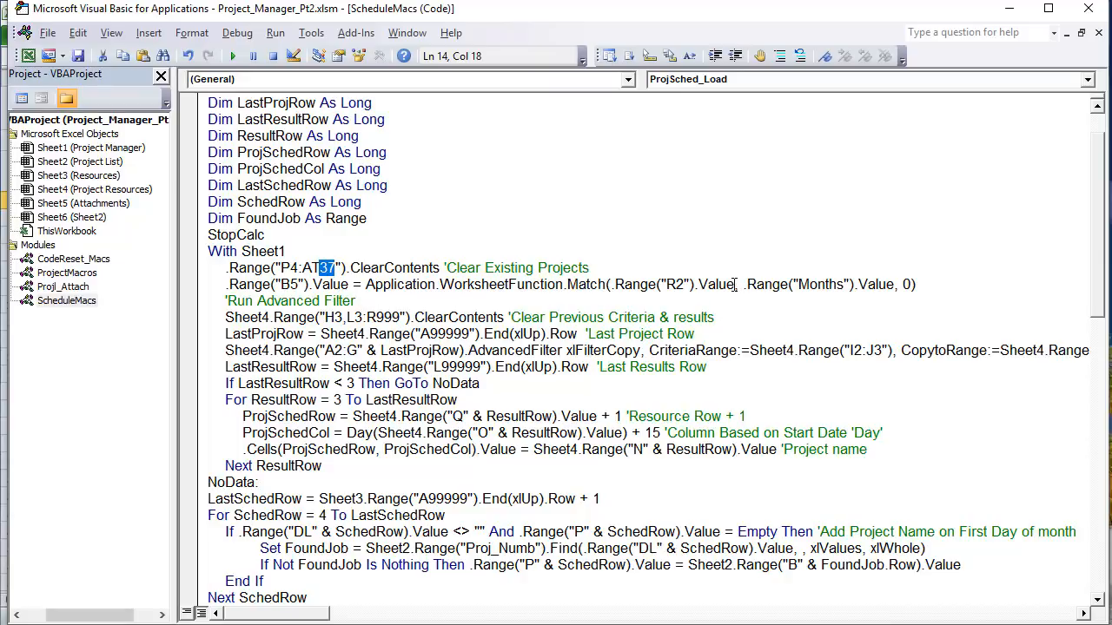
left_click_drag(735, 284, 614, 284)
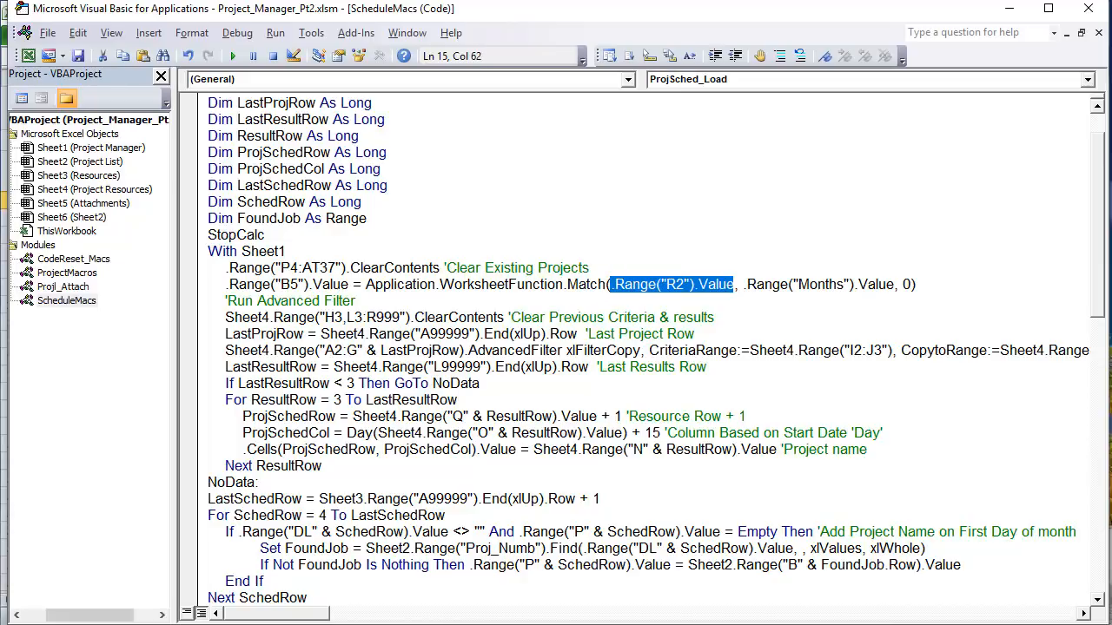
key("alt+F11")
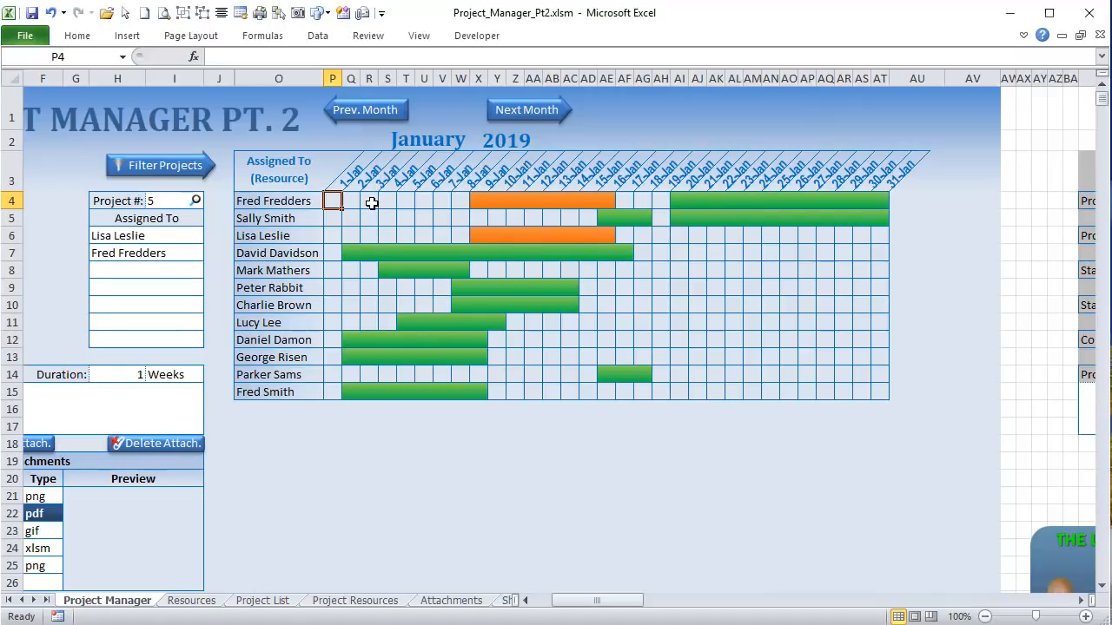
Step: Select the January title in R2 and scroll over to the Months list in column A
left_click(410, 140)
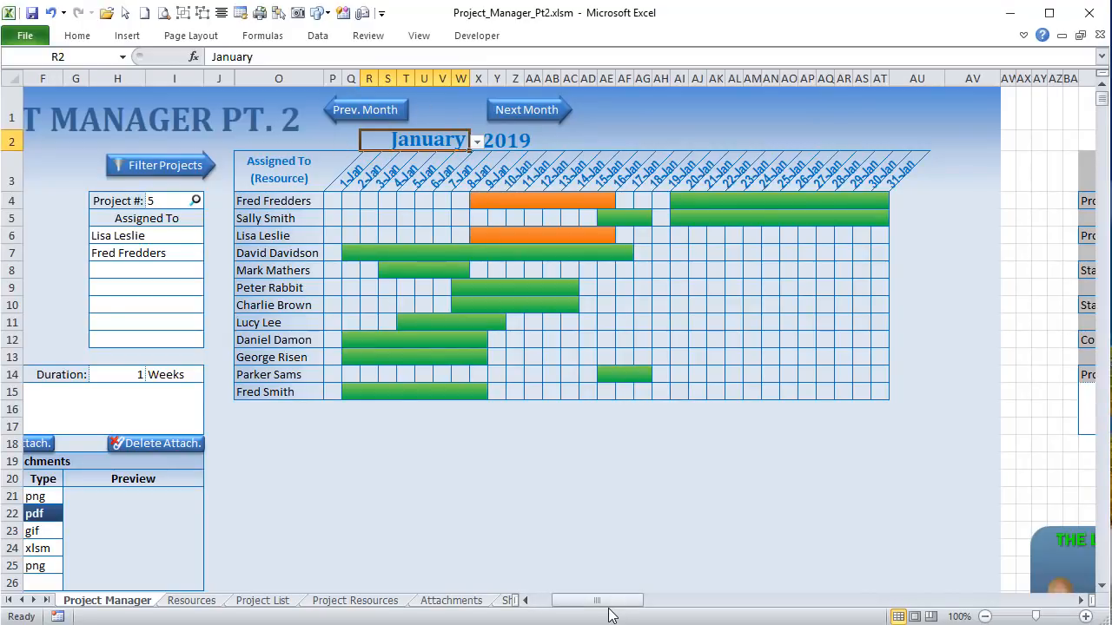
left_click_drag(608, 601, 587, 600)
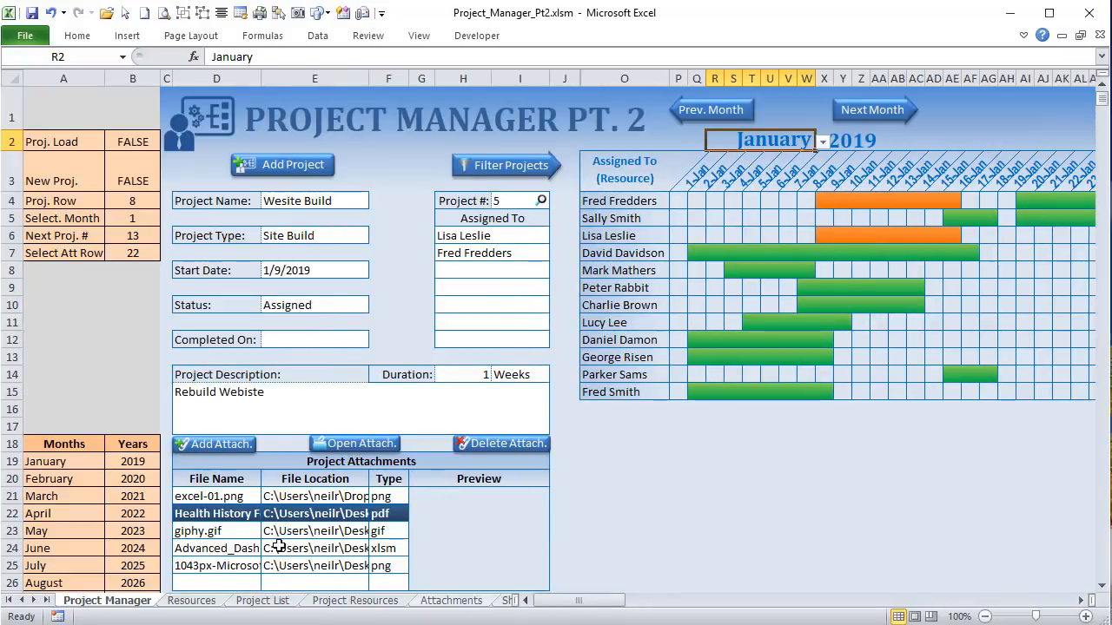
left_click_drag(62, 461, 9, 527)
scroll(9, 534, "up", 2)
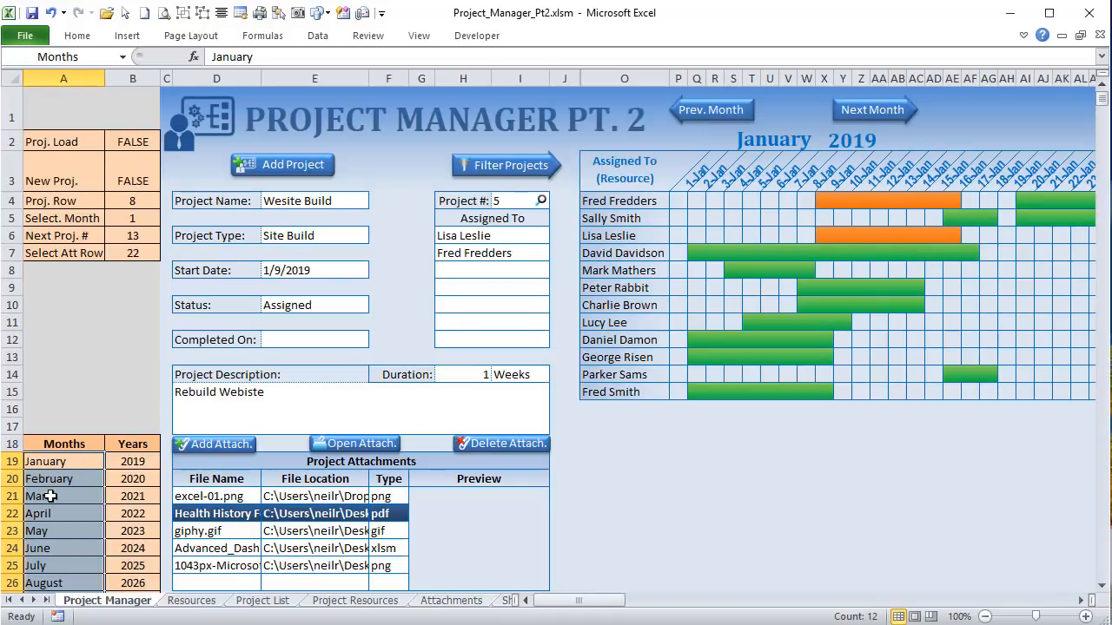
Step: Compare Select. Month value 1 in B5 with R2 and the January and February Months entries
left_click(136, 220)
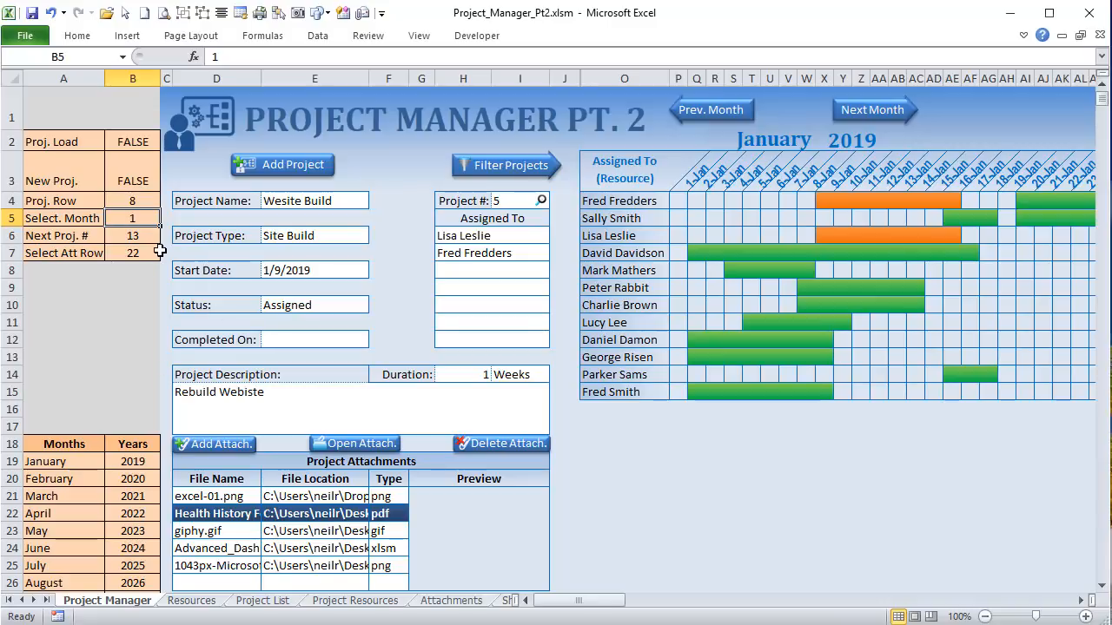
left_click(757, 136)
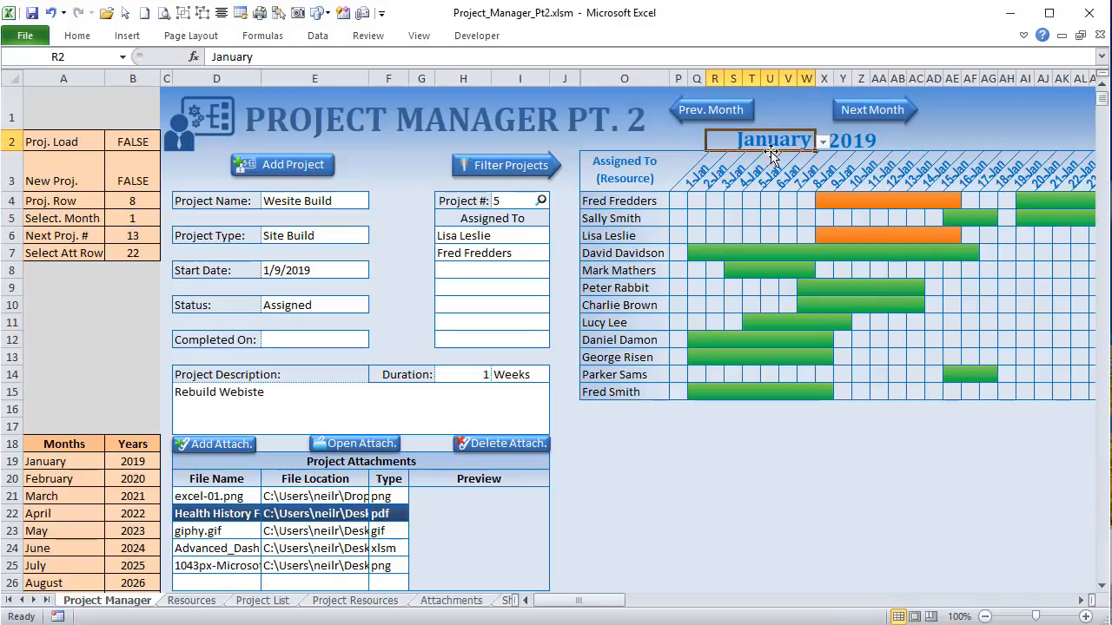
left_click(42, 461)
left_click(35, 481)
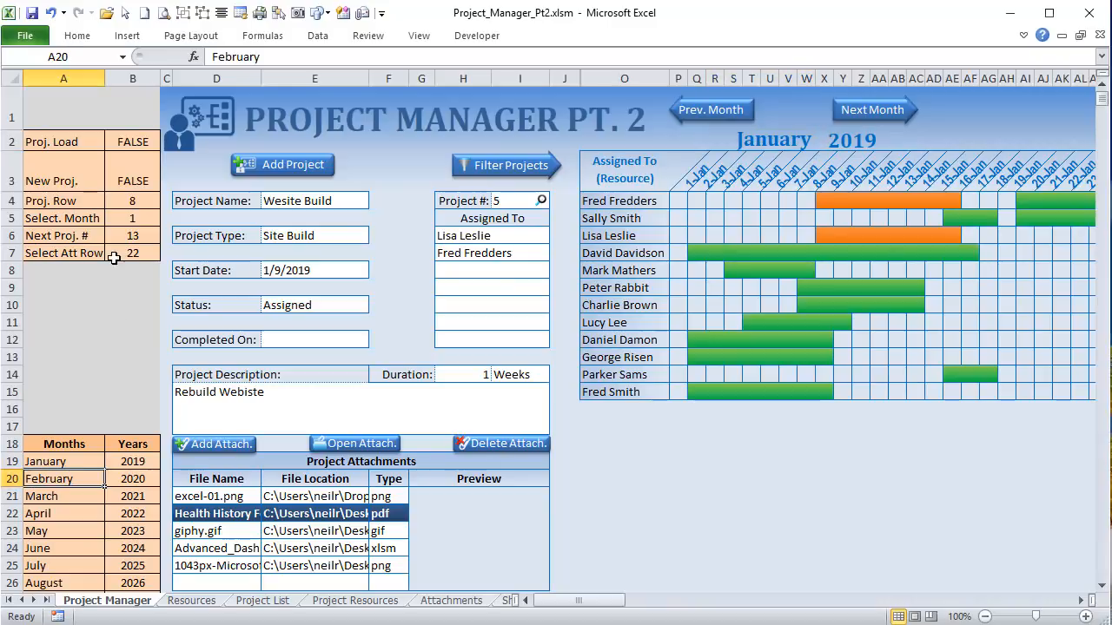
left_click(136, 202)
left_click(136, 217)
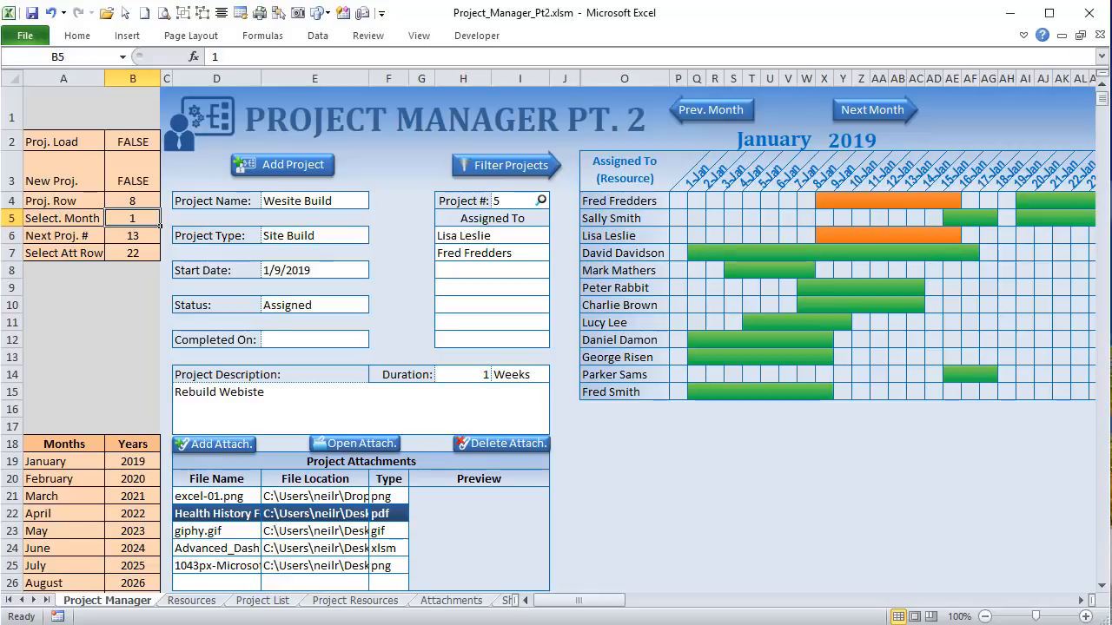
key("alt+F11")
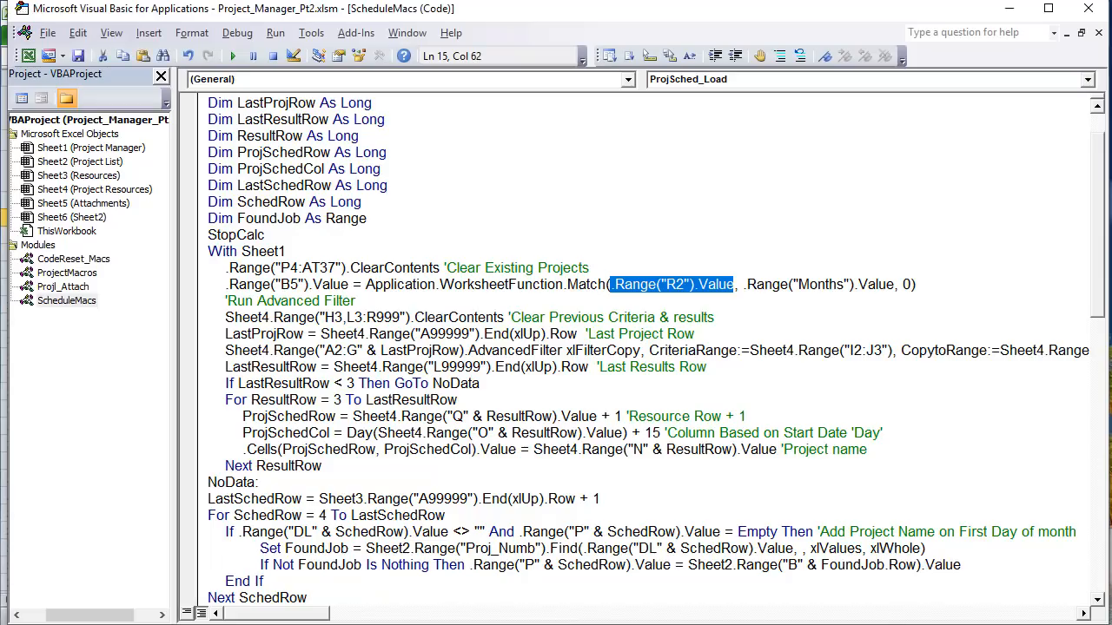
Step: Walk through the Match arguments R2, Months and exact-match 0, then select Sheet4 Project Resources
left_click_drag(598, 288, 366, 288)
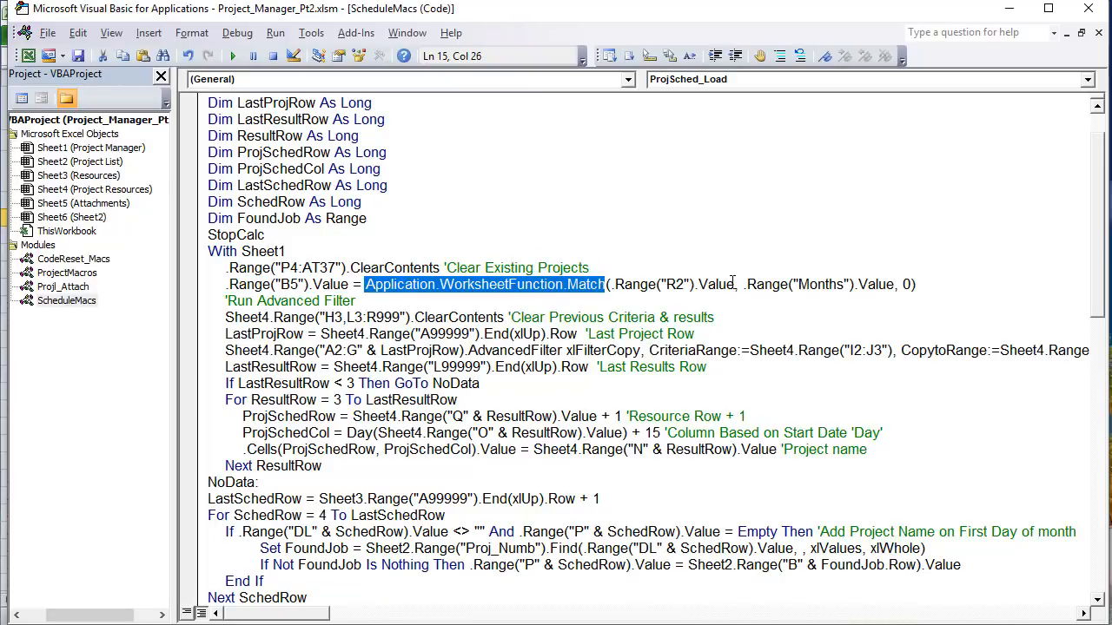
left_click_drag(734, 284, 618, 285)
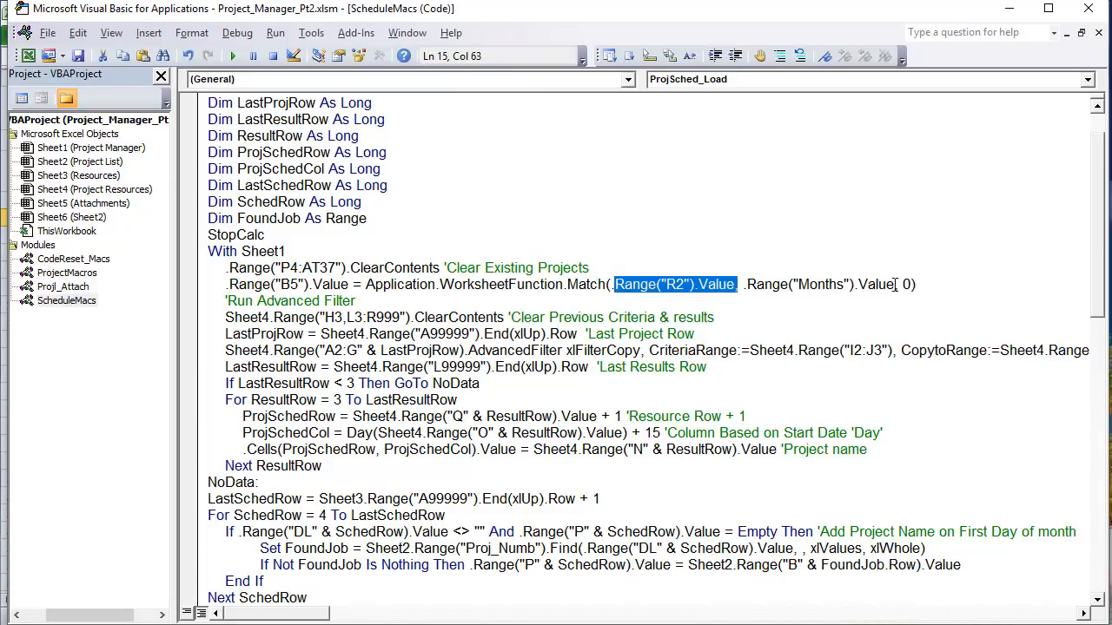
left_click_drag(895, 284, 743, 285)
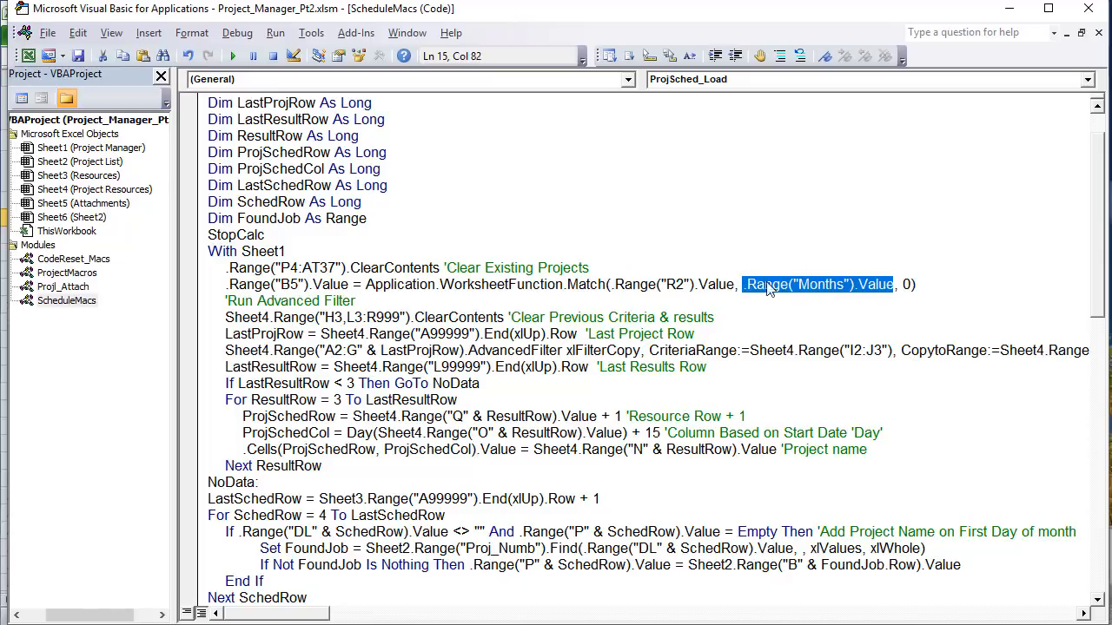
left_click(903, 284)
double_click(907, 284)
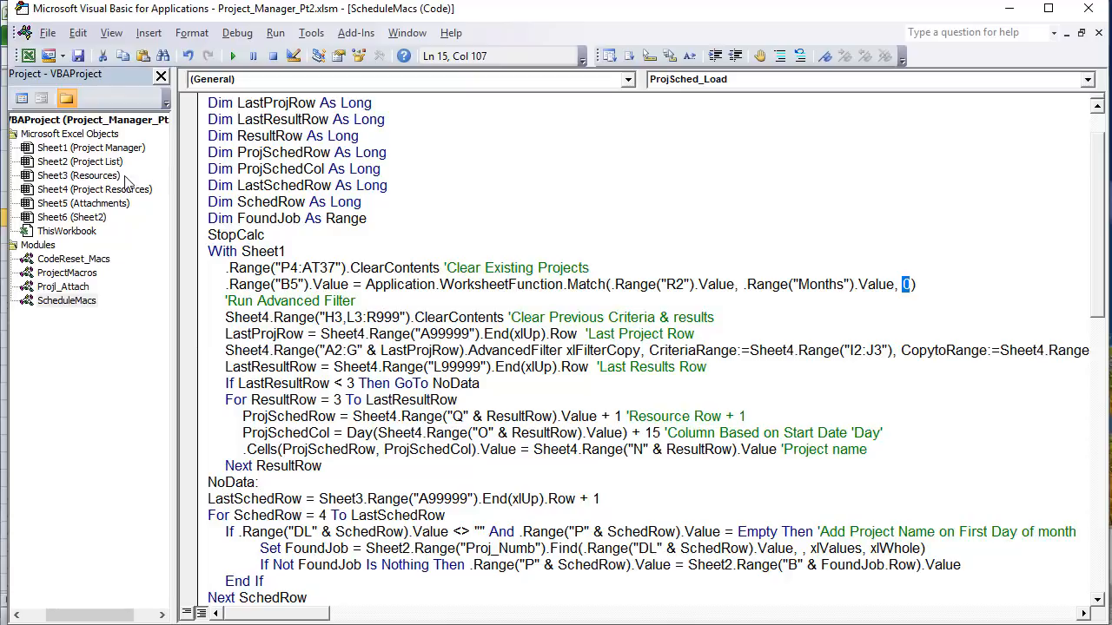
left_click(97, 189)
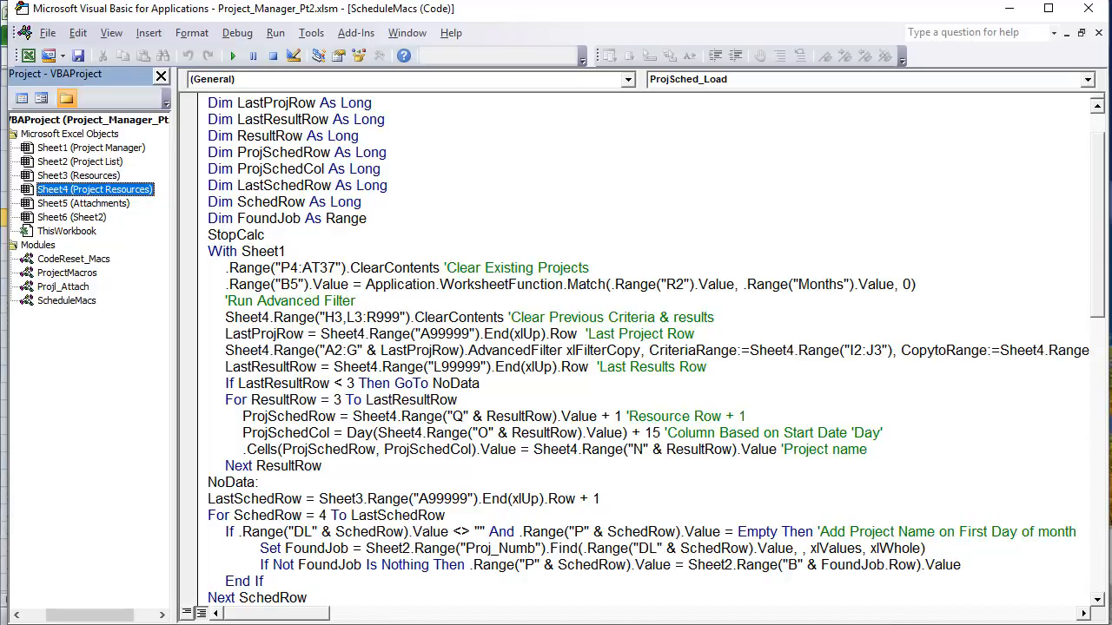
key("alt+F11")
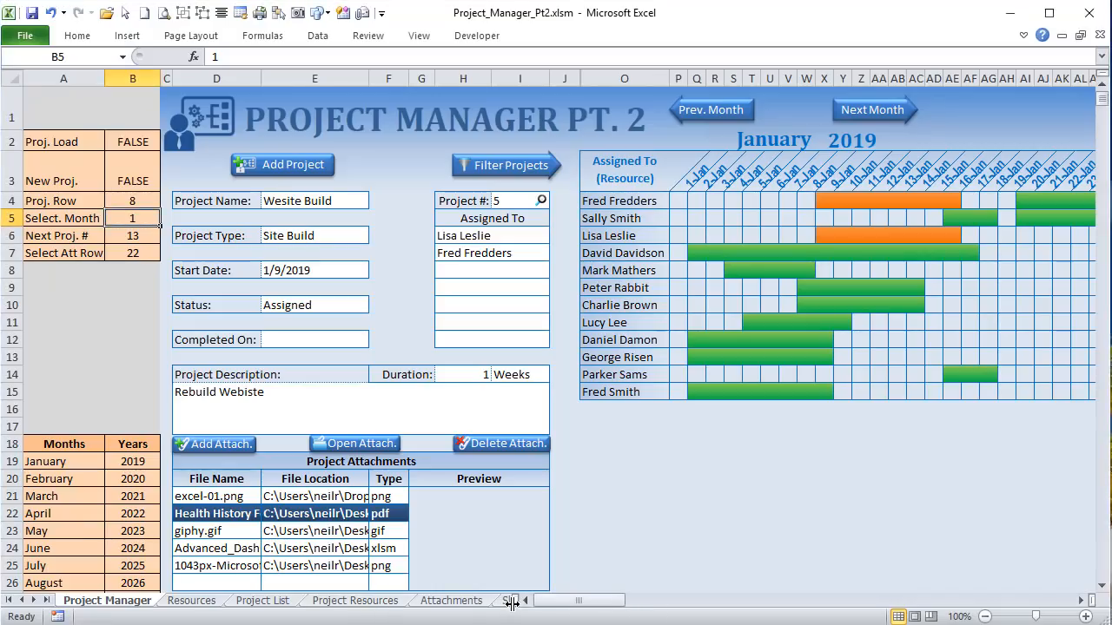
Step: Center the >= and <= start-date criteria in I3:J3 and review the Filter Results table
left_click(355, 604)
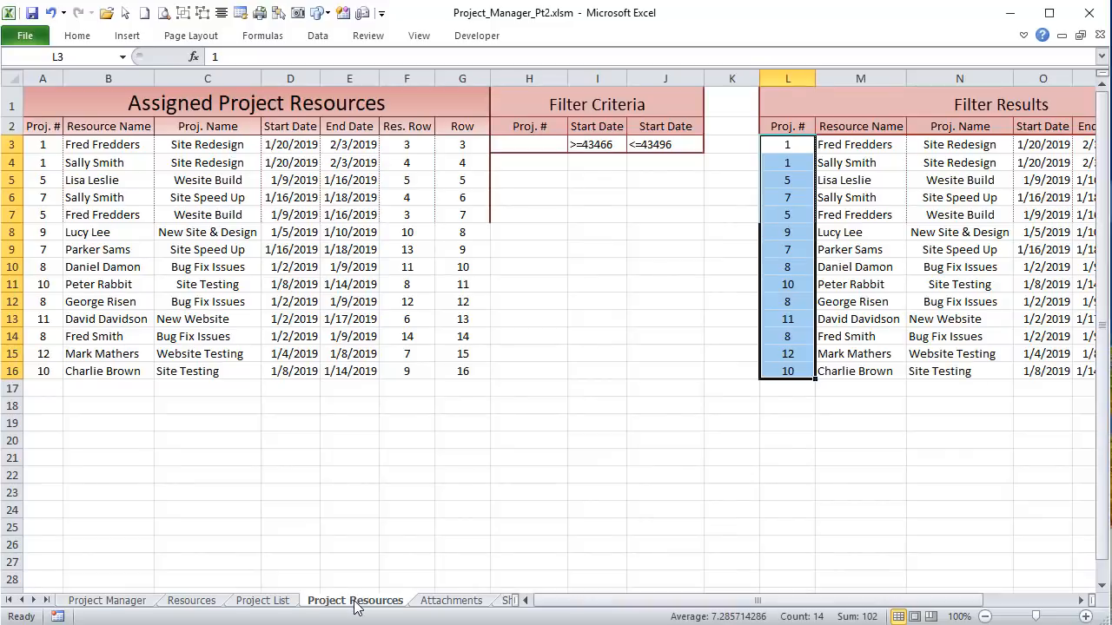
left_click(546, 146)
left_click_drag(596, 145, 636, 145)
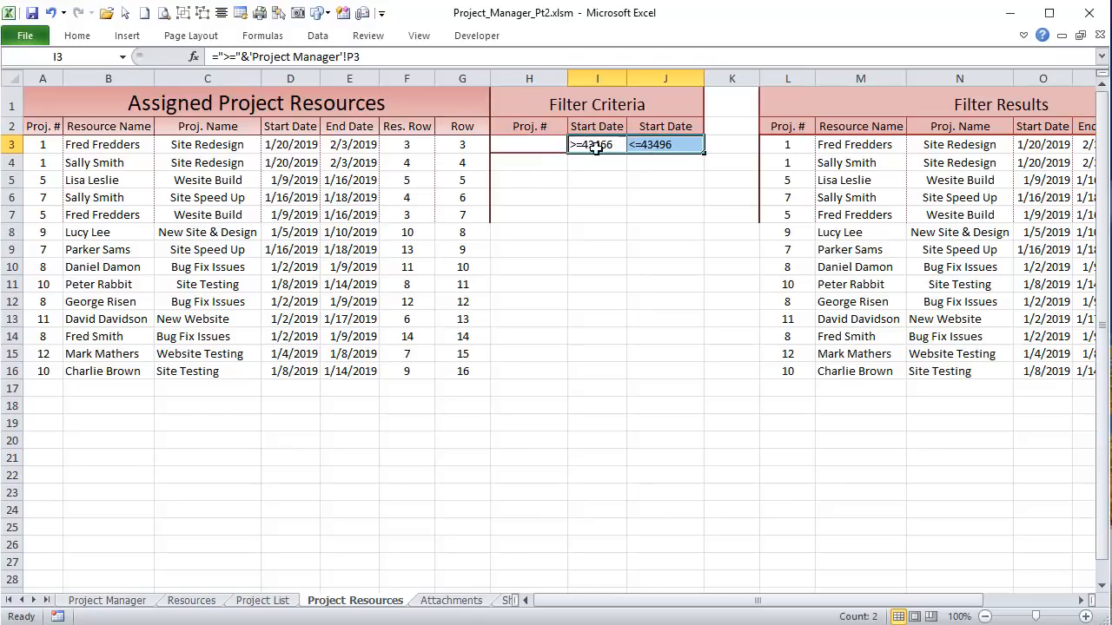
left_click(77, 36)
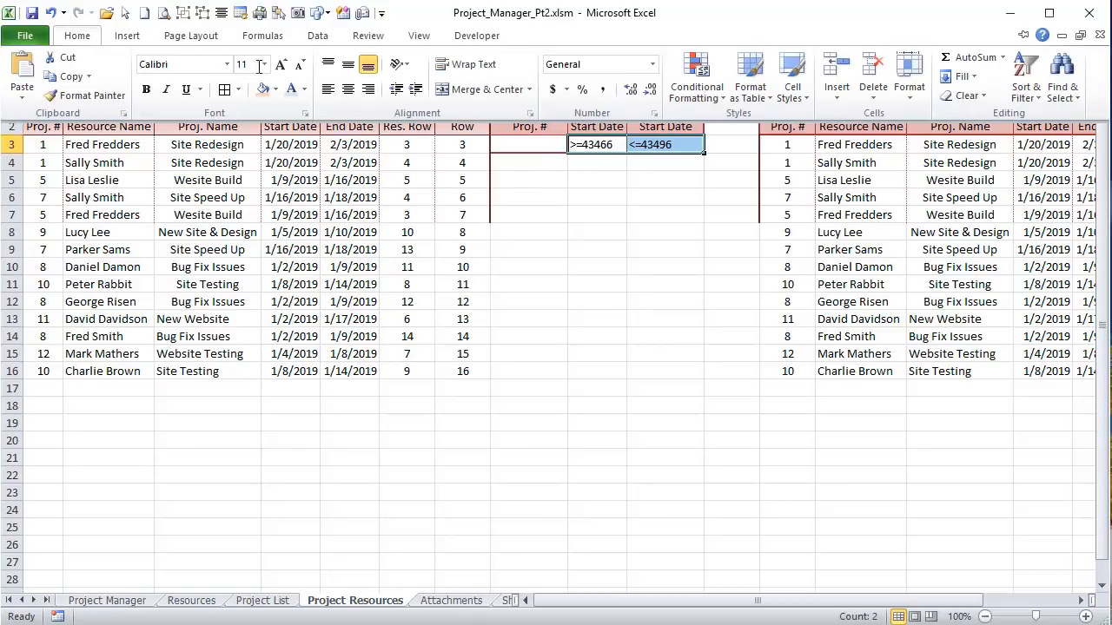
left_click(339, 89)
left_click(538, 144)
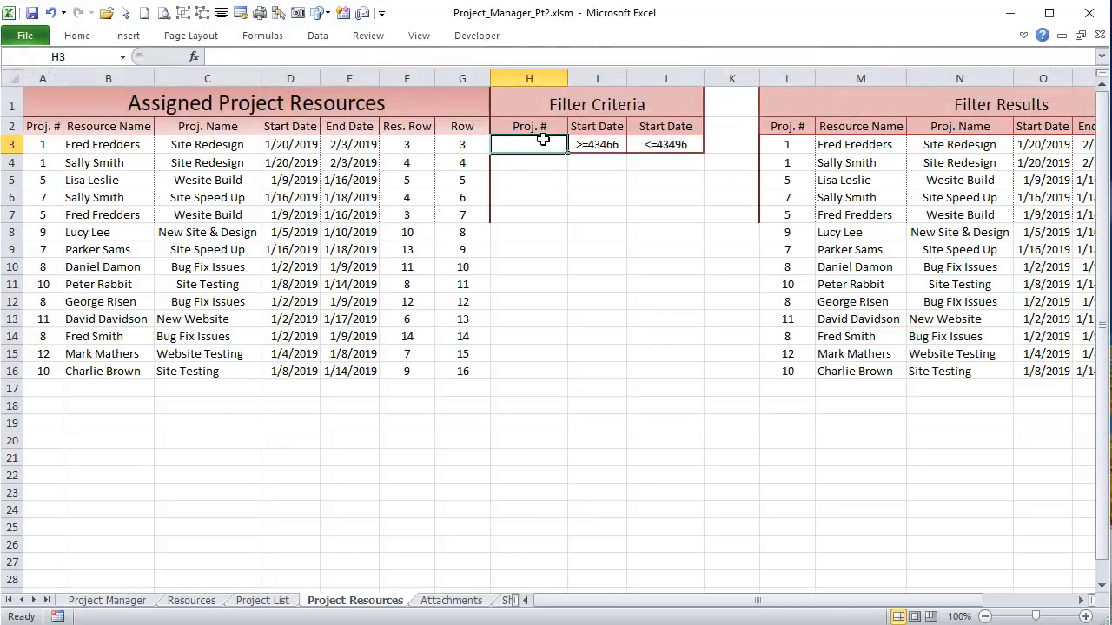
left_click_drag(764, 146, 996, 371)
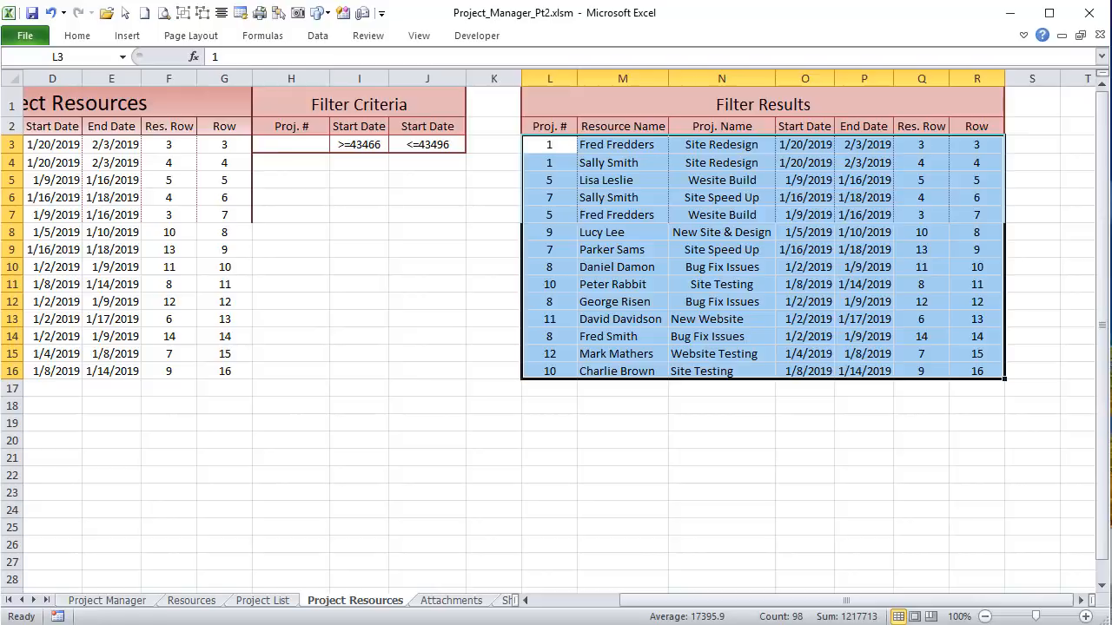
key("alt+F11")
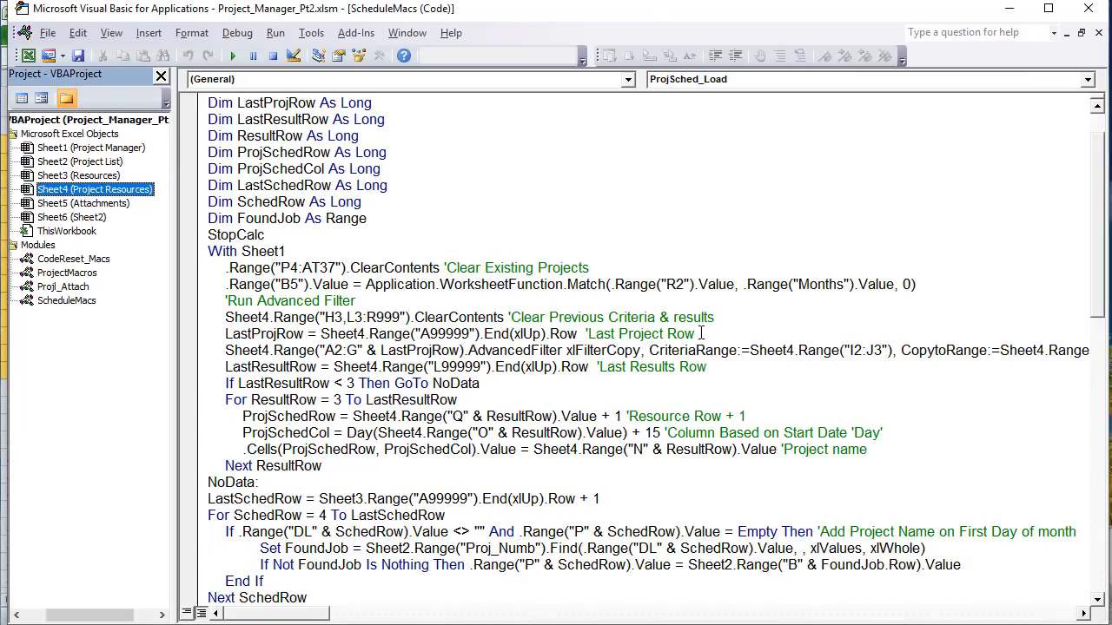
Step: Highlight the LastProjRow line and the line clearing Sheet4's H3 and L3:R999
left_click_drag(208, 334, 576, 334)
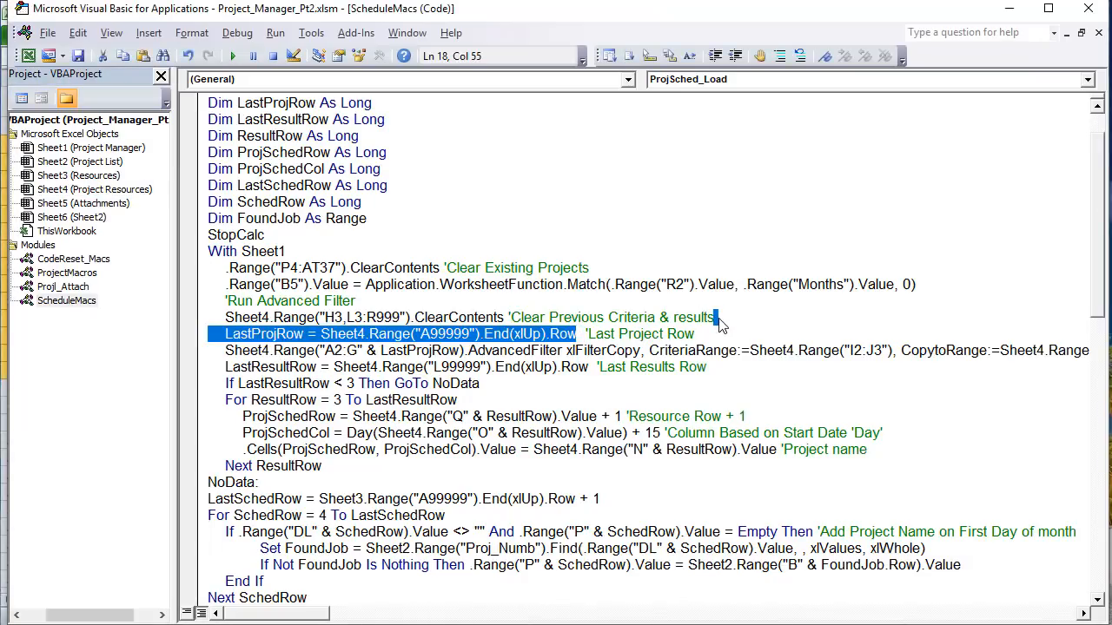
left_click_drag(717, 319, 225, 318)
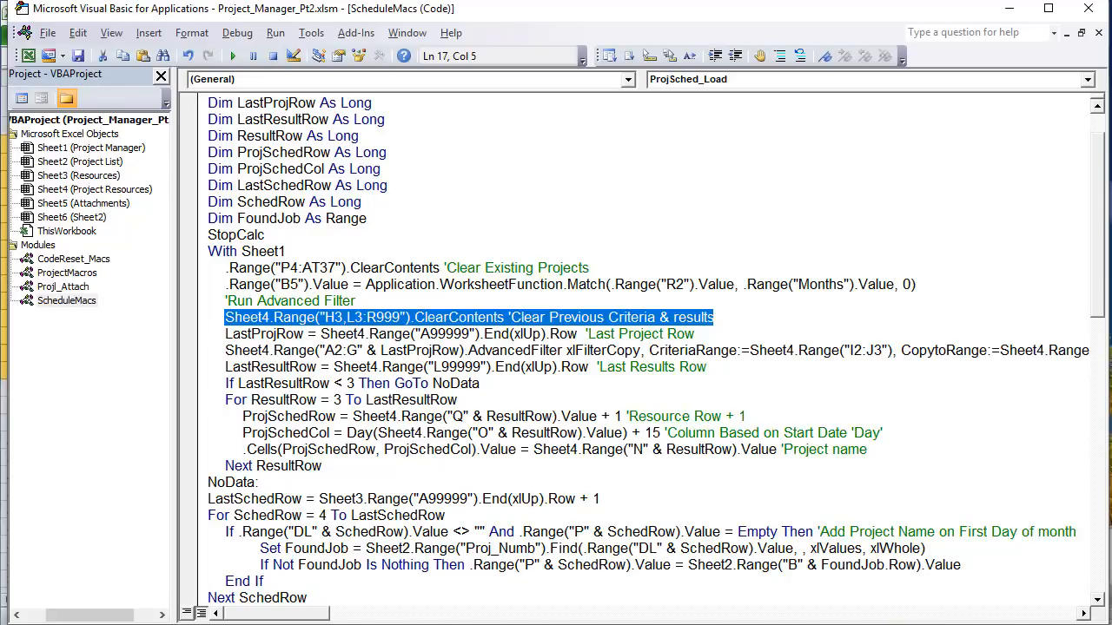
key("alt+F11")
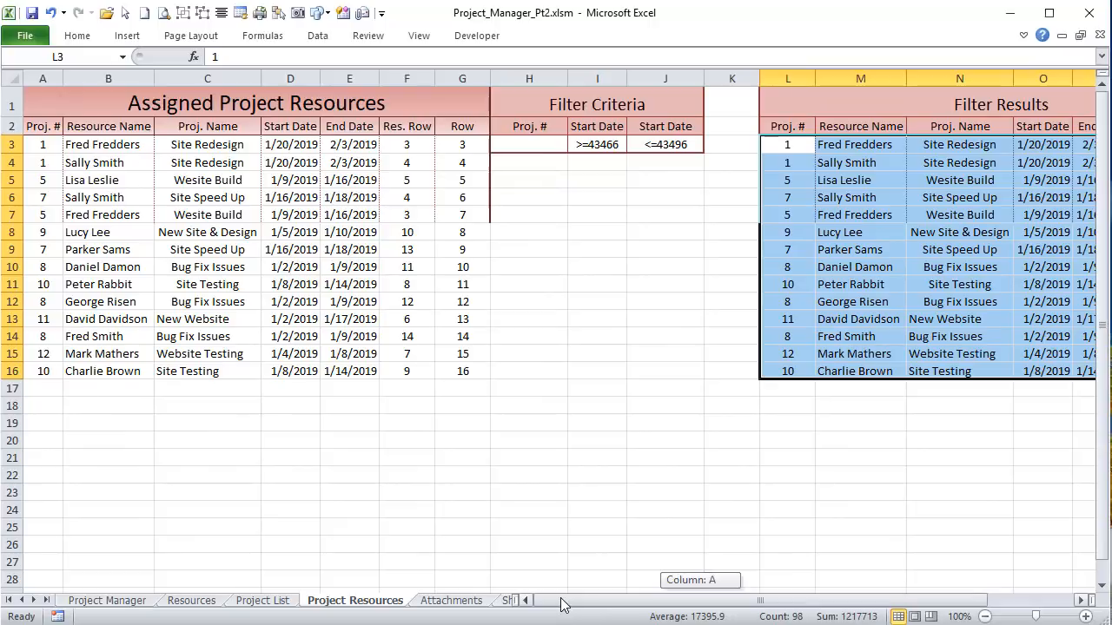
Step: Select the A2:G16 source table, I2:J3 criteria and L2:R2 result headings in turn
left_click(36, 368)
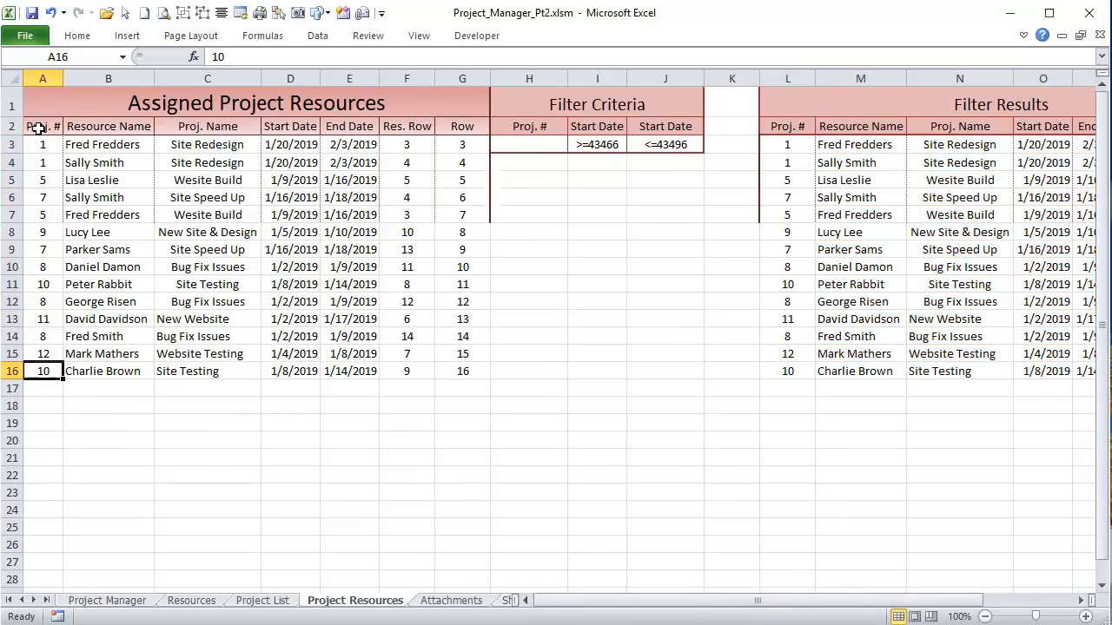
left_click_drag(38, 127, 437, 371)
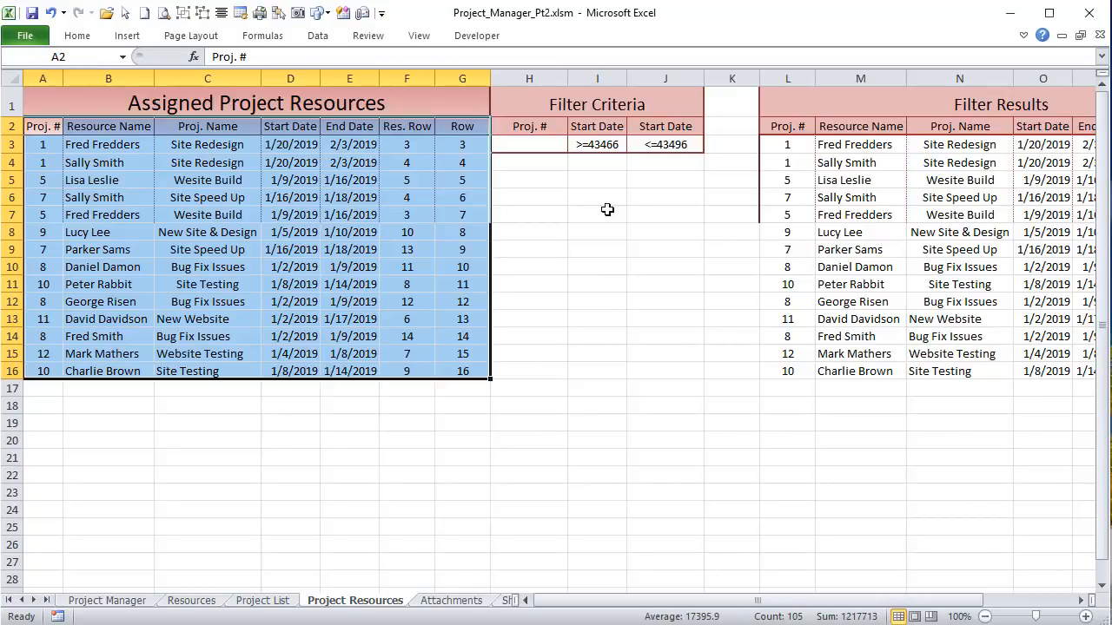
left_click(606, 127)
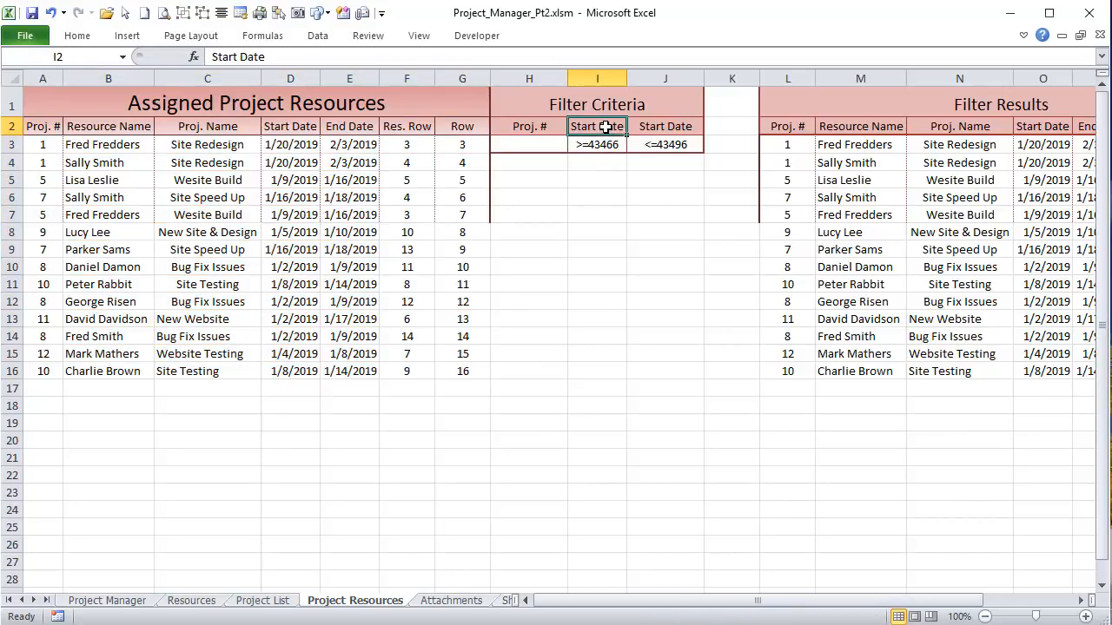
left_click_drag(606, 127, 668, 141)
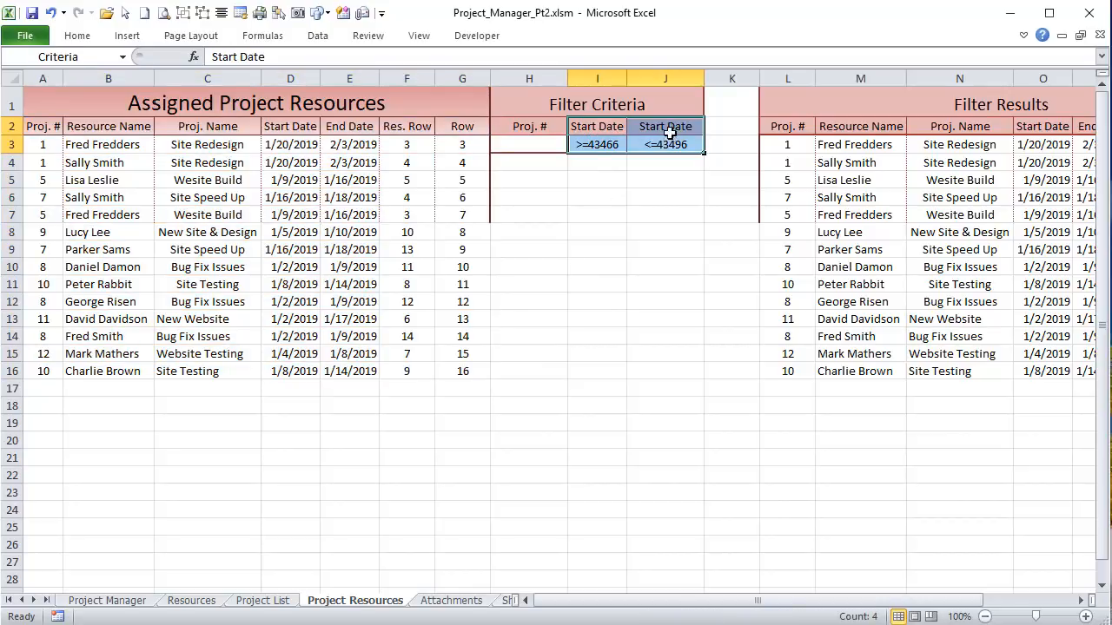
left_click_drag(781, 126, 969, 127)
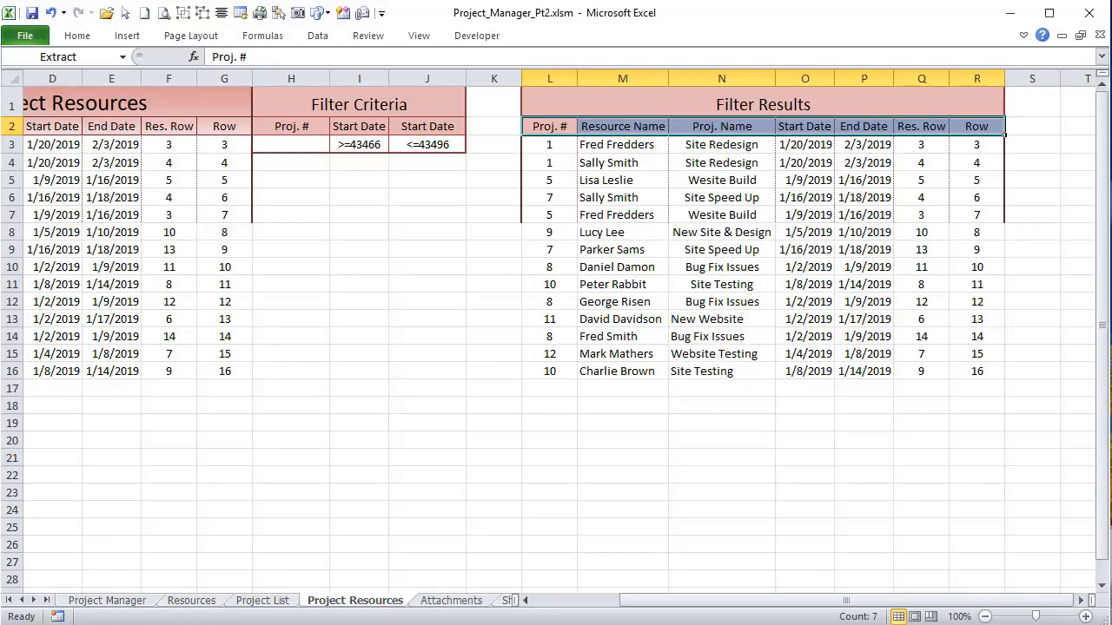
key("alt+F11")
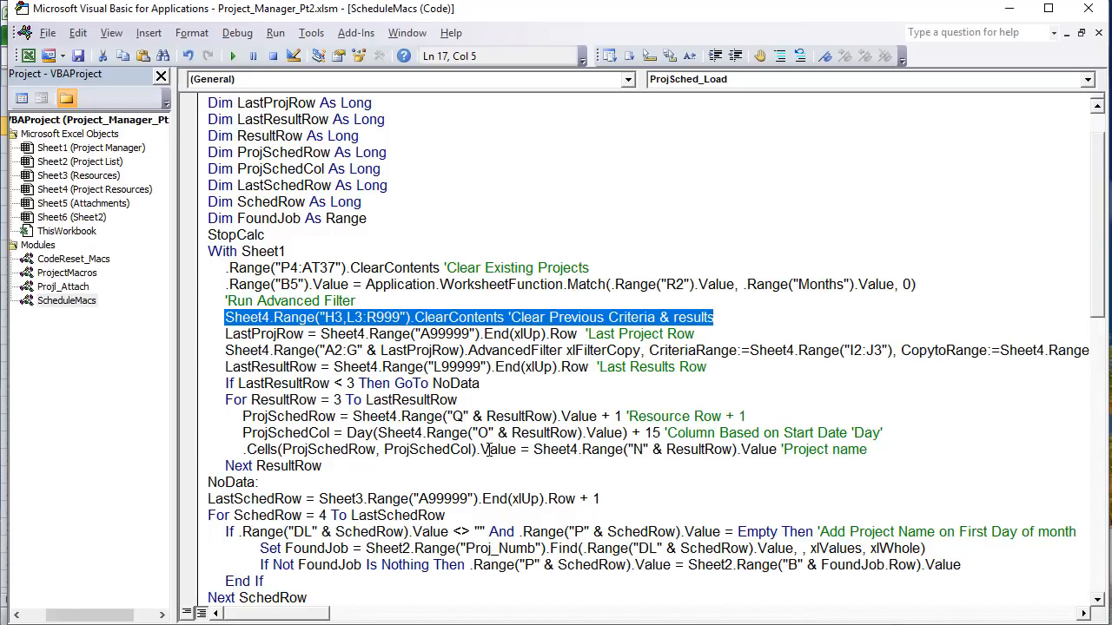
Step: Highlight the A2:G source range, AdvancedFilter method and xlFilterCopy action on line 19
left_click(216, 348)
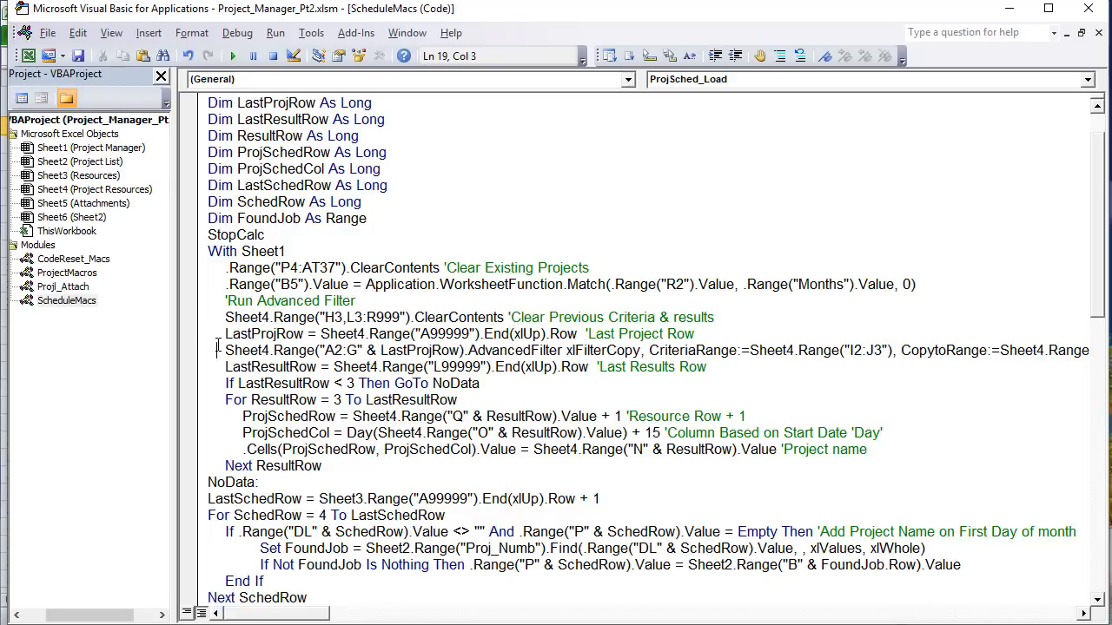
left_click_drag(216, 348, 358, 350)
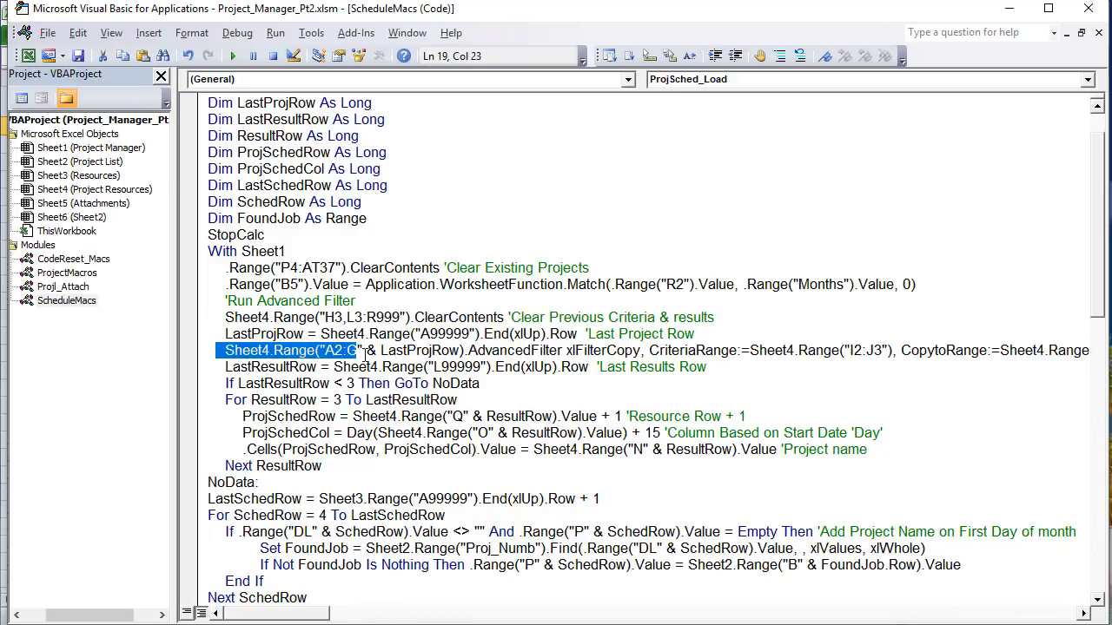
left_click(465, 351)
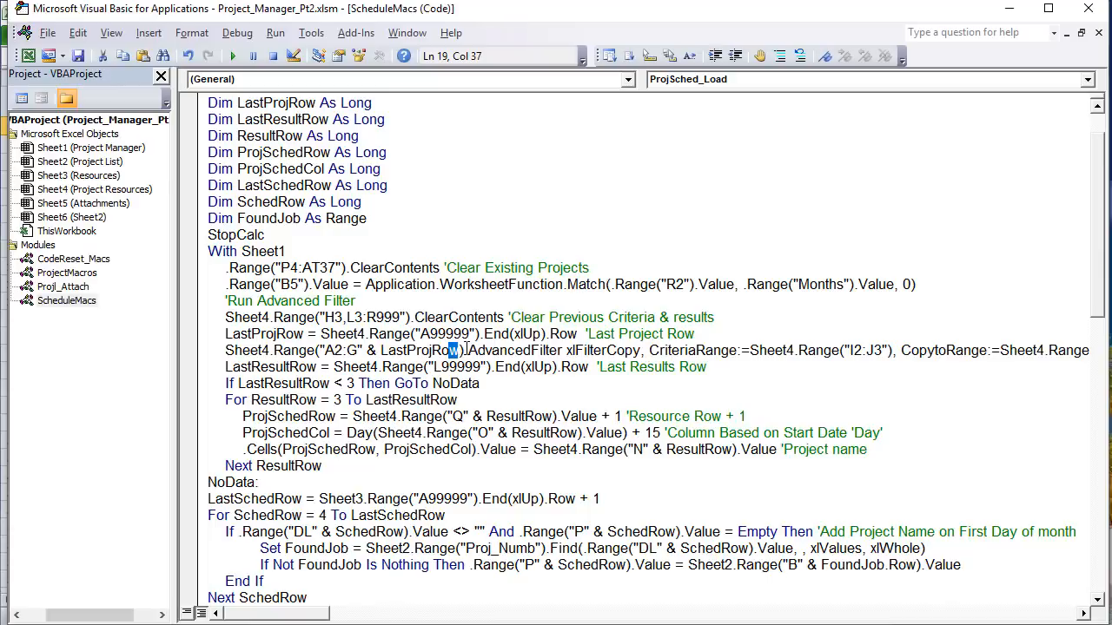
left_click_drag(466, 351, 234, 356)
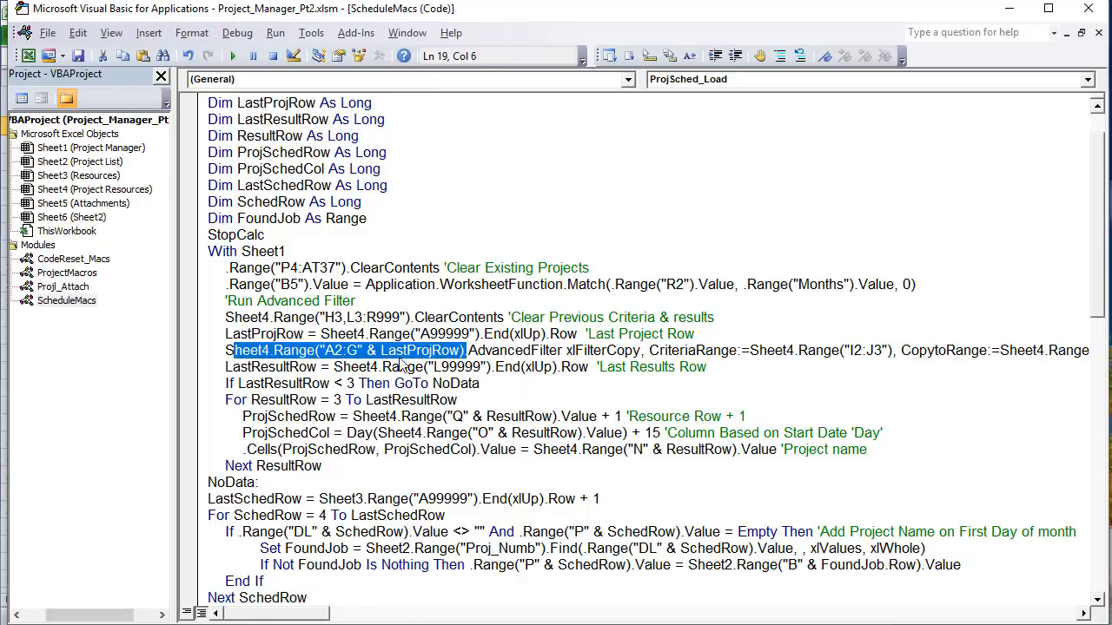
left_click_drag(566, 351, 468, 351)
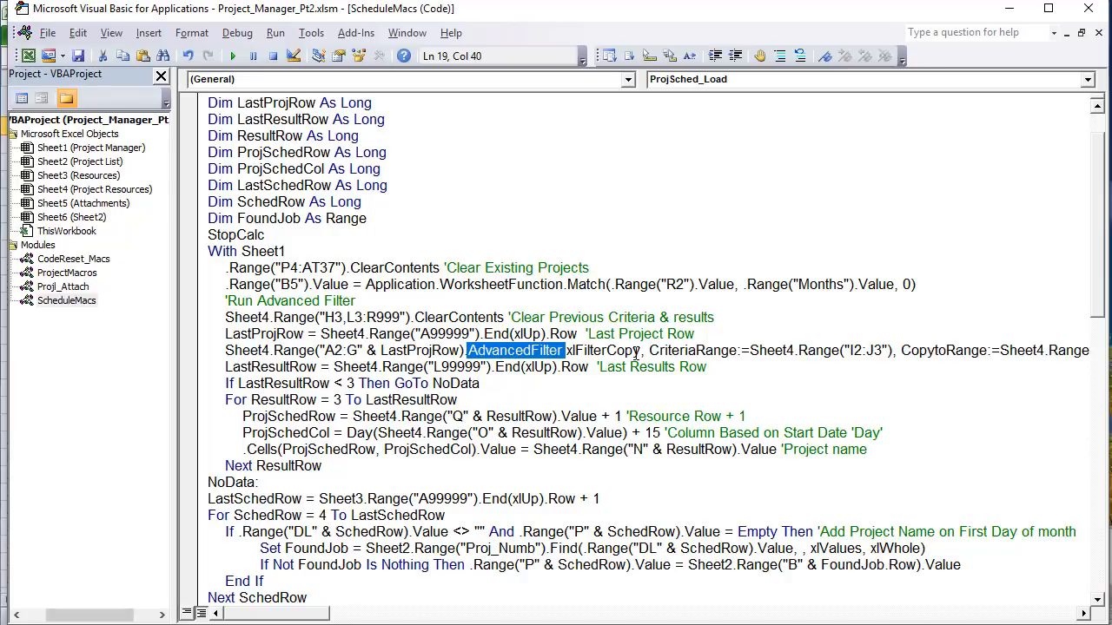
left_click_drag(633, 351, 567, 351)
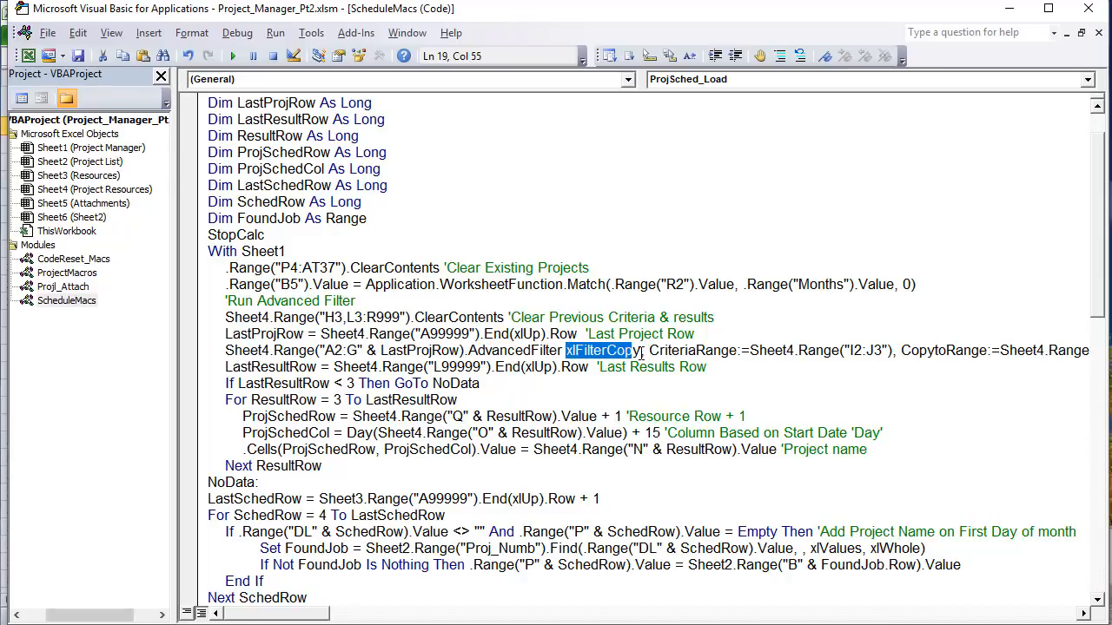
left_click_drag(641, 350, 741, 365)
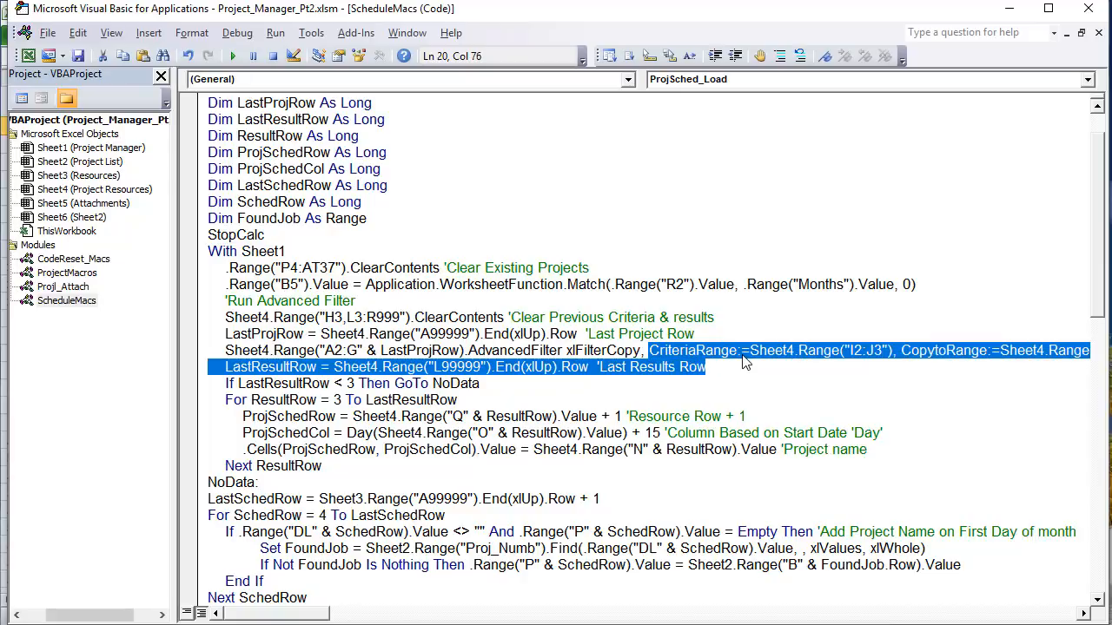
Step: Highlight CriteriaRange I2:J3, CopyToRange L2:R2 and Unique:=False, then check Filter Results L16
left_click(740, 351)
left_click_drag(892, 350, 842, 351)
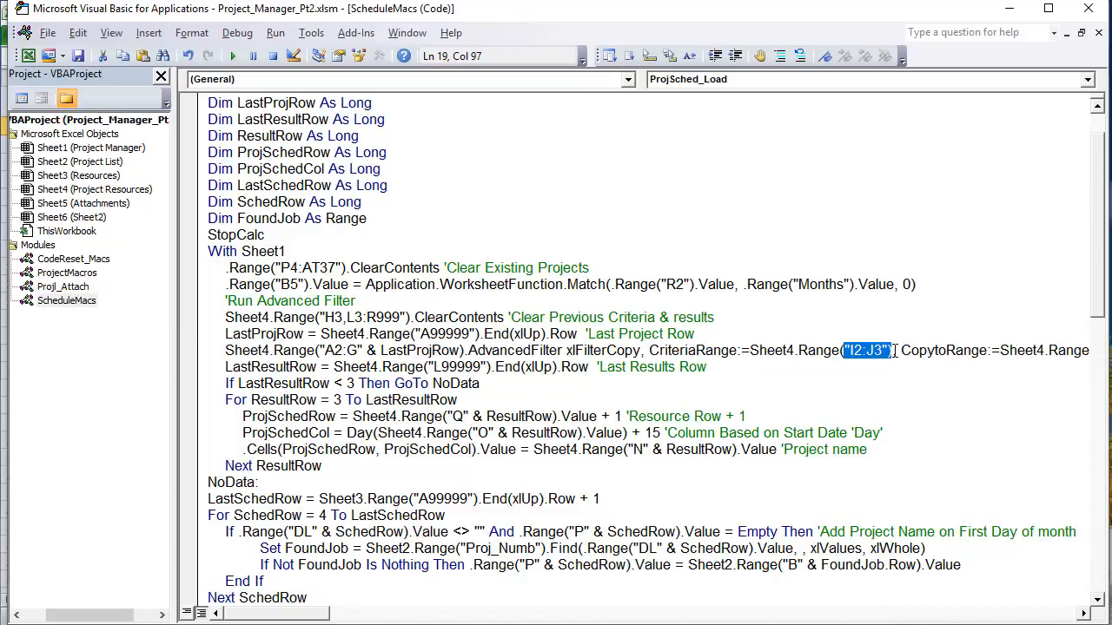
left_click_drag(319, 619, 367, 619)
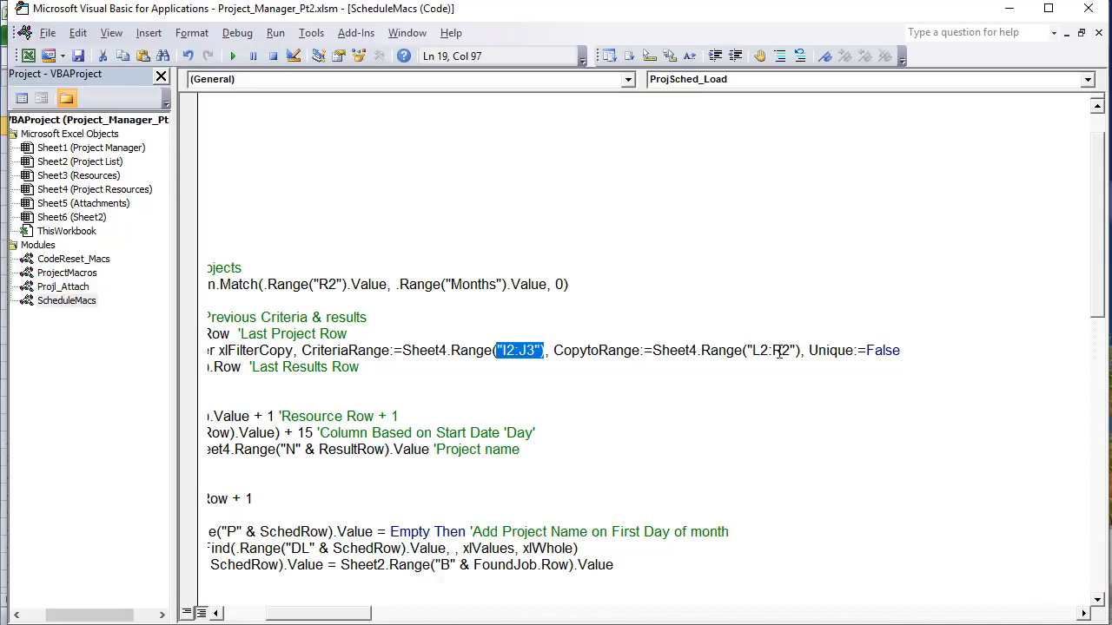
left_click_drag(793, 350, 751, 350)
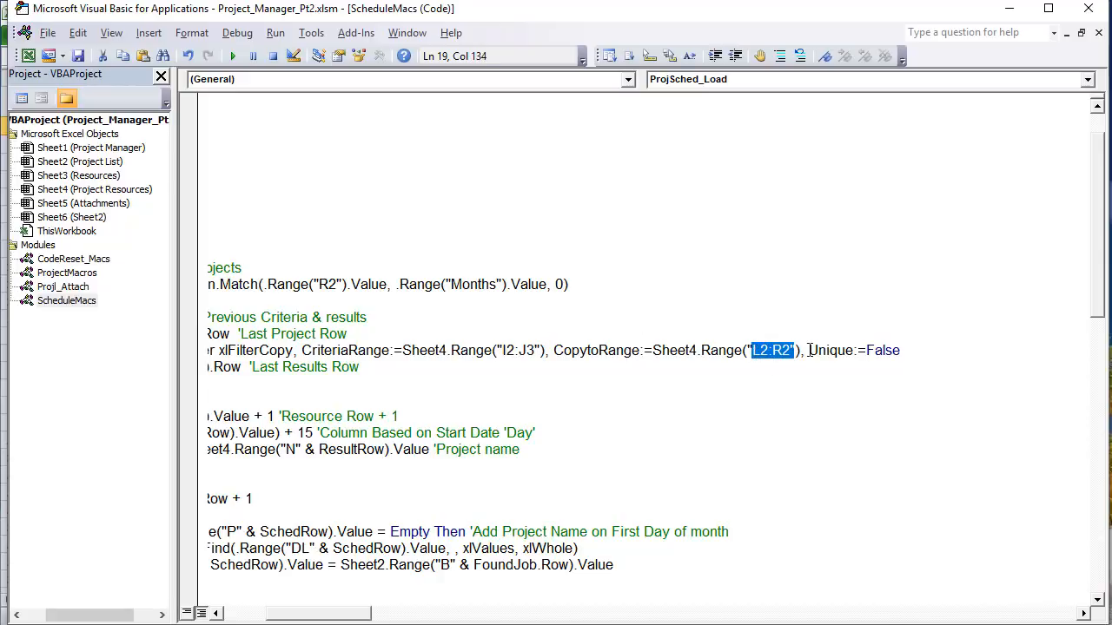
left_click_drag(915, 350, 809, 350)
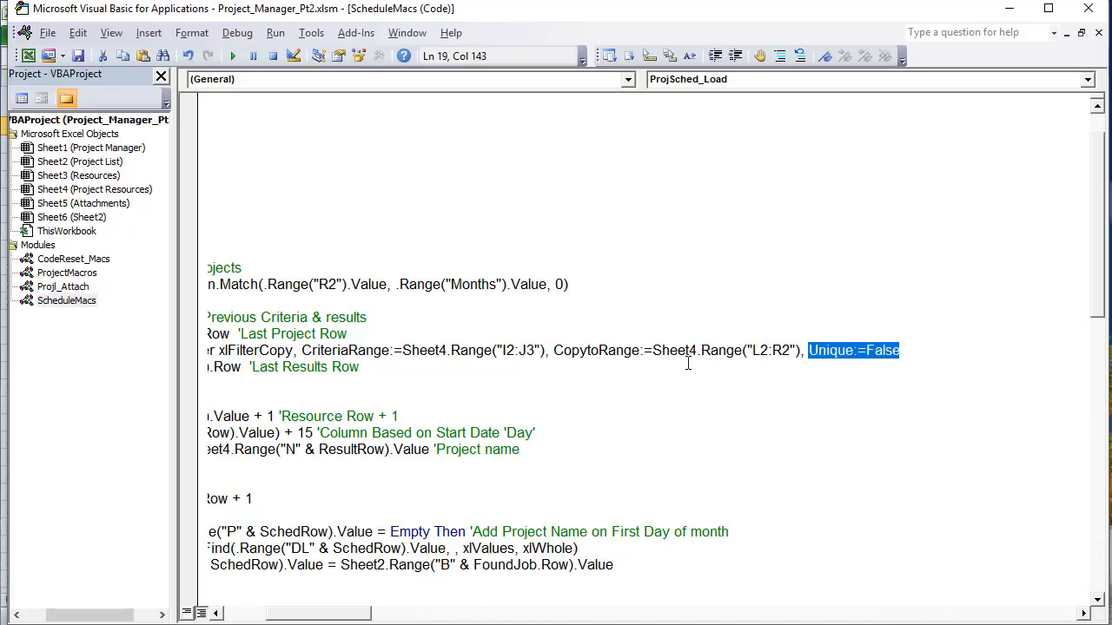
left_click_drag(385, 369, 4, 367)
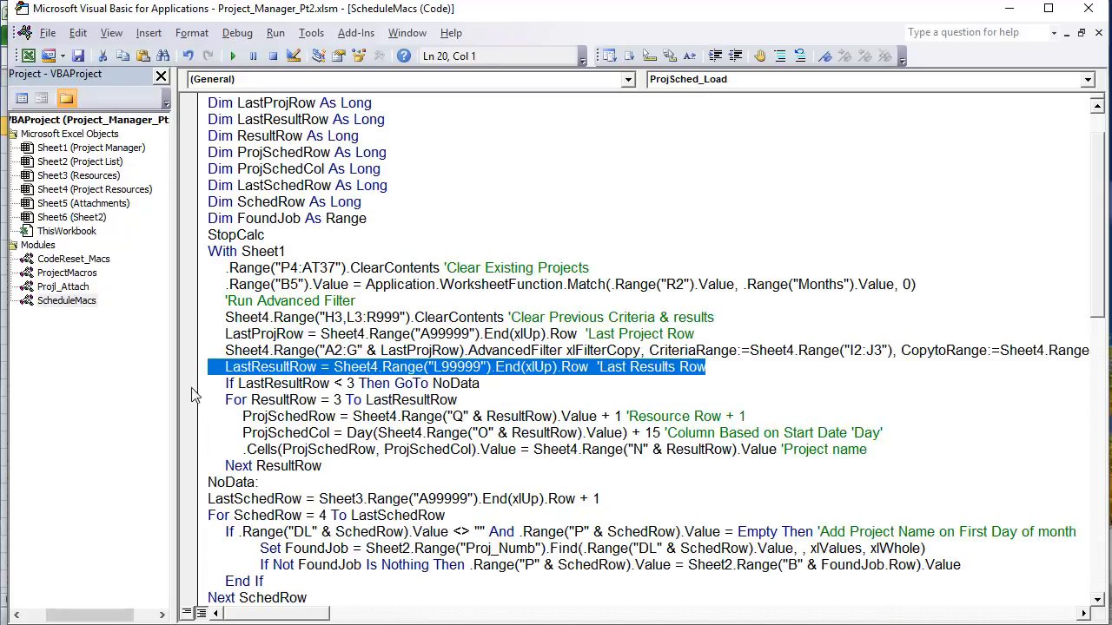
left_click(228, 374)
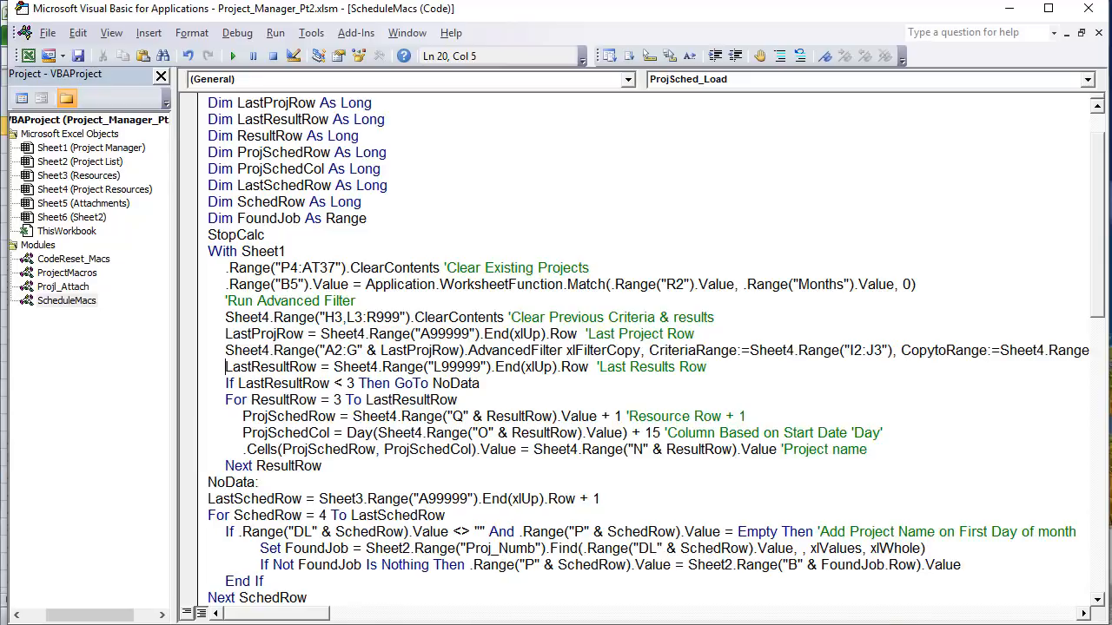
key("alt+F11")
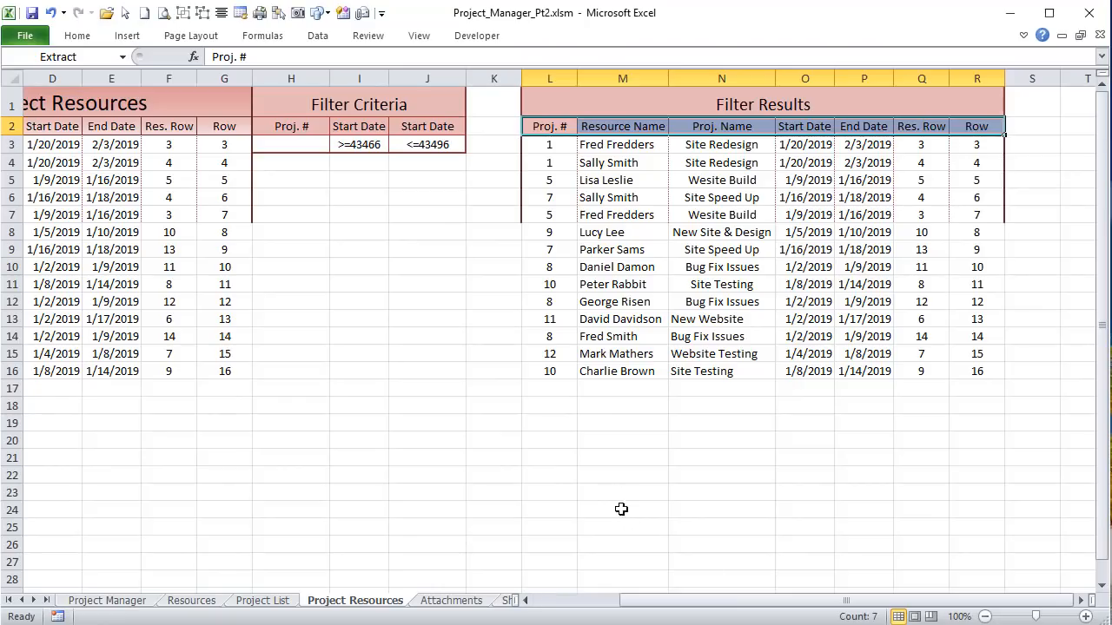
left_click(571, 372)
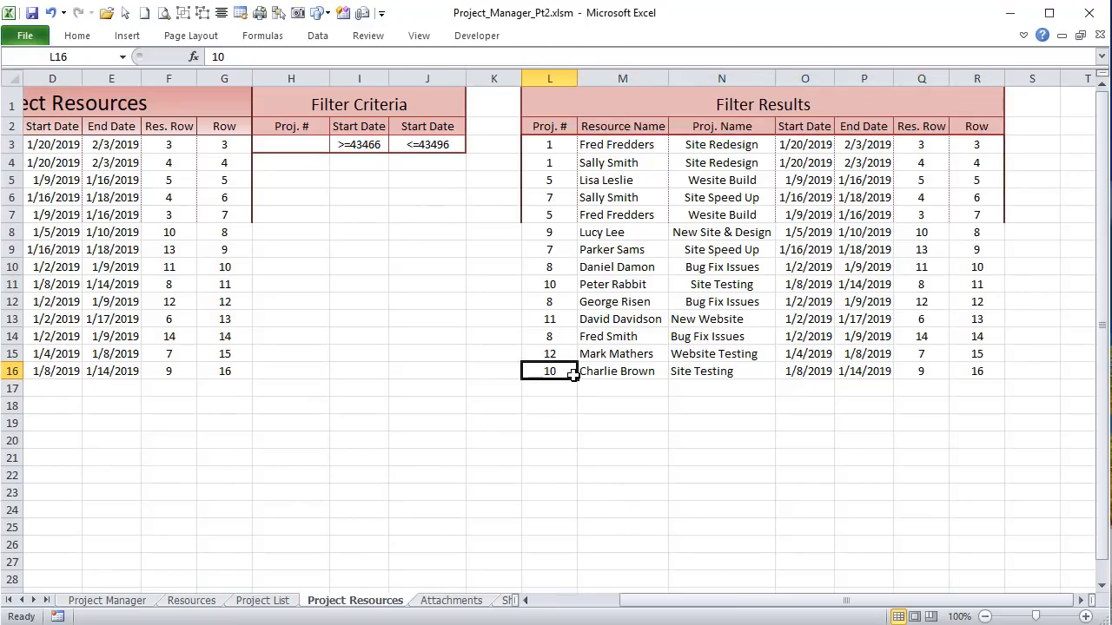
Step: Select result cell L3, then mark the Gantt chart area P5:AG15 on the Project Manager sheet
left_click(569, 145)
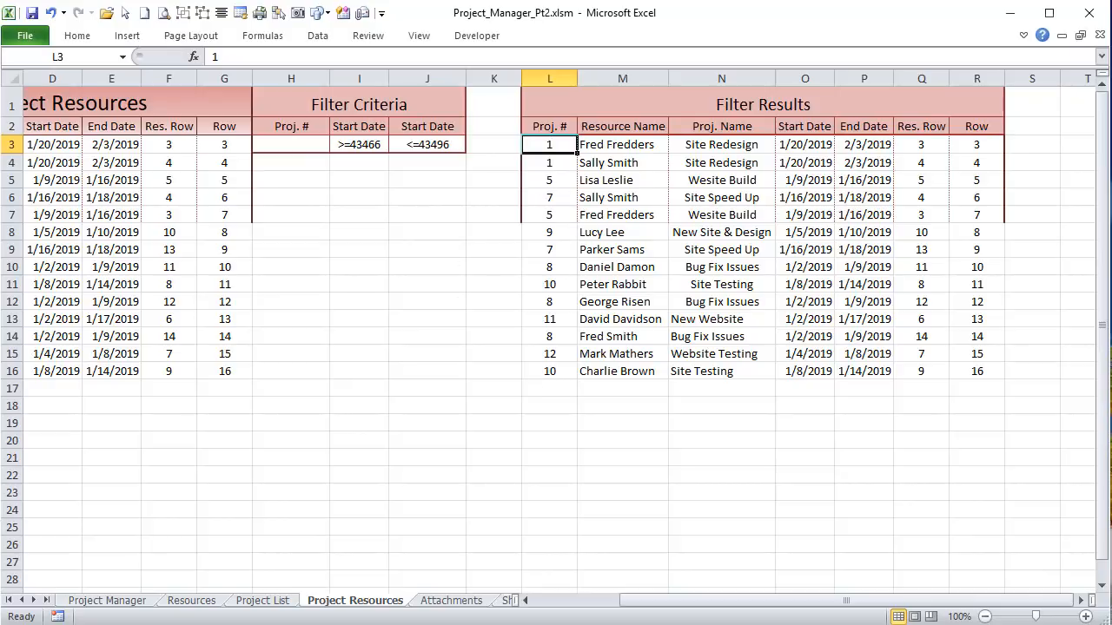
left_click(109, 601)
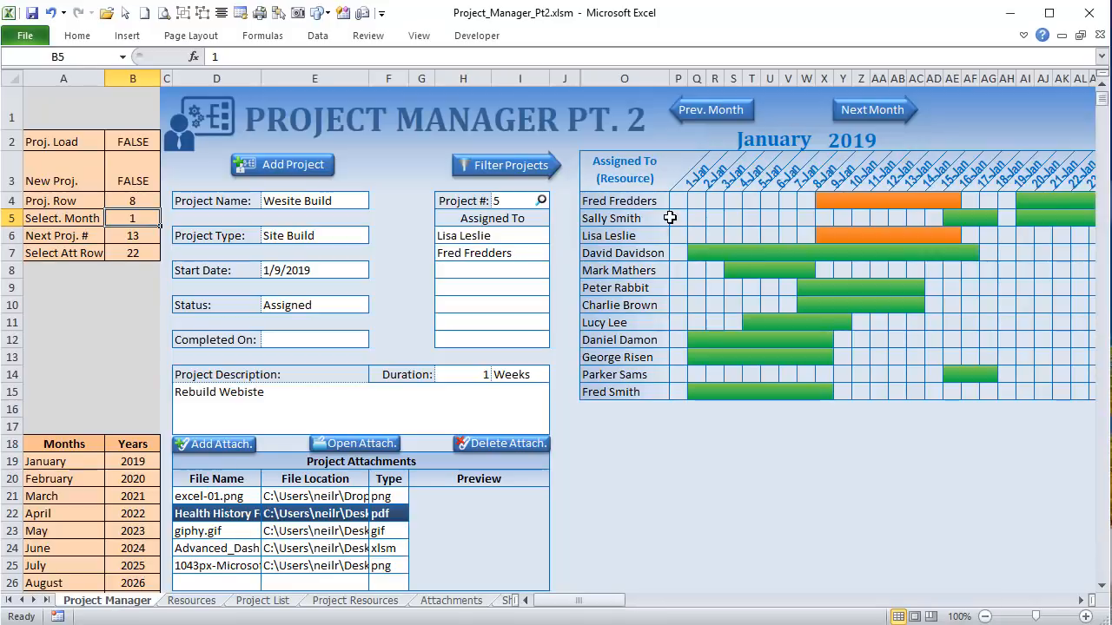
left_click_drag(677, 218, 985, 389)
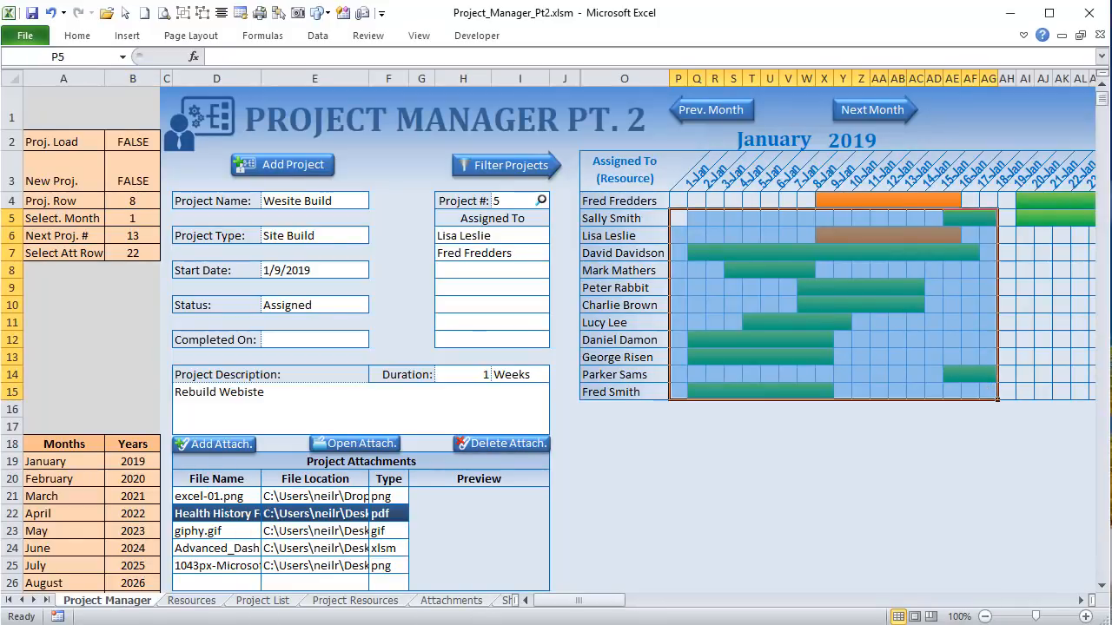
Step: In ProjSched_Load, review the column L last-results-row statement and the check skipping to NoData
key("alt+F11")
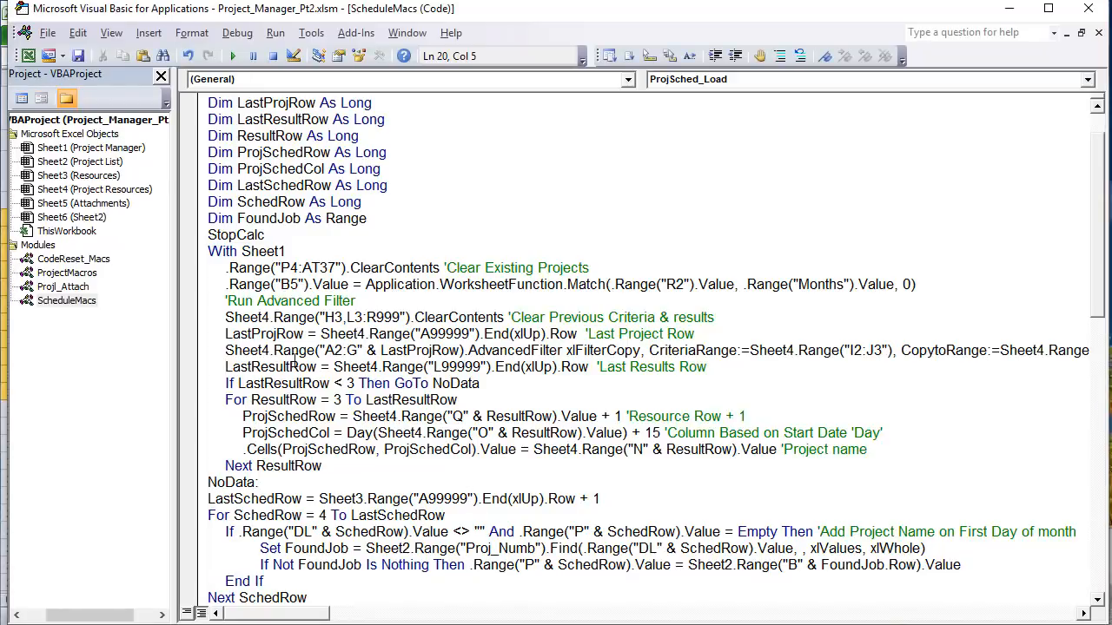
left_click_drag(441, 366, 431, 366)
left_click_drag(591, 366, 224, 366)
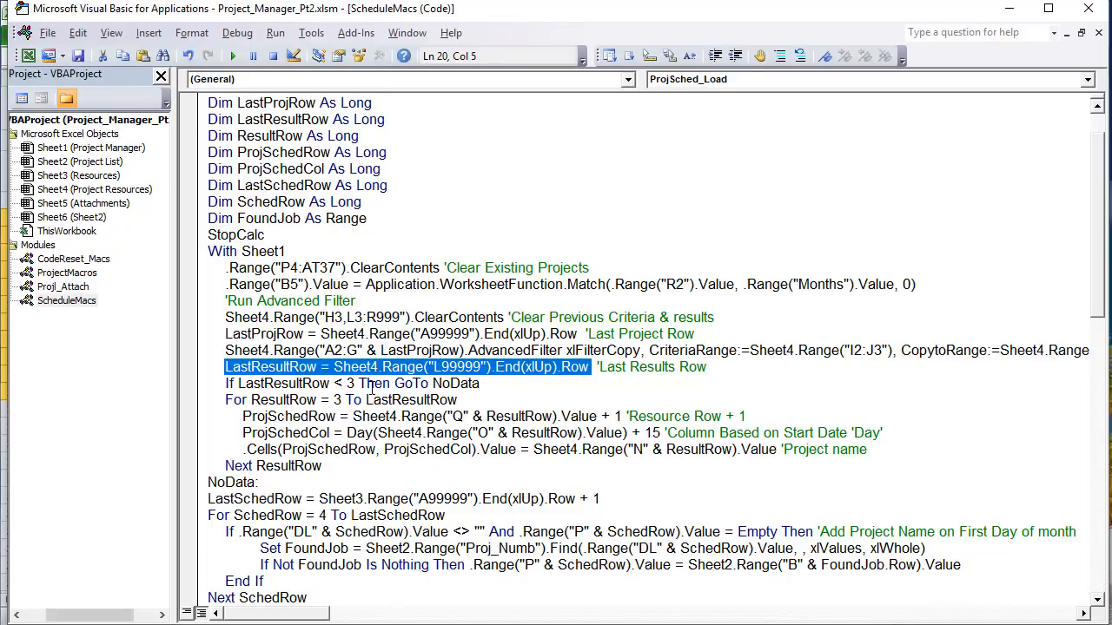
left_click(483, 388)
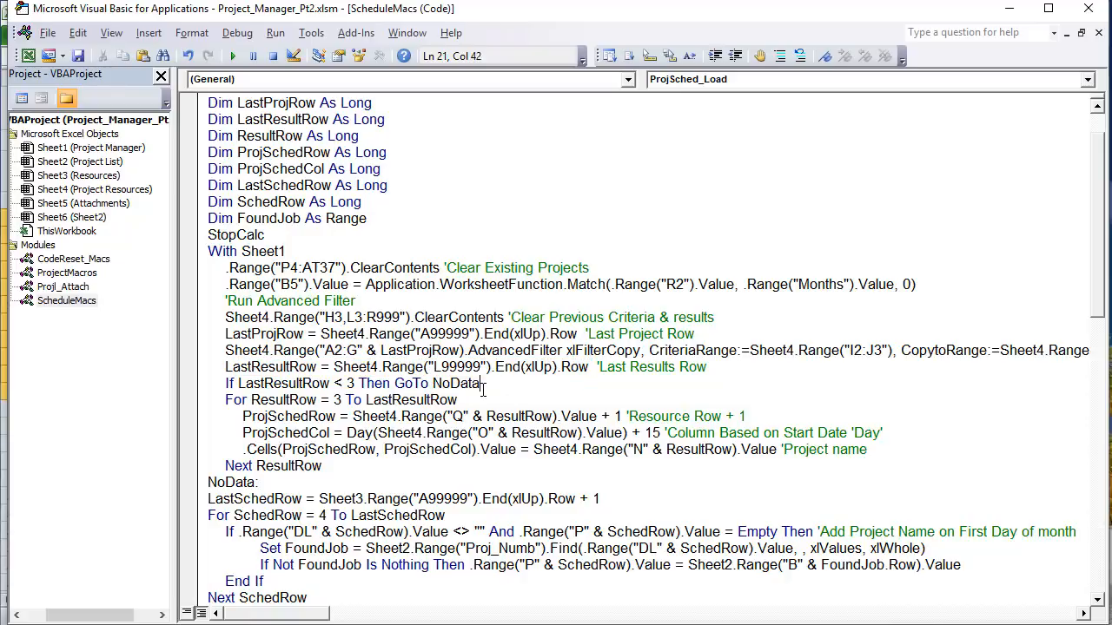
scroll(423, 423, "down", 2)
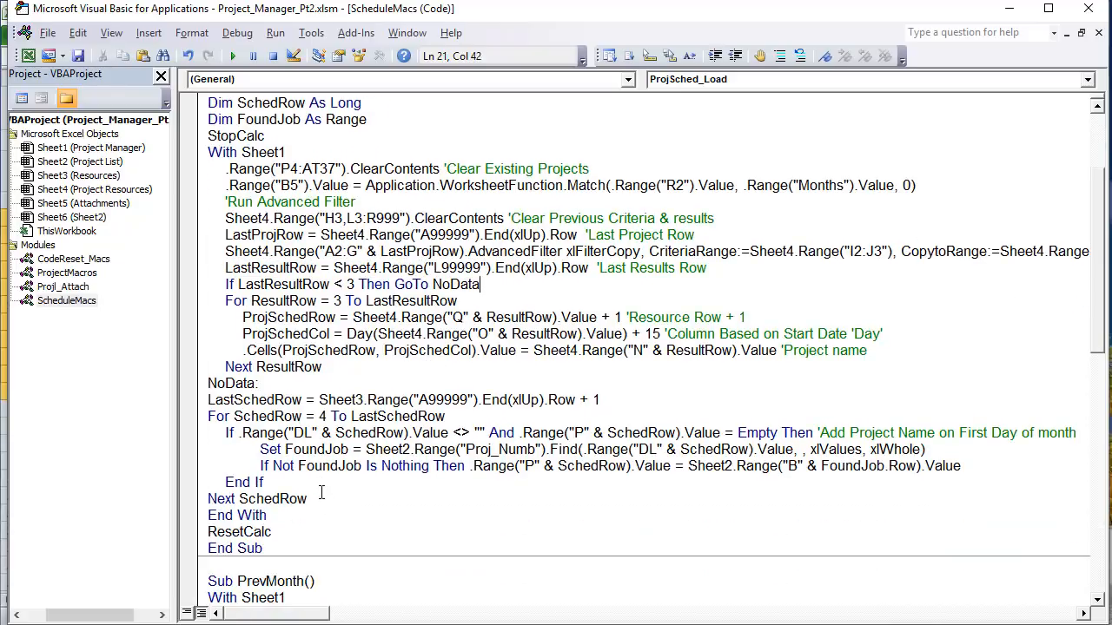
left_click_drag(302, 386, 181, 383)
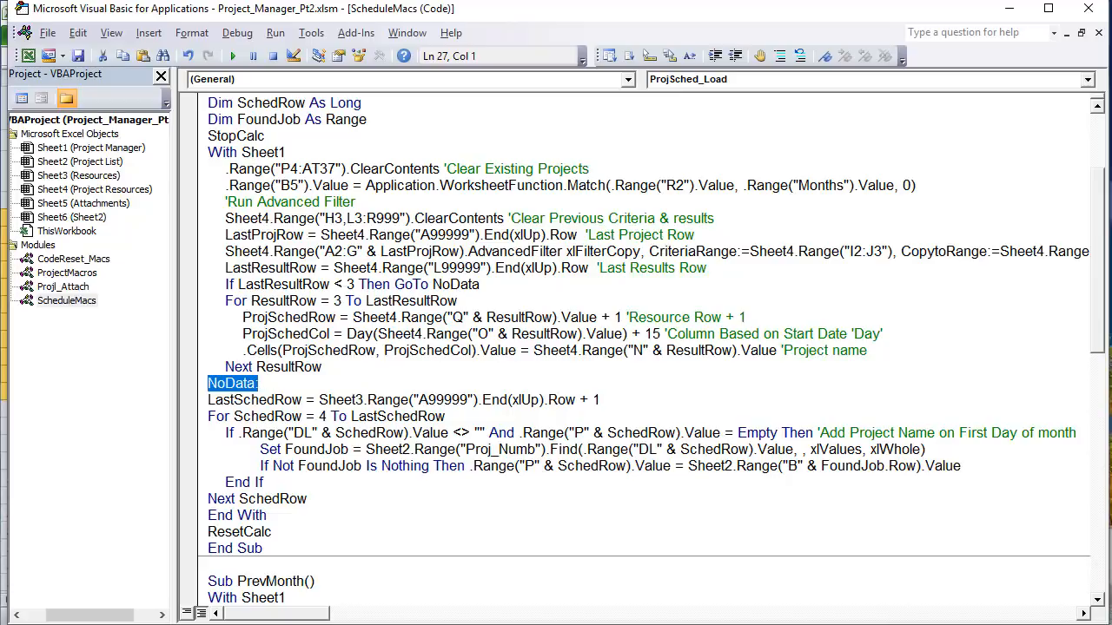
key("alt+F11")
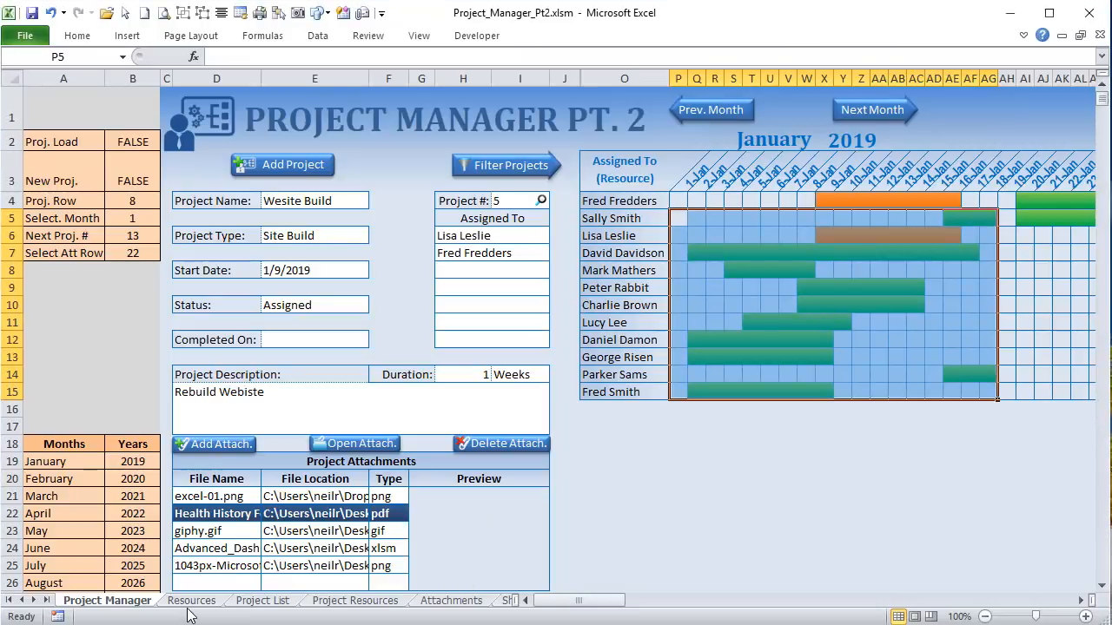
Step: On Project Resources, select the result columns: Proj. # L3:L16, names N3:N16 and start dates in O
left_click(348, 601)
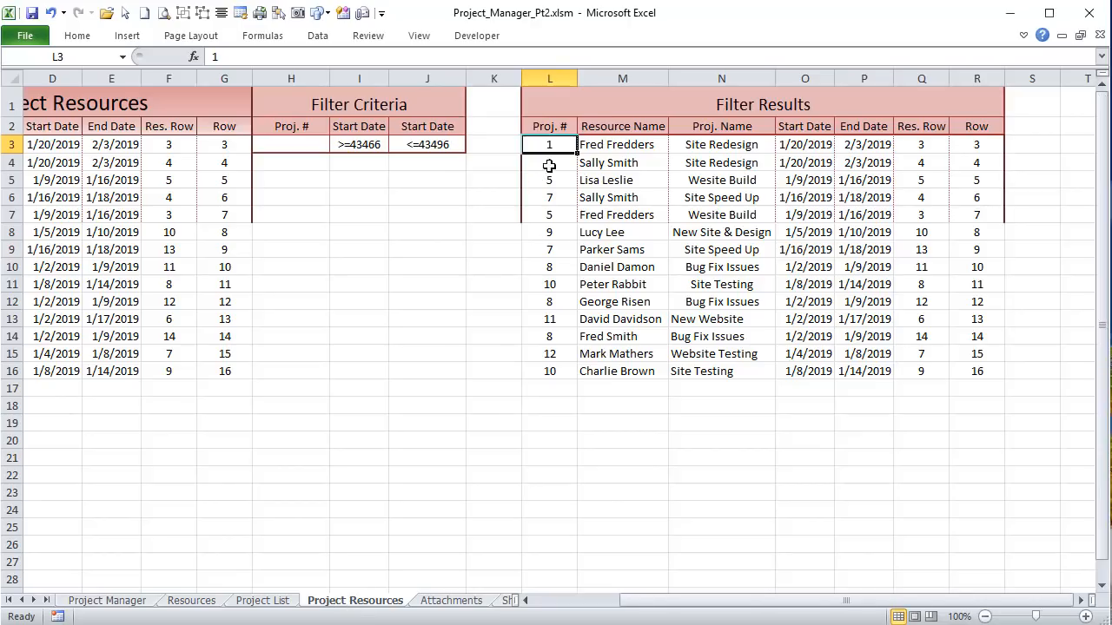
left_click_drag(551, 143, 540, 371)
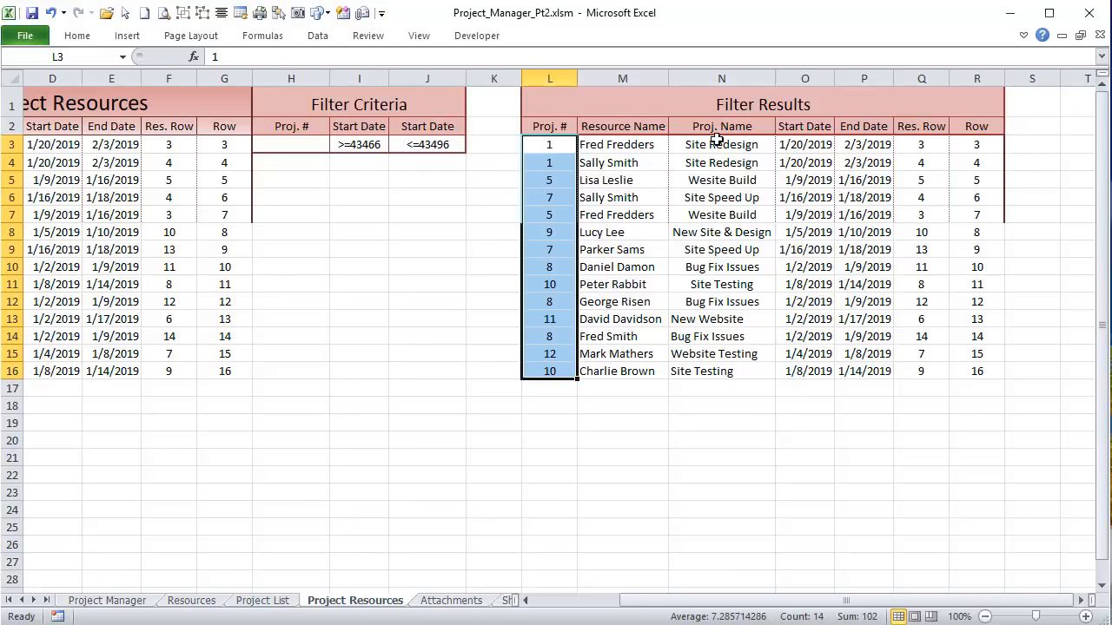
left_click_drag(717, 142, 713, 370)
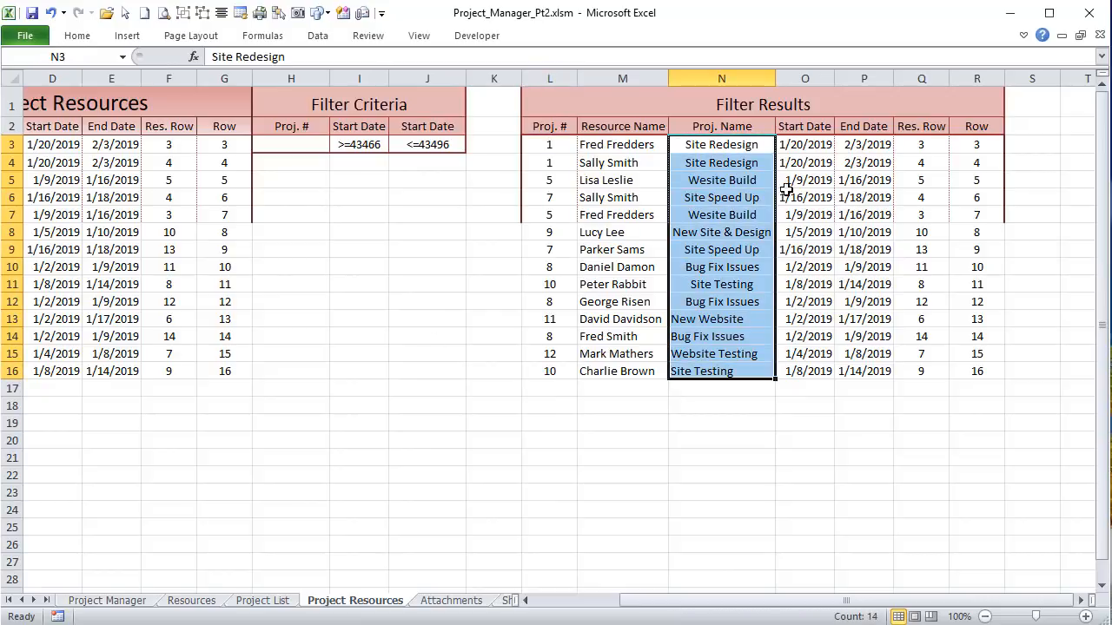
left_click_drag(806, 144, 796, 352)
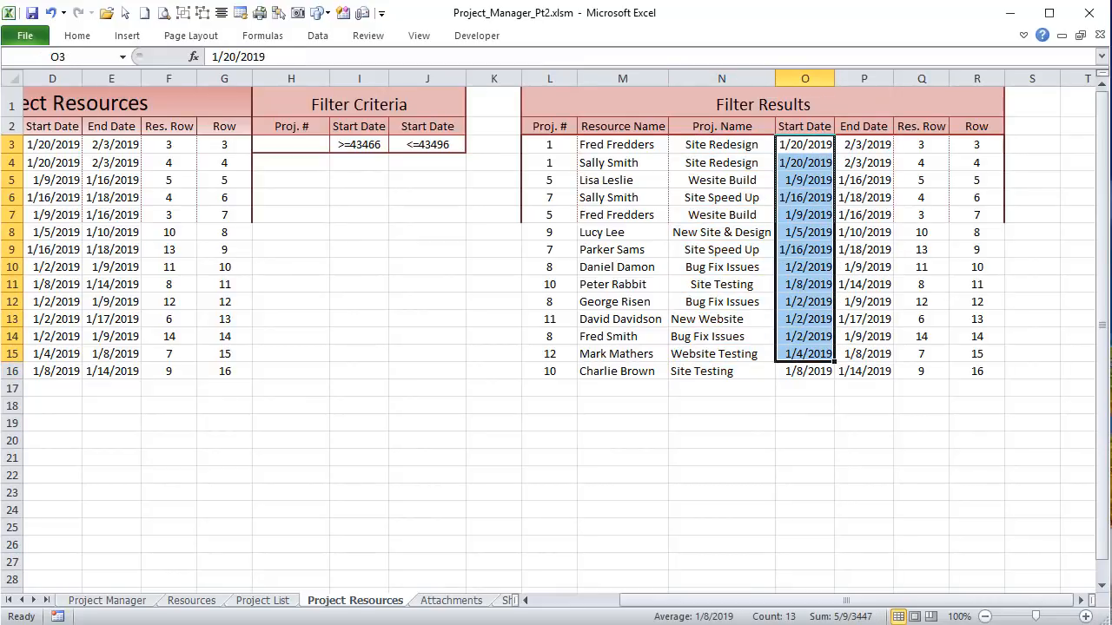
Step: Review the ProjSchedRow line and its ResultRow resource row lookup in the macro code
key("alt+F11")
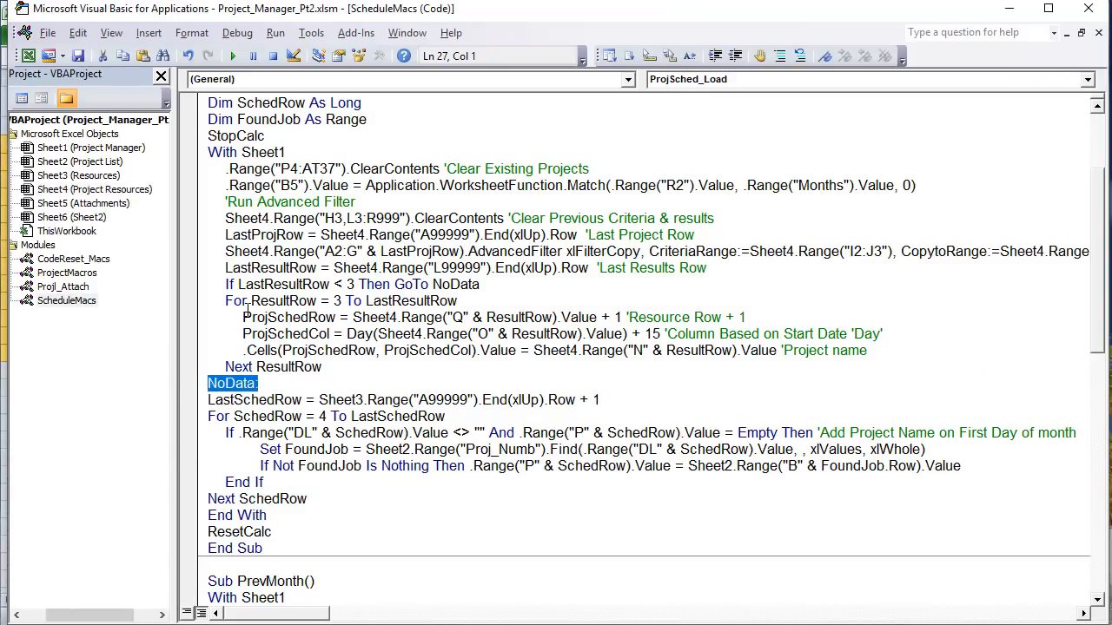
left_click_drag(243, 317, 475, 318)
left_click_drag(554, 318, 510, 318)
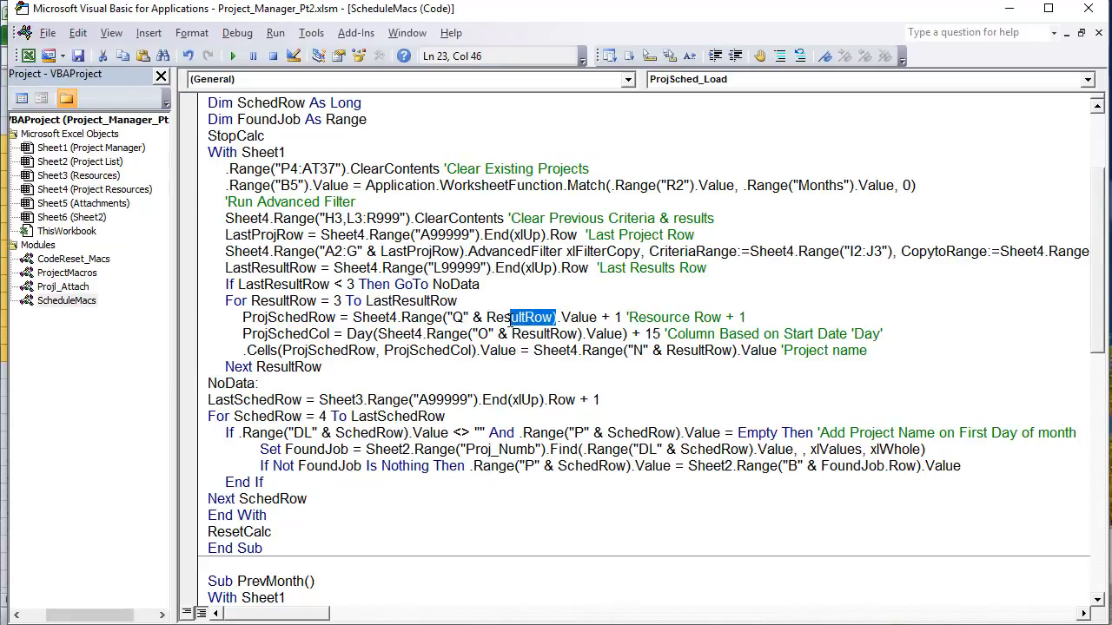
left_click(487, 317)
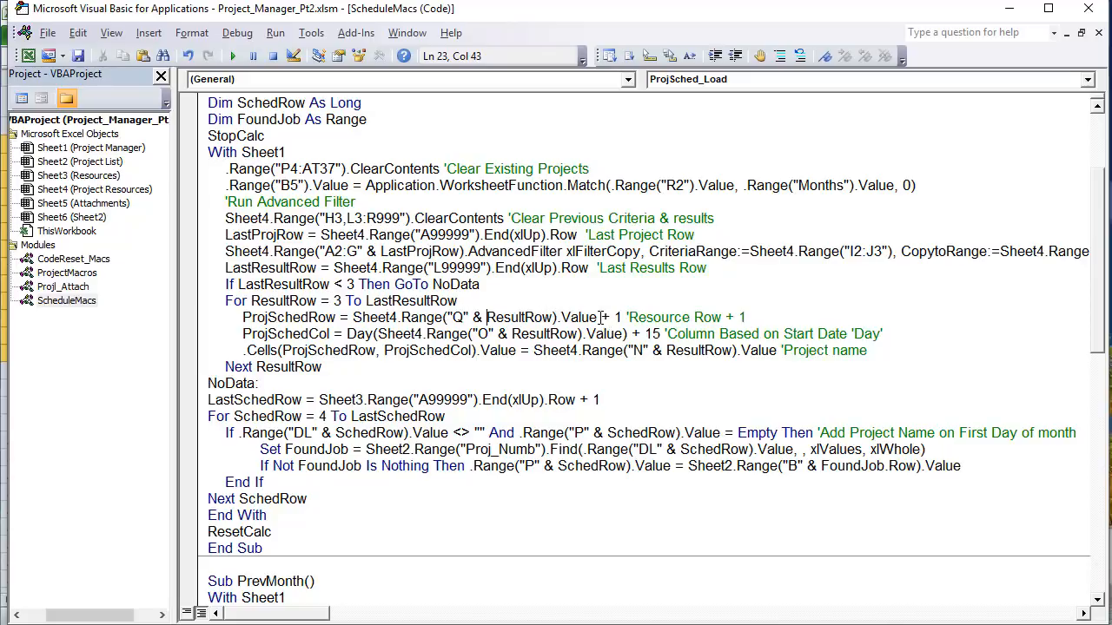
left_click_drag(599, 317, 355, 311)
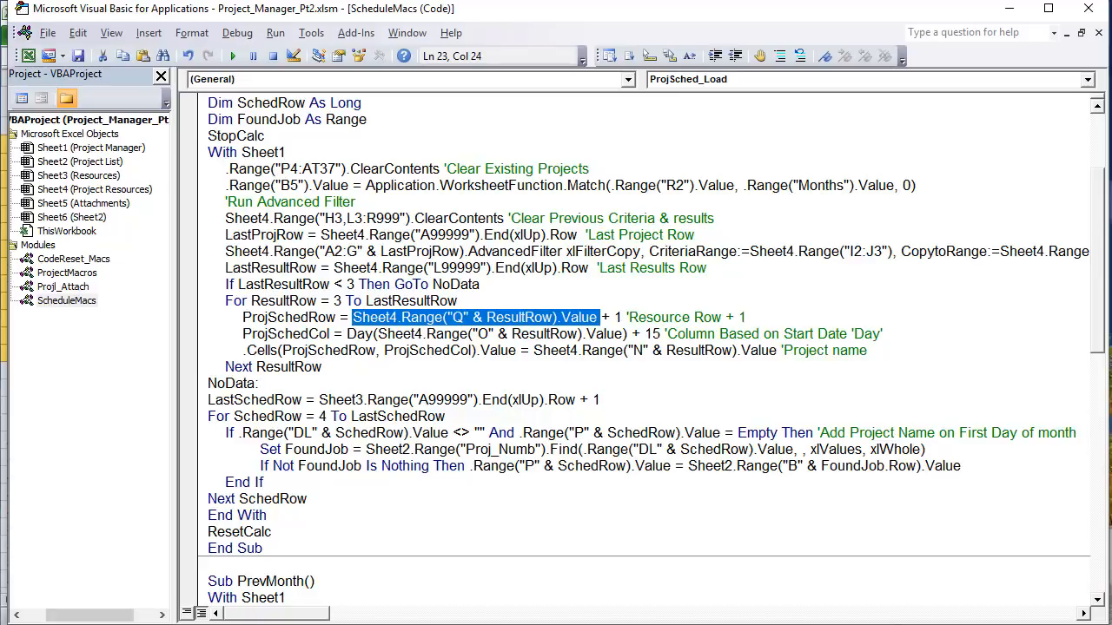
key("alt+F11")
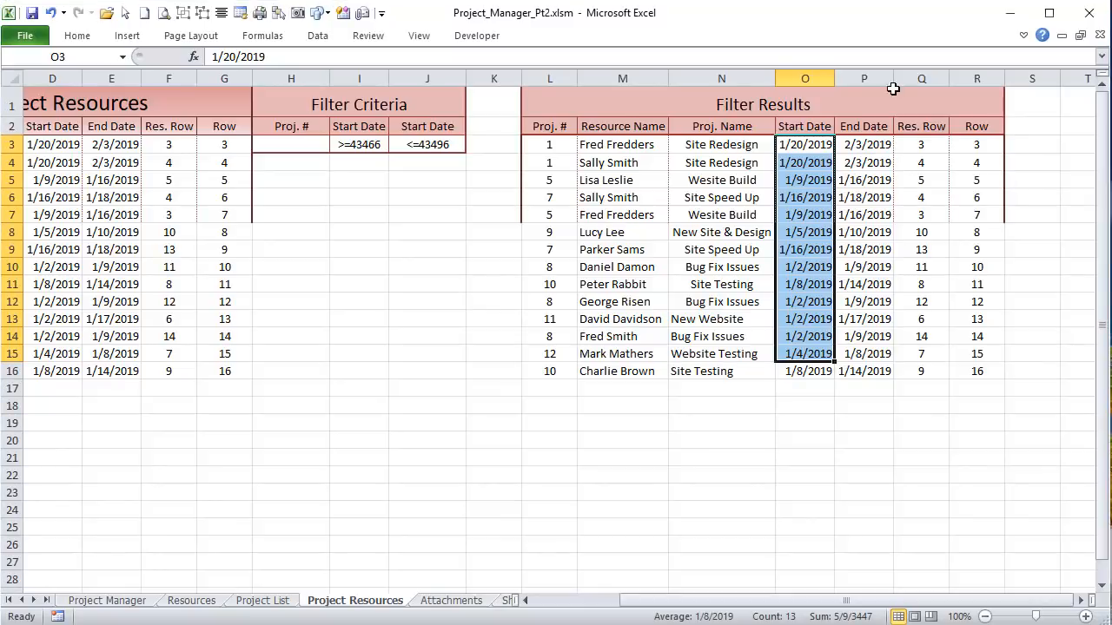
Step: Inspect the Res. Row value in Q3 and the formula behind it in F3
left_click(924, 144)
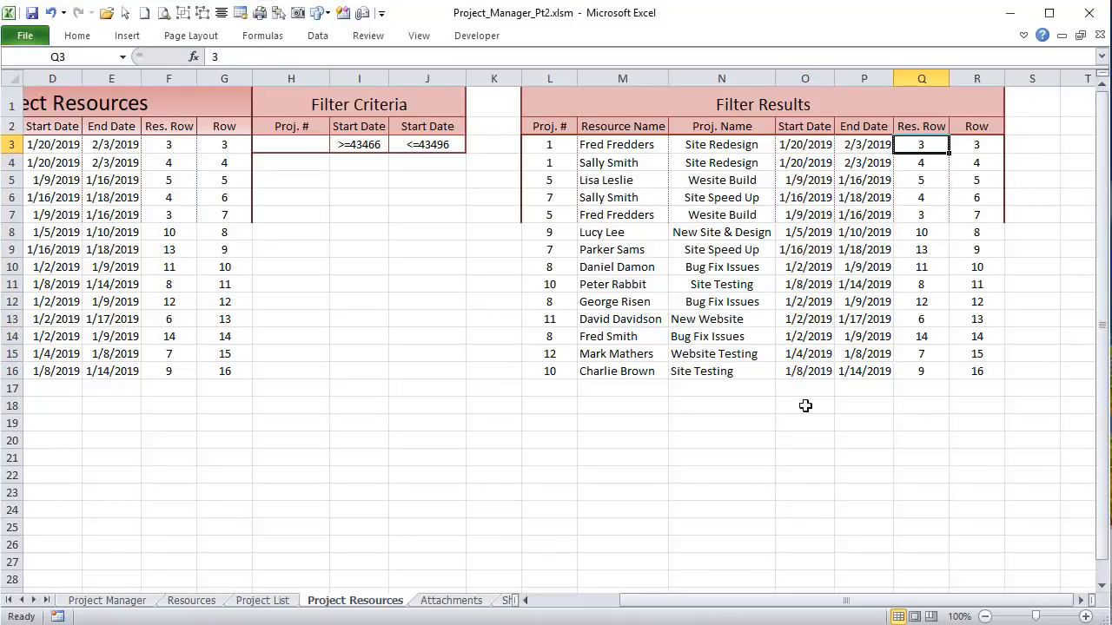
left_click_drag(777, 600, 680, 615)
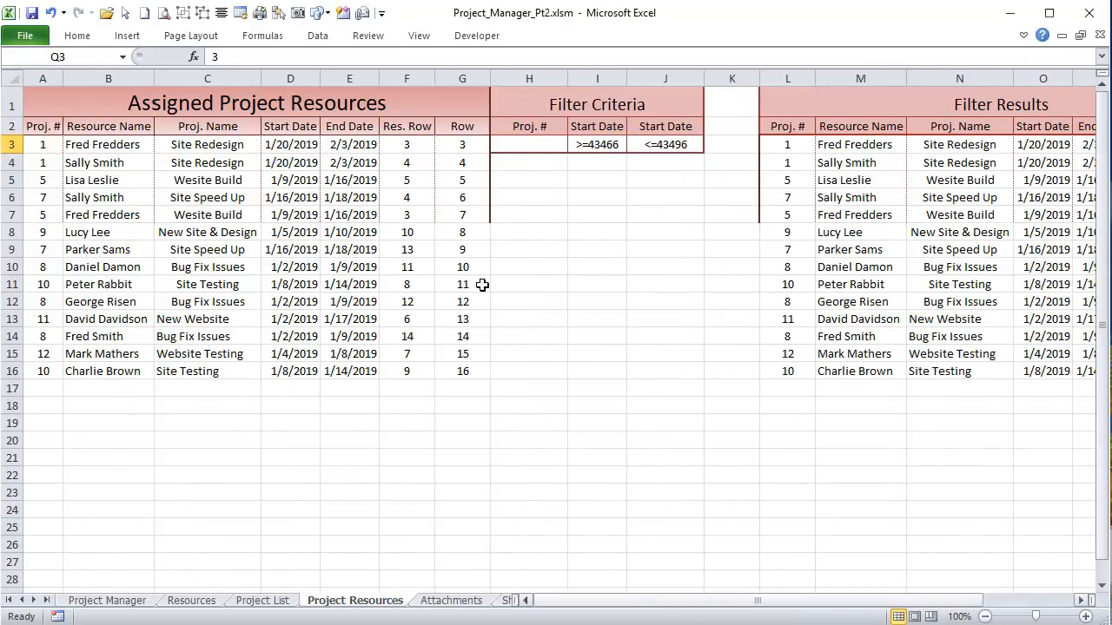
left_click(410, 143)
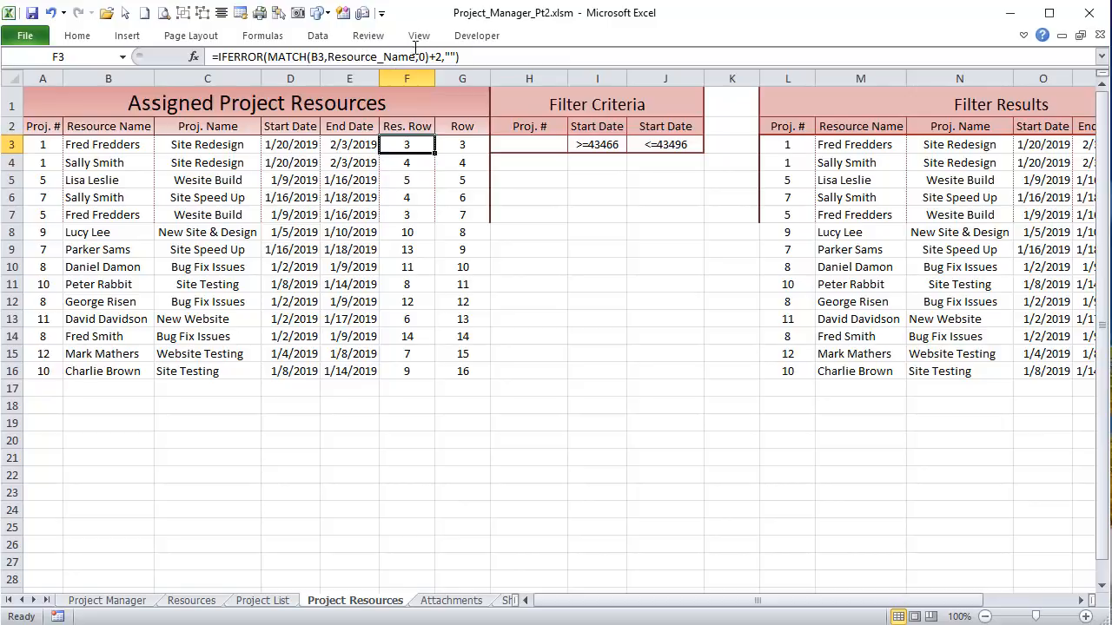
Step: Compare the Resources names A3:A16 with the Project Manager resource labels starting at O4
left_click(193, 600)
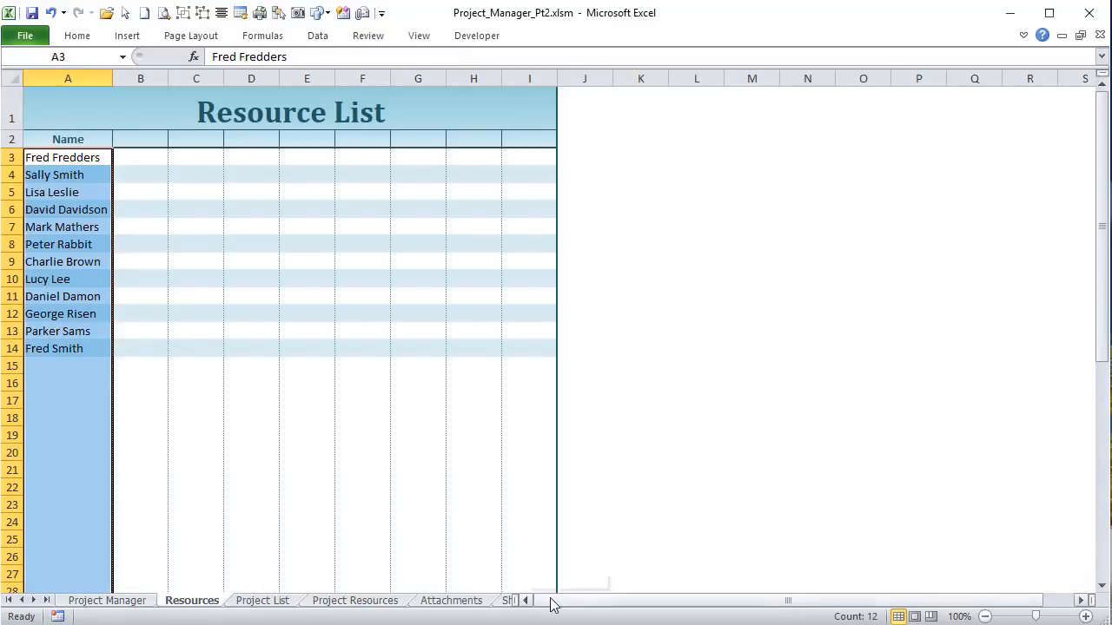
left_click_drag(50, 154, 41, 382)
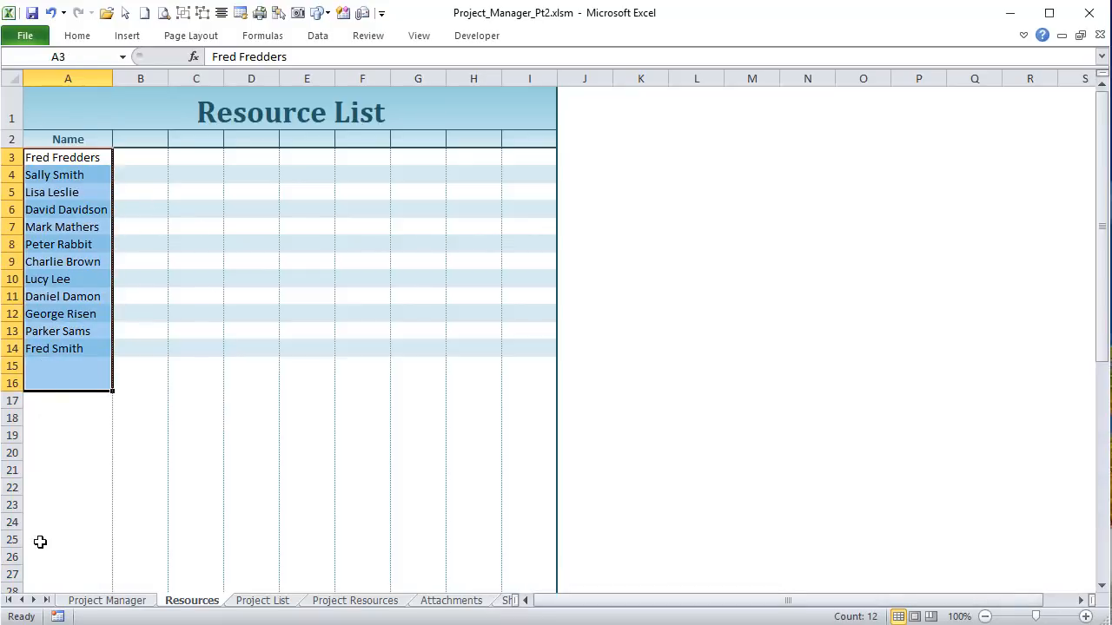
left_click(95, 601)
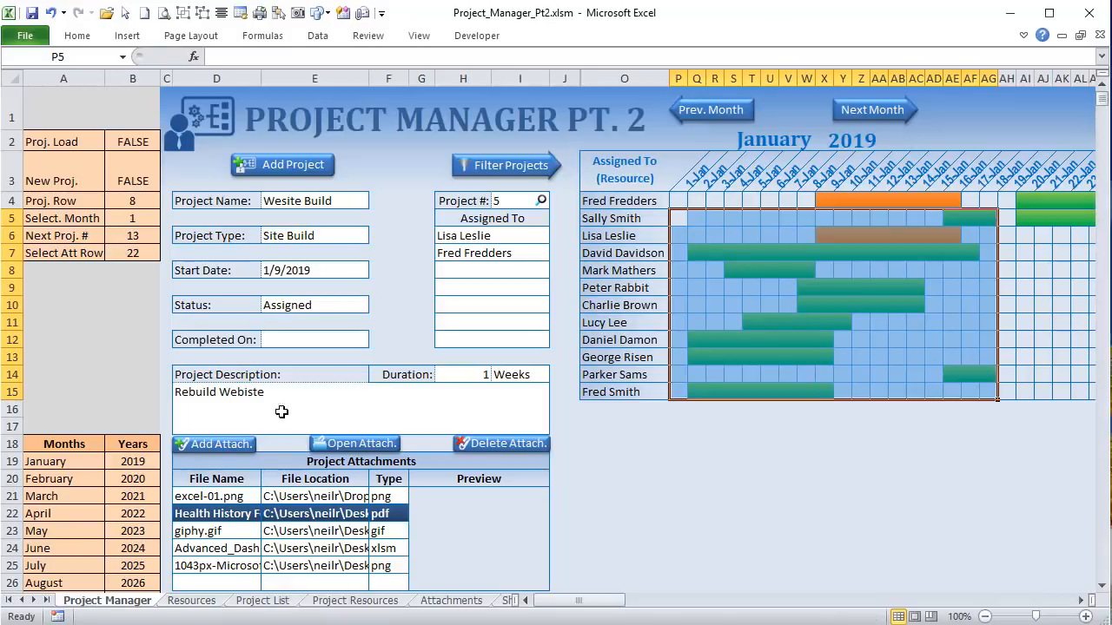
left_click(620, 200)
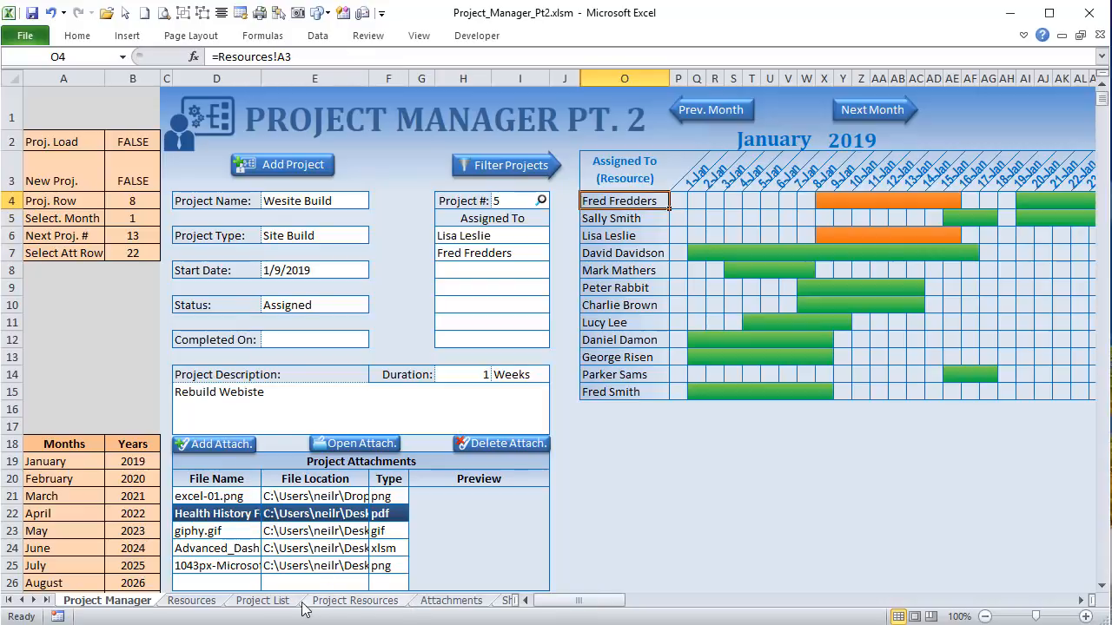
left_click(191, 598)
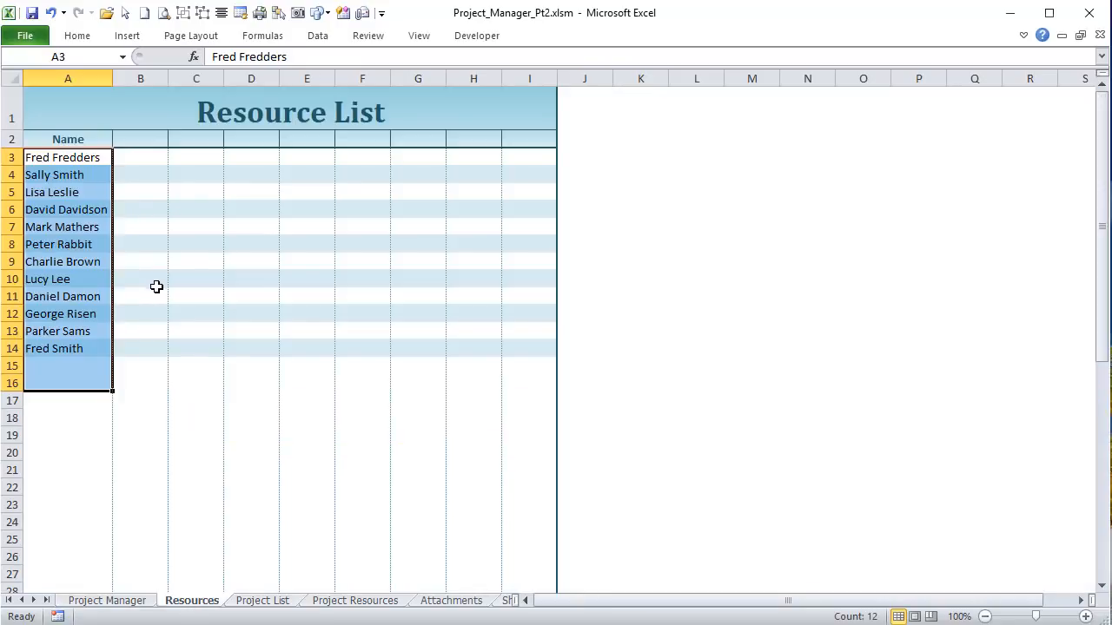
left_click(80, 159)
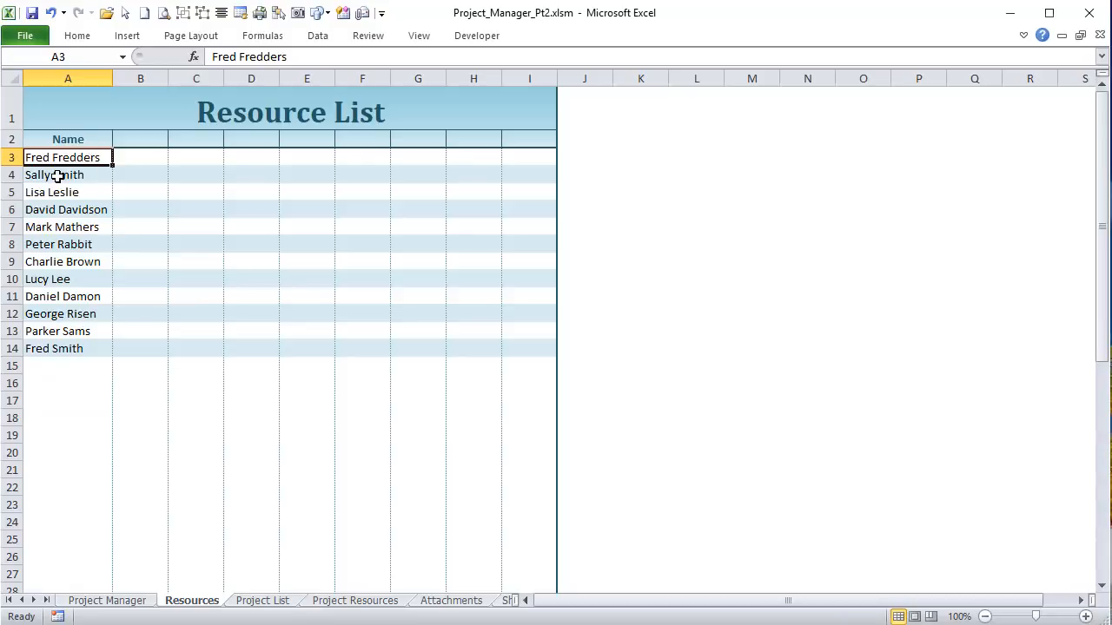
left_click(100, 599)
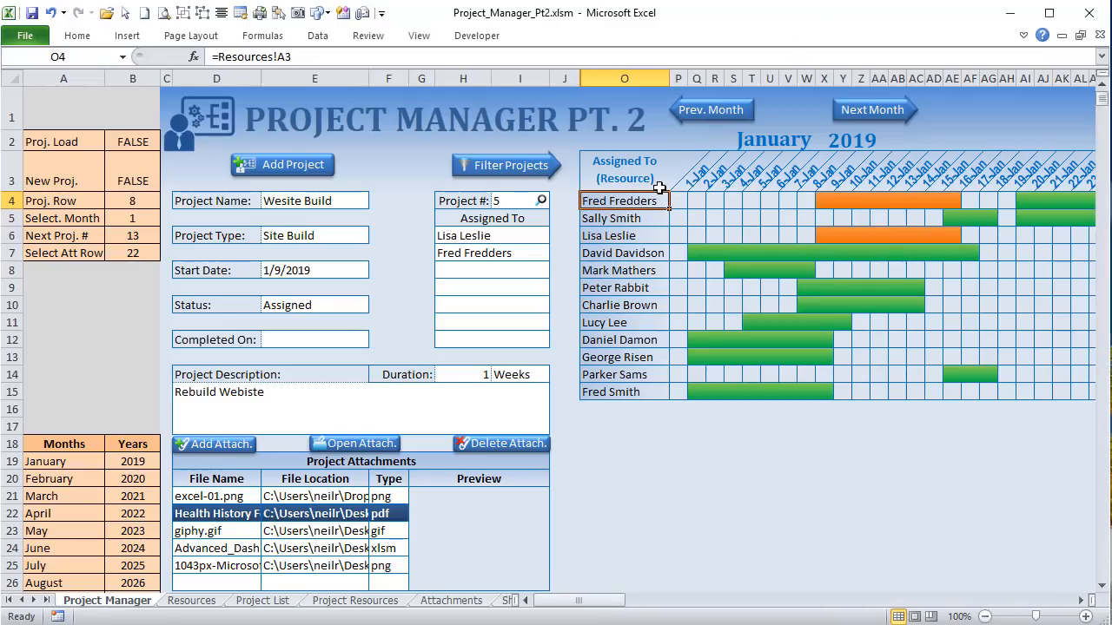
left_click(391, 607)
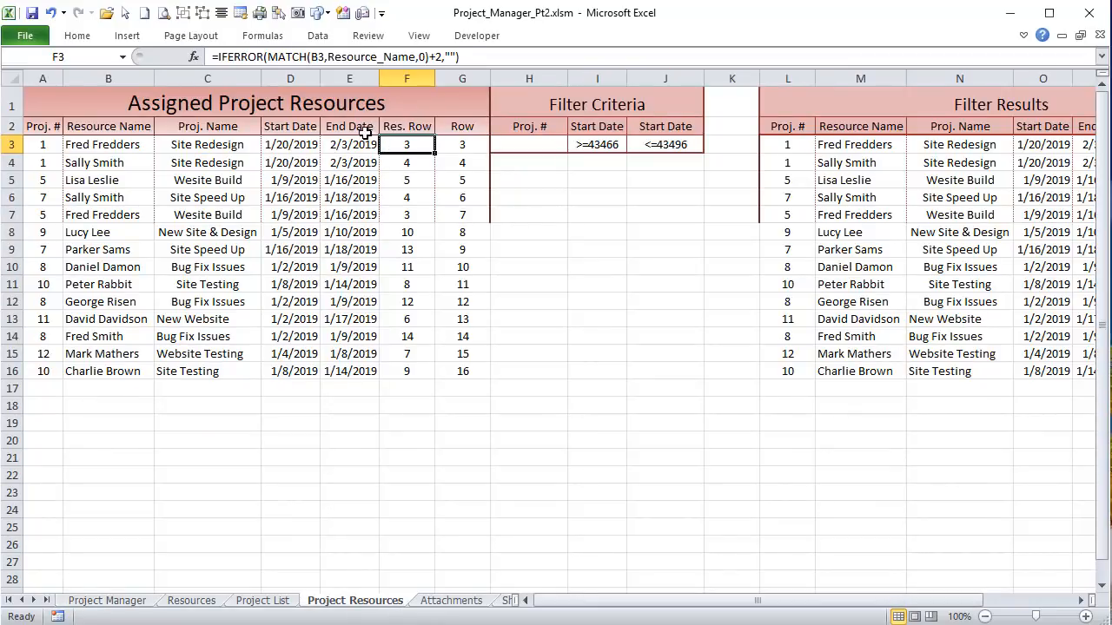
Step: Re-enter F3's =IFERROR(MATCH(B3,Resource_Name,0)+2,"") unchanged and show the Formulas ribbon
left_click(323, 54)
left_click_drag(325, 56, 311, 55)
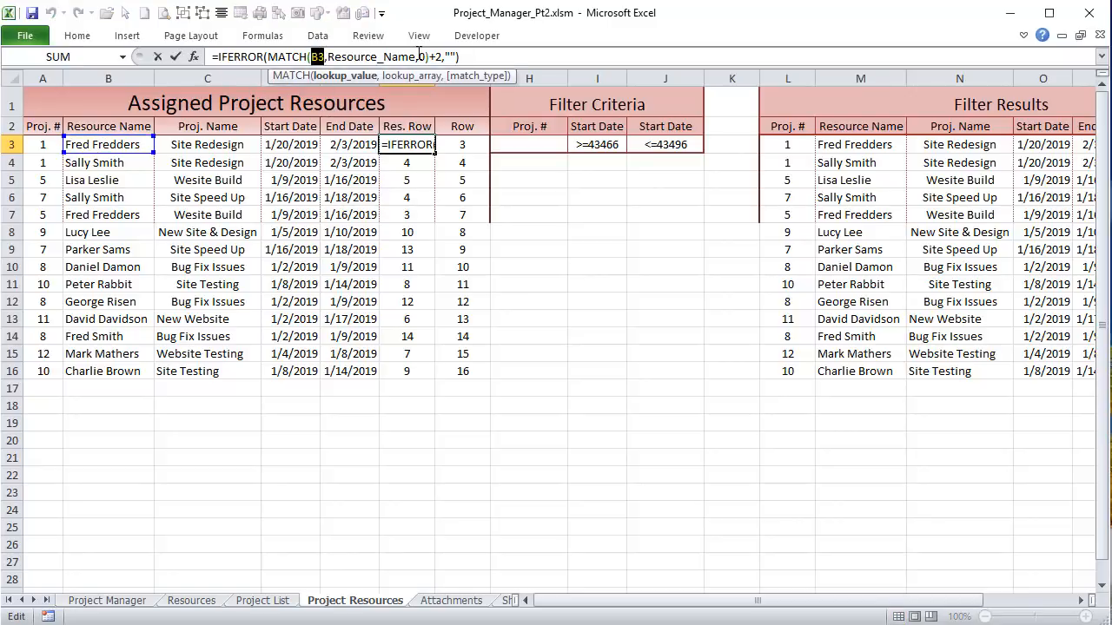
left_click_drag(416, 56, 326, 56)
key("Return")
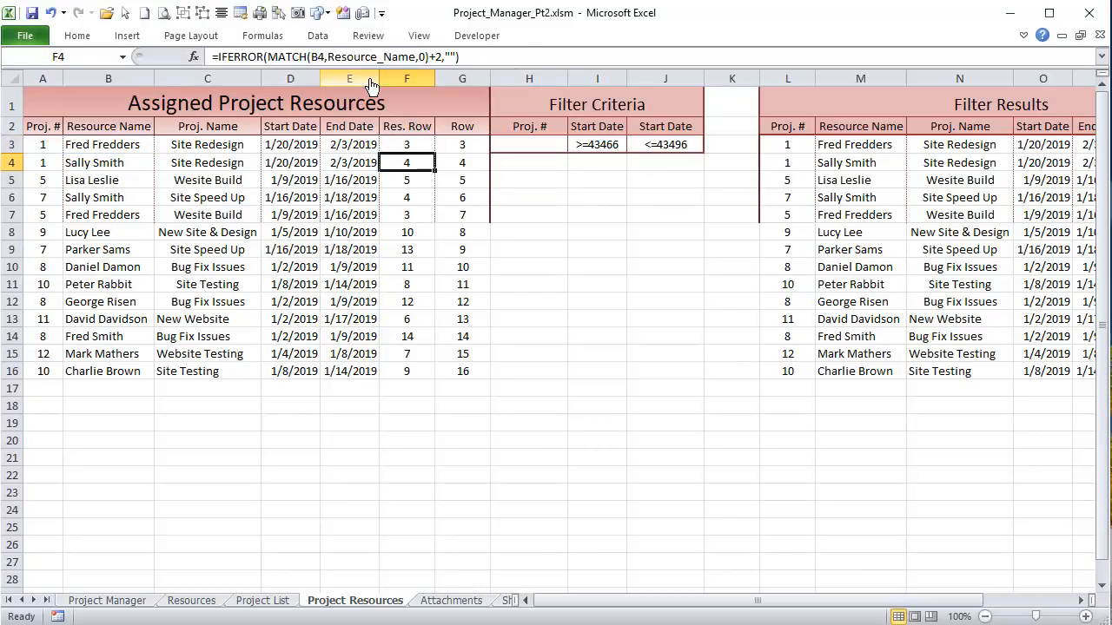
left_click(262, 35)
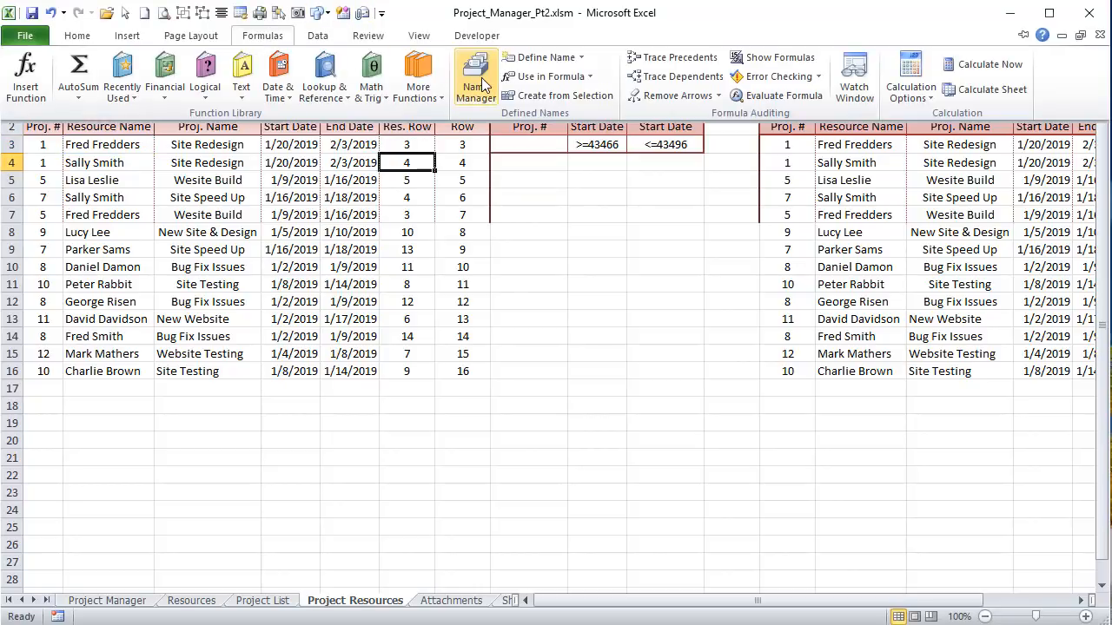
left_click(454, 83)
left_click(560, 248)
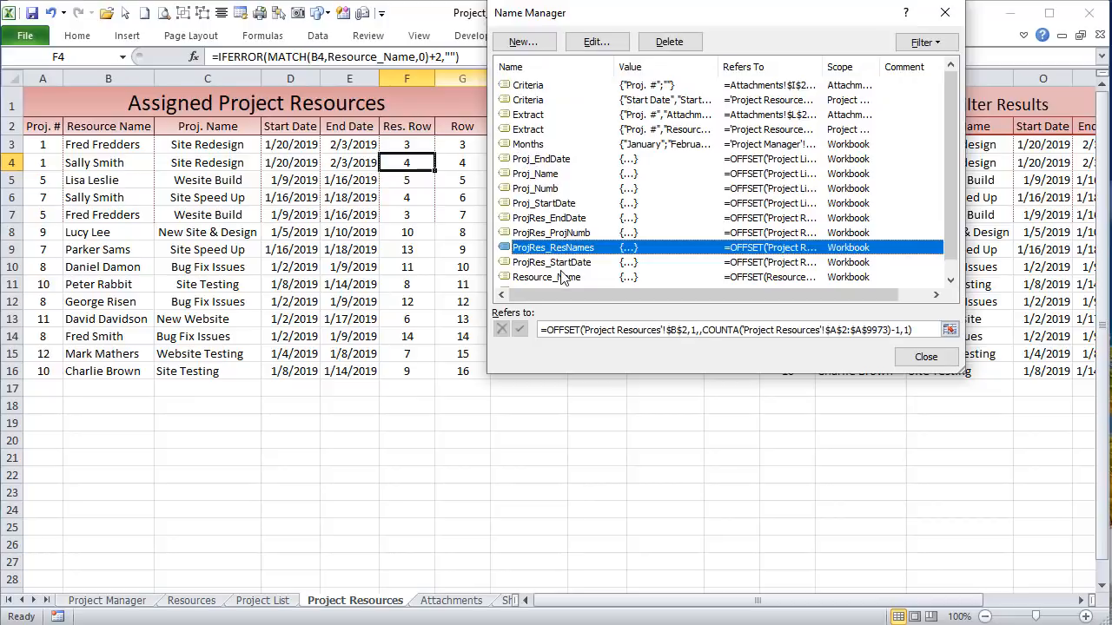
left_click(560, 277)
key("Tab")
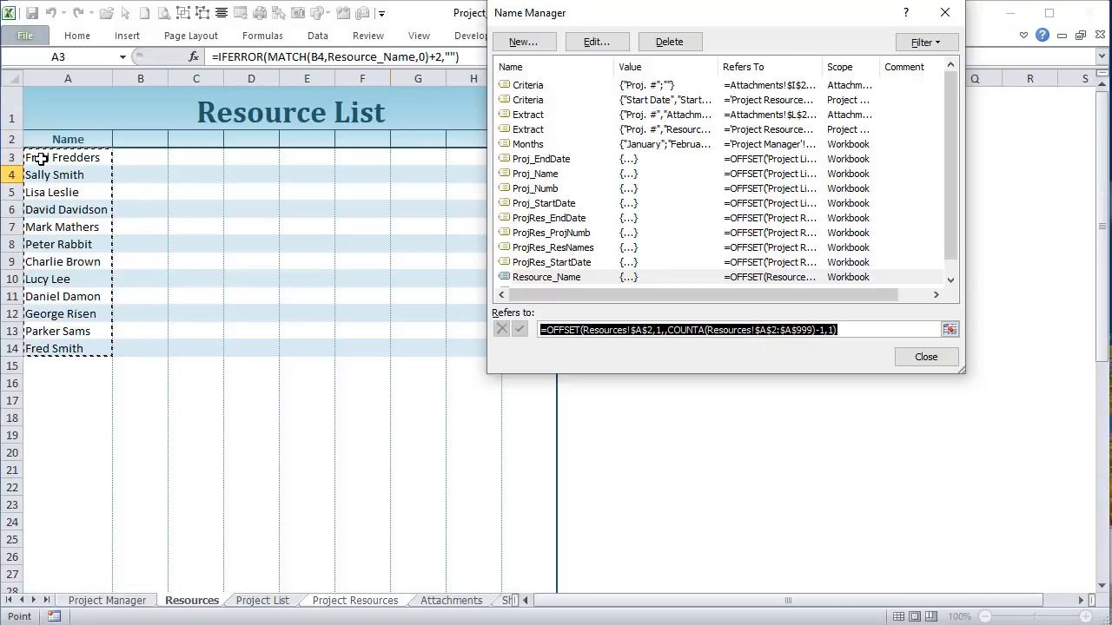
left_click(927, 358)
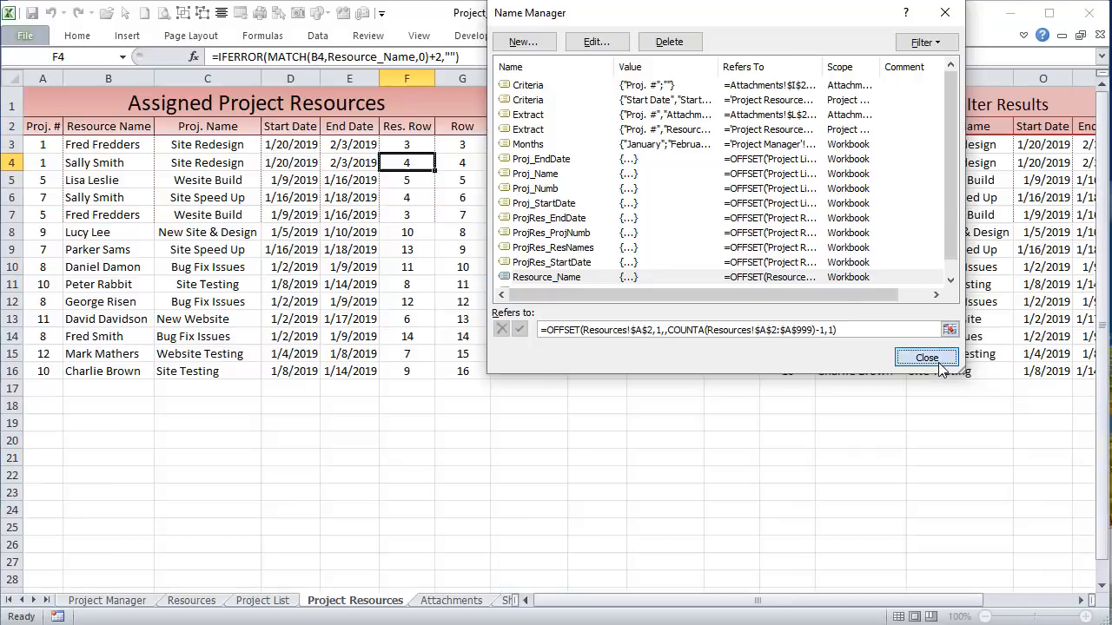
Step: Confirm F3's Res. Row points to row 3, where Fred Fredders sits on Resources
left_click(439, 55)
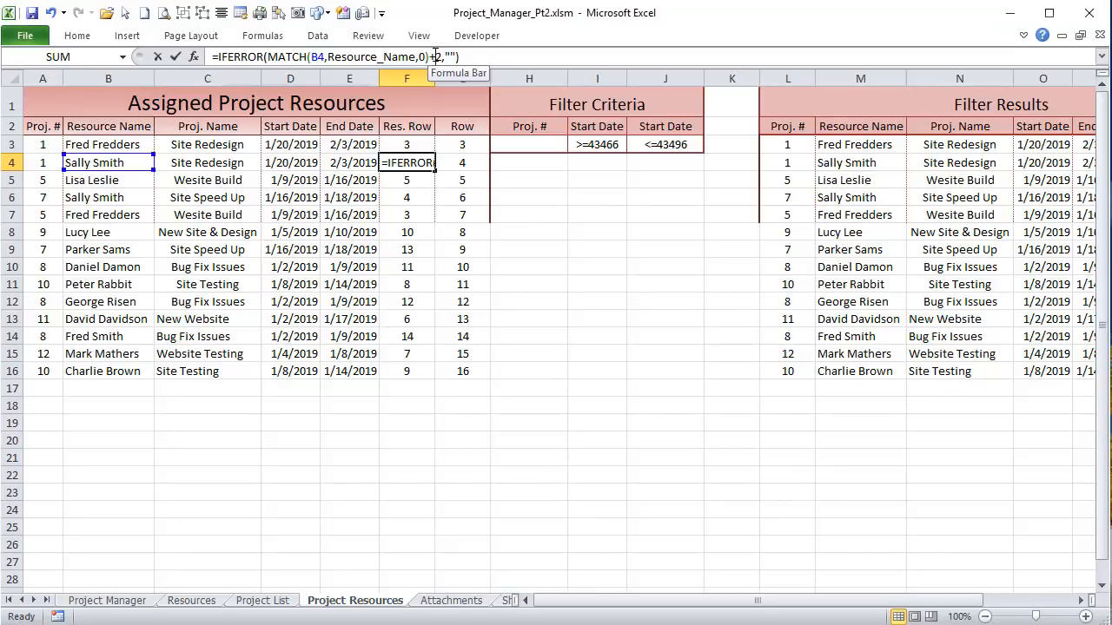
key("Return")
left_click(403, 140)
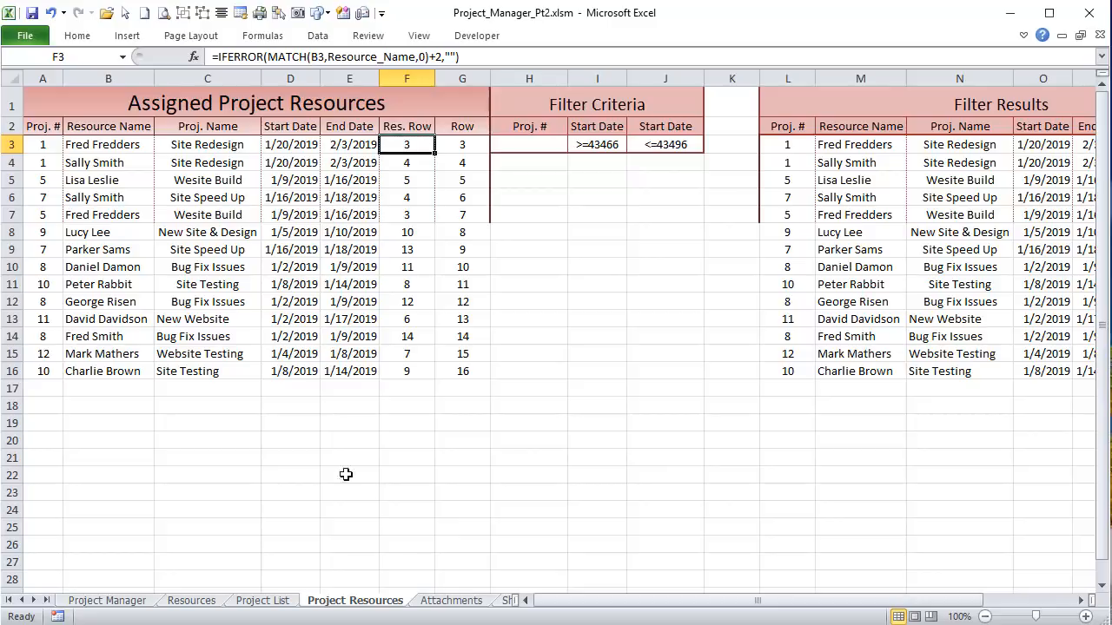
left_click(181, 602)
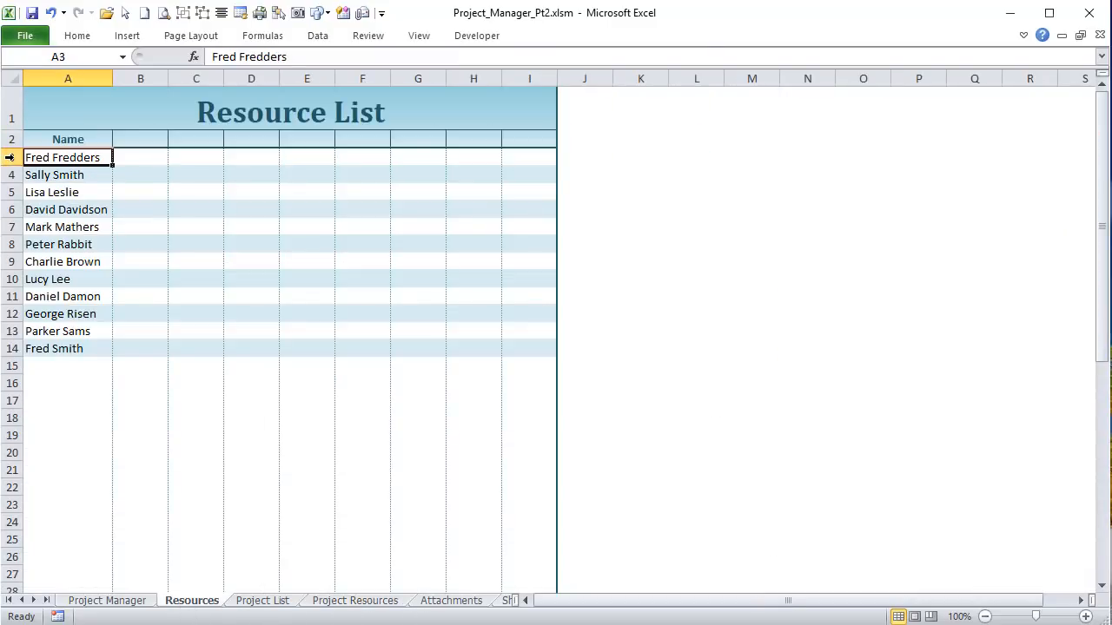
left_click_drag(14, 165, 13, 160)
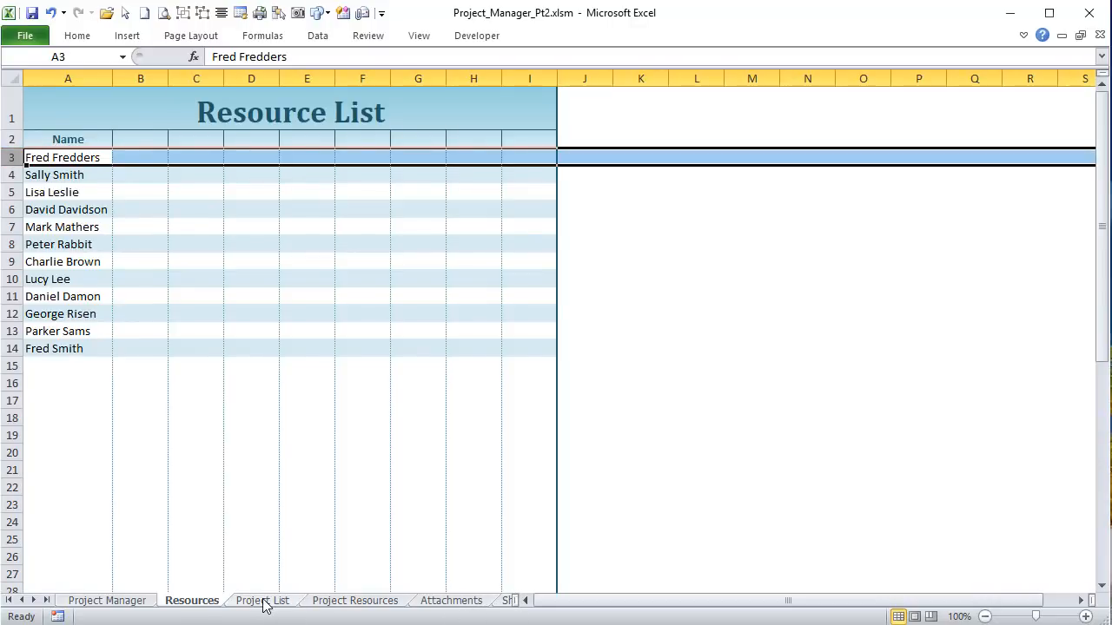
Step: Check Res. Row values in F4, F5 and Q3, then select row 4 on Project Manager
left_click(385, 603)
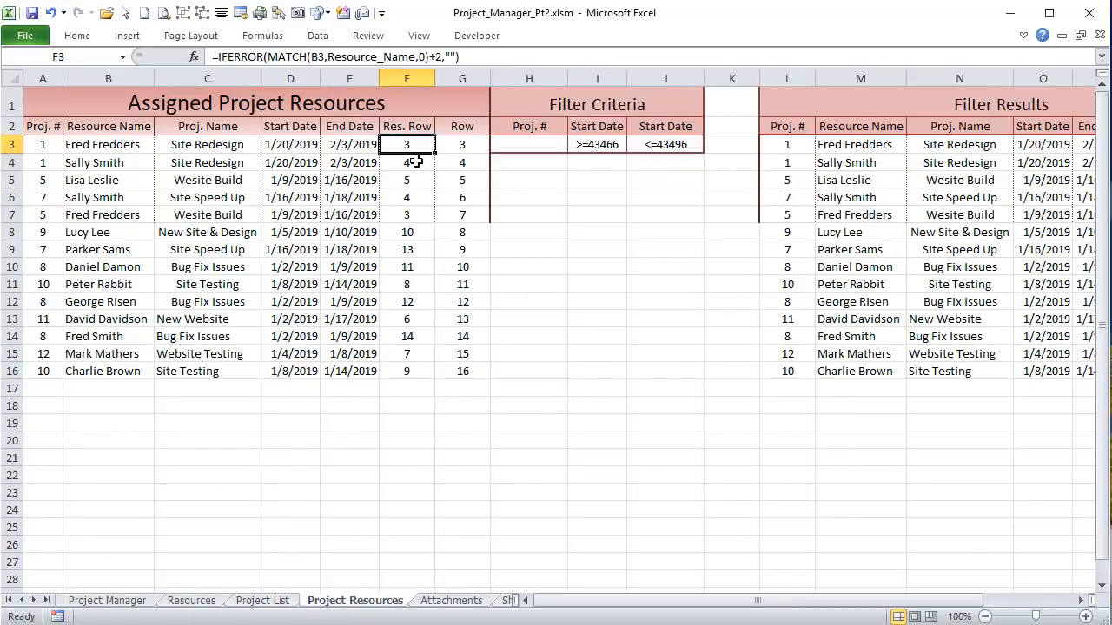
left_click(416, 162)
left_click(415, 181)
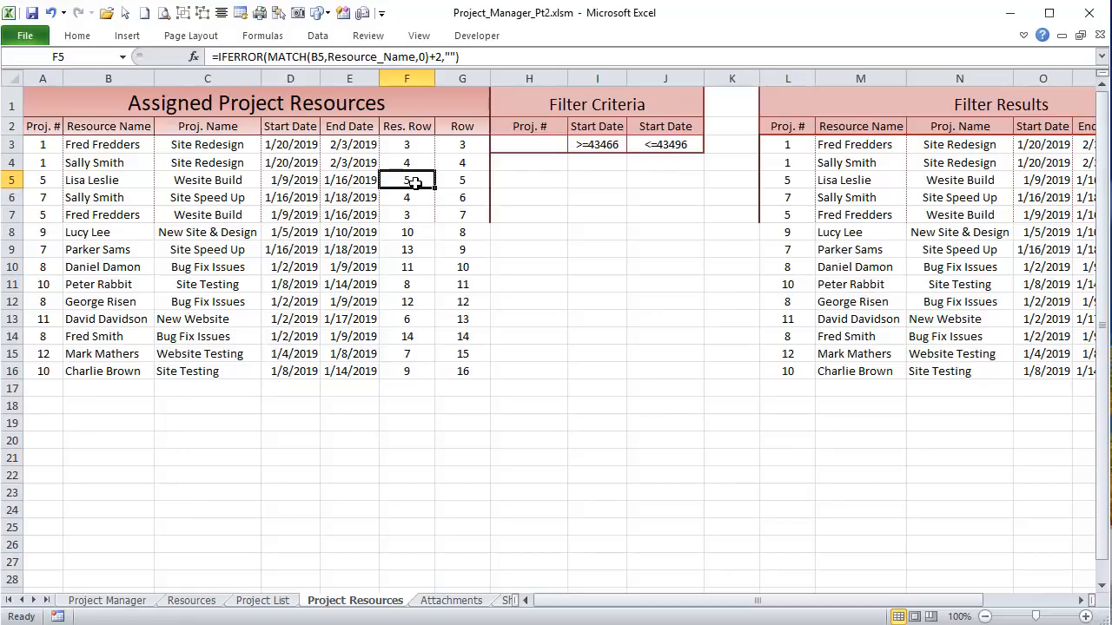
left_click(202, 601)
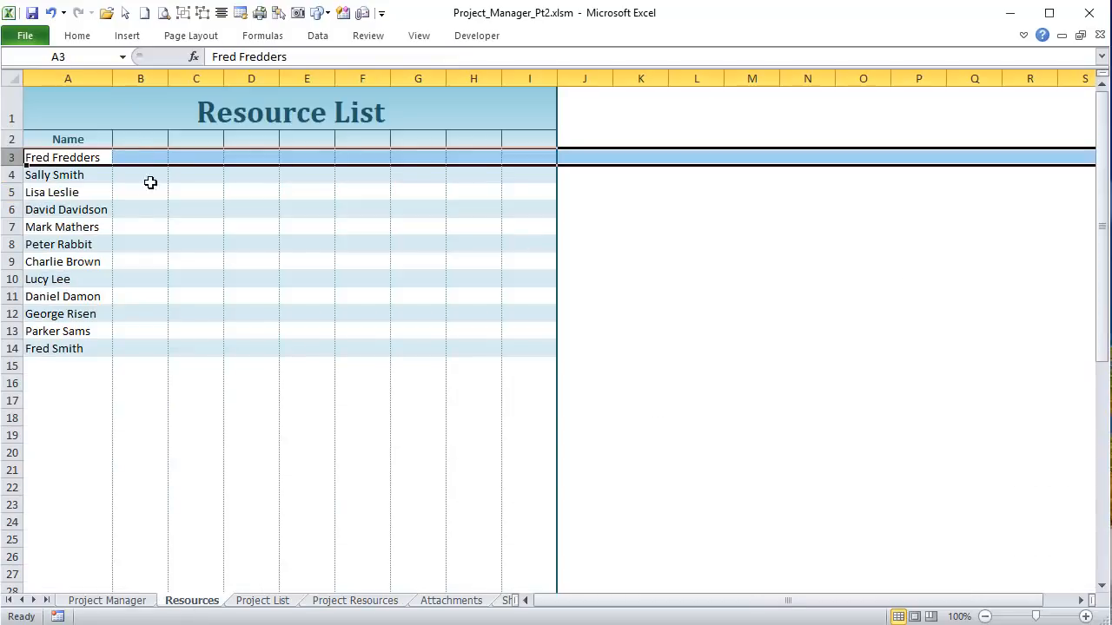
left_click(386, 601)
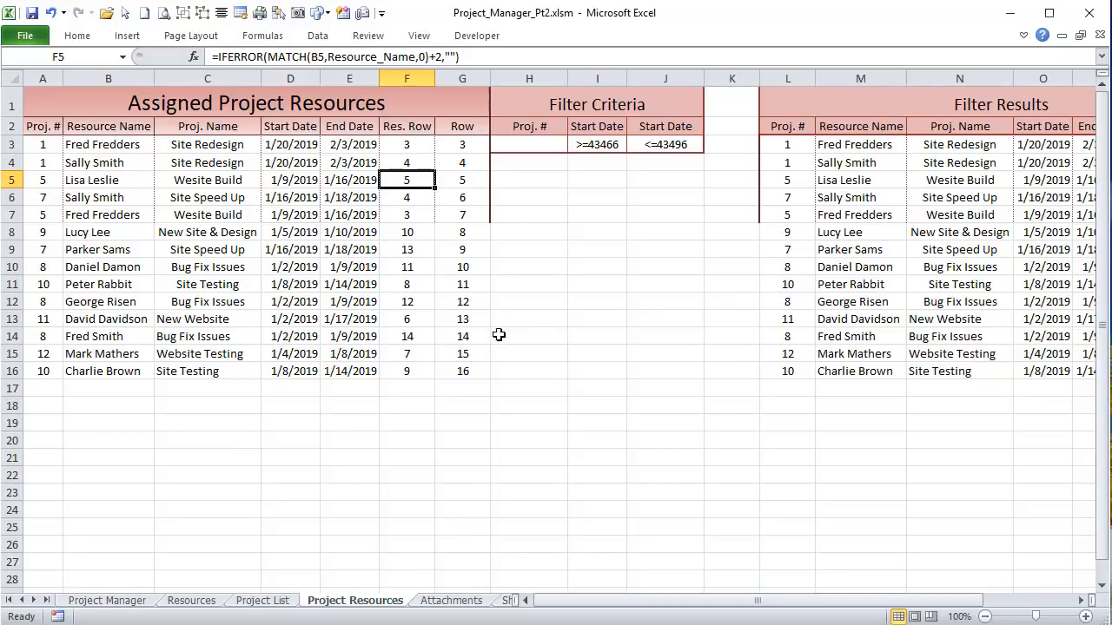
left_click_drag(576, 600, 665, 600)
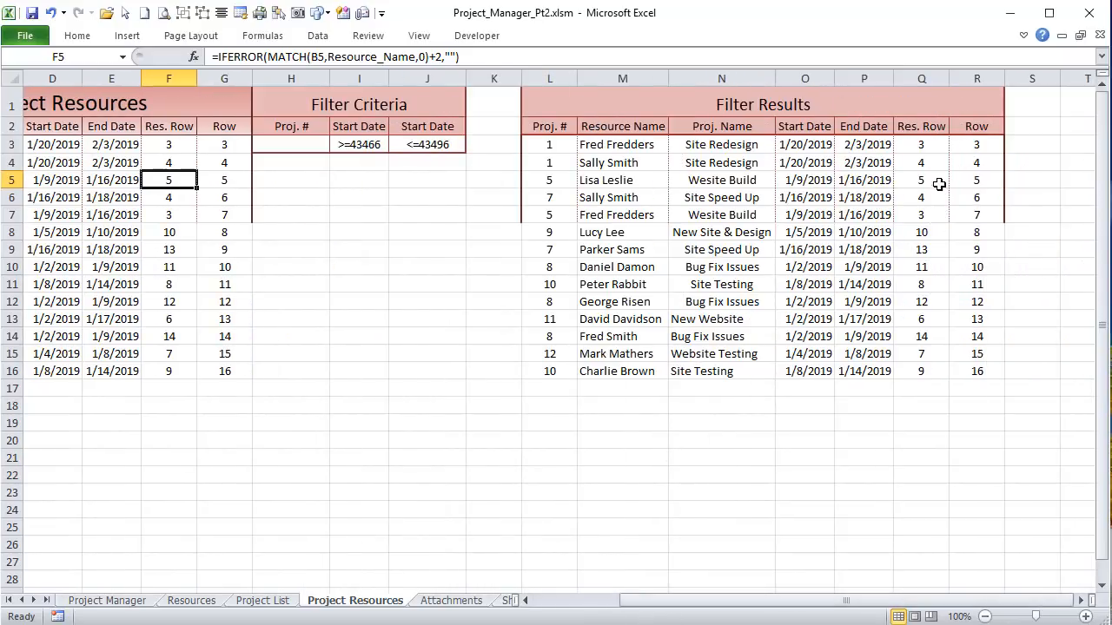
left_click(938, 146)
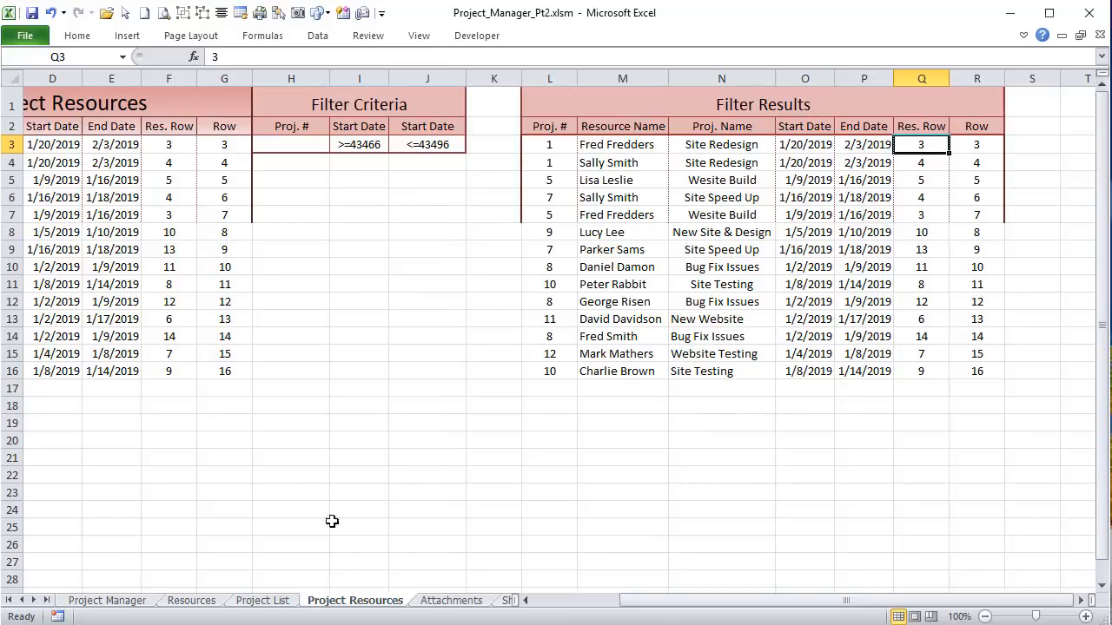
left_click(90, 601)
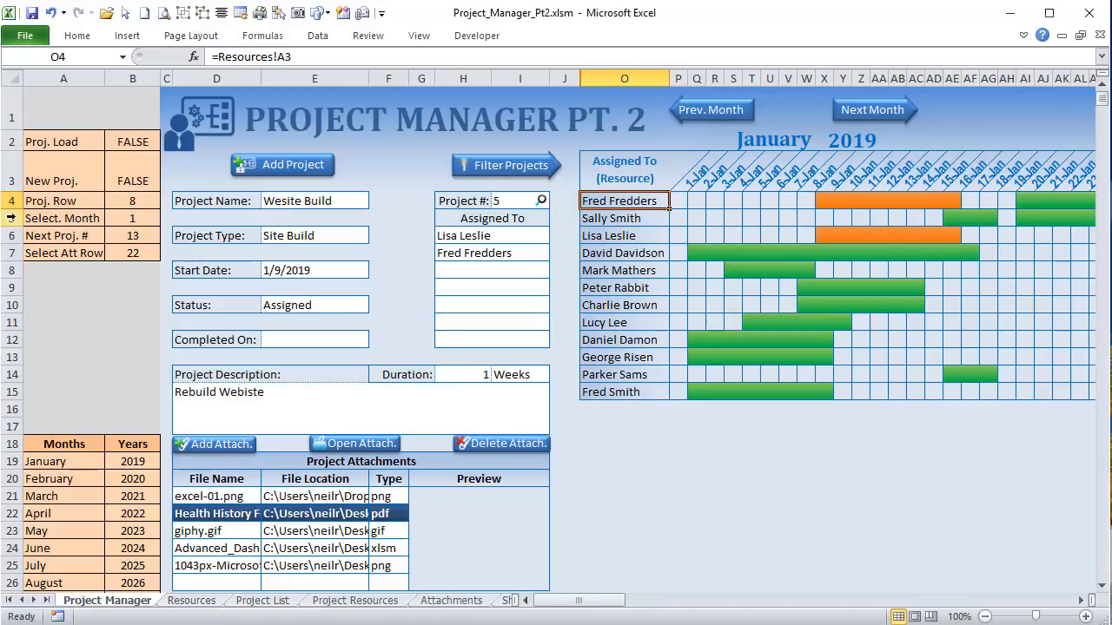
left_click(9, 201)
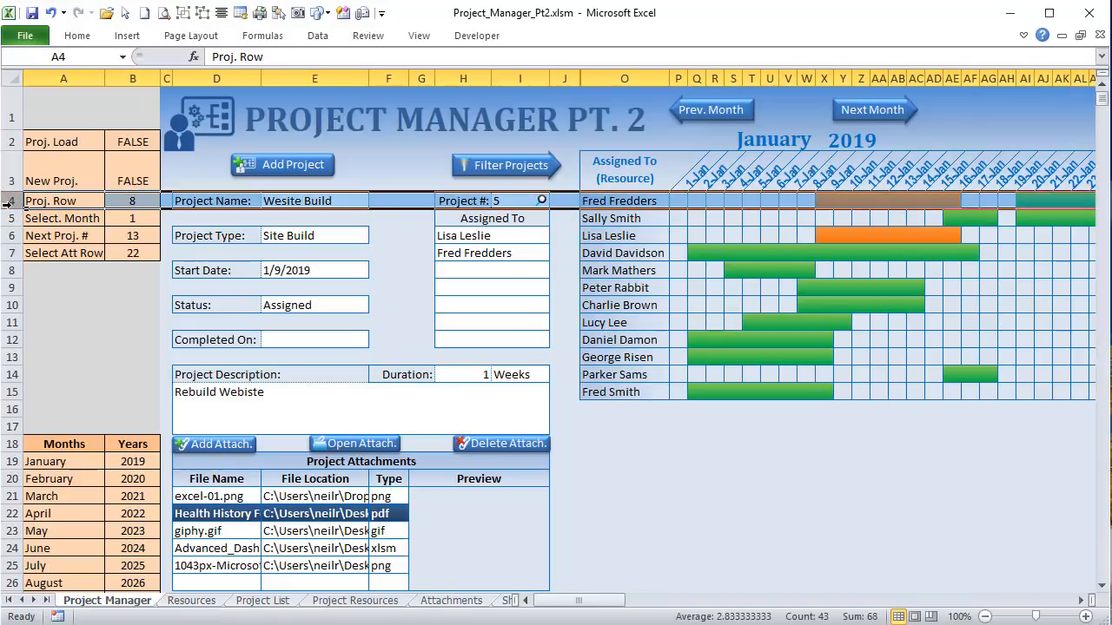
Step: Highlight the ProjSchedRow expression: the Res. Row lookup plus one
key("alt+F11")
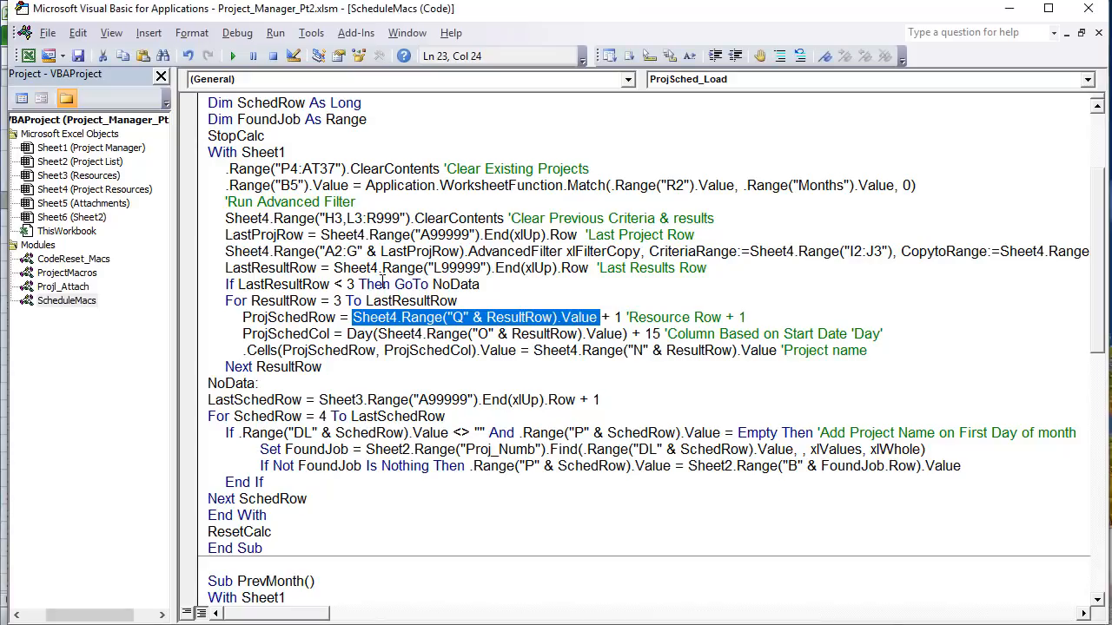
left_click(484, 318)
left_click_drag(589, 318, 357, 310)
left_click_drag(623, 318, 244, 318)
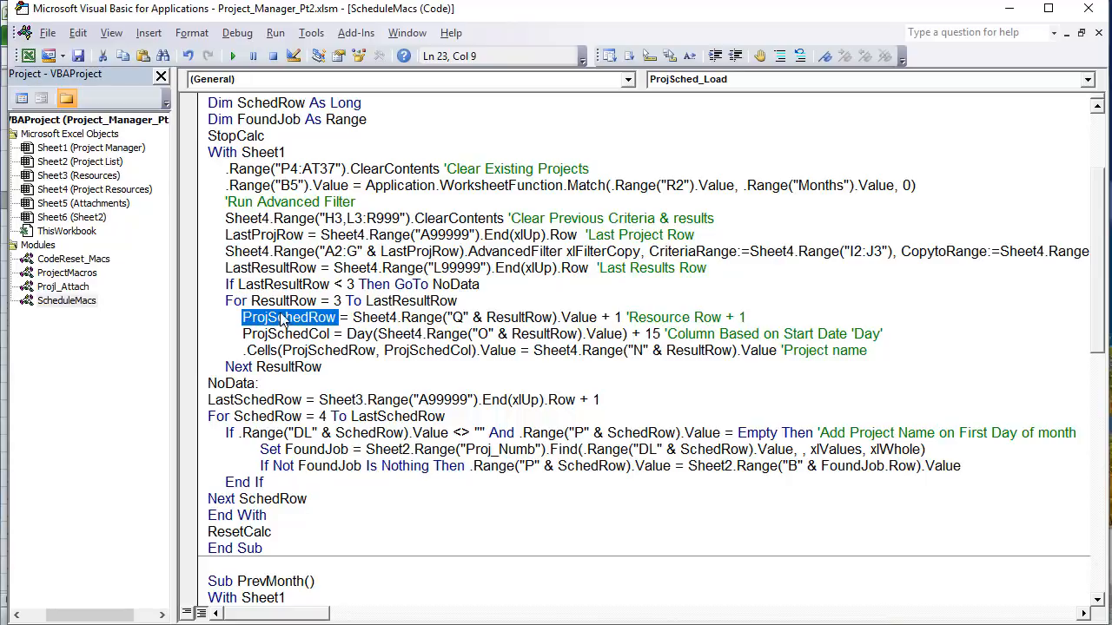
Step: Highlight ProjSchedCol and the Day function applied to the start date
left_click_drag(330, 335, 245, 337)
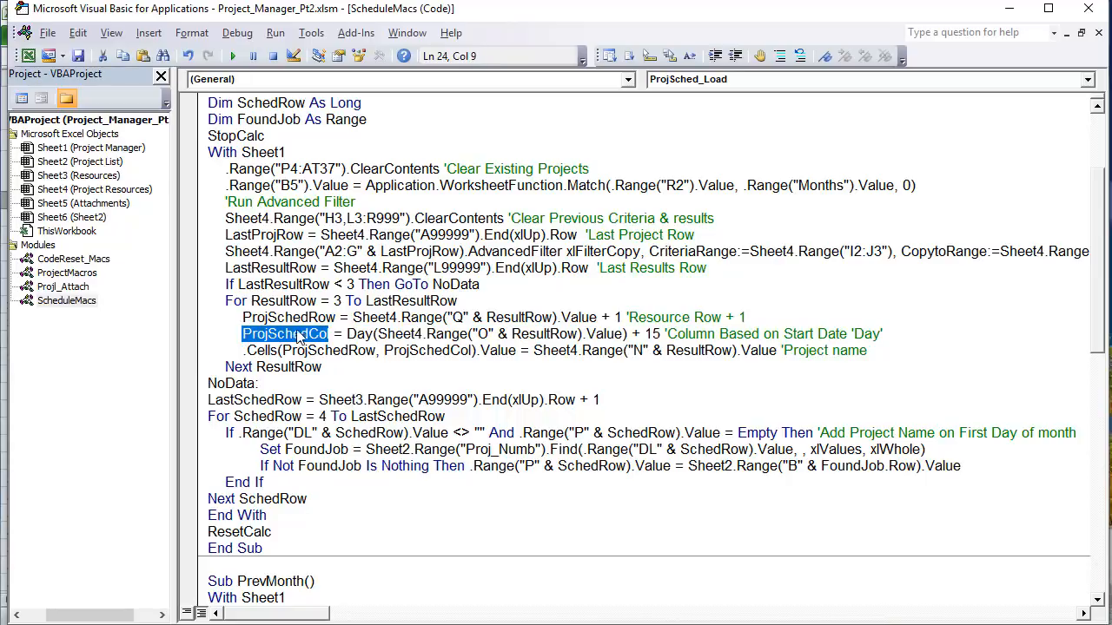
left_click(374, 336)
left_click_drag(374, 335, 343, 335)
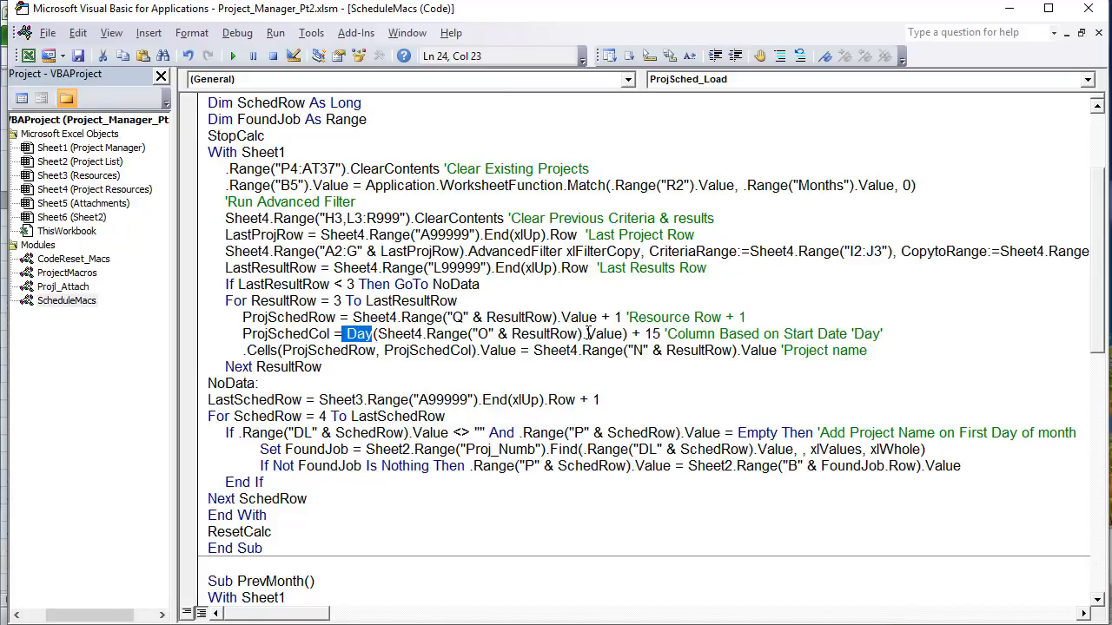
left_click_drag(622, 335, 378, 335)
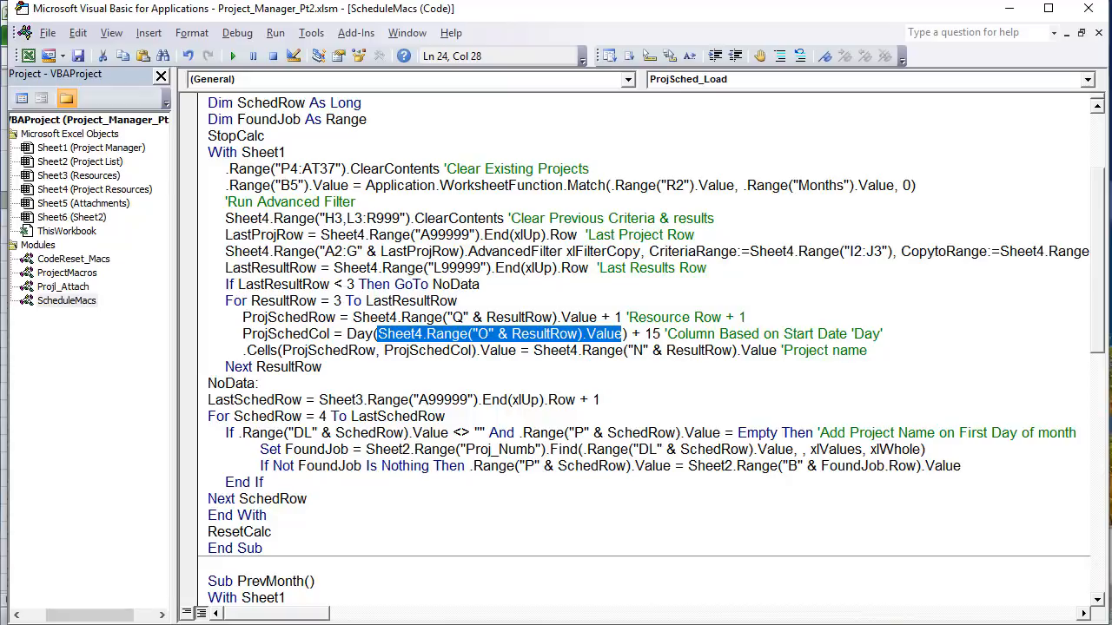
Step: Check the start dates in column O: 1/20/2019, 1/9/2019 and 1/16/2019
key("alt+F11")
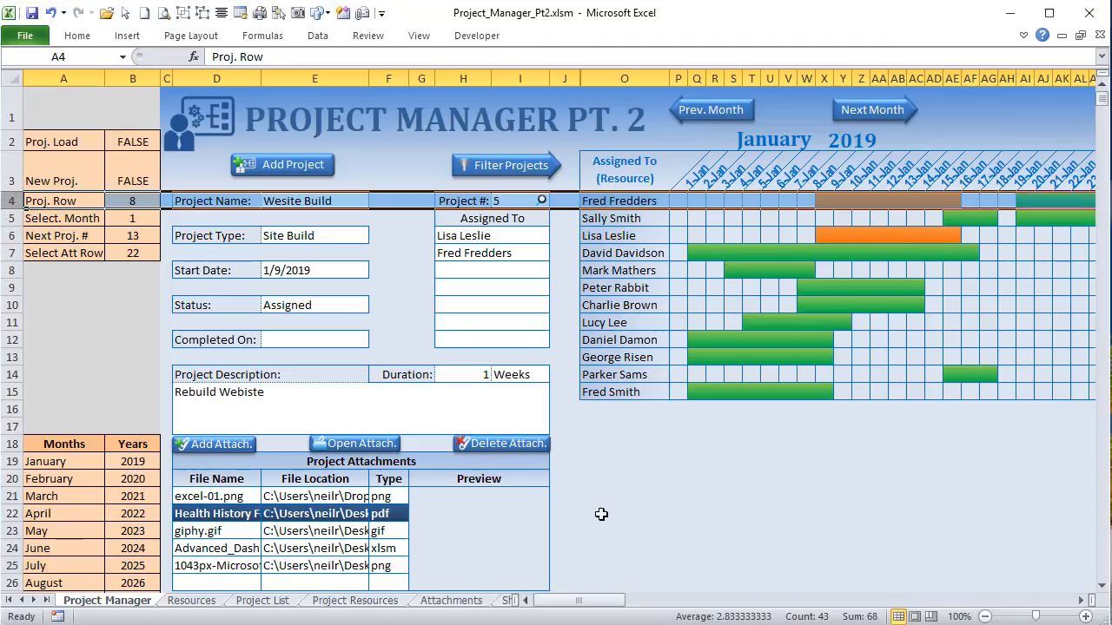
left_click_drag(516, 596, 615, 596)
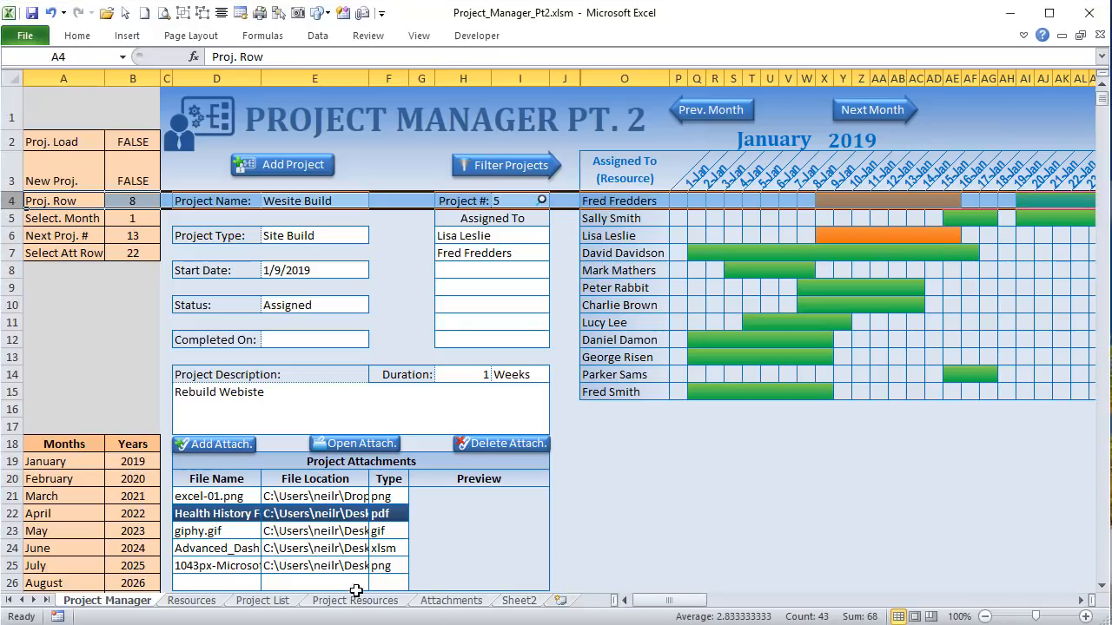
left_click(354, 600)
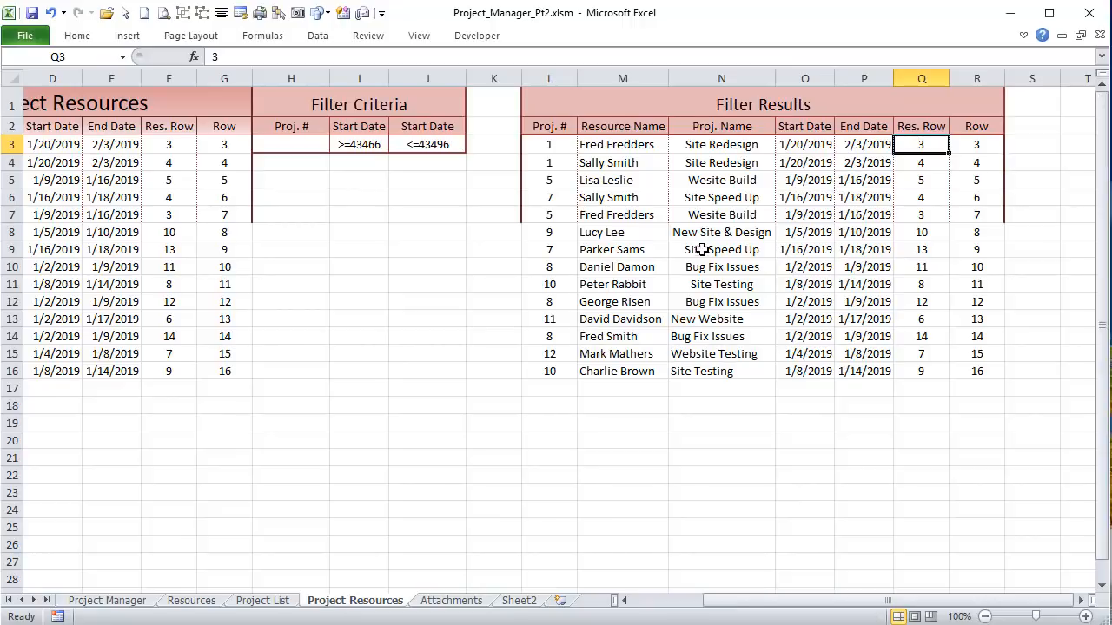
left_click(820, 76)
left_click(803, 144)
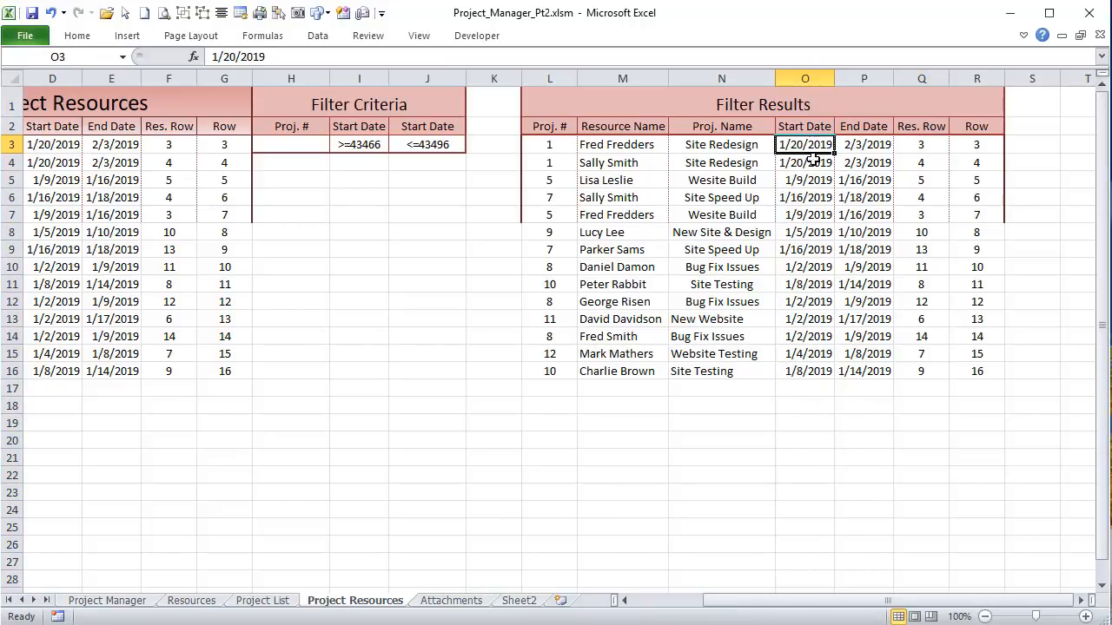
left_click(811, 181)
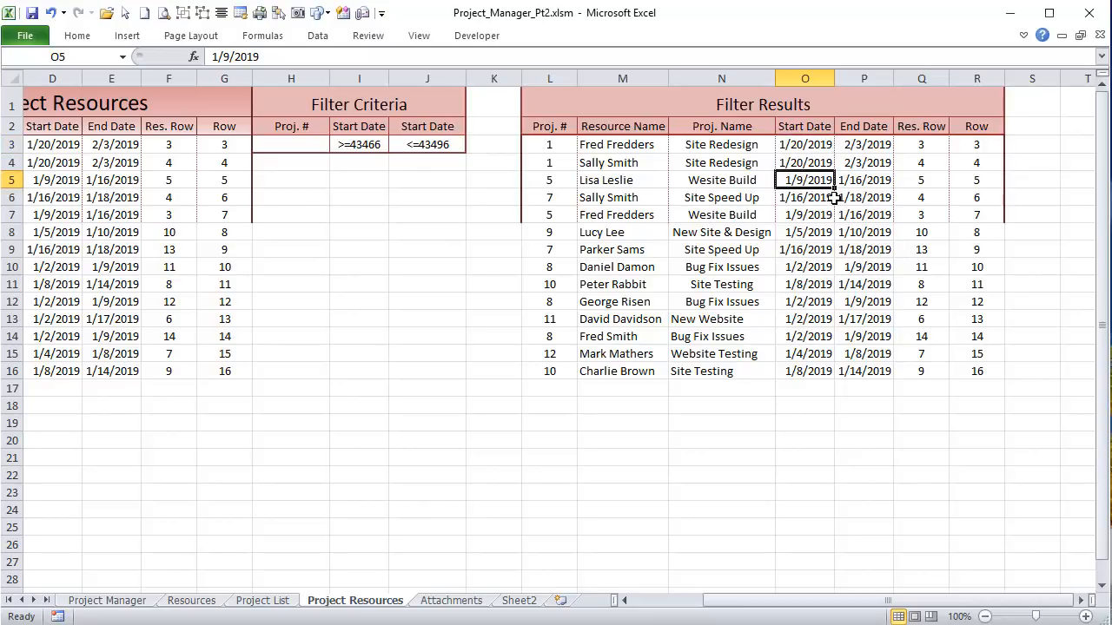
left_click(827, 198)
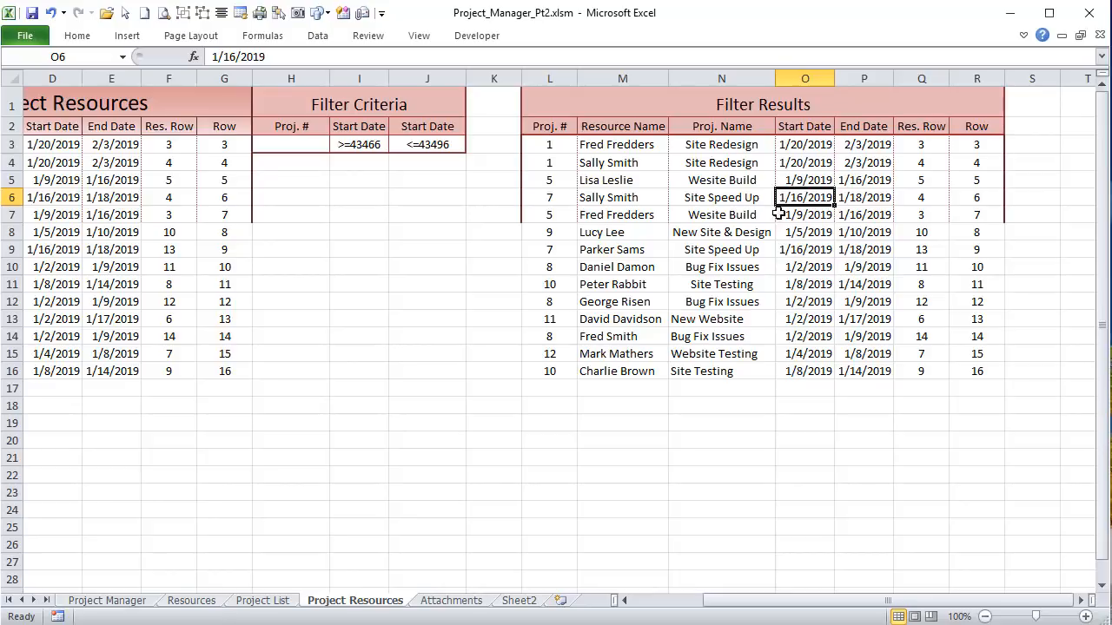
Step: Enter a temporary =DAY(O5) in N18, see it return 9, then clear it
left_click(728, 408)
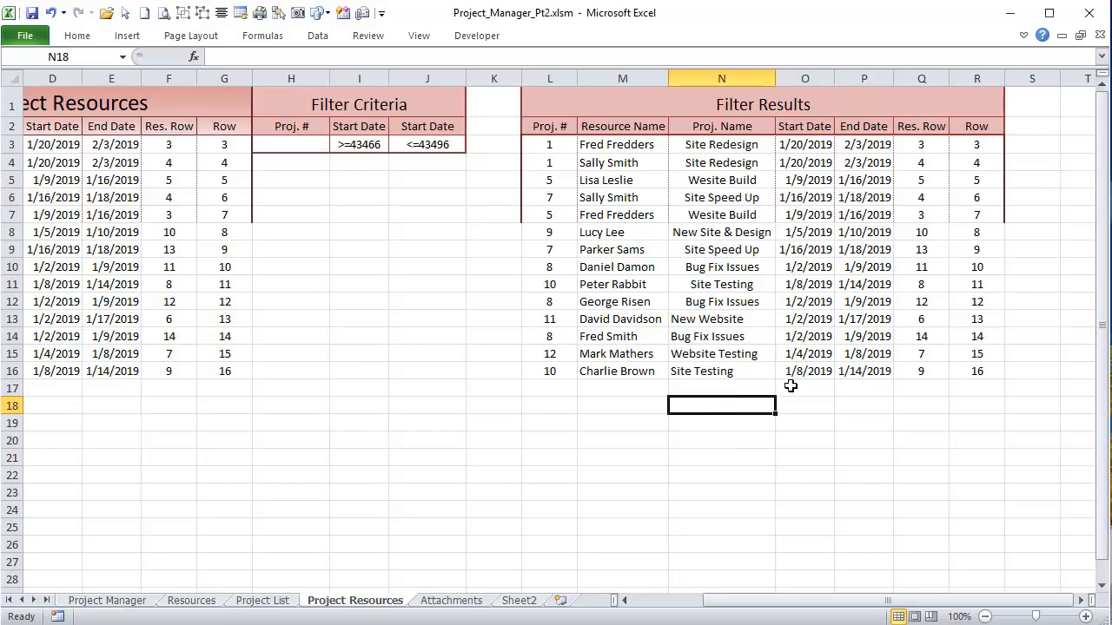
type("=da")
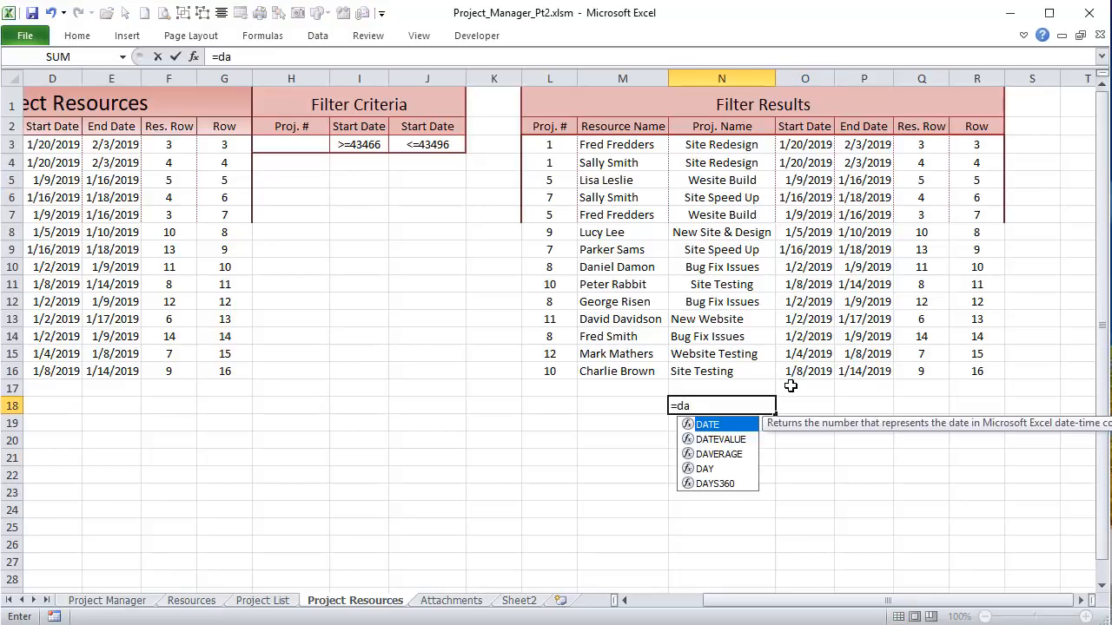
type("y(")
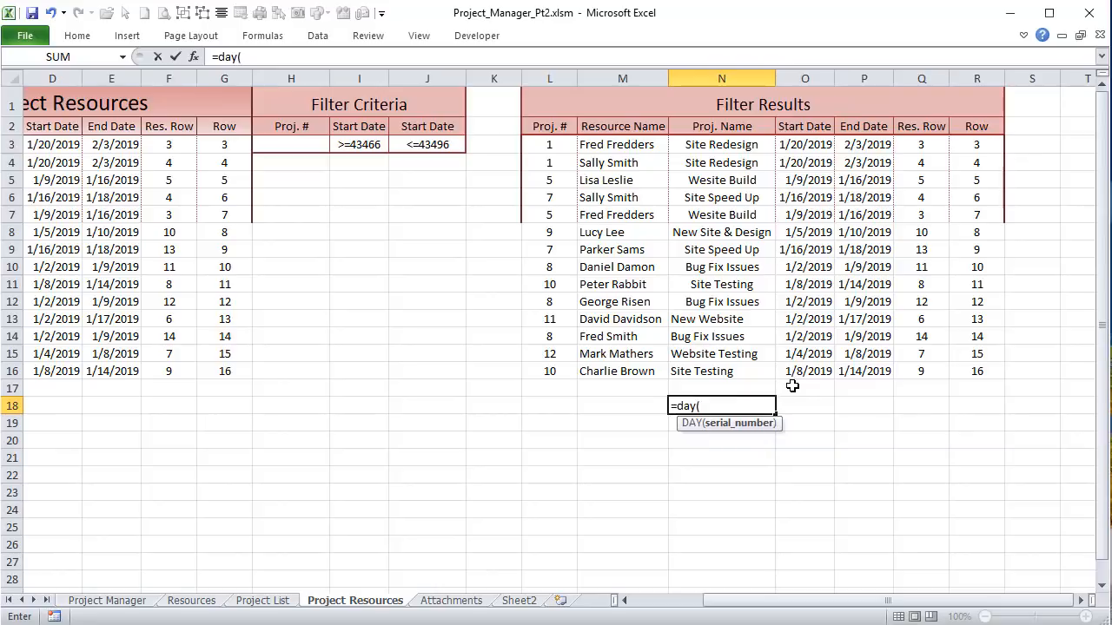
left_click(795, 181)
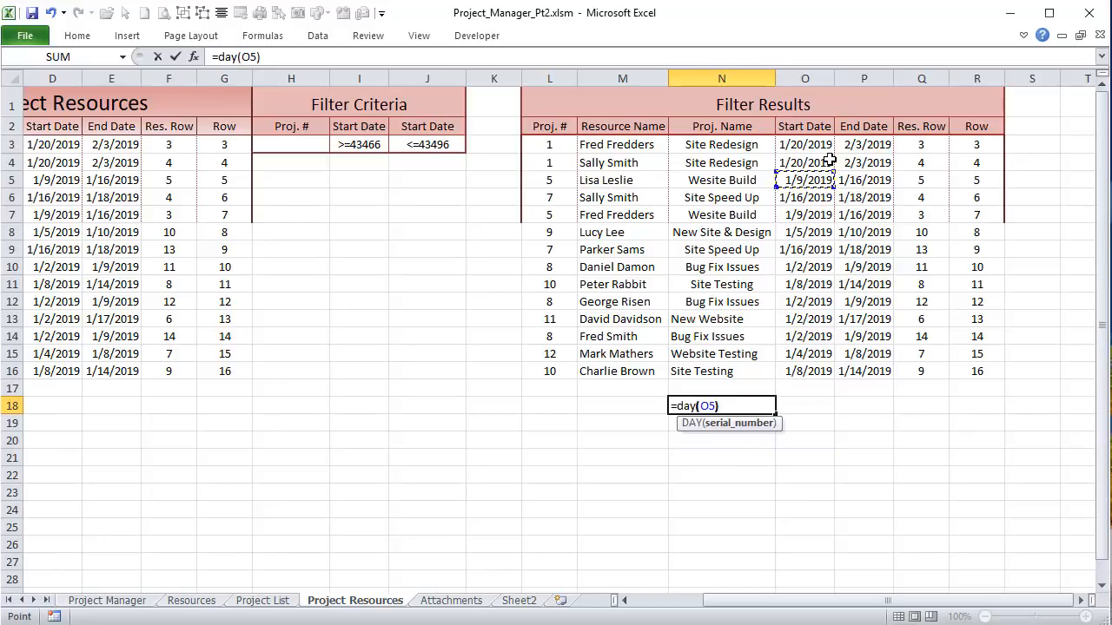
type(")")
key("Return")
left_click(724, 405)
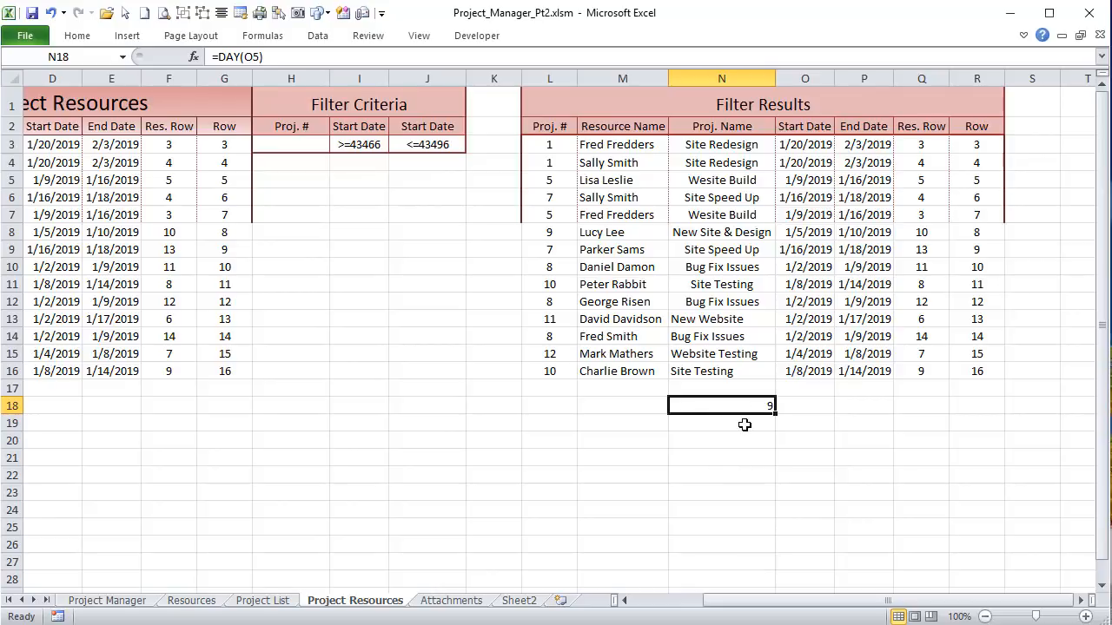
key("Delete")
Step: Enter a temporary =COLUMN() in Gantt cell X4, see 24, then delete it
left_click(126, 601)
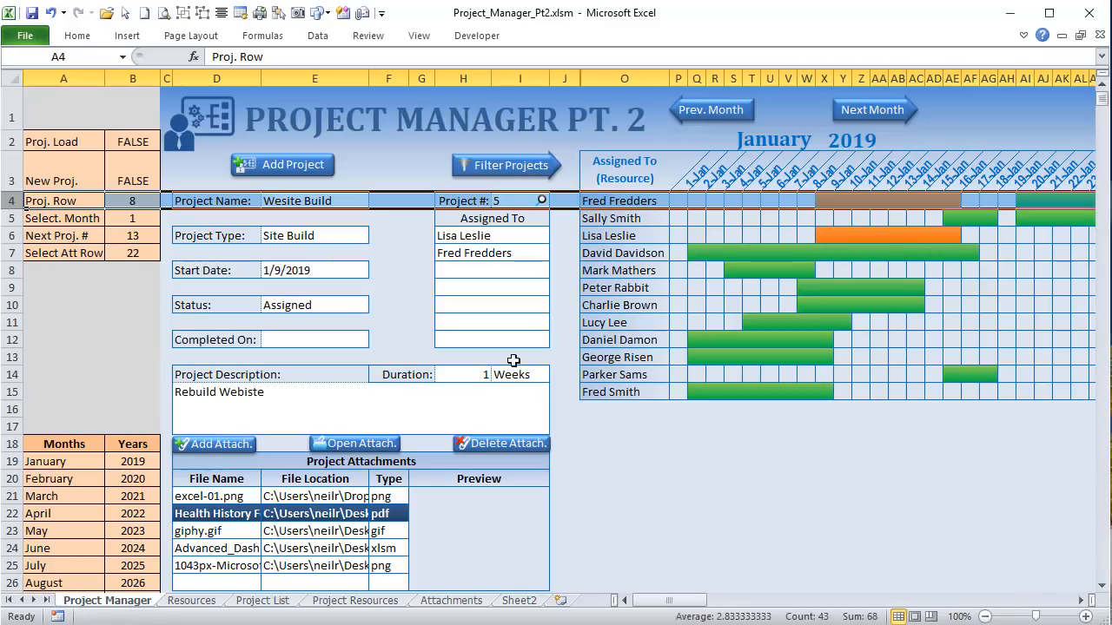
left_click(824, 200)
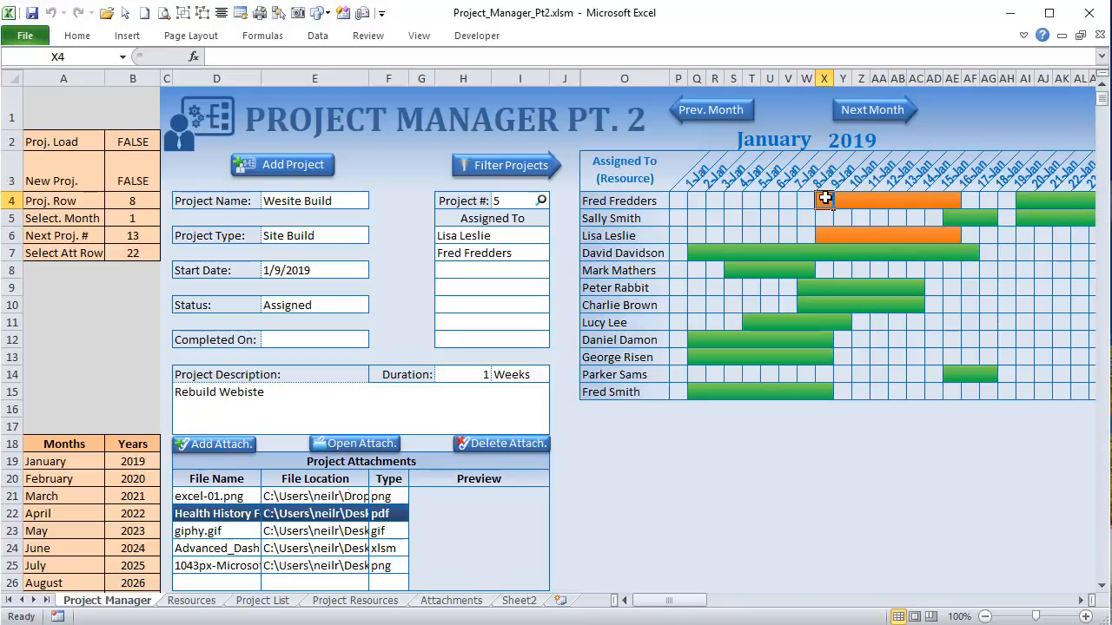
type("=COLUMN(")
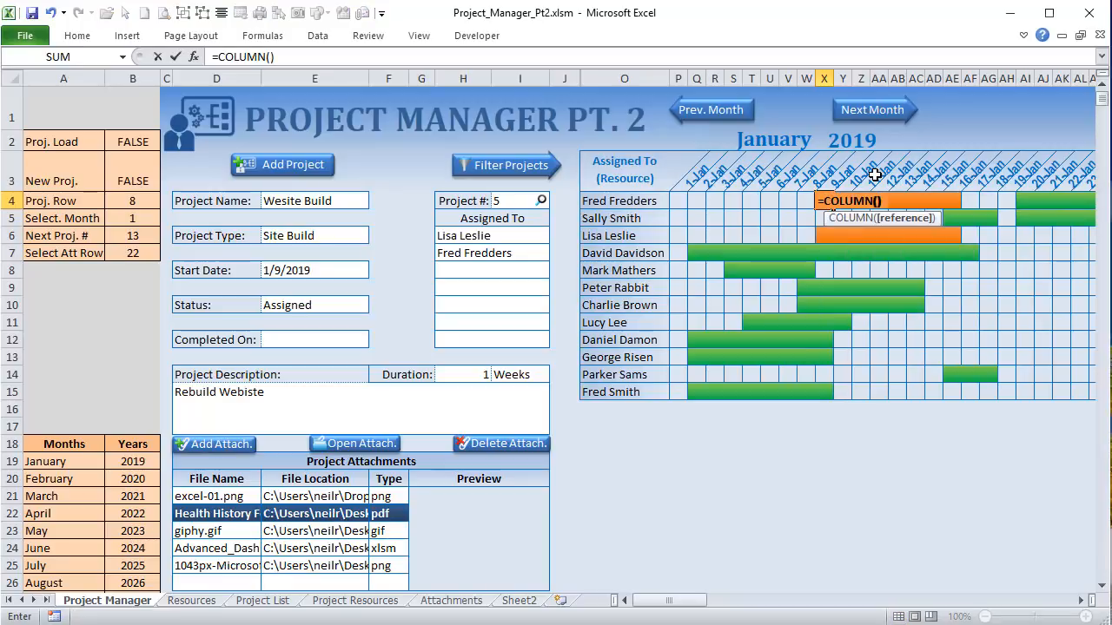
key("Return")
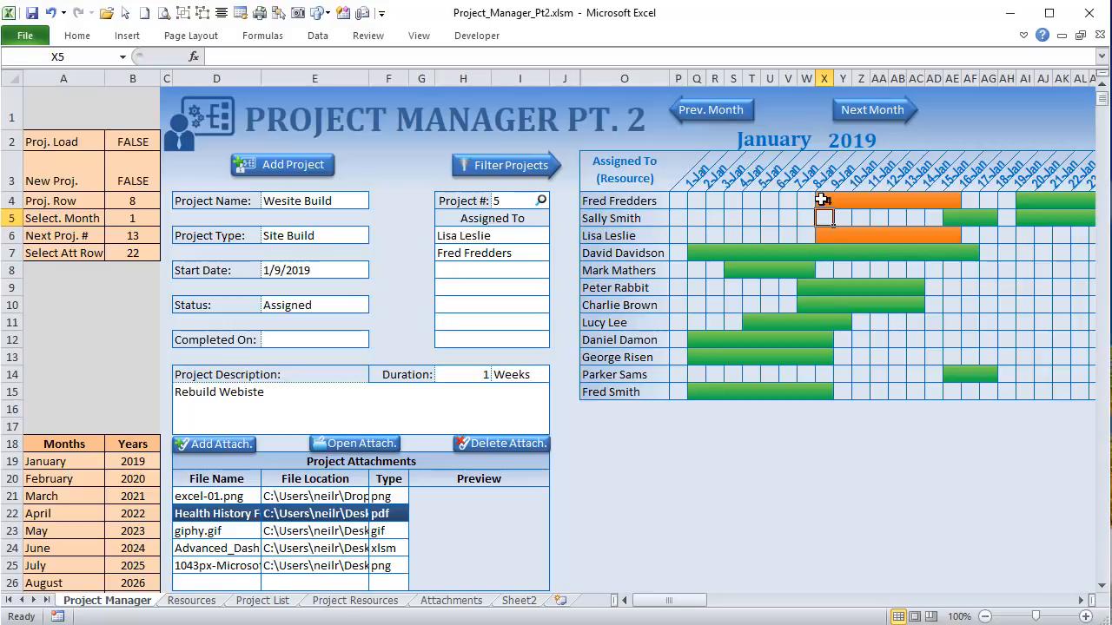
left_click(818, 200)
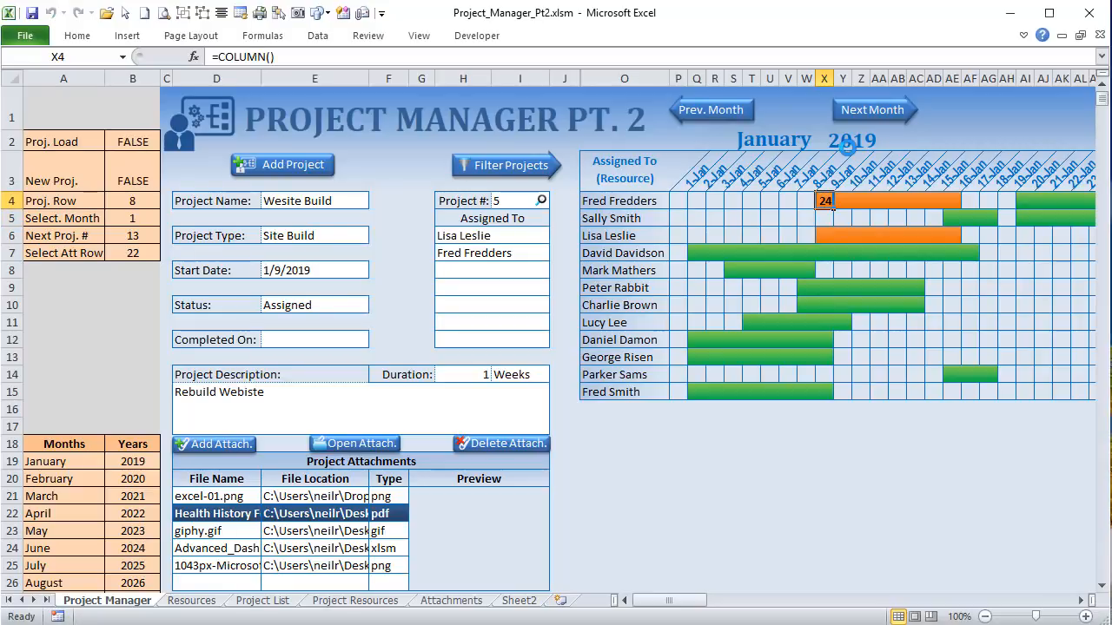
key("Delete")
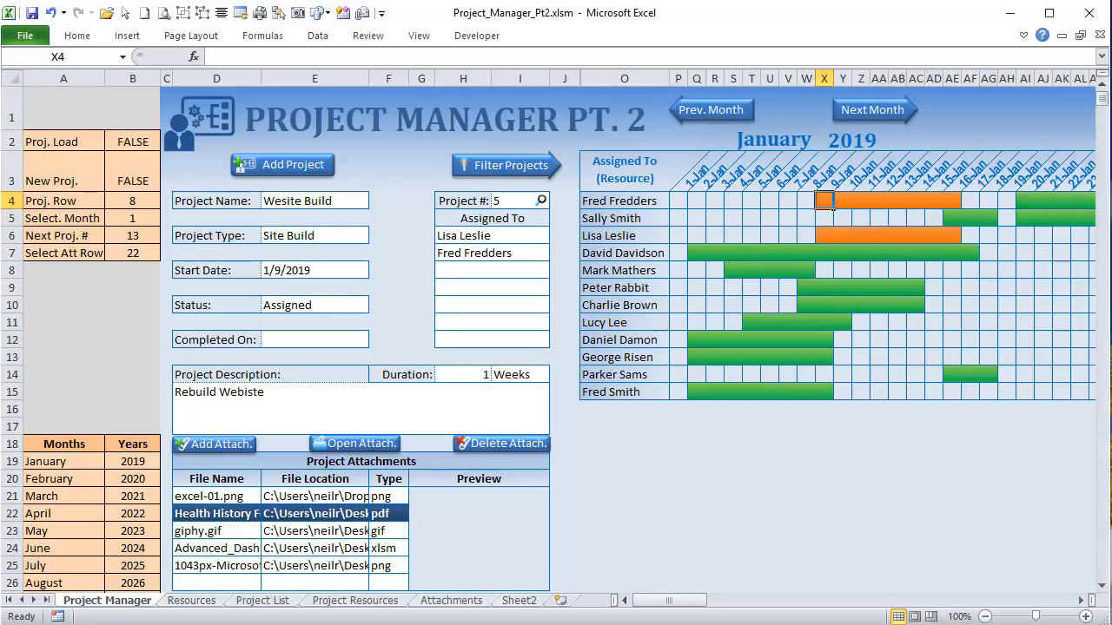
Step: Highlight the Day() start-date expression, its + 15 offset, and the ProjSchedRow and ProjSchedCol variables
key("alt+F11")
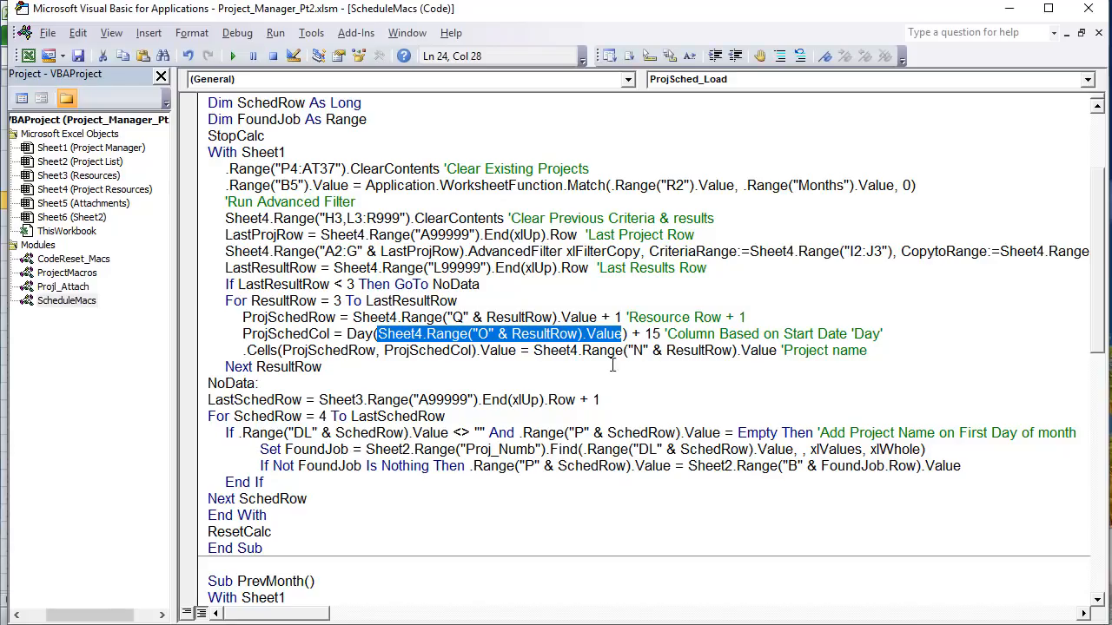
left_click_drag(665, 333, 347, 335)
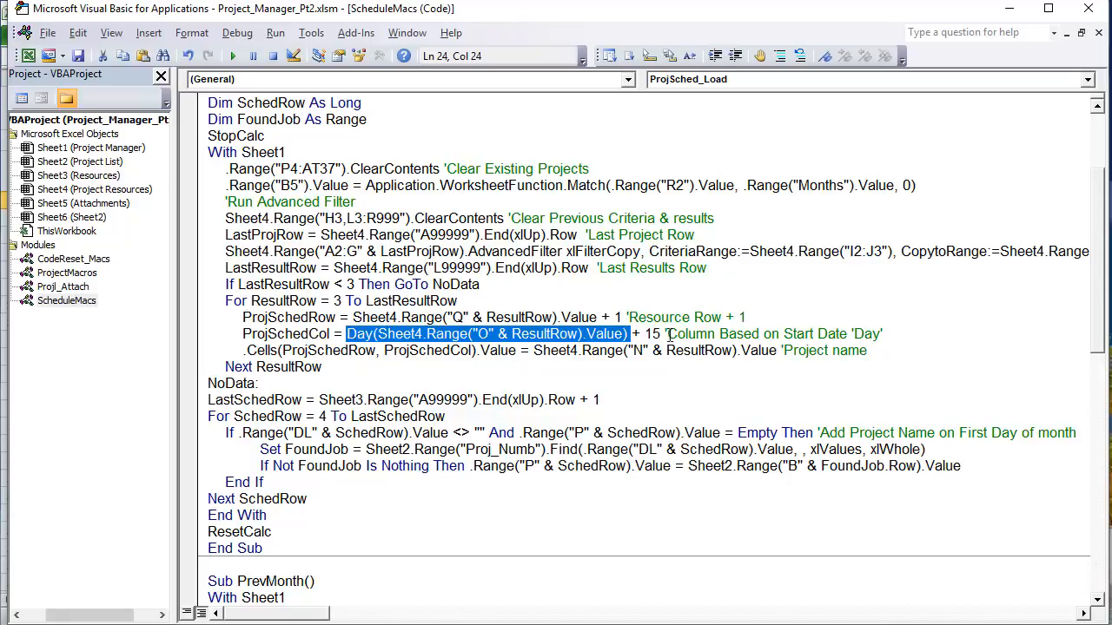
left_click_drag(652, 335, 630, 334)
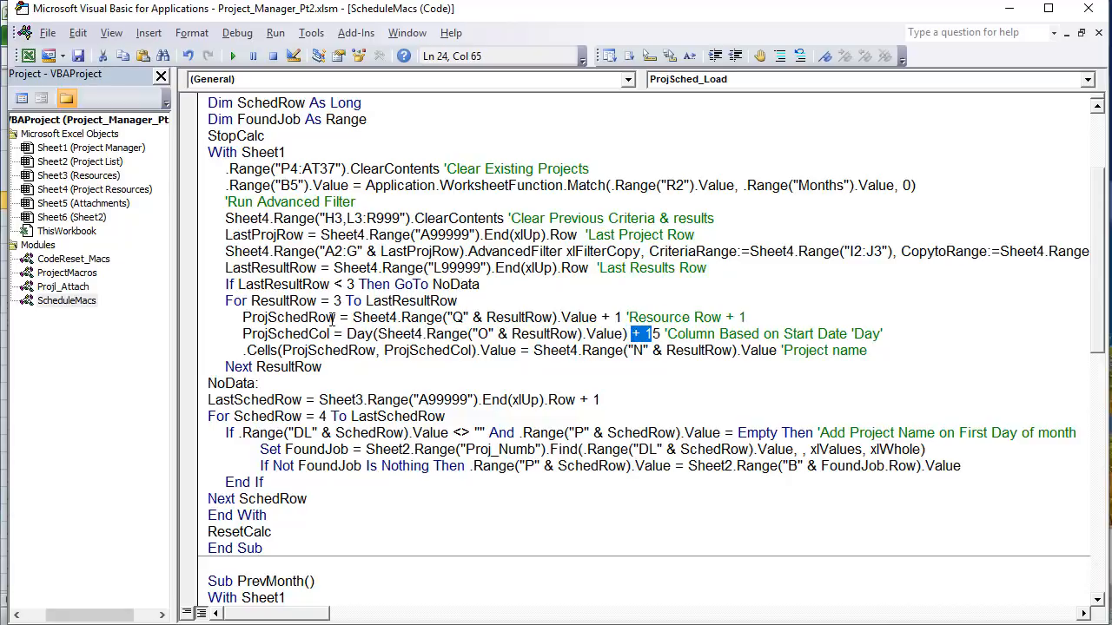
left_click_drag(336, 318, 266, 320)
left_click_drag(338, 336, 244, 336)
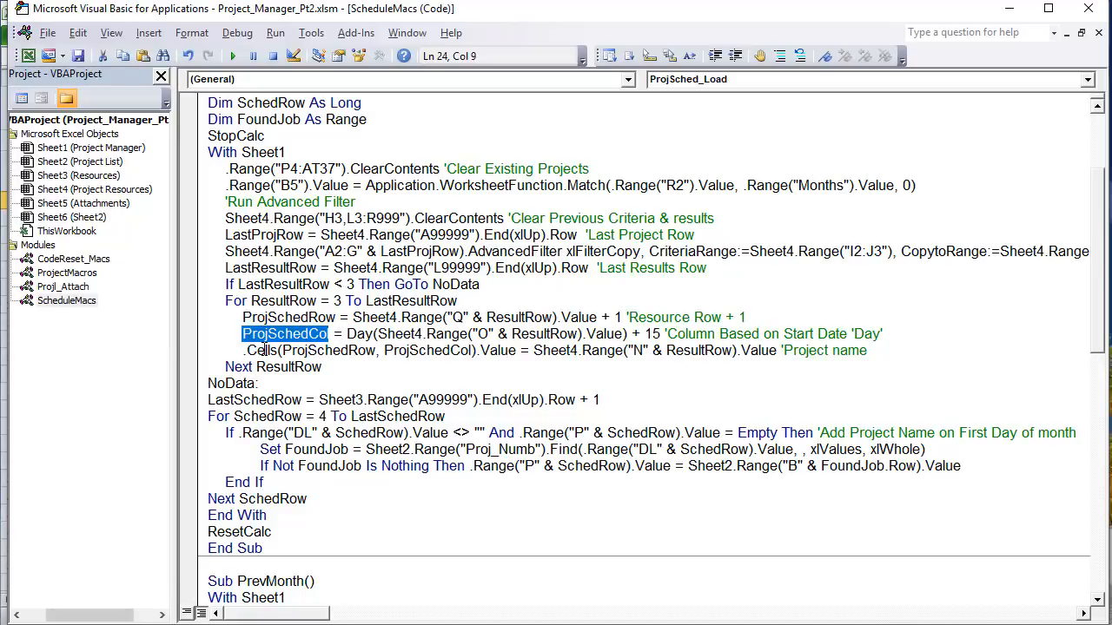
Step: Highlight ProjSchedRow, ProjSchedCol and the Sheet4.Range source in the Cells line
left_click_drag(234, 350, 248, 351)
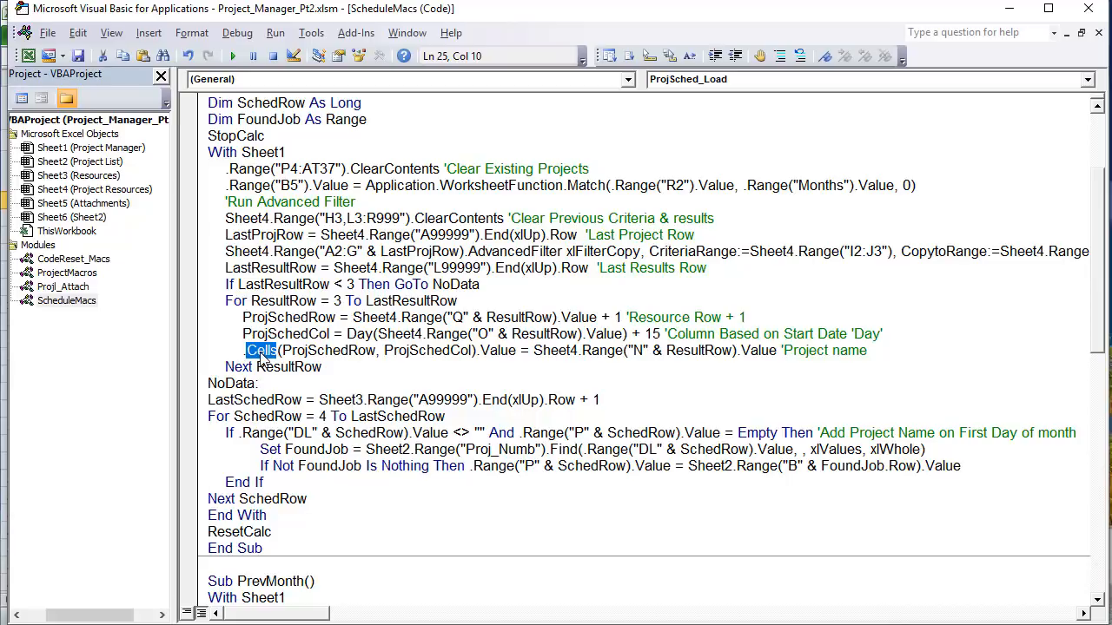
left_click(248, 351)
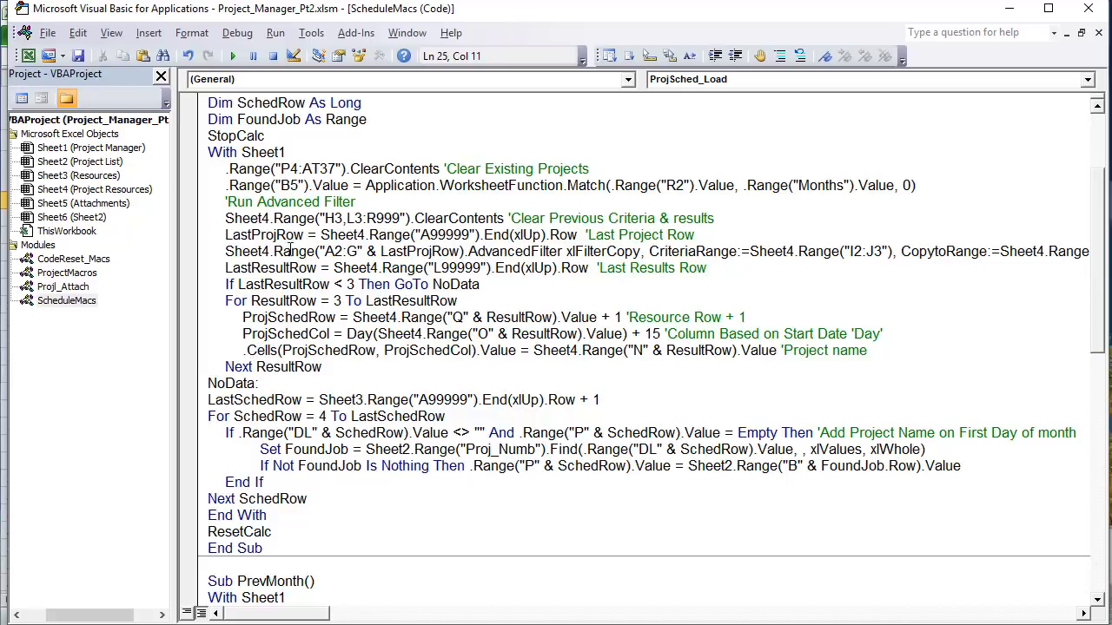
left_click_drag(335, 251, 324, 251)
left_click(254, 367)
left_click_drag(376, 347, 281, 349)
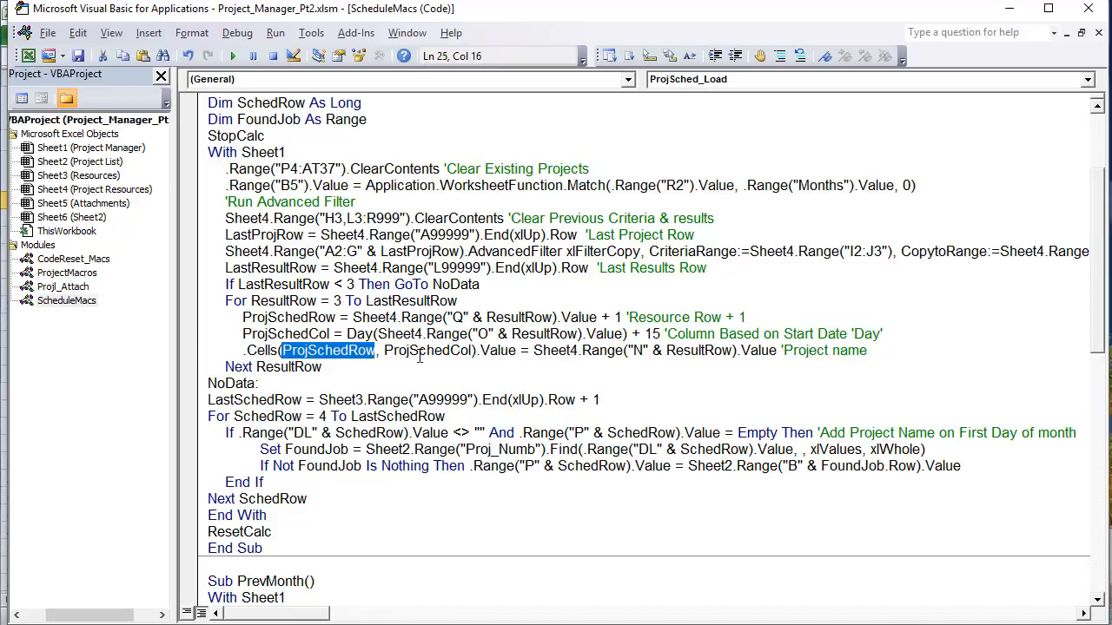
left_click_drag(472, 351, 398, 350)
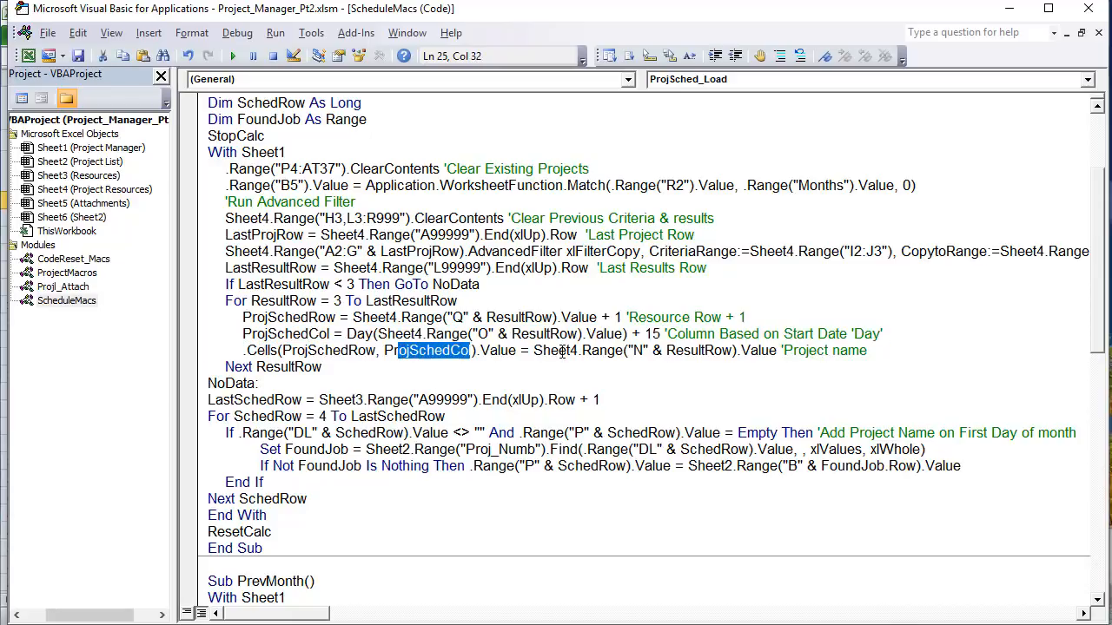
left_click_drag(534, 351, 622, 351)
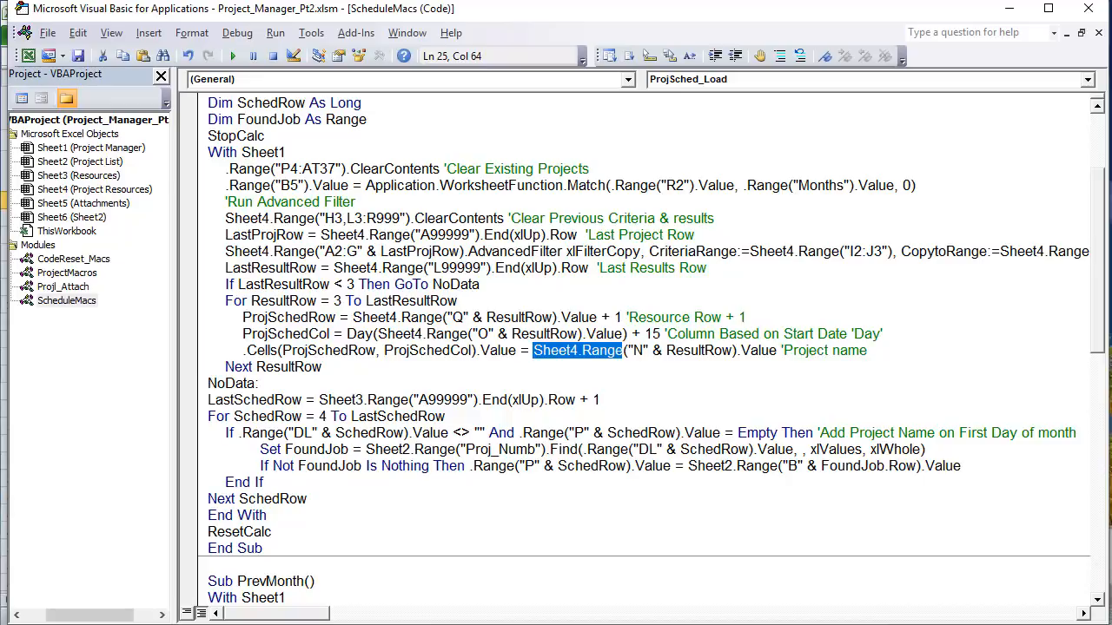
Step: Check the Proj. Name results column, then reload the schedule with Prev. Month and Next Month
key("alt+F11")
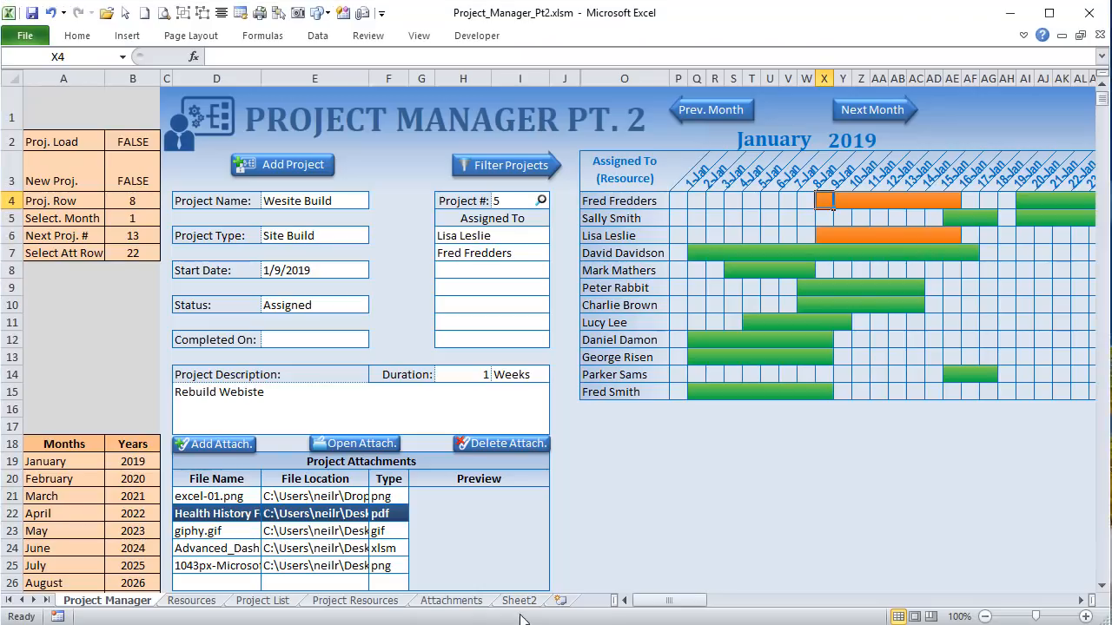
left_click(354, 600)
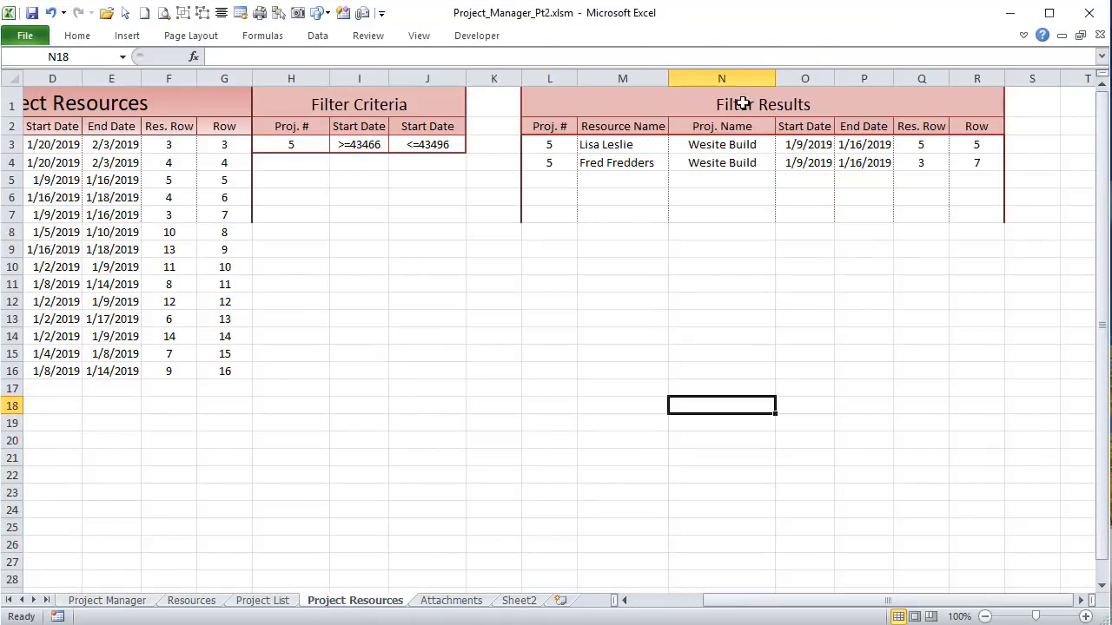
left_click(728, 79)
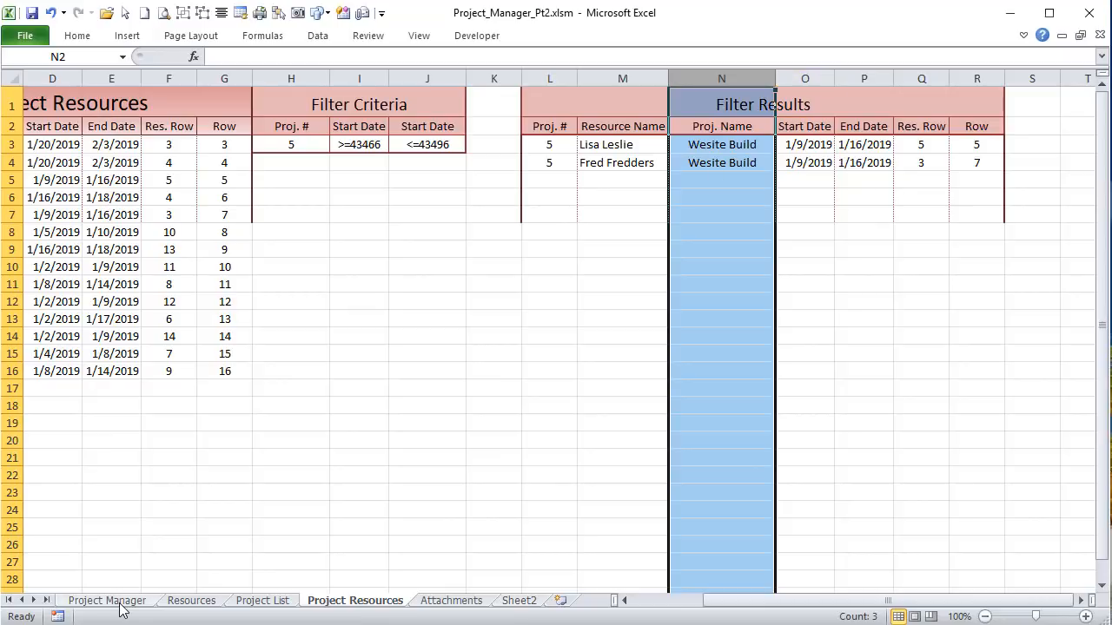
left_click(107, 600)
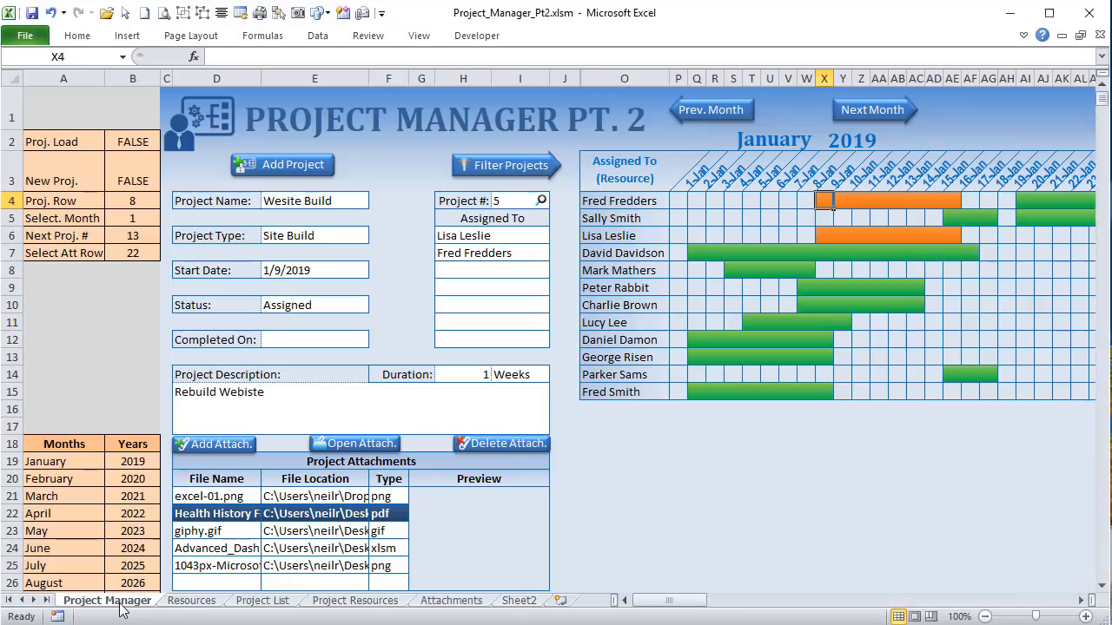
left_click(737, 112)
left_click(891, 110)
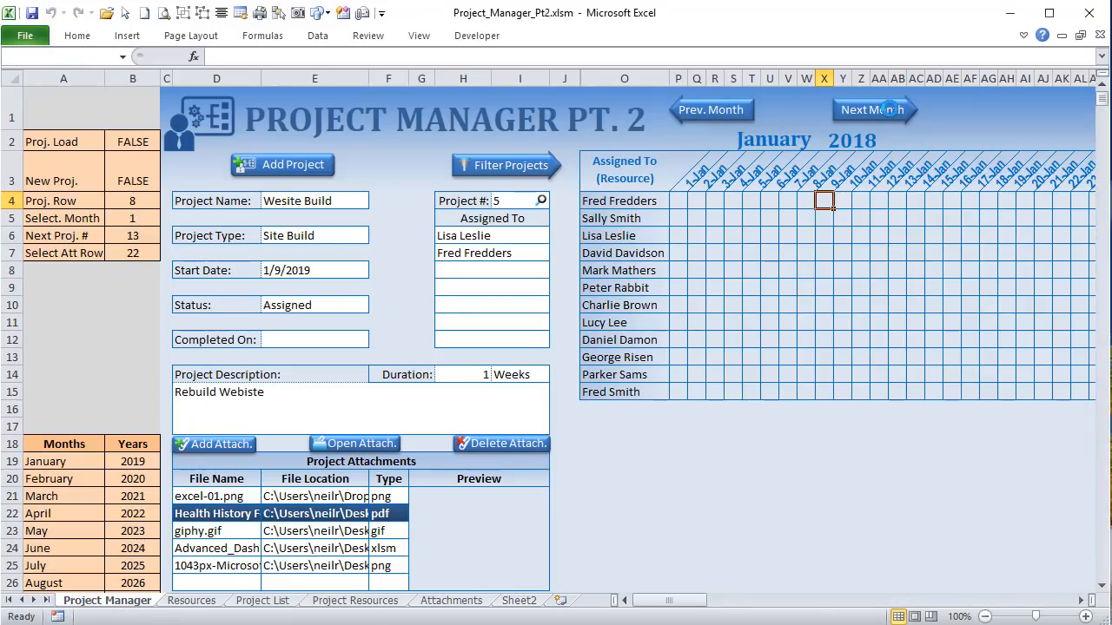
Step: Step through all 14 project names N3:N16, from Site Redesign to Bug Fix Issues in N10
left_click(379, 601)
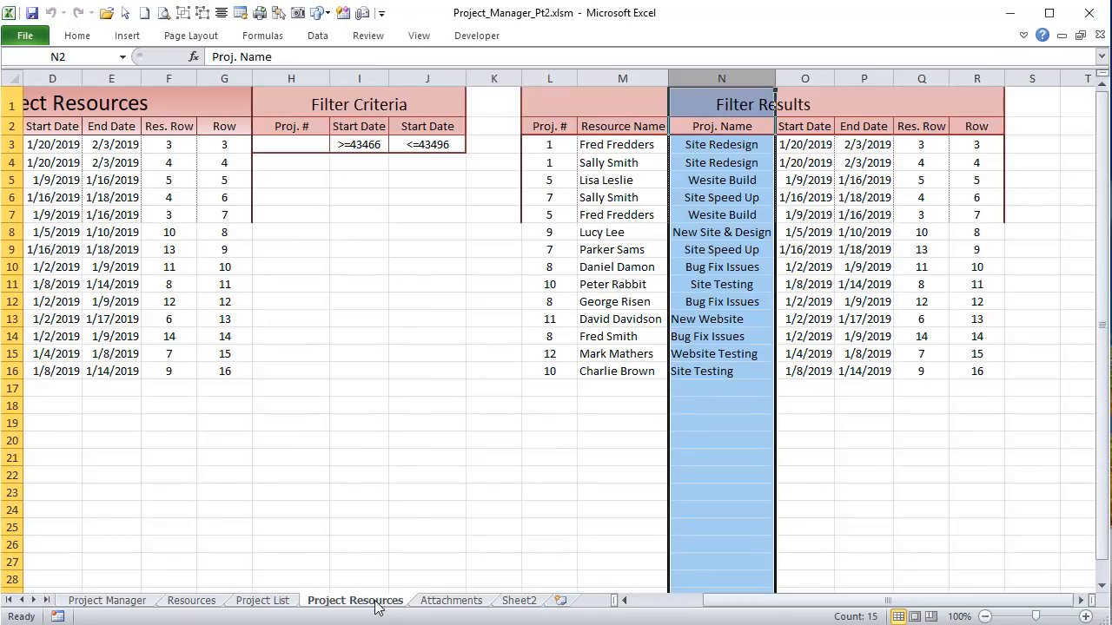
left_click(737, 146)
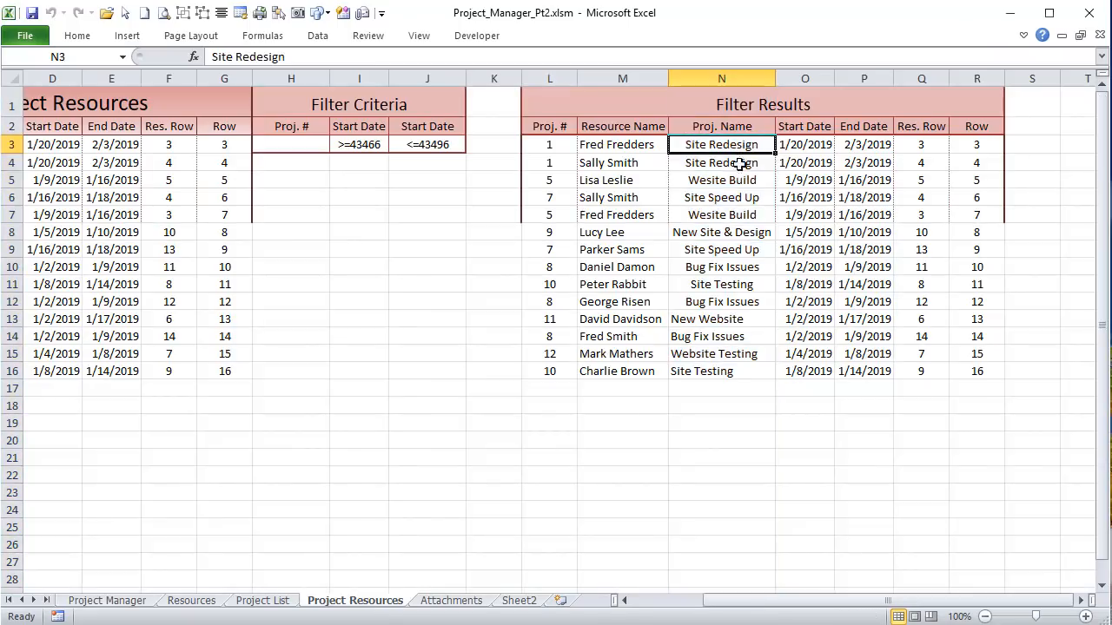
left_click_drag(739, 163, 724, 372)
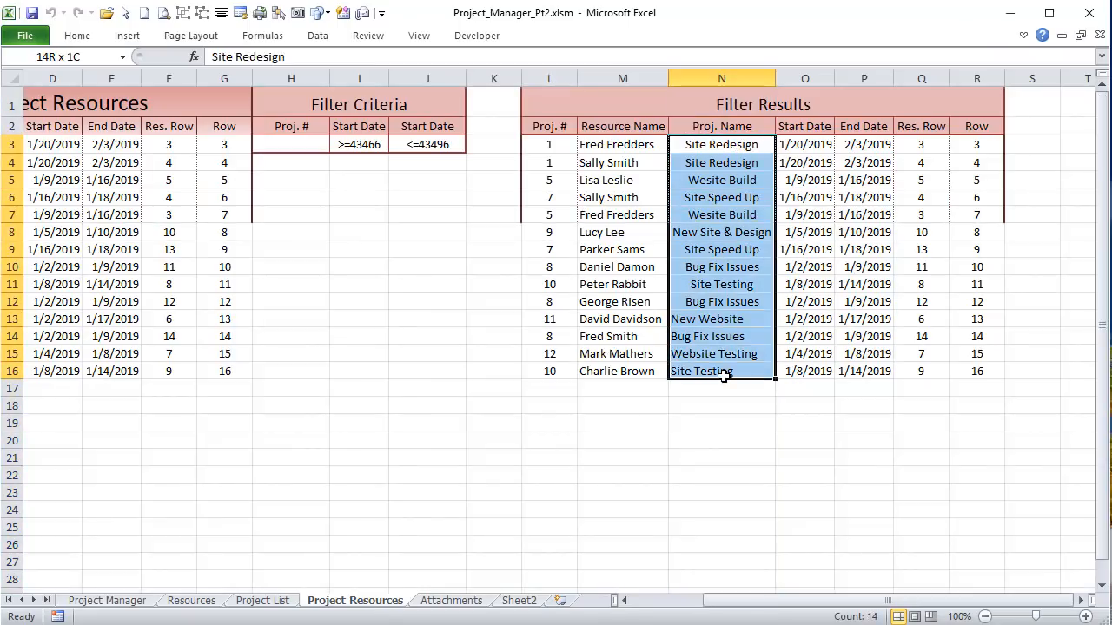
left_click(720, 163)
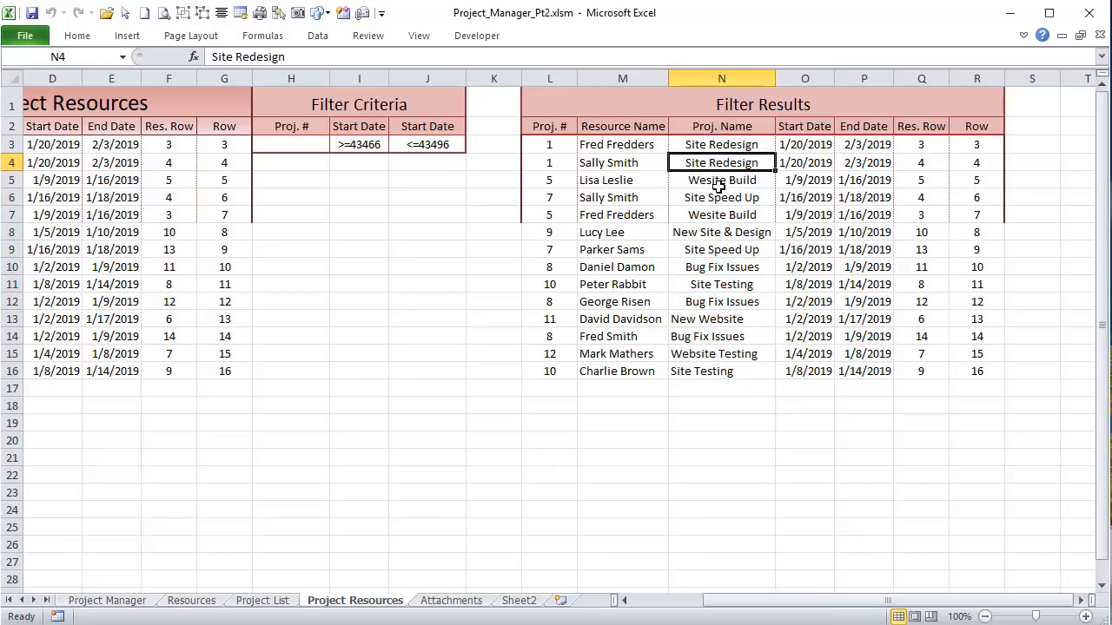
left_click(718, 184)
left_click(713, 198)
left_click(712, 216)
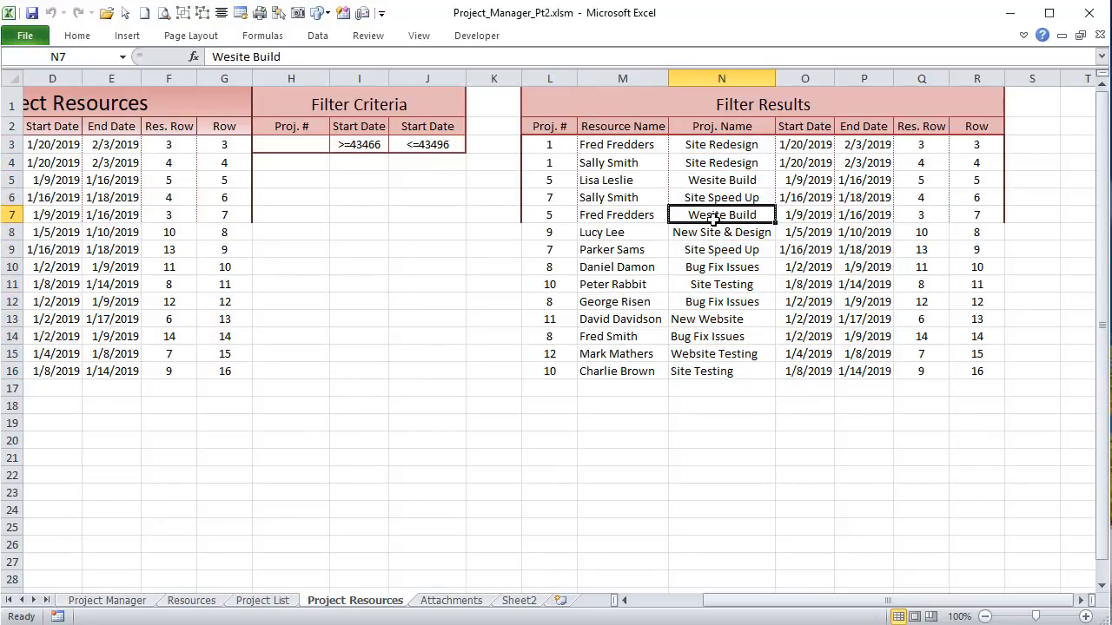
left_click(712, 233)
left_click(710, 250)
left_click(706, 284)
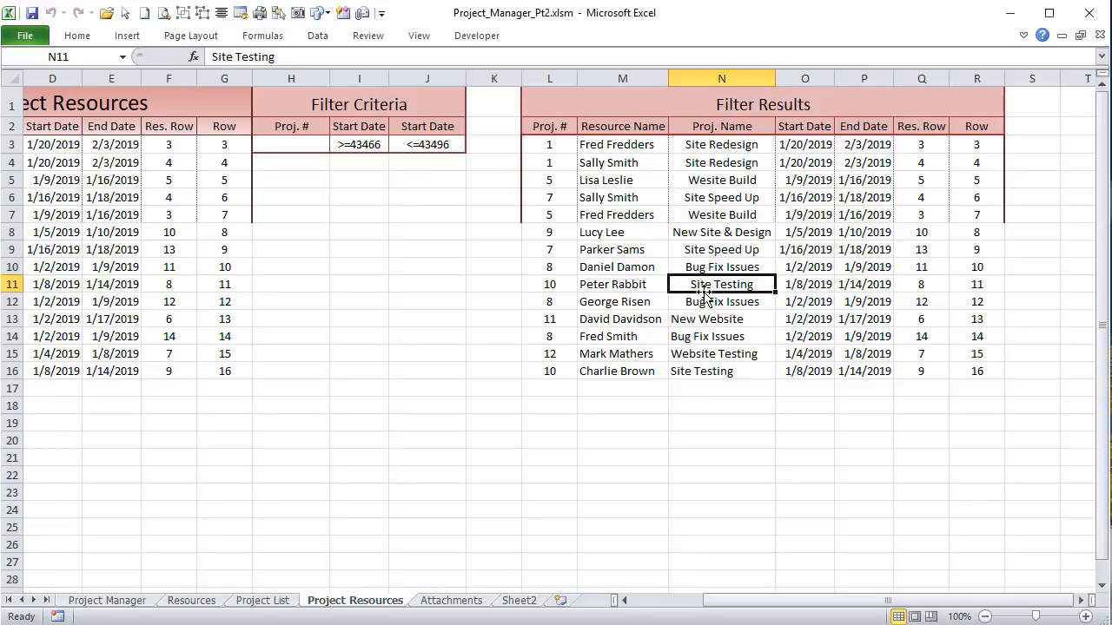
left_click(707, 337)
left_click(712, 371)
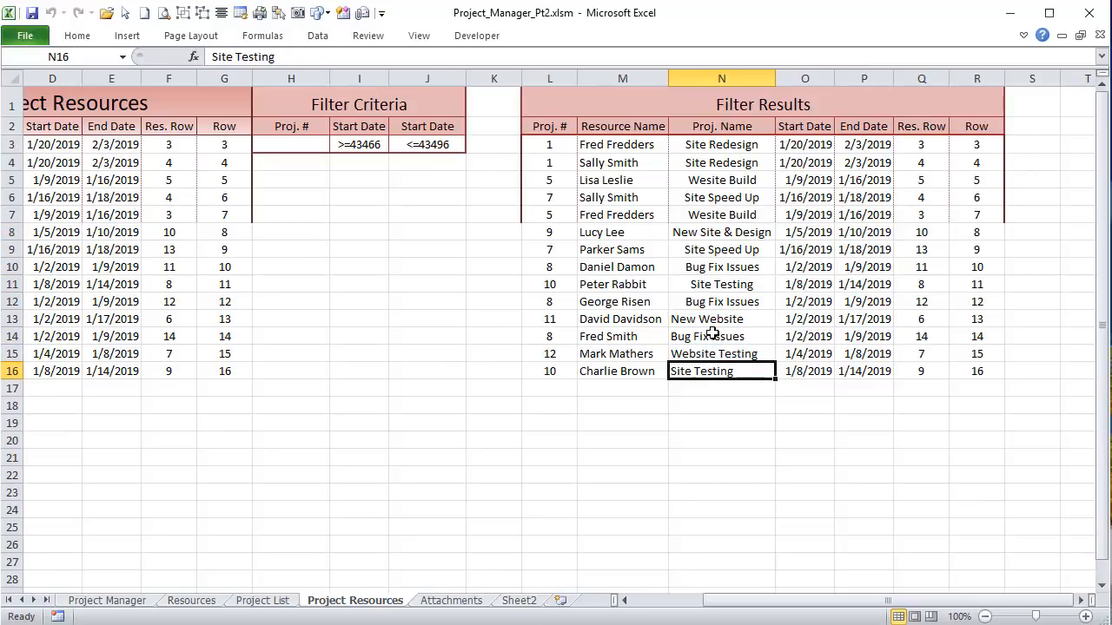
left_click(714, 265)
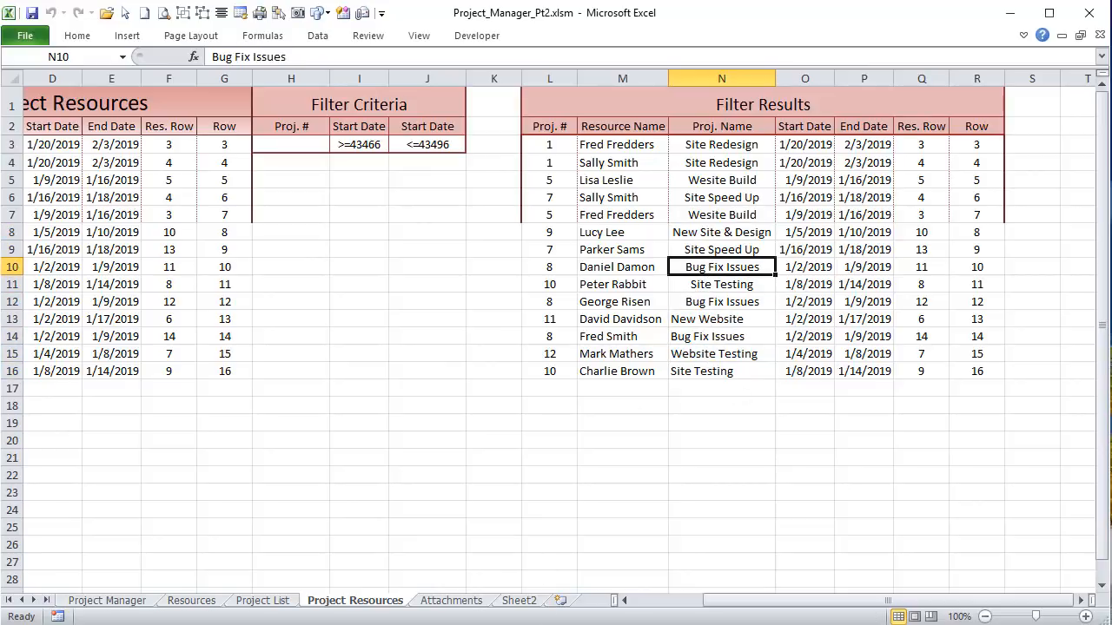
key("alt+F11")
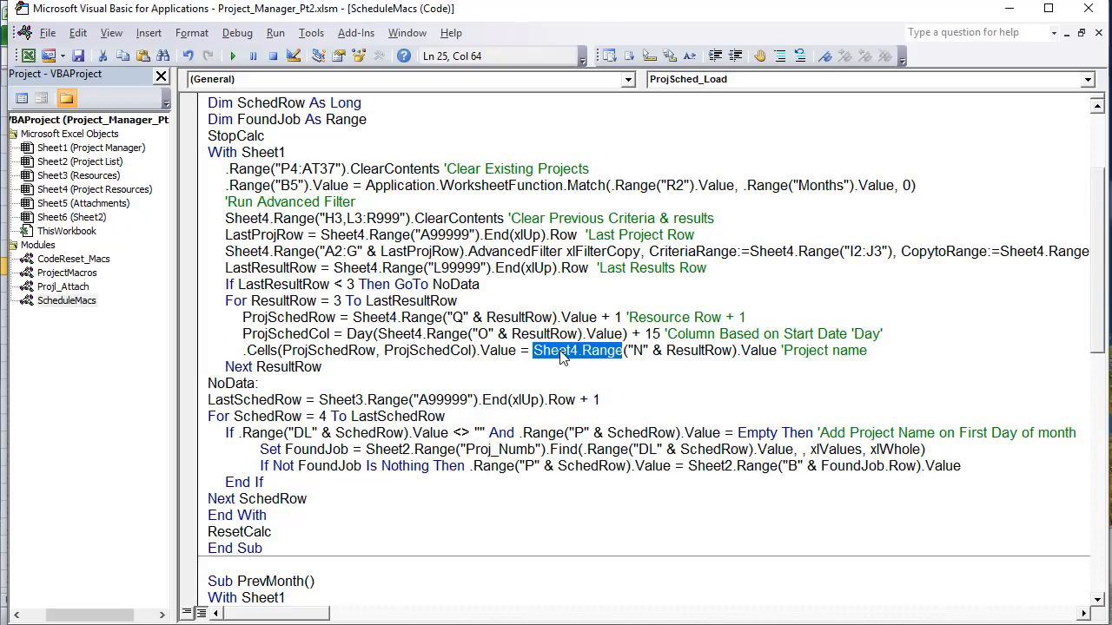
Step: Highlight the column "N" project name source expression and the loop body writing names
left_click_drag(650, 352, 627, 352)
left_click_drag(889, 350, 537, 350)
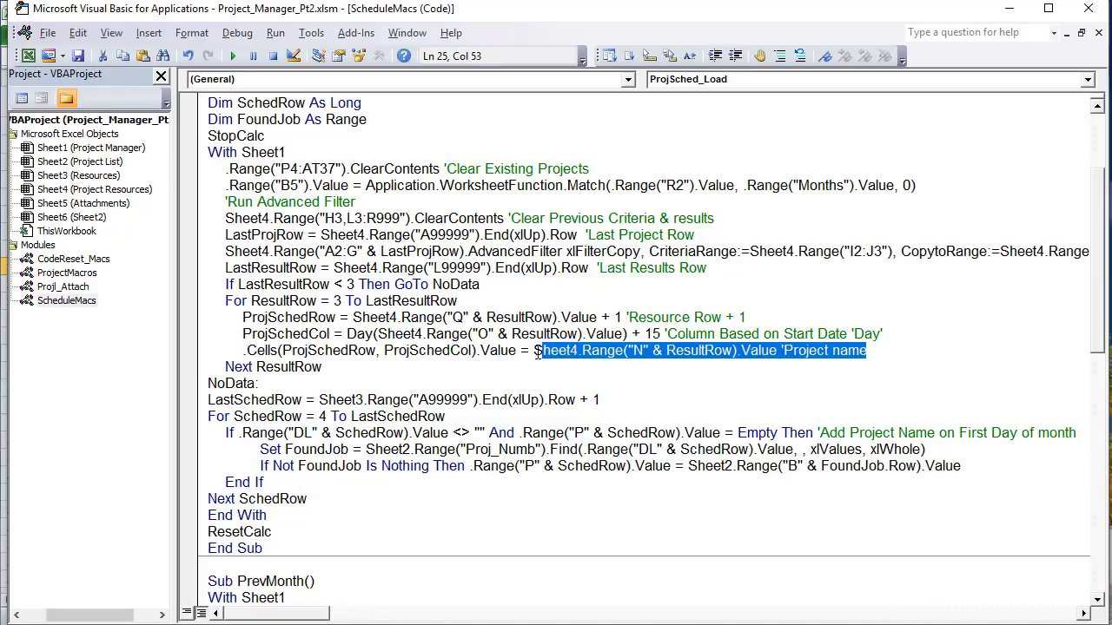
left_click(642, 378)
left_click_drag(320, 367, 173, 321)
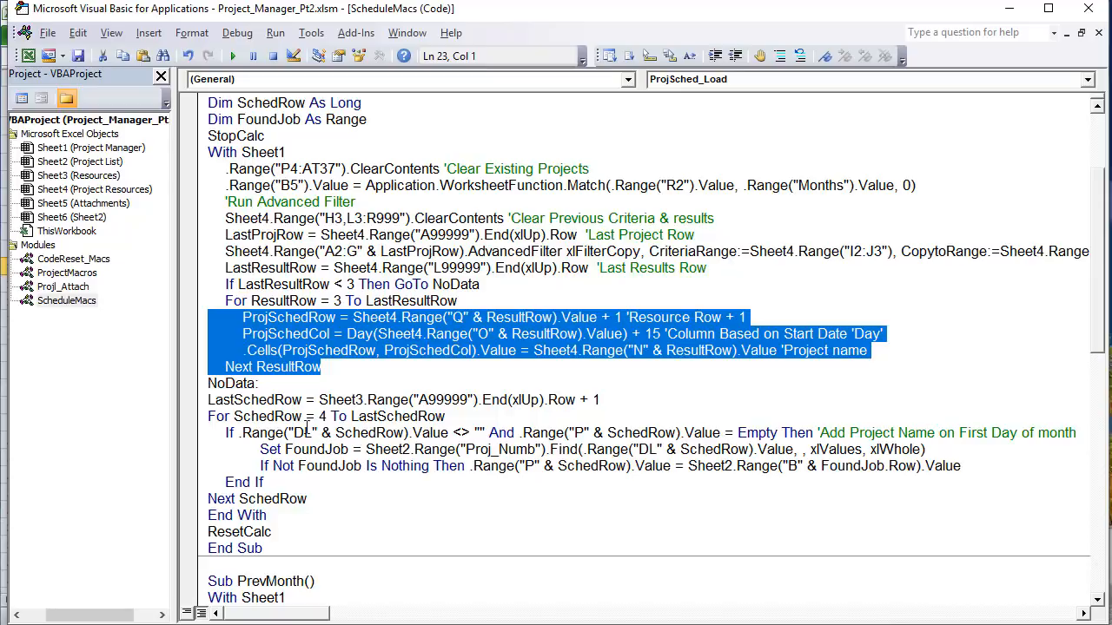
Step: Review the LastSchedRow calculation, select the Resources sheet module, and return to the workbook
left_click_drag(618, 404, 287, 405)
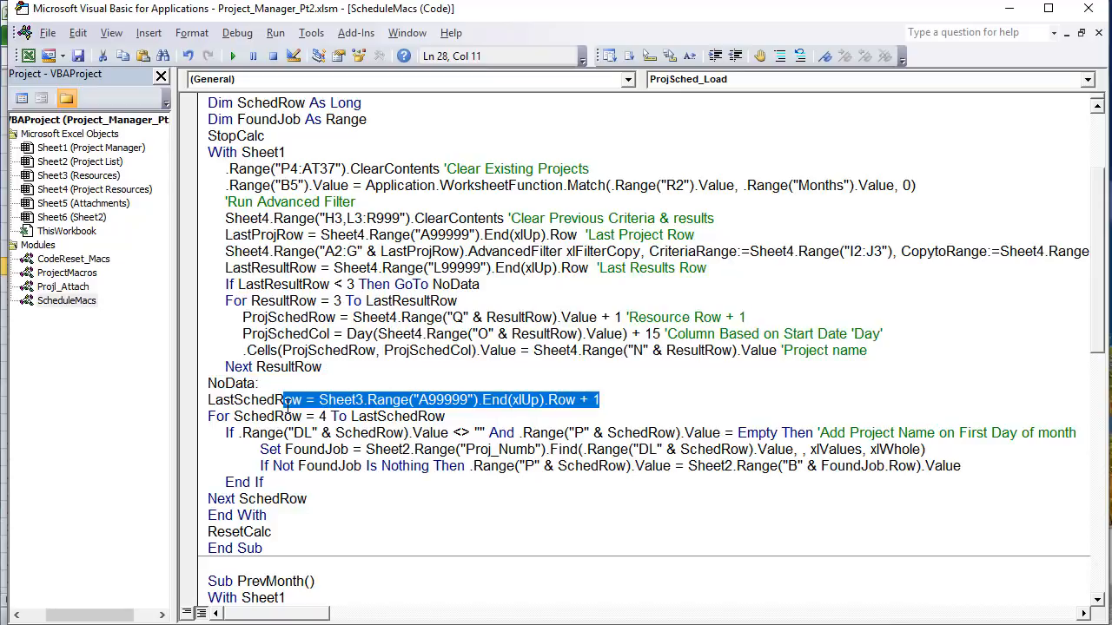
left_click(323, 383)
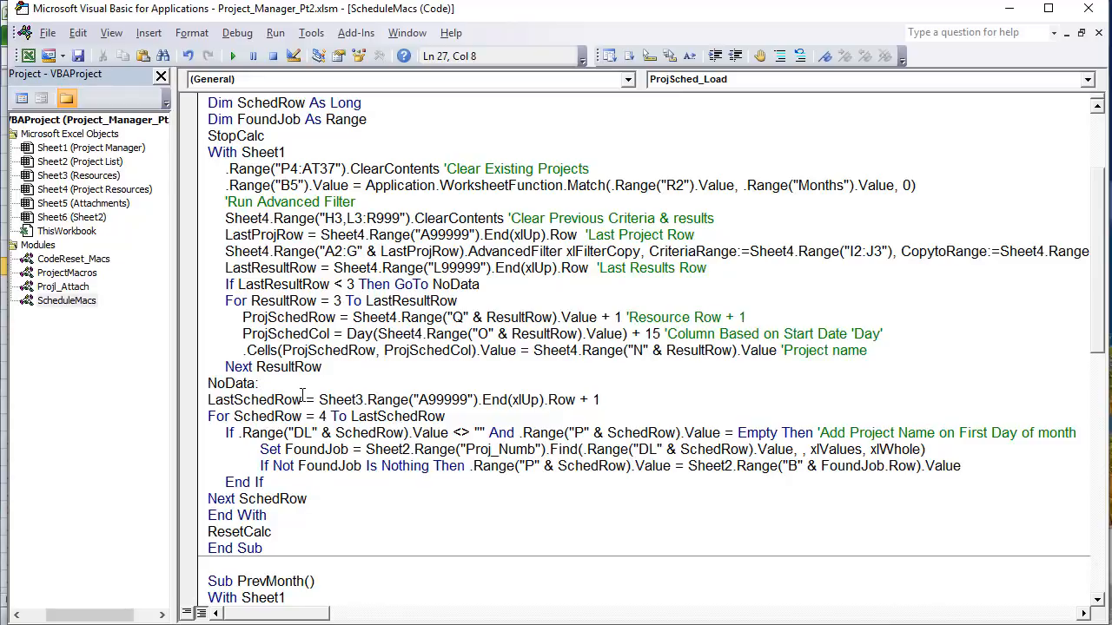
left_click_drag(301, 400, 177, 400)
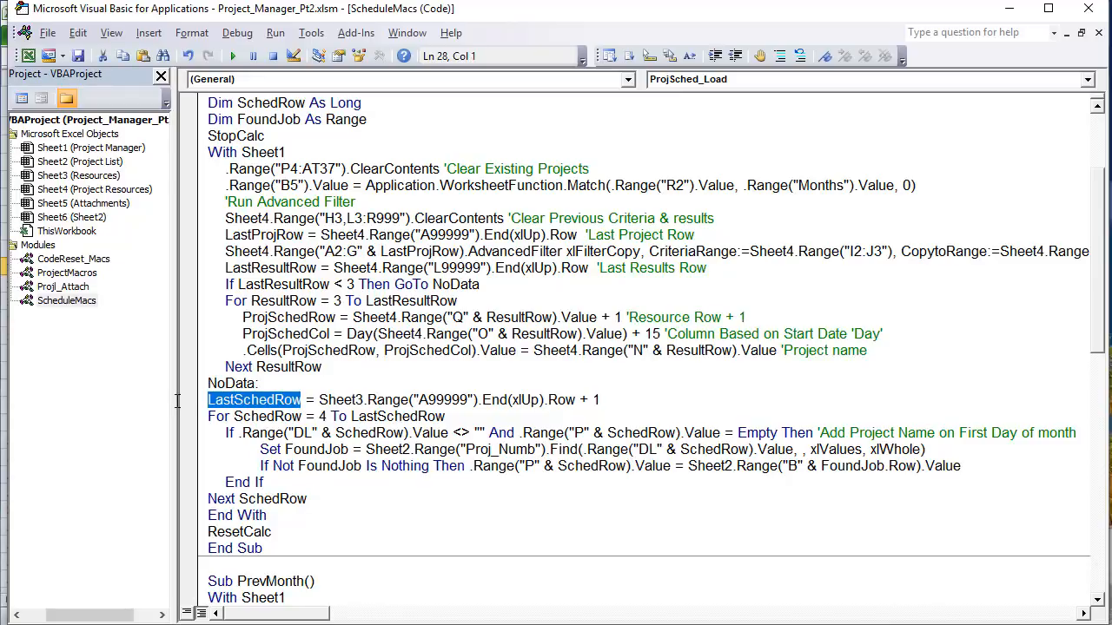
left_click_drag(680, 401, 320, 402)
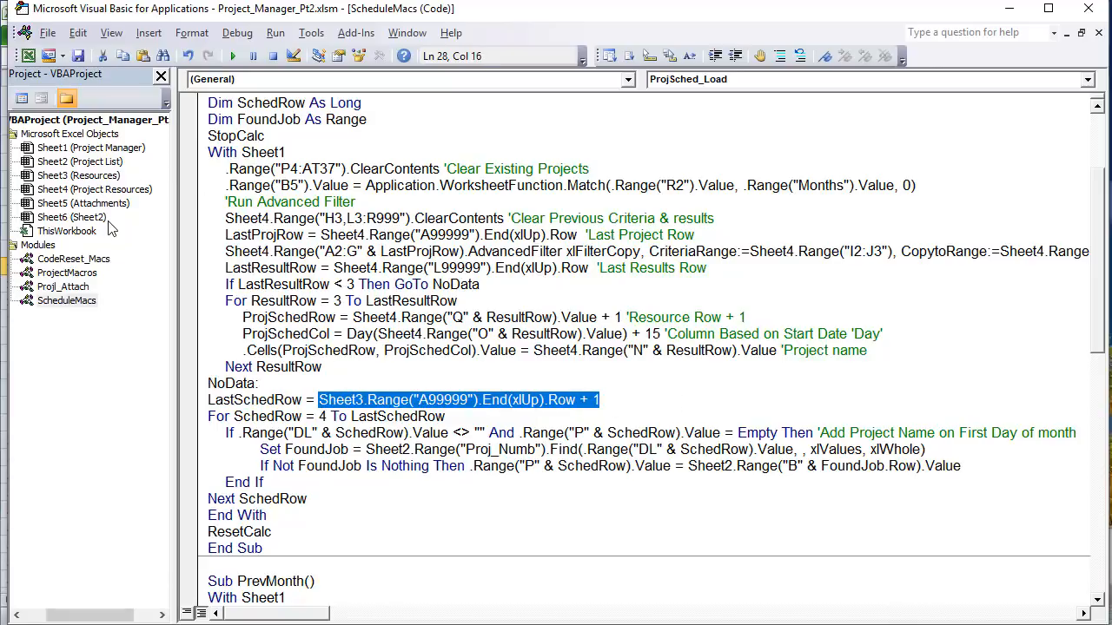
left_click(110, 177)
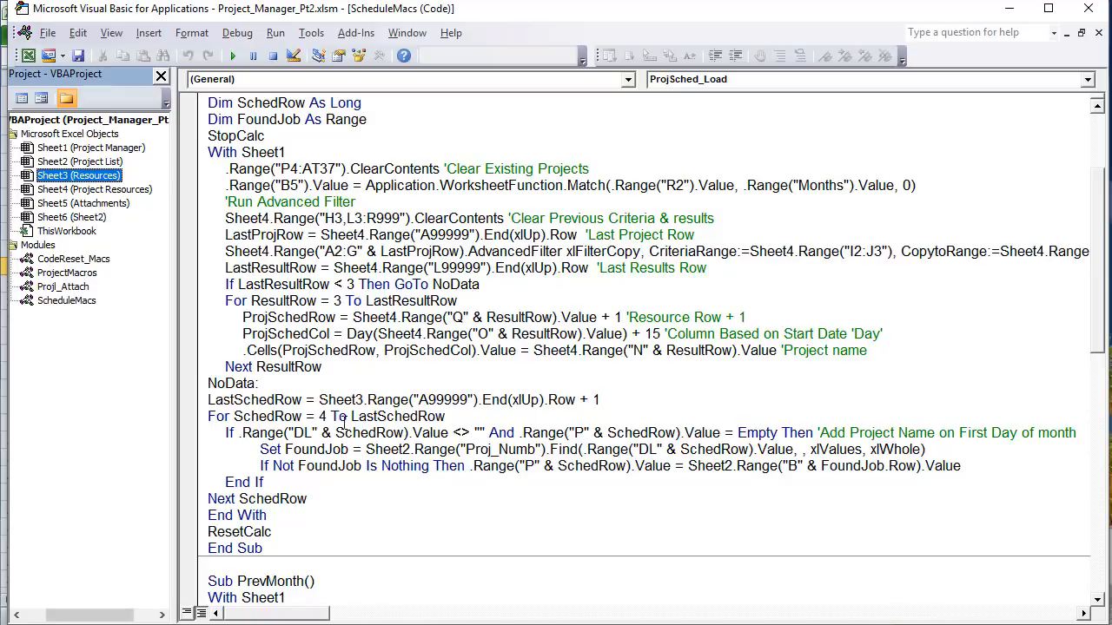
left_click(832, 624)
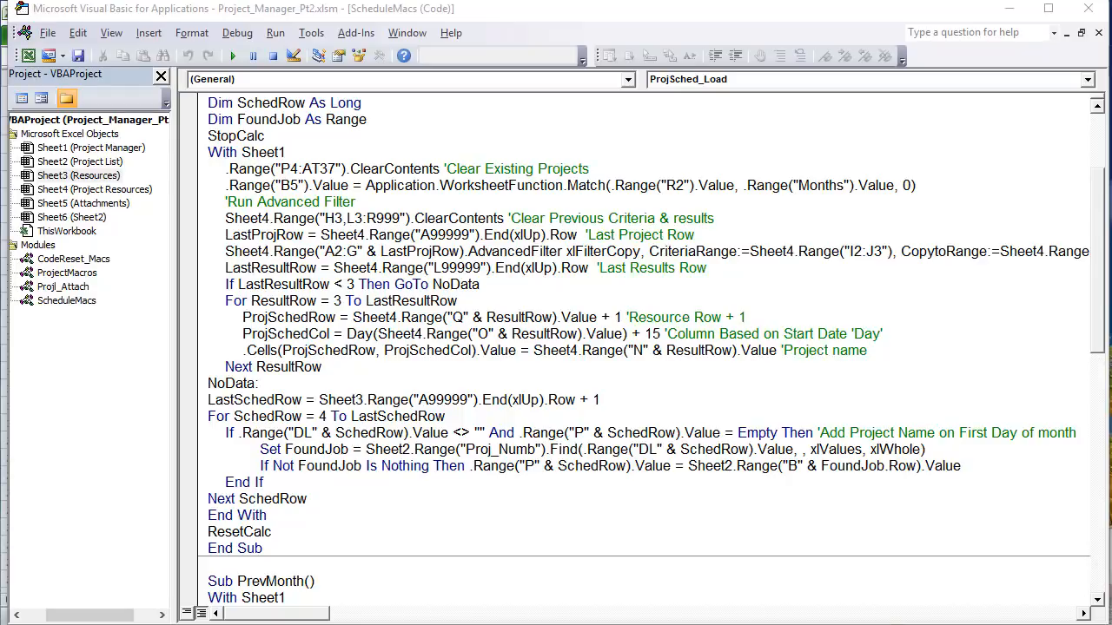
key("alt+Tab")
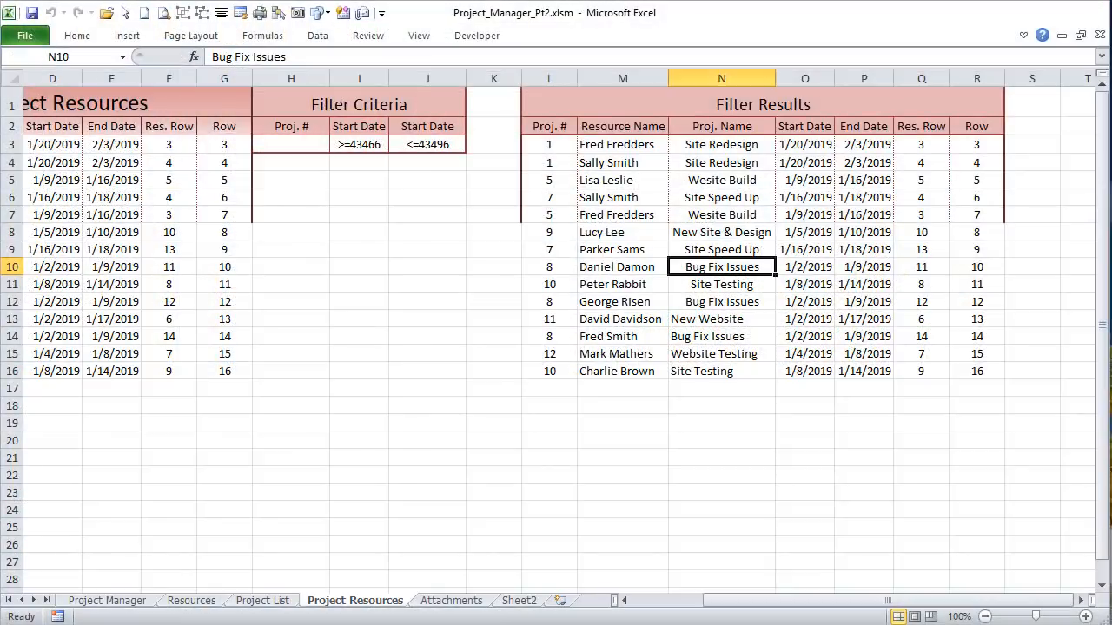
Step: Step the Gantt chart to February 2019, back to January, and load Site Redesign into the form
left_click(95, 600)
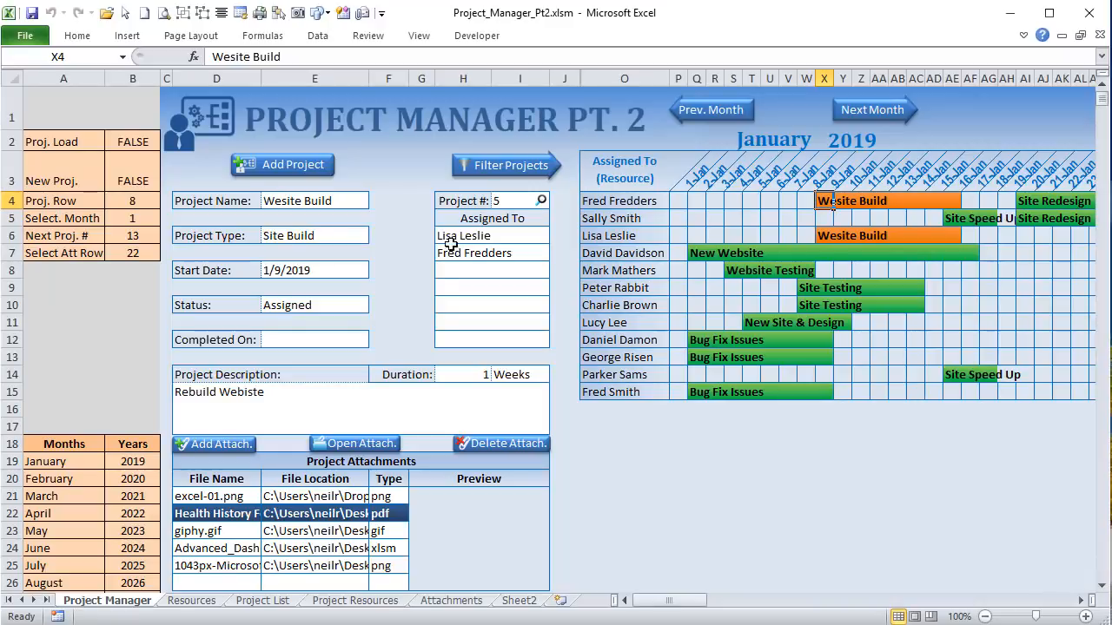
left_click(897, 122)
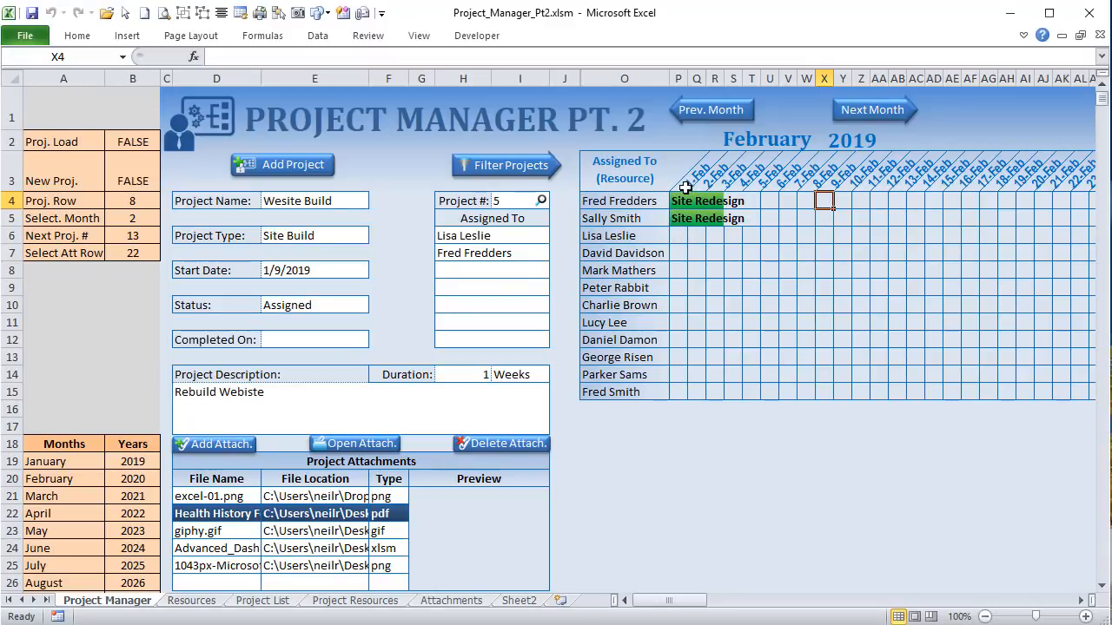
left_click(713, 111)
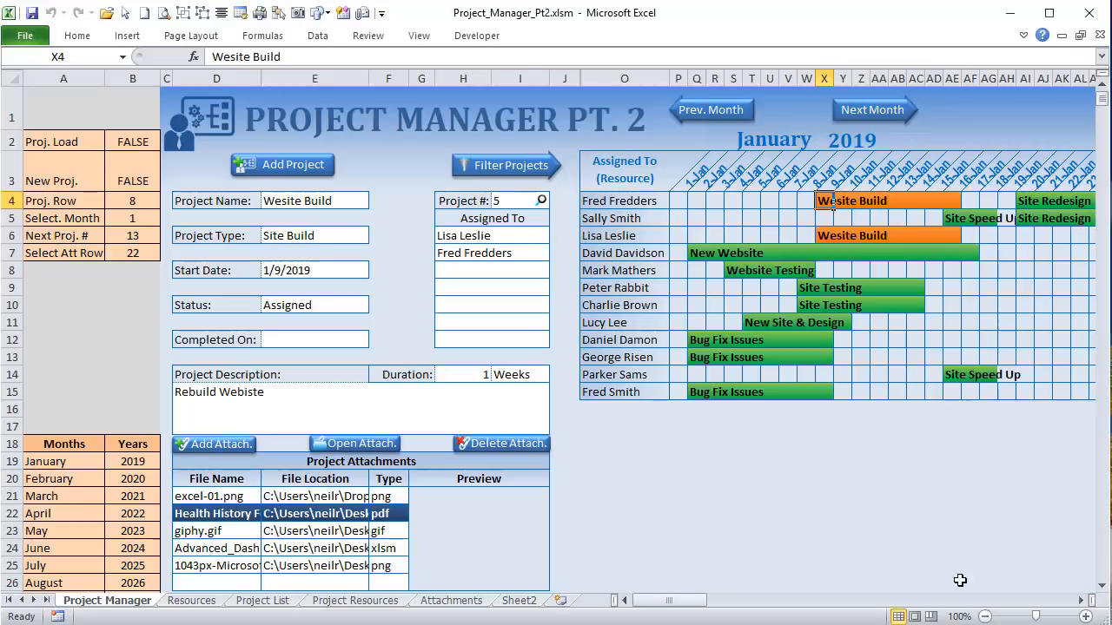
left_click_drag(669, 600, 704, 611)
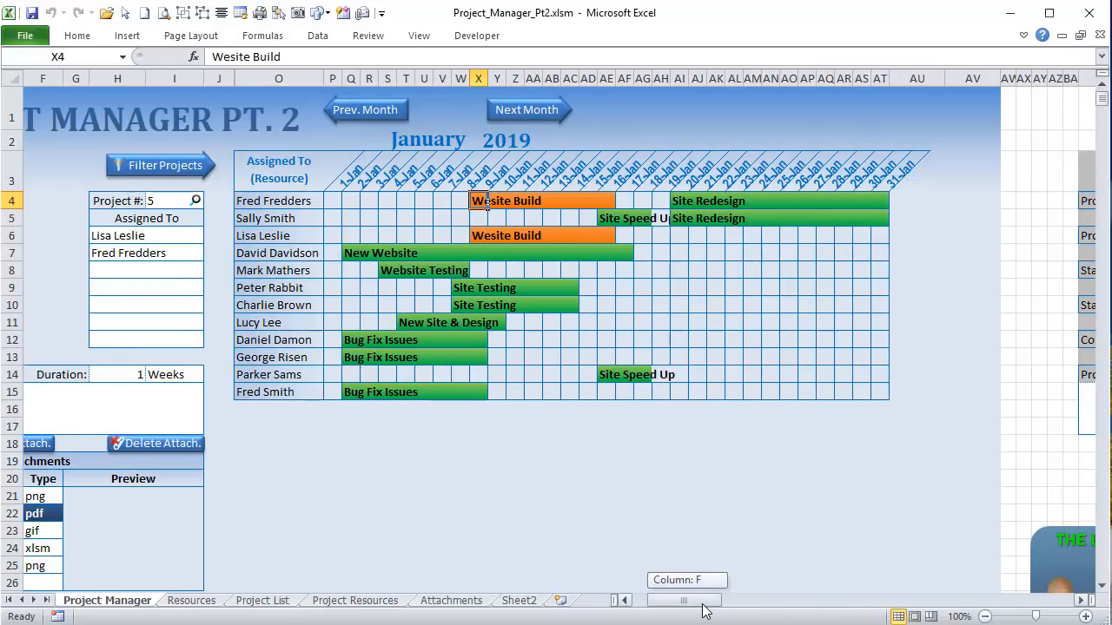
left_click(701, 201)
Step: Advance to February 2019 again, select Site Redesign cells P4:P7, and reopen the macro code with Alt+F11
left_click_drag(686, 600, 668, 601)
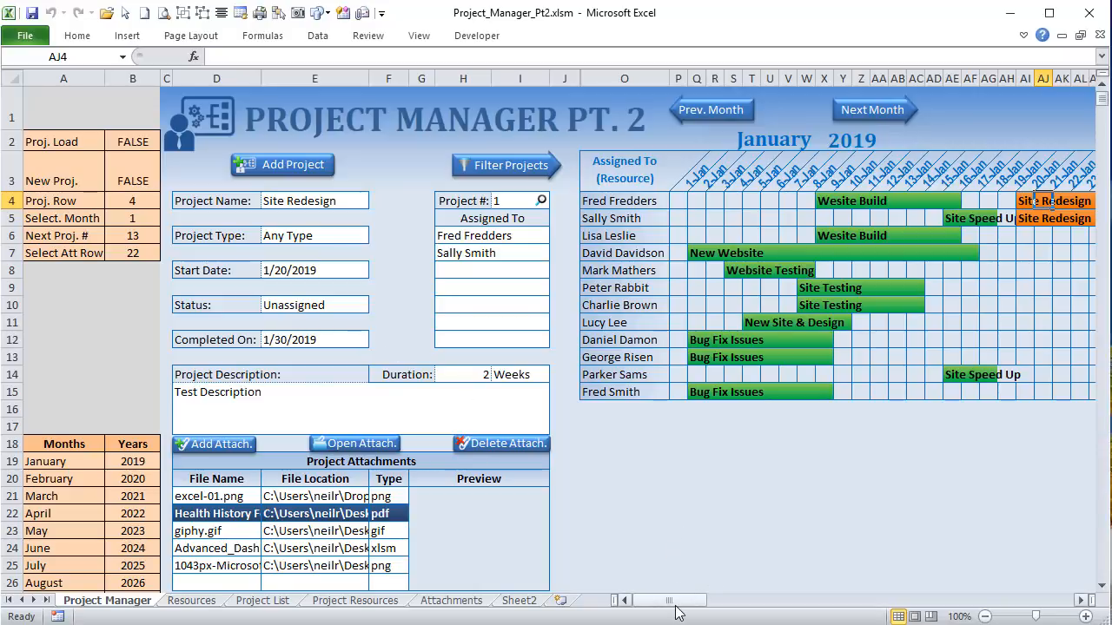
left_click_drag(677, 613, 709, 612)
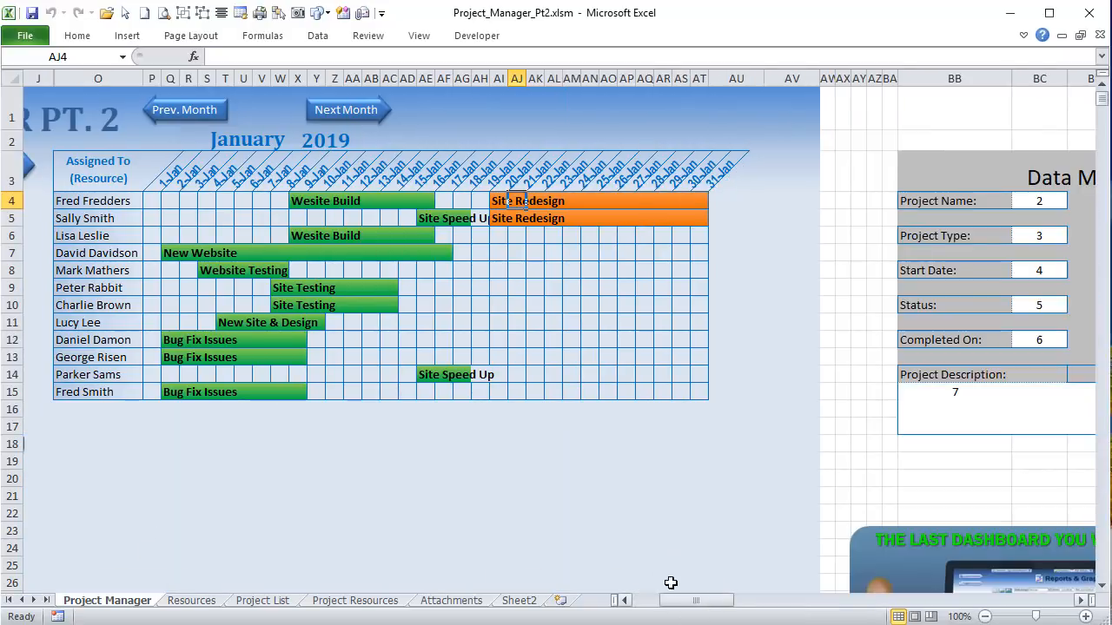
left_click(329, 118)
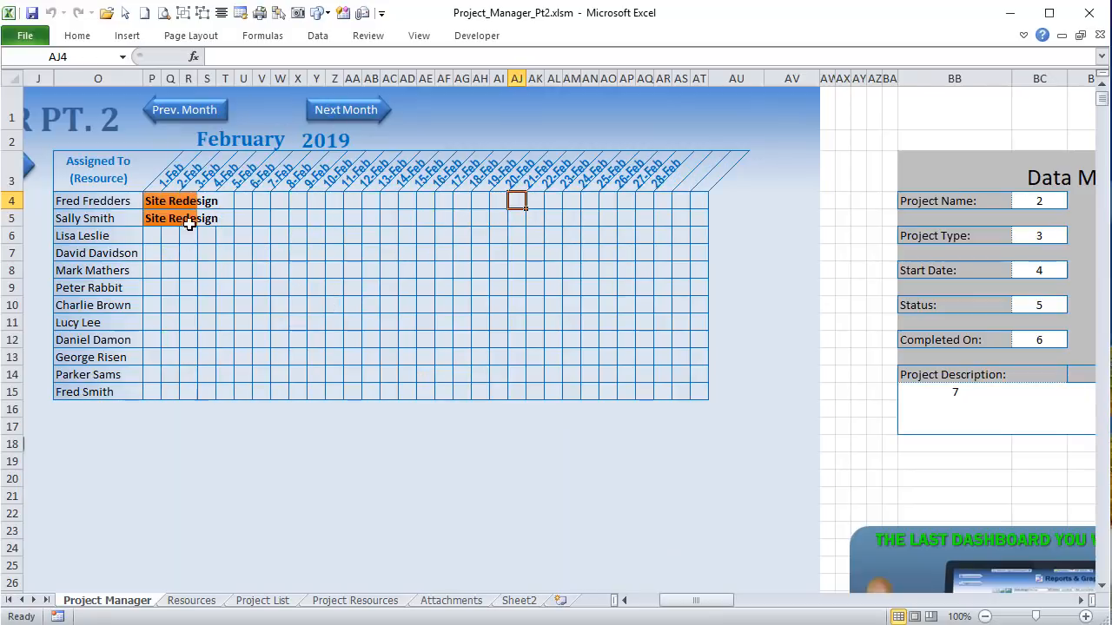
left_click_drag(149, 204, 149, 217)
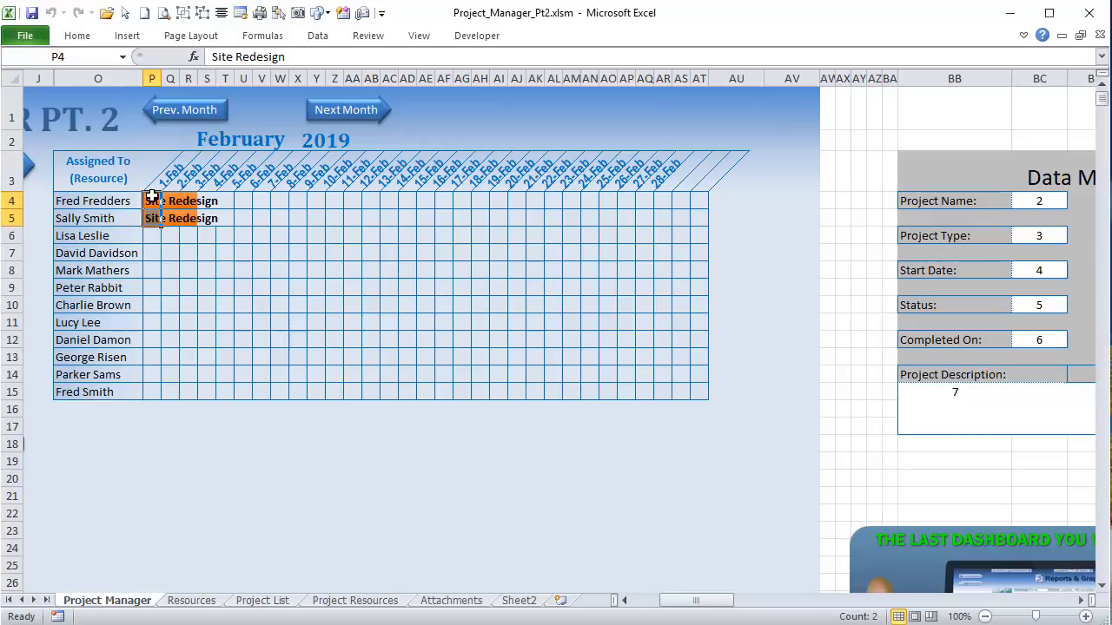
mouse_move(153, 205)
left_mouse_down()
mouse_move(154, 260)
mouse_move(156, 200)
mouse_move(152, 219)
left_mouse_up()
key("alt+F11")
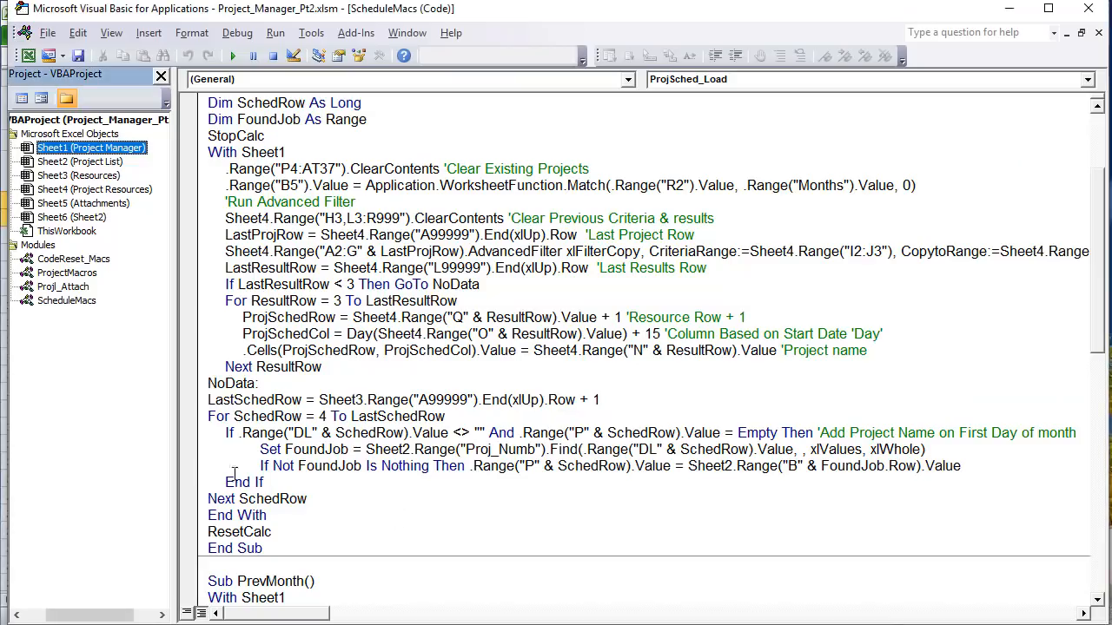
Step: Highlight part of LastSchedRow, select the Sheet3 (Resources) module, and switch back to the Excel workbook
left_click_drag(300, 400, 258, 401)
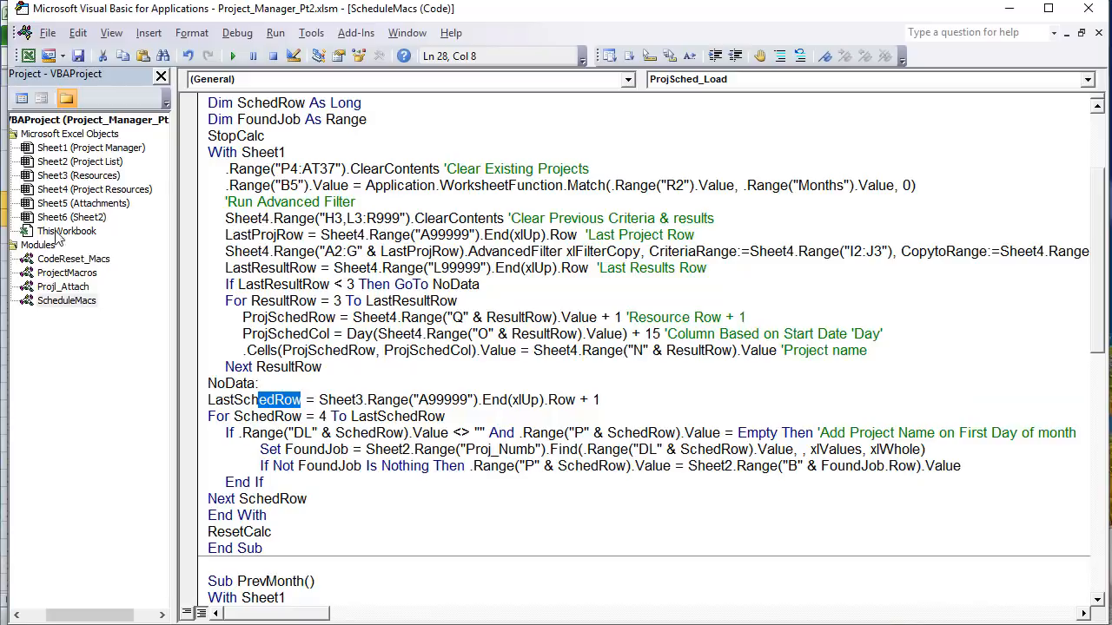
left_click(96, 176)
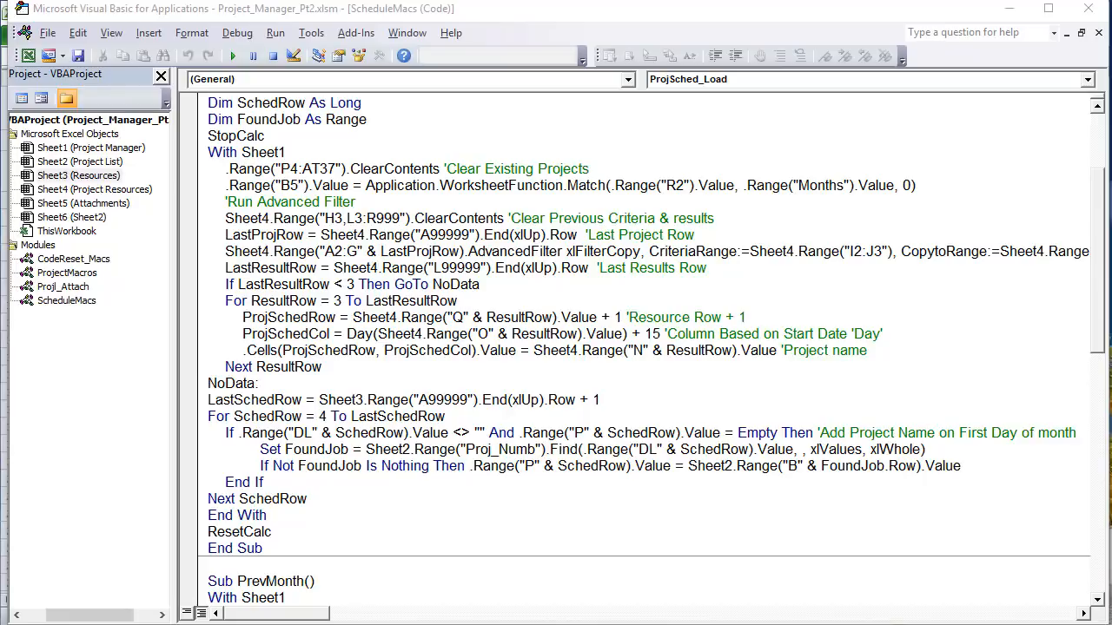
key("alt+Tab")
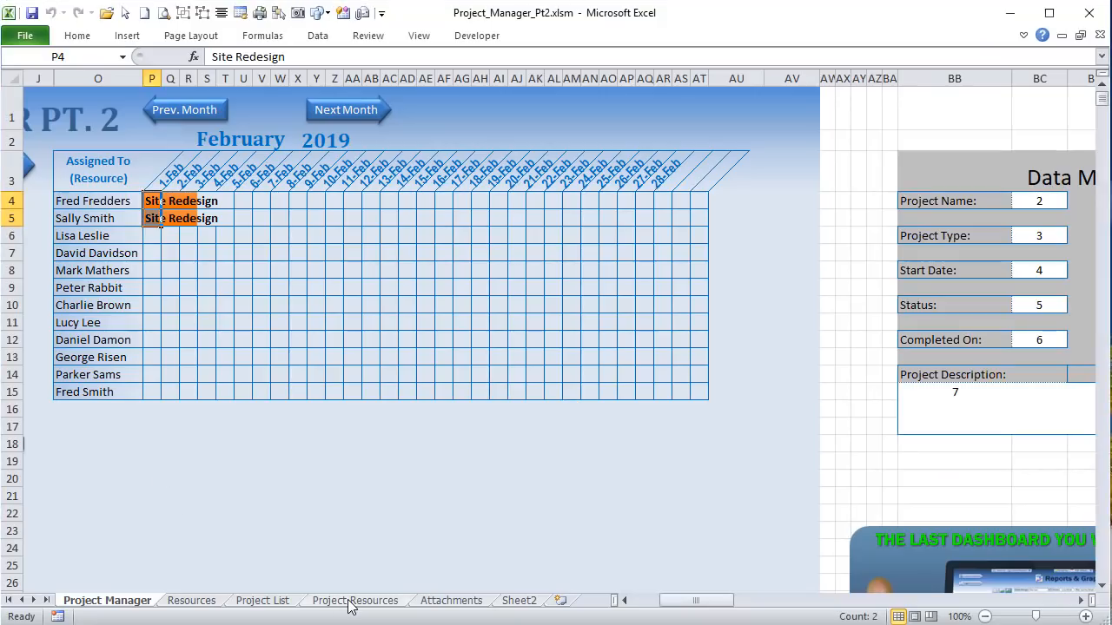
Step: Compare the Resources list, Fred Fredders through Fred Smith in A14, with schedule names O4:O15
left_click(174, 593)
left_click(191, 601)
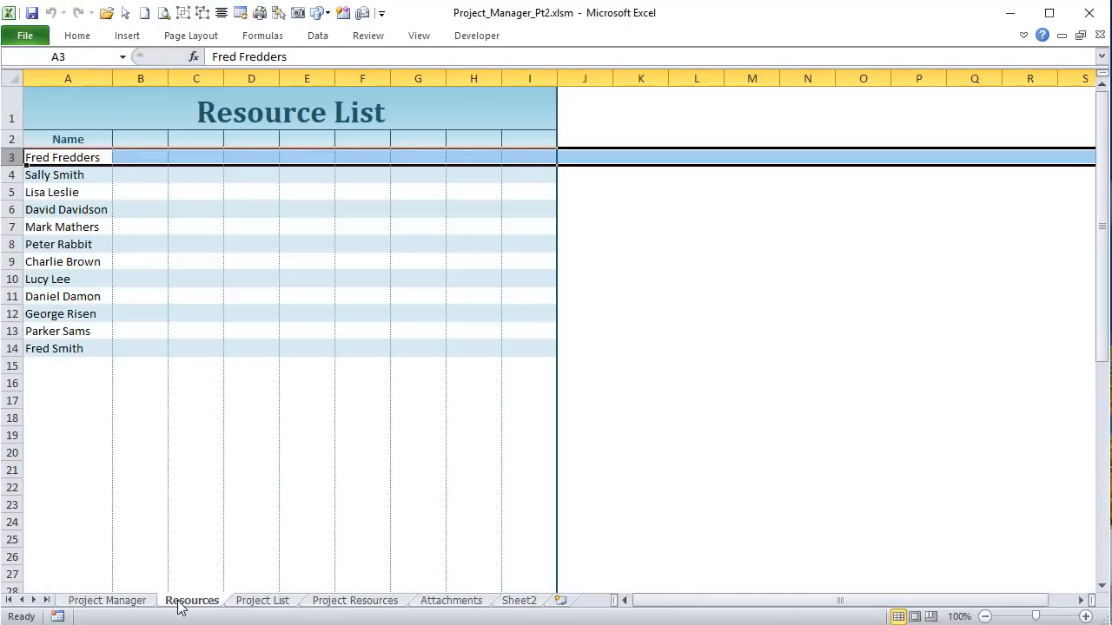
left_click(81, 347)
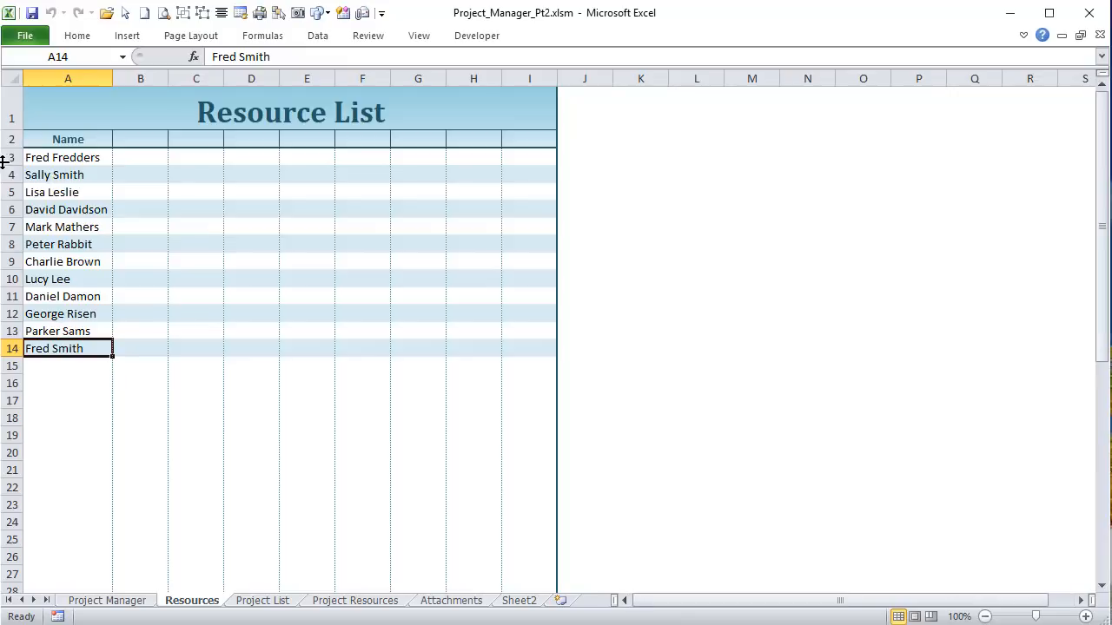
left_click(57, 160)
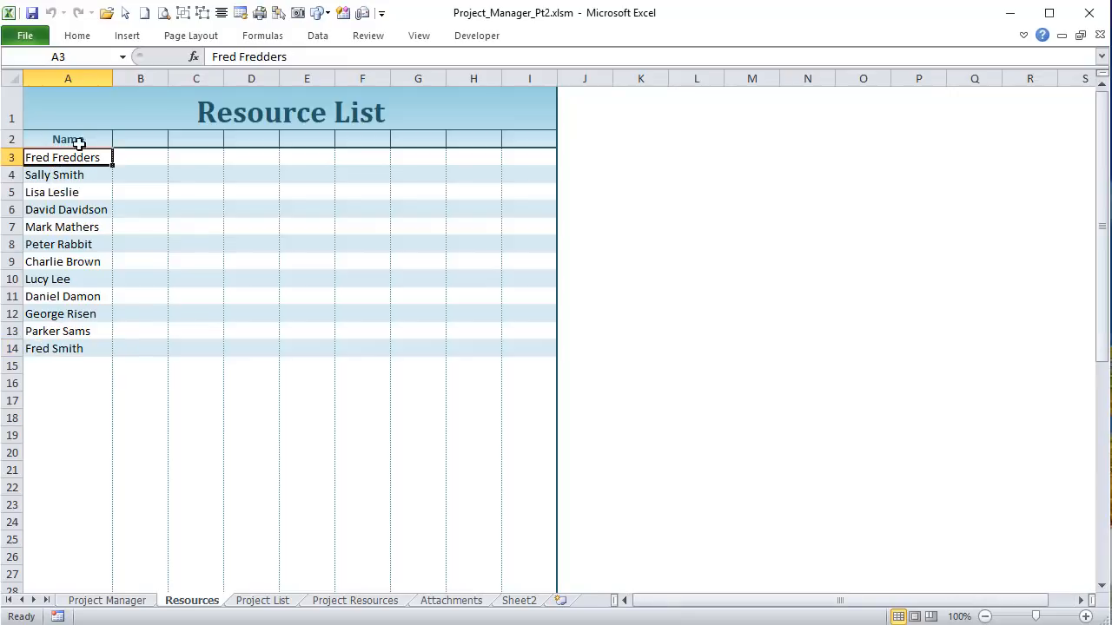
left_click(100, 600)
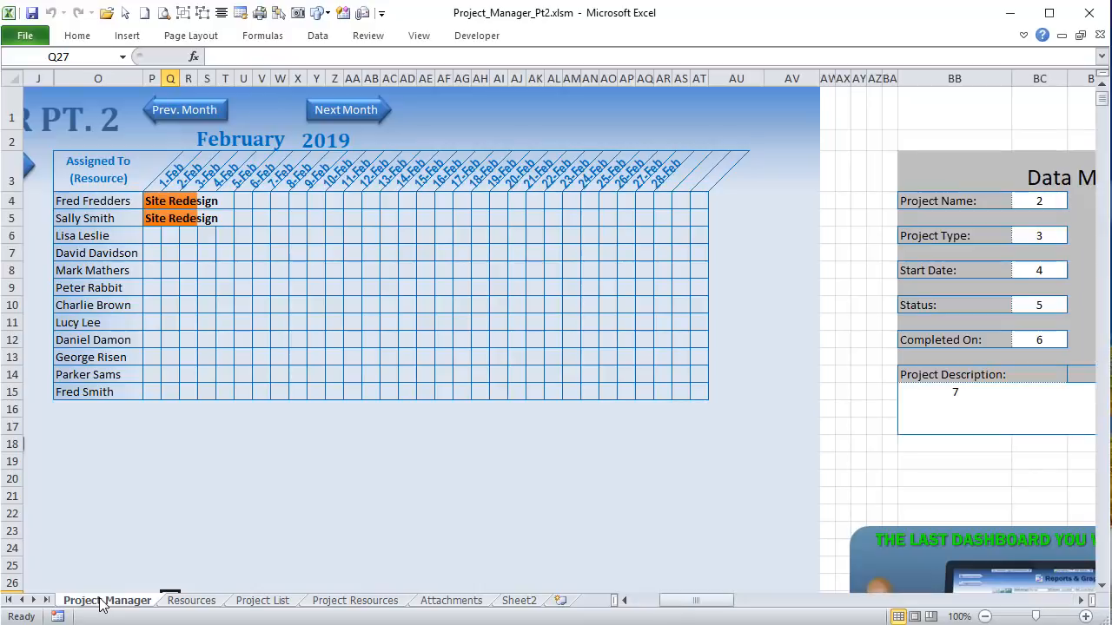
left_click(118, 206)
left_click_drag(119, 206, 133, 385)
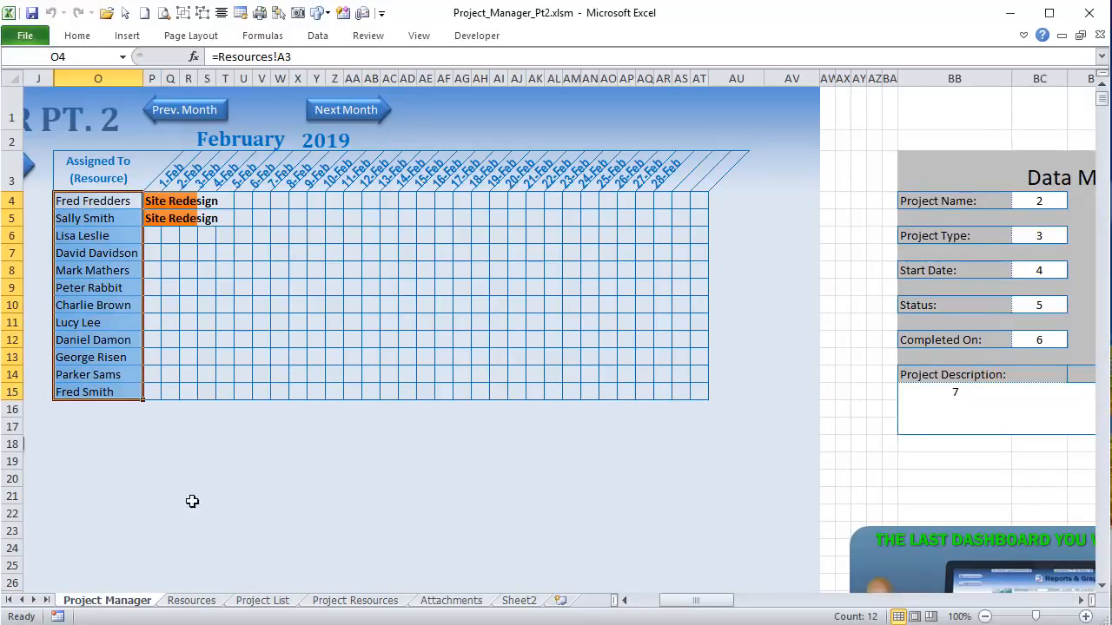
left_click(211, 601)
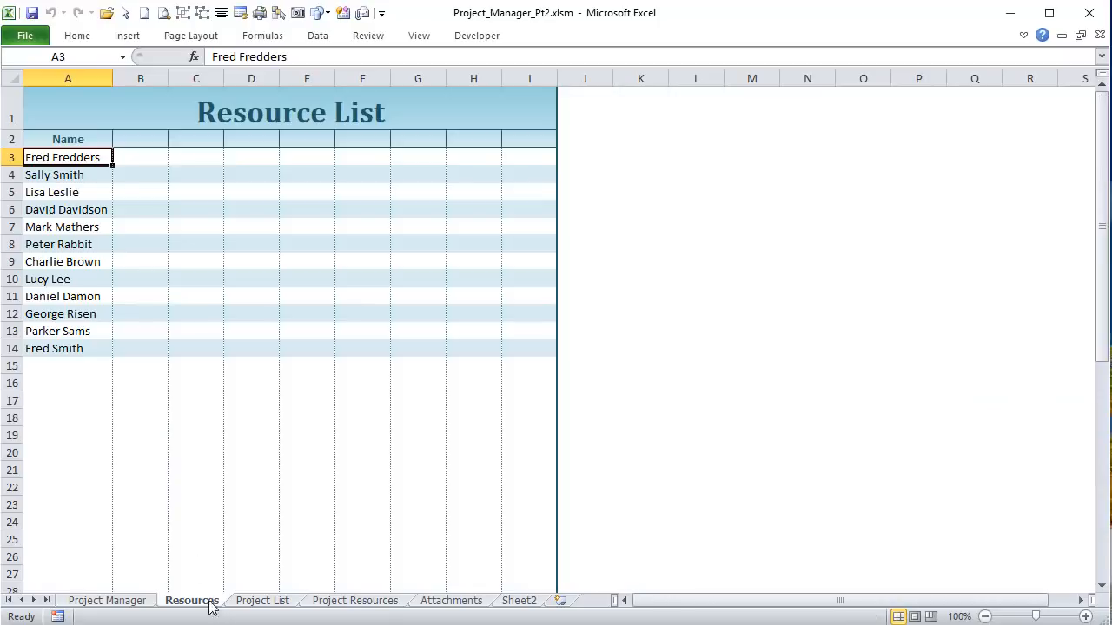
left_click(33, 348)
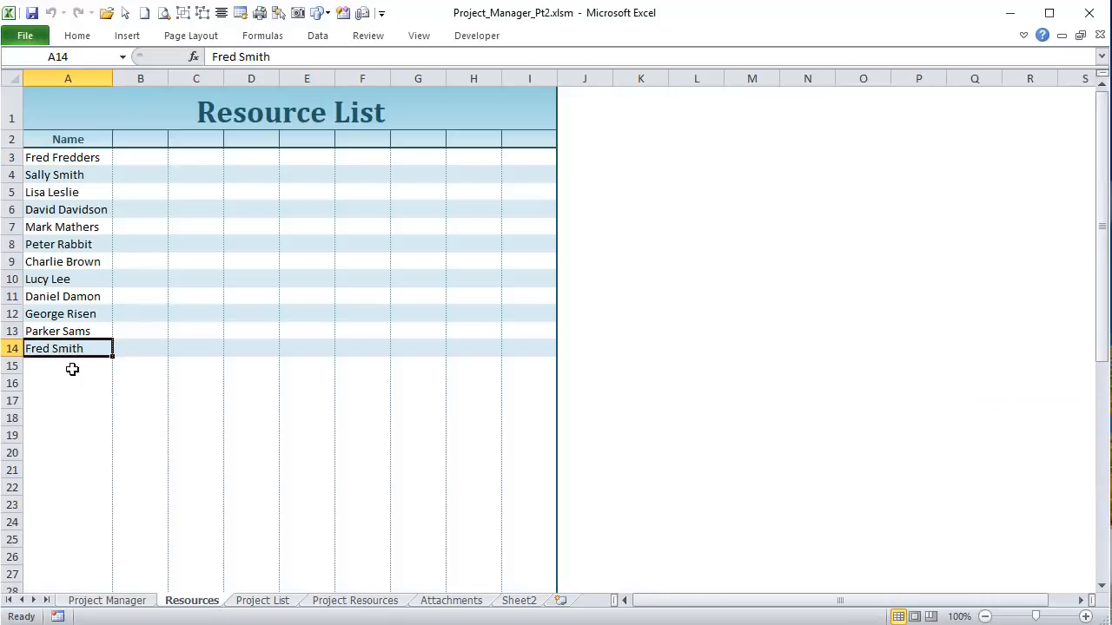
left_click(112, 603)
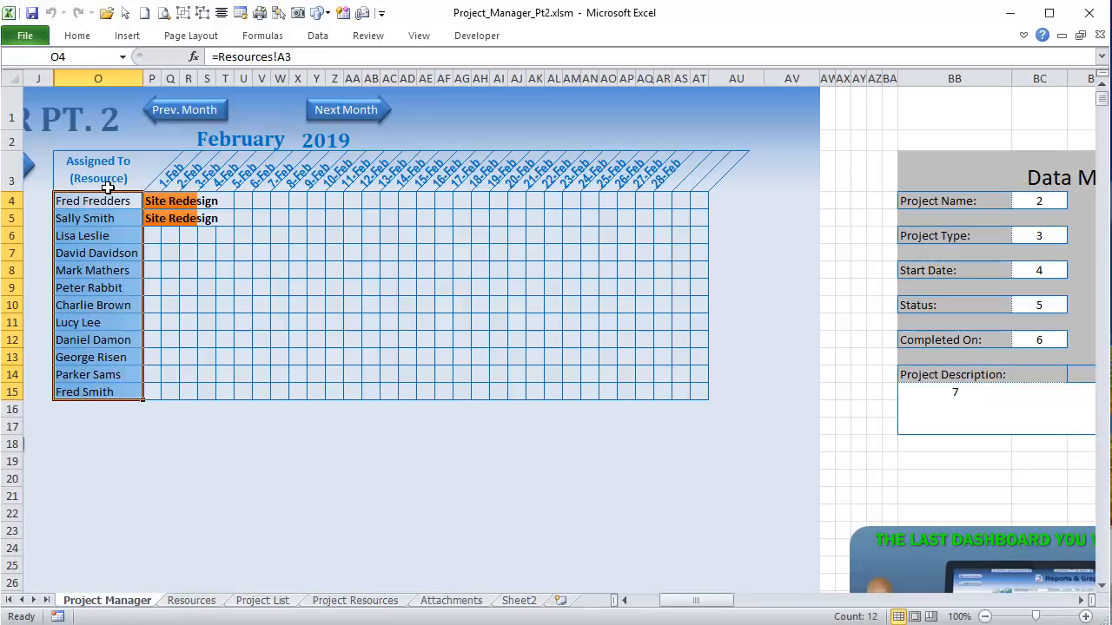
left_click_drag(102, 202, 100, 389)
Step: Inspect the helper formulas in DL4:DL5, select Site Redesign cells P4:P5, and reopen the macro code
left_click_drag(712, 600, 923, 608)
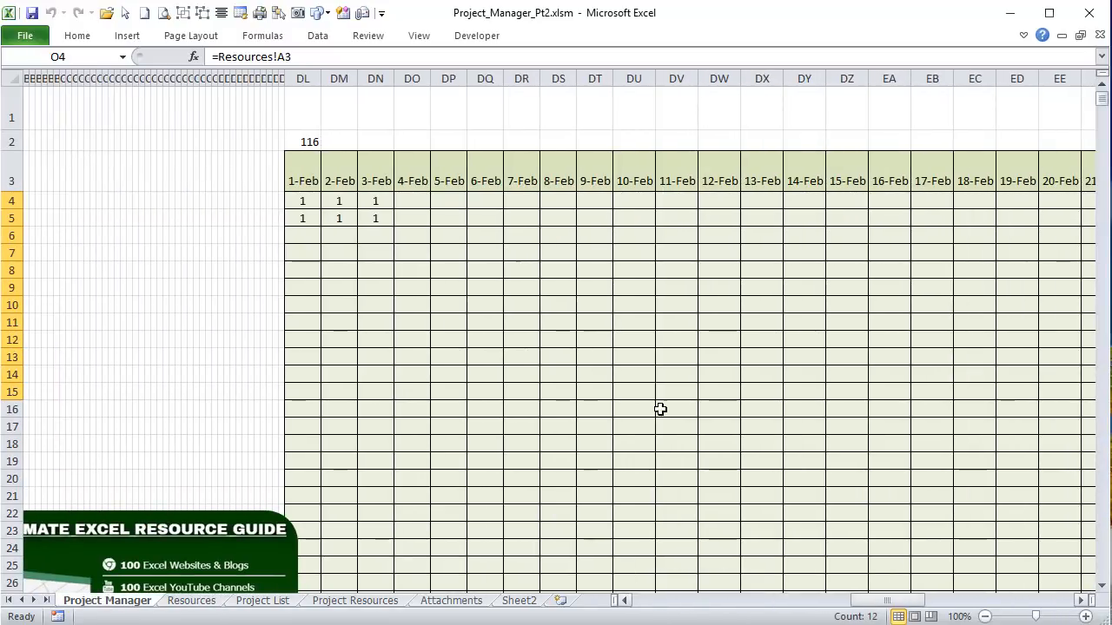
left_click(313, 199)
left_click_drag(312, 199, 303, 219)
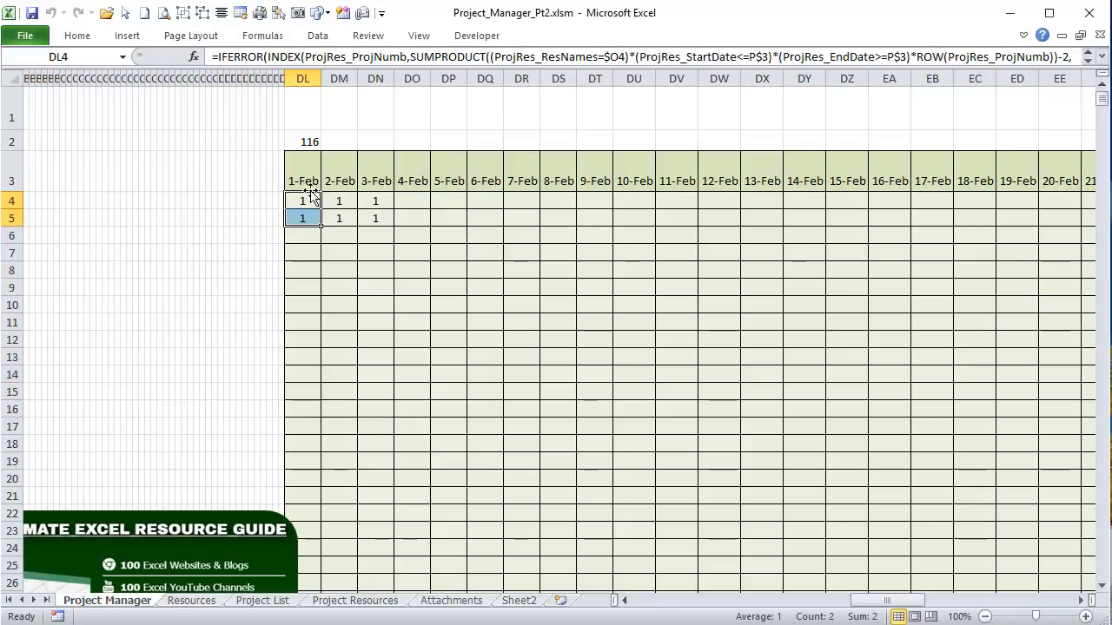
left_click(312, 193)
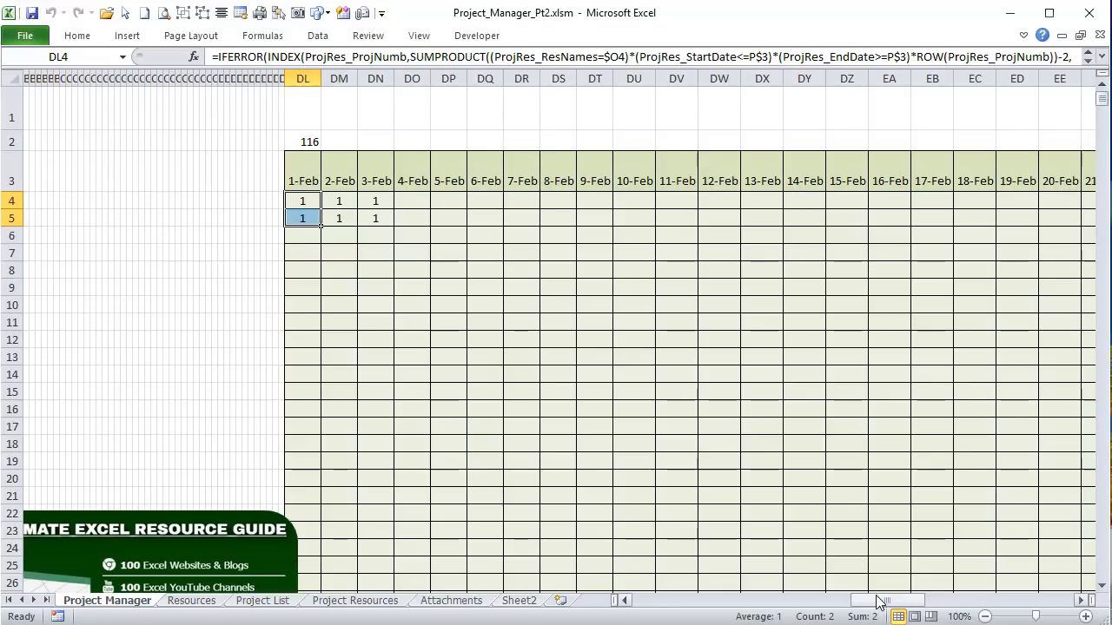
left_click_drag(877, 601, 685, 606)
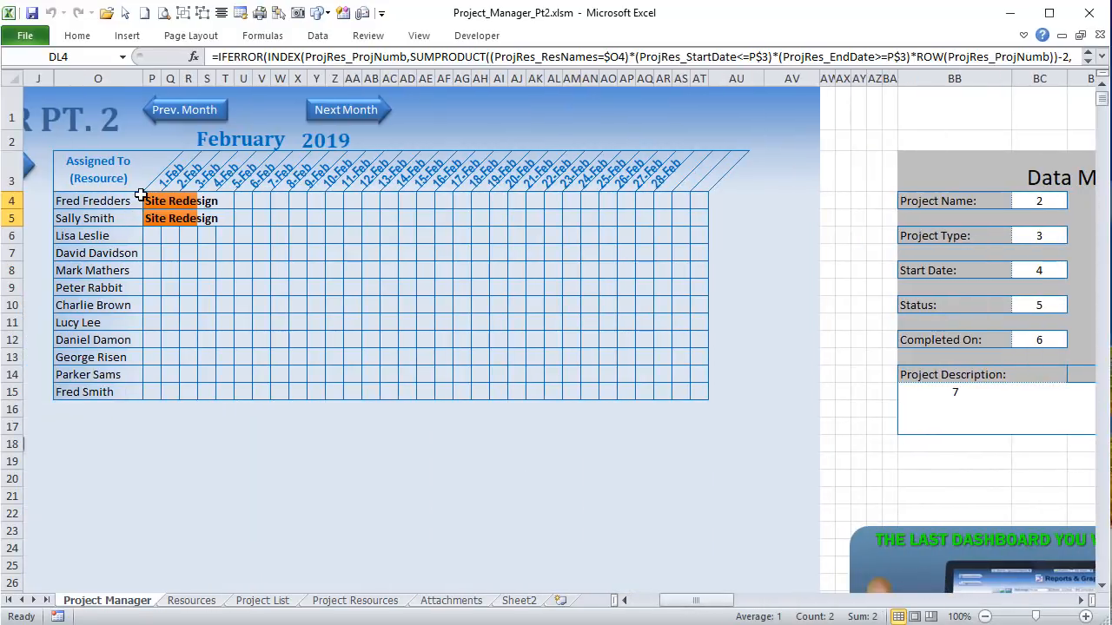
left_click_drag(144, 198, 127, 216)
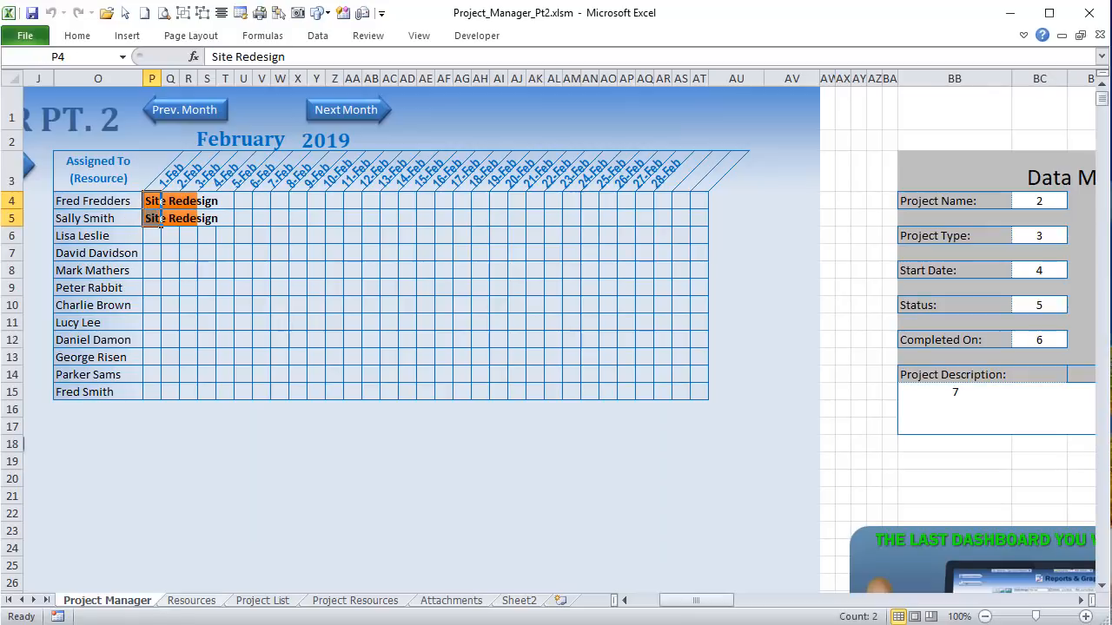
key("alt+F11")
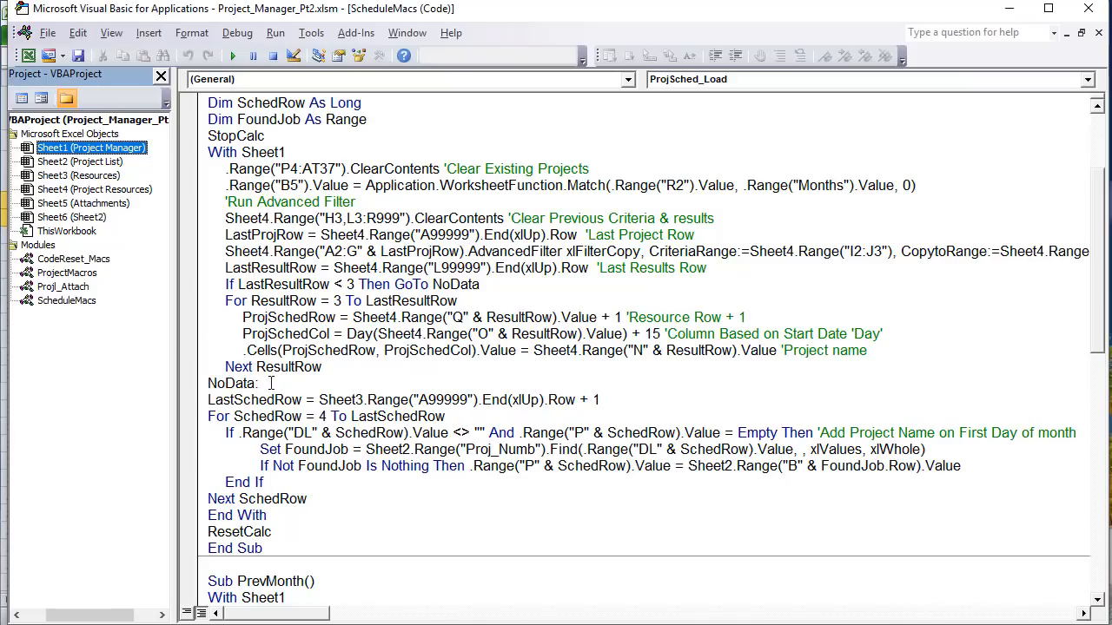
Step: Walk through the LastSchedRow + 1 line and the For SchedRow loop's column DL not-blank check
left_click(305, 400)
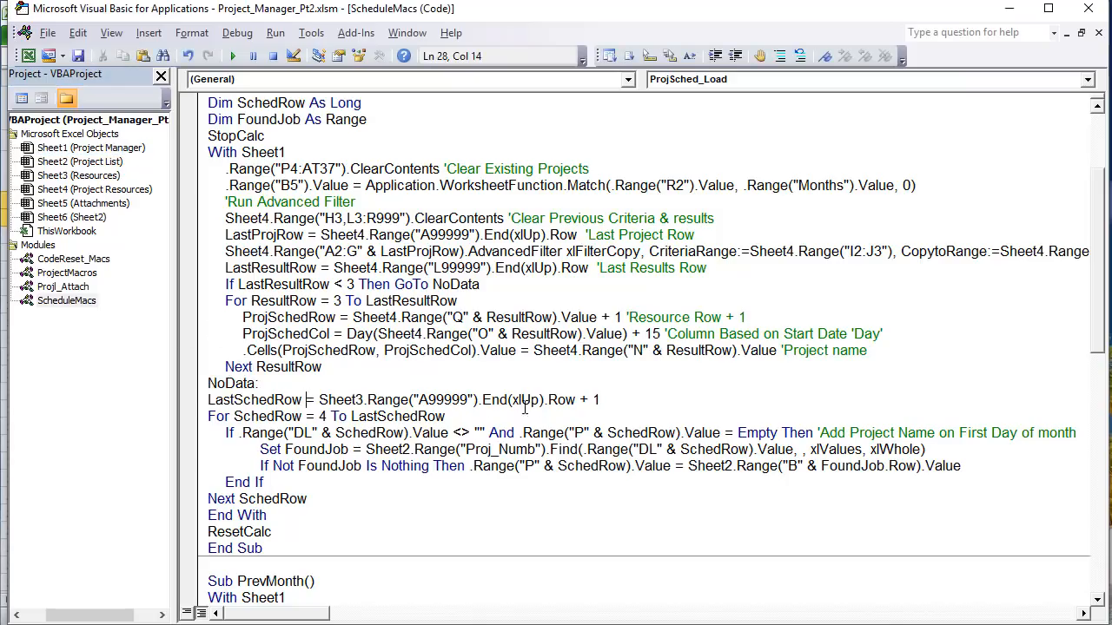
left_click_drag(618, 398, 170, 402)
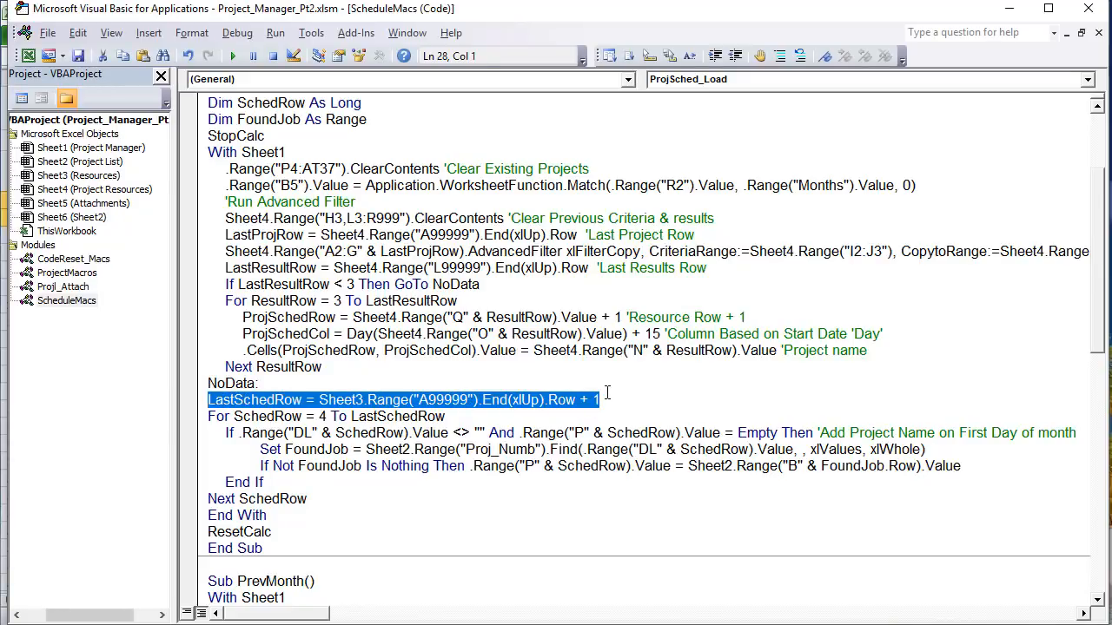
left_click(606, 400)
left_click_drag(607, 401, 582, 404)
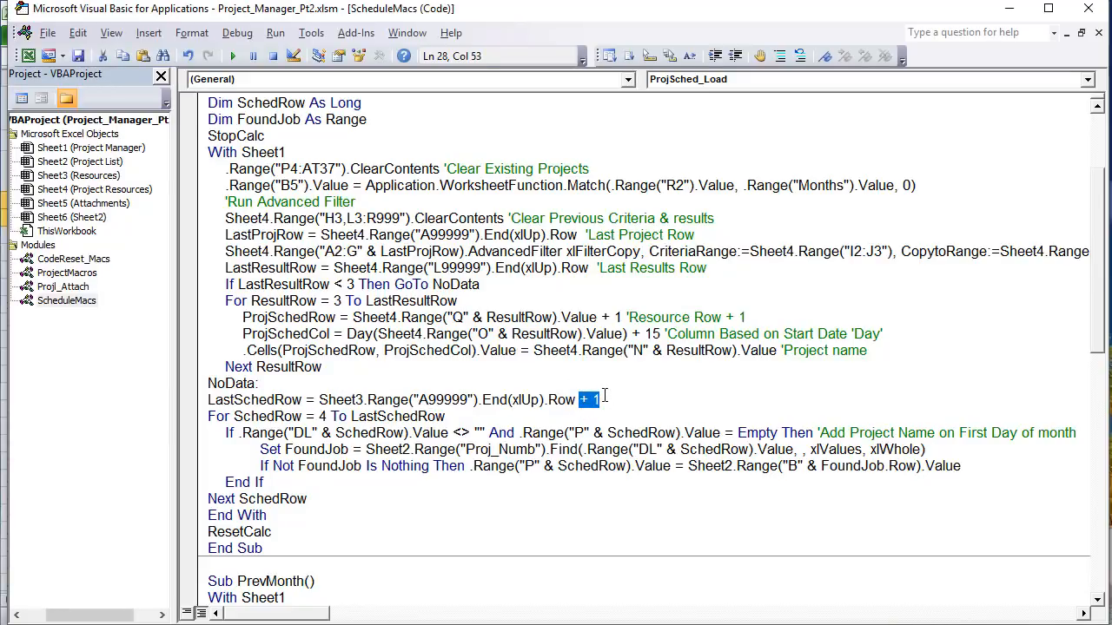
left_click(605, 397)
left_click_drag(302, 417, 251, 418)
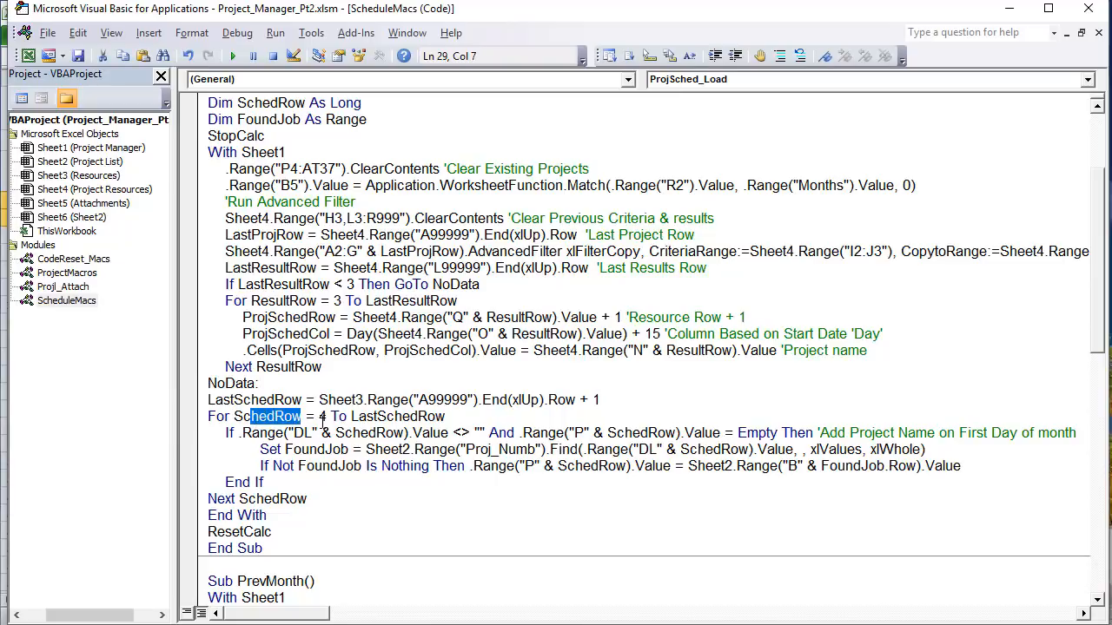
left_click_drag(444, 418, 359, 418)
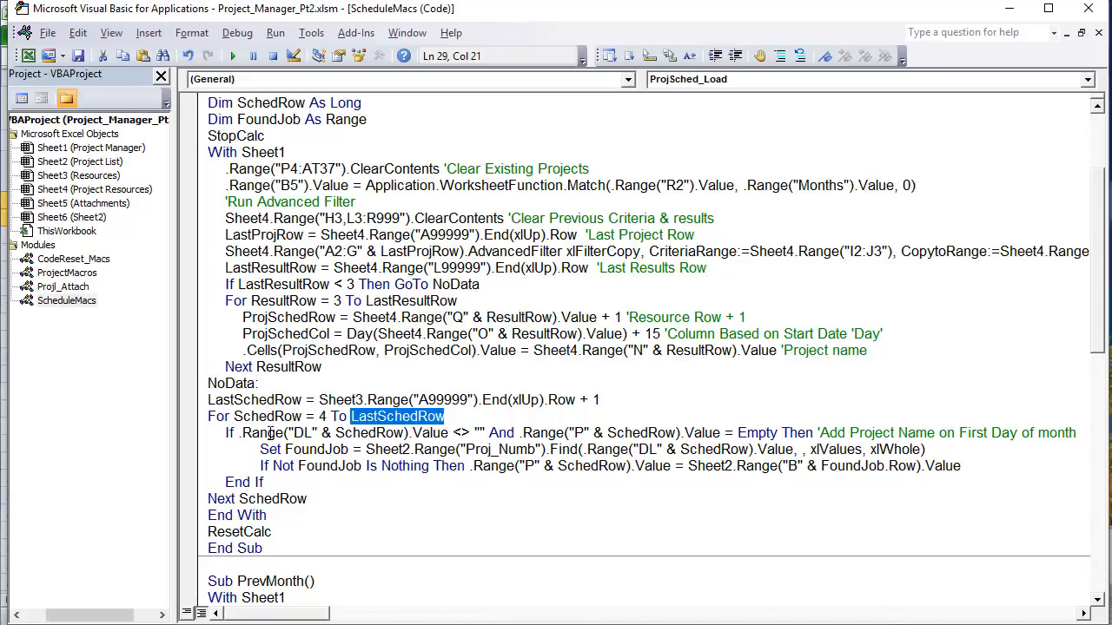
left_click_drag(489, 433, 463, 432)
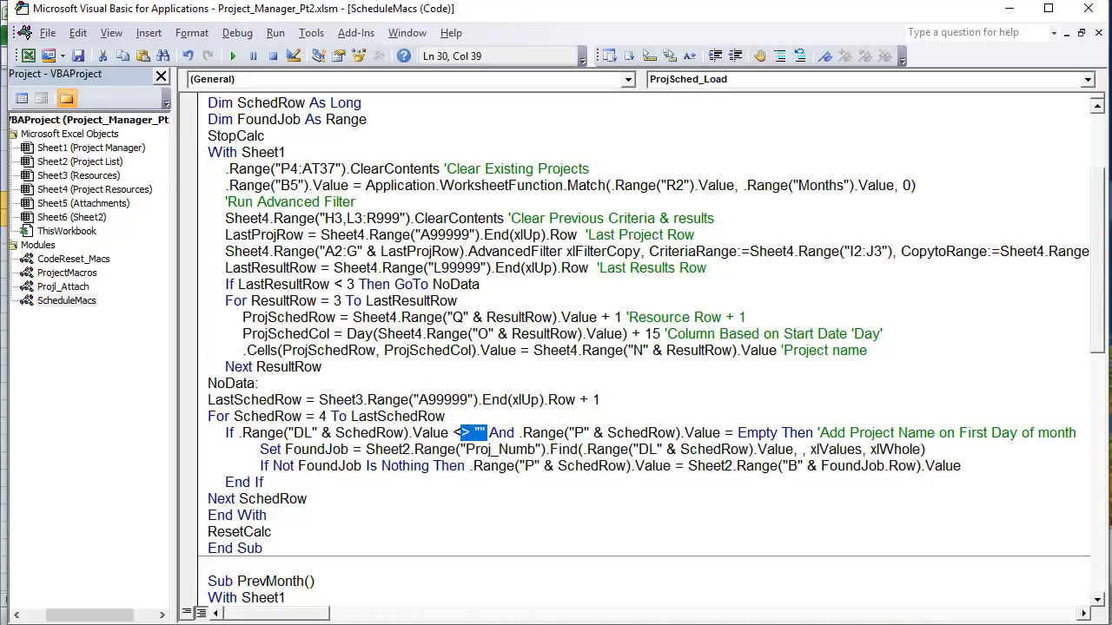
Step: Switch to Excel and highlight the project numbers in DL4:DL16
key("alt+F11")
left_click_drag(695, 600, 738, 601)
left_click_drag(344, 202, 352, 389)
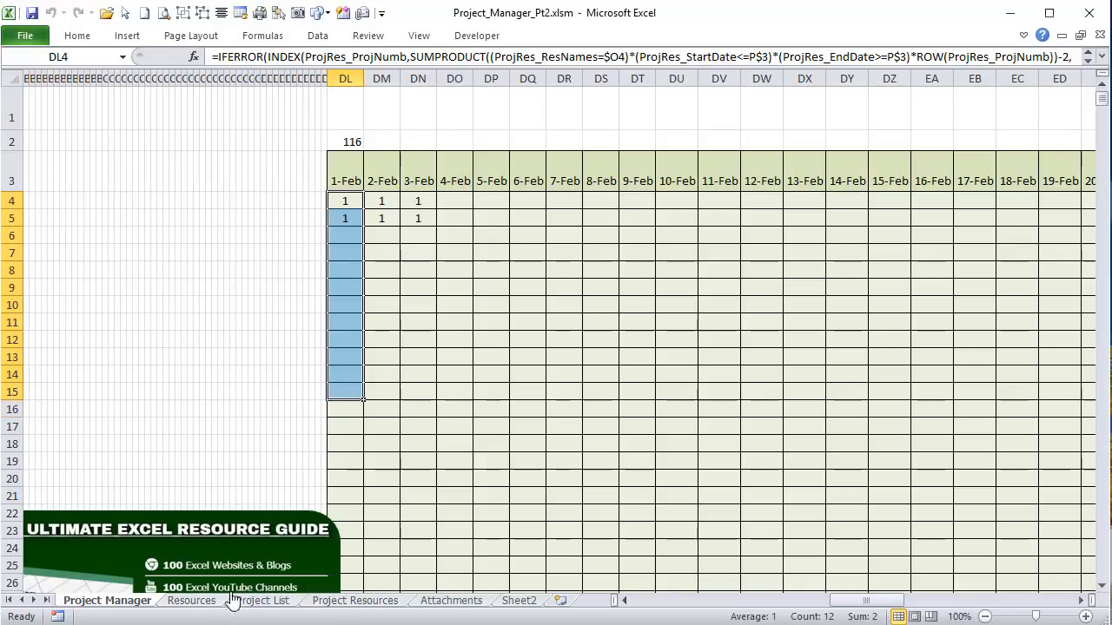
Step: Highlight resource names A3:A14 on Resources and the column DL project numbers on Project Manager
left_click(206, 600)
left_click_drag(47, 156, 50, 347)
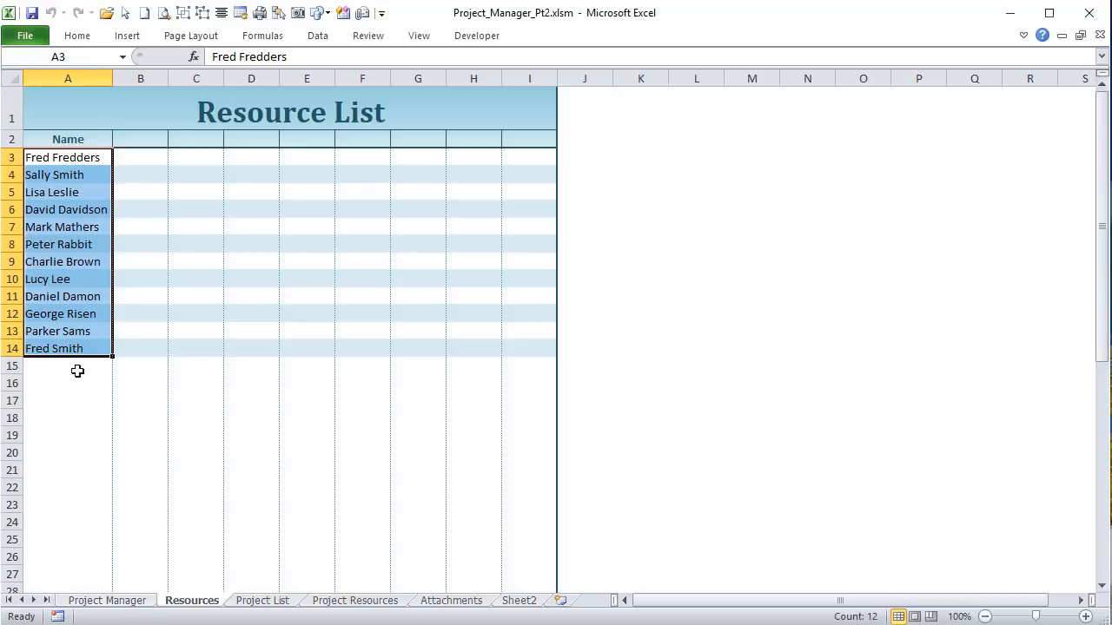
left_click(138, 604)
left_click_drag(337, 201, 346, 393)
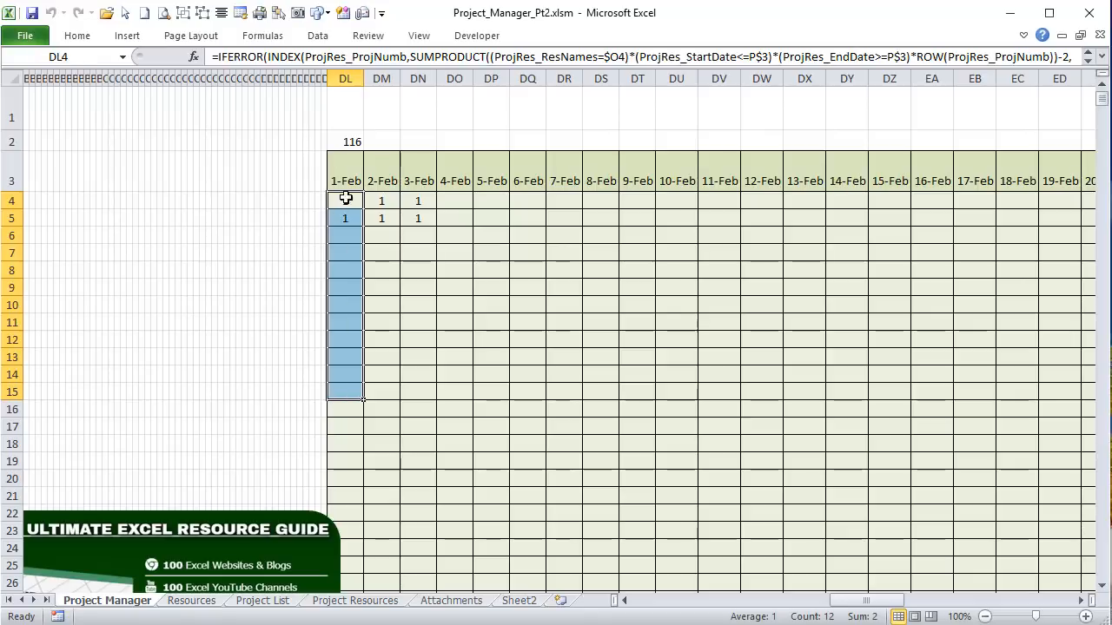
Step: Check the DL4 and DL5 values, go to Site Redesign in P4, and return to the code
left_click(339, 203)
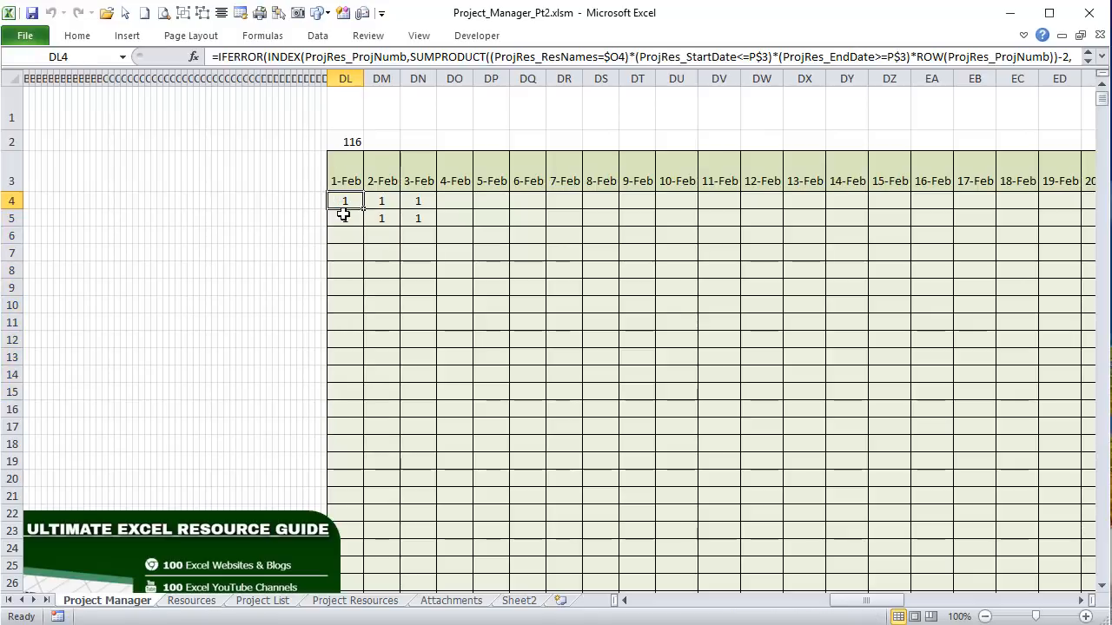
left_click(348, 217)
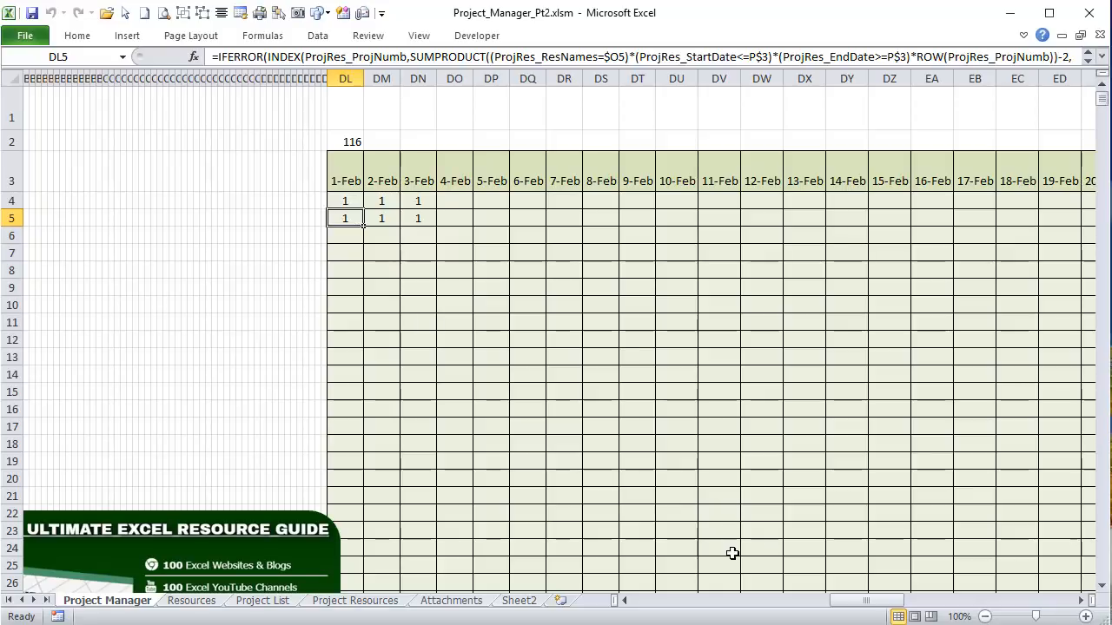
left_click_drag(893, 601, 672, 601)
left_click(597, 198)
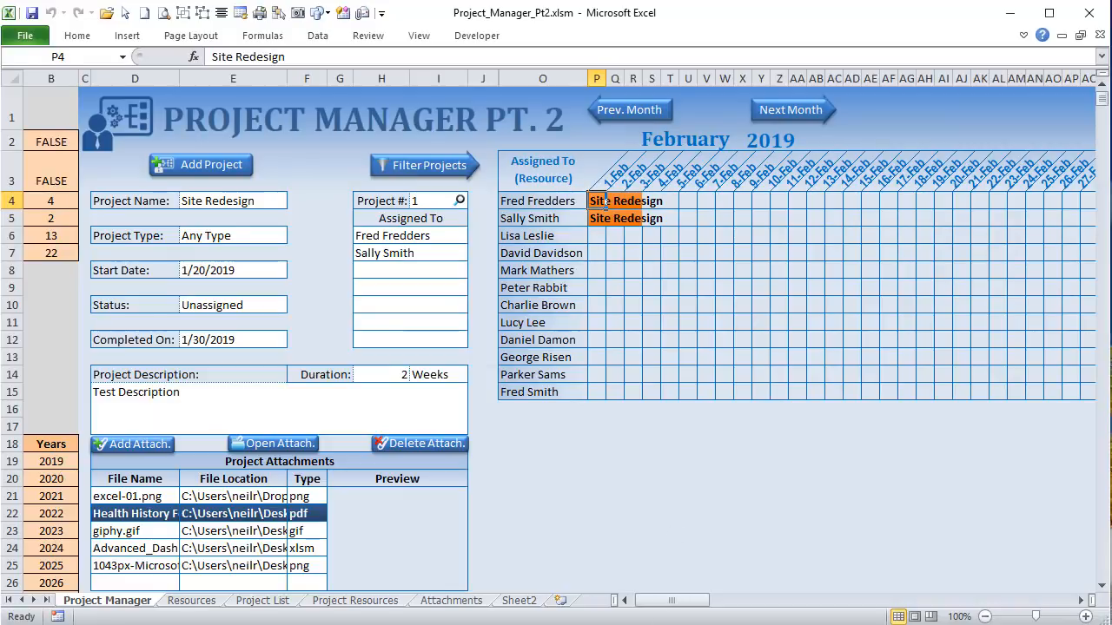
key("alt+F11")
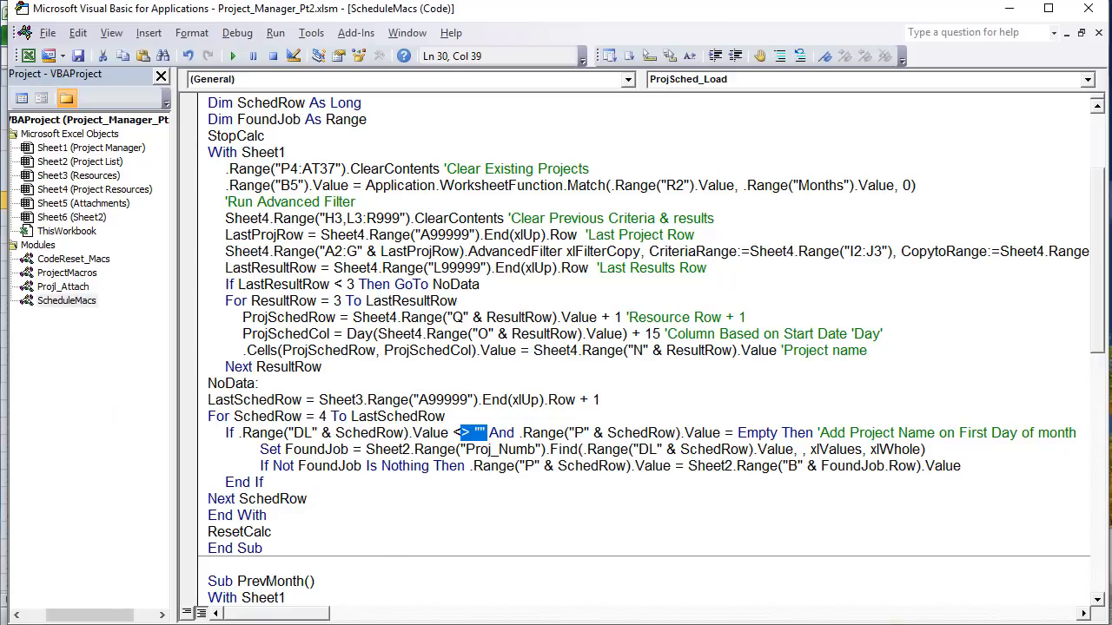
Step: Explain the And and the column P = Empty check, briefly showing the Gantt chart in Excel
left_click(491, 436)
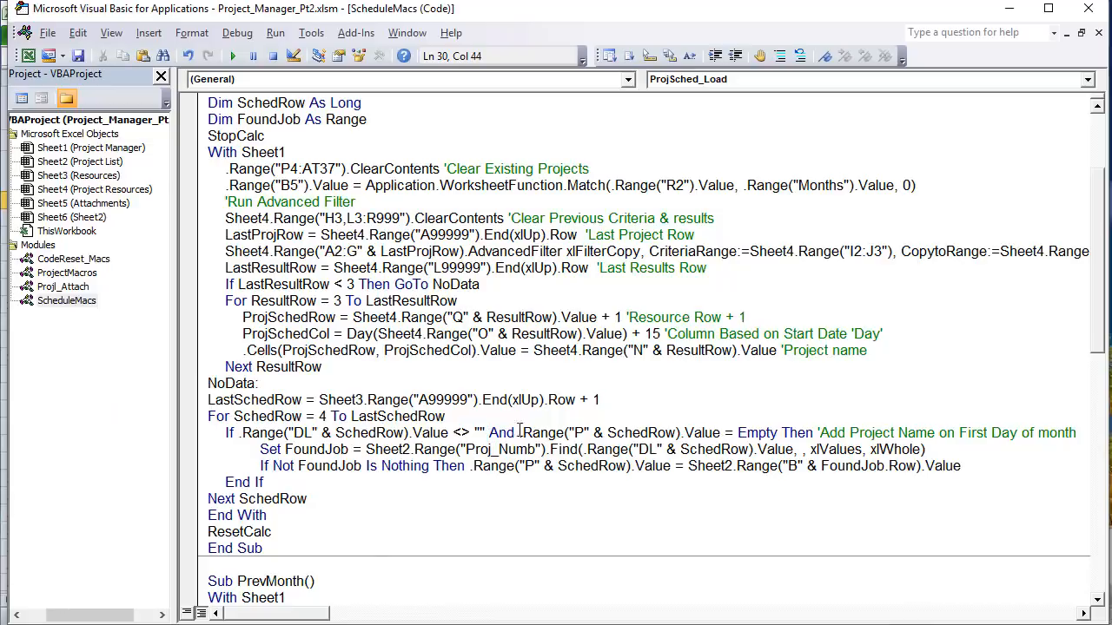
double_click(512, 434)
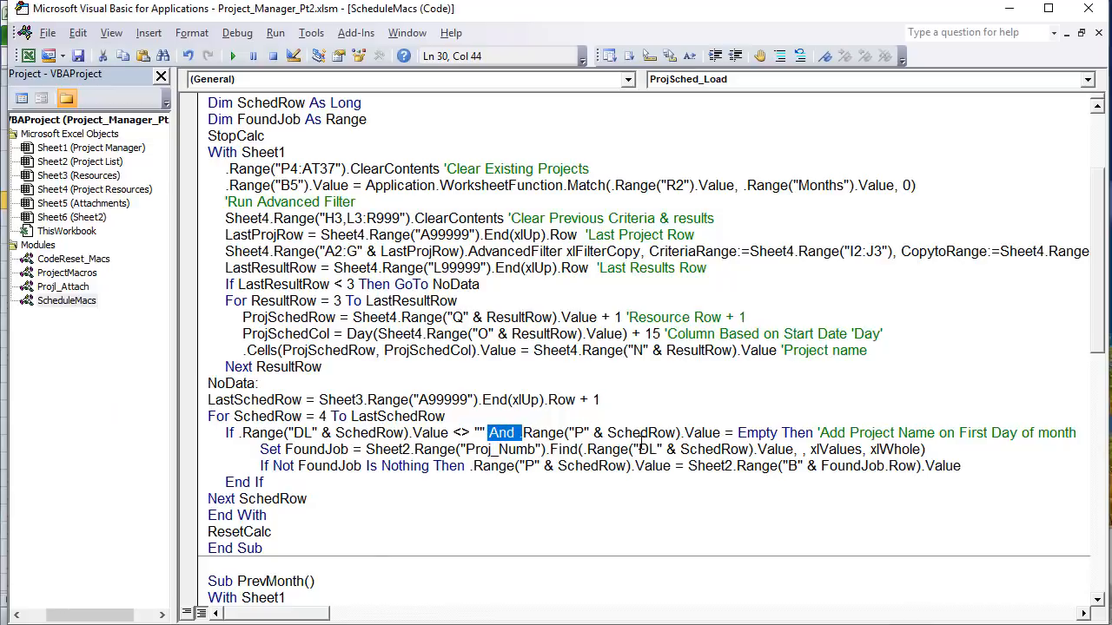
left_click_drag(738, 433, 568, 435)
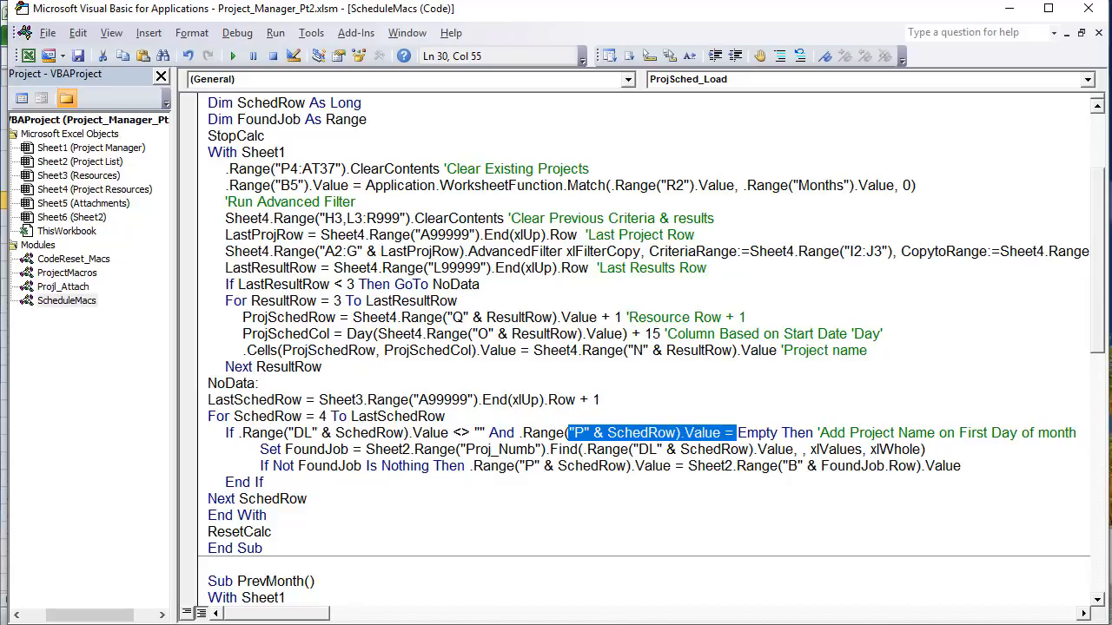
left_click_drag(779, 433, 728, 434)
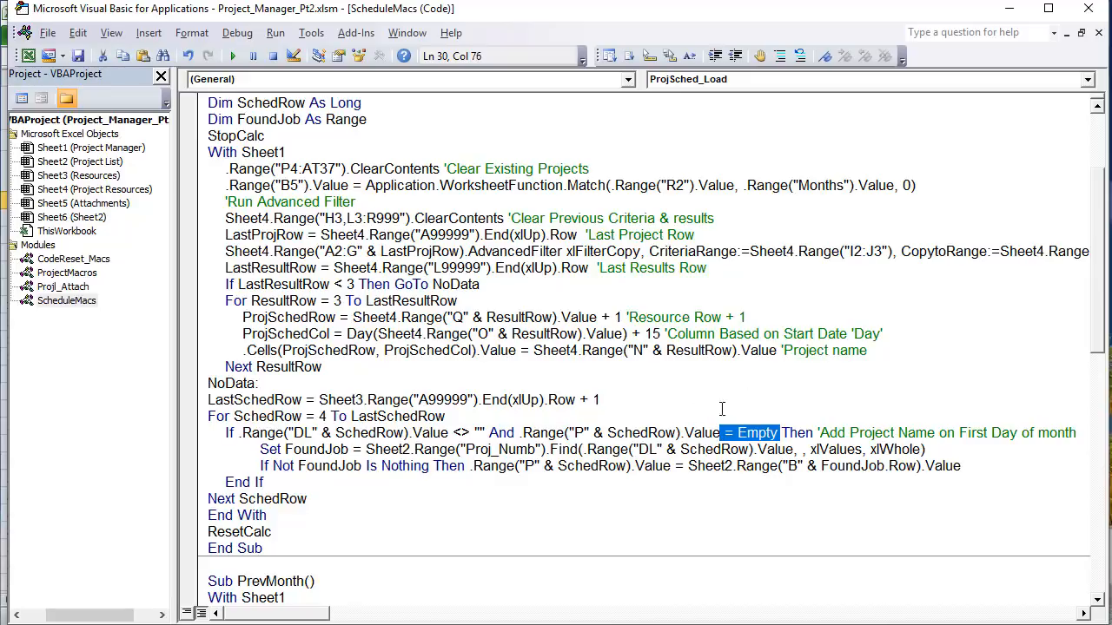
left_click(775, 421)
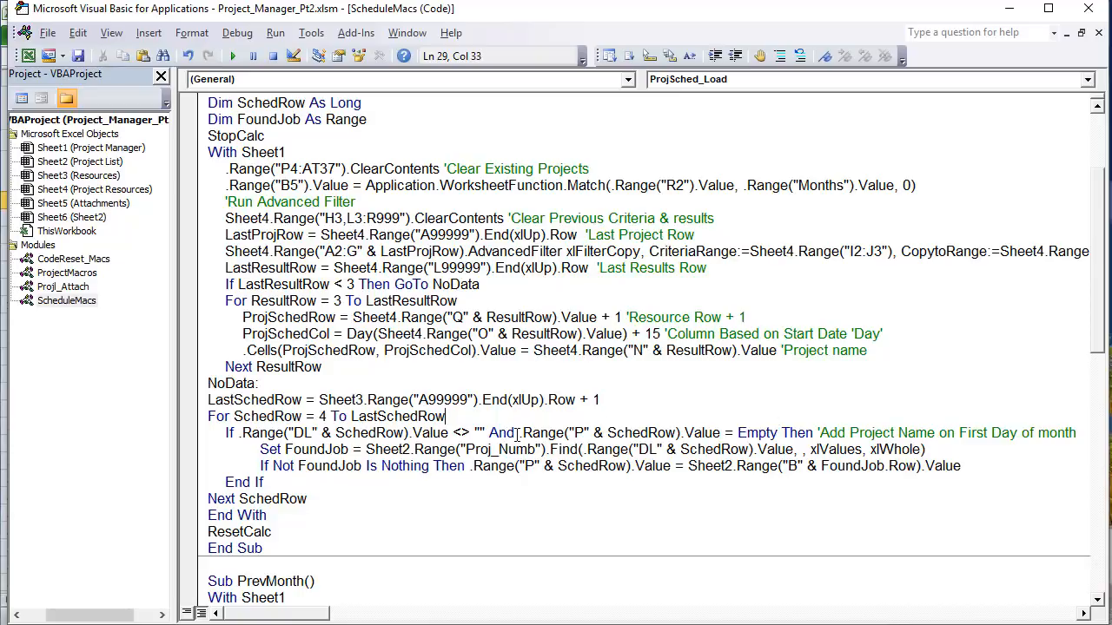
left_click_drag(518, 433, 816, 431)
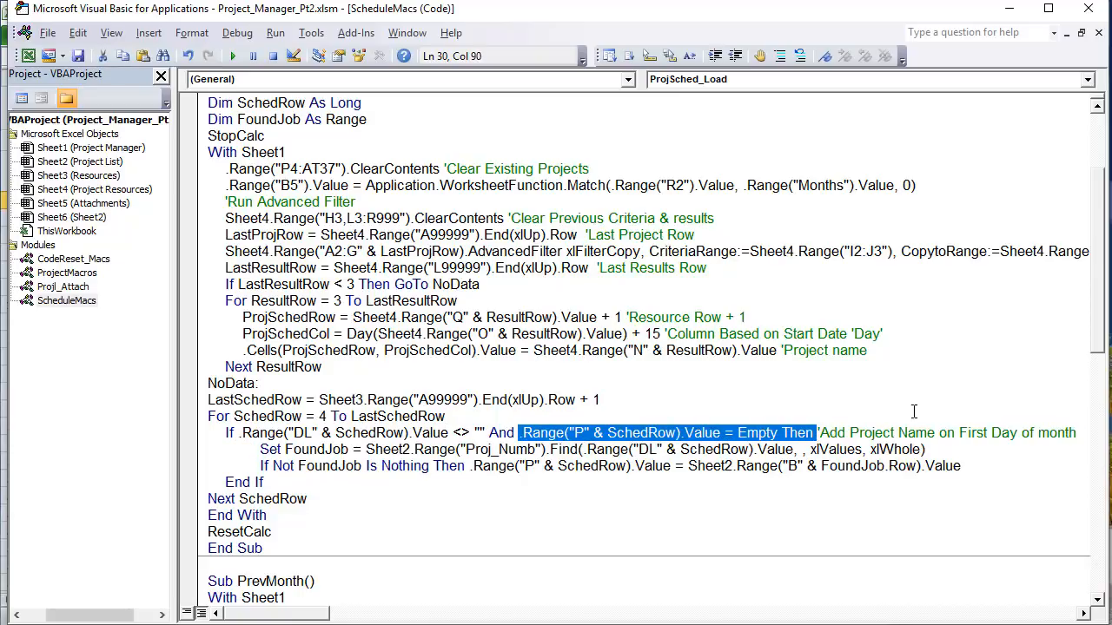
key("alt+F11")
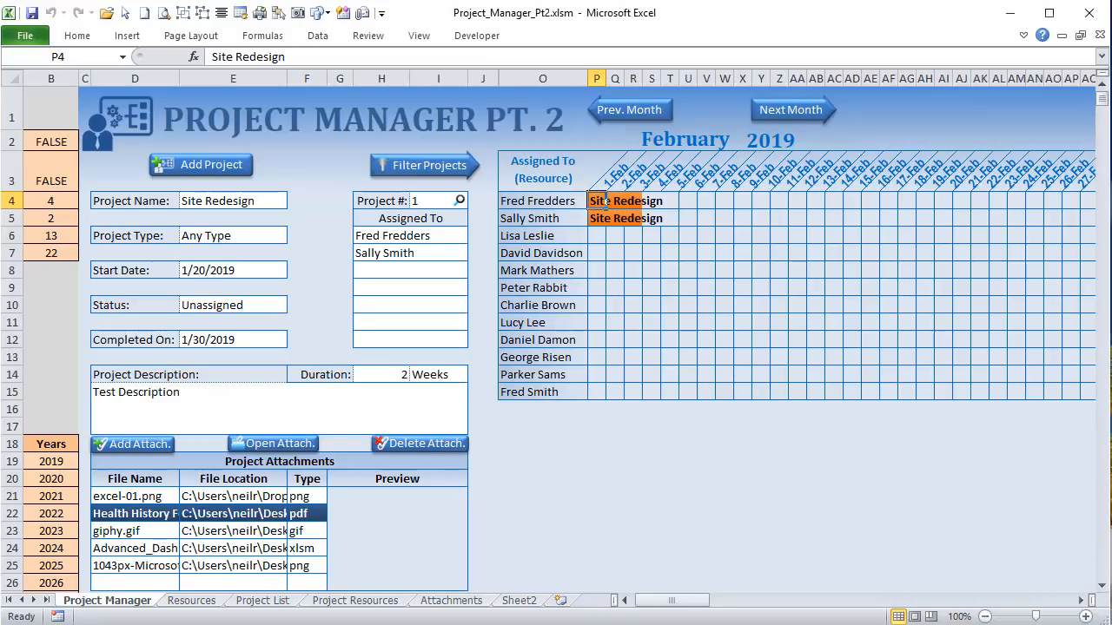
key("alt+F11")
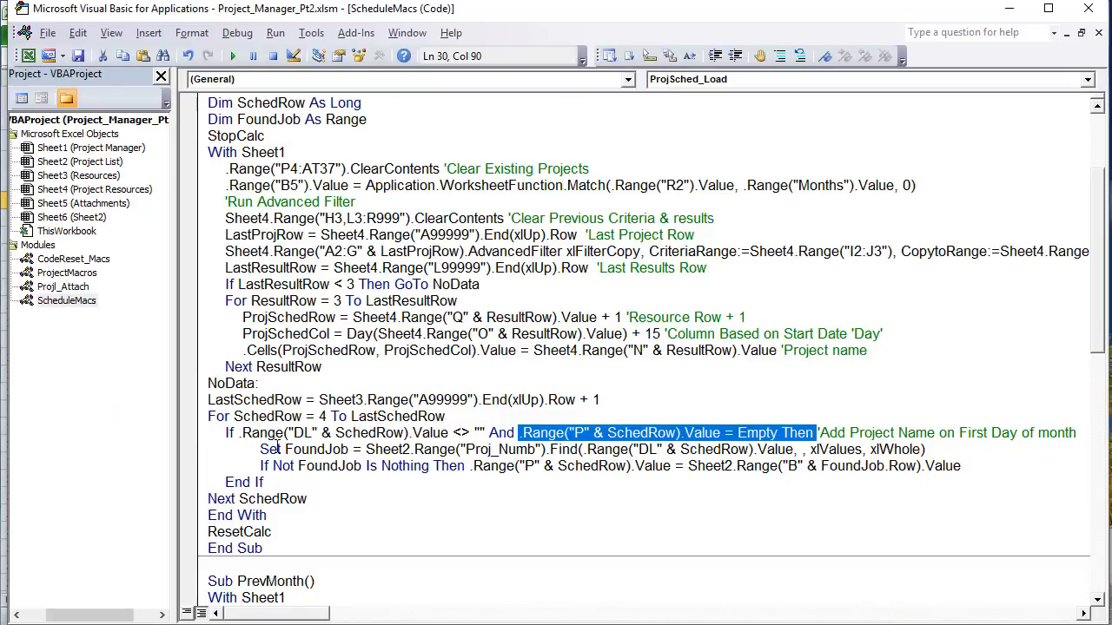
Step: Explain Set FoundJob using Find on the Proj_Numb range for the DL value, then return to Excel
left_click_drag(257, 449, 356, 449)
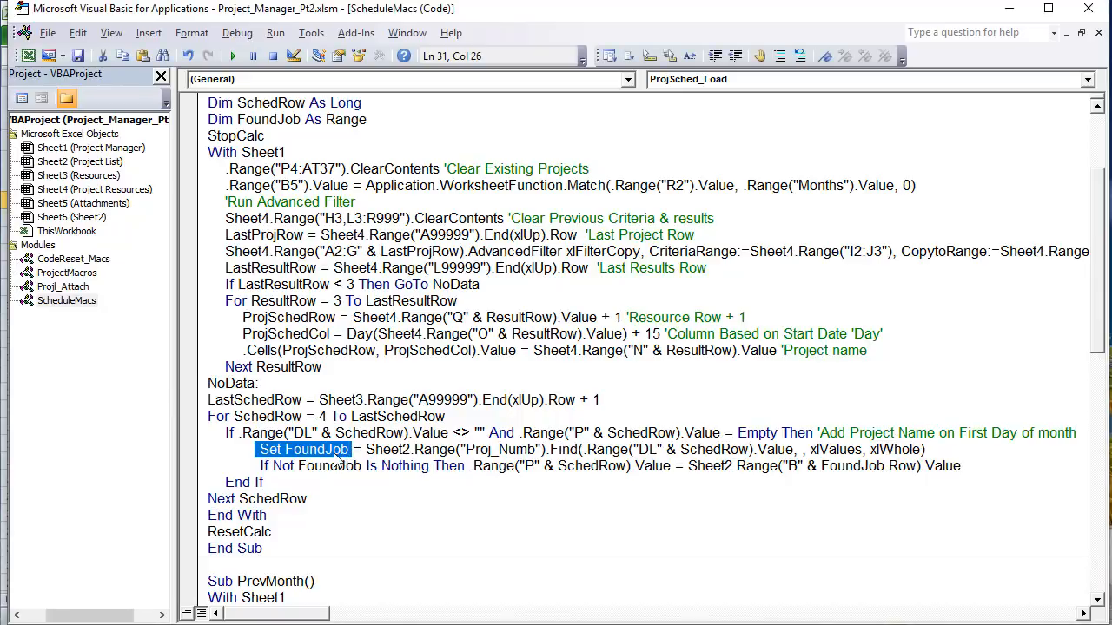
left_click(324, 449)
scroll(304, 191, "up", 1)
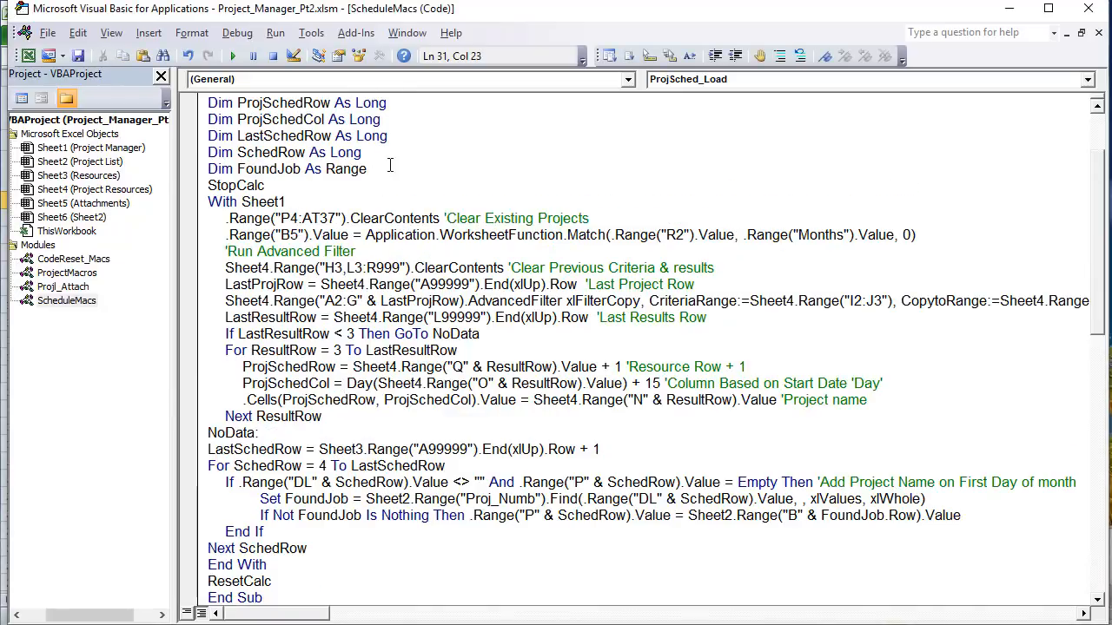
left_click_drag(390, 167, 261, 168)
left_click_drag(368, 500, 466, 499)
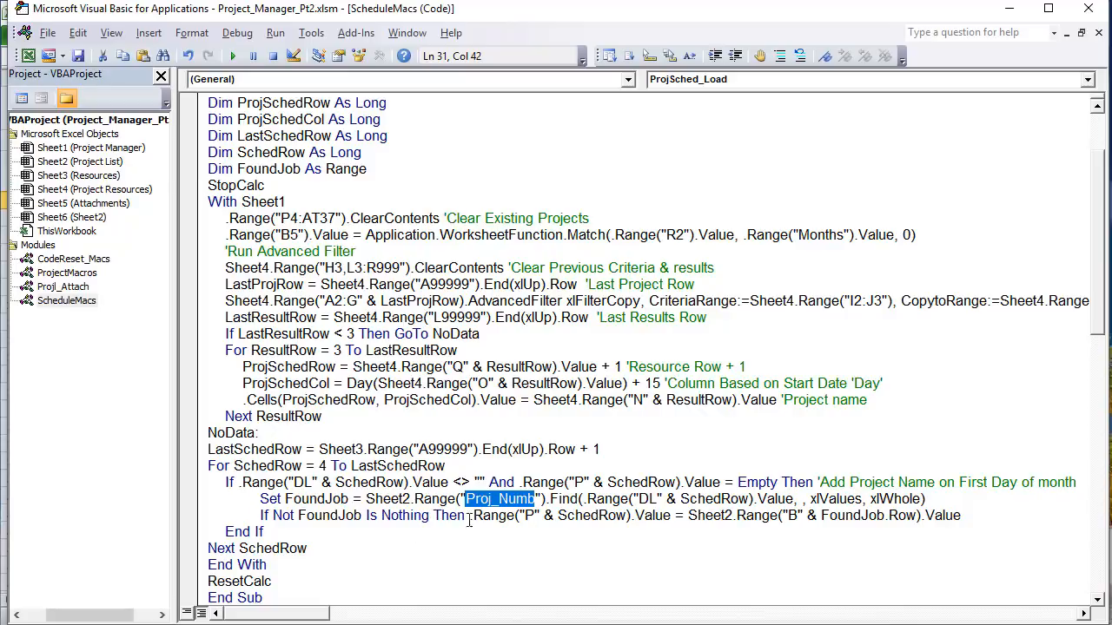
left_click_drag(550, 499, 600, 498)
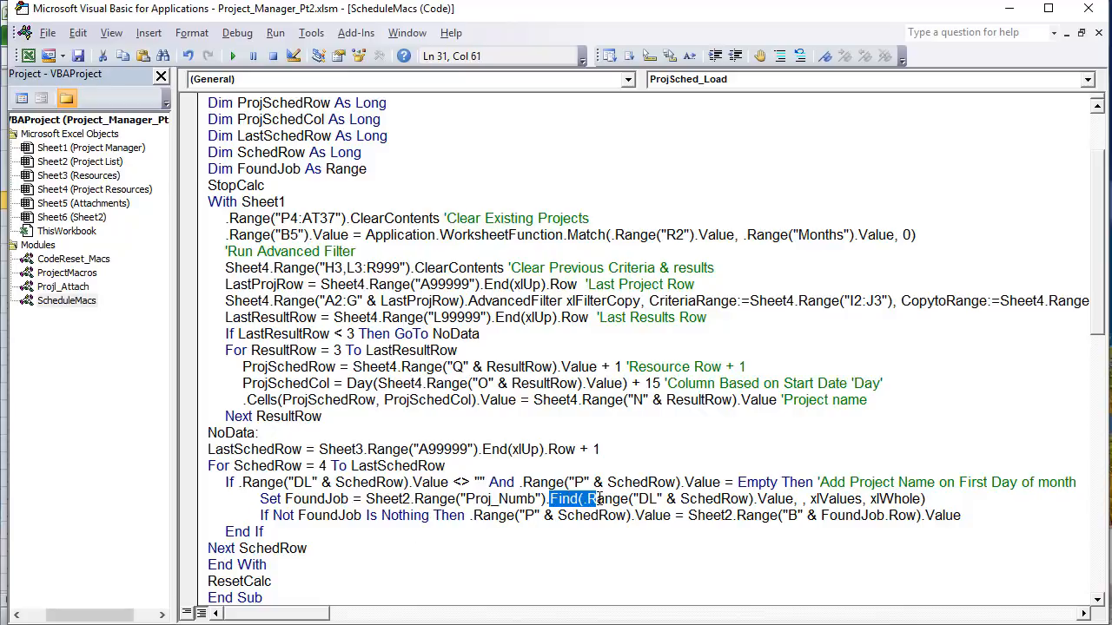
left_click_drag(793, 498, 587, 498)
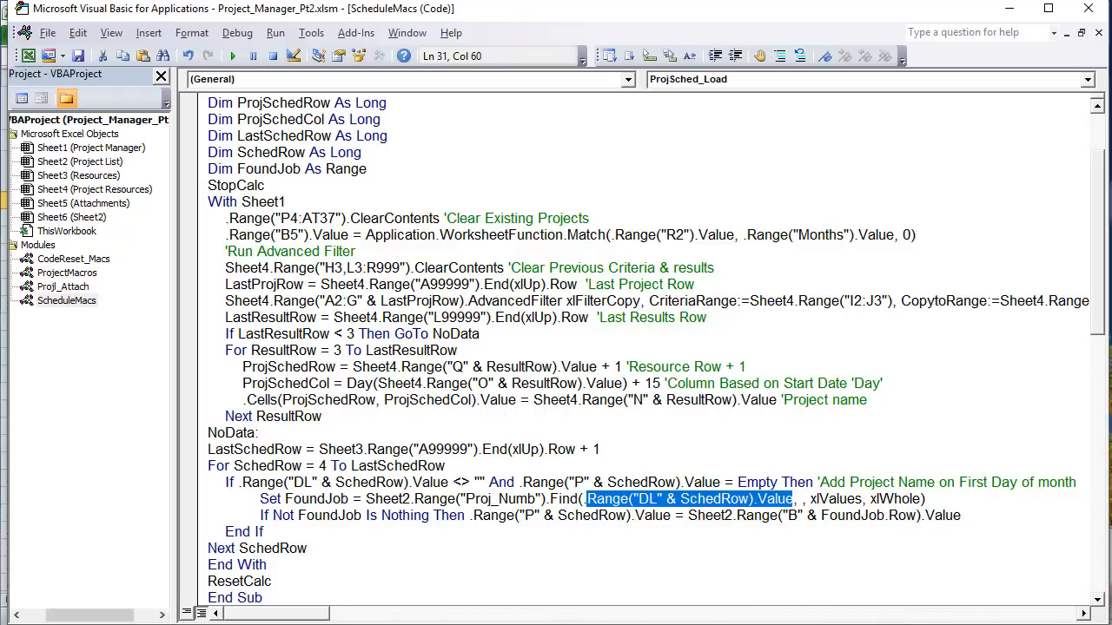
key("alt+F11")
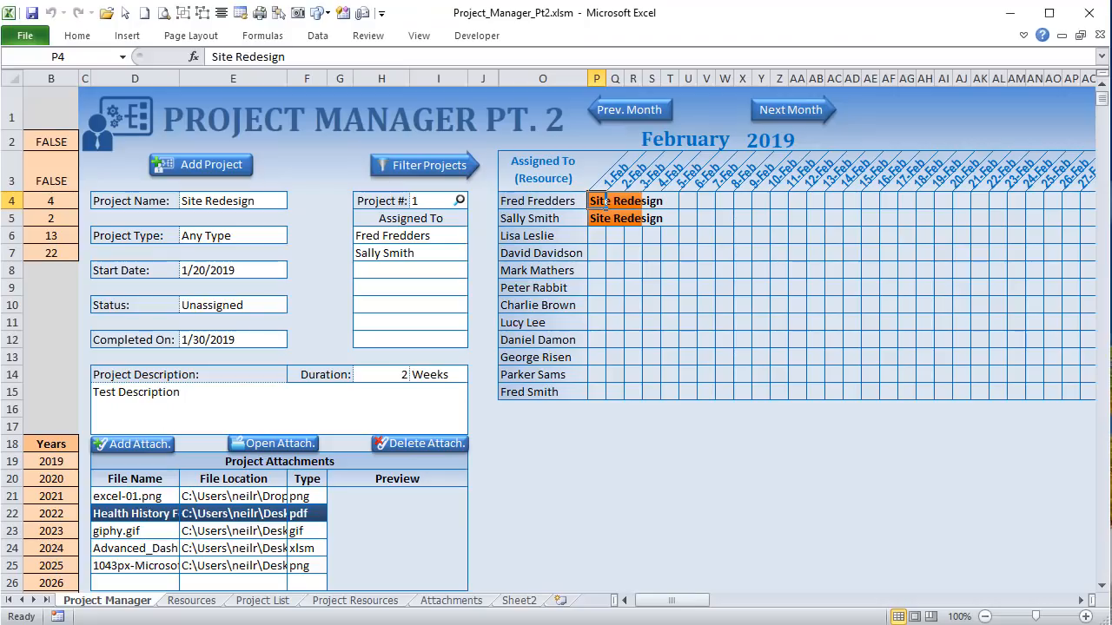
left_click(262, 600)
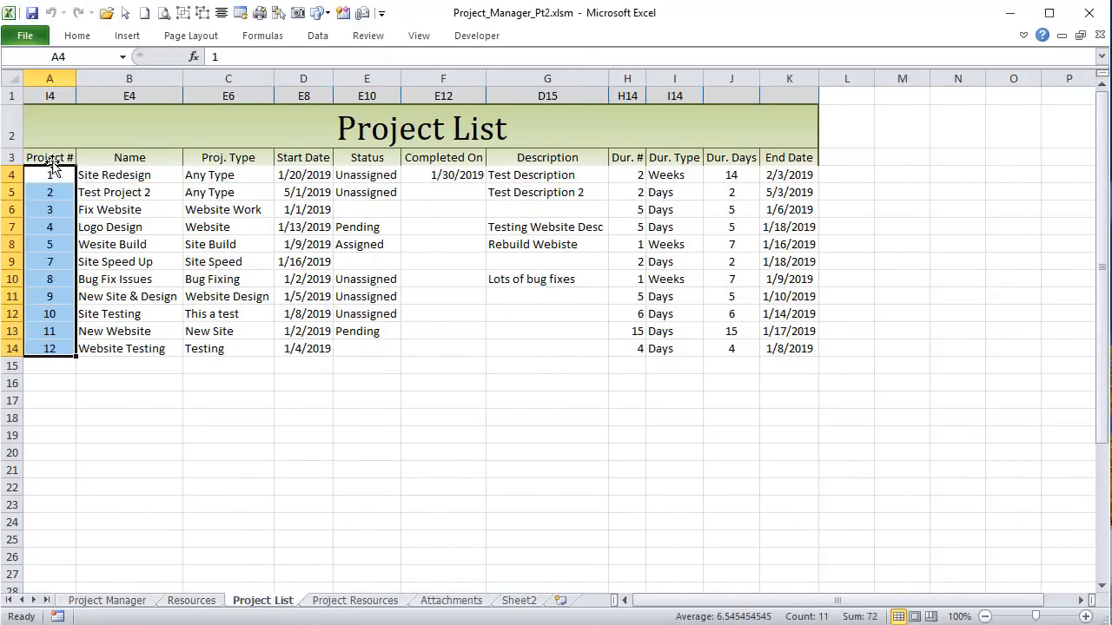
left_click(8, 175)
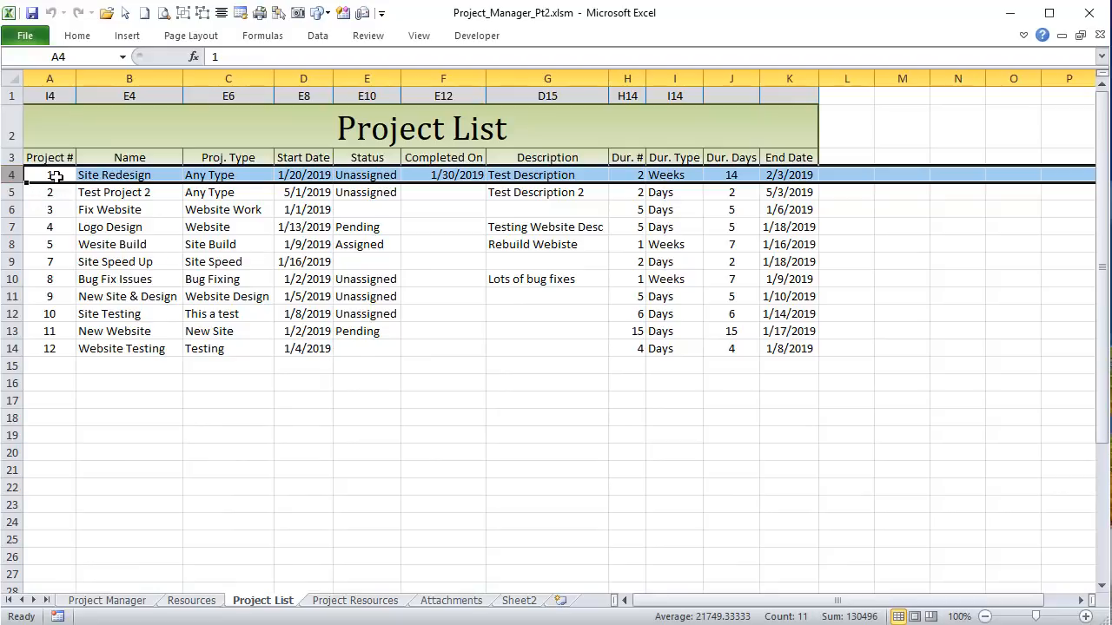
left_click_drag(55, 177, 49, 349)
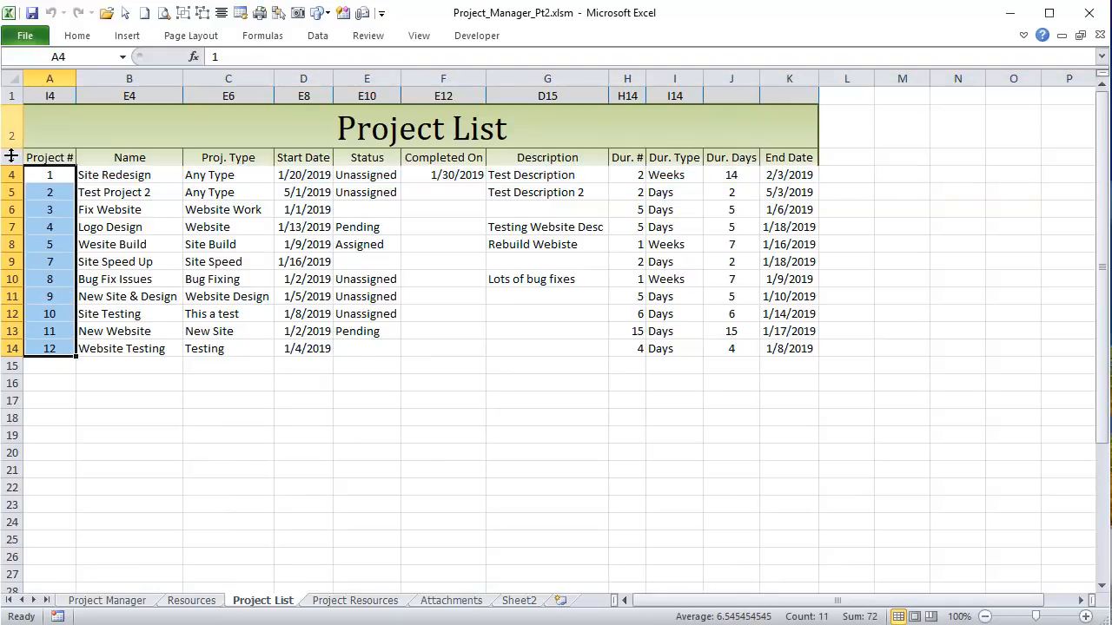
left_click(124, 175)
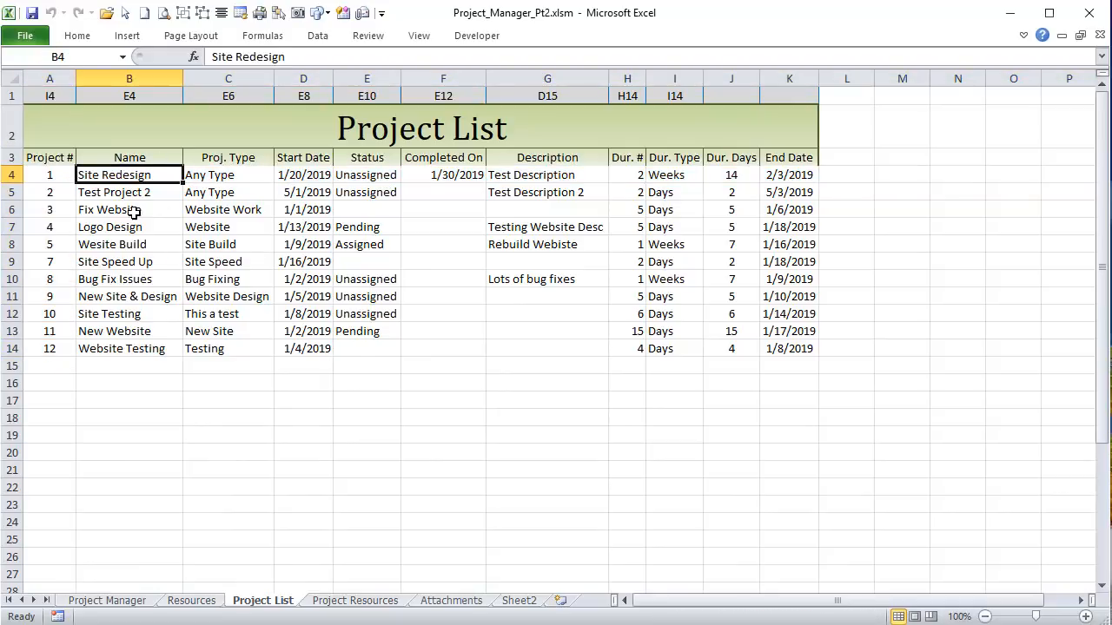
left_click(149, 79)
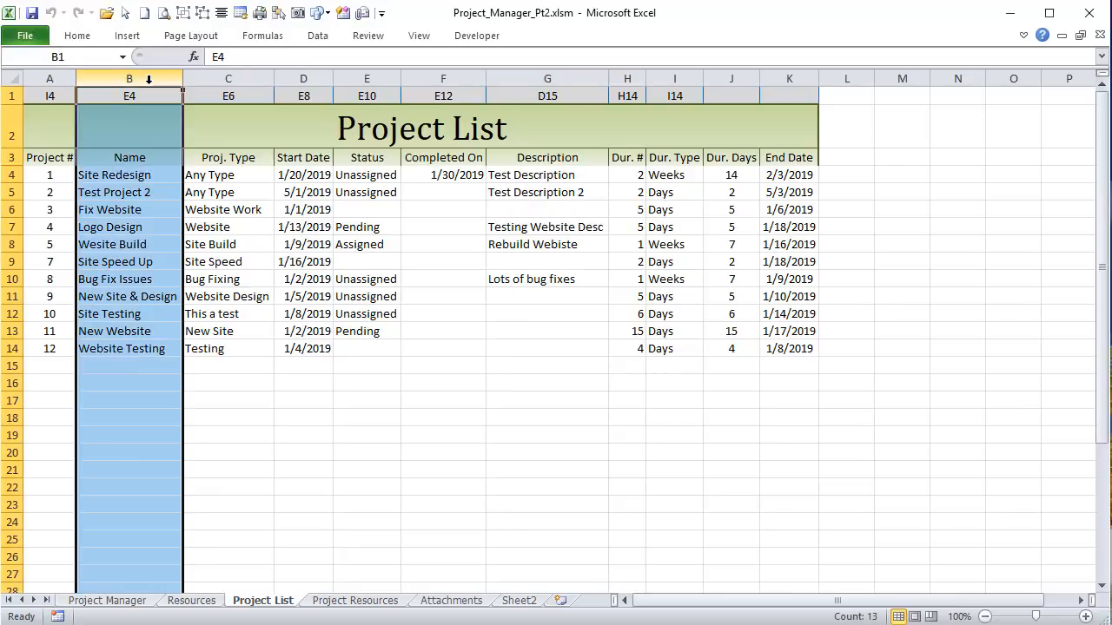
left_click(134, 177)
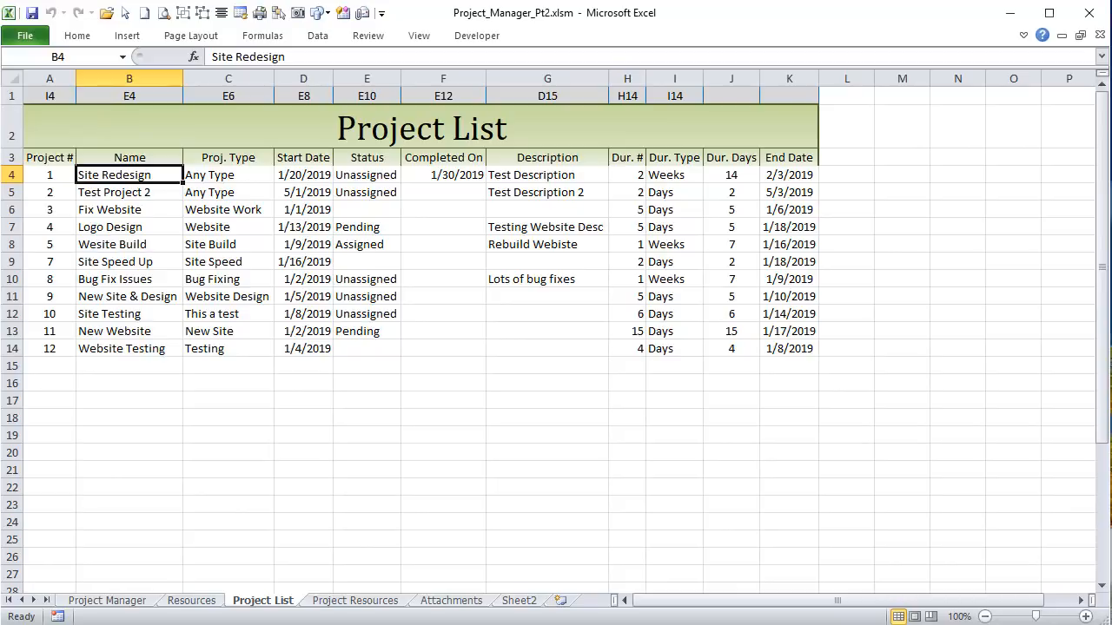
key("alt+F11")
left_click(356, 499)
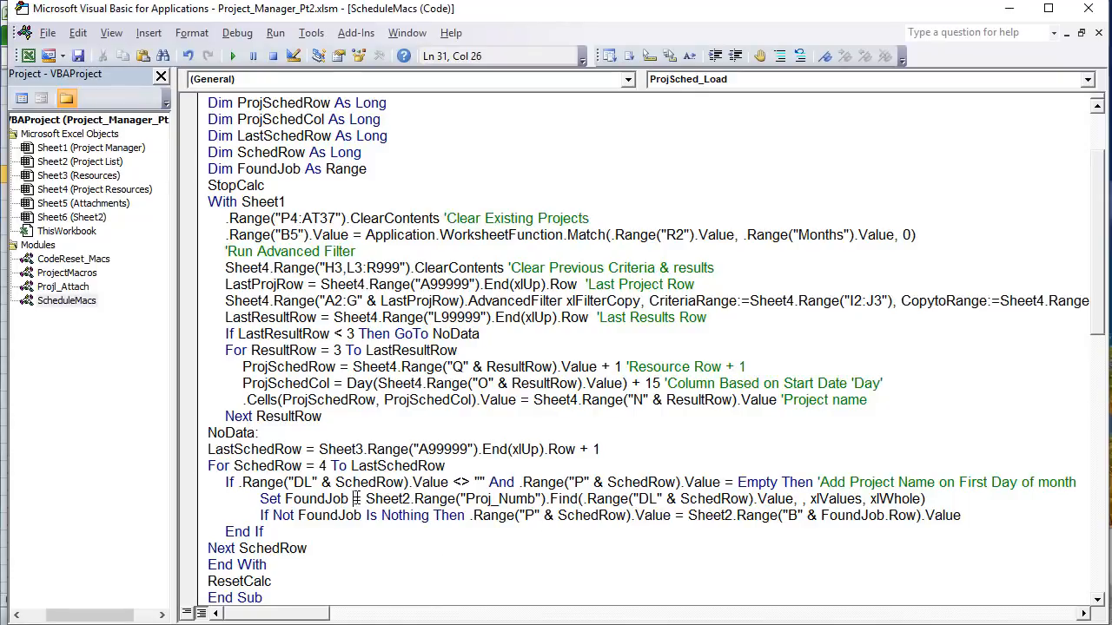
left_click_drag(355, 498, 835, 482)
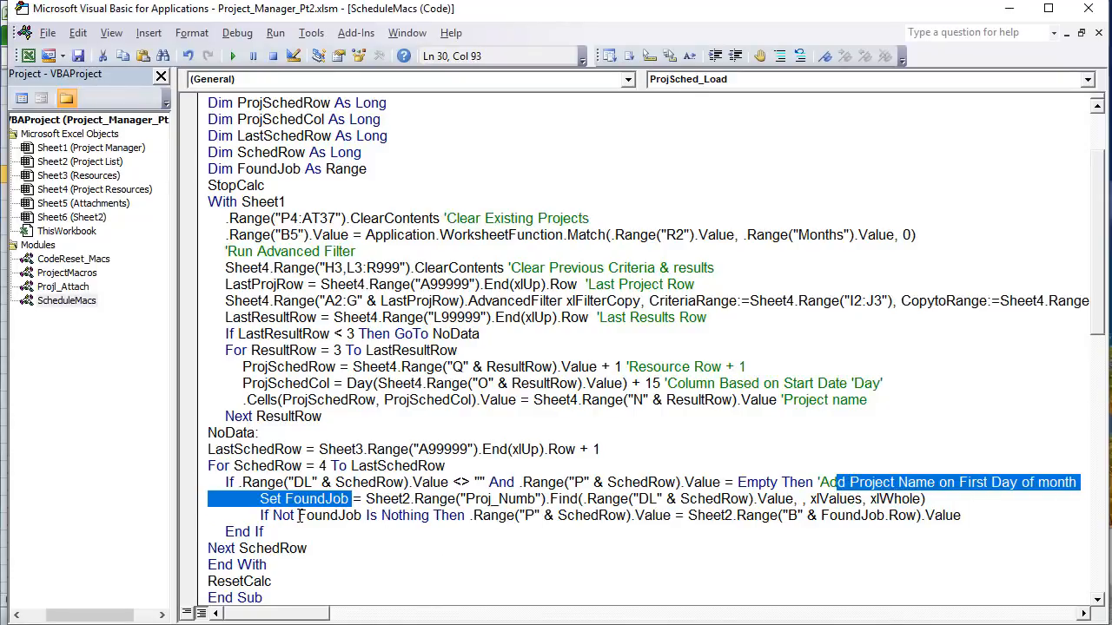
left_click_drag(298, 516, 434, 517)
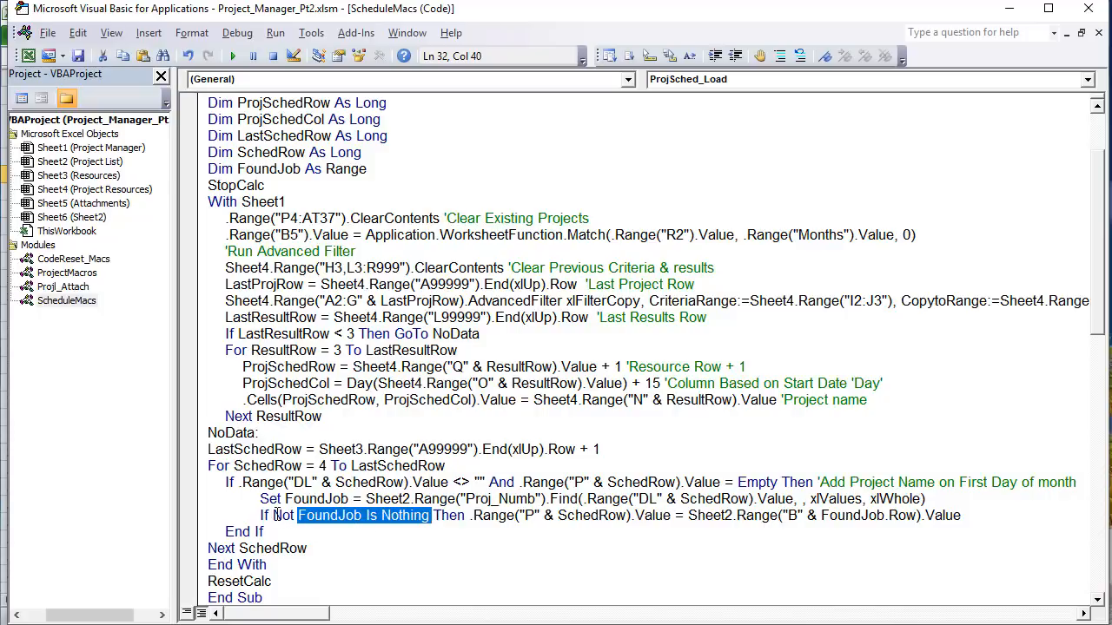
left_click_drag(274, 515, 439, 528)
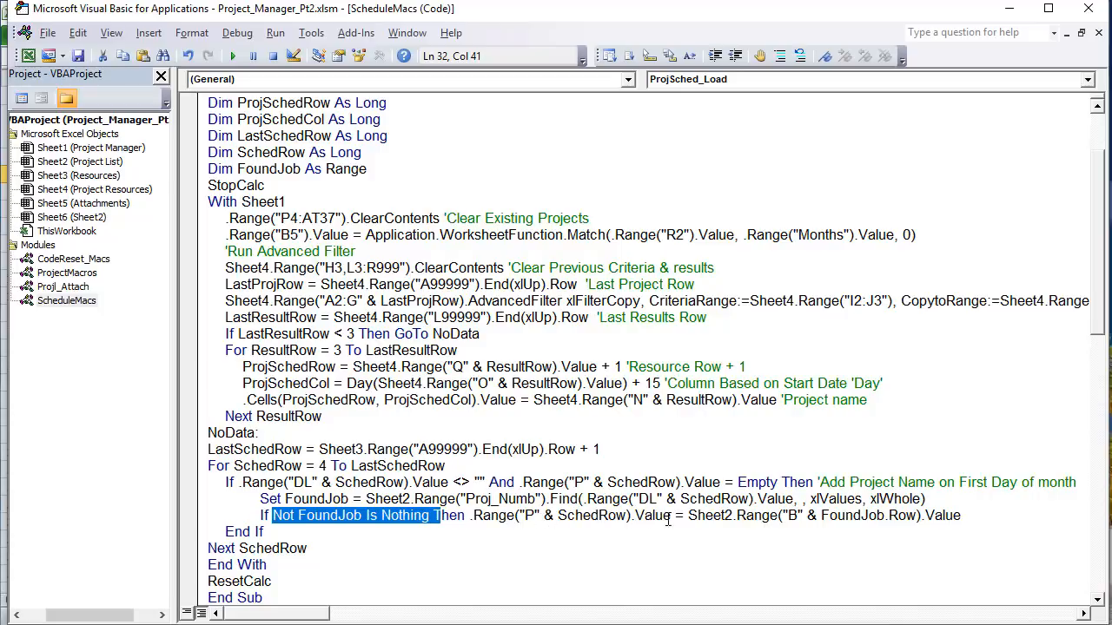
left_click_drag(674, 516, 469, 516)
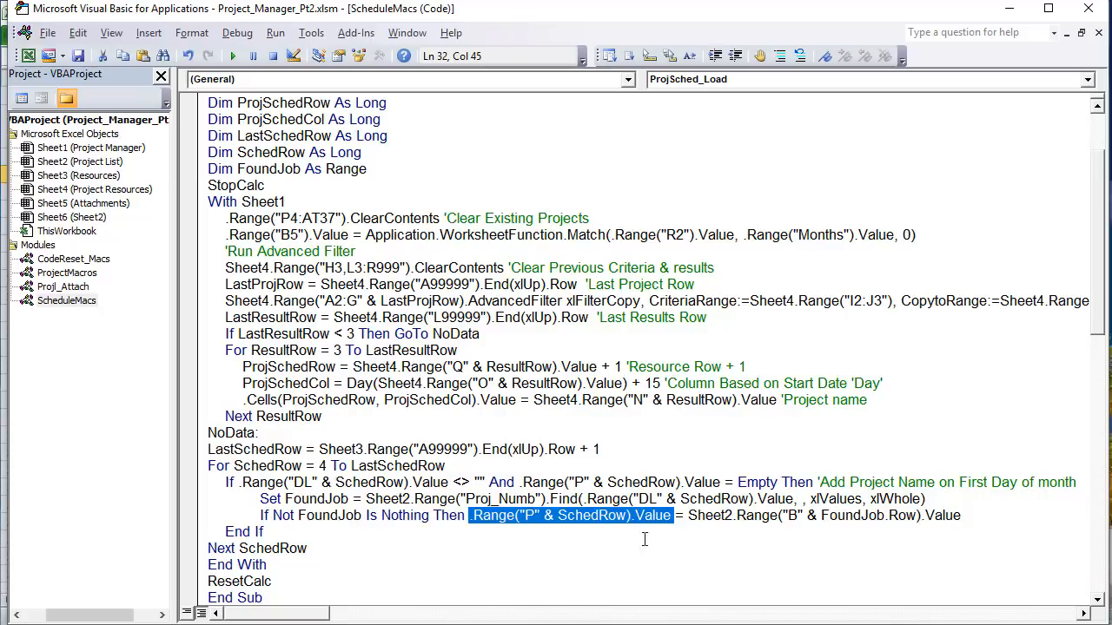
left_click_drag(805, 519, 714, 516)
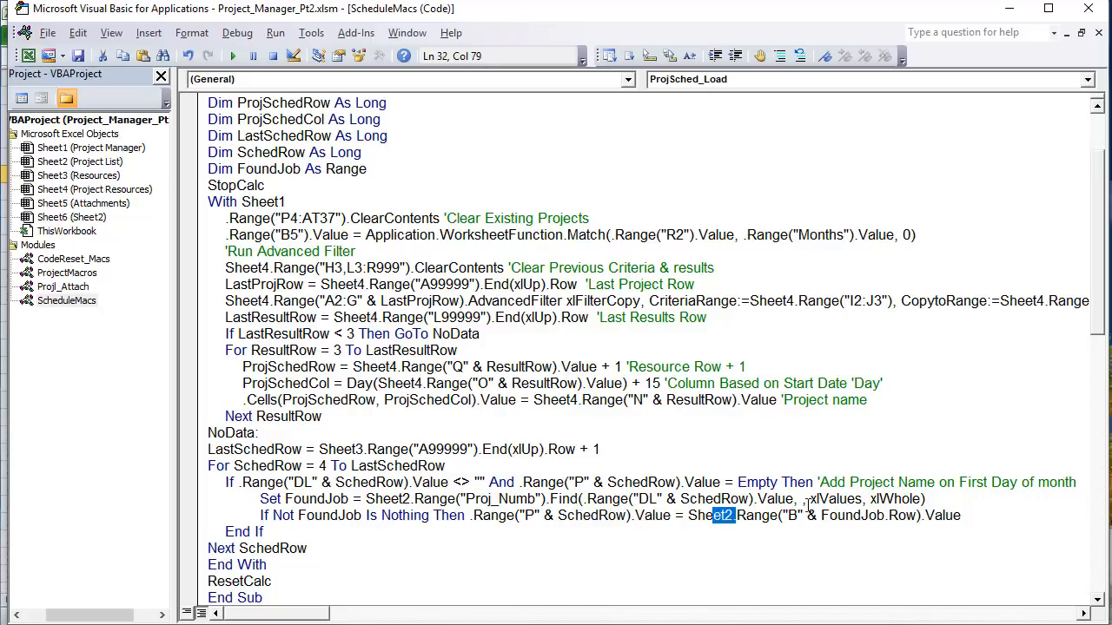
key("alt+F11")
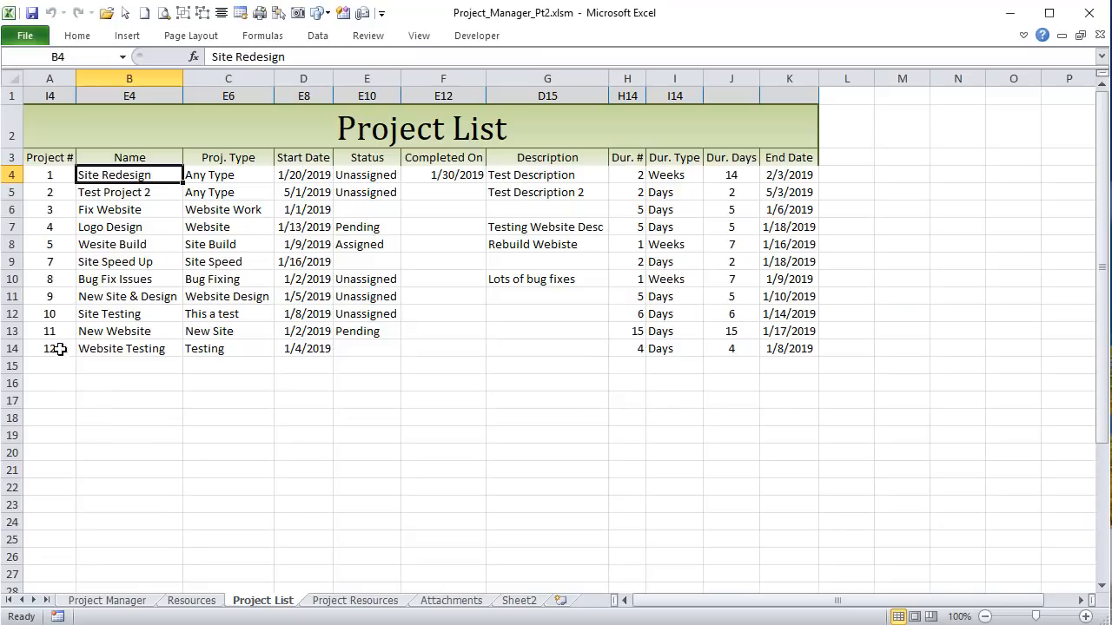
left_click(129, 79)
left_click(31, 175)
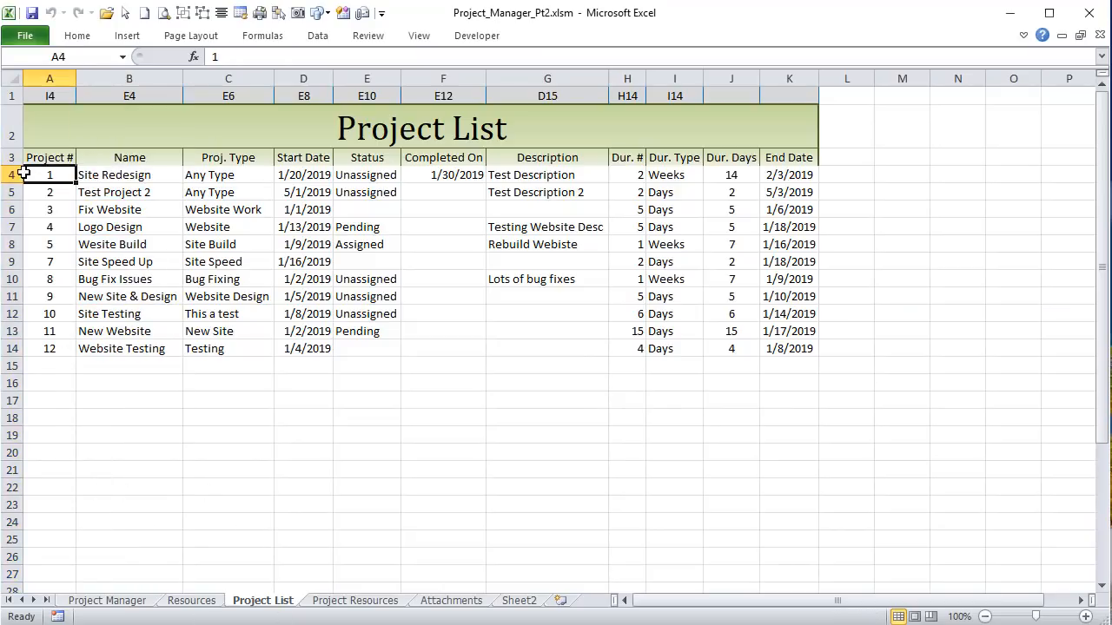
left_click(11, 175)
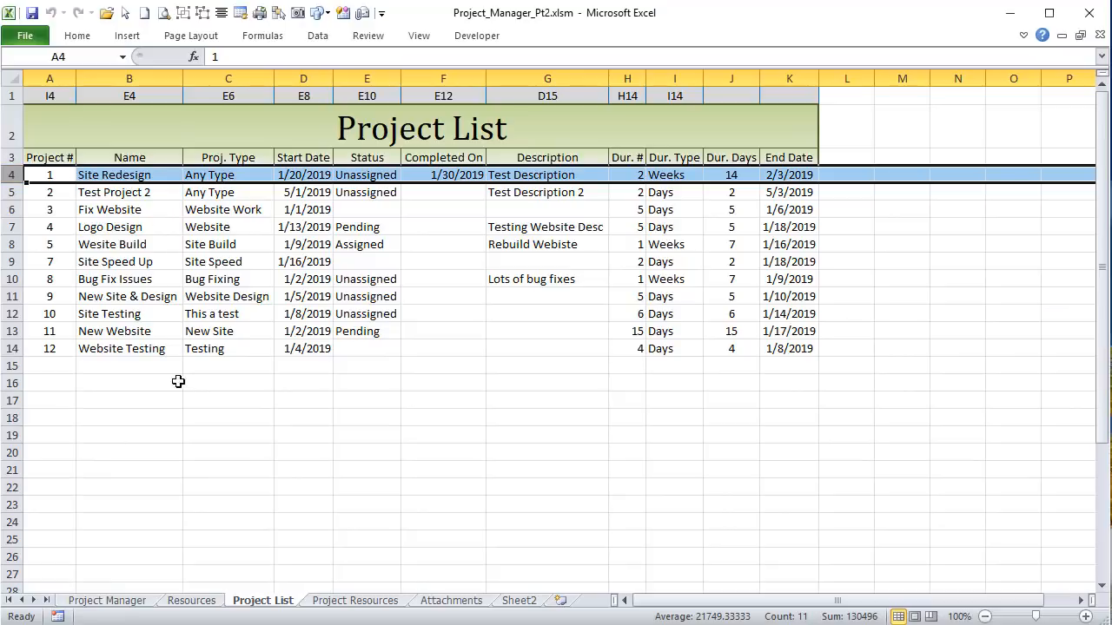
left_click(104, 175)
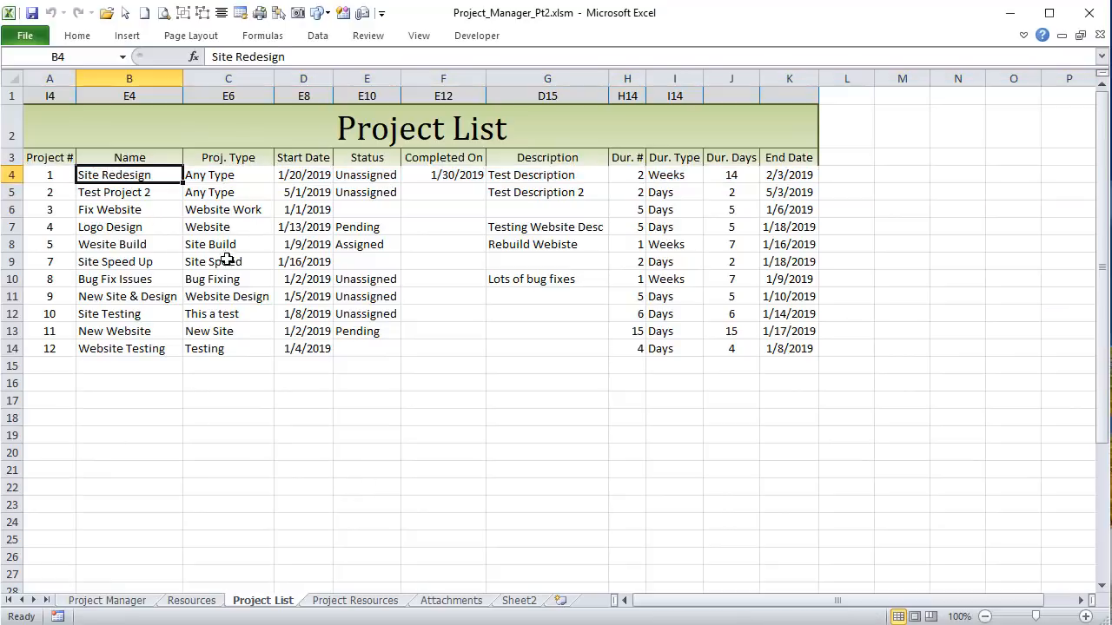
left_click(107, 600)
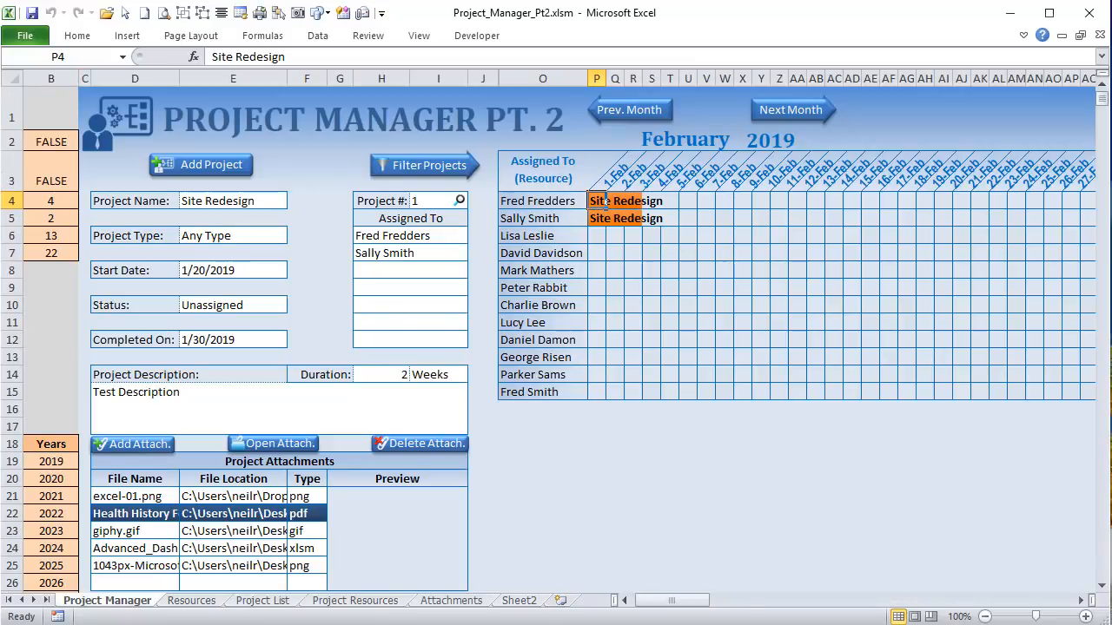
key("alt+F11")
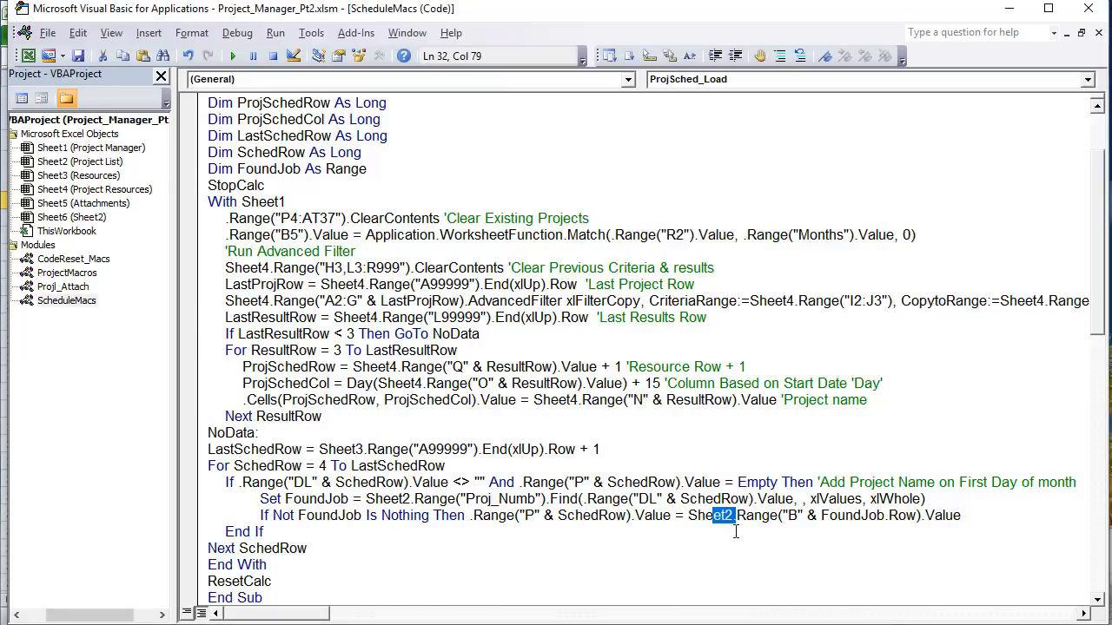
left_click_drag(821, 516, 916, 519)
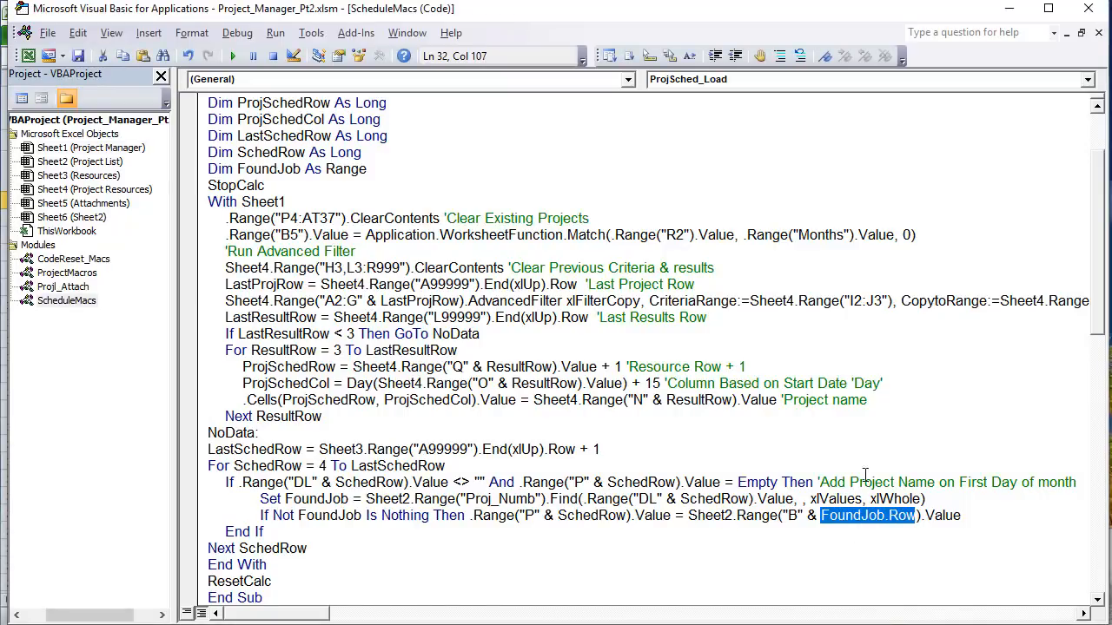
left_click(883, 518)
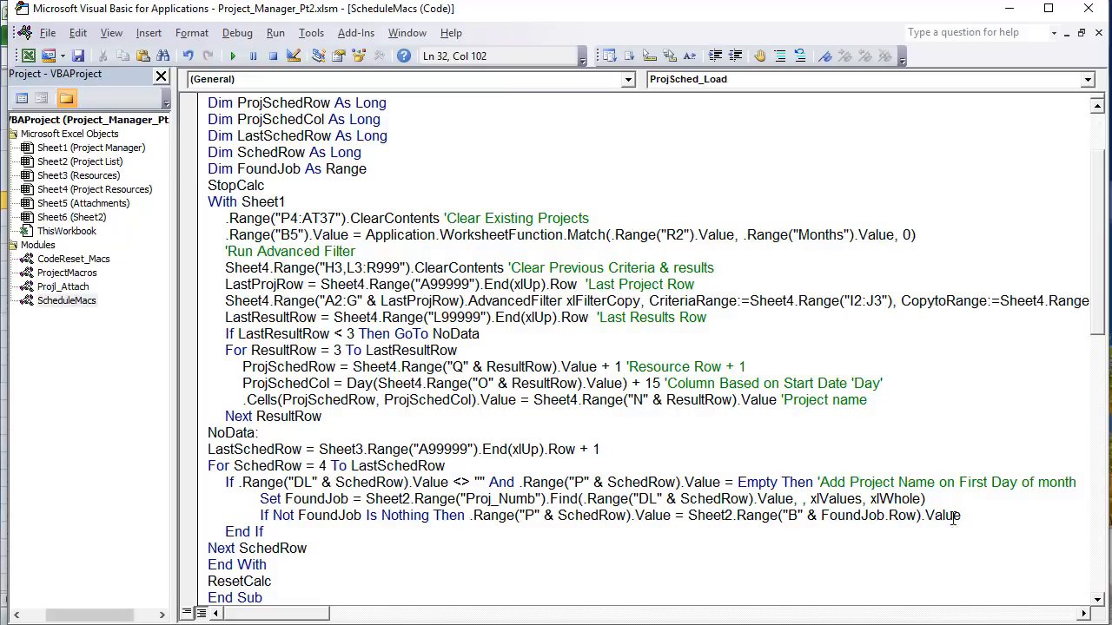
left_click_drag(961, 516, 688, 515)
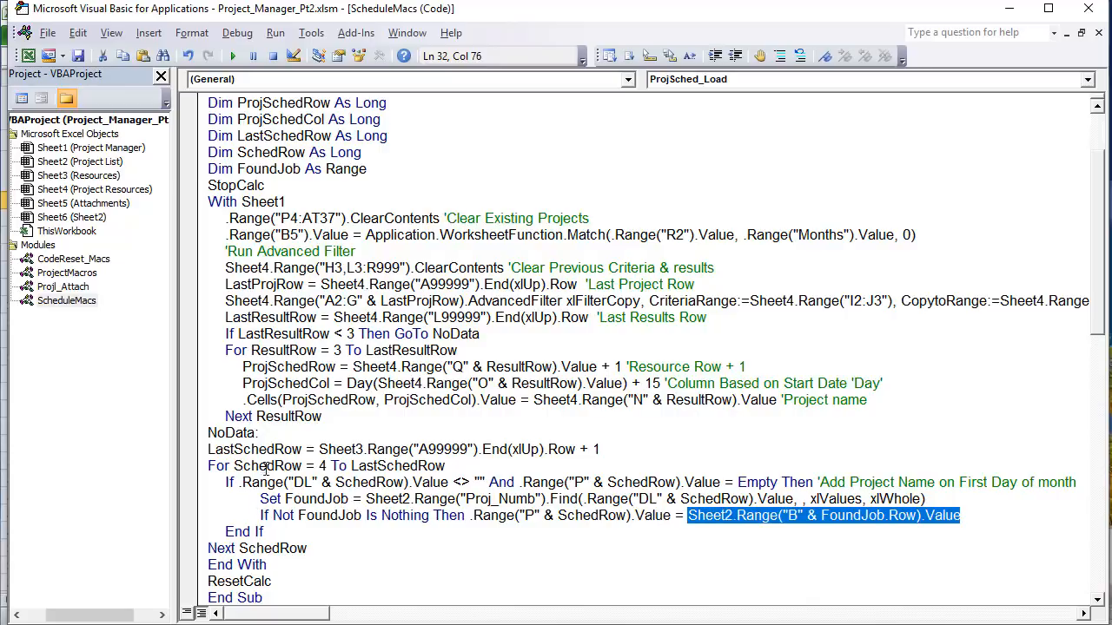
scroll(265, 466, "down", 2)
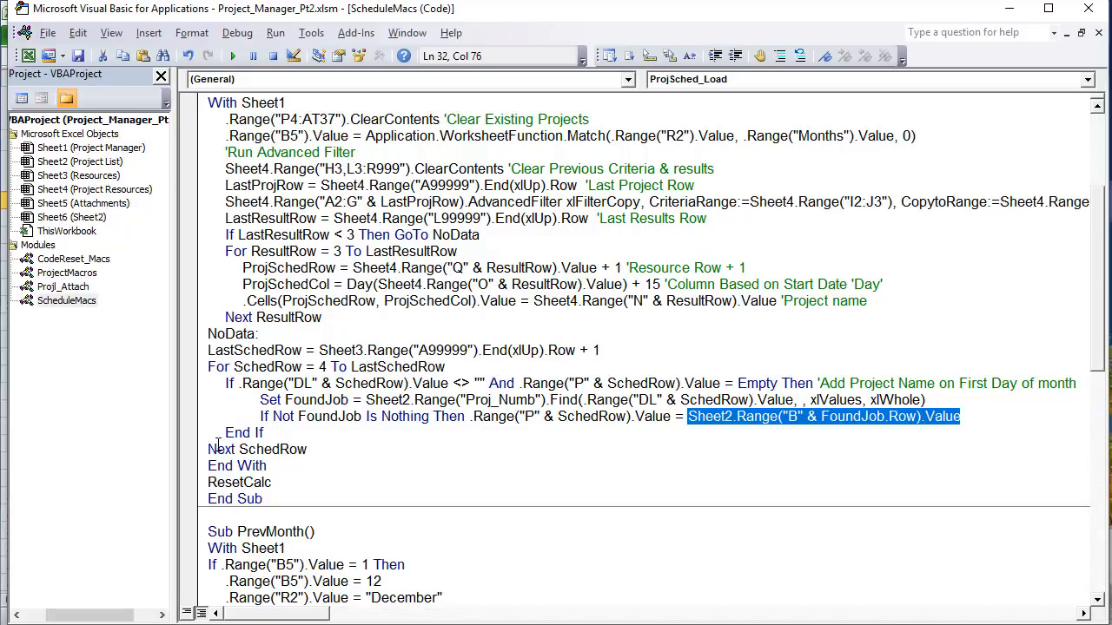
scroll(292, 376, "up", 4)
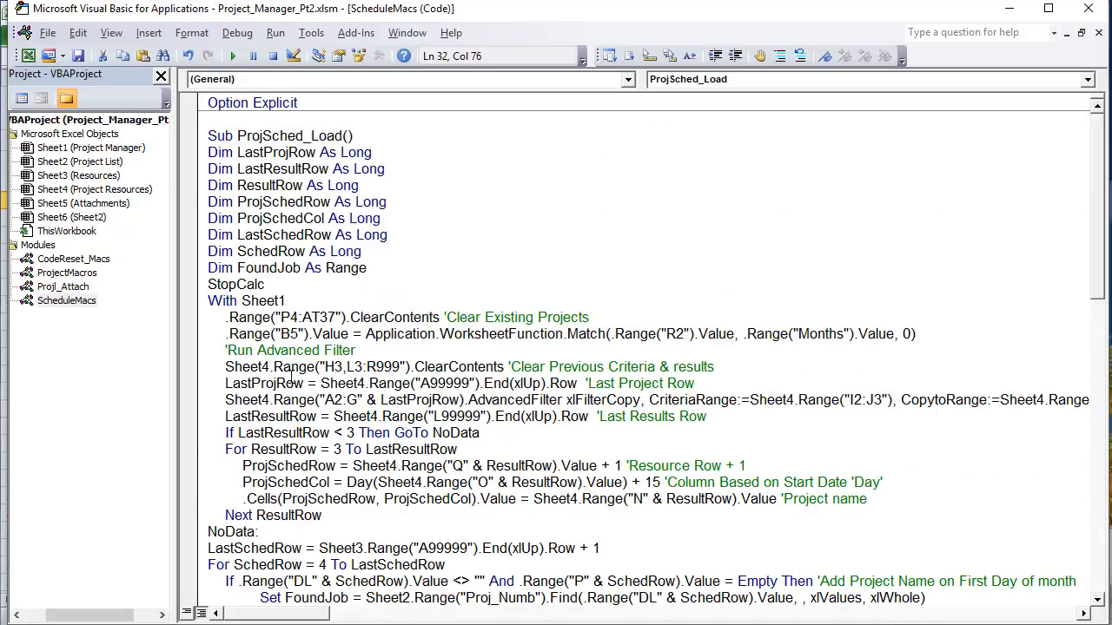
scroll(290, 373, "down", 9)
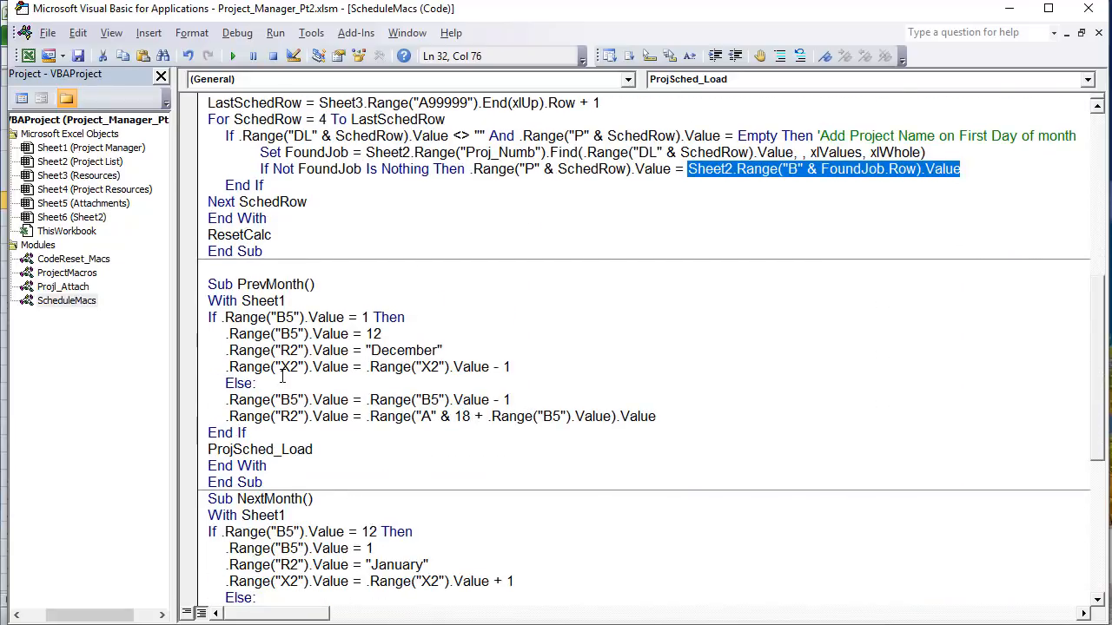
scroll(223, 446, "down", 4)
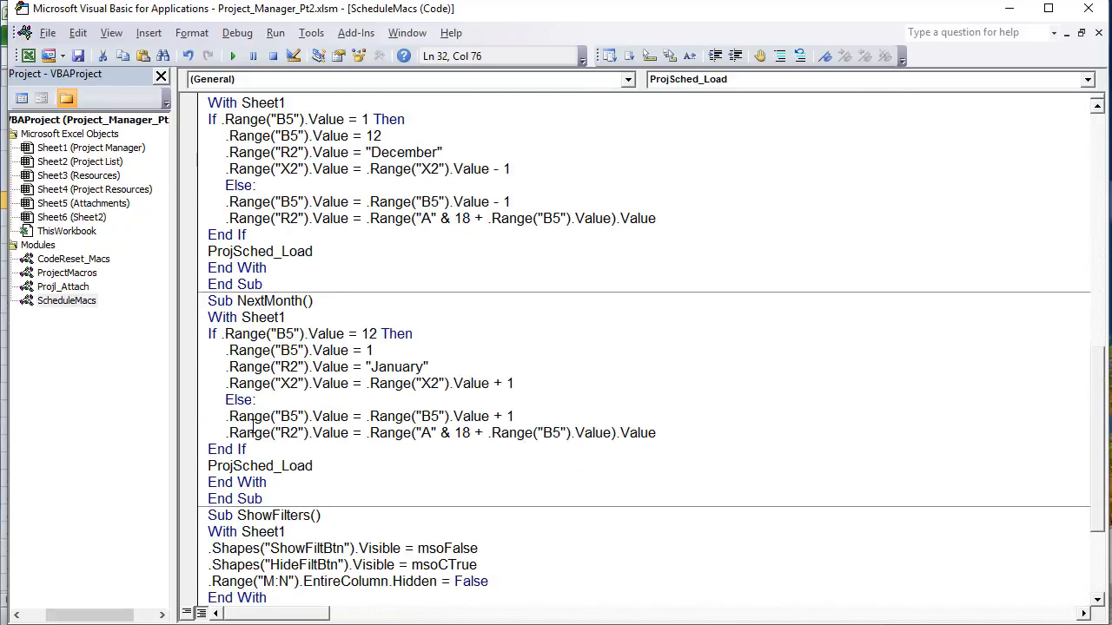
scroll(248, 417, "down", 3)
scroll(248, 417, "up", 6)
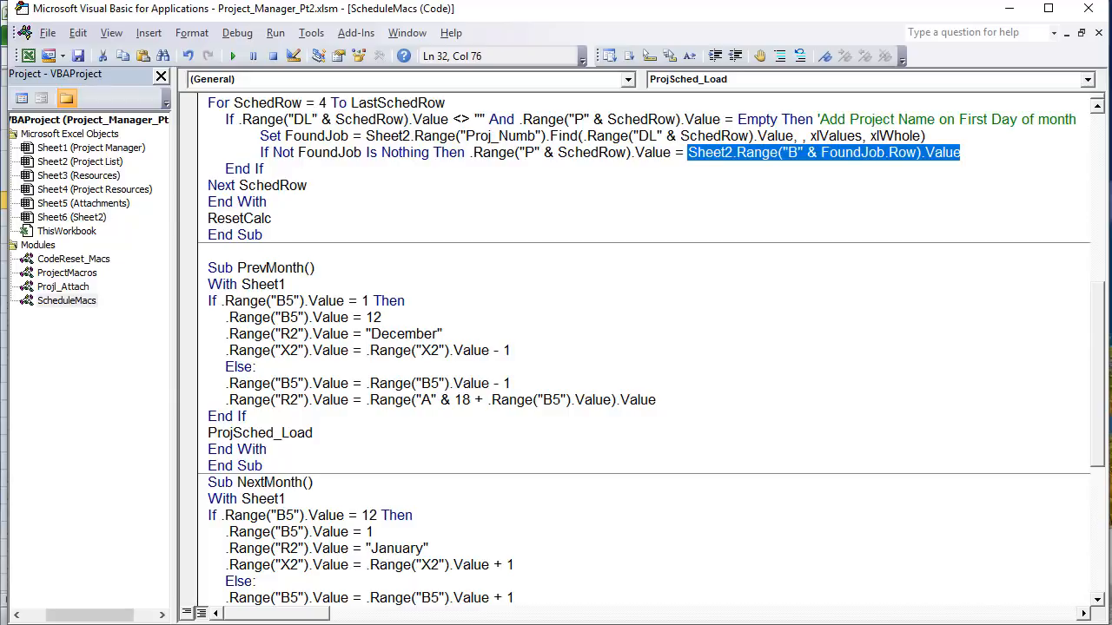
Step: Cycle the Gantt chart back to December 2018, forward to February 2019, then back to January
key("alt+F11")
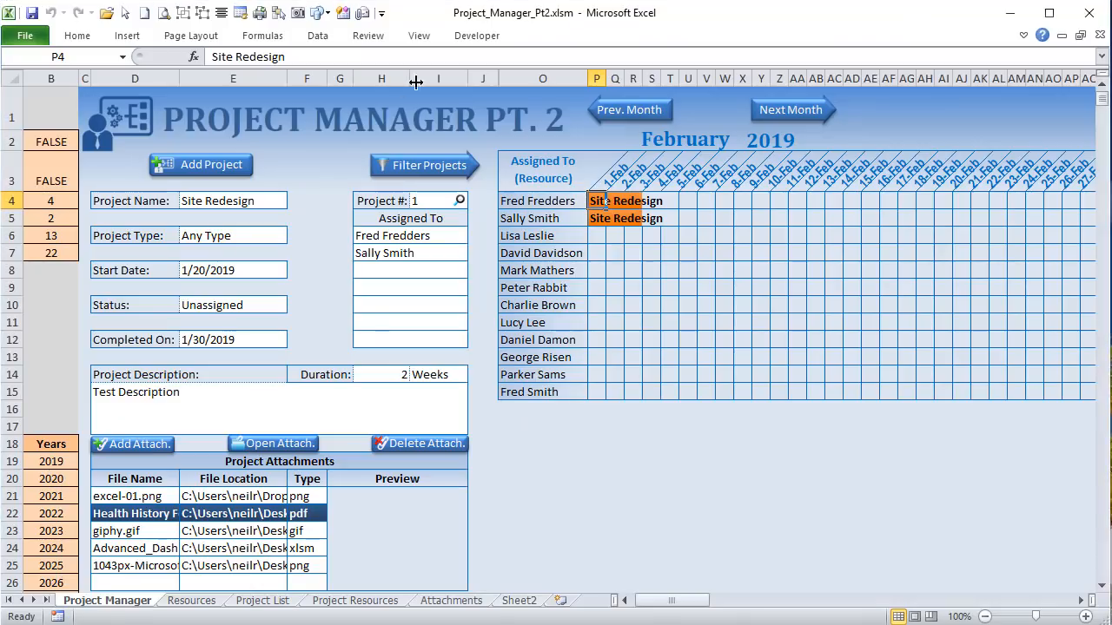
left_click(633, 120)
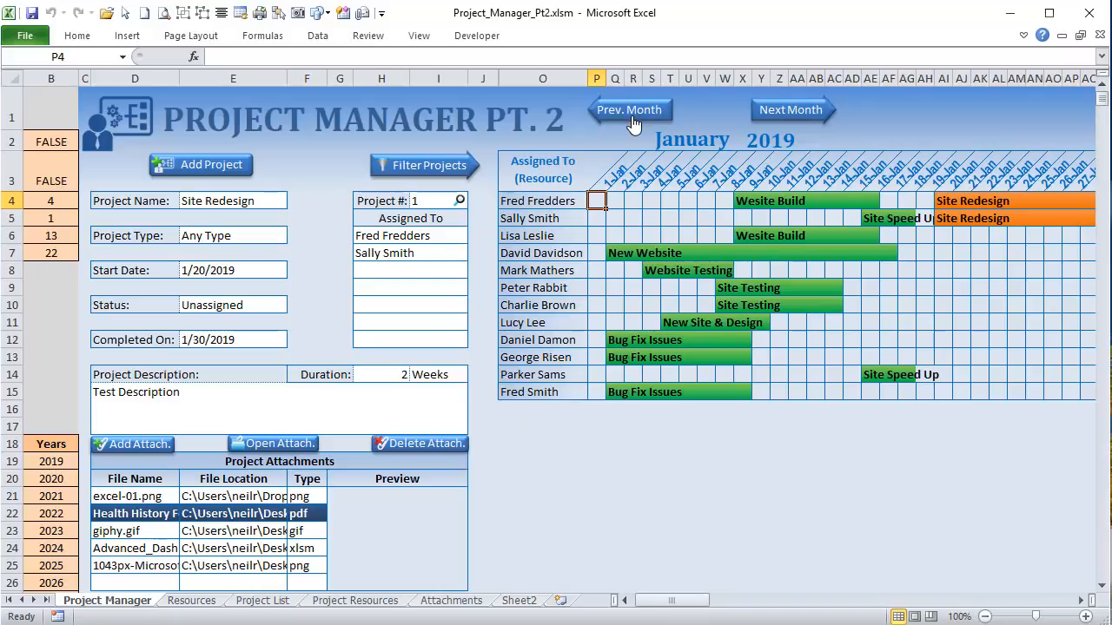
left_click(632, 122)
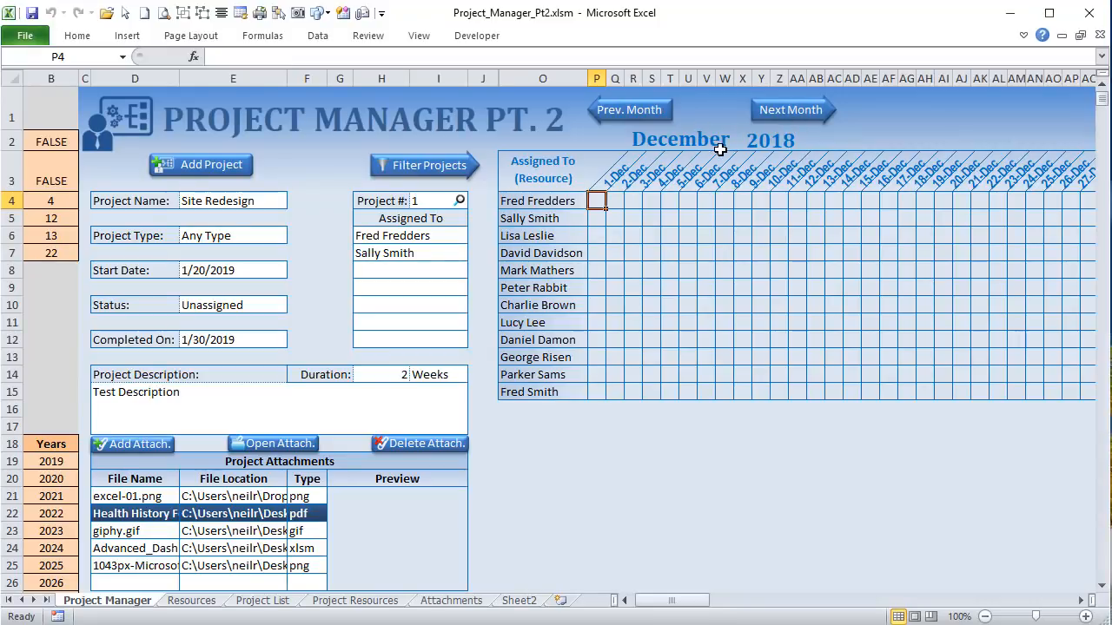
left_click(789, 110)
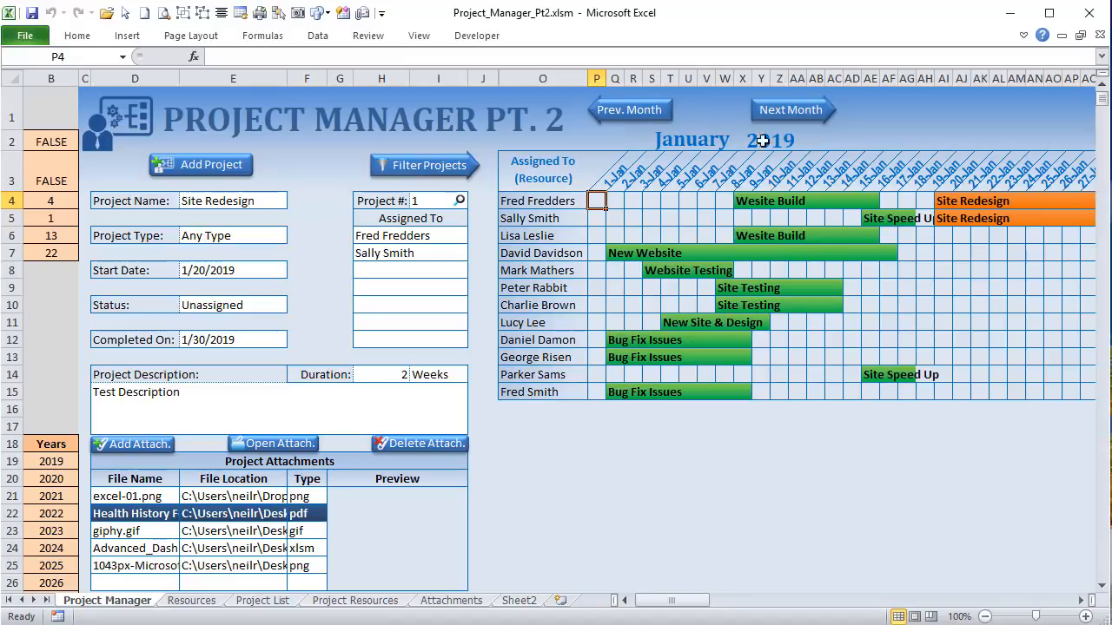
left_click(801, 119)
left_click(612, 116)
Step: Highlight the PrevMonth If…End If block and its .Range("B5").Value month check in the code
key("alt+F11")
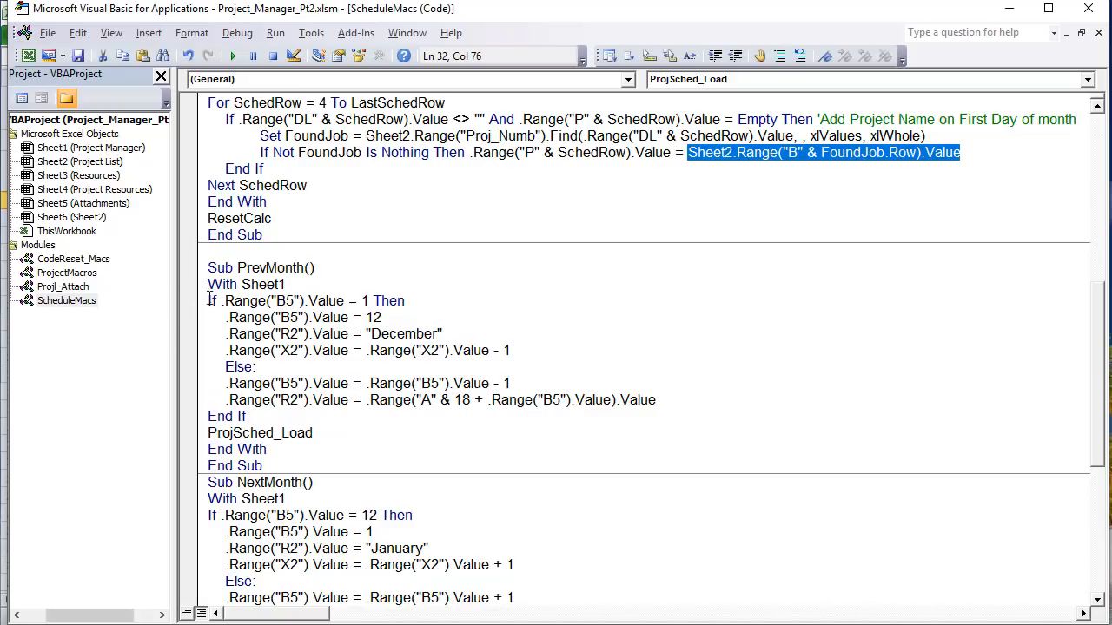
left_click_drag(208, 300, 310, 417)
left_click(280, 350)
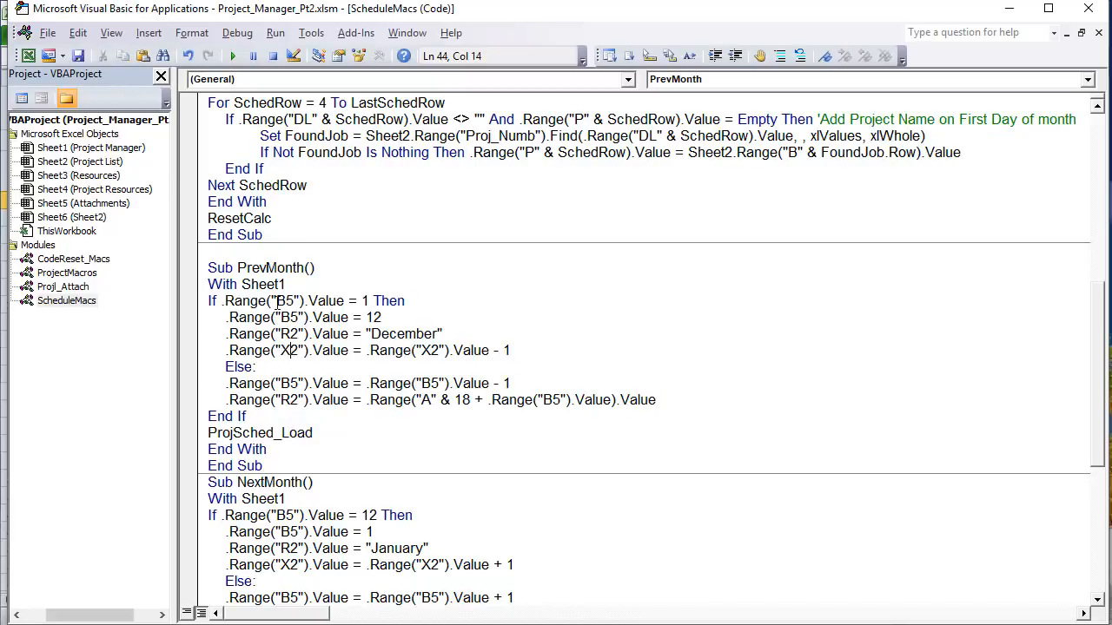
left_click_drag(345, 301, 226, 301)
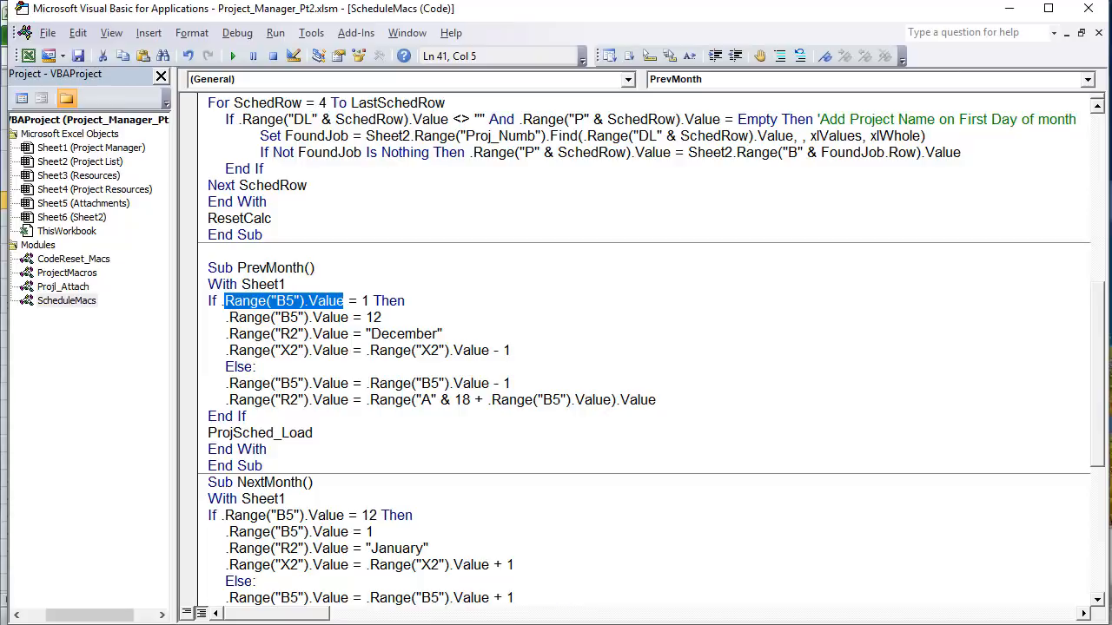
Step: Return to the workbook and select B5, which holds month number 1
key("alt+F11")
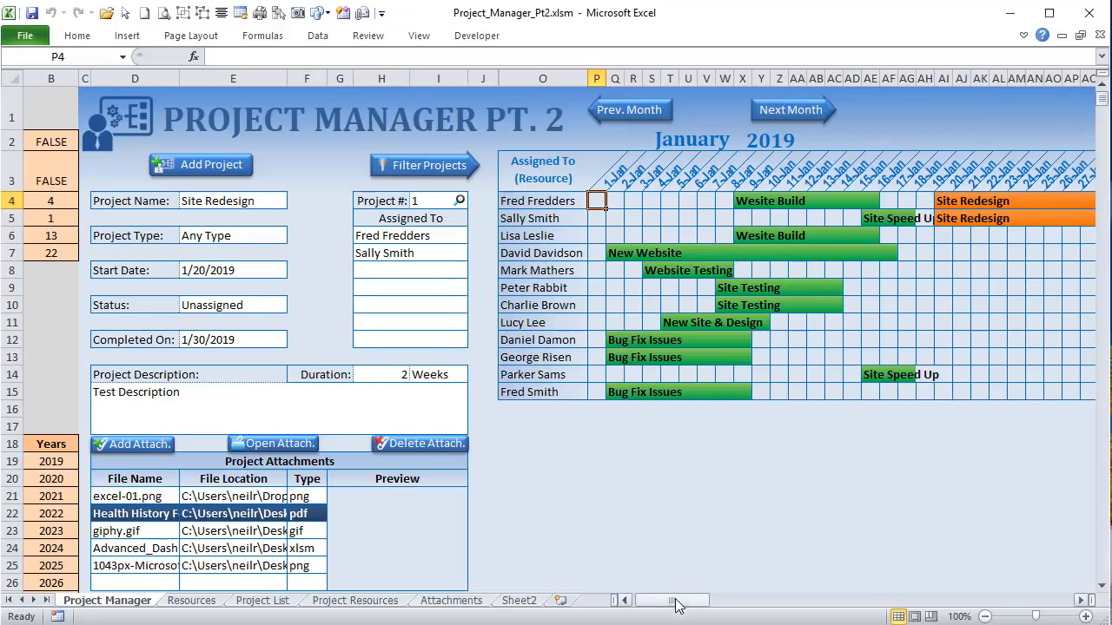
left_click(623, 600)
left_click(113, 220)
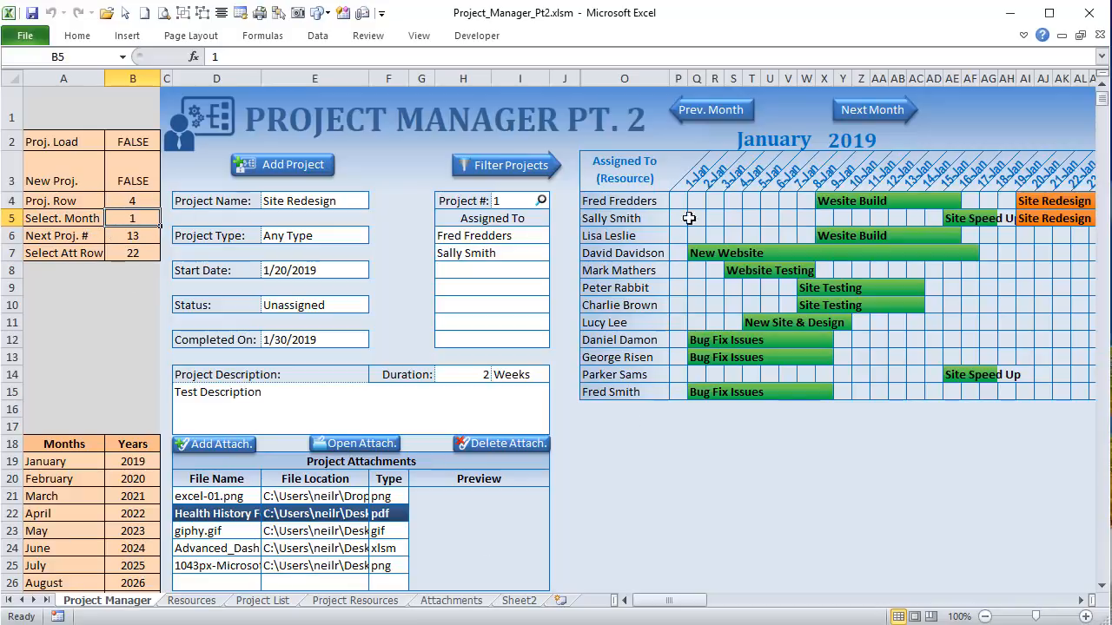
Step: Select the January month cell R2 and open the VBA editor at the PrevMonth macro
left_click(764, 144)
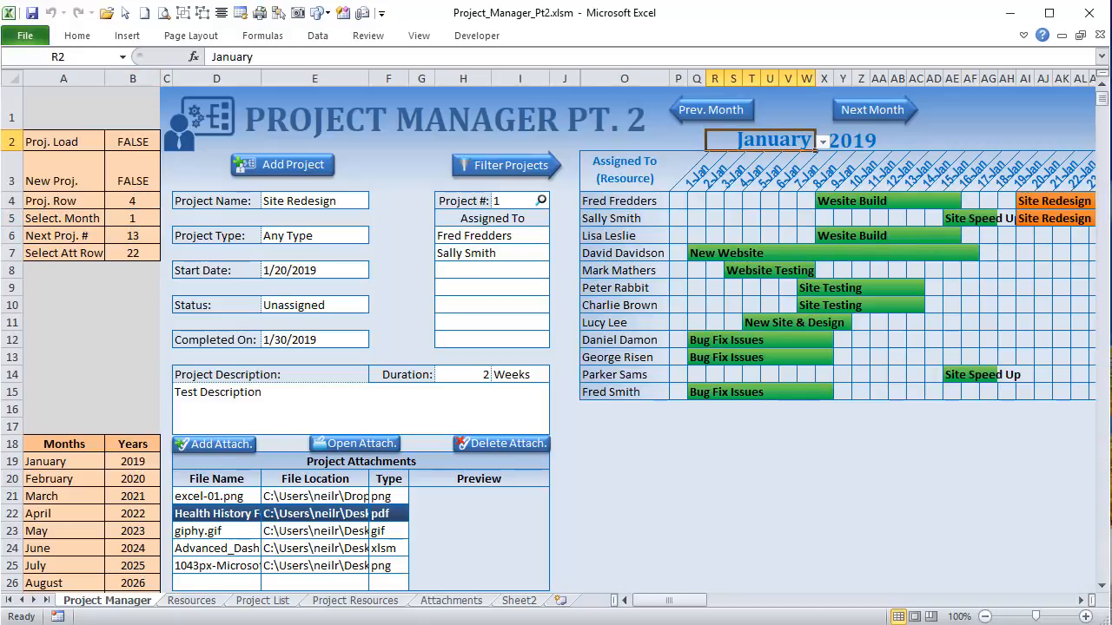
key("alt+F11")
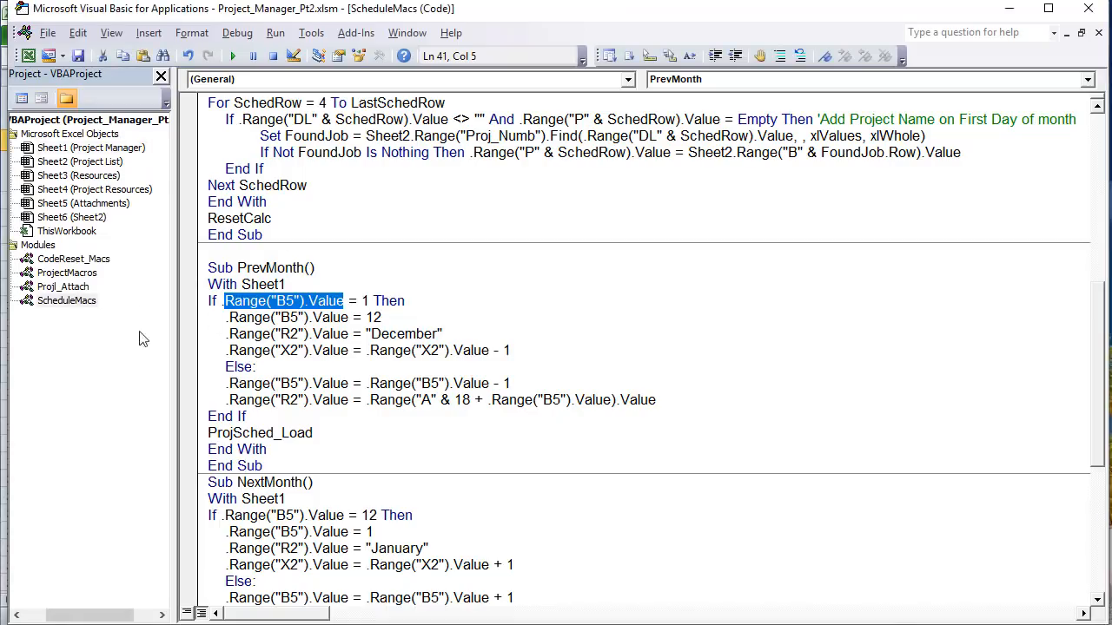
Step: Walk through the If block: month 1 wraps B5 to 12, R2 to December, X2 year minus one
left_click(346, 290)
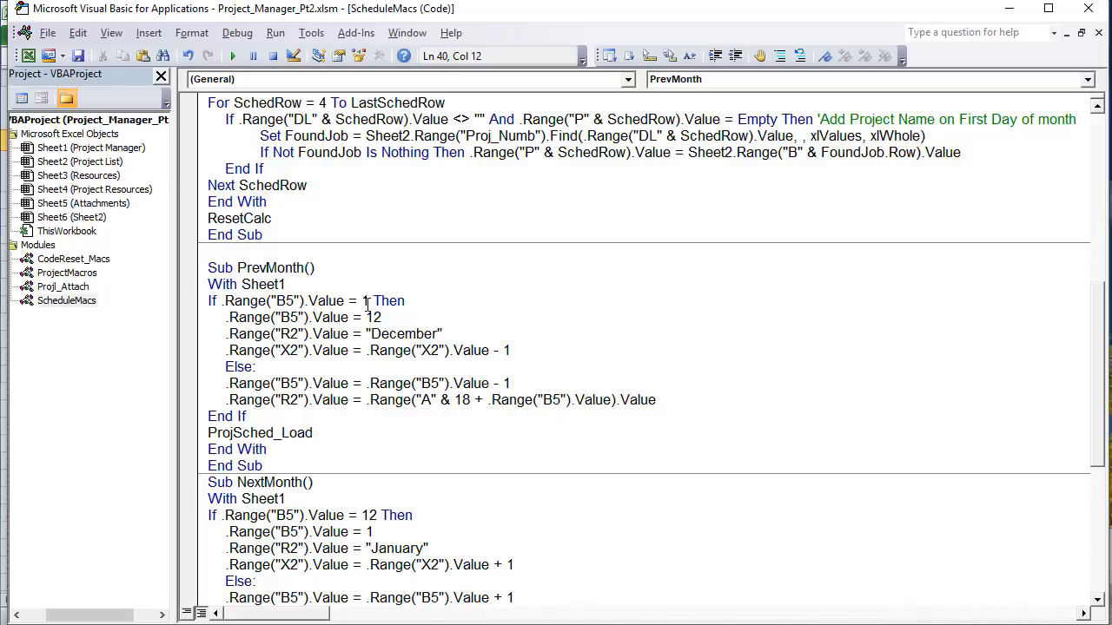
left_click_drag(368, 301, 276, 301)
left_click_drag(381, 317, 225, 317)
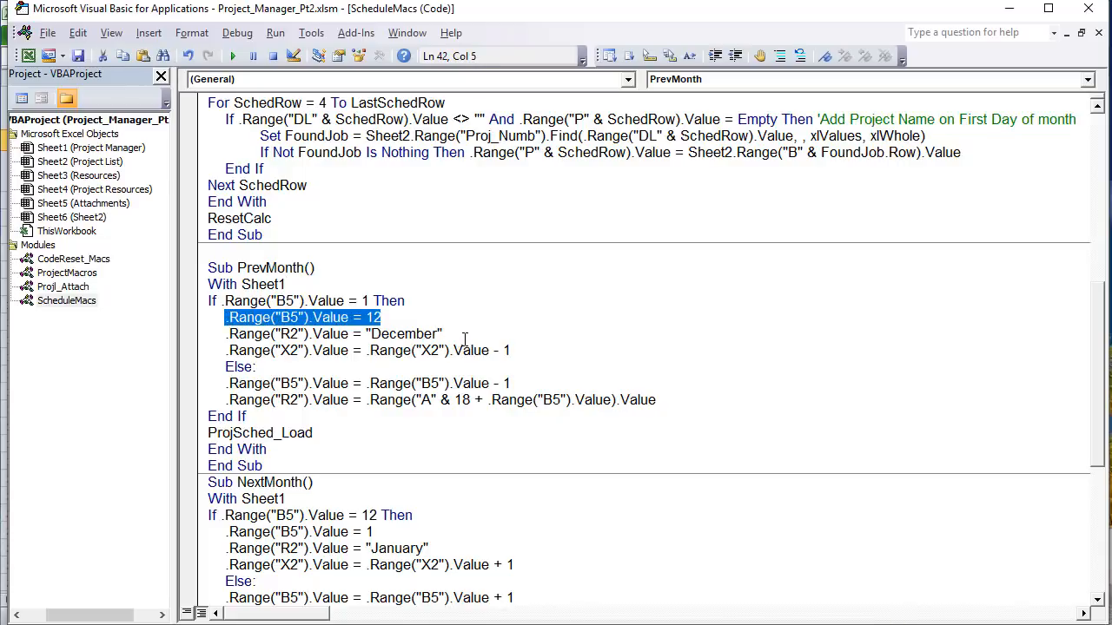
left_click_drag(461, 333, 224, 333)
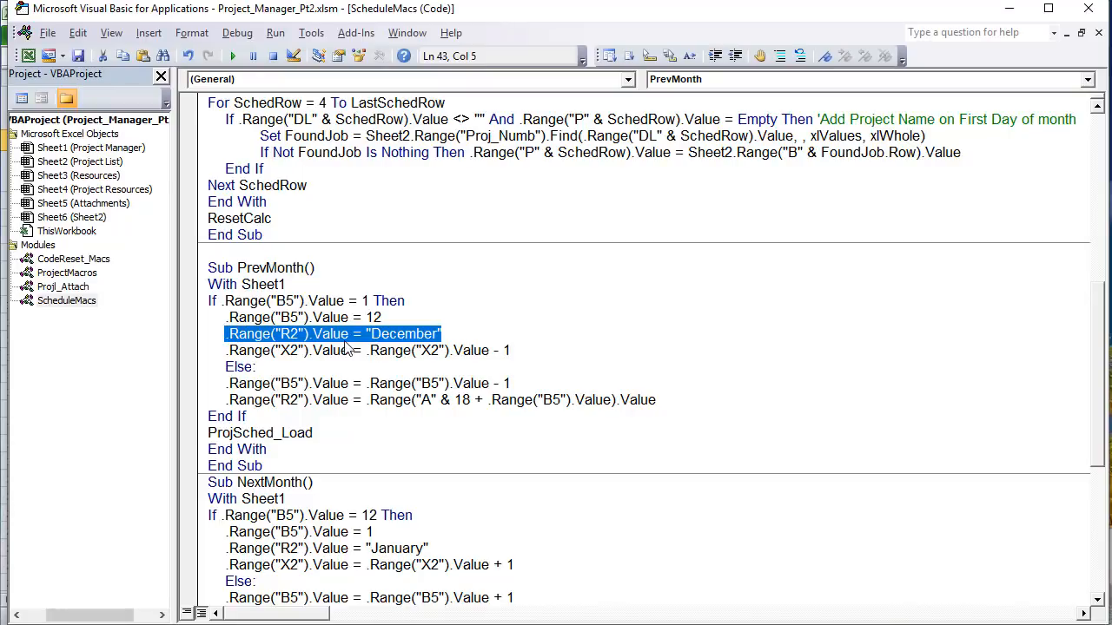
left_click_drag(350, 350, 227, 350)
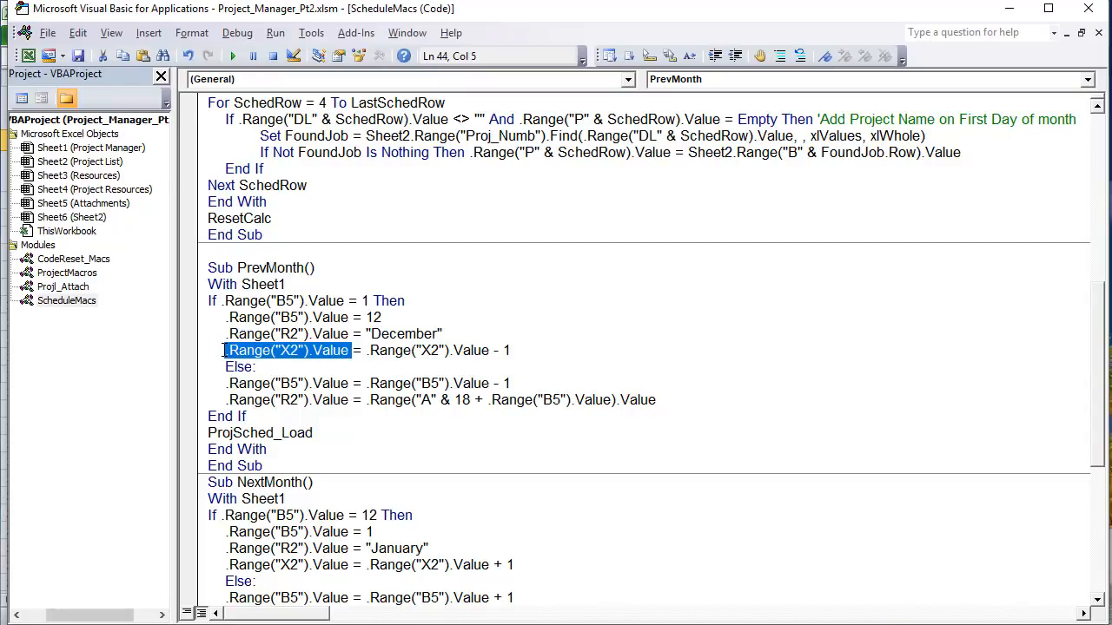
left_click_drag(519, 350, 207, 317)
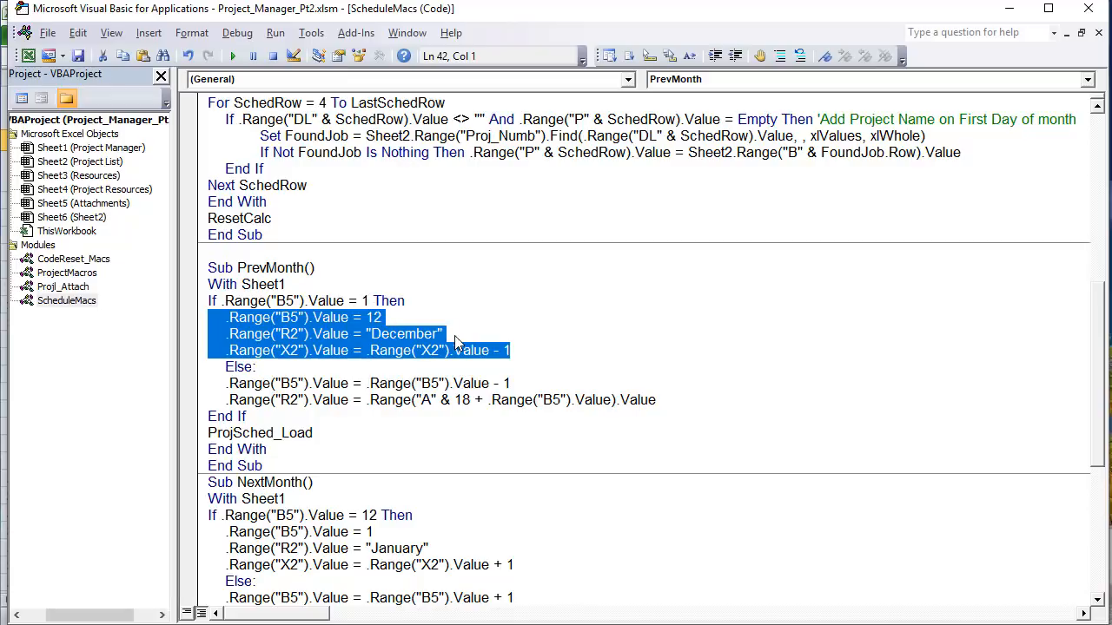
left_click_drag(454, 335, 364, 333)
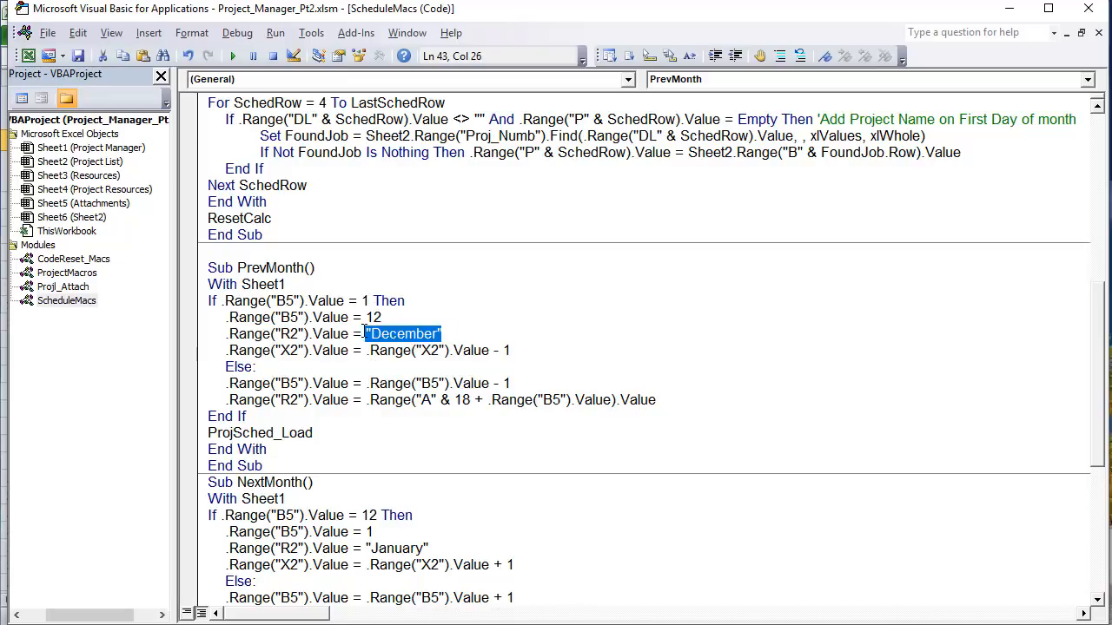
left_click_drag(510, 353, 235, 358)
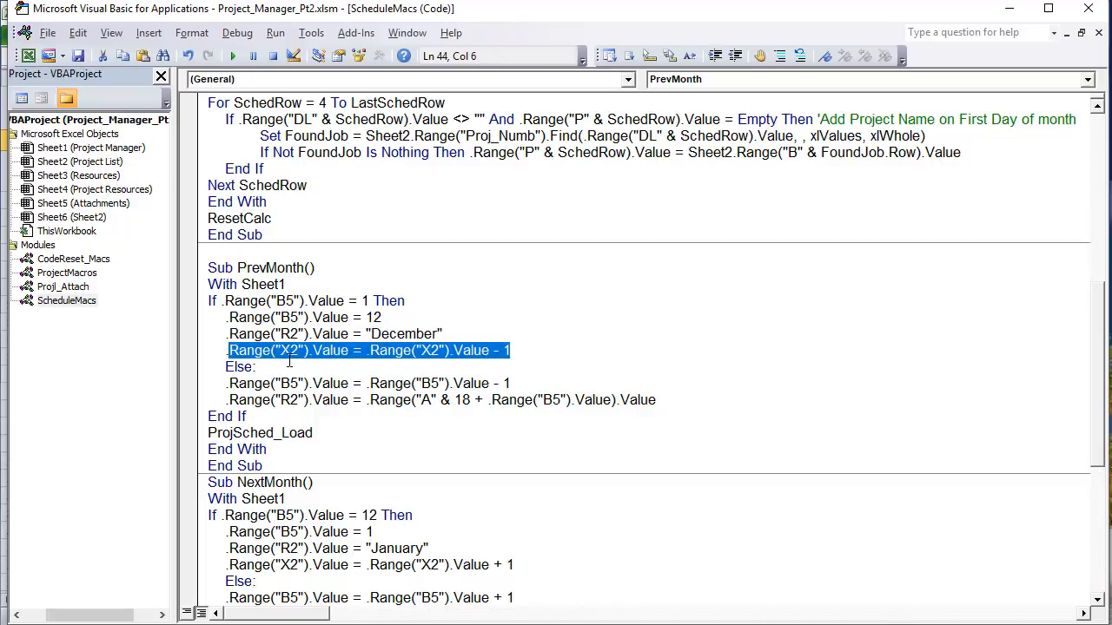
left_click_drag(374, 298, 356, 301)
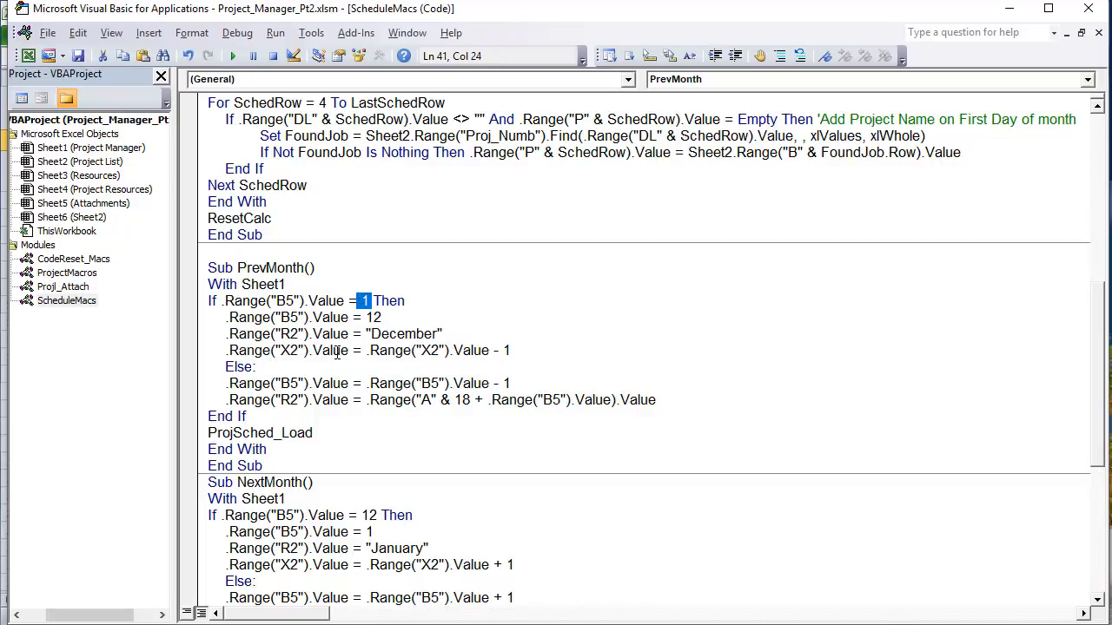
left_click(324, 365)
Step: Explain B5 minus one and R2's month lookup from column A at row 18 plus B5
left_click_drag(347, 383, 227, 383)
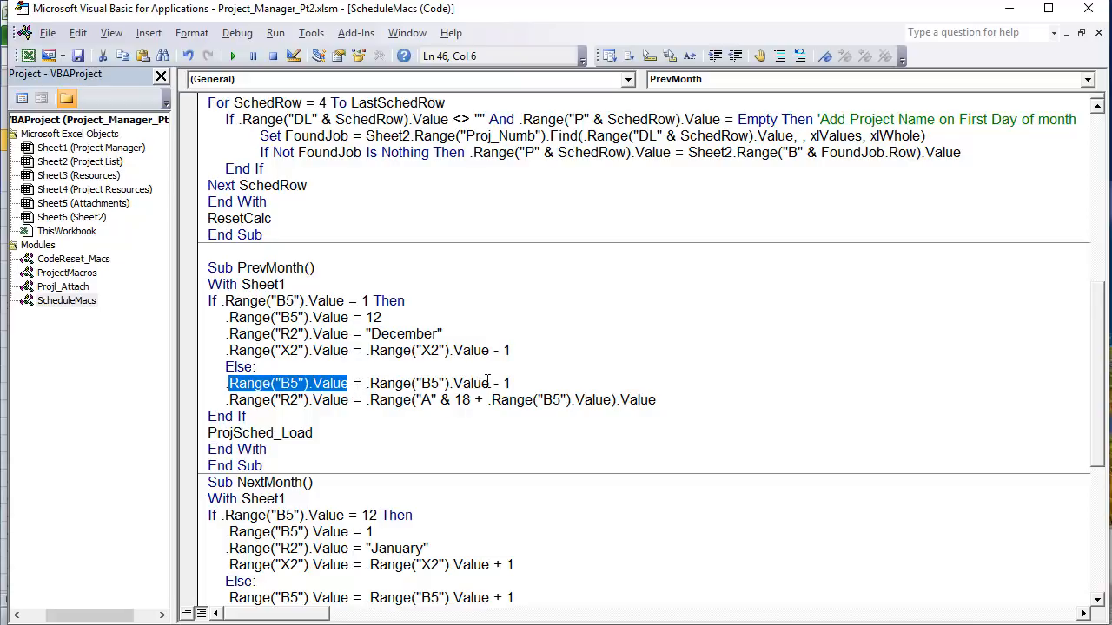
left_click_drag(491, 383, 370, 383)
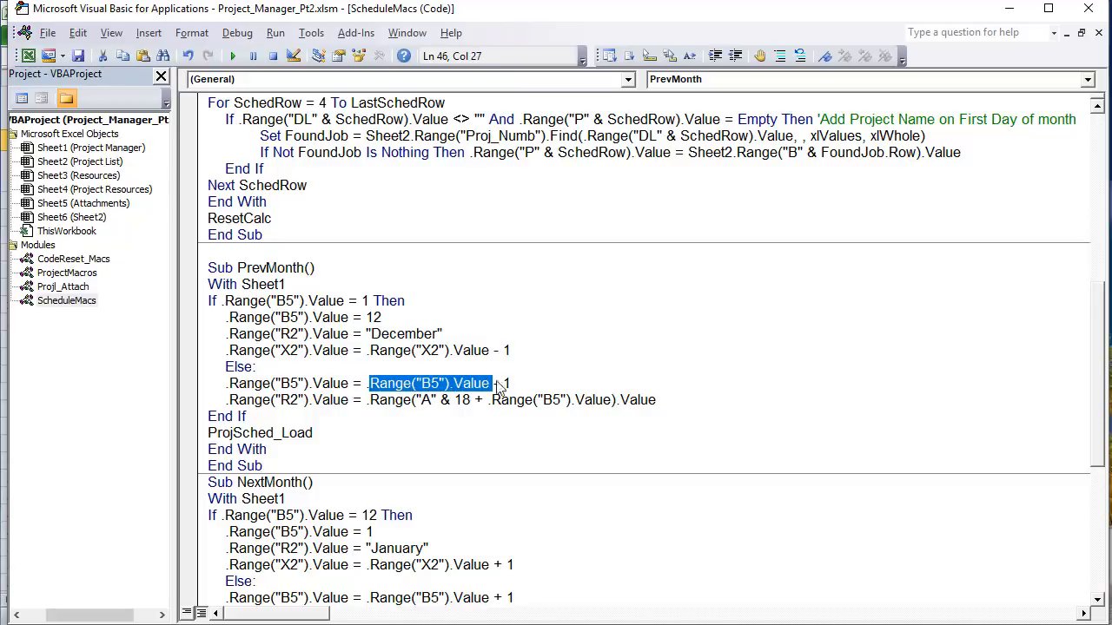
left_click_drag(513, 383, 228, 399)
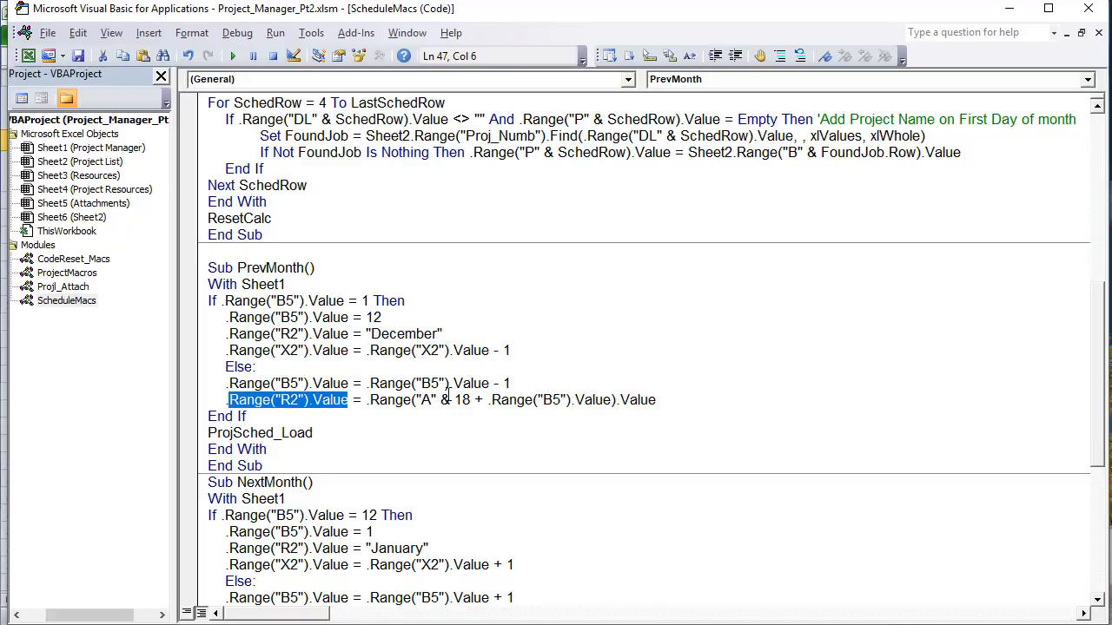
left_click_drag(432, 400, 419, 400)
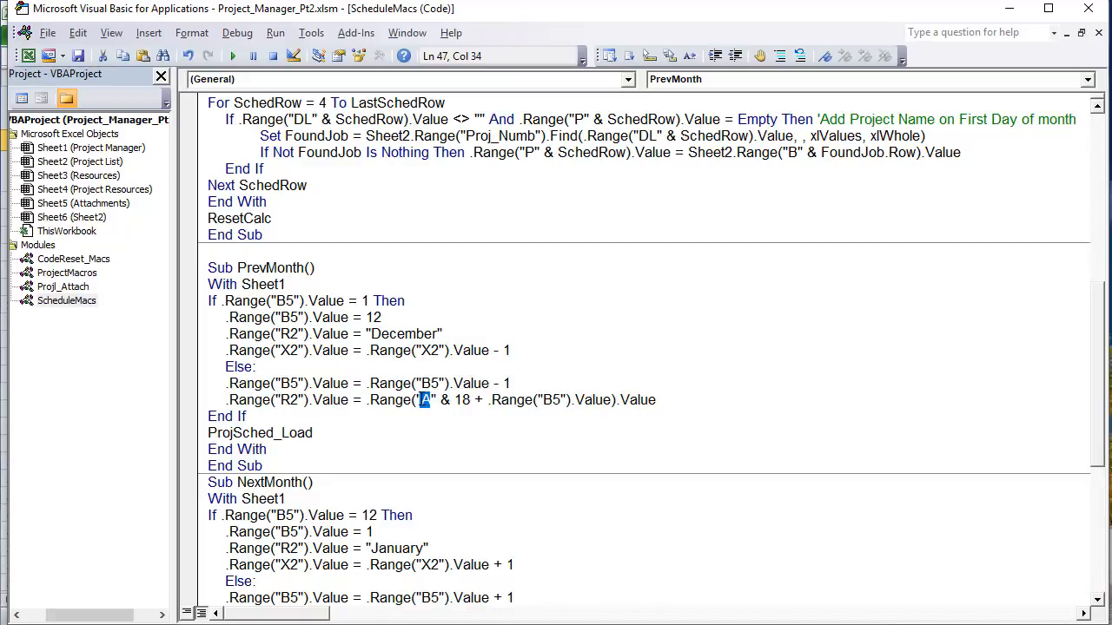
double_click(462, 399)
left_click_drag(656, 400, 490, 399)
left_click(580, 400)
left_click_drag(614, 399, 488, 399)
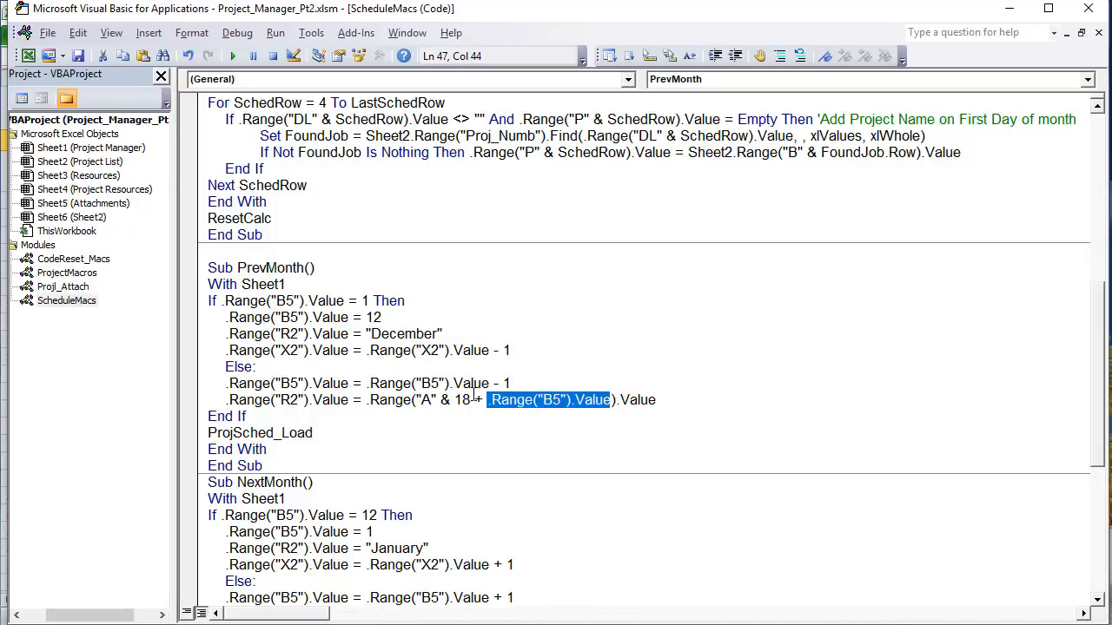
key("alt+Tab")
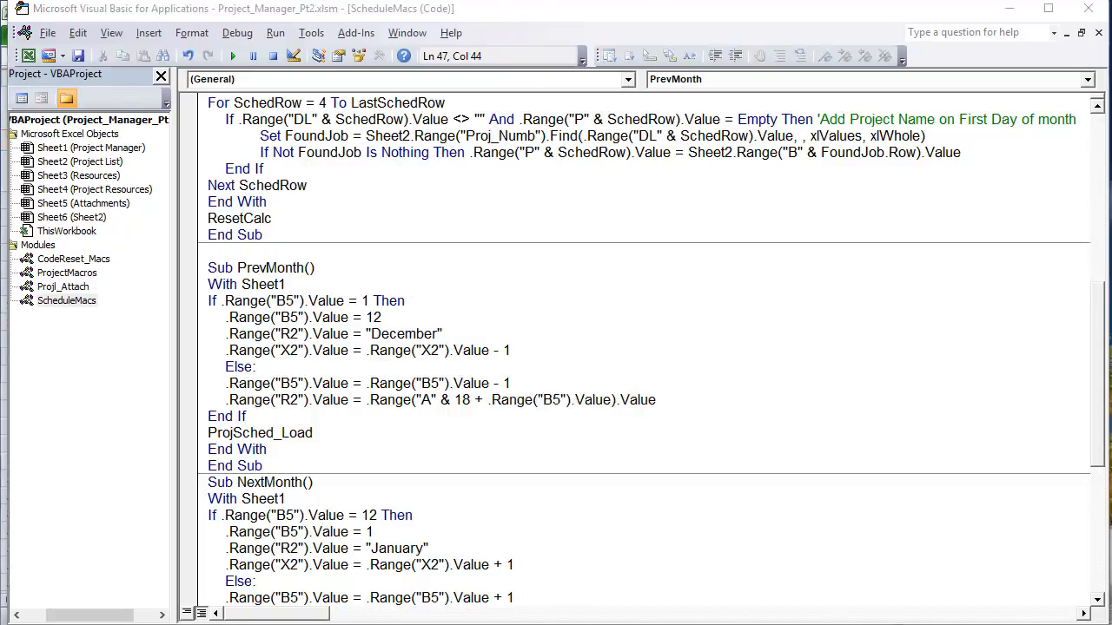
left_click(58, 499)
scroll(56, 495, "down", 1)
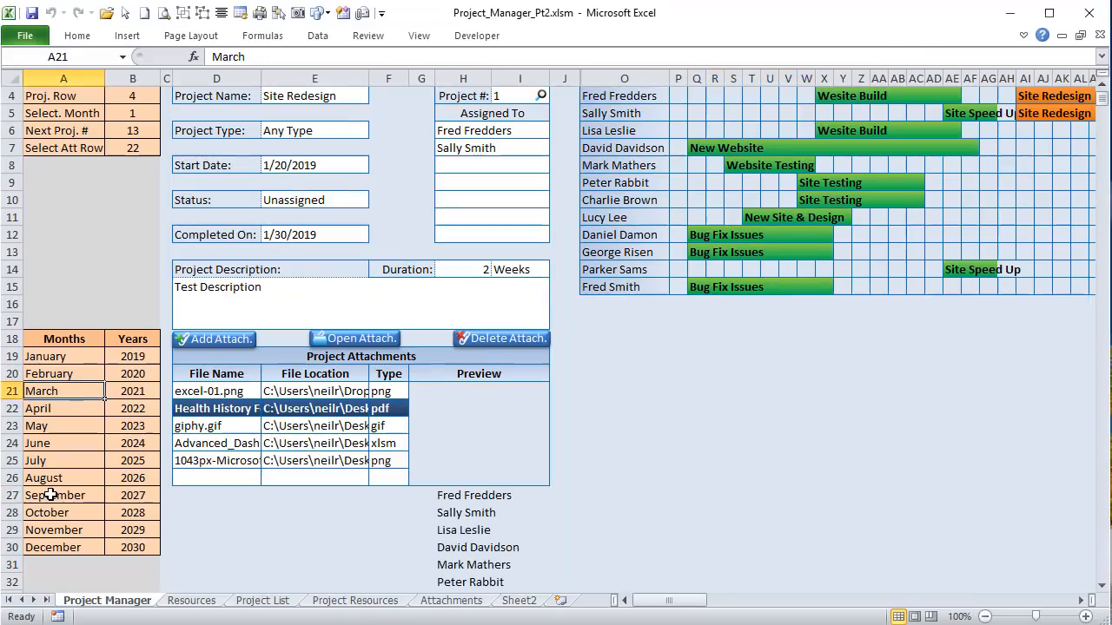
left_click(60, 424)
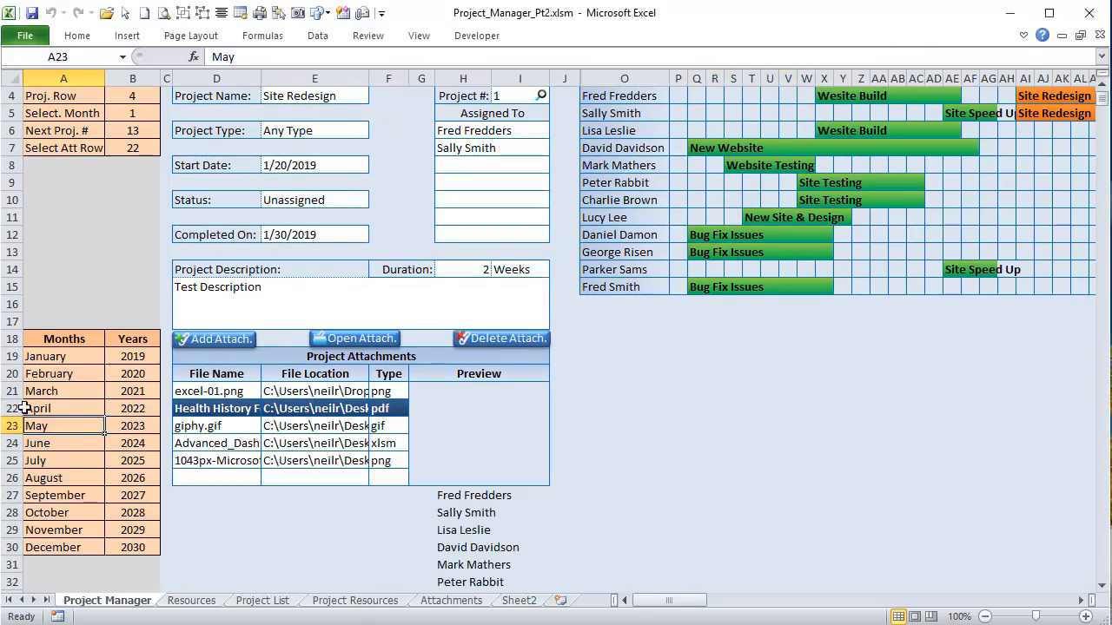
left_click(44, 340)
left_click(39, 407)
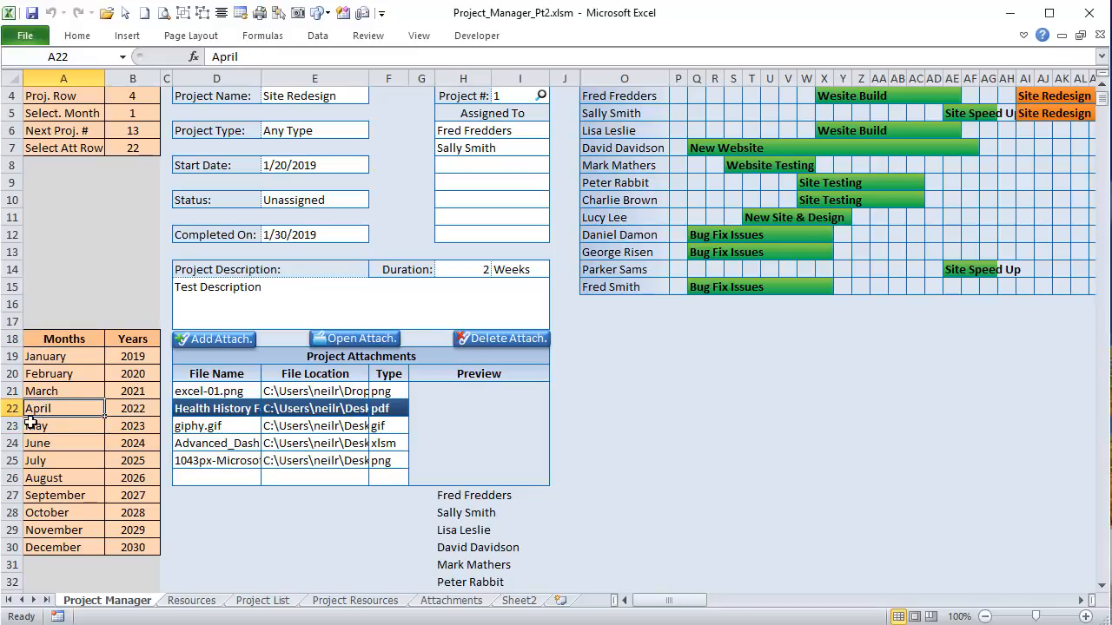
left_click(44, 393)
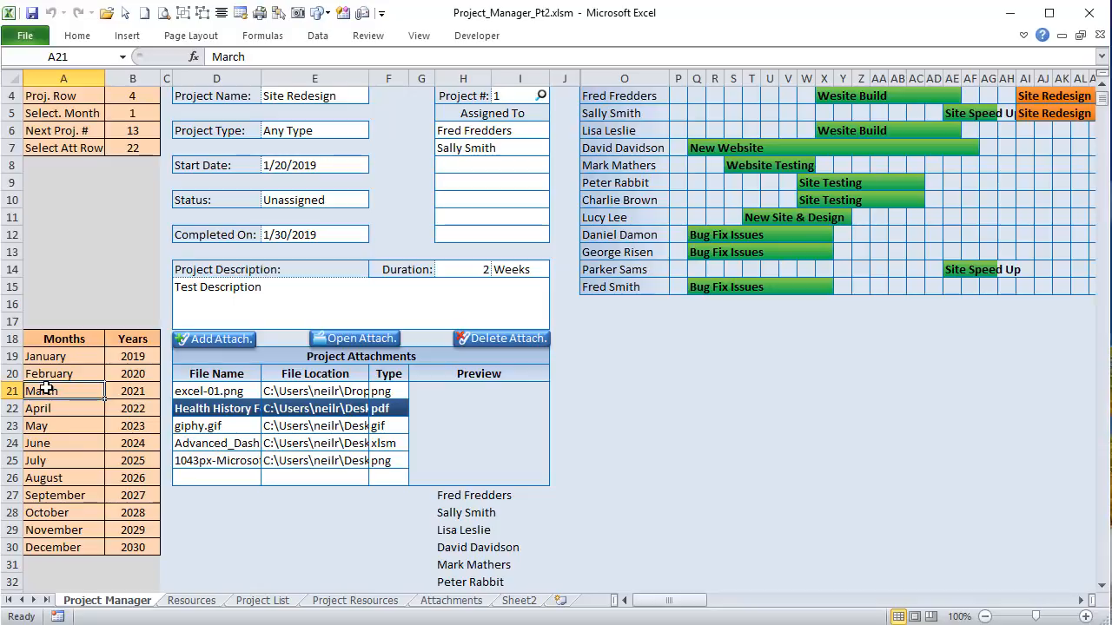
left_click(48, 376)
left_click(50, 356)
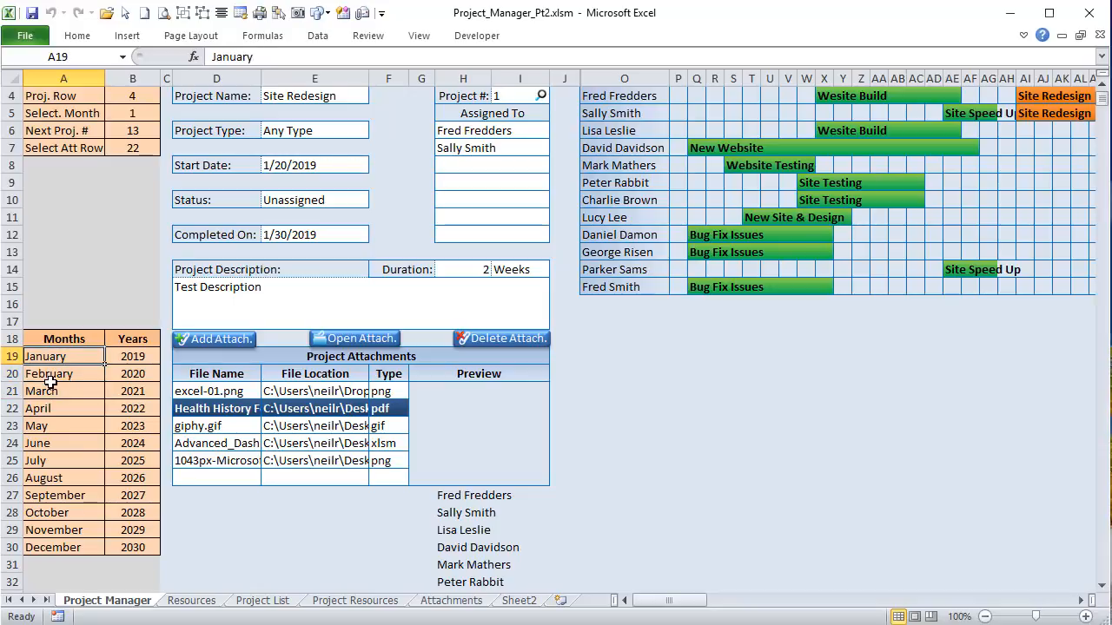
left_click(47, 391)
left_click(43, 422)
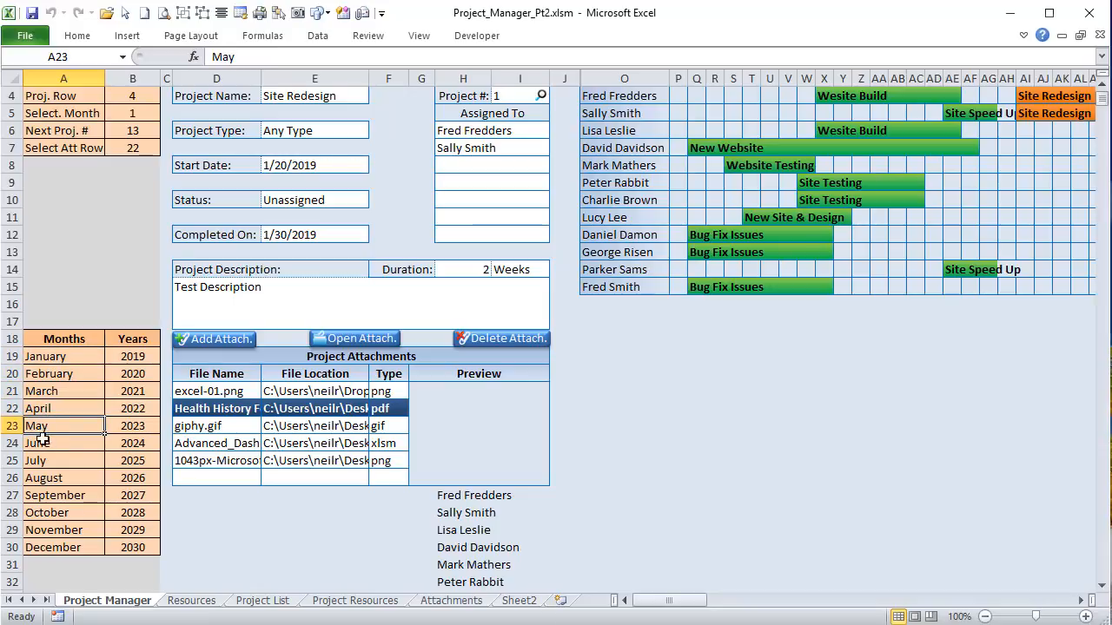
left_click(44, 443)
left_click(43, 461)
left_click(45, 425)
left_click(49, 388)
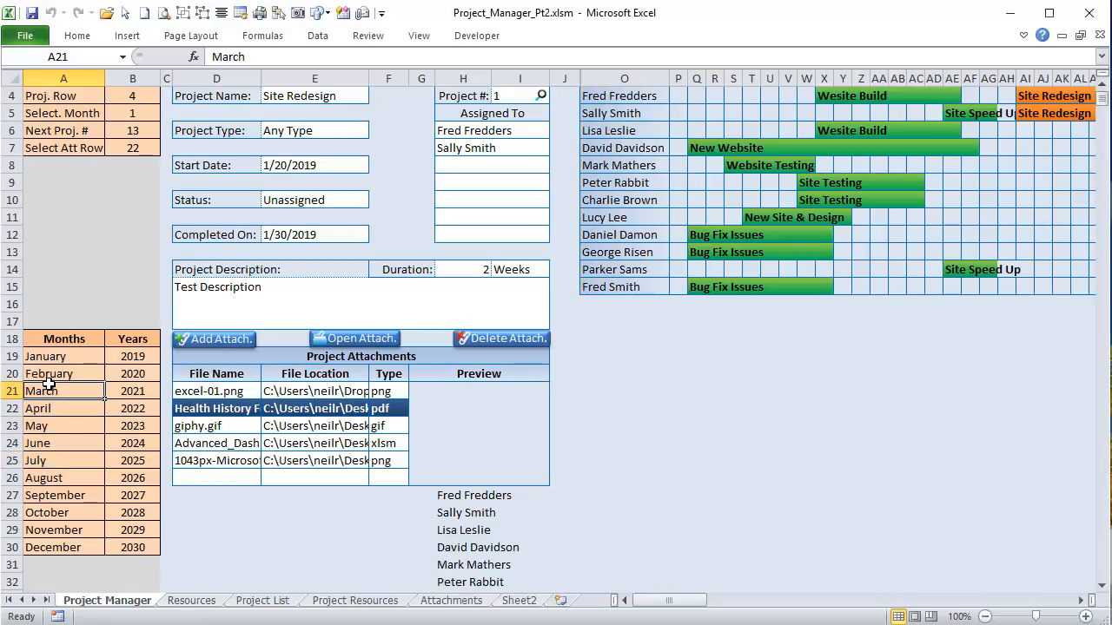
scroll(87, 493, "up", 1)
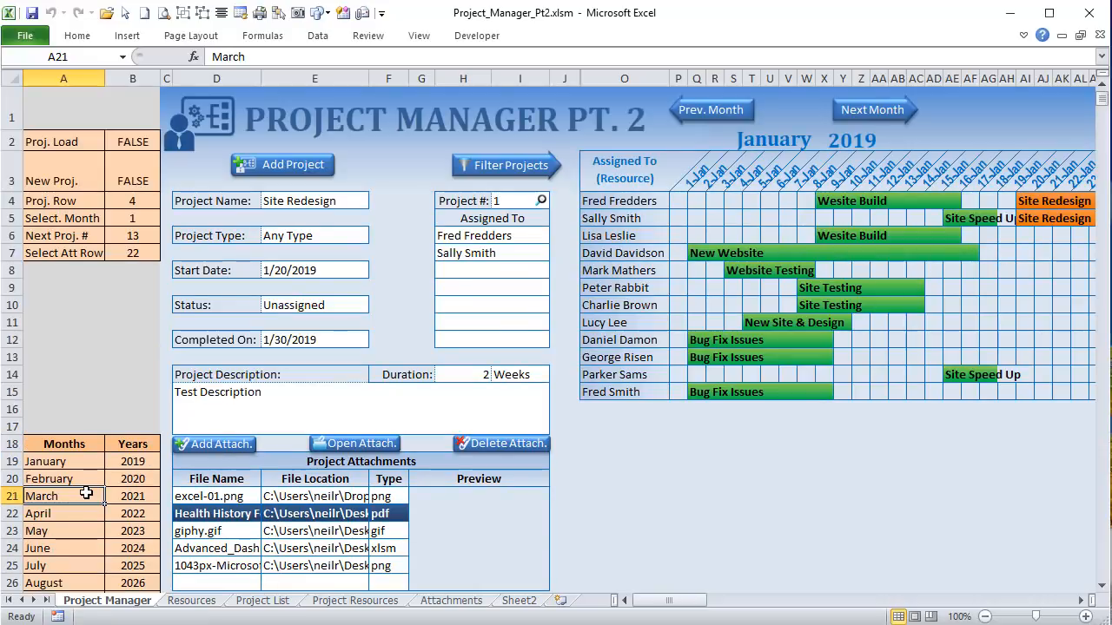
left_click(786, 144)
key("alt+F11")
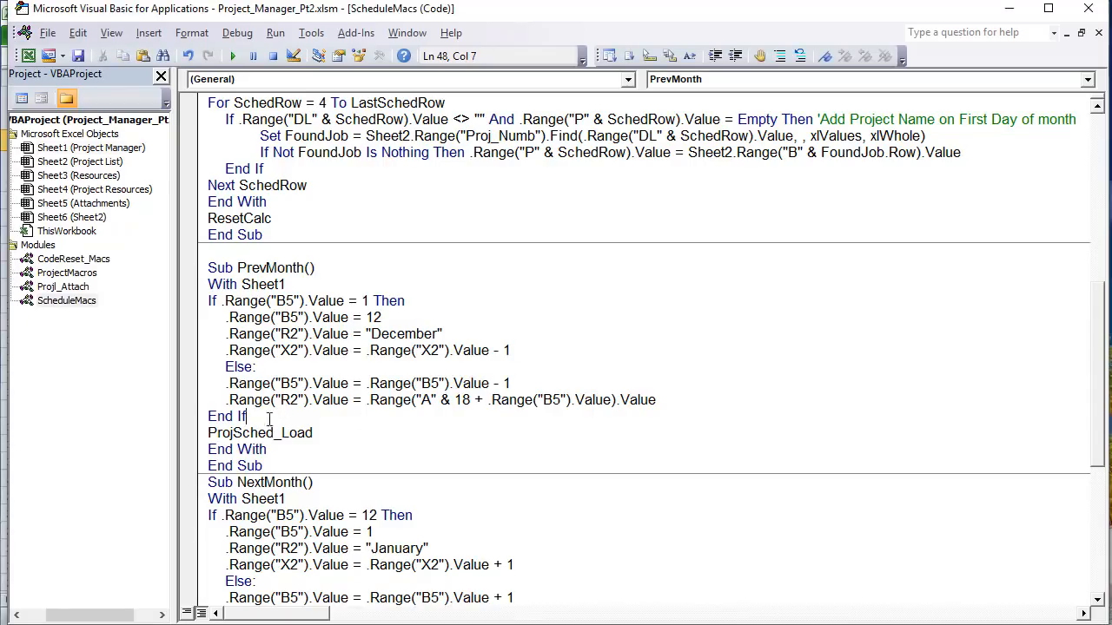
left_click_drag(247, 417, 177, 292)
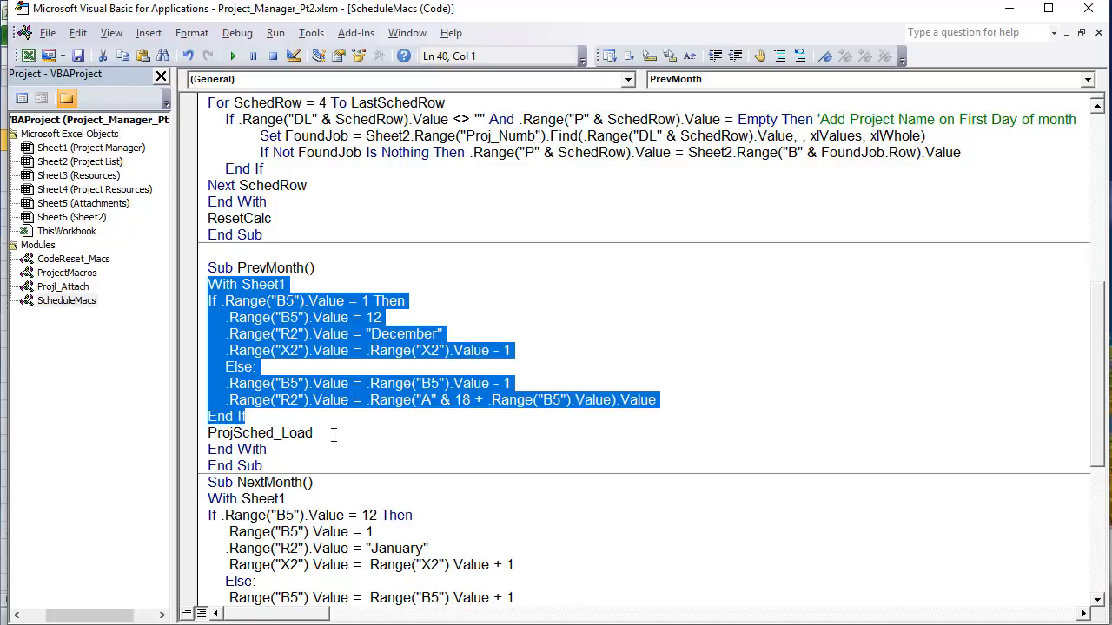
left_click_drag(333, 434, 202, 431)
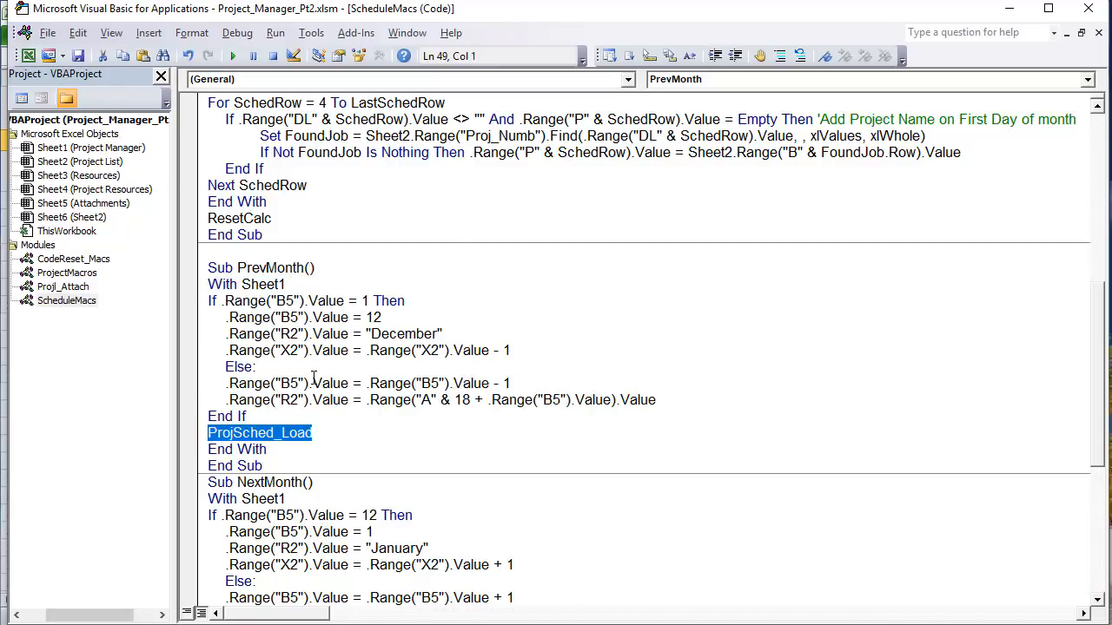
scroll(318, 335, "up", 9)
scroll(330, 365, "down", 10)
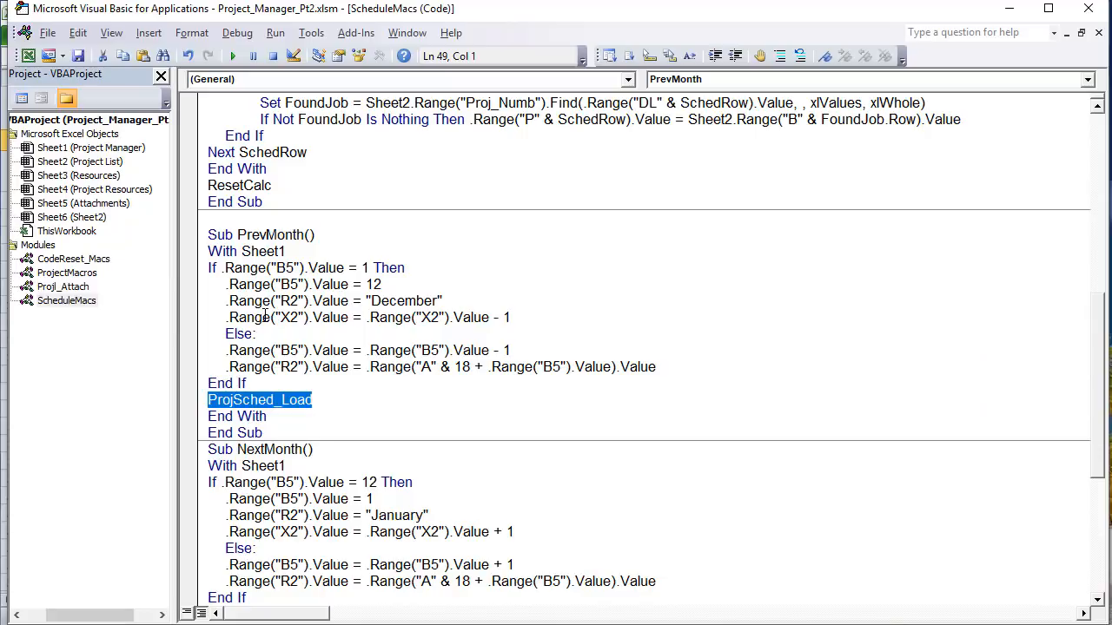
scroll(264, 317, "down", 3)
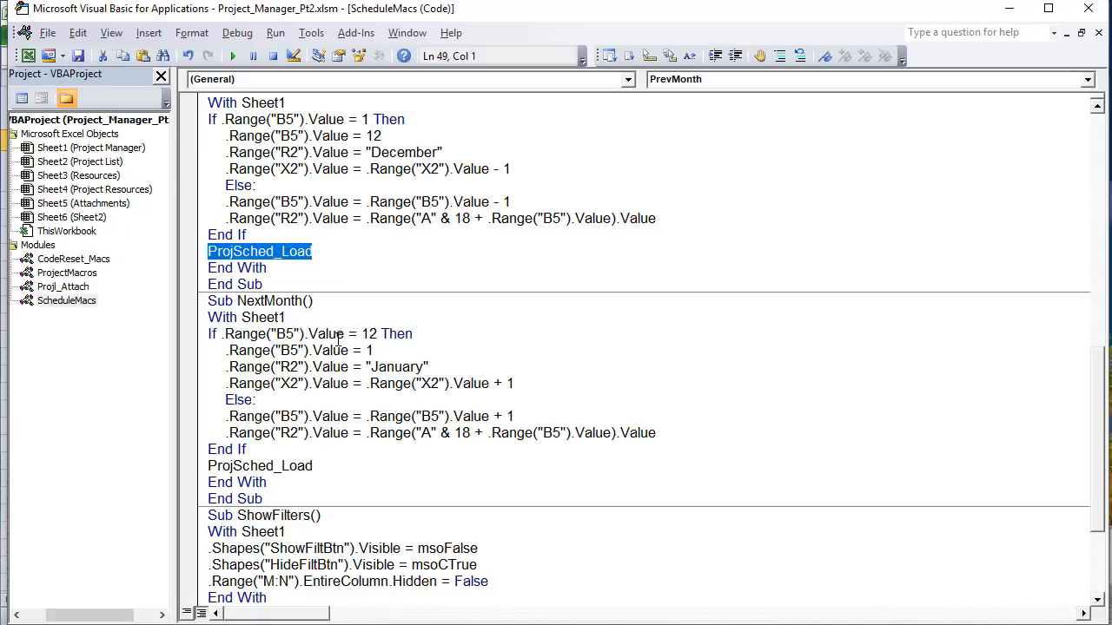
left_click_drag(346, 335, 230, 345)
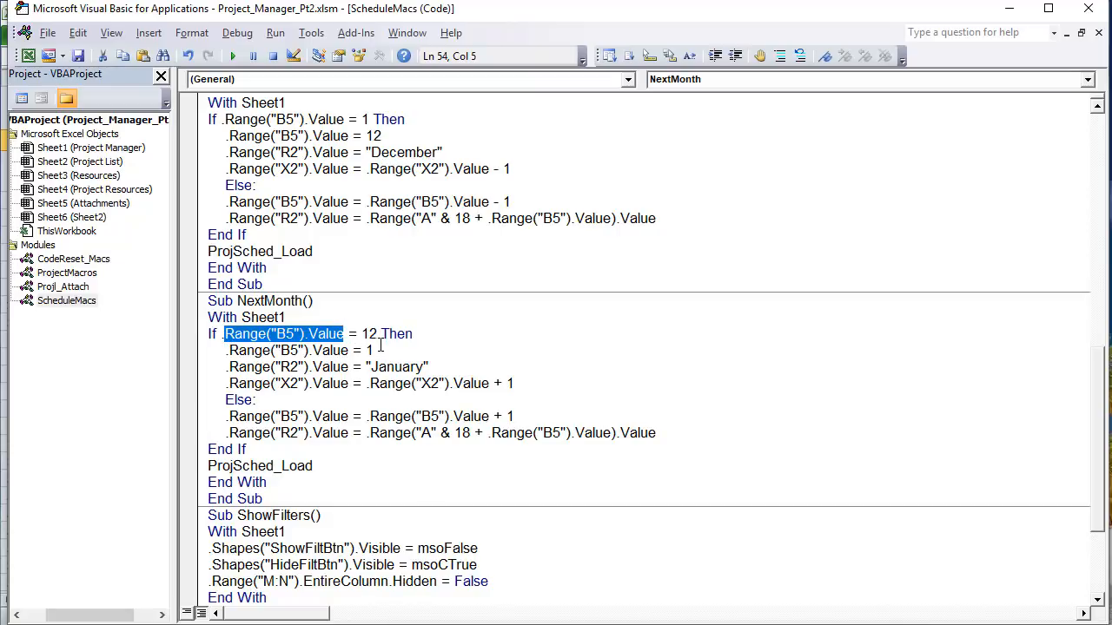
double_click(368, 350)
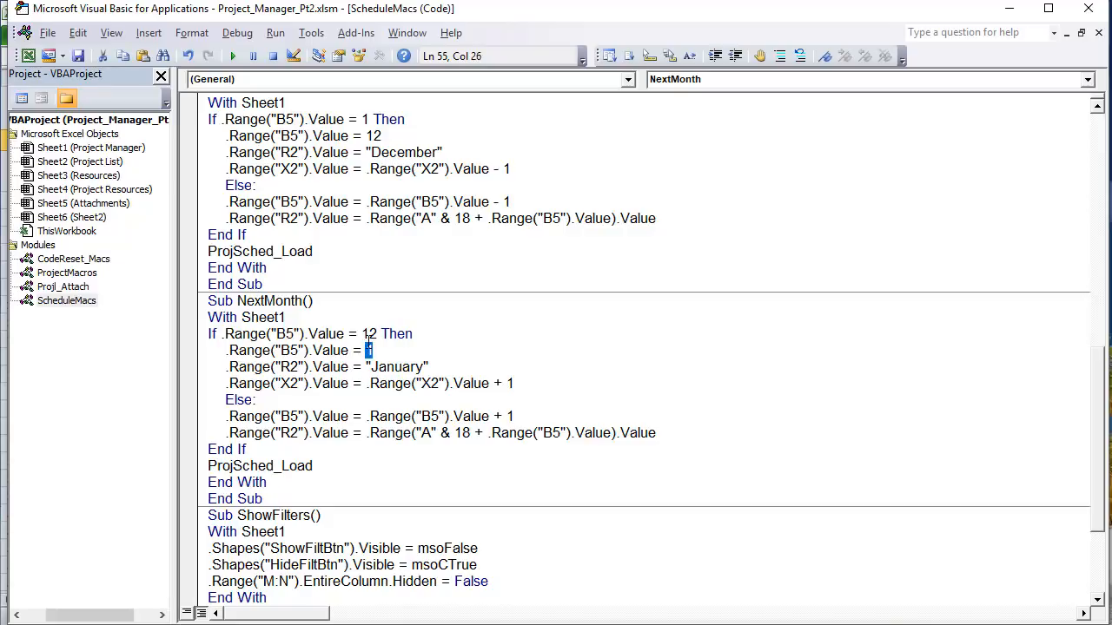
left_click_drag(429, 368, 364, 369)
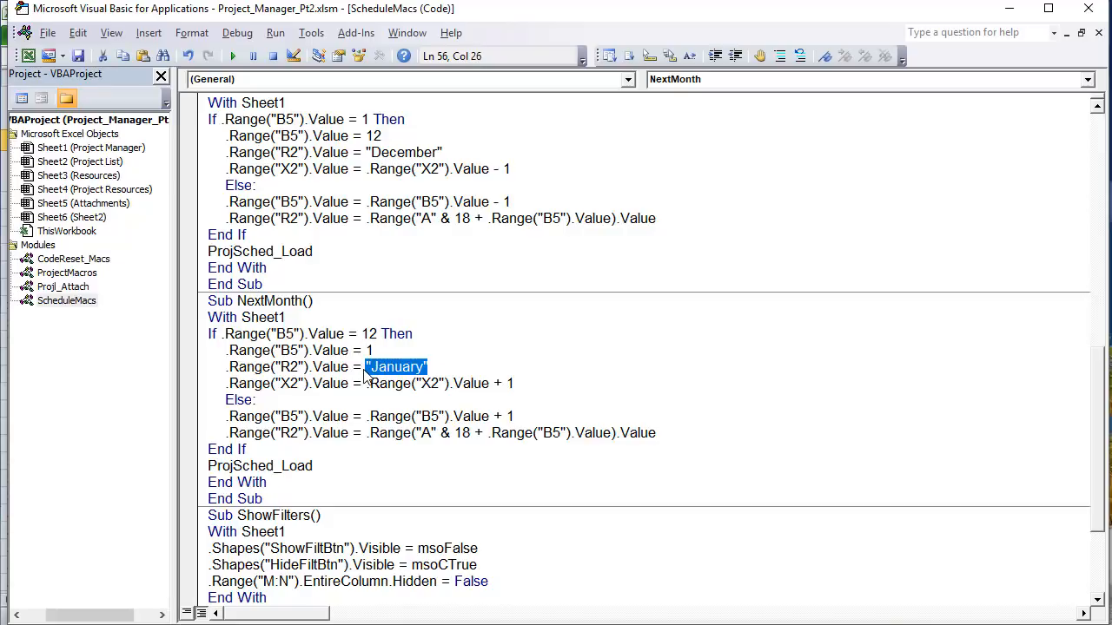
left_click_drag(521, 383, 365, 385)
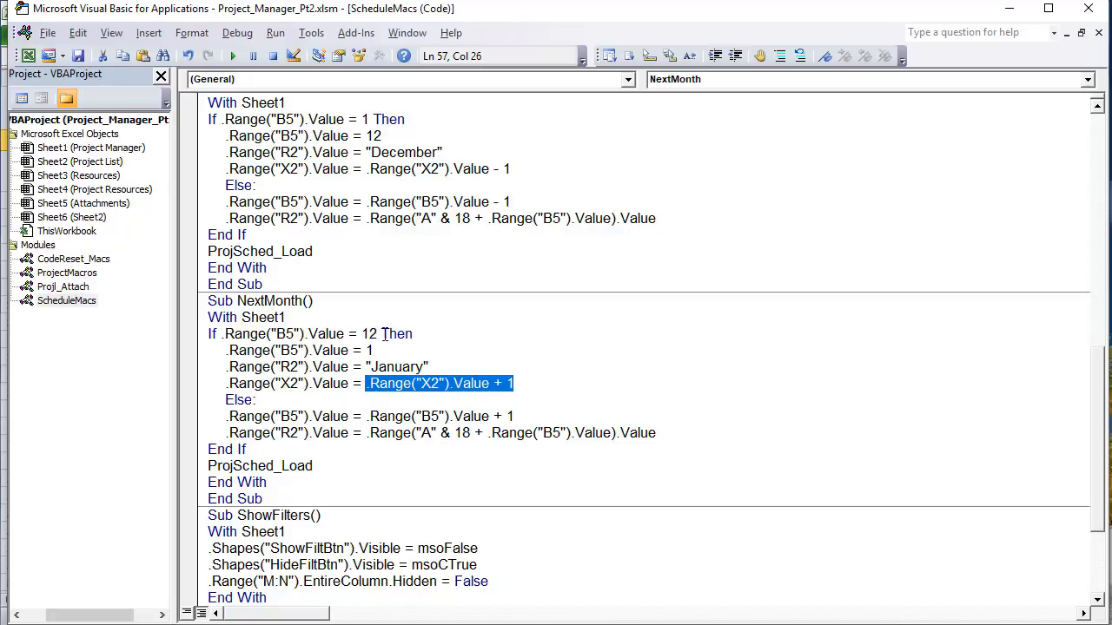
left_click_drag(380, 333, 361, 334)
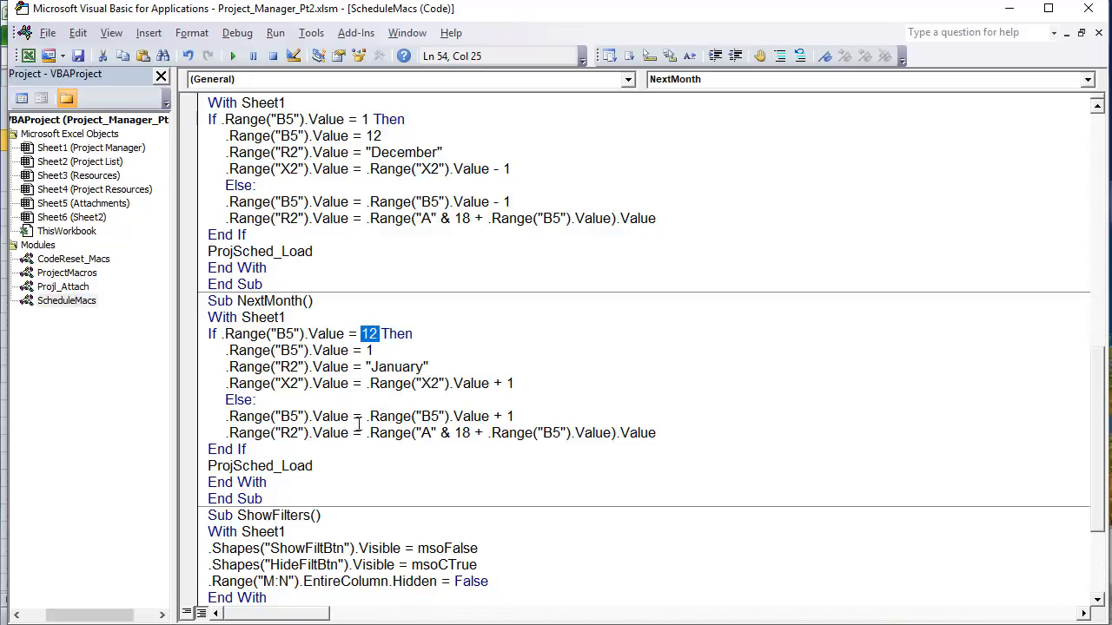
left_click_drag(514, 416, 487, 437)
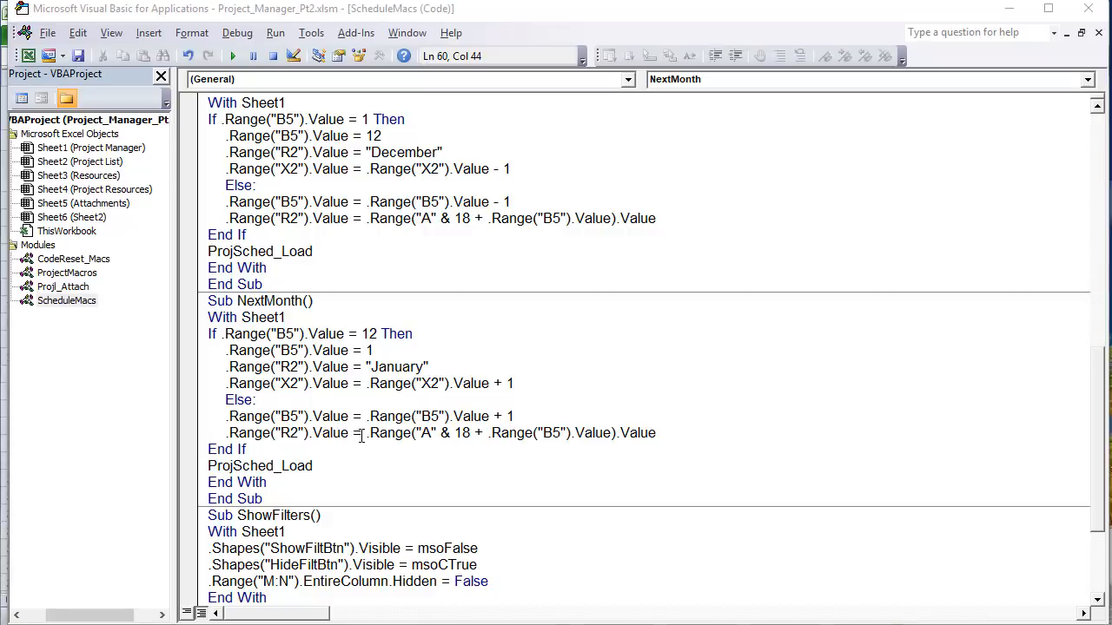
left_click_drag(362, 437, 487, 437)
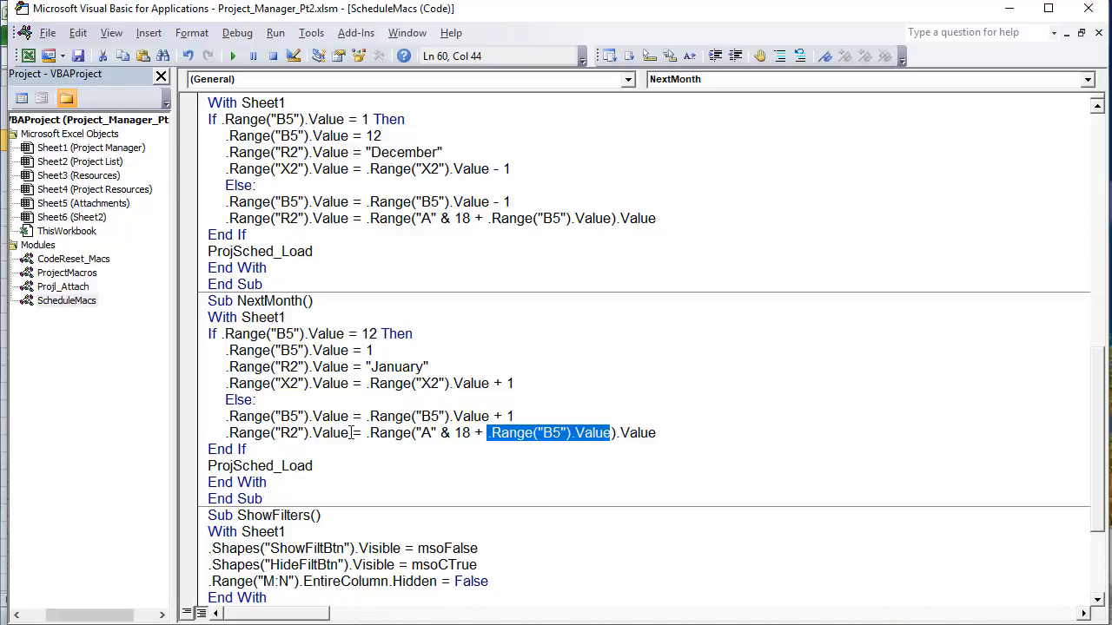
left_click_drag(351, 433, 224, 432)
left_click_drag(313, 467, 208, 467)
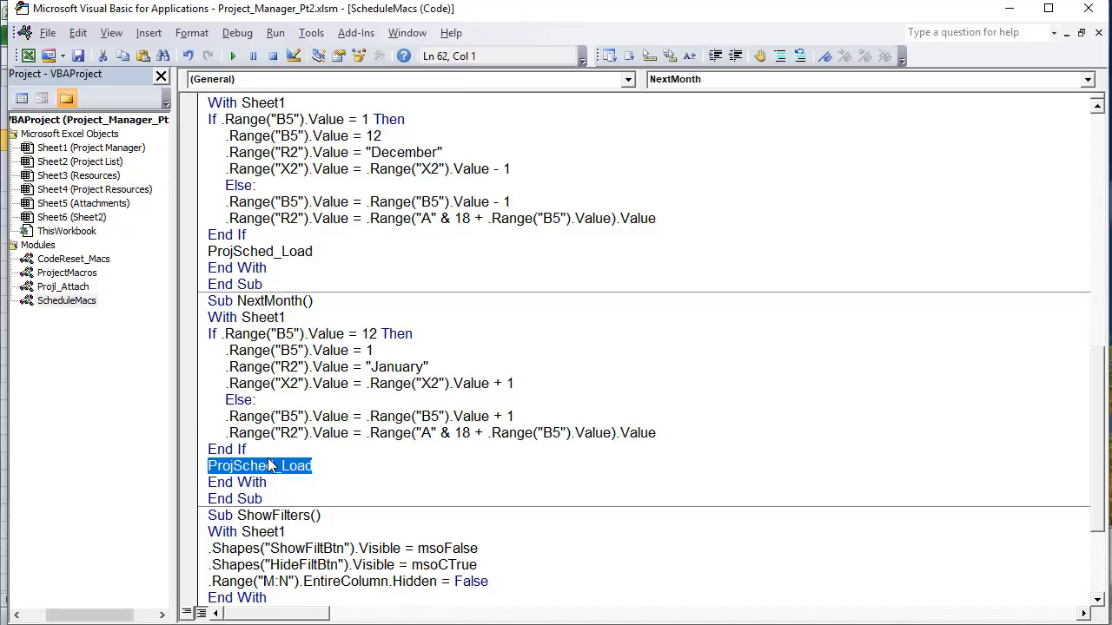
scroll(270, 466, "down", 3)
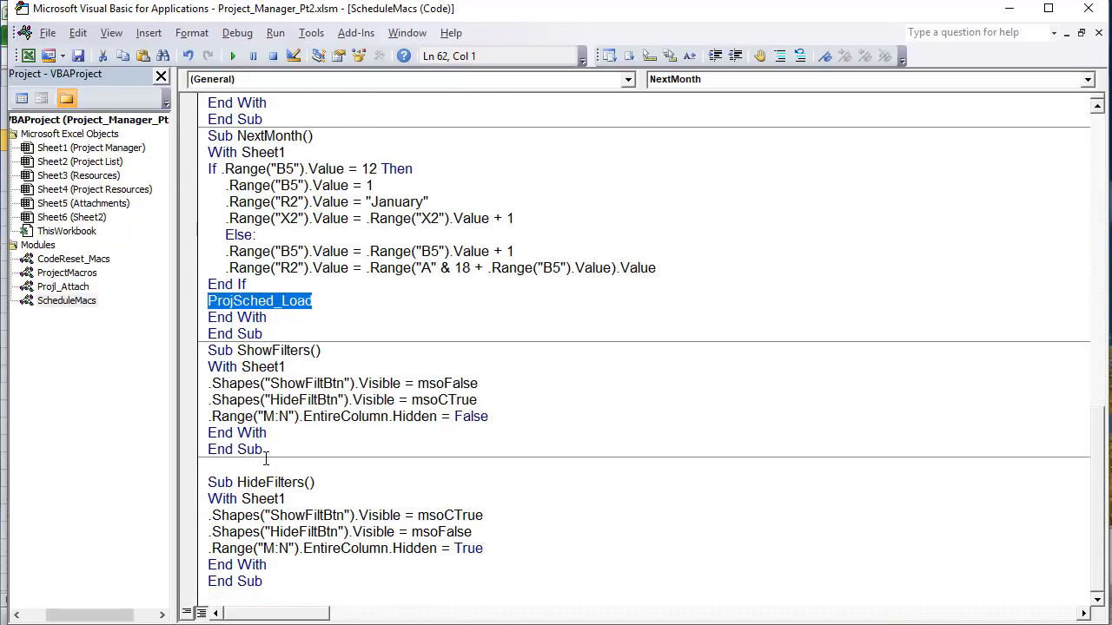
Step: Select and review the ShowFilters and HideFilters macro bodies, then go back to the worksheet
left_click_drag(210, 369, 384, 549)
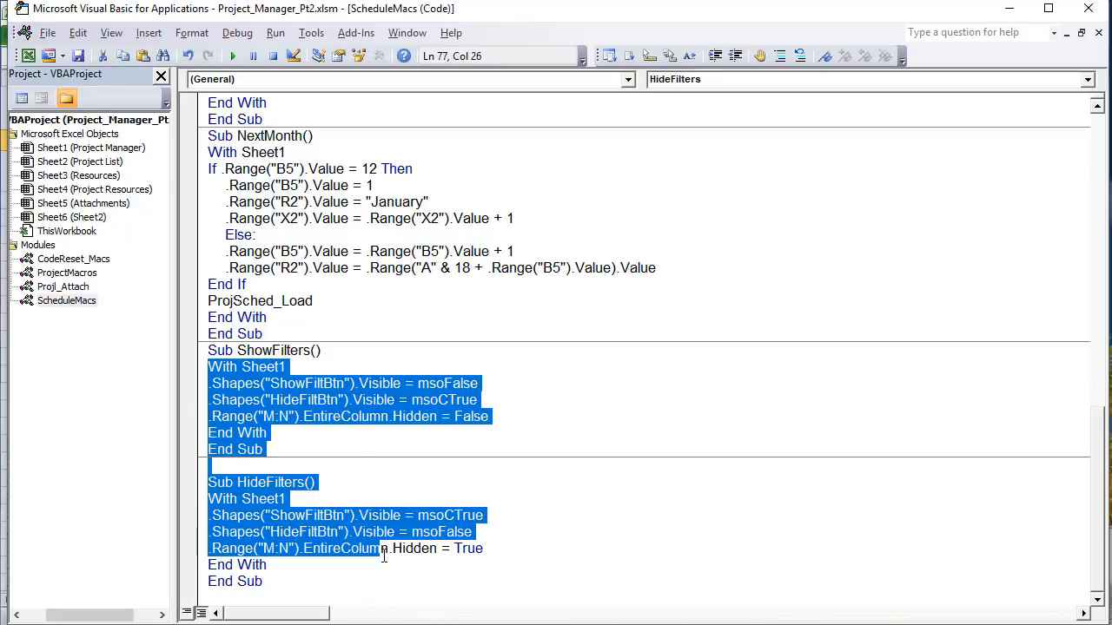
left_click(269, 401)
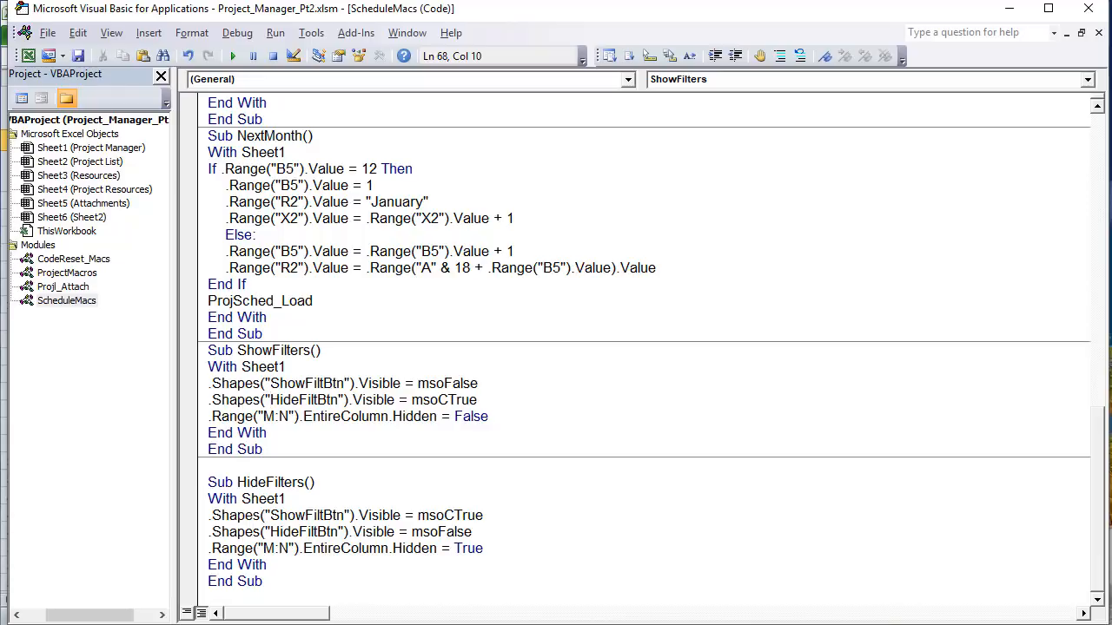
key("alt+F11")
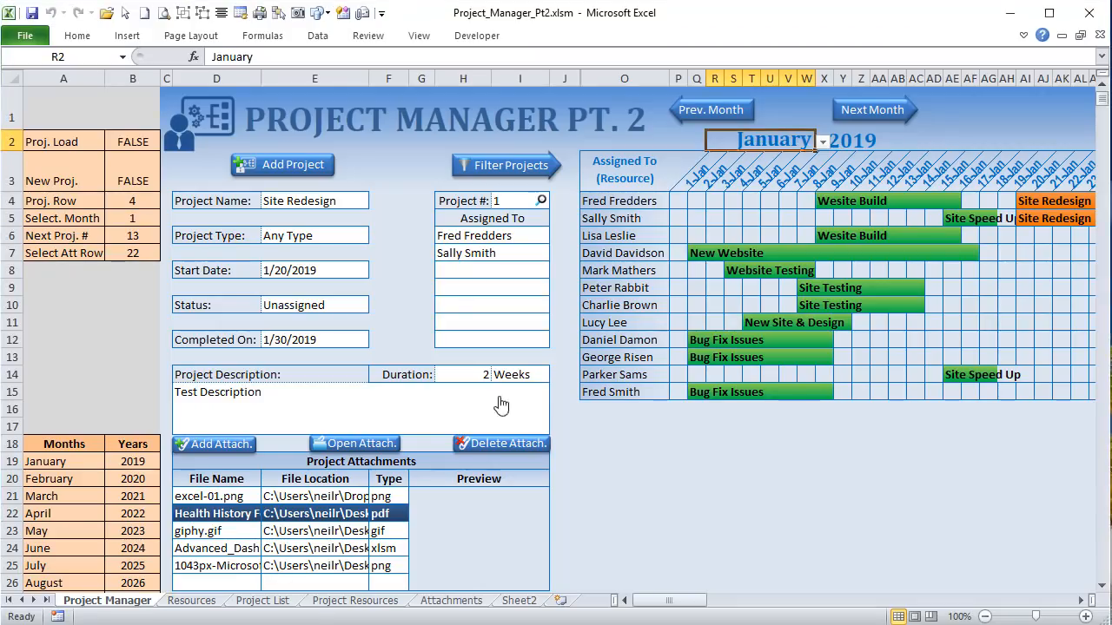
Step: Toggle the Filter Projects By panel on and off and identify the show arrow as ShowFiltBtn
left_click(516, 176)
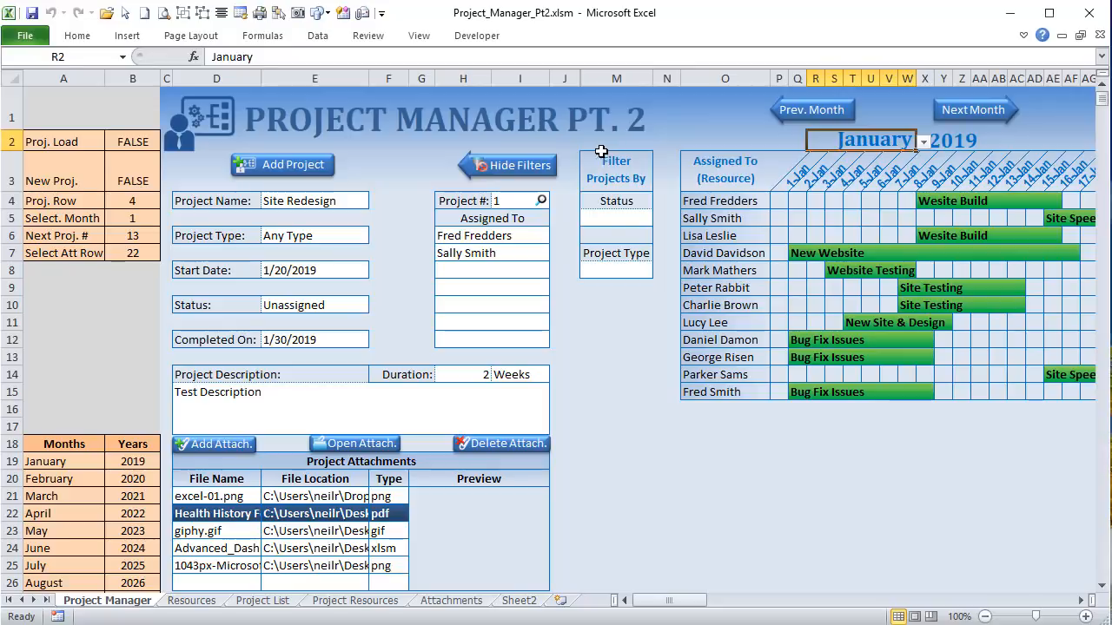
left_click_drag(616, 165, 636, 348)
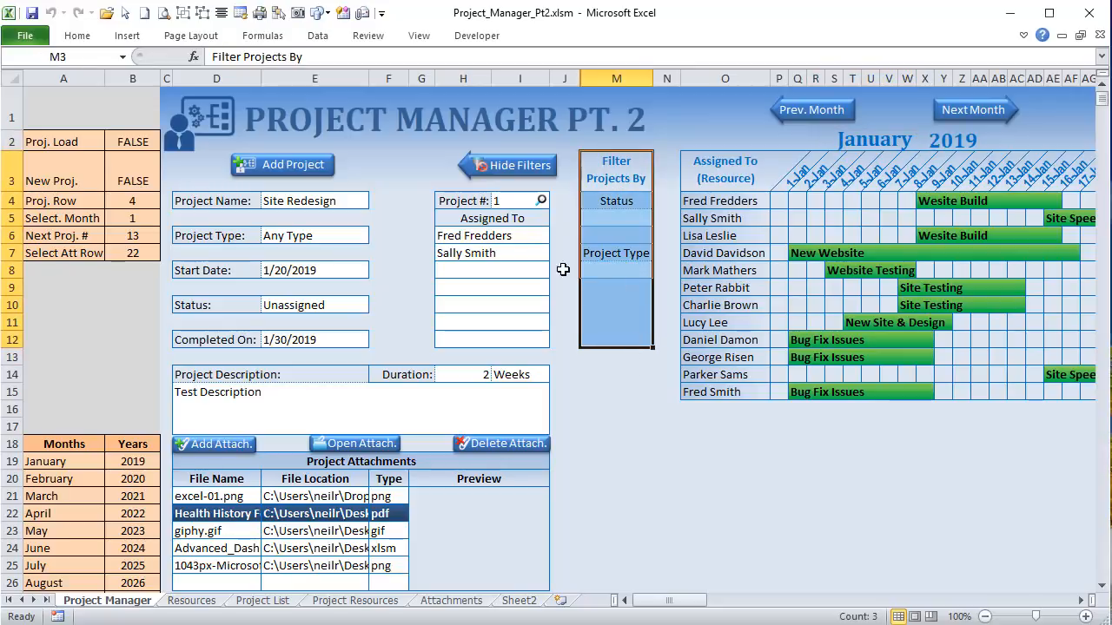
left_click(512, 165)
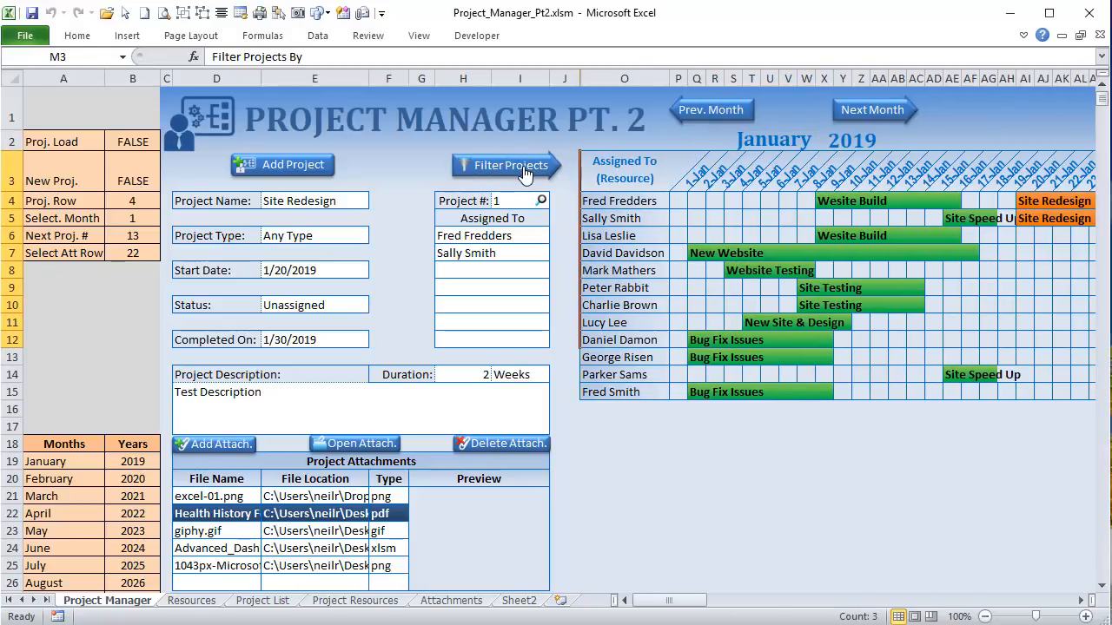
right_click(524, 174)
key("Escape")
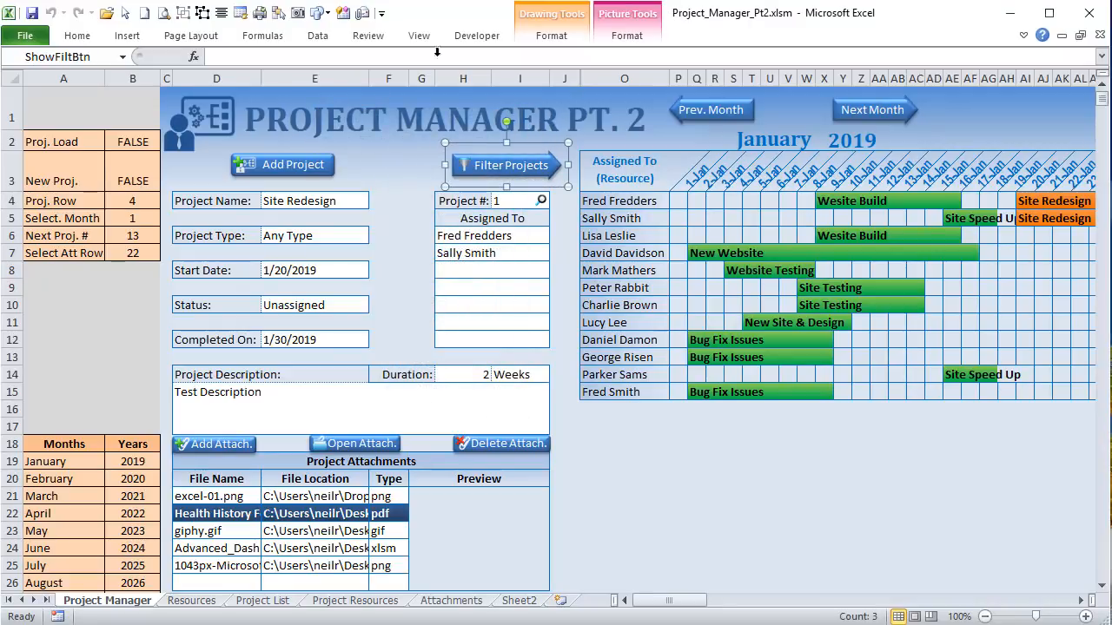
left_click(84, 57)
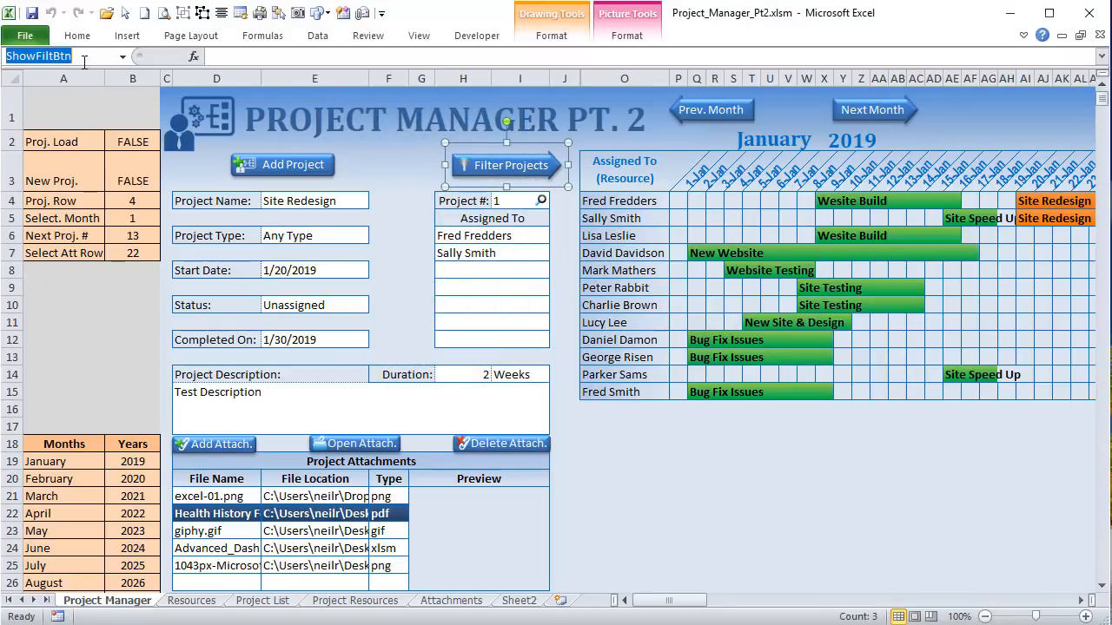
key("Escape")
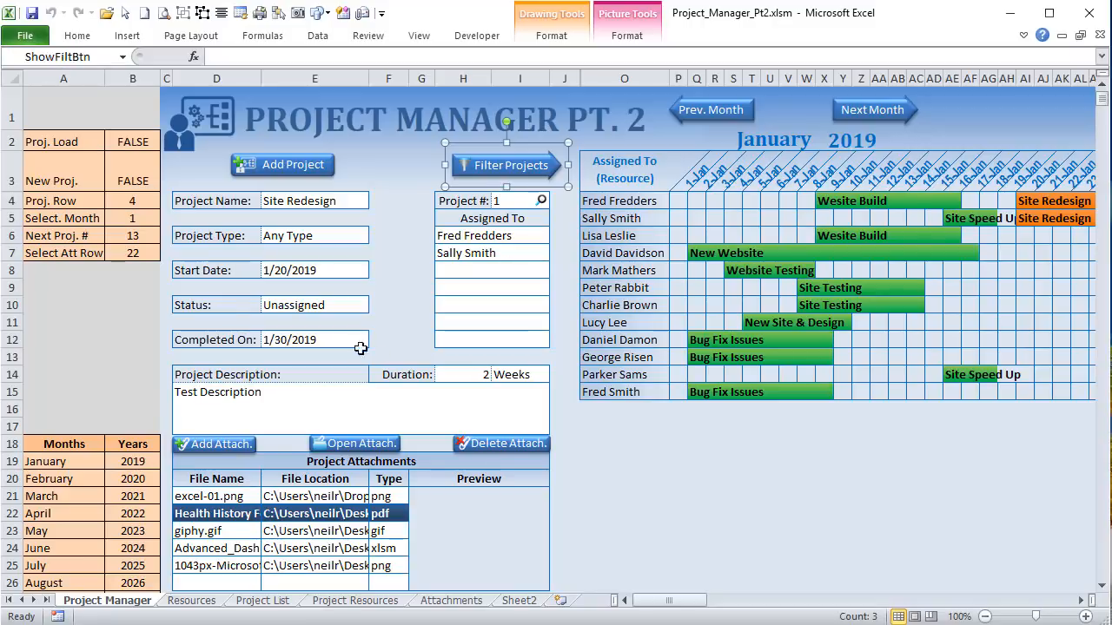
Step: Identify the hide arrow shape as HideFiltBtn and toggle the filter panel a few more times
left_click(521, 165)
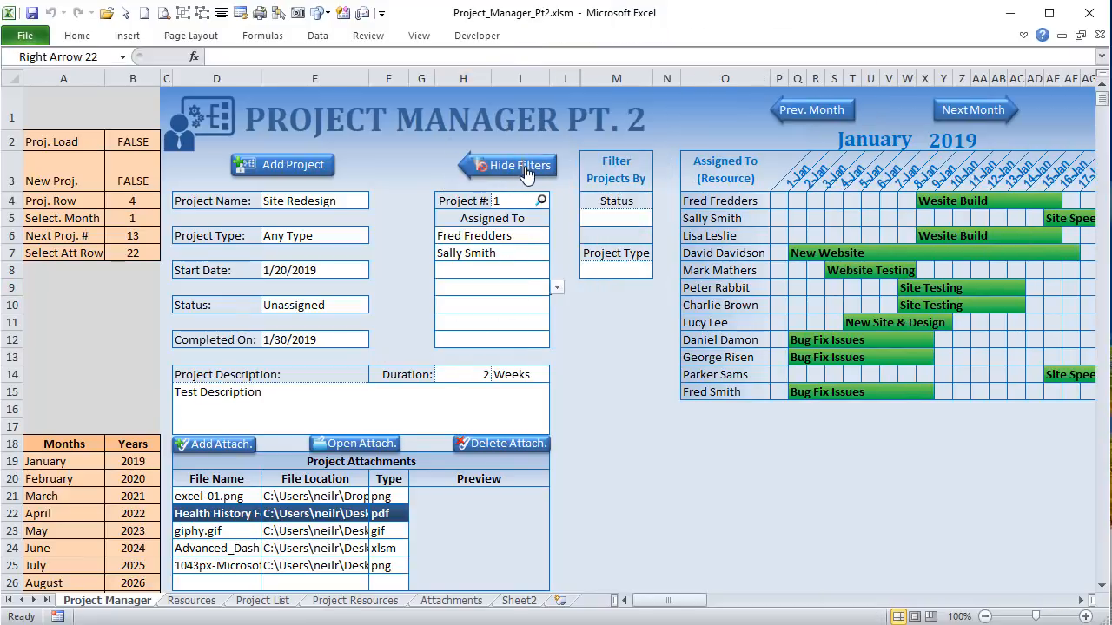
right_click(531, 154)
left_click(538, 143)
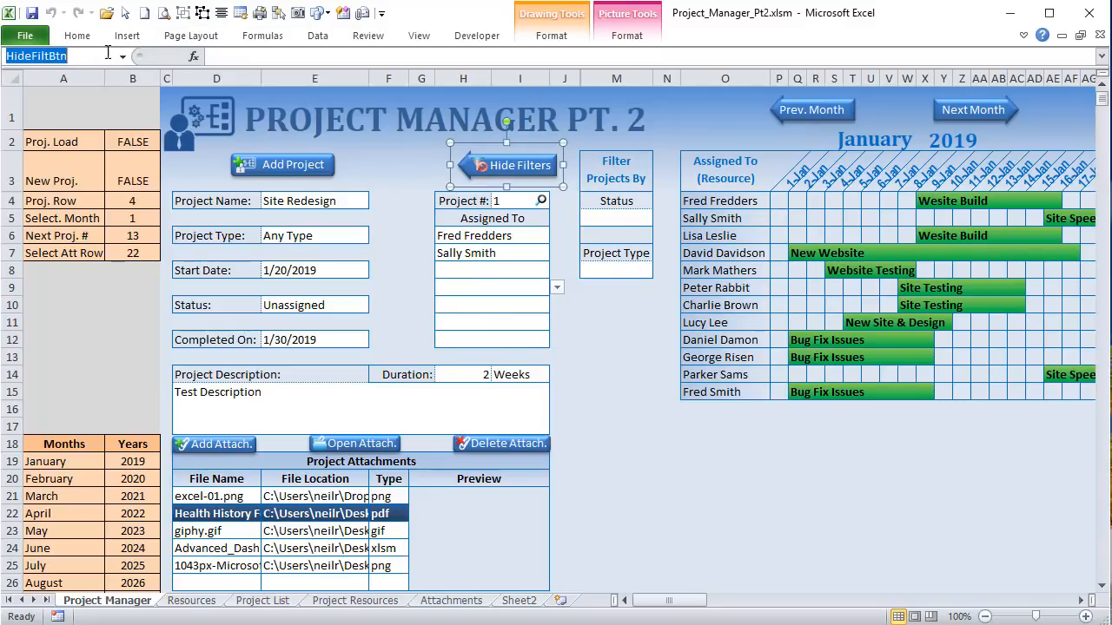
left_click(382, 170)
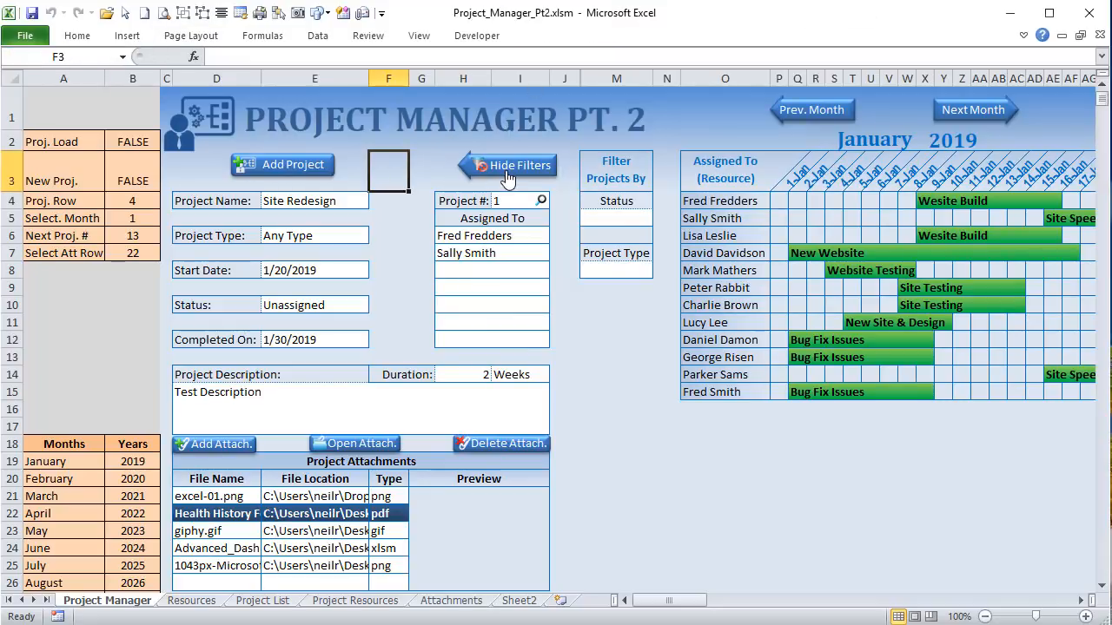
left_click(507, 175)
left_click(508, 165)
left_click(523, 177)
Step: Confirm the show-filters arrow is assigned the ShowFilters macro, cancelling without changes
right_click(534, 164)
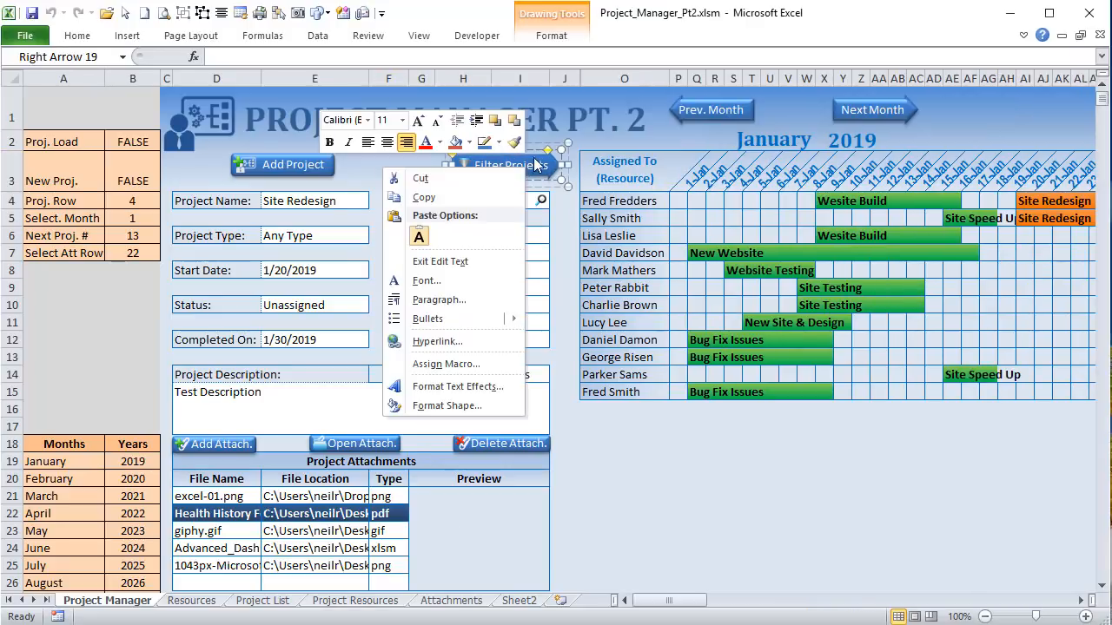
left_click(535, 164)
right_click(540, 164)
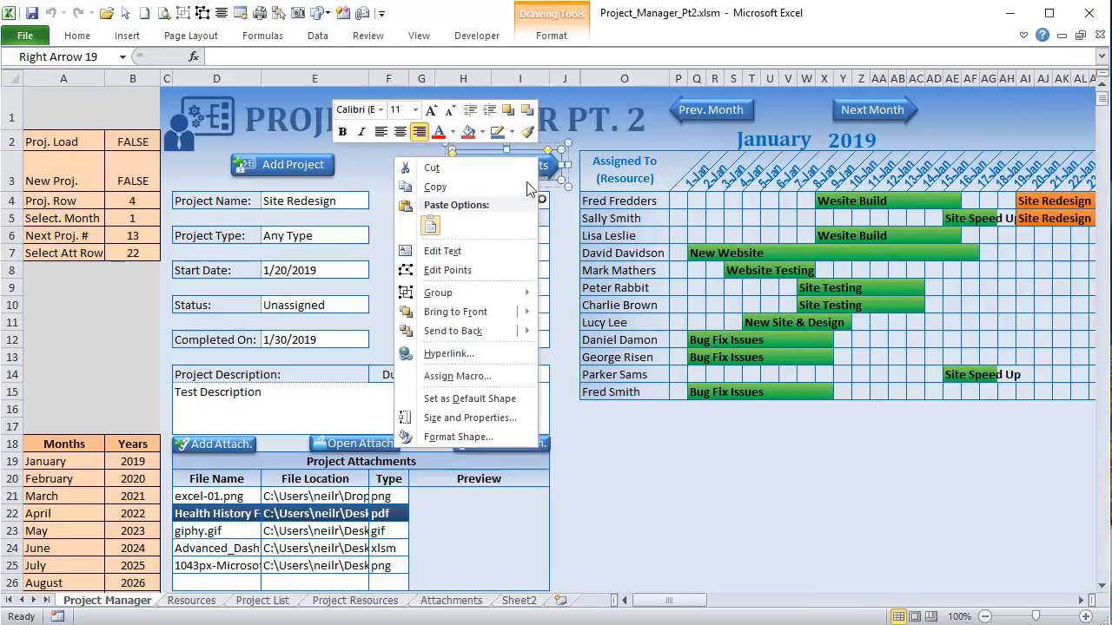
left_click(480, 372)
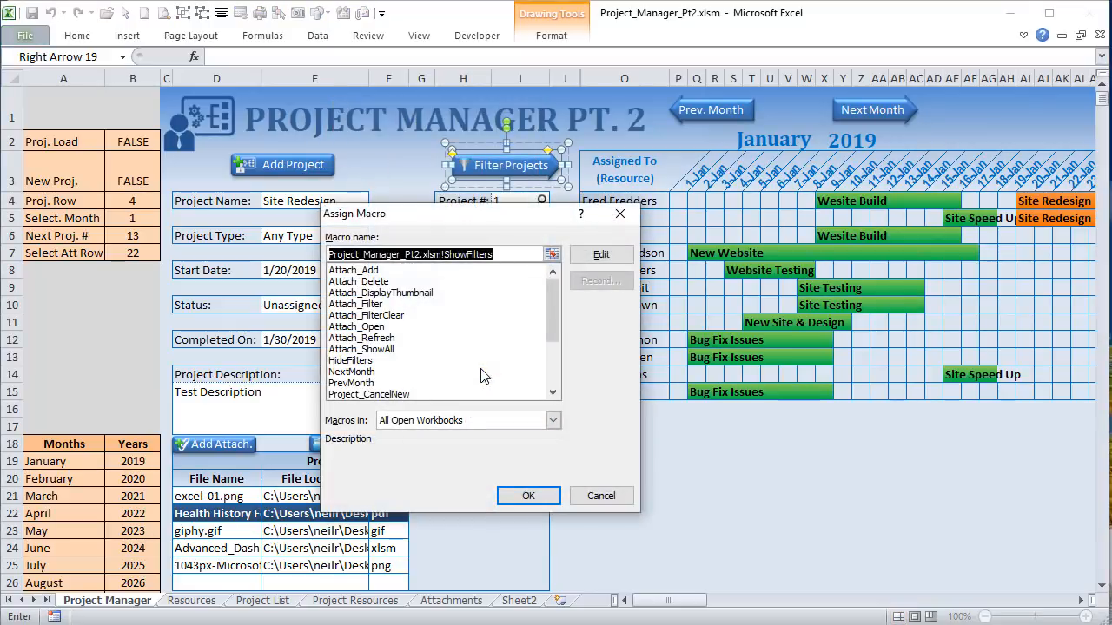
left_click(480, 246)
left_click_drag(512, 252, 467, 261)
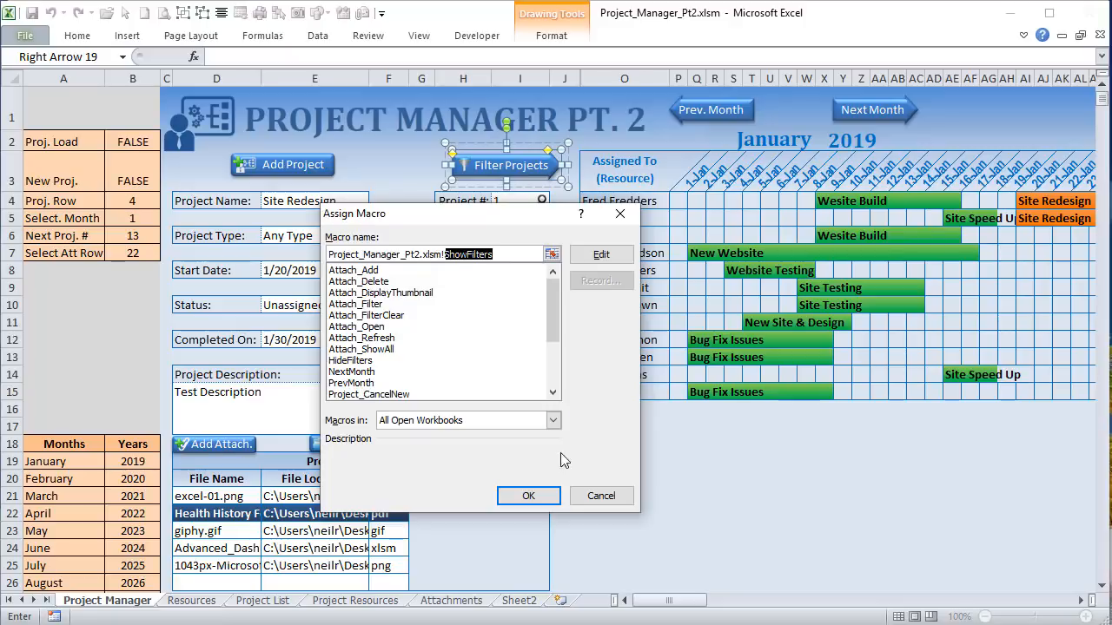
left_click(601, 496)
key("Escape")
Step: Confirm the hide-filters arrow is assigned the HideFilters macro, cancelling without changes
left_click(474, 167)
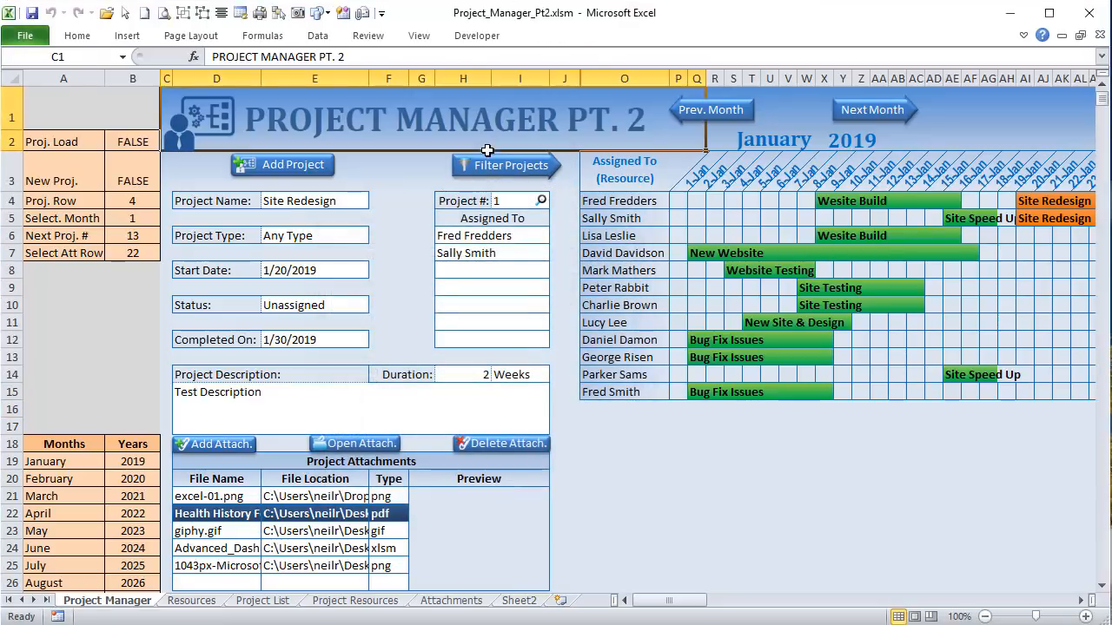
right_click(530, 167)
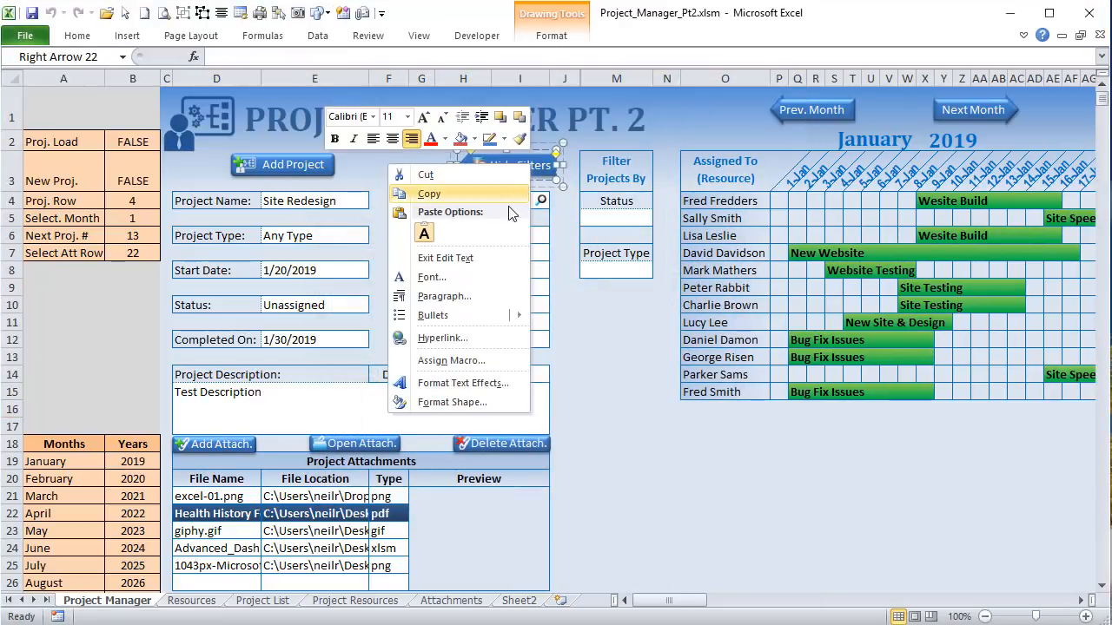
left_click(478, 359)
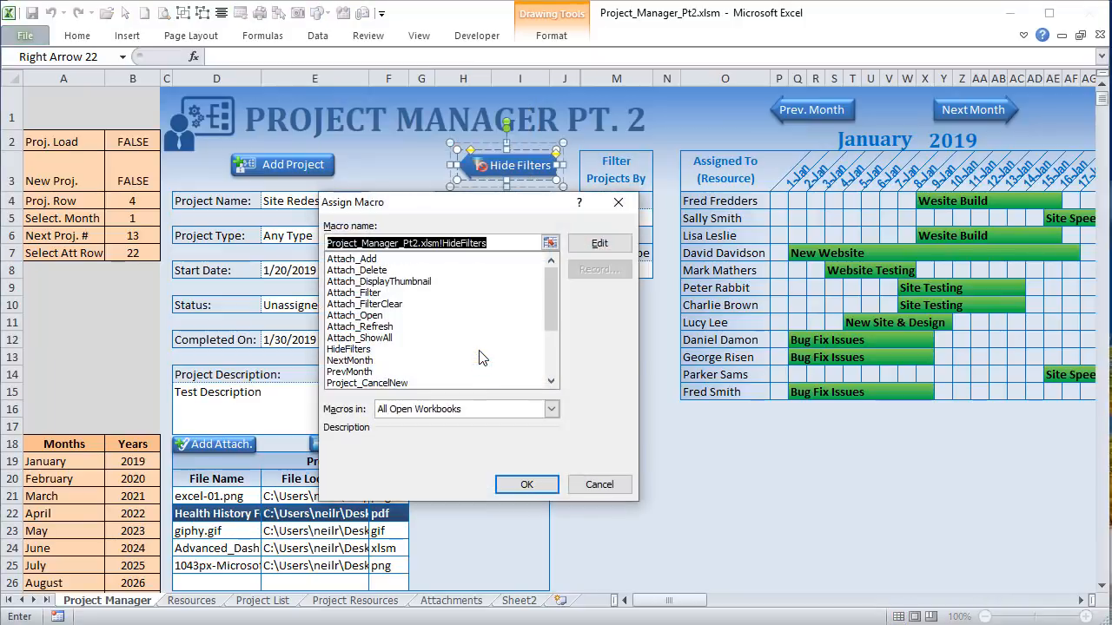
left_click(502, 247)
left_click_drag(499, 249, 451, 250)
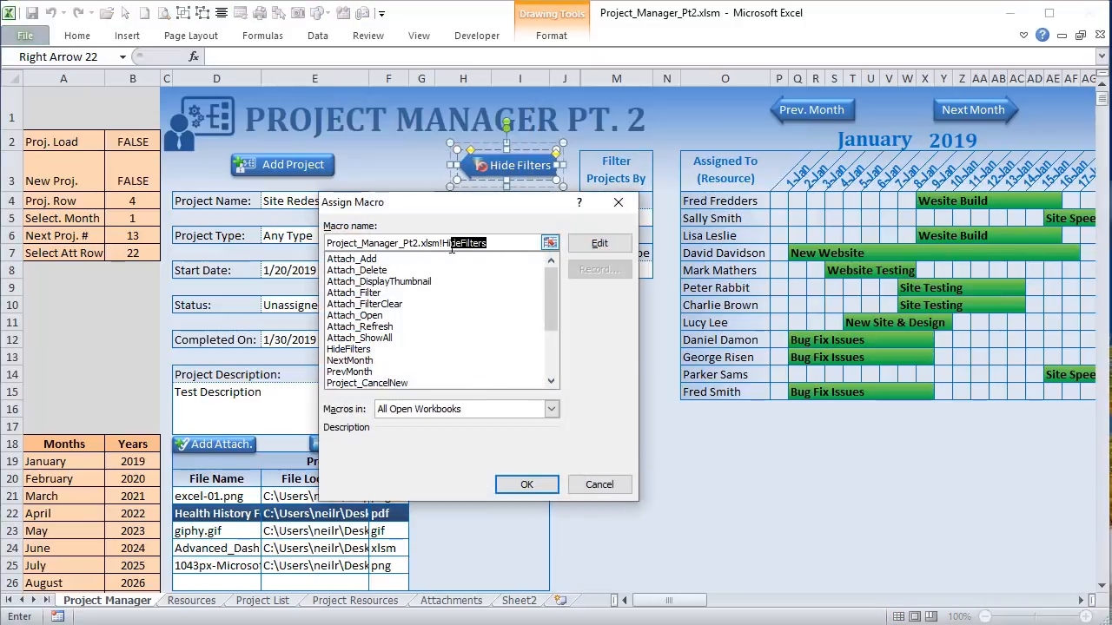
left_click(599, 485)
left_click(602, 465)
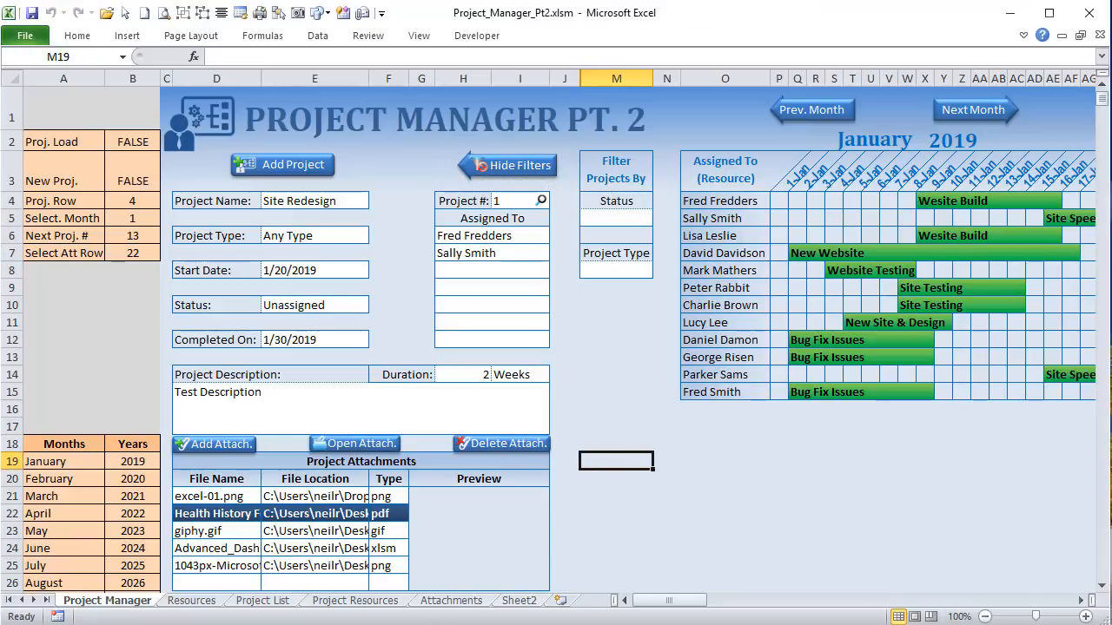
key("alt+F11")
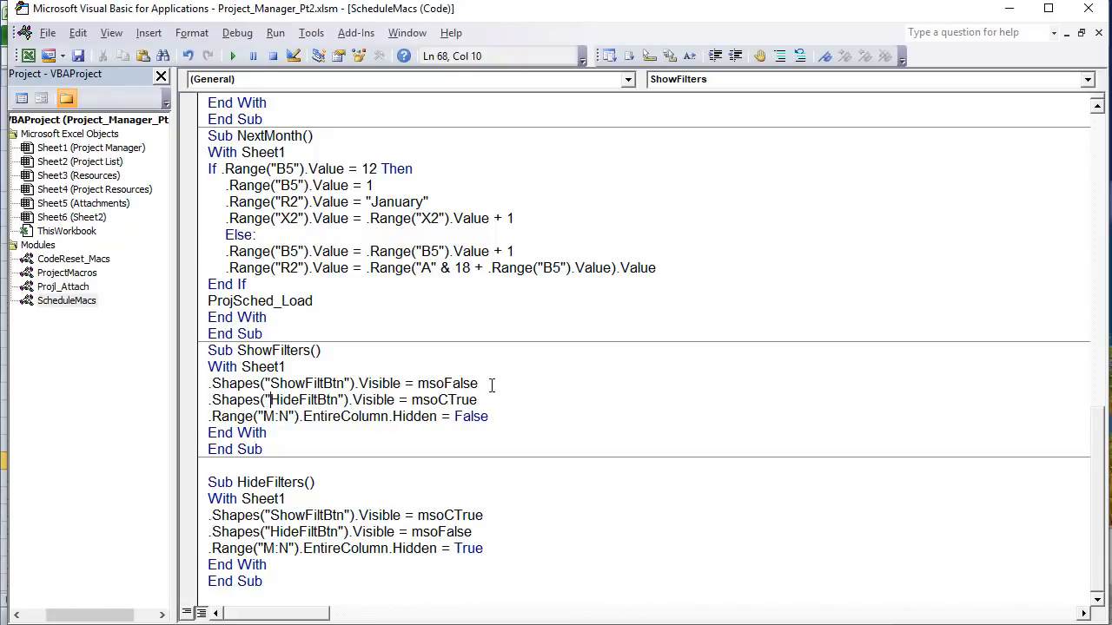
Step: In ShowFilters, explain hiding ShowFiltBtn, showing HideFiltBtn and setting columns M:N Hidden = False
left_click_drag(492, 385, 193, 391)
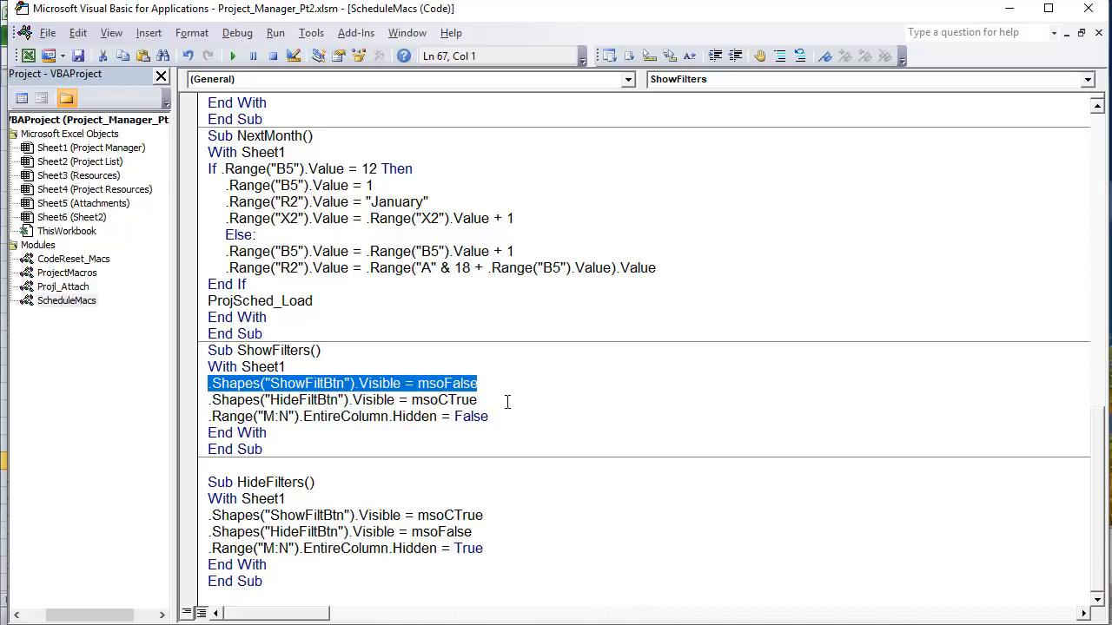
left_click_drag(507, 402, 191, 399)
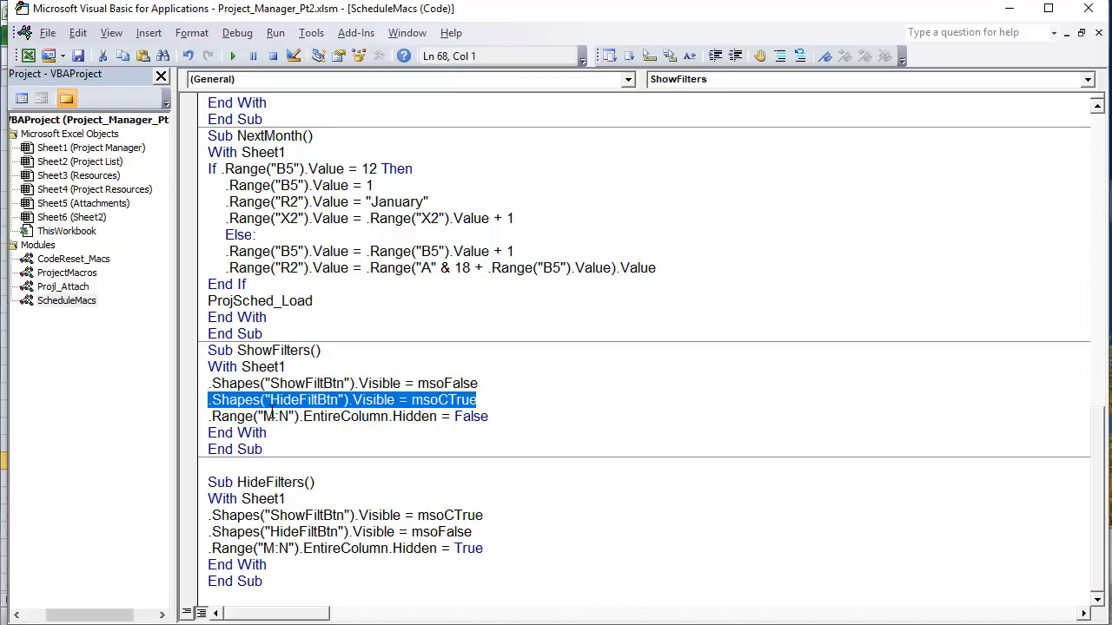
left_click_drag(492, 417, 169, 417)
left_click(278, 444)
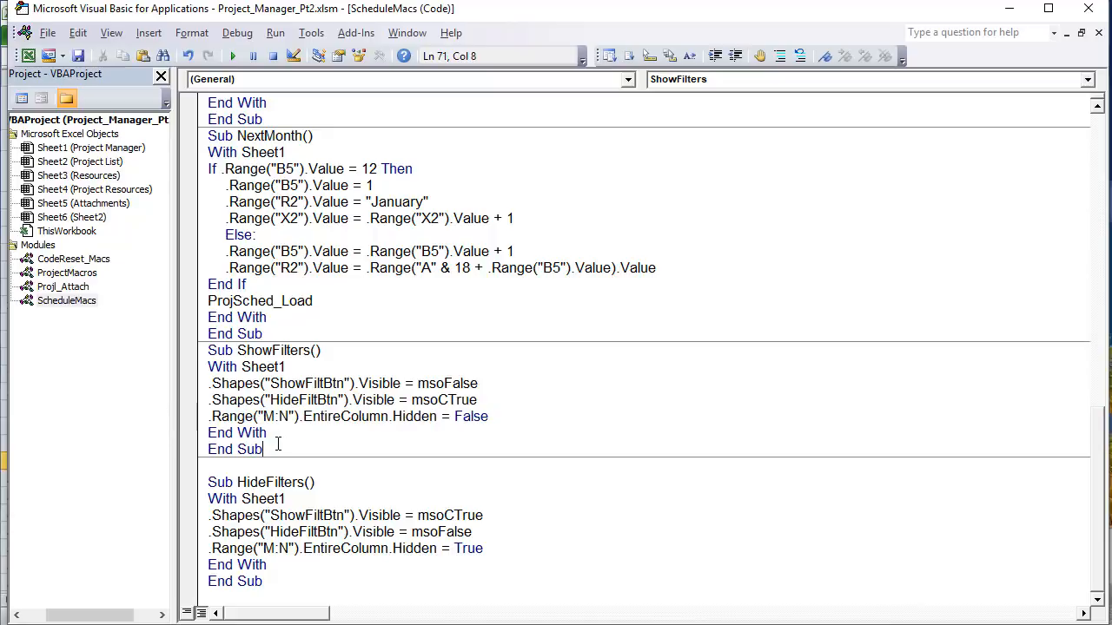
left_click_drag(299, 416, 257, 416)
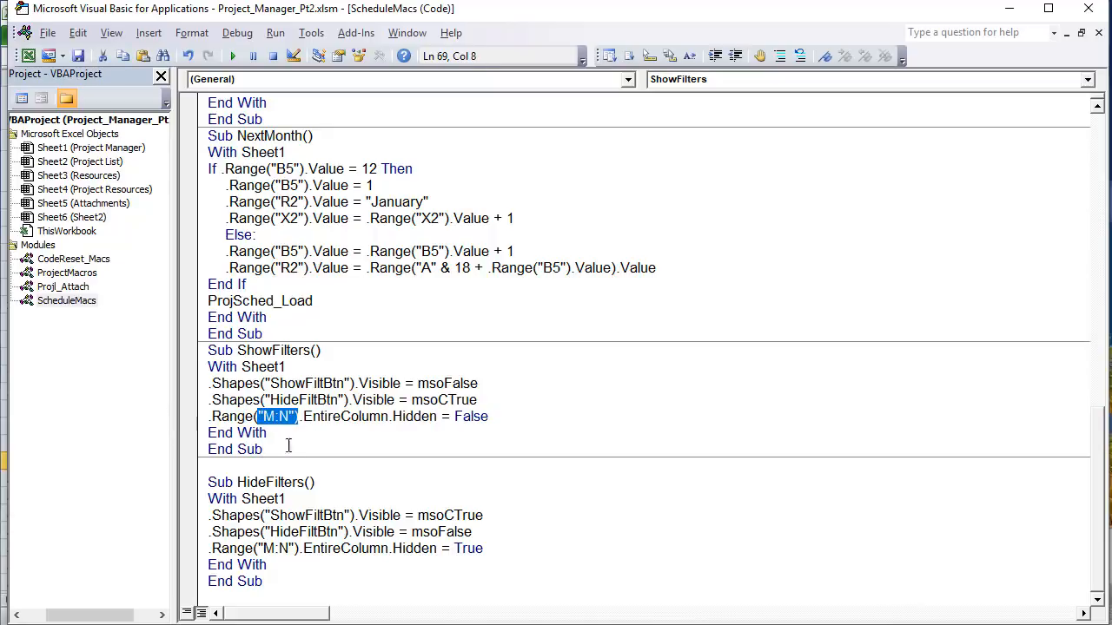
left_click_drag(442, 424, 340, 423)
left_click_drag(500, 418, 303, 422)
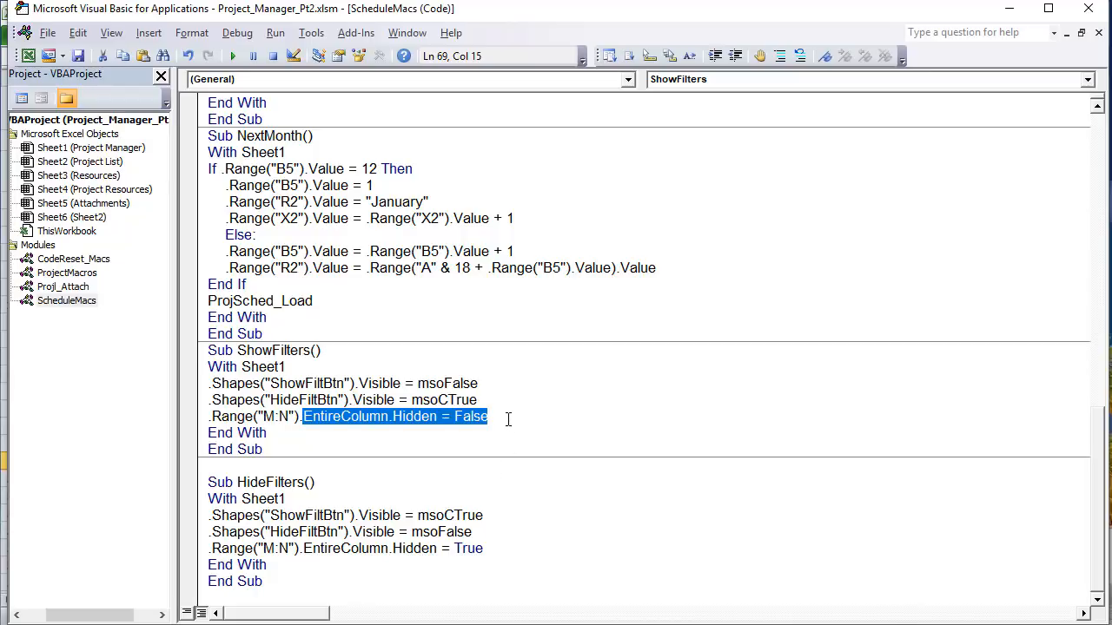
Step: In HideFilters, explain the reversed button visibility lines and the Hidden = True setting
left_click(320, 497)
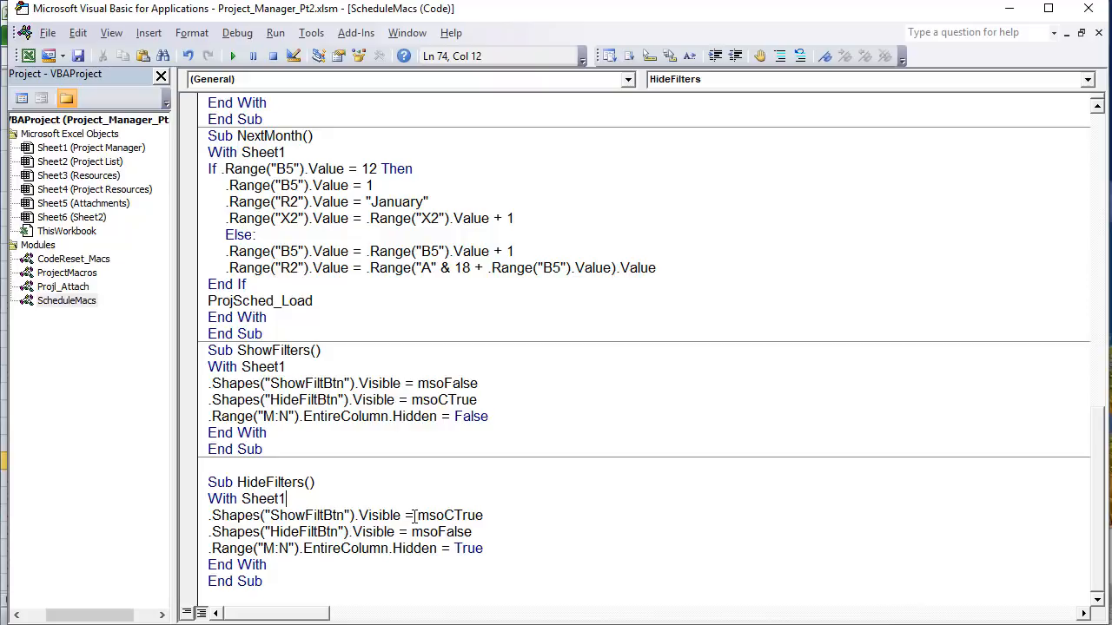
left_click_drag(507, 513, 380, 548)
left_click(516, 538)
left_click_drag(516, 539, 181, 534)
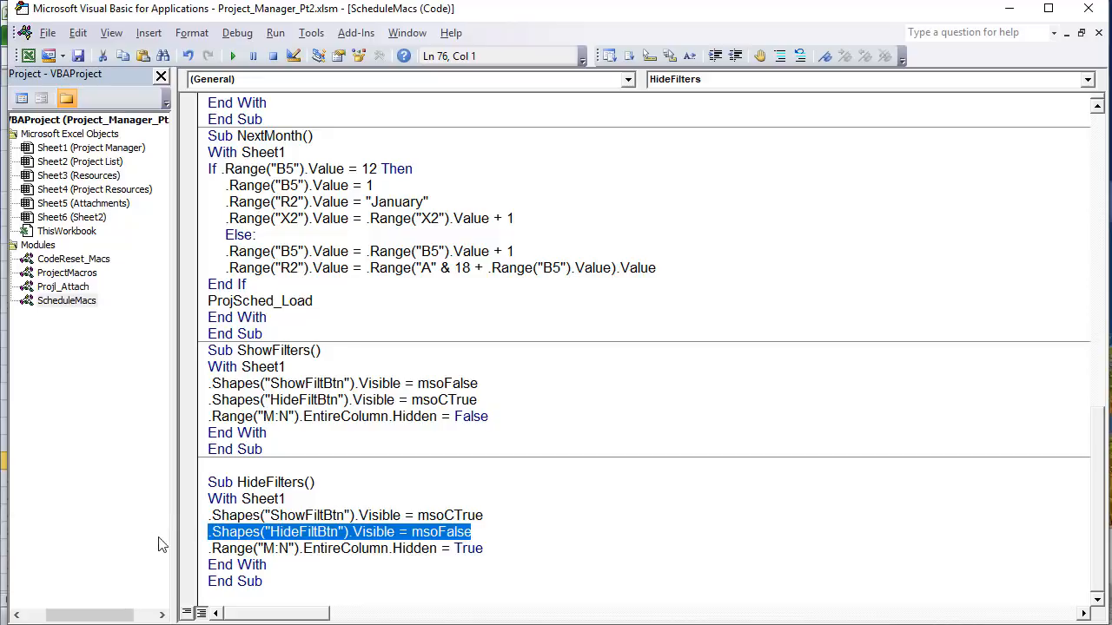
left_click(337, 590)
left_click_drag(483, 549, 339, 557)
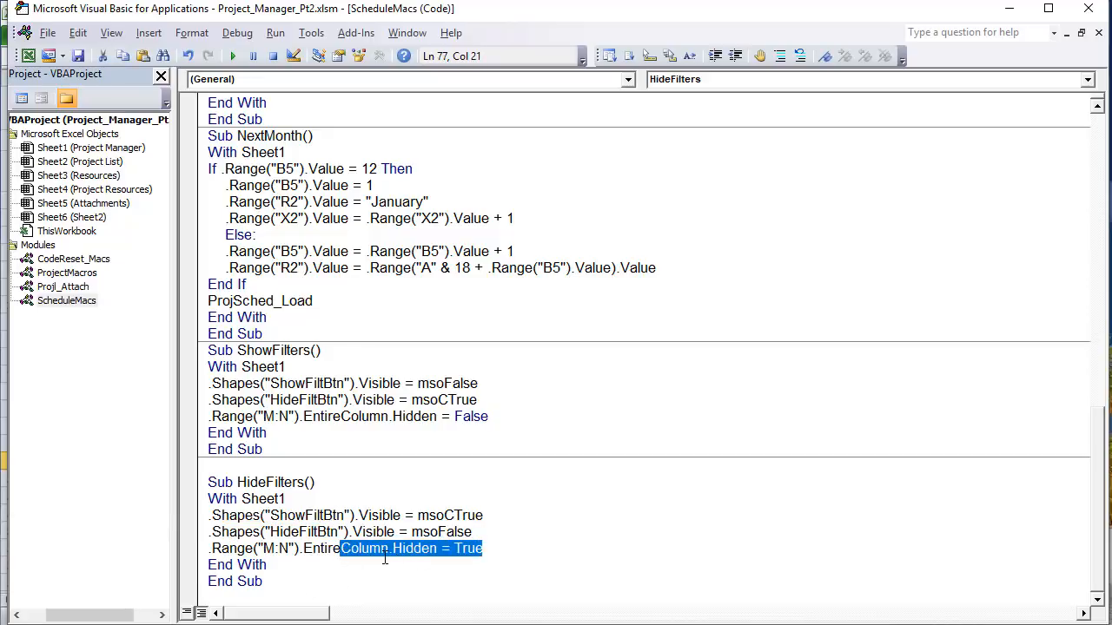
left_click(495, 549)
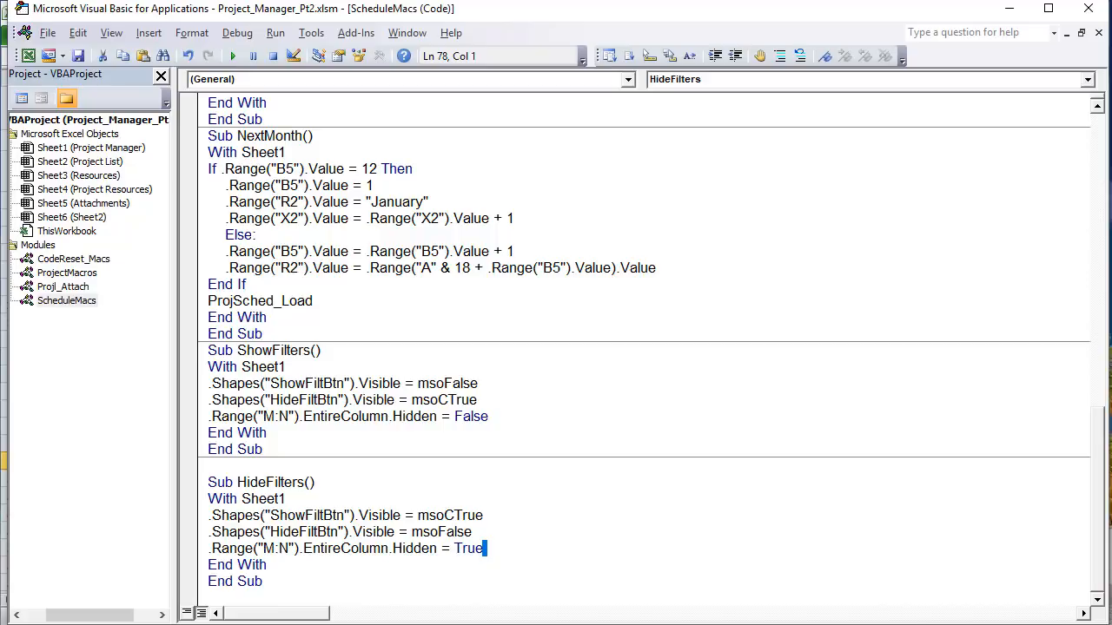
key("alt+F11")
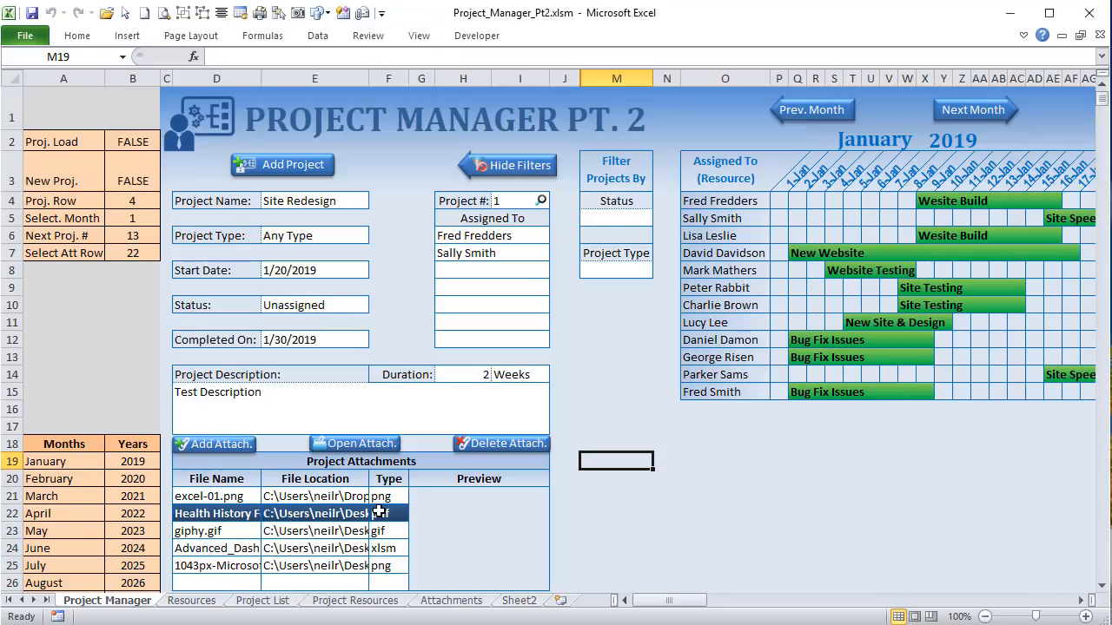
Step: Preview attachments excel-01.png, Health History, giphy.gif and the dashboard workbook, ending on excel-01.png
scroll(377, 511, "down", 2)
scroll(377, 512, "up", 1)
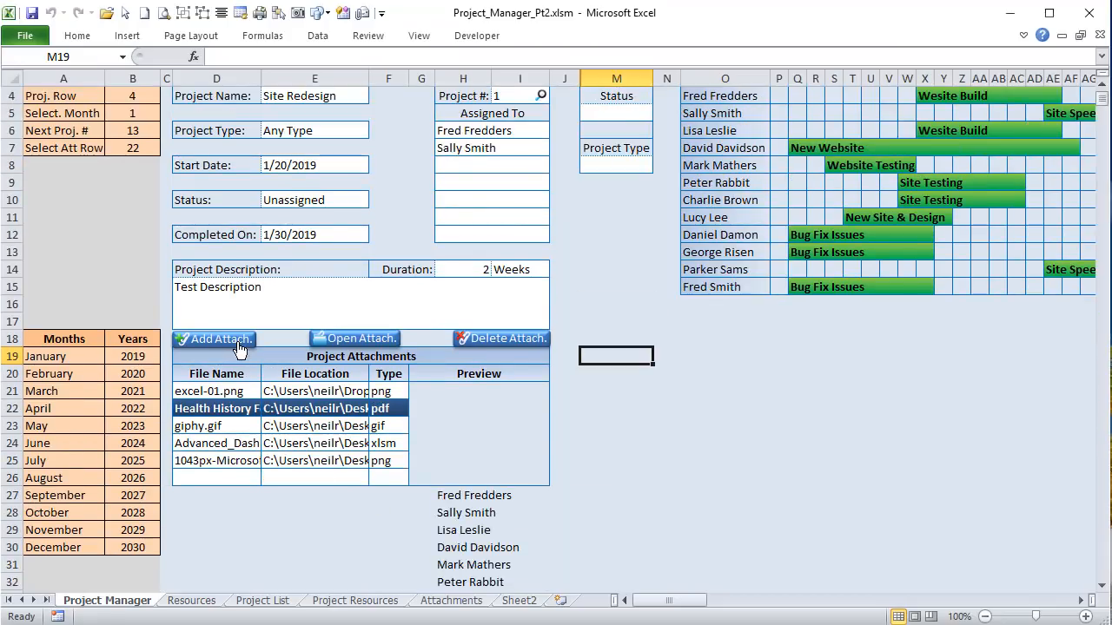
left_click(242, 379)
left_click(241, 390)
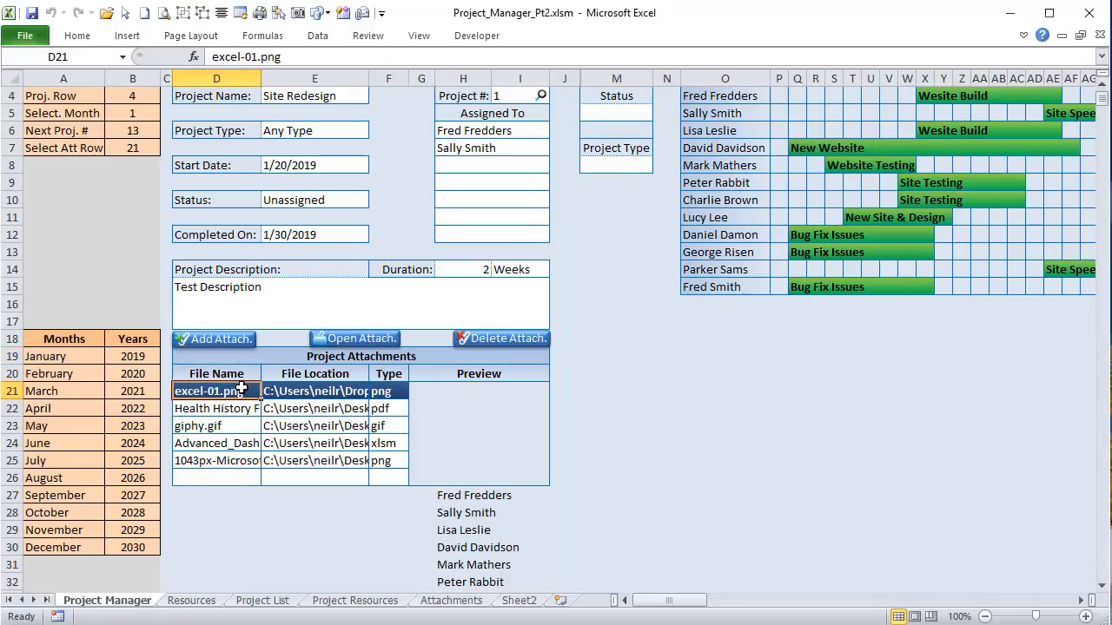
left_click(240, 408)
left_click(240, 425)
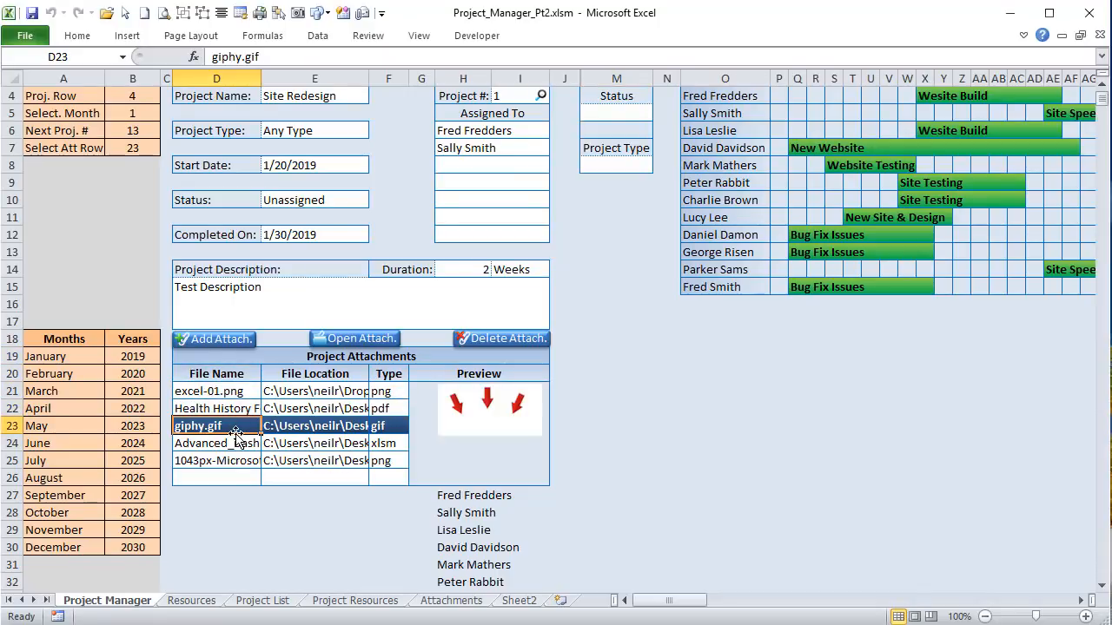
left_click(242, 443)
left_click(240, 426)
left_click(239, 408)
left_click(237, 391)
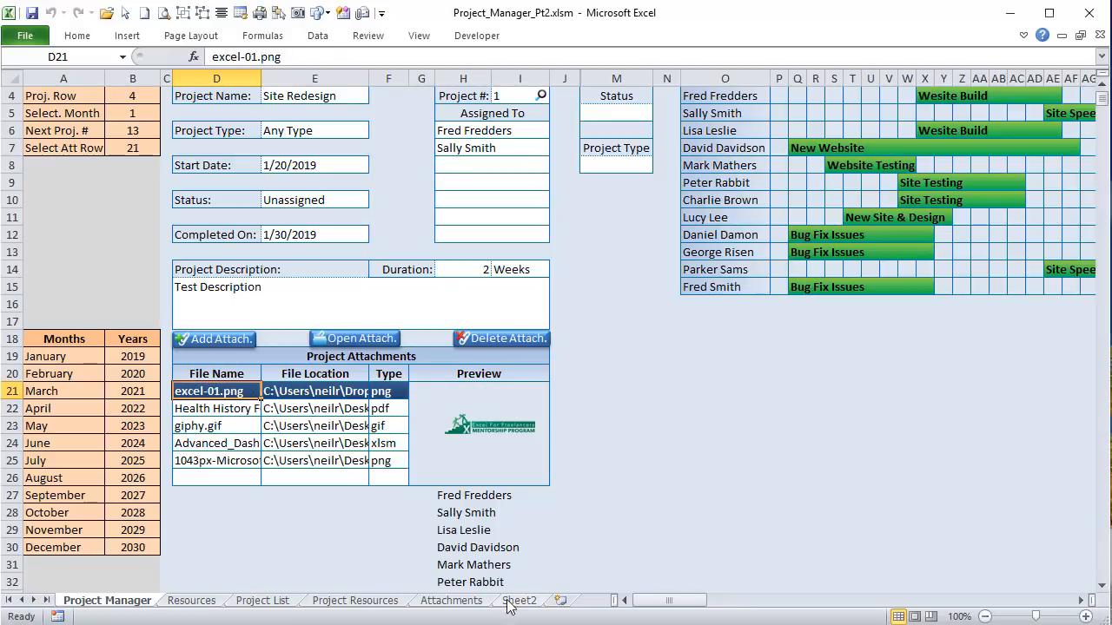
Step: On the Attachments sheet, check the Criteria Proj. # cell and the project 8 Filter Results rows
left_click(454, 600)
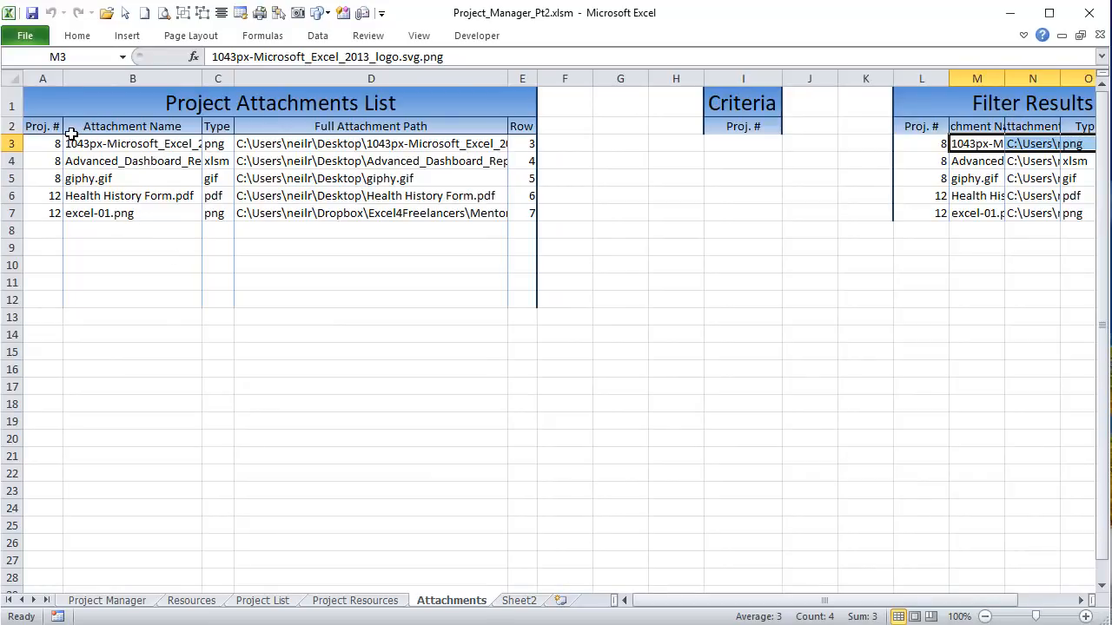
left_click(743, 144)
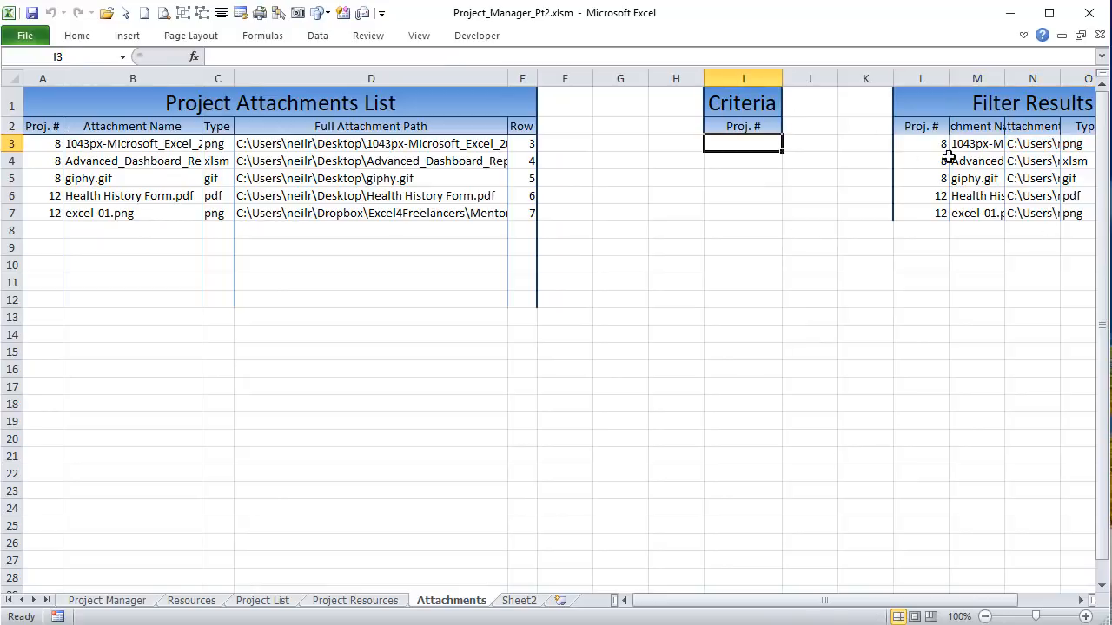
left_click_drag(947, 159, 964, 178)
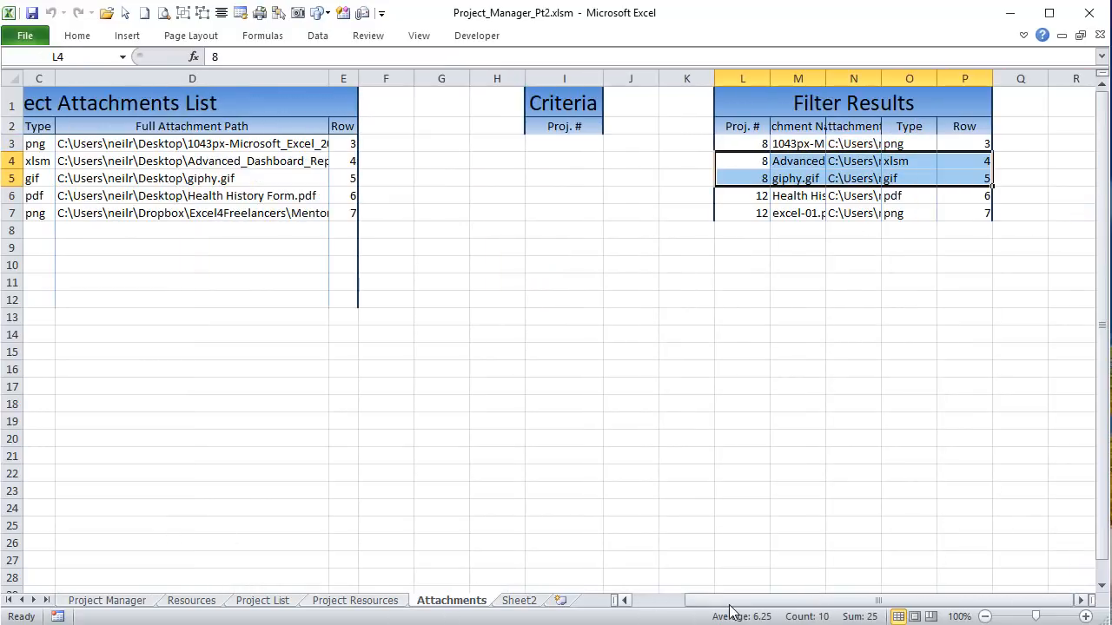
left_click_drag(730, 600, 677, 599)
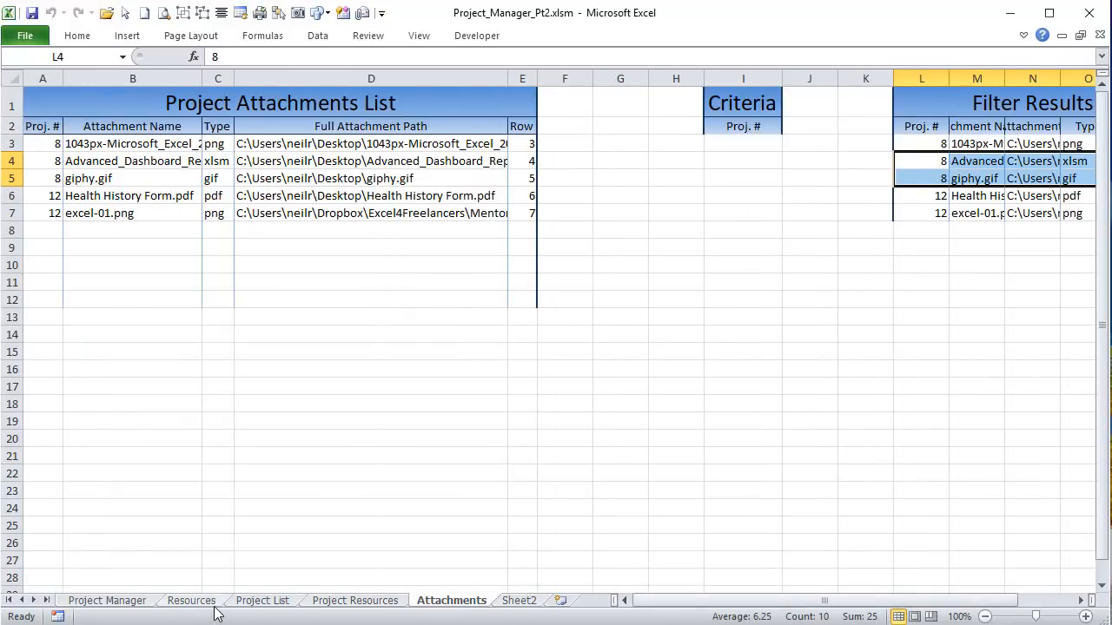
left_click(91, 605)
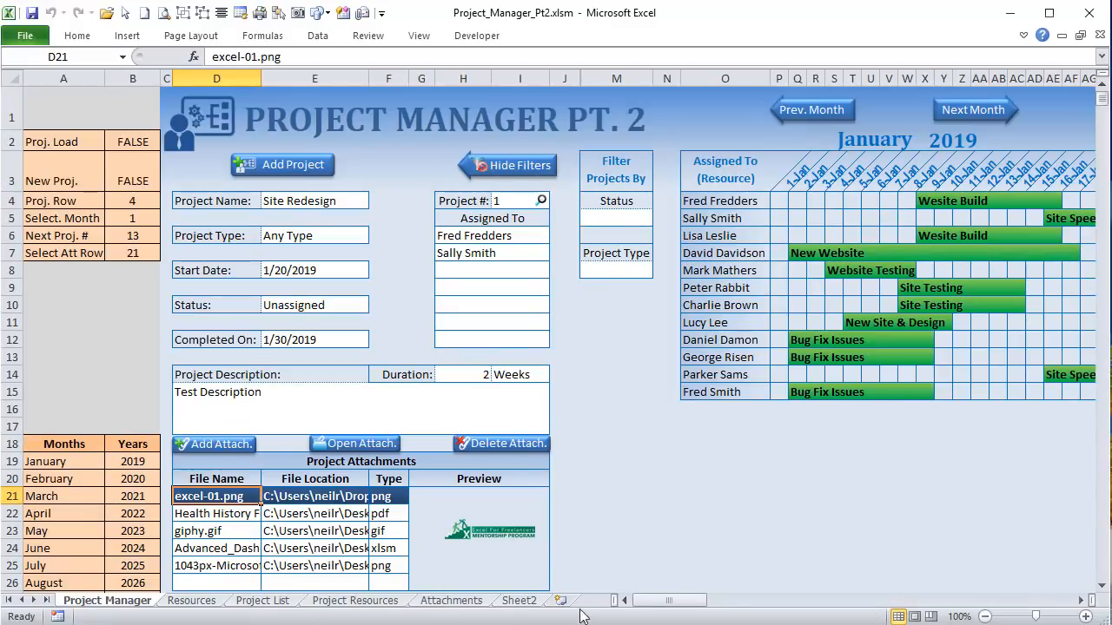
Step: View Sheet2's Project Types and Status headings, rename it 'Setup', and return to Project Manager
left_click(520, 603)
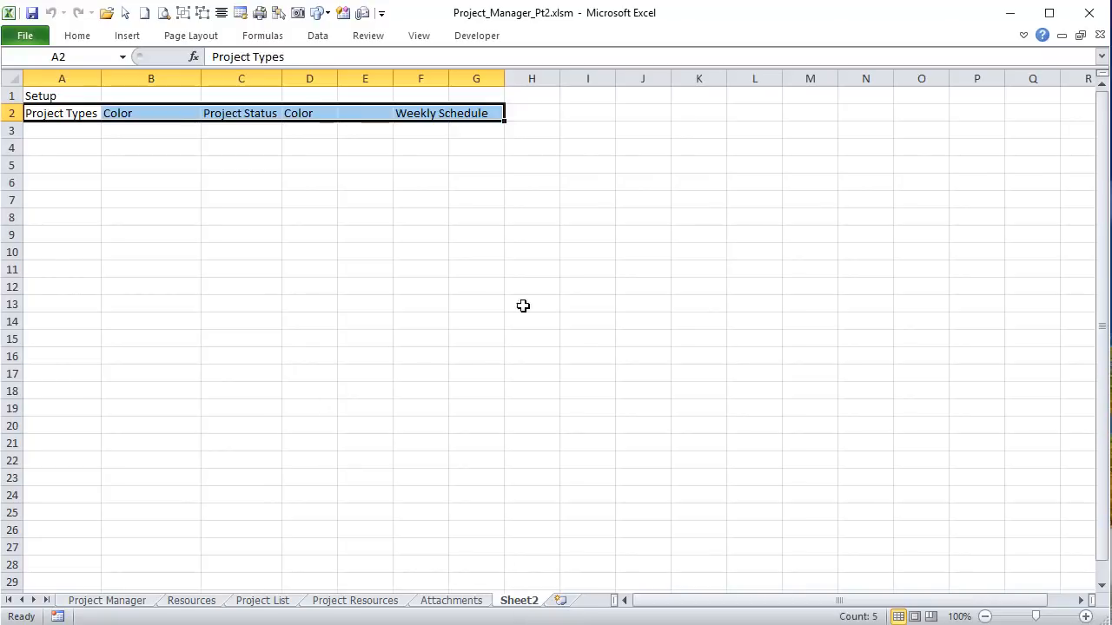
left_click(238, 287)
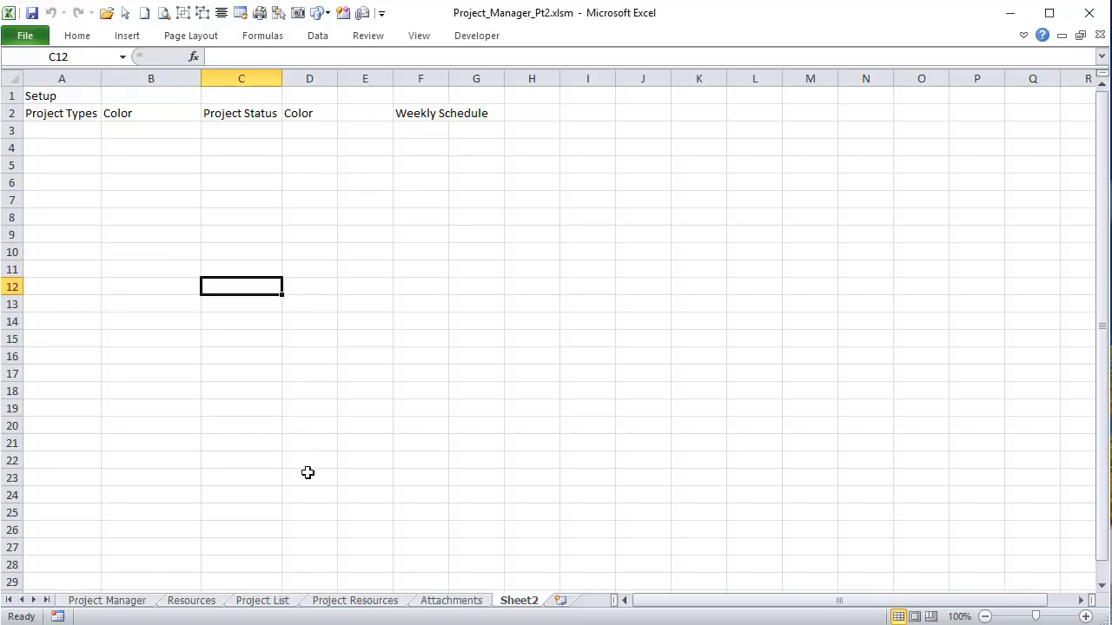
double_click(519, 601)
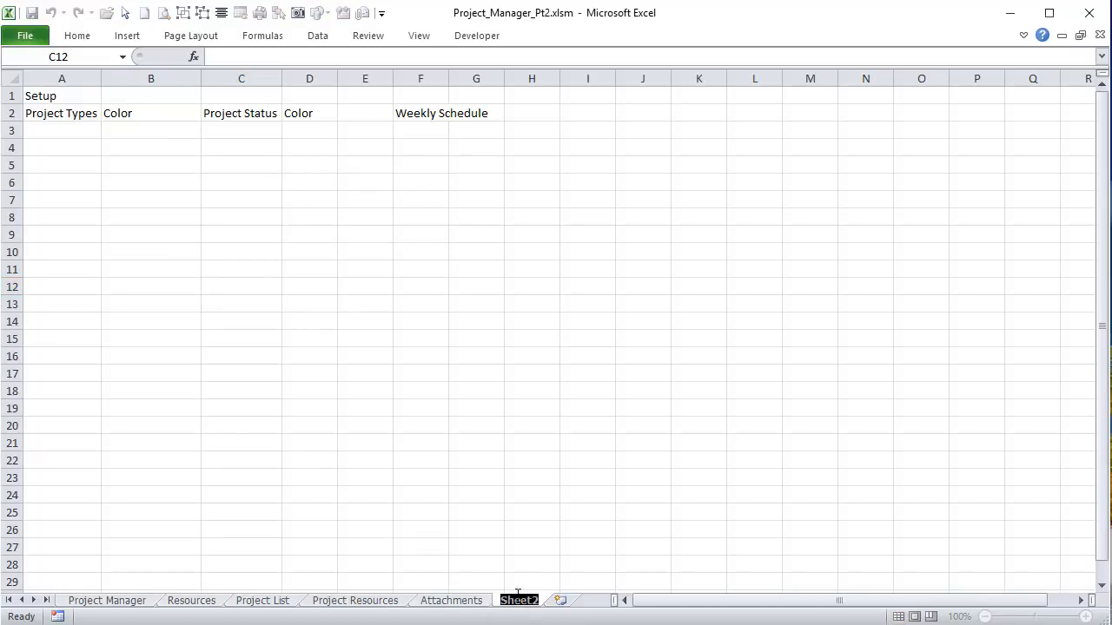
type("Setup")
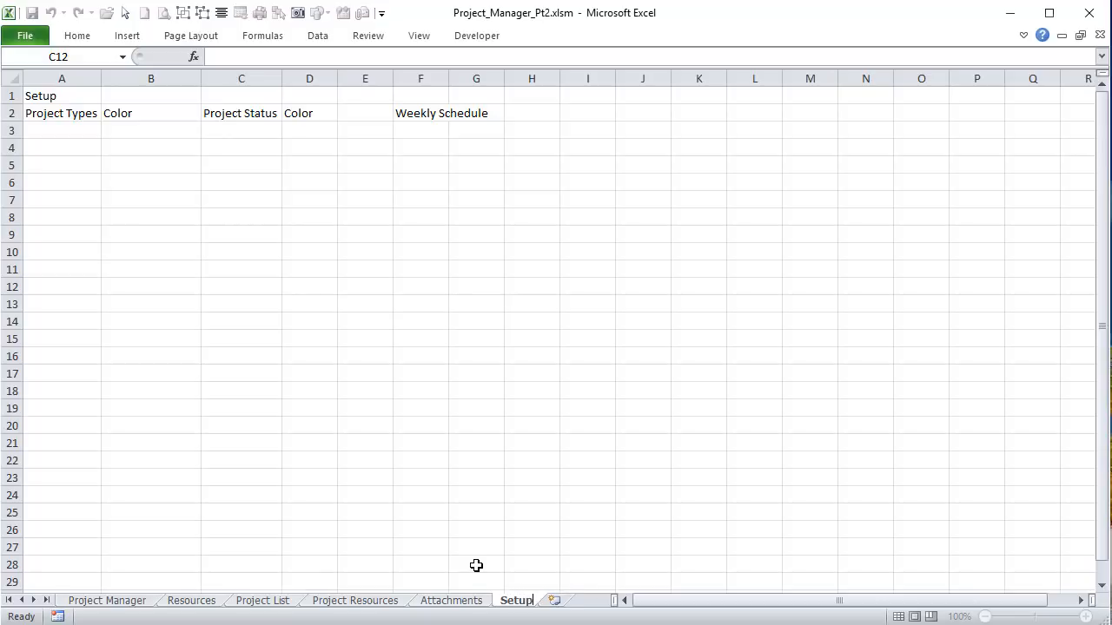
left_click(463, 563)
left_click(475, 600)
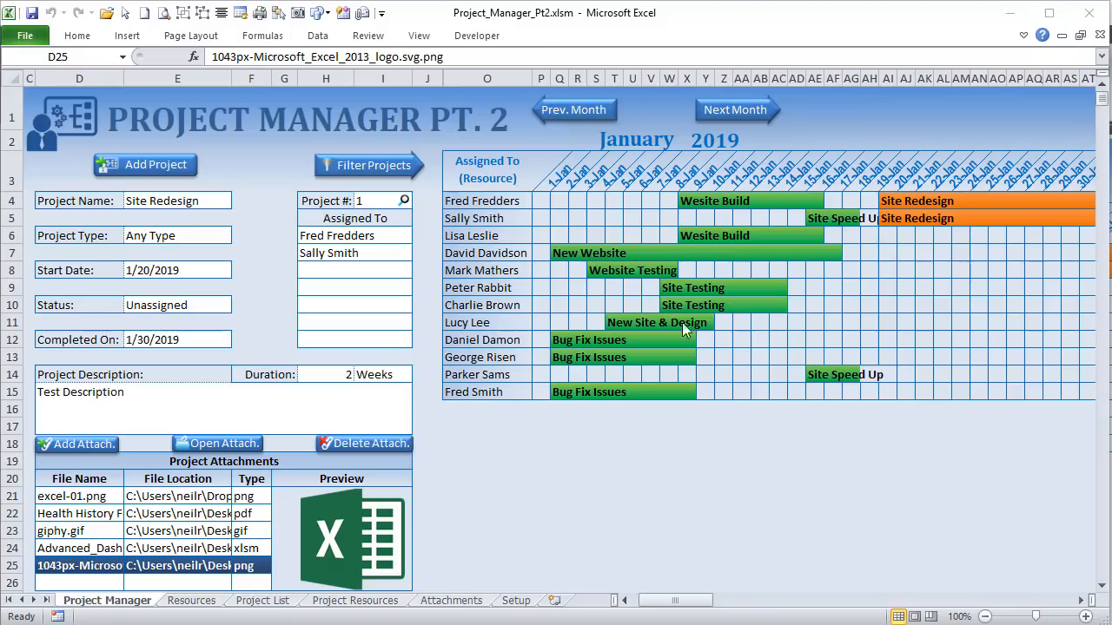
Step: Load New Website from its Gantt bar, then load project 5, Wesite Build, from its row-4 bar
left_click(582, 239)
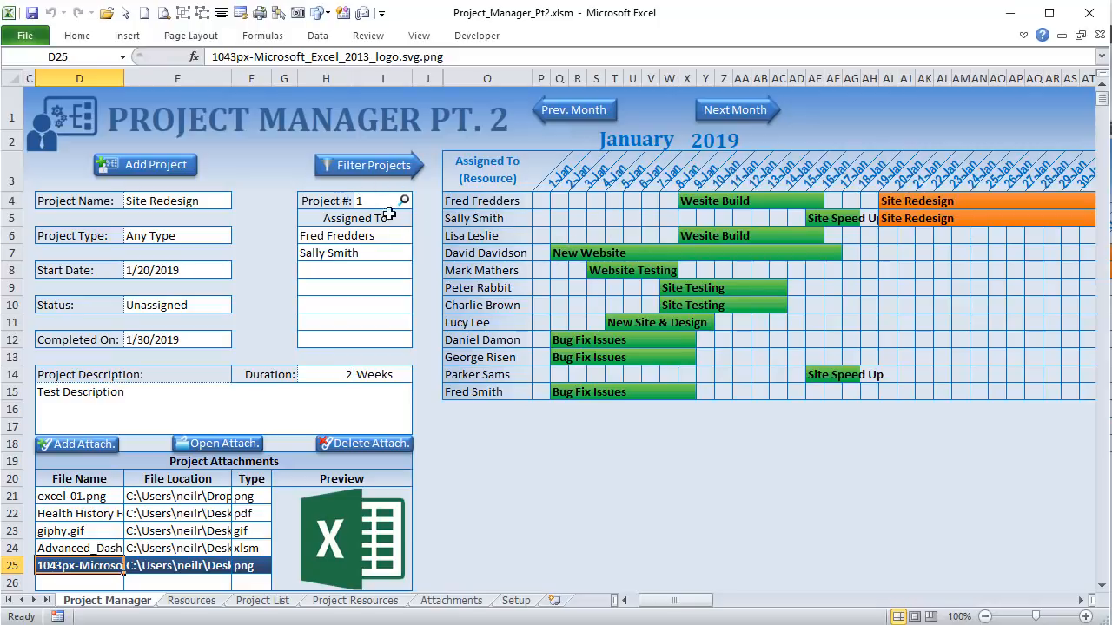
left_click(559, 259)
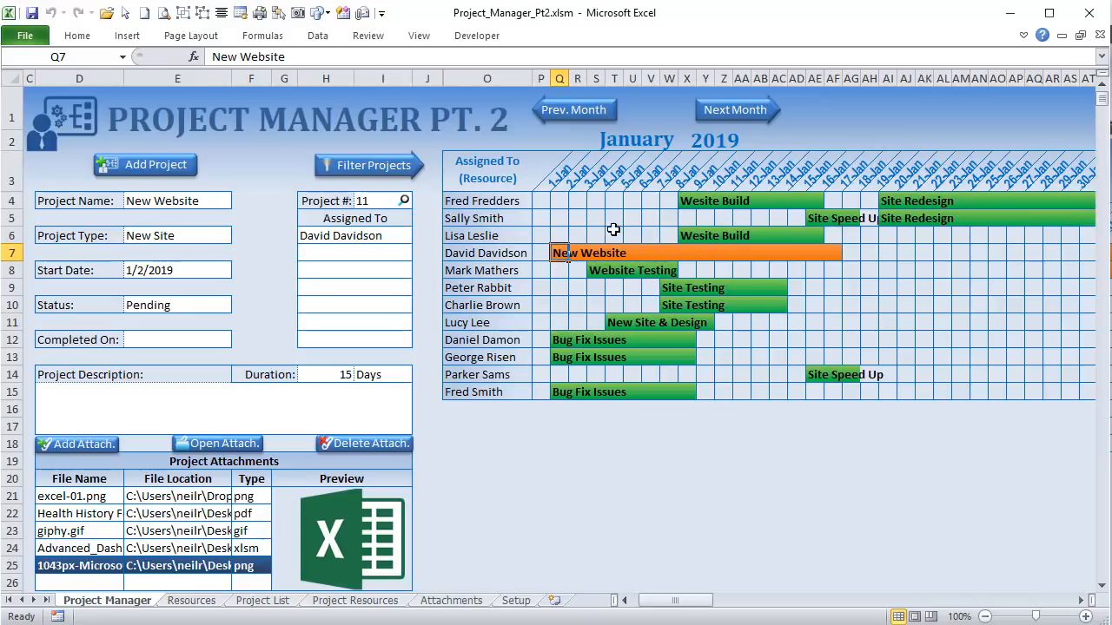
left_click(685, 202)
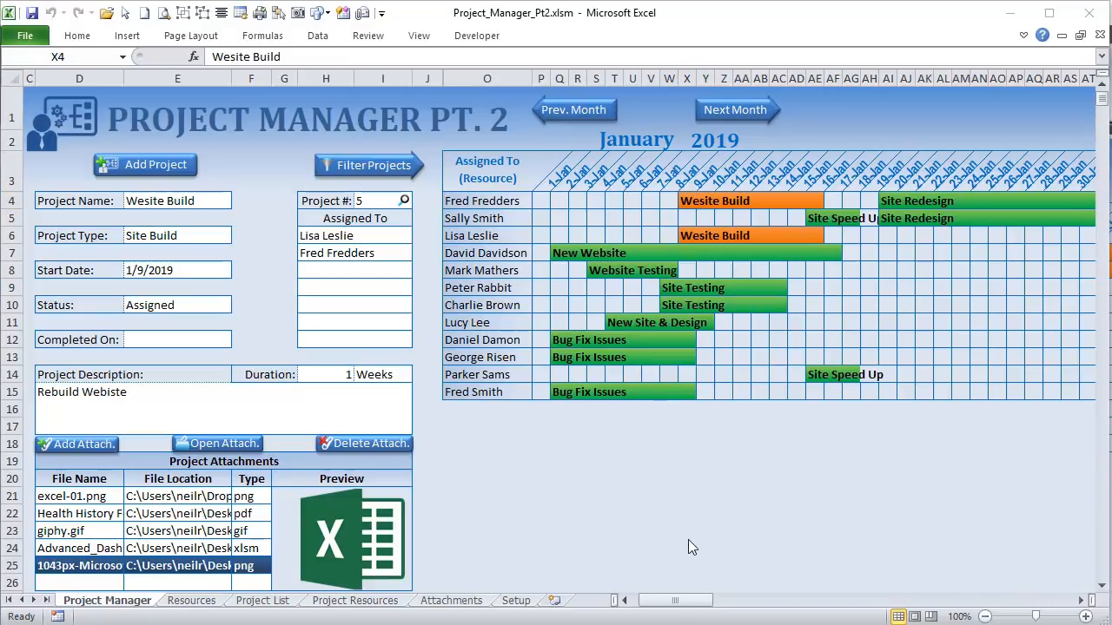
left_click(682, 602)
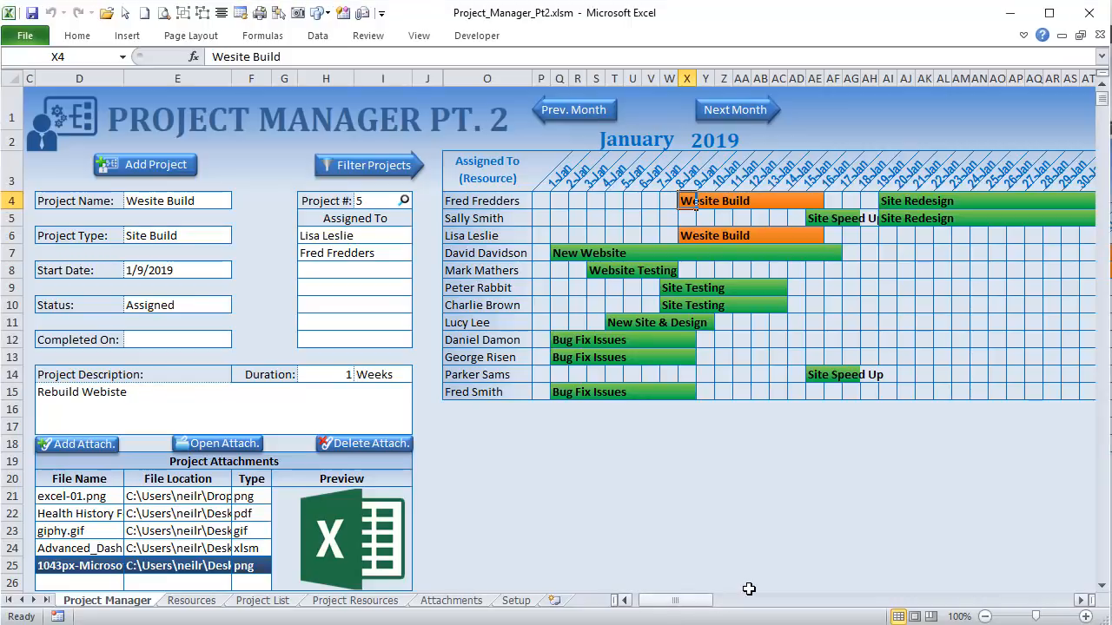
left_click(695, 600)
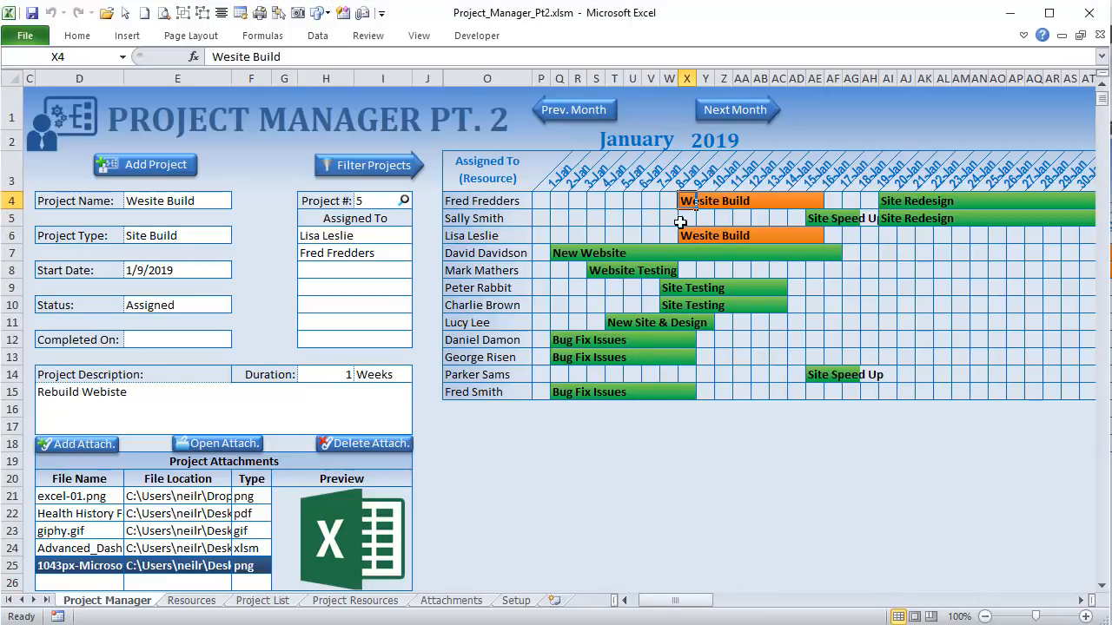
Step: Scroll across the Gantt chart and select the Wesite Build bar cells X4:AE4, then cell R4
left_click_drag(674, 601, 905, 607)
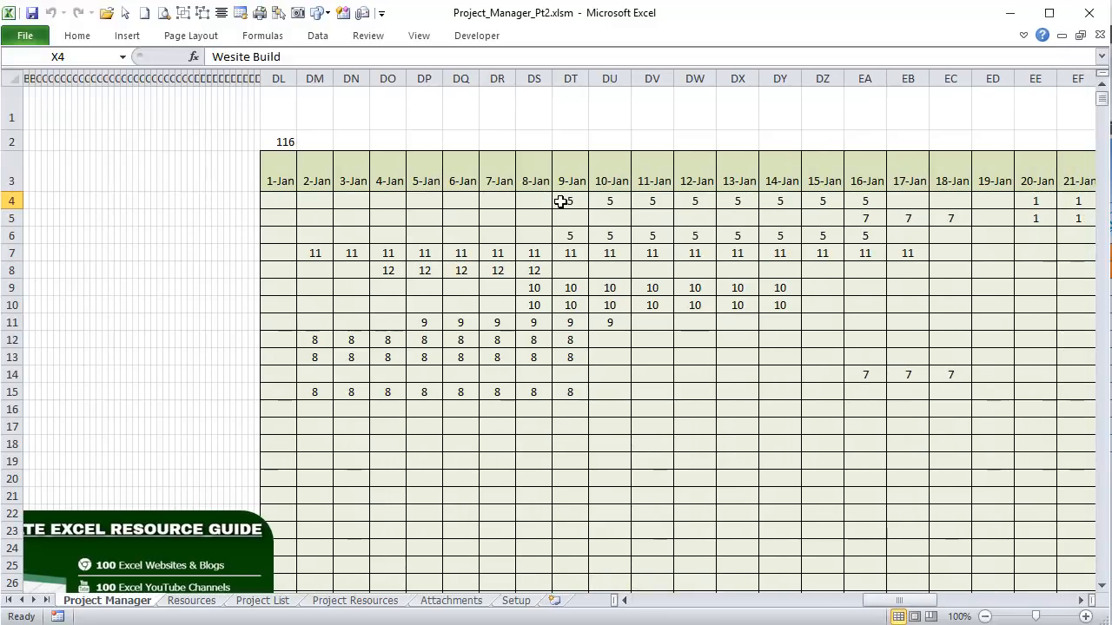
left_click_drag(561, 201, 860, 214)
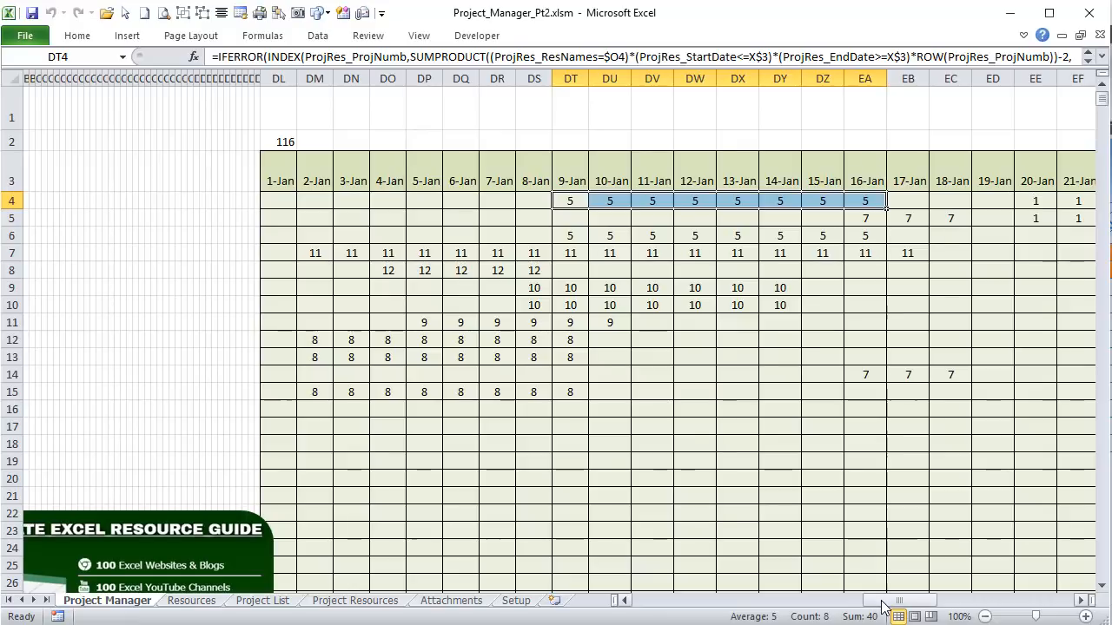
left_click_drag(888, 603, 675, 600)
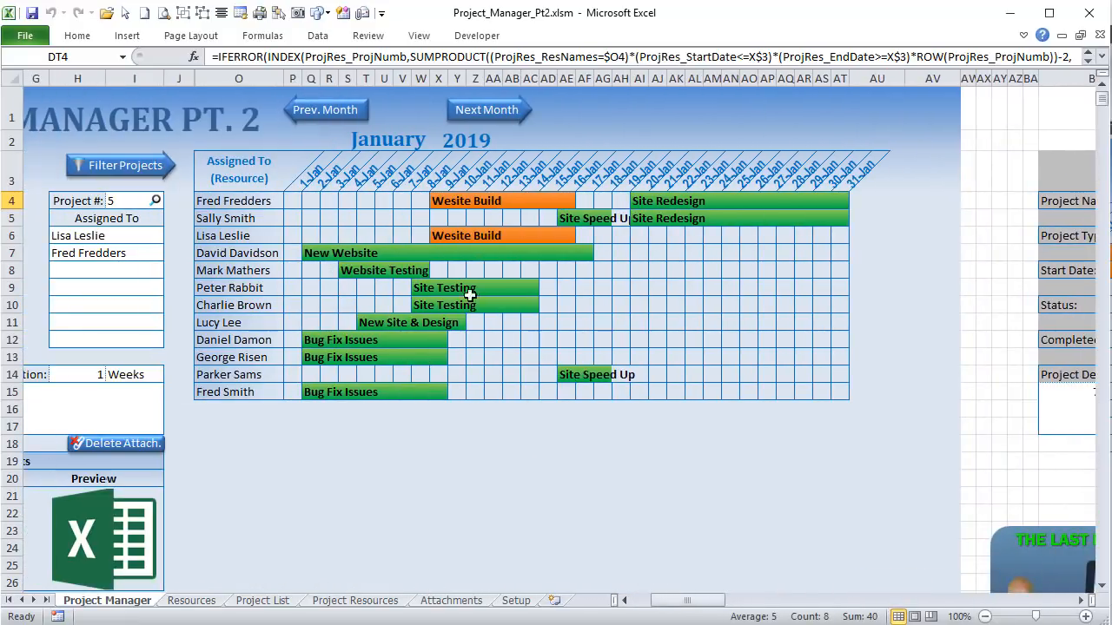
left_click_drag(436, 201, 568, 206)
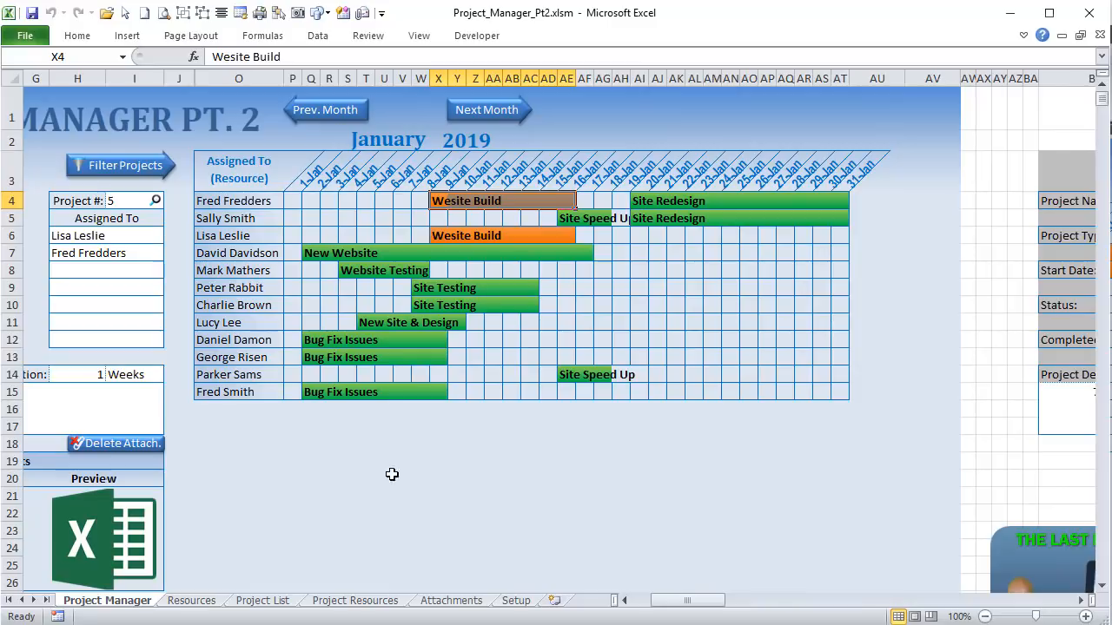
left_click_drag(715, 601, 860, 601)
left_click_drag(669, 219, 669, 231)
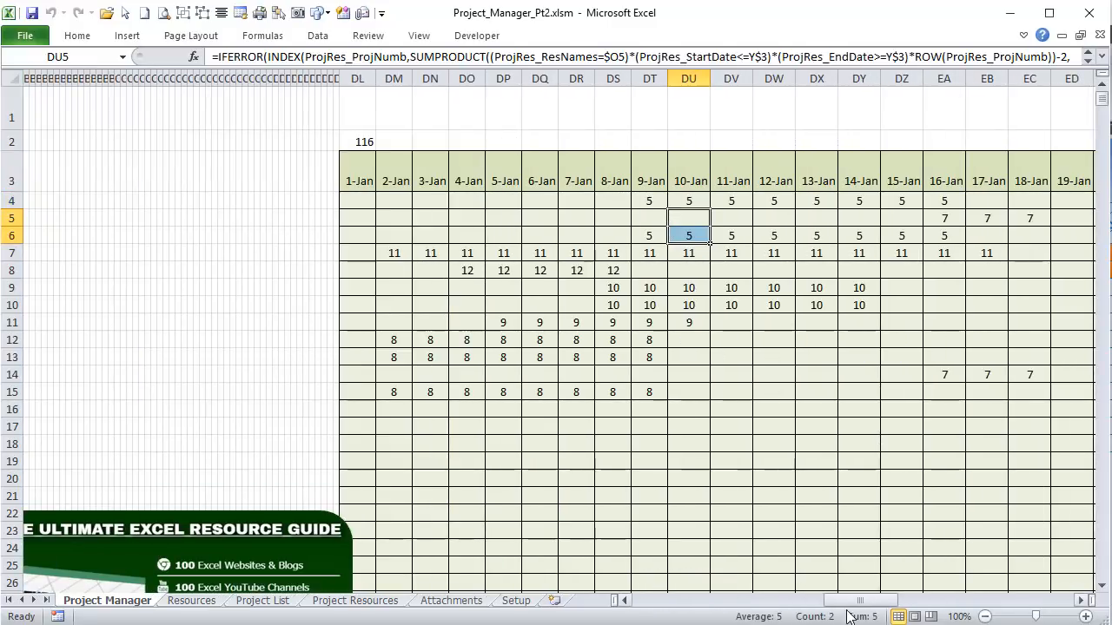
left_click_drag(841, 601, 667, 601)
left_click(329, 203)
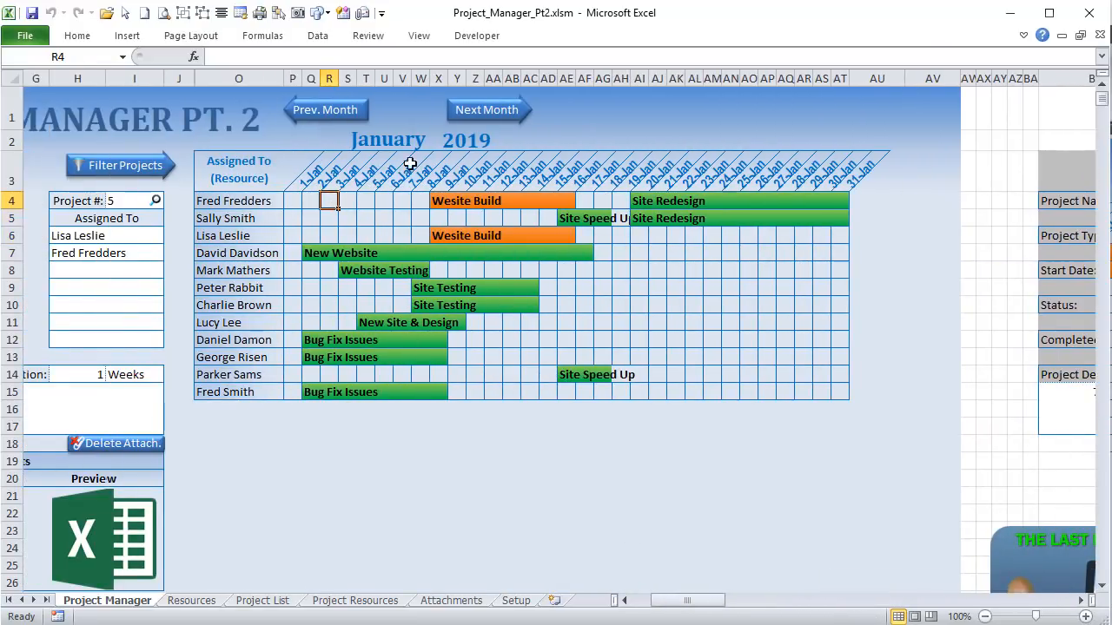
Step: Pin the ribbon open and bring up the Home tab's Conditional Formatting menu
left_click(1023, 34)
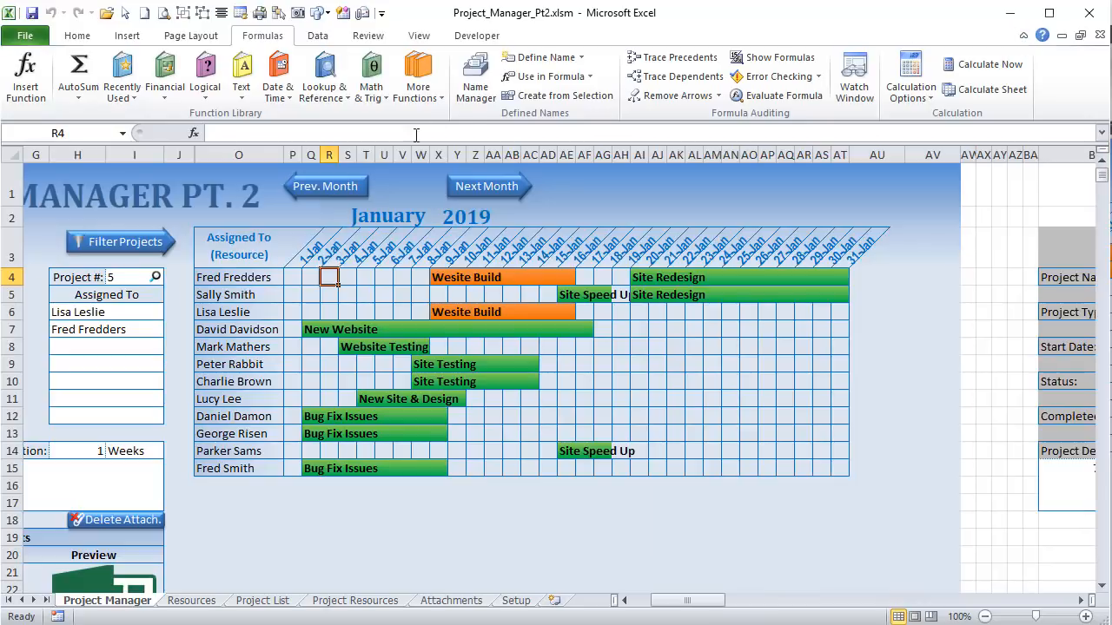
left_click(77, 35)
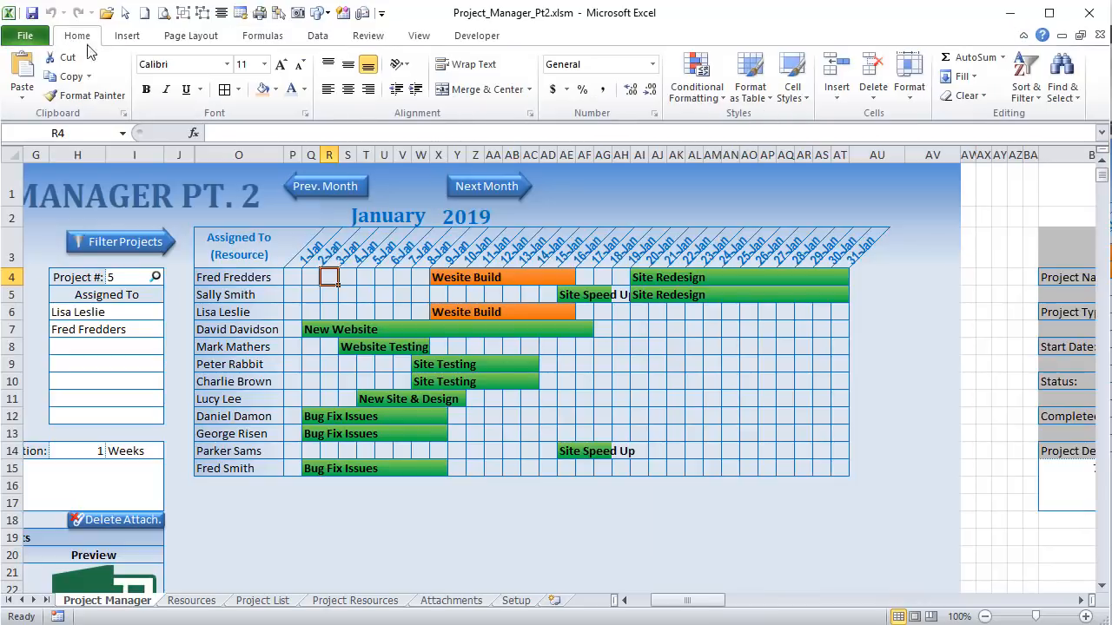
left_click(697, 92)
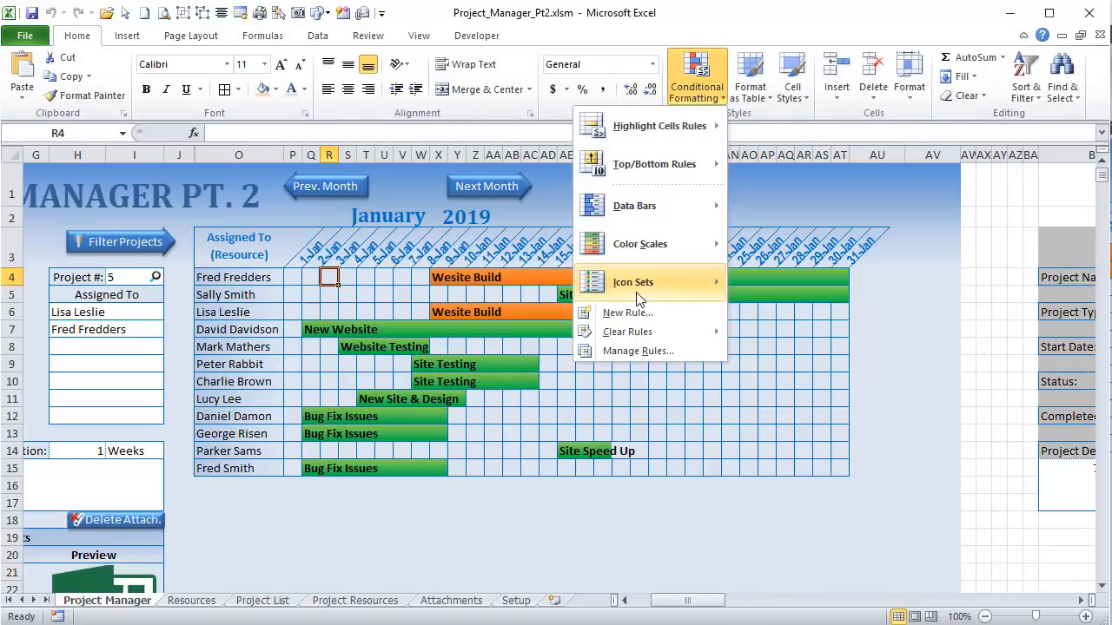
Step: In Manage Rules, check the =DL4<>"" green-bar rule's Applies to range, then edit that rule
left_click(640, 352)
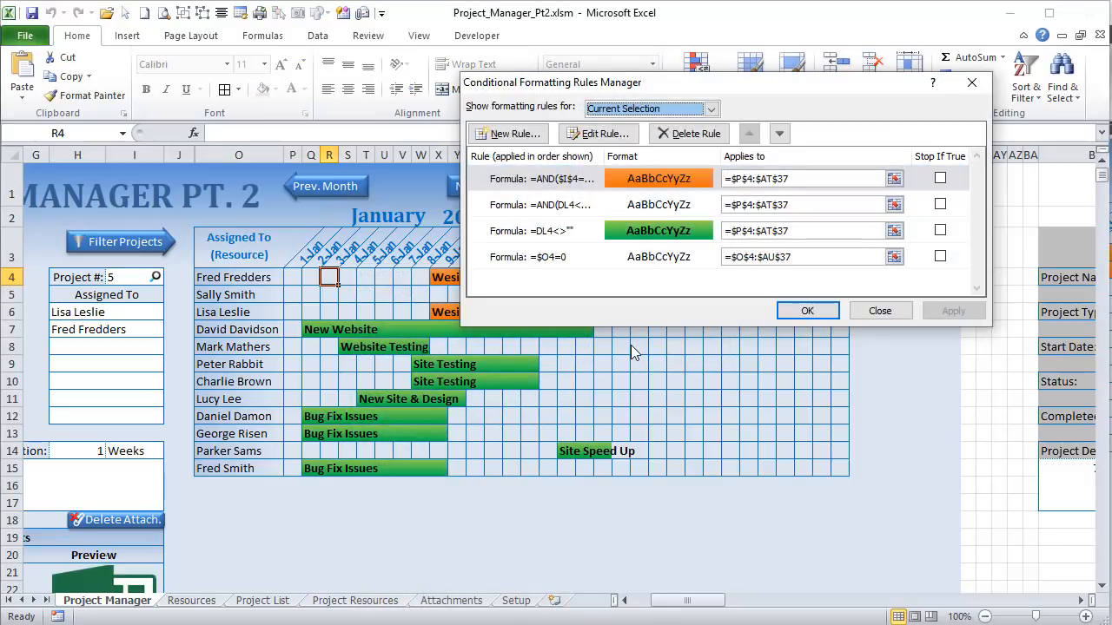
left_click(556, 233)
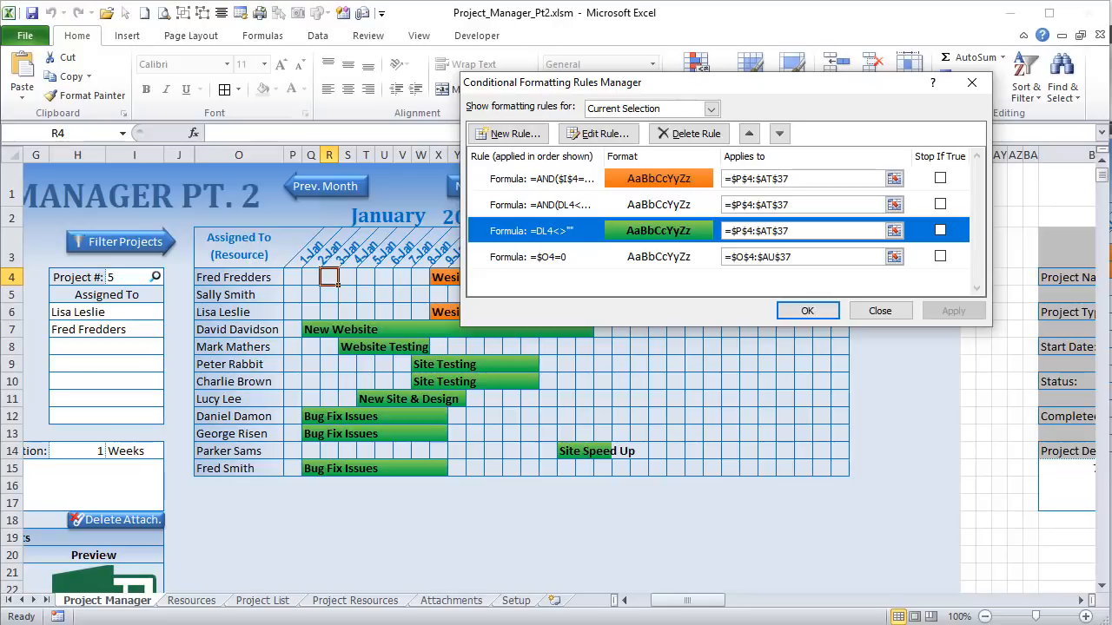
left_click(860, 231)
left_click_drag(688, 601, 667, 615)
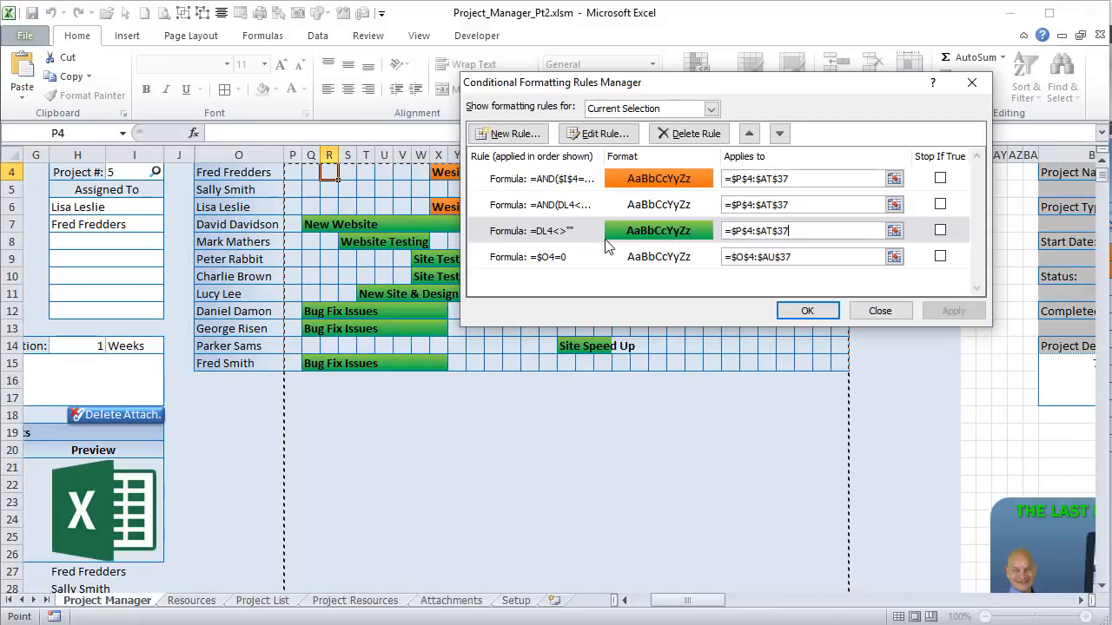
left_click(568, 238)
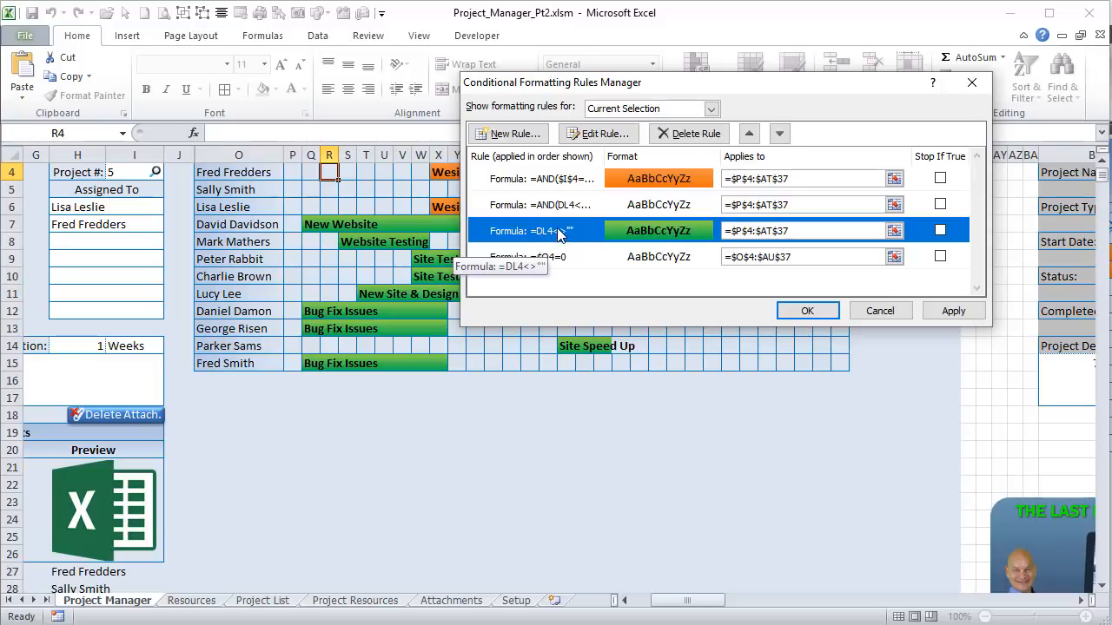
left_click(598, 133)
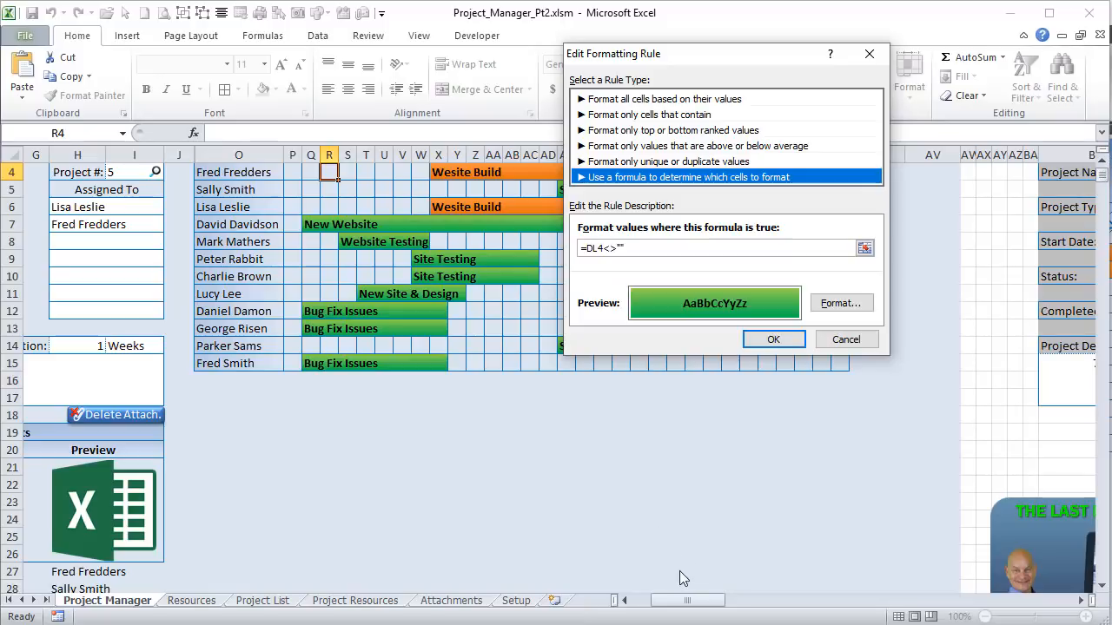
Step: Review the green-bar rule's formula against the helper grid from column DL, then cancel the edit
left_click(727, 248)
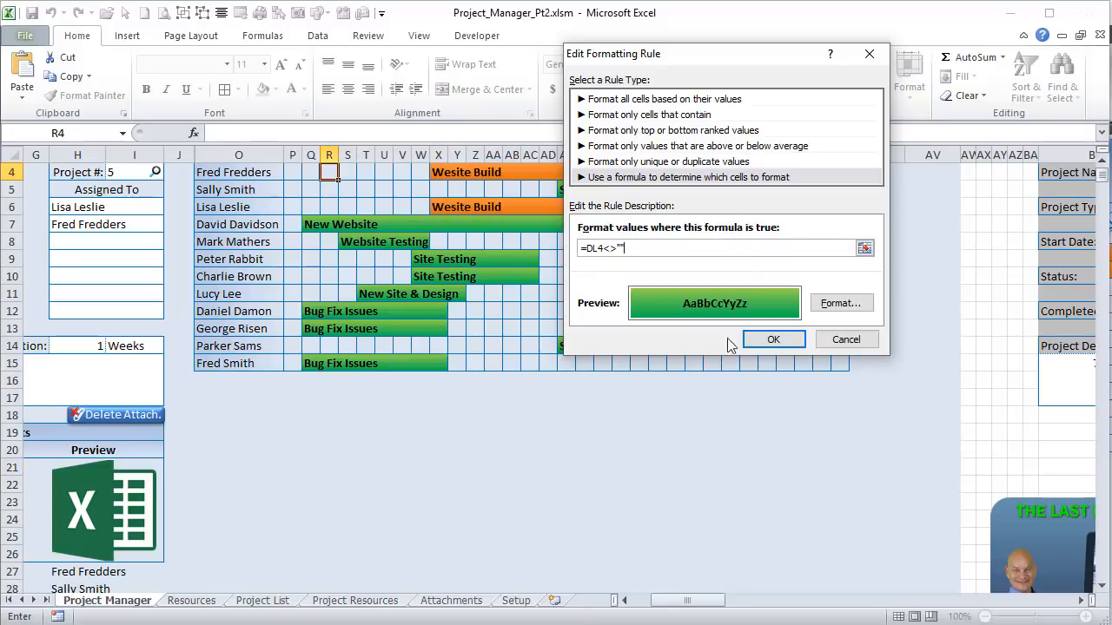
left_click_drag(702, 608, 895, 608)
left_click_drag(1103, 177, 1104, 163)
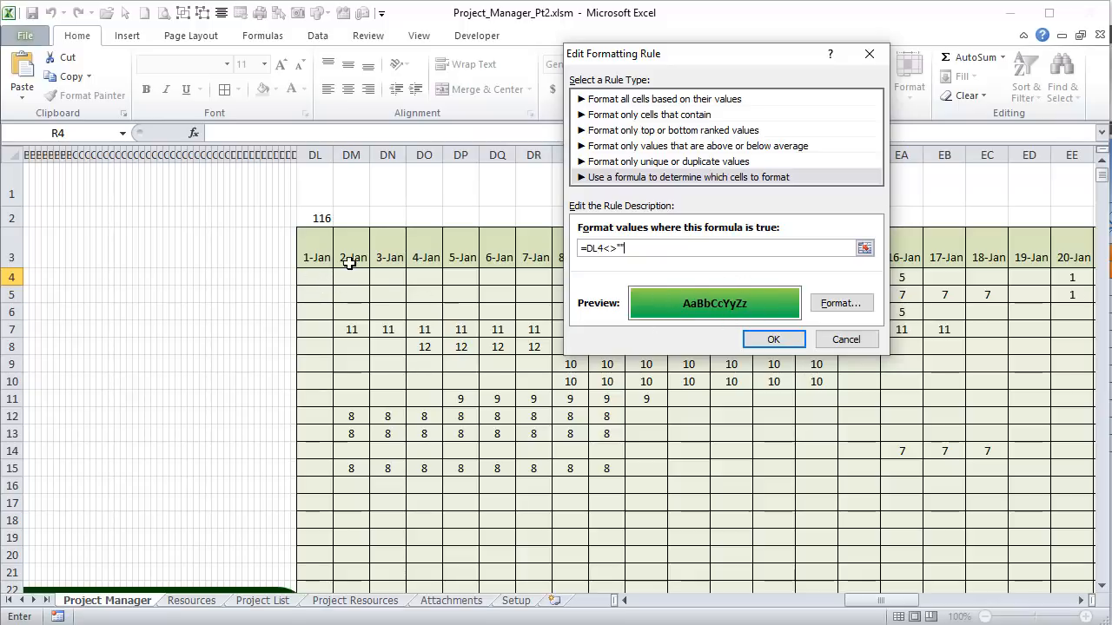
left_click(840, 346)
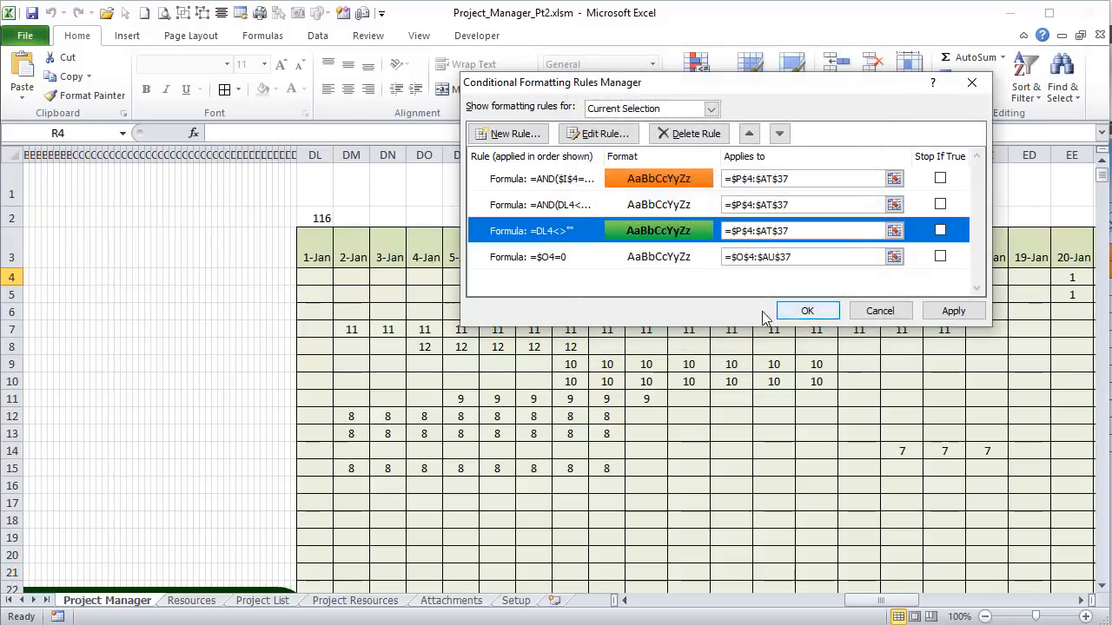
Step: Check the green rule's Applies to range, then apply and close the rules list
left_click(798, 231)
left_click_drag(799, 232, 731, 235)
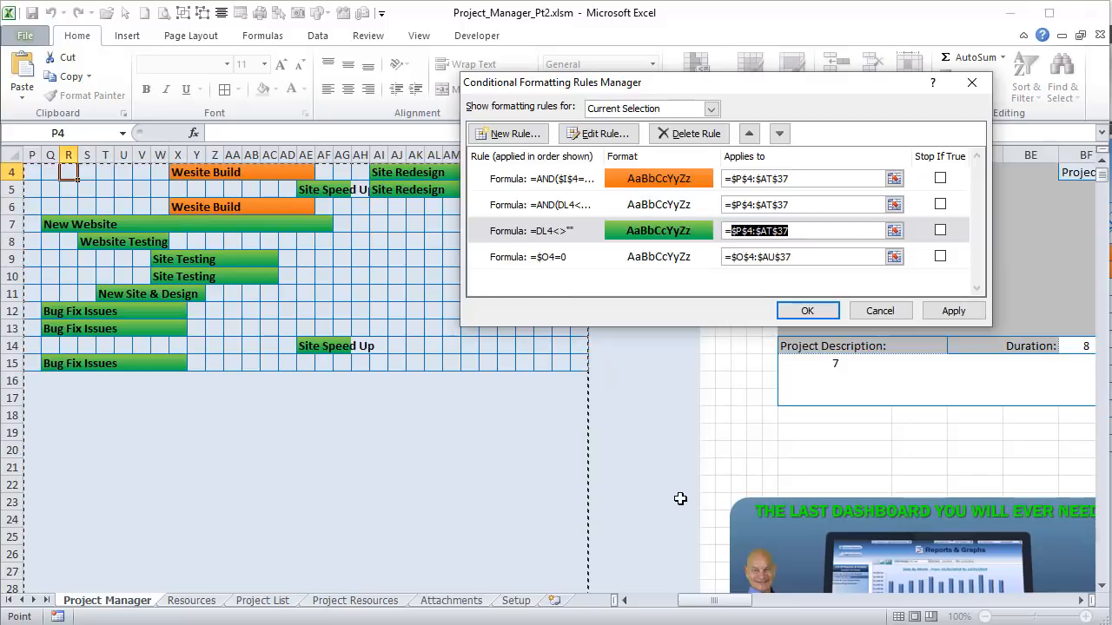
left_click_drag(743, 605, 715, 602)
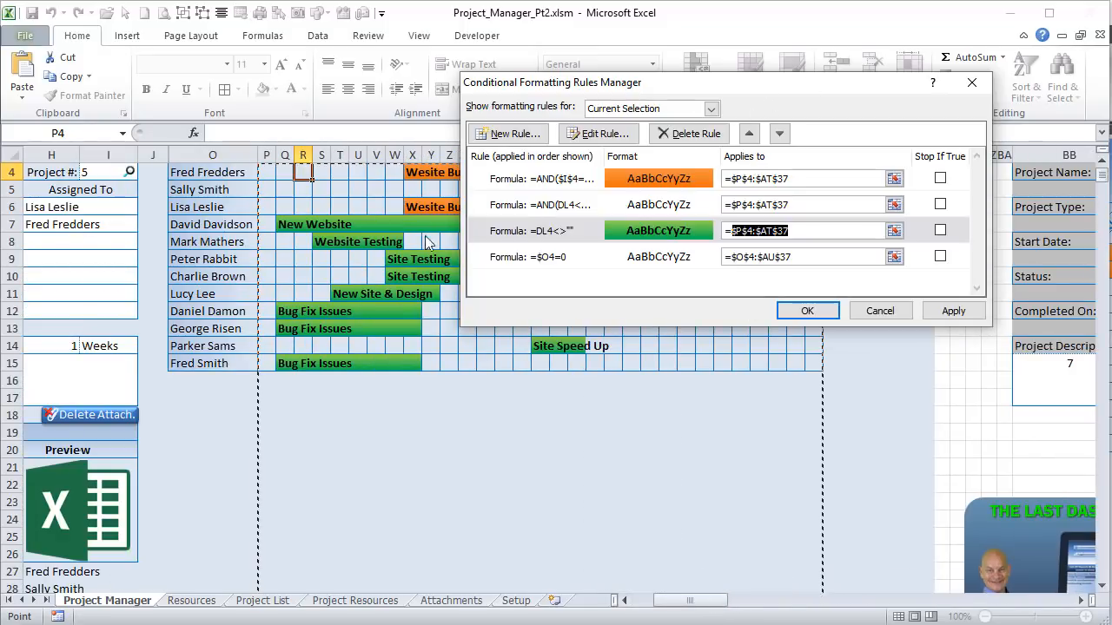
left_click_drag(601, 80, 397, 192)
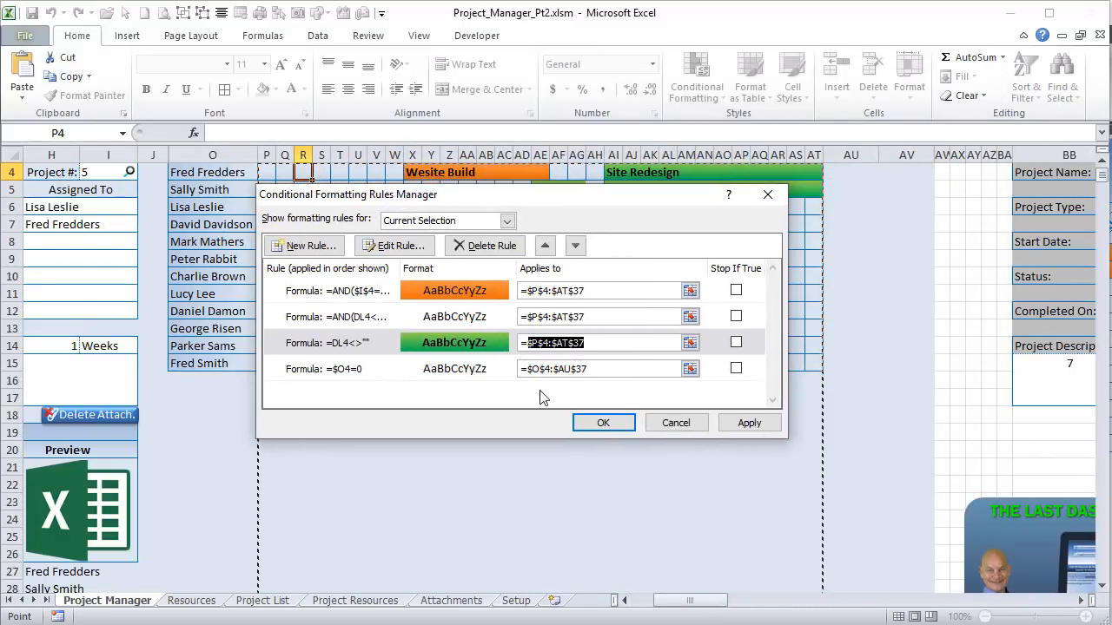
left_click(723, 427)
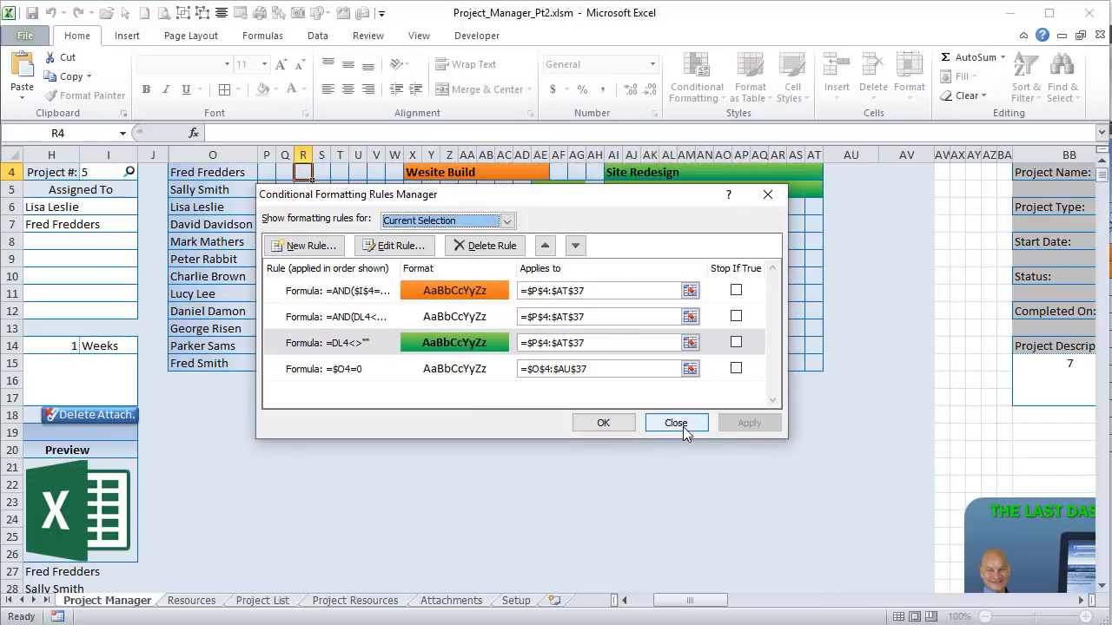
left_click(683, 427)
scroll(600, 412, "up", 1)
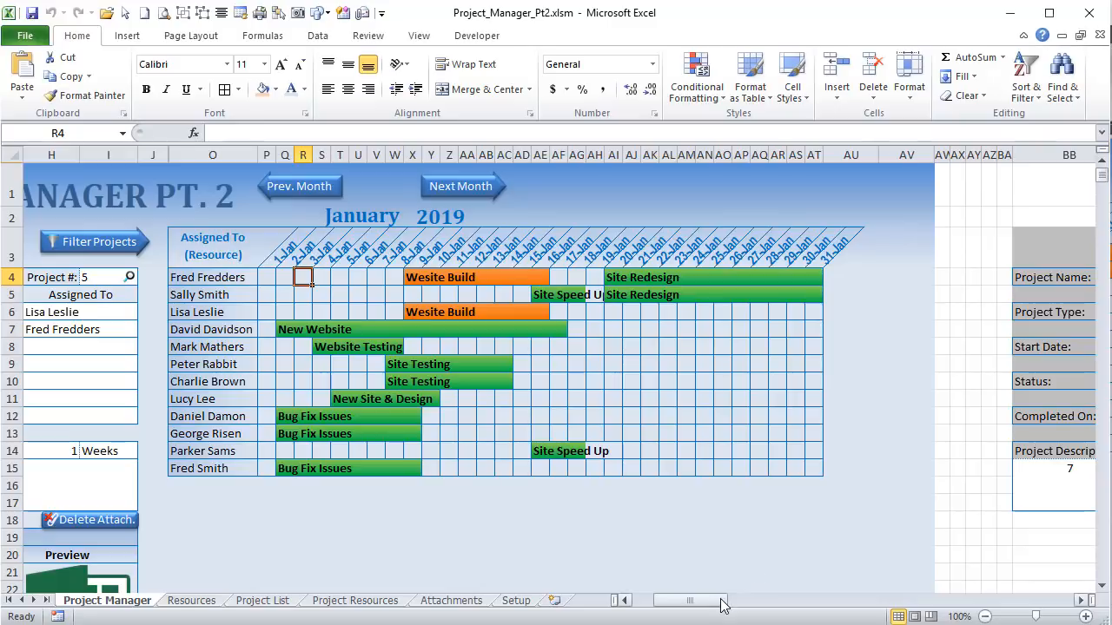
left_click_drag(719, 601, 872, 606)
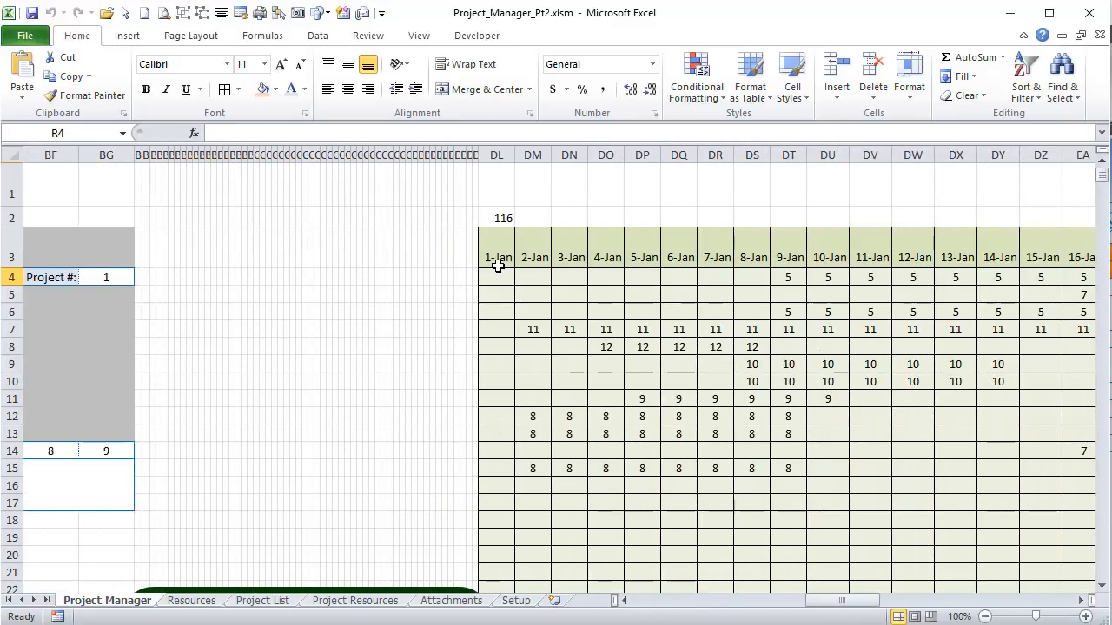
left_click_drag(812, 601, 671, 599)
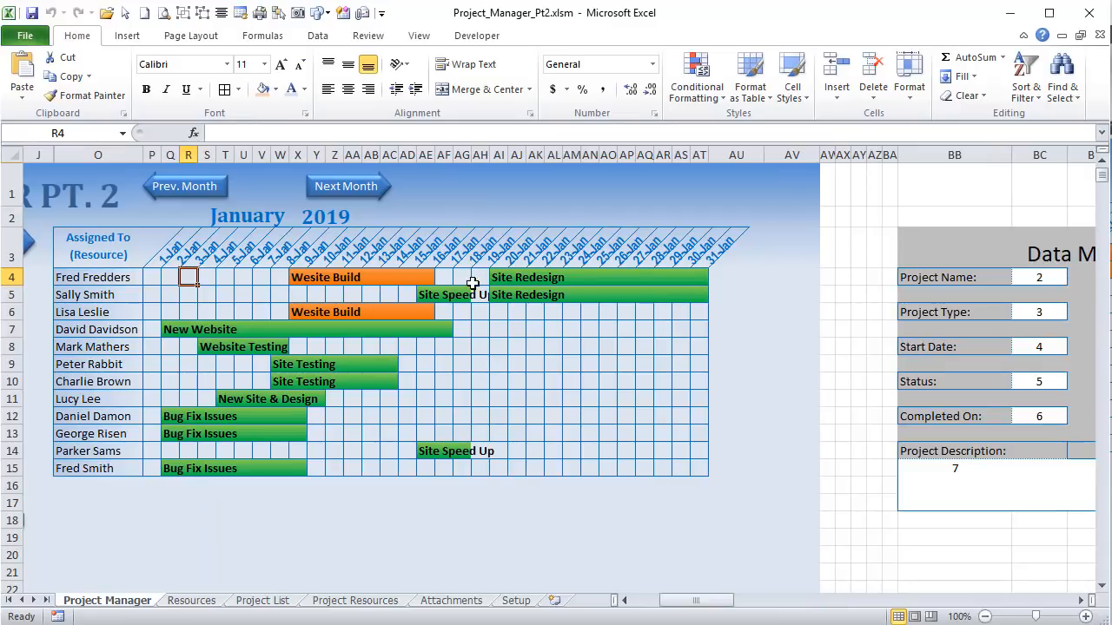
left_click_drag(686, 600, 722, 602)
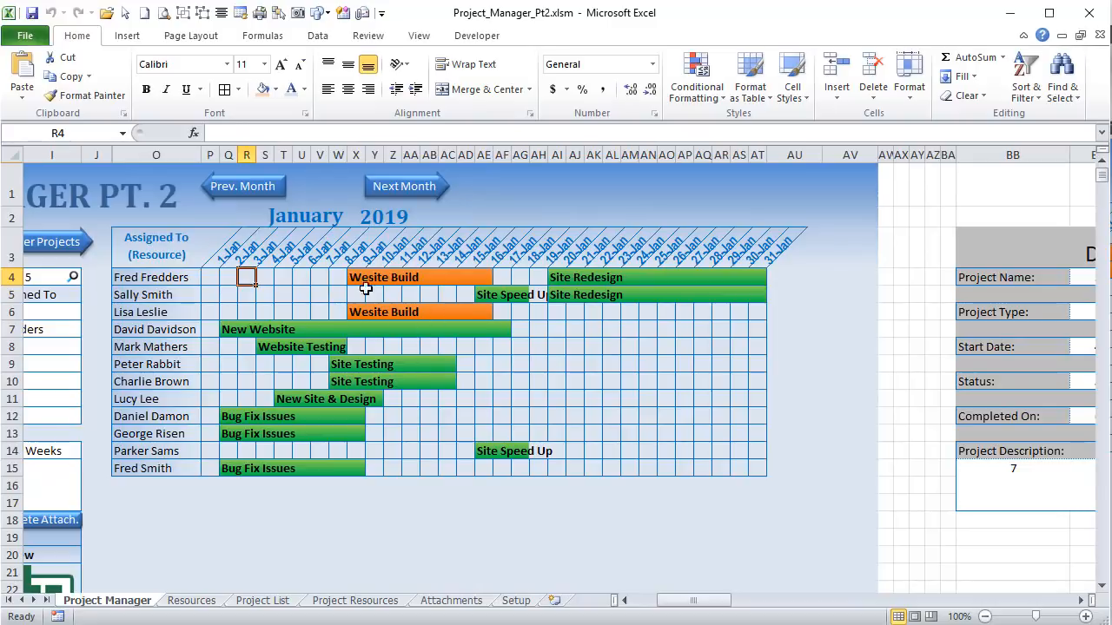
left_click_drag(665, 600, 618, 601)
left_click(428, 273)
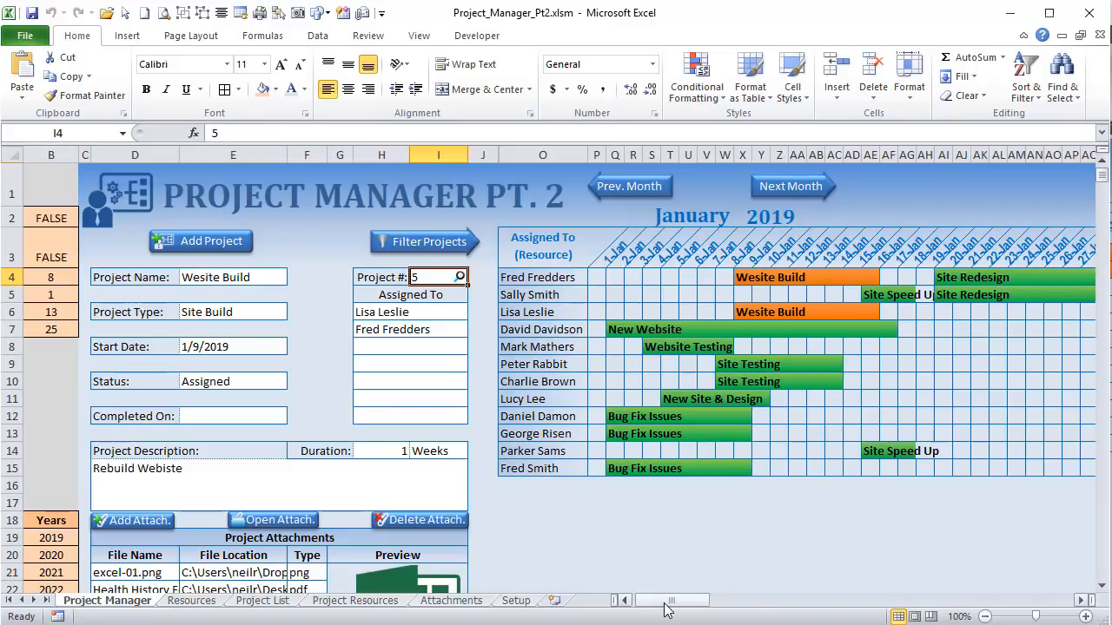
left_click_drag(667, 608, 695, 606)
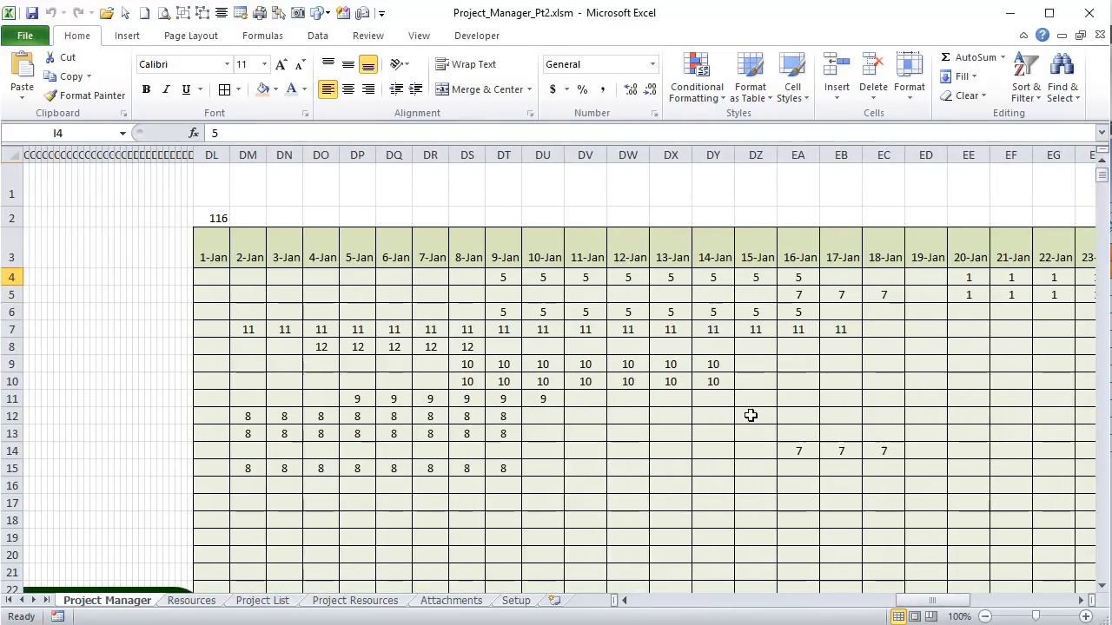
left_click_drag(943, 602, 695, 600)
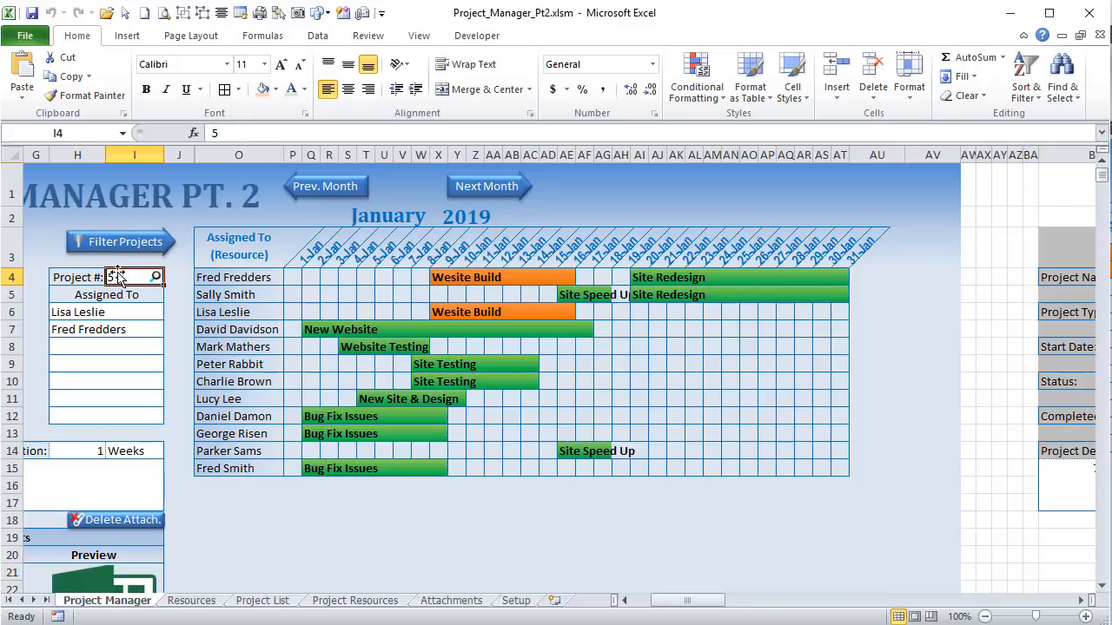
left_click_drag(721, 602, 938, 601)
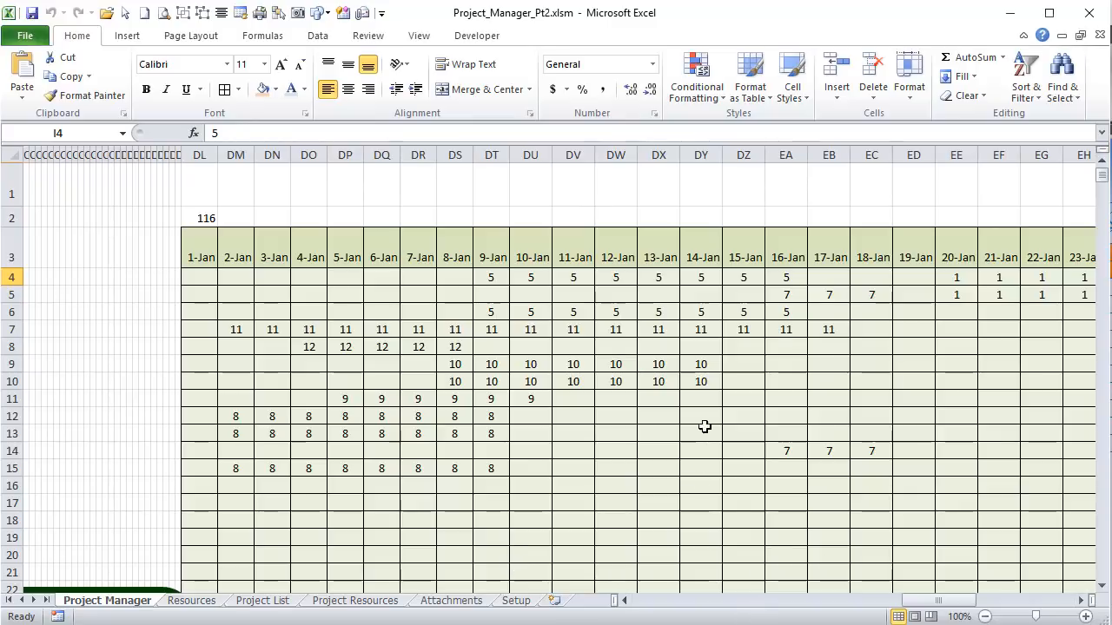
left_click_drag(940, 601, 682, 606)
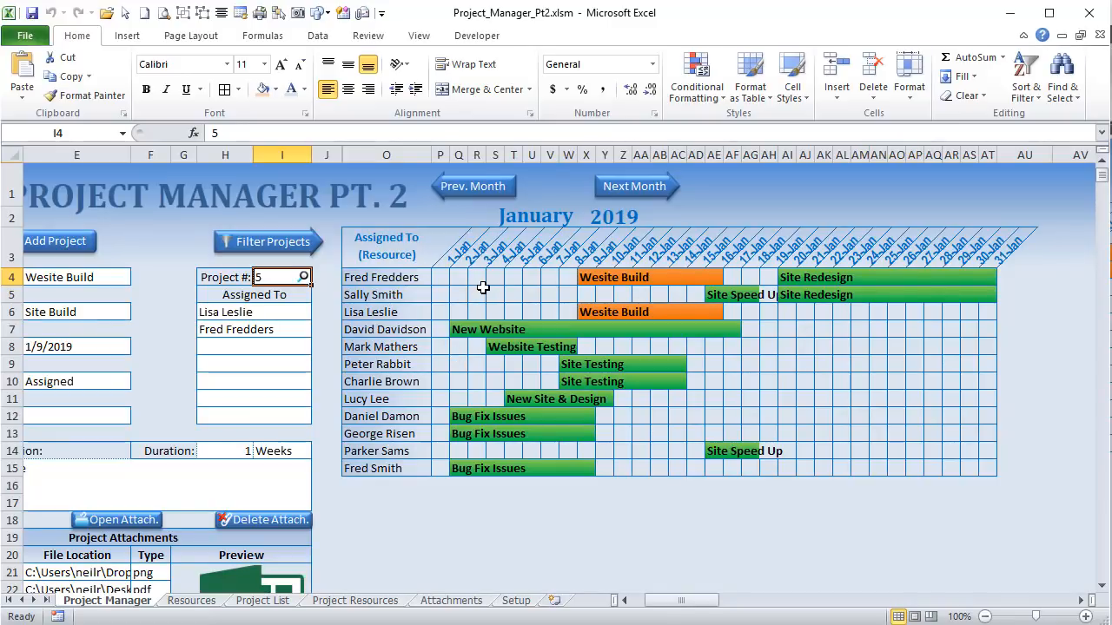
left_click(477, 295)
Step: Open the orange-bar rule and examine its formula =AND($I$4=DL4,$I$4<>"")
left_click(696, 83)
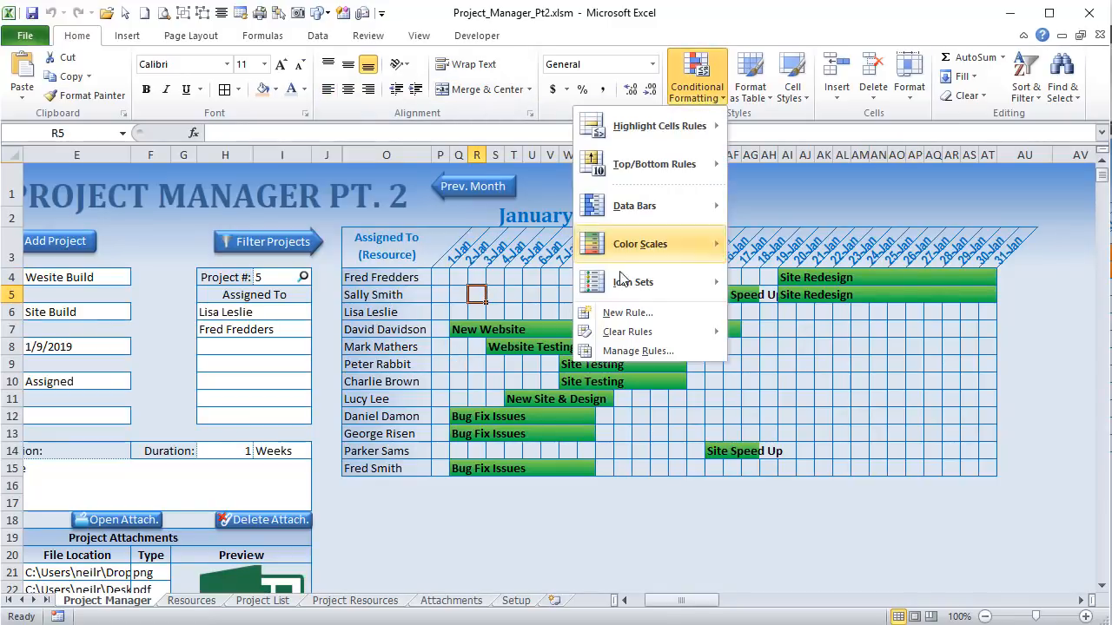
left_click(638, 350)
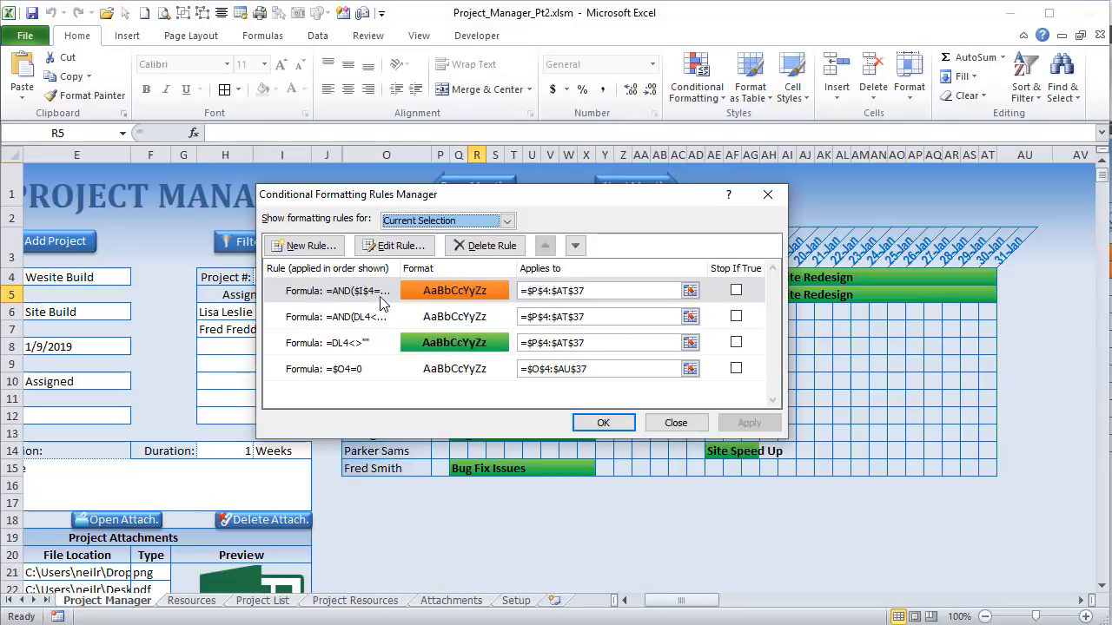
left_click(379, 295)
left_click(395, 247)
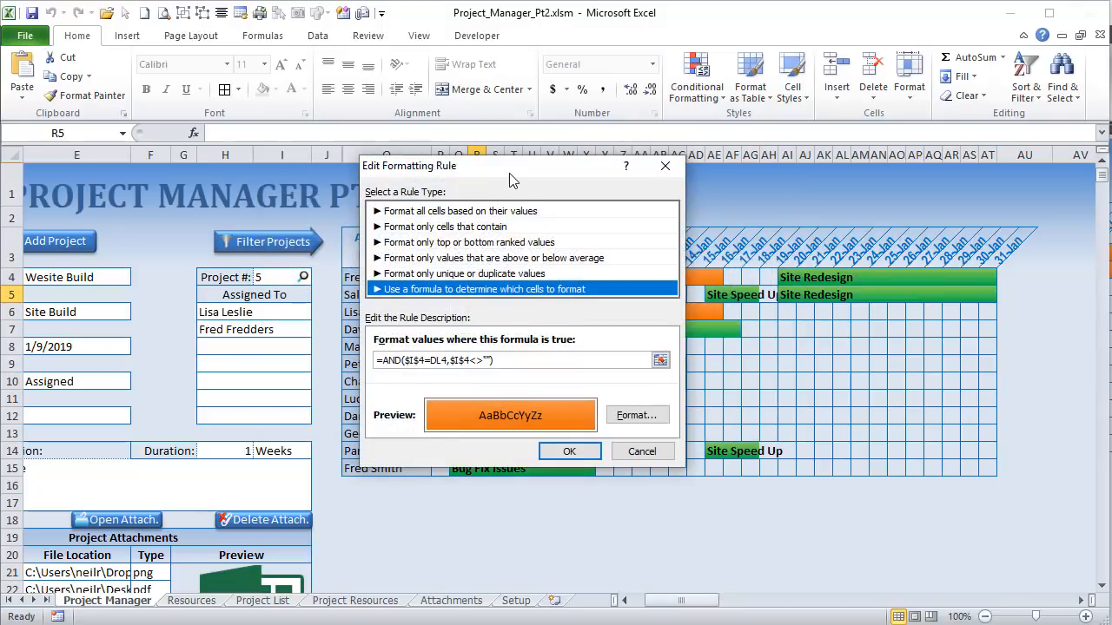
left_click_drag(511, 180, 545, 134)
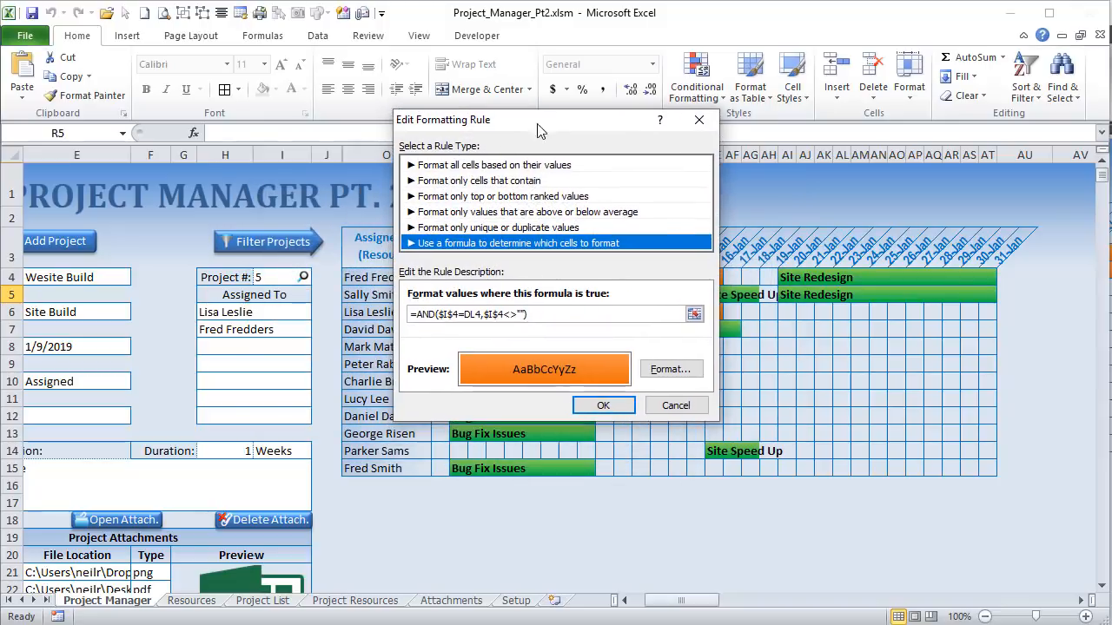
left_click(456, 315)
double_click(447, 314)
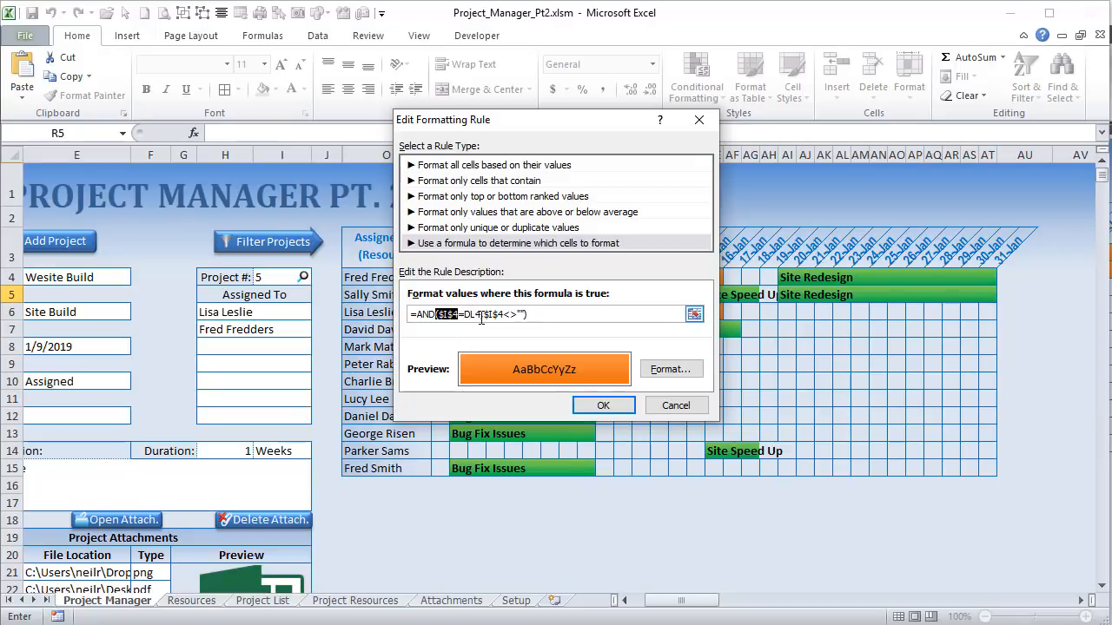
left_click_drag(480, 318, 474, 318)
left_click(484, 316)
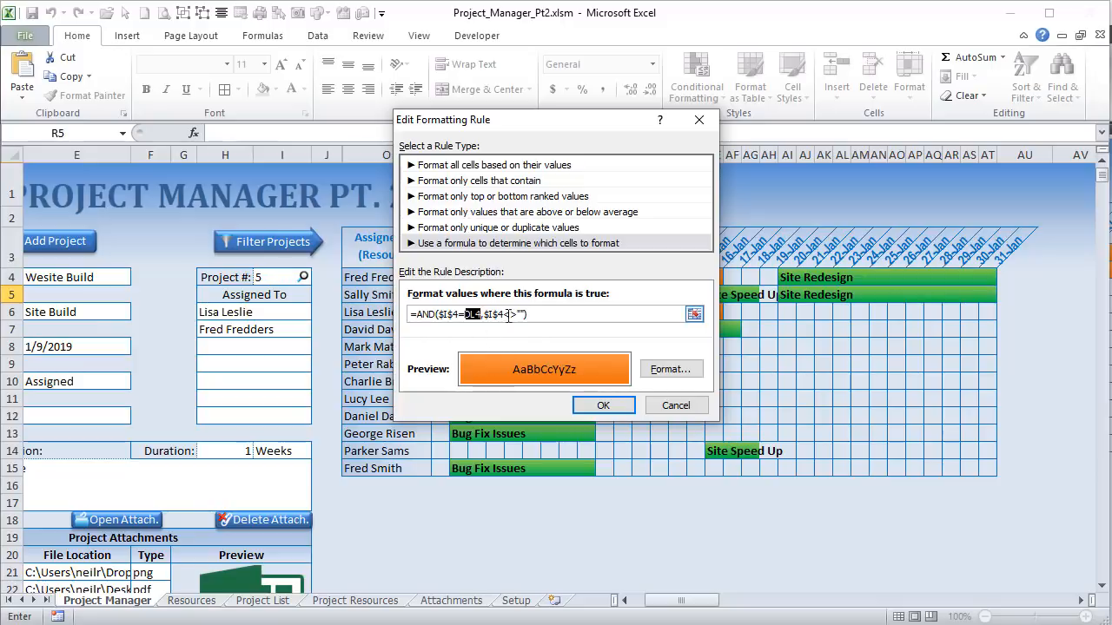
Step: Check the orange rule's applies-to range, then cancel the rule unchanged and close the rules list
left_click(653, 406)
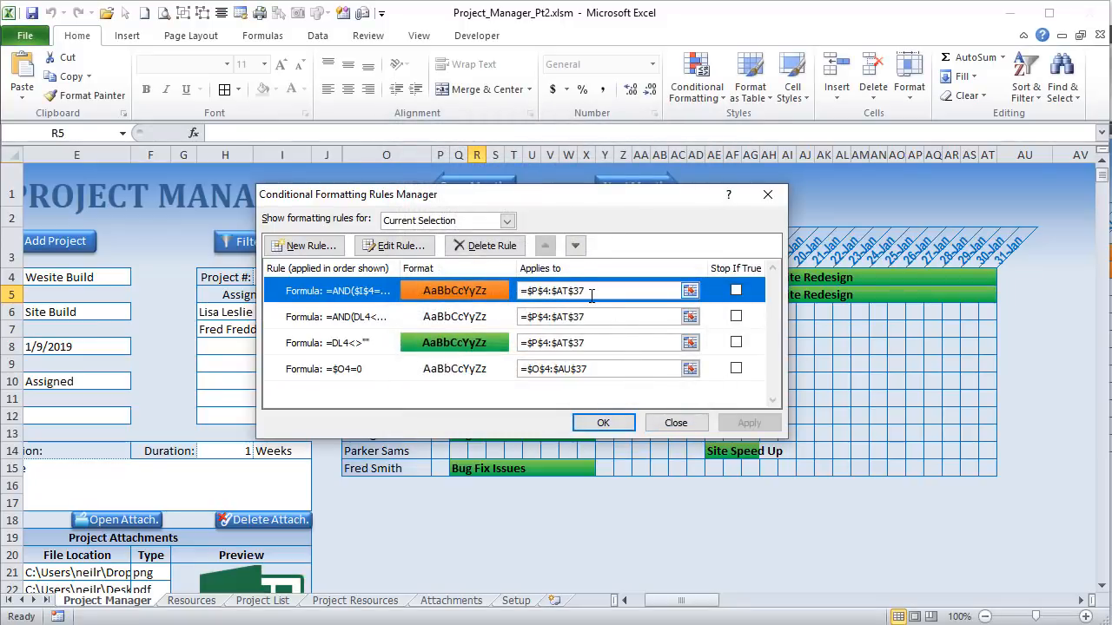
left_click(591, 296)
left_click_drag(592, 297, 521, 293)
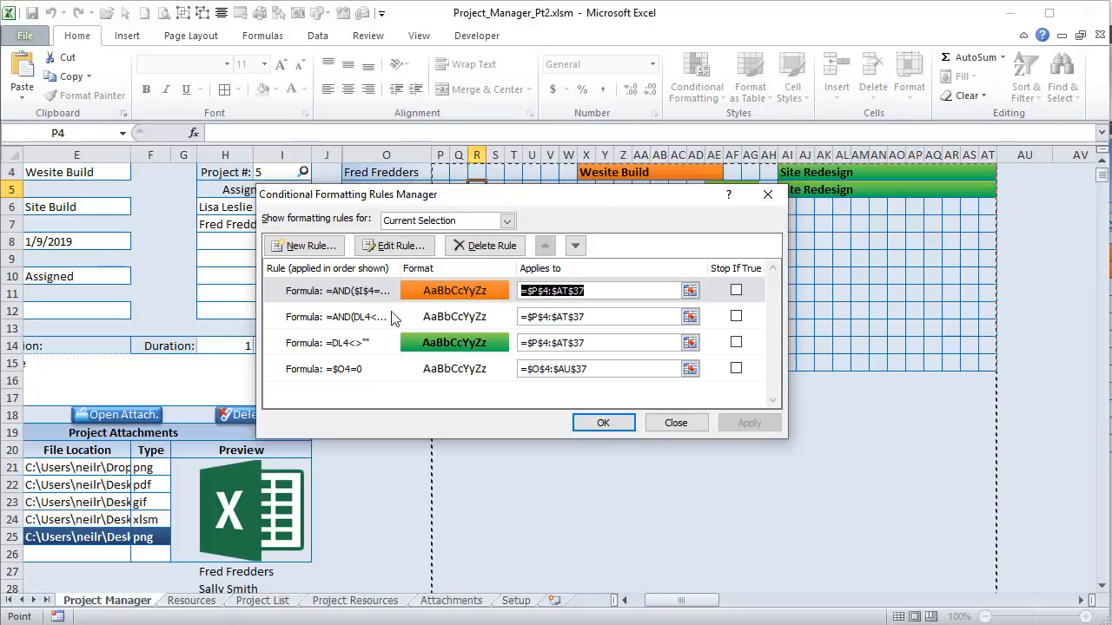
left_click(392, 246)
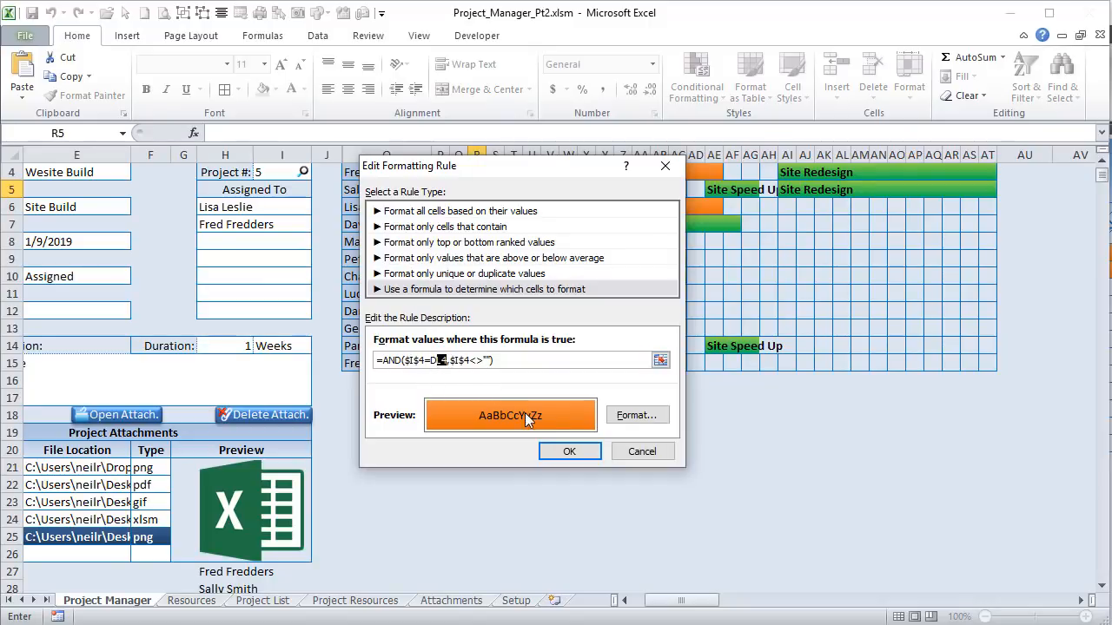
left_click(613, 455)
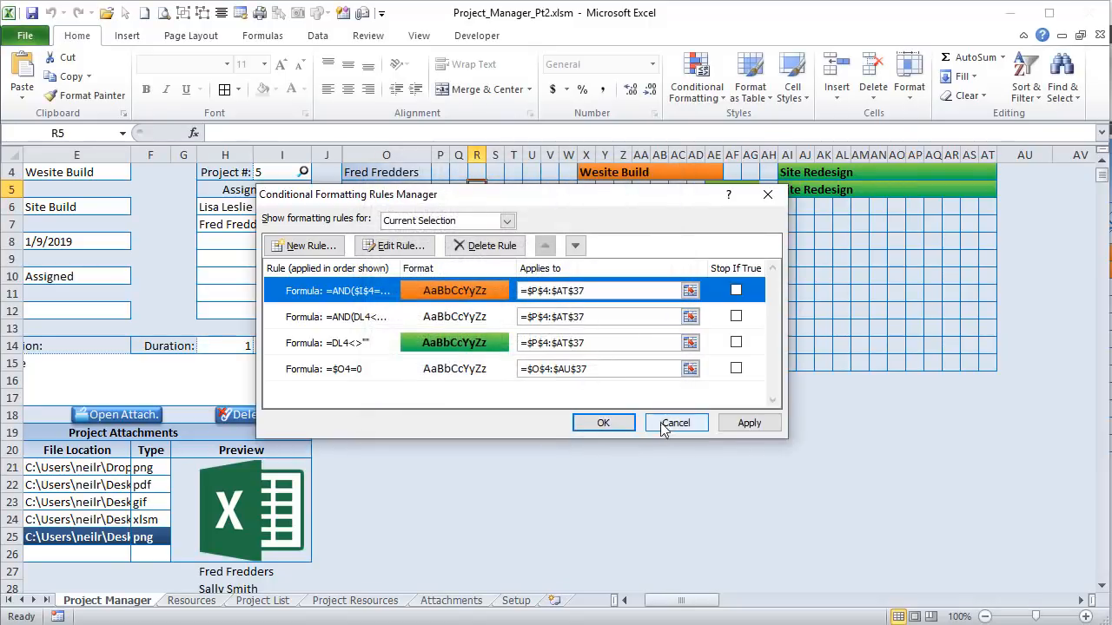
left_click(665, 423)
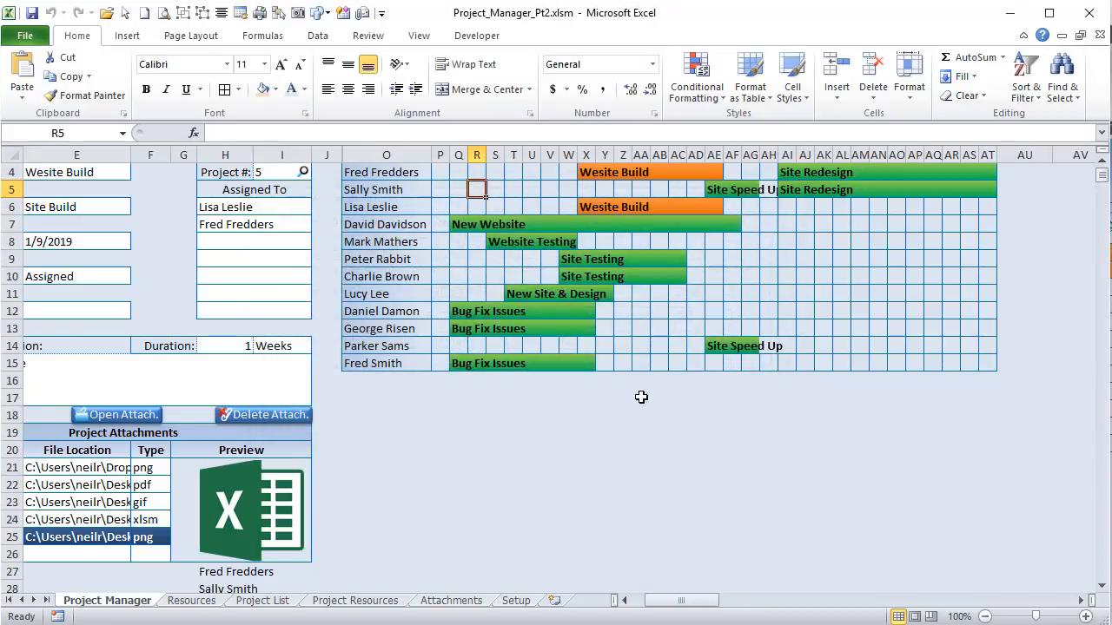
scroll(638, 336, "up", 1)
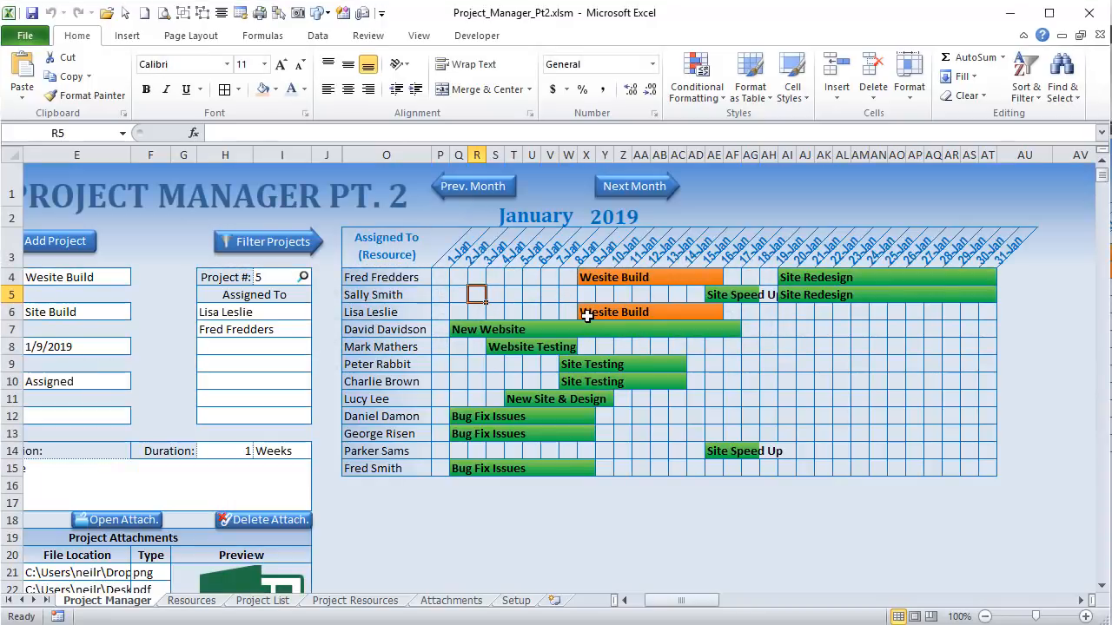
Step: Select X6:AE6, the cells under row 6's Website Build bar
left_click_drag(503, 313, 770, 314)
left_click(551, 313)
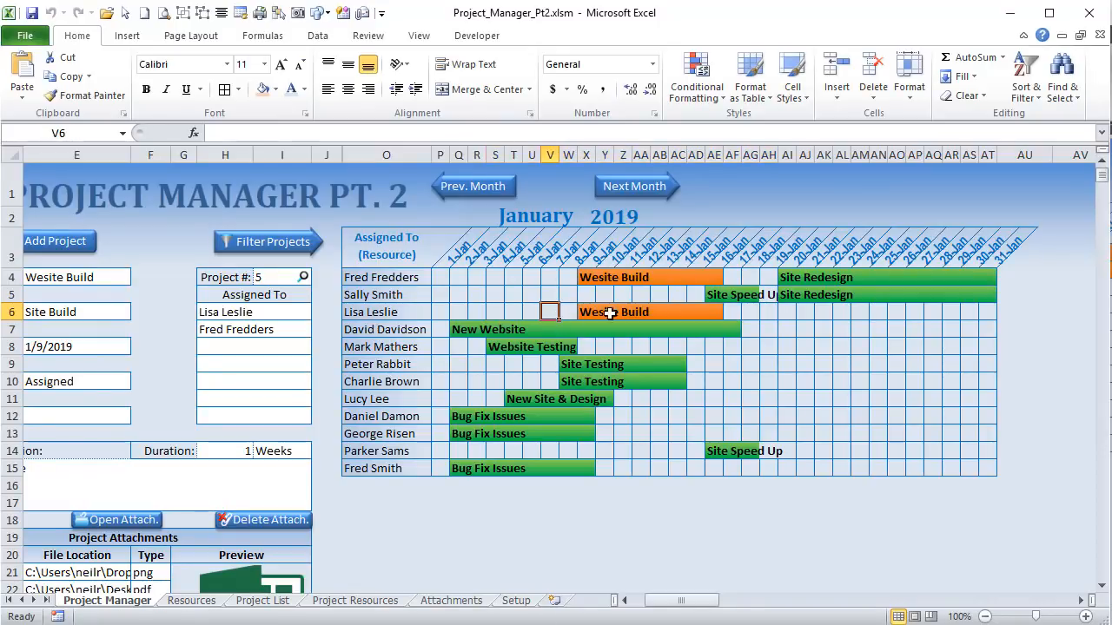
left_click_drag(592, 311, 719, 313)
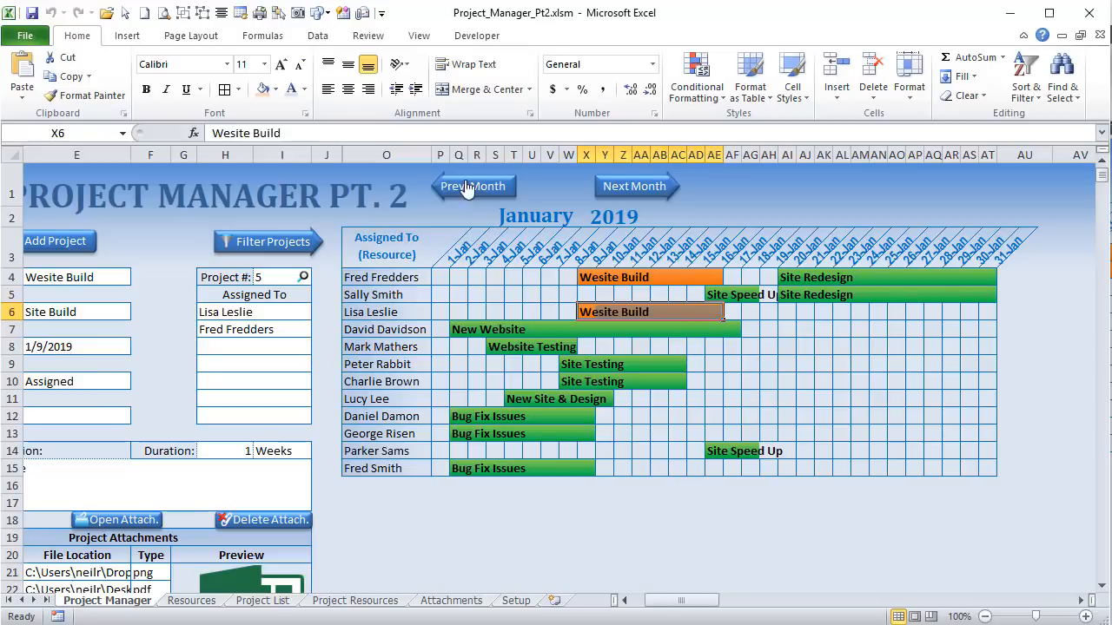
Step: Open the Rules Manager, view the second rule =AND(DL4<>"",DM4<>""), and cancel back to the list
left_click(688, 94)
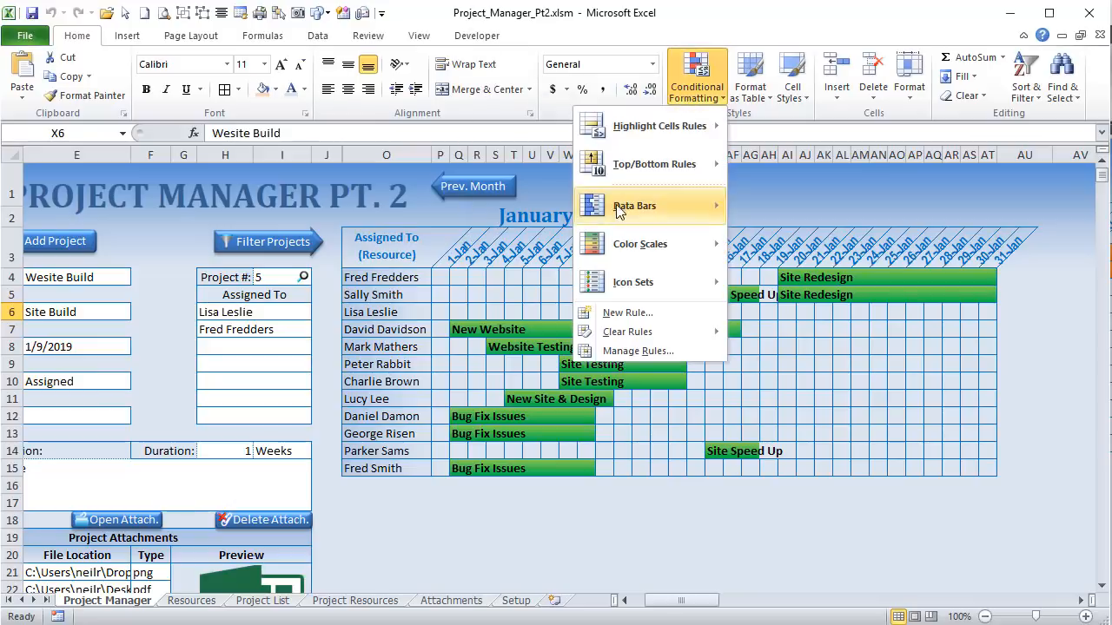
left_click(620, 356)
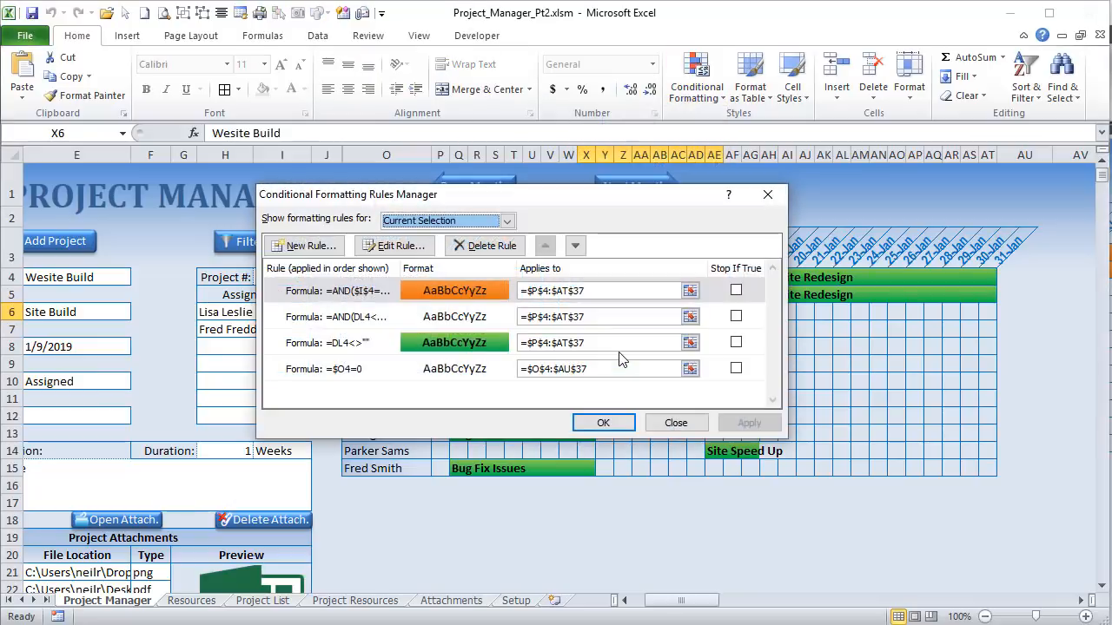
left_click(331, 324)
left_click(407, 250)
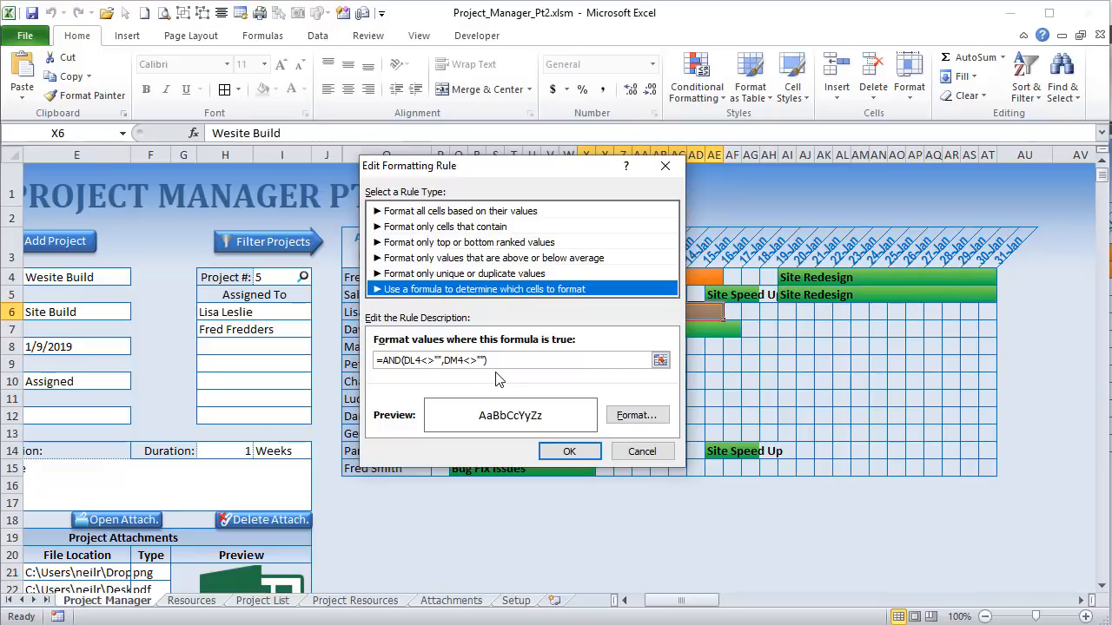
left_click(617, 452)
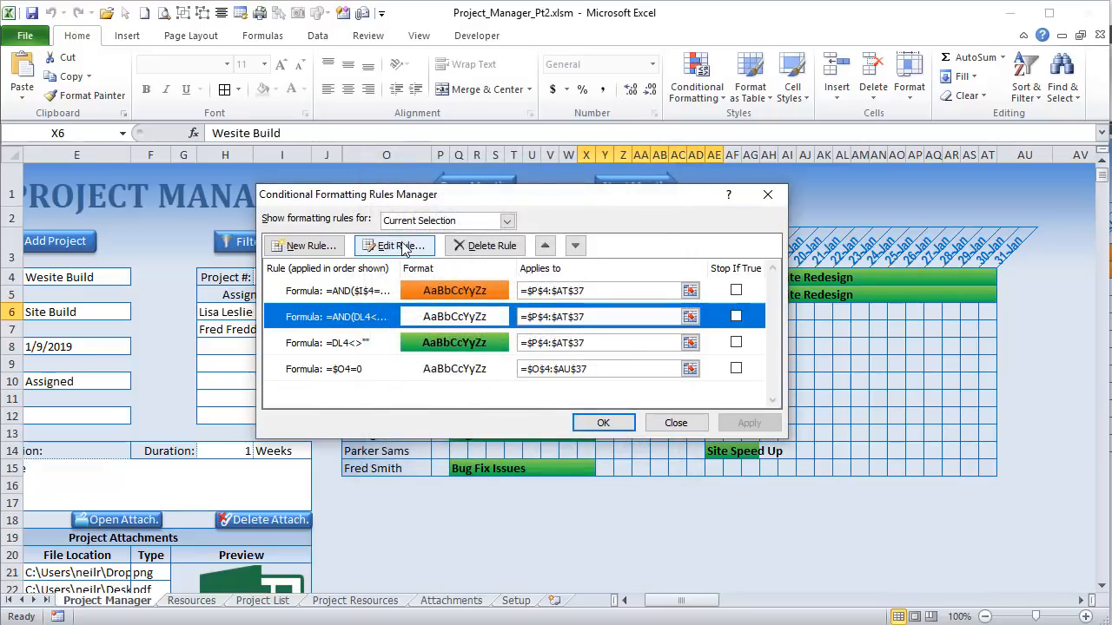
Step: Close the rules list and inspect the helper formulas in DL4 and DM4
left_click(676, 423)
left_click_drag(672, 591, 860, 599)
left_click(370, 278)
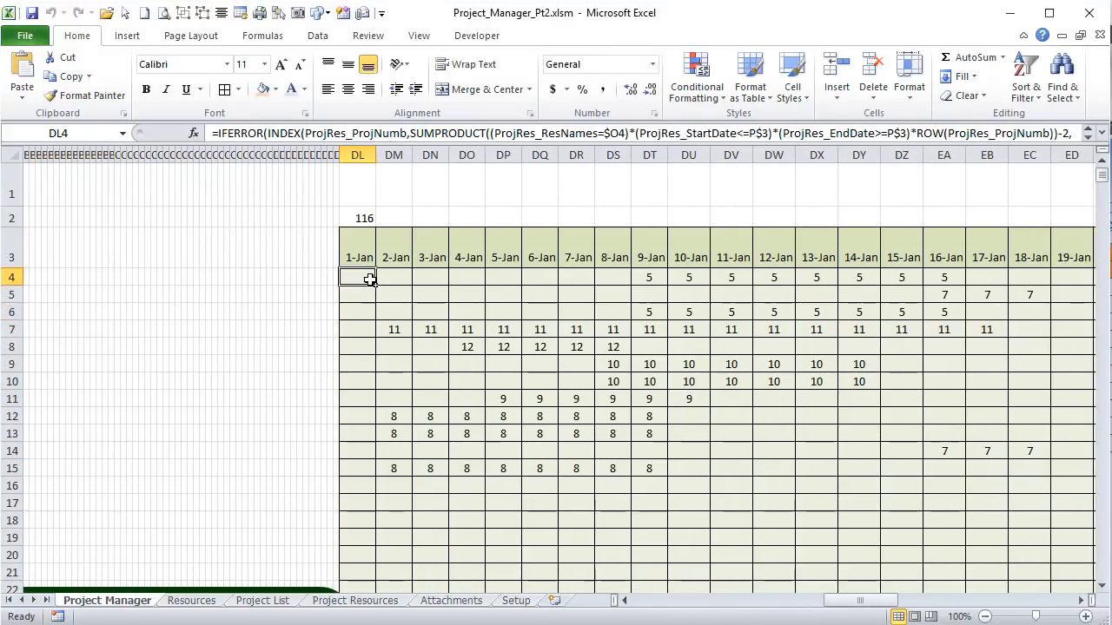
left_click(392, 273)
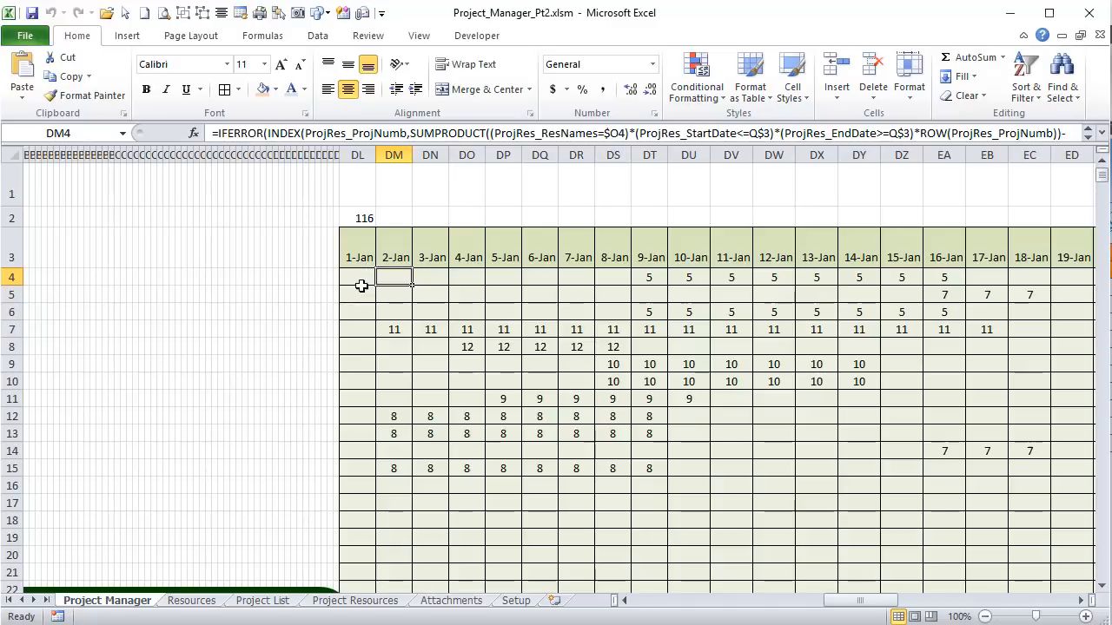
left_click(371, 275)
key("shift+Right")
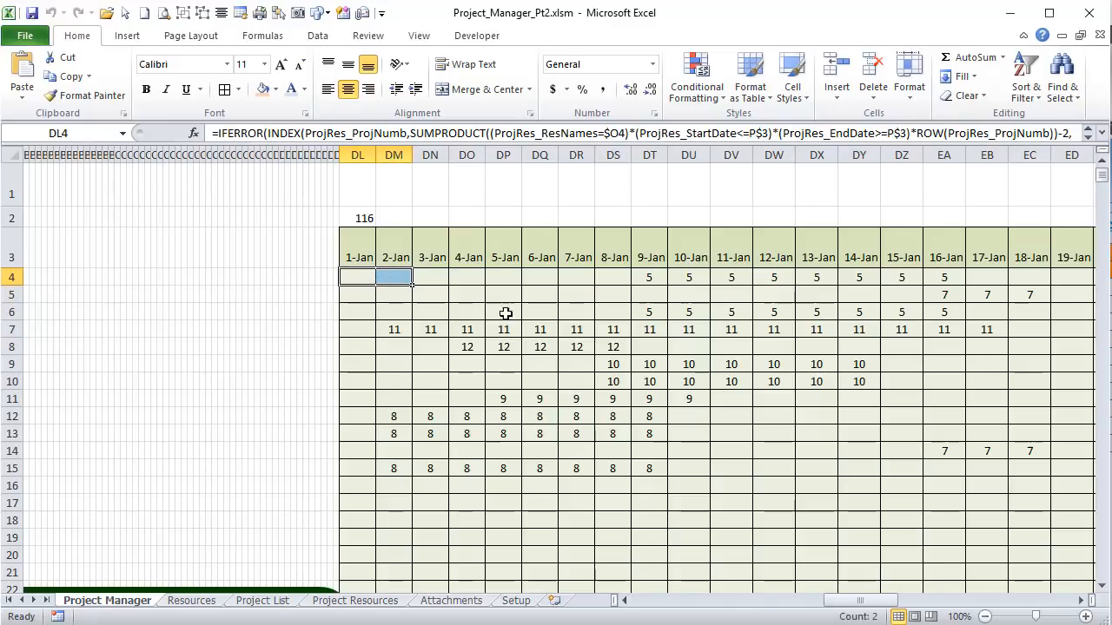
Step: Back on the chart, check Gantt cells P4, Q4, R5, Y4 and AD4 in the bars
left_click_drag(859, 600, 686, 601)
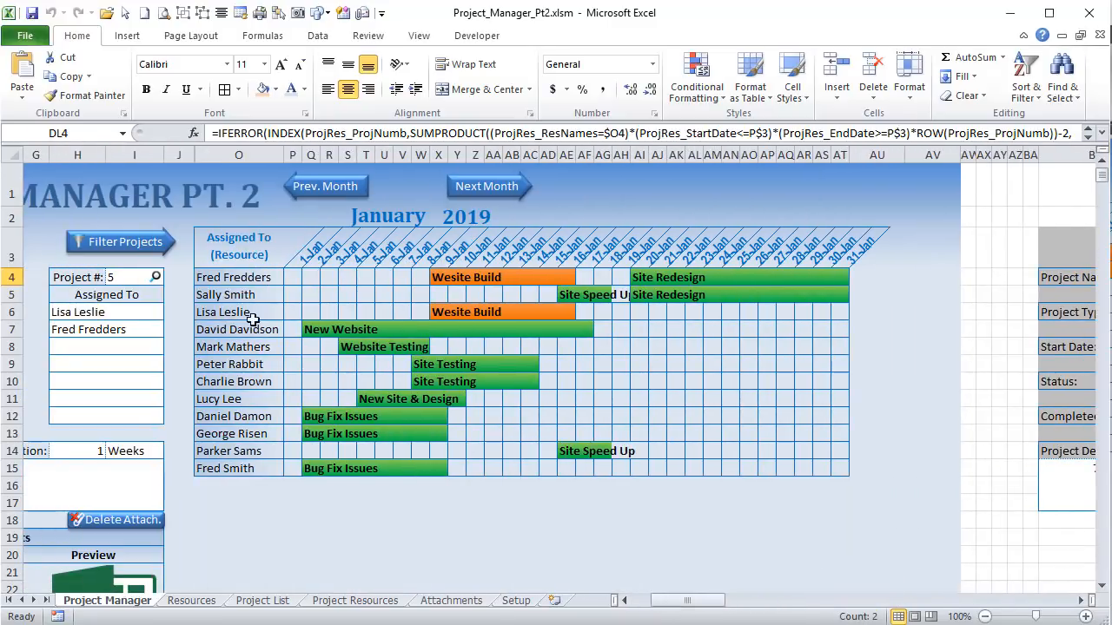
left_click(292, 276)
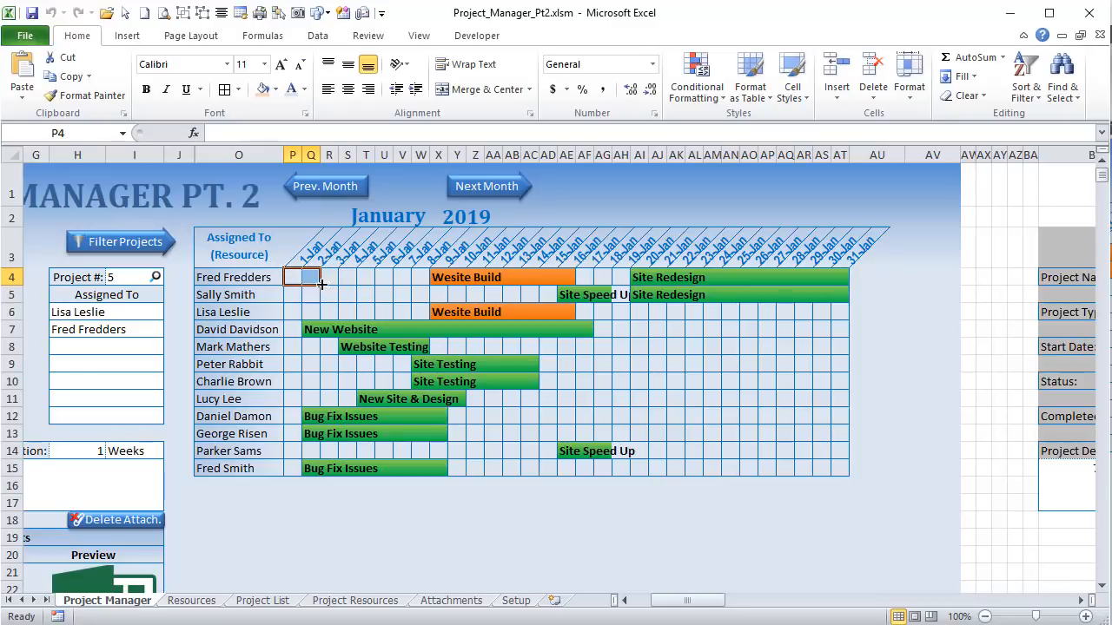
left_click(298, 275)
left_click(309, 276)
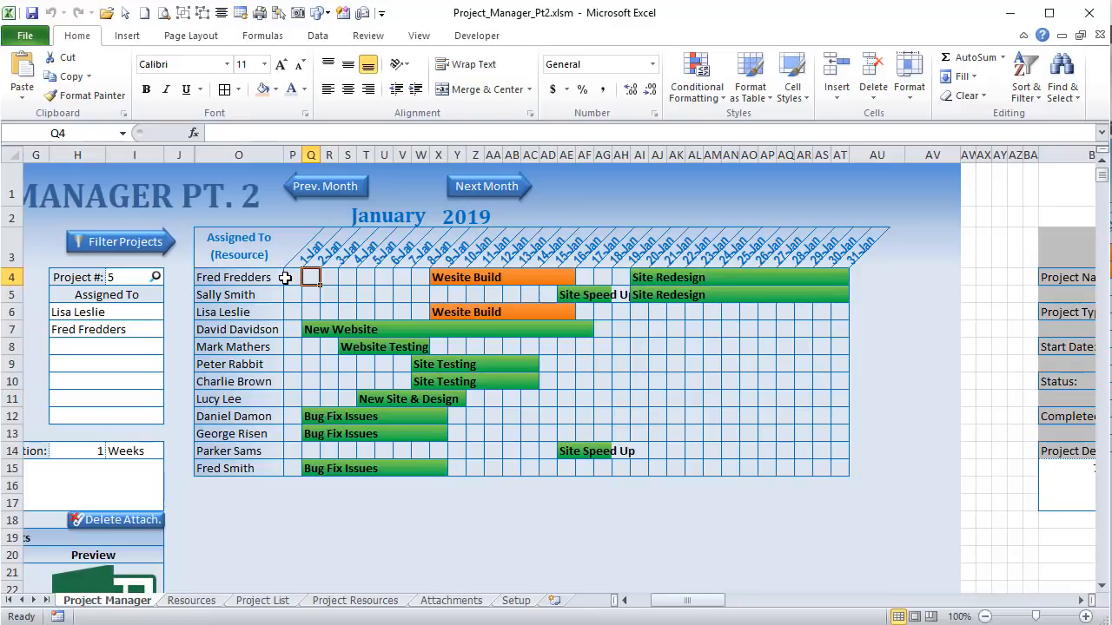
mouse_move(694, 603)
left_mouse_down()
mouse_move(857, 606)
mouse_move(697, 607)
left_mouse_up()
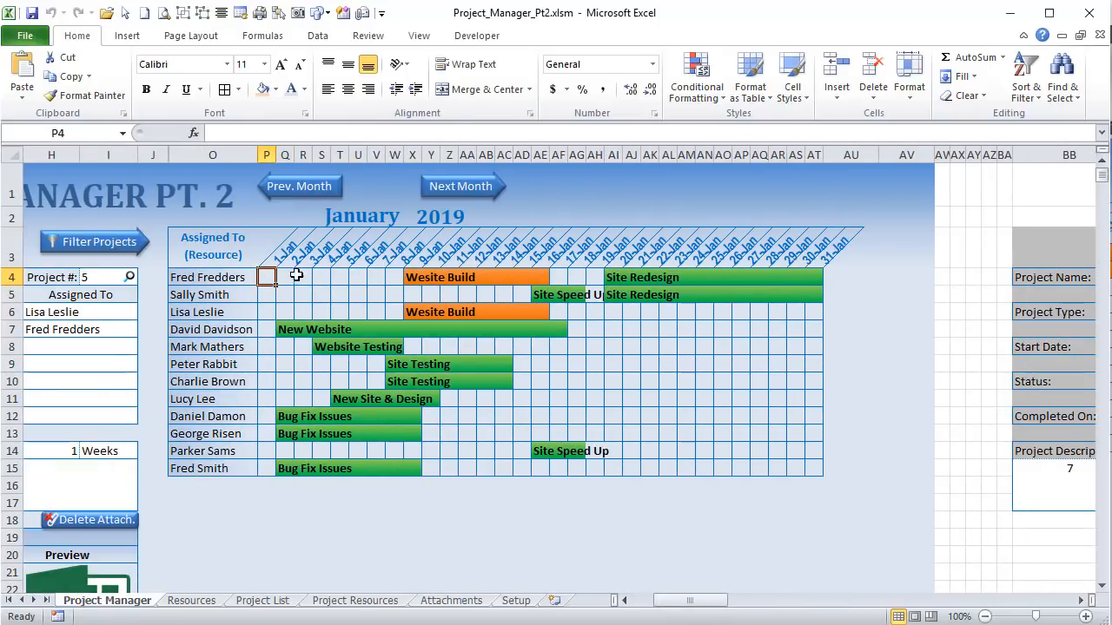
left_click(306, 294)
left_click(449, 278)
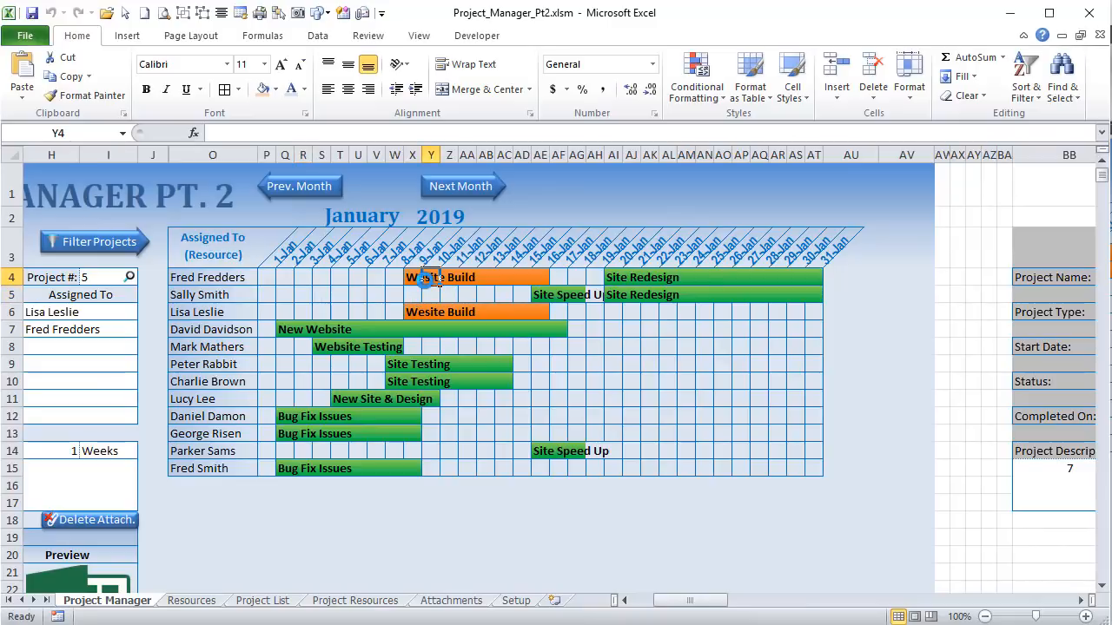
left_click(519, 277)
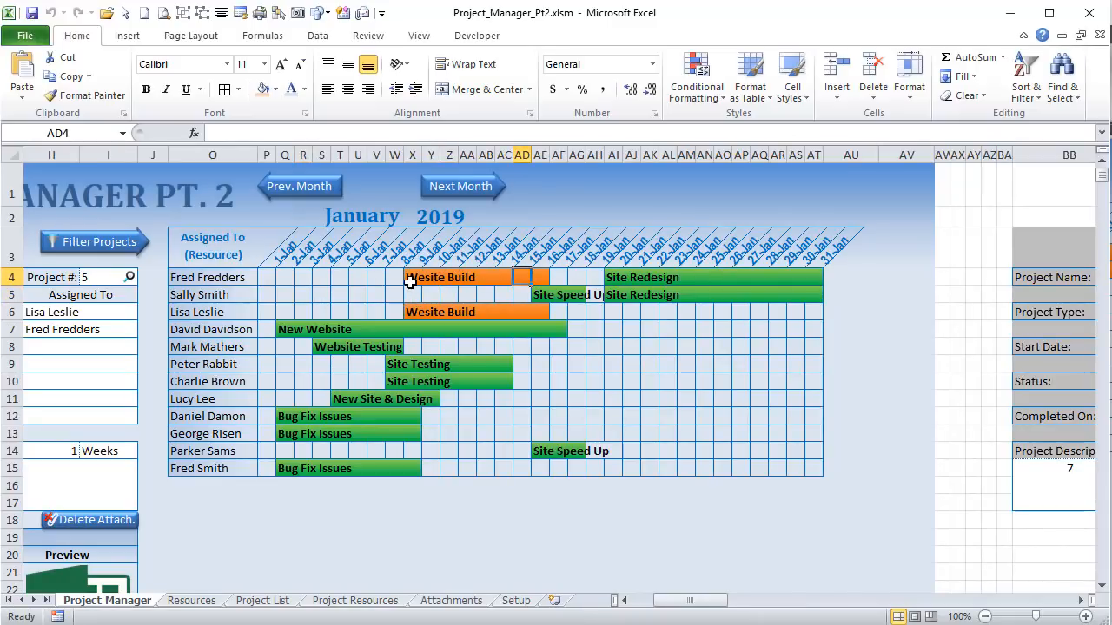
left_click(429, 277)
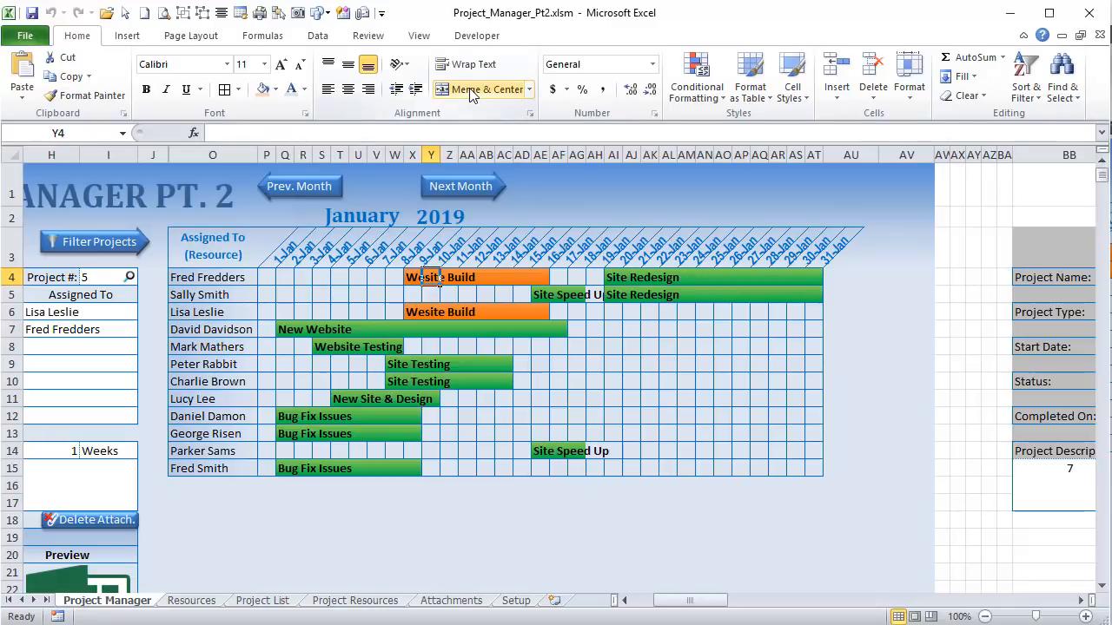
left_click(697, 83)
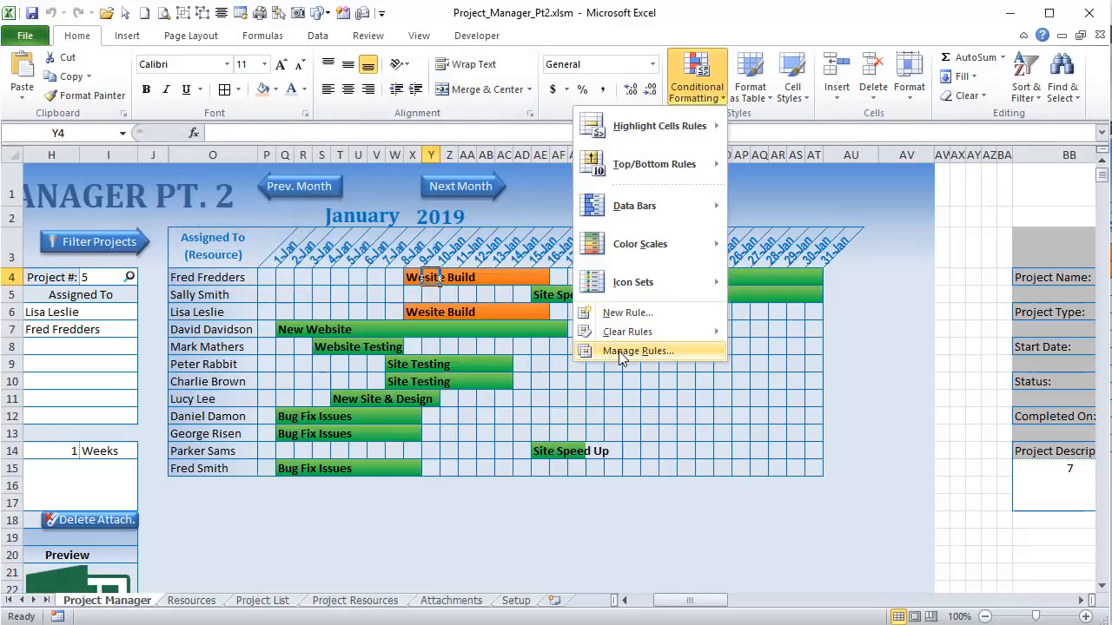
left_click(622, 351)
left_click(372, 320)
left_click(389, 248)
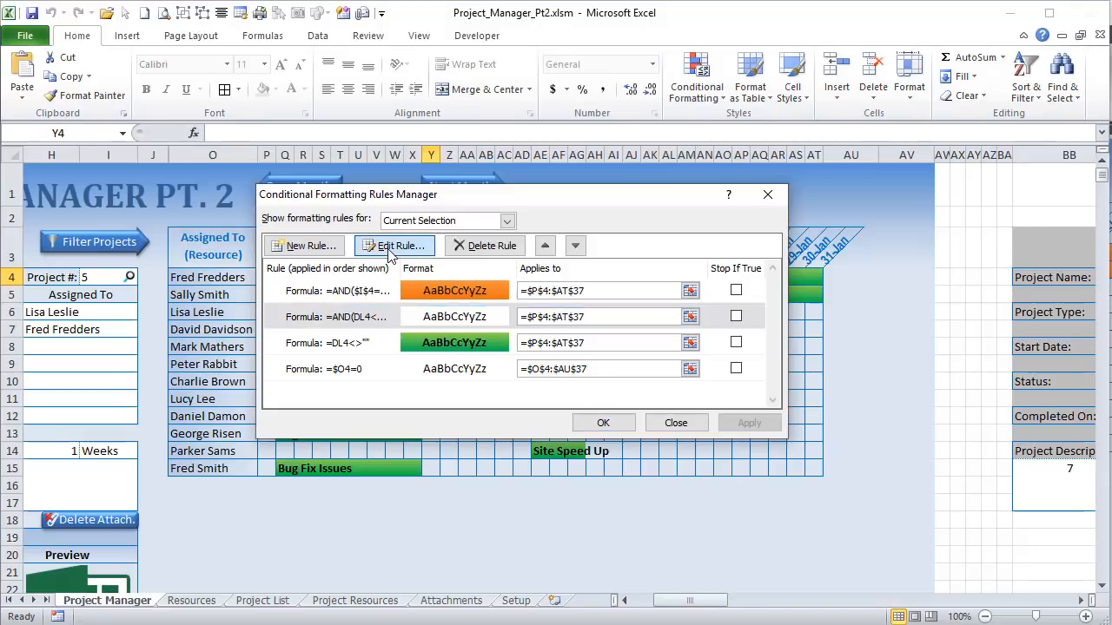
left_click(634, 417)
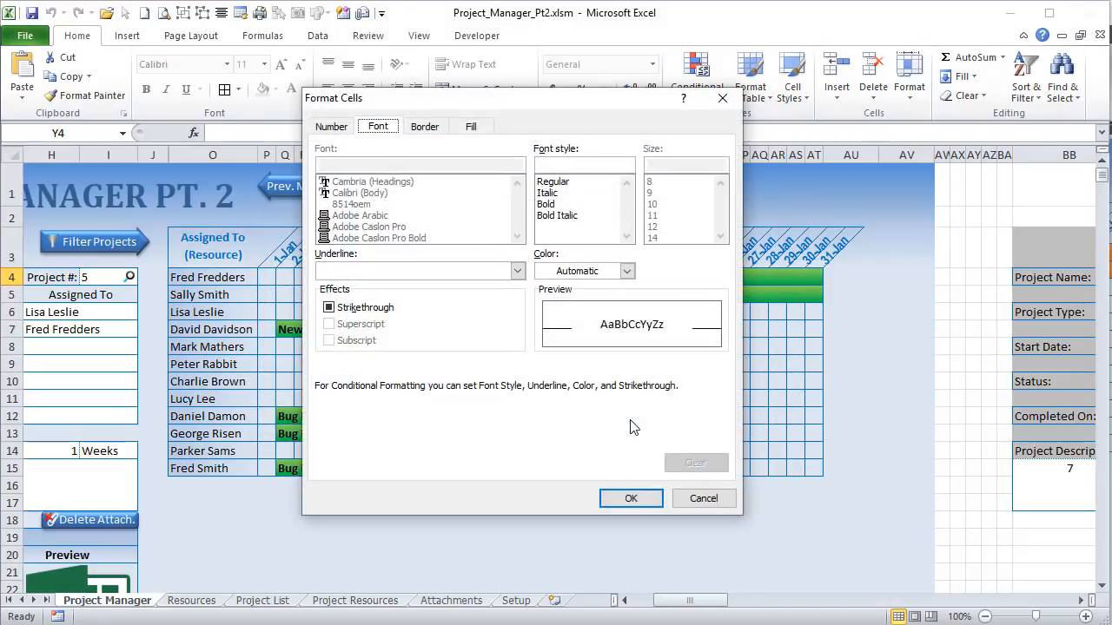
left_click(437, 127)
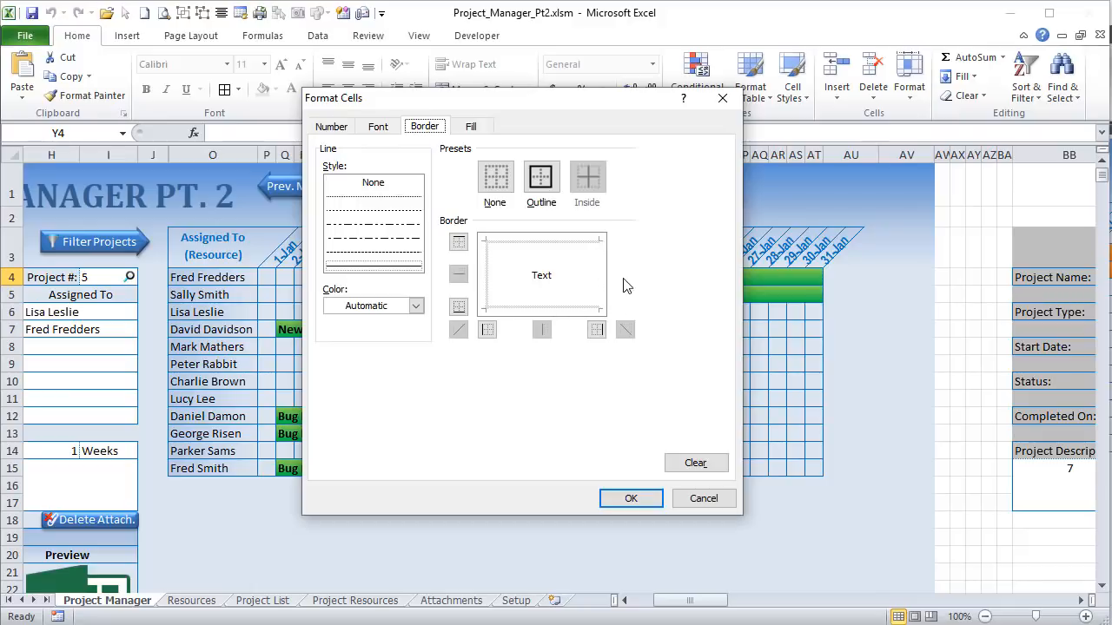
left_click(701, 498)
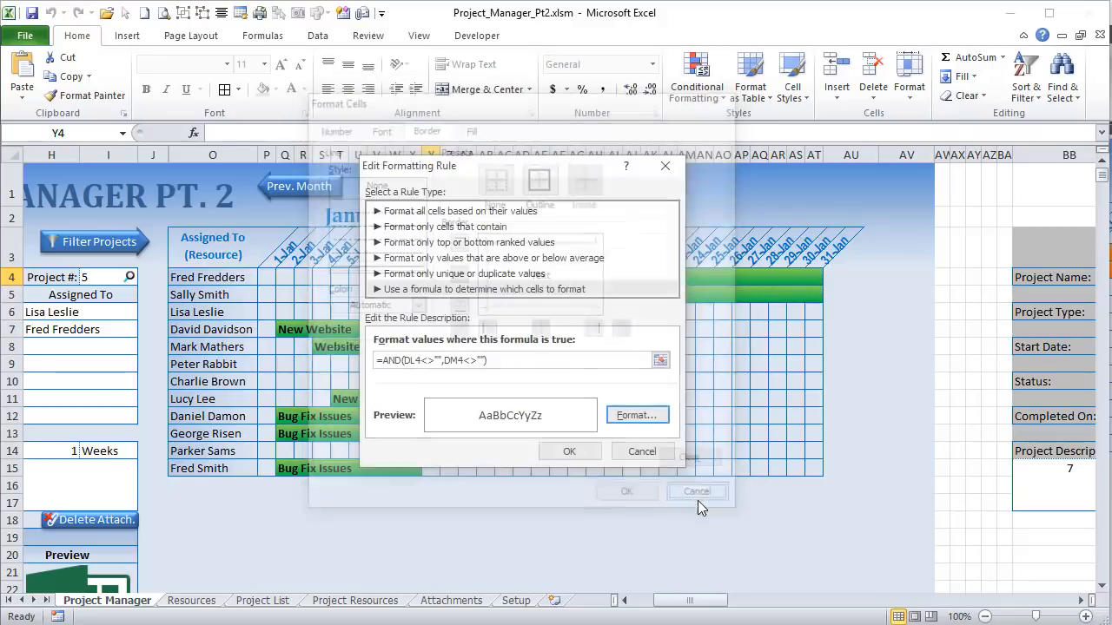
left_click(642, 452)
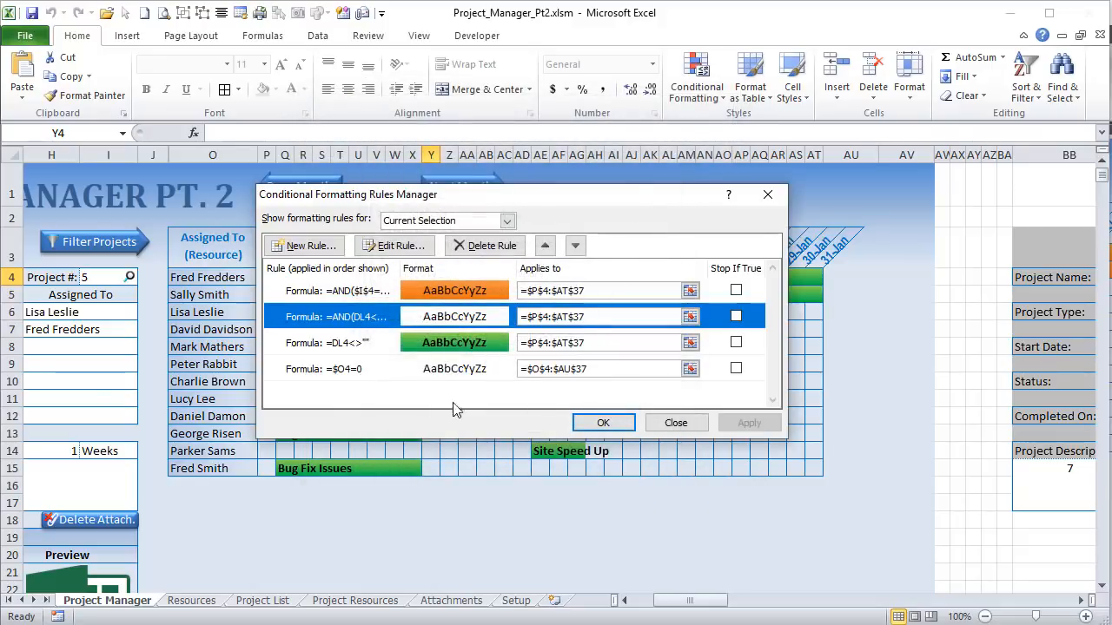
left_click(368, 348)
left_click(360, 370)
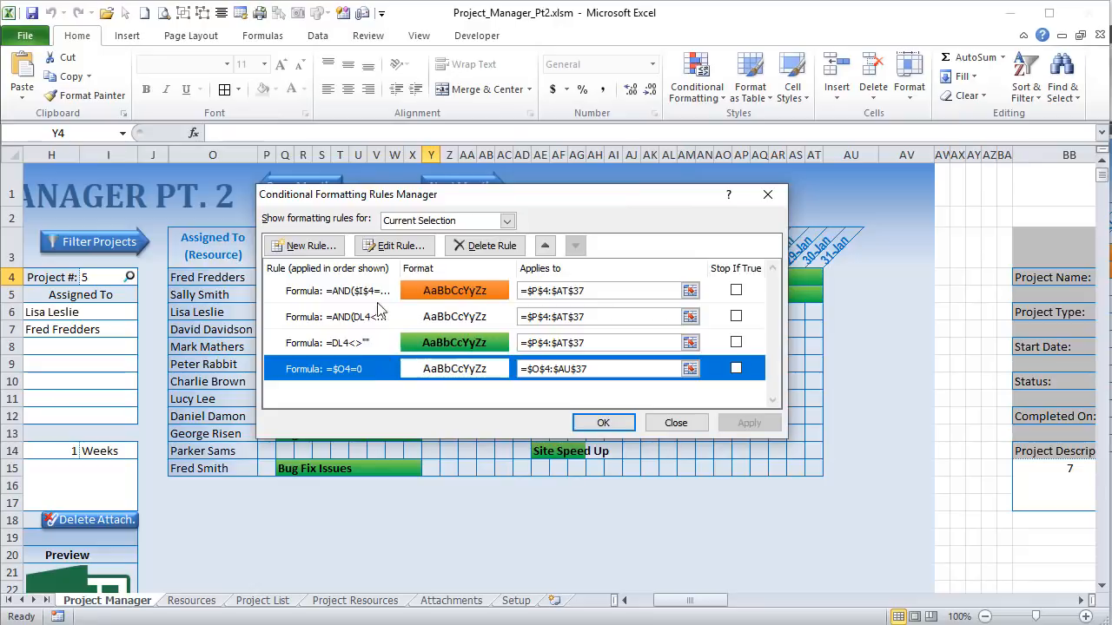
left_click(392, 247)
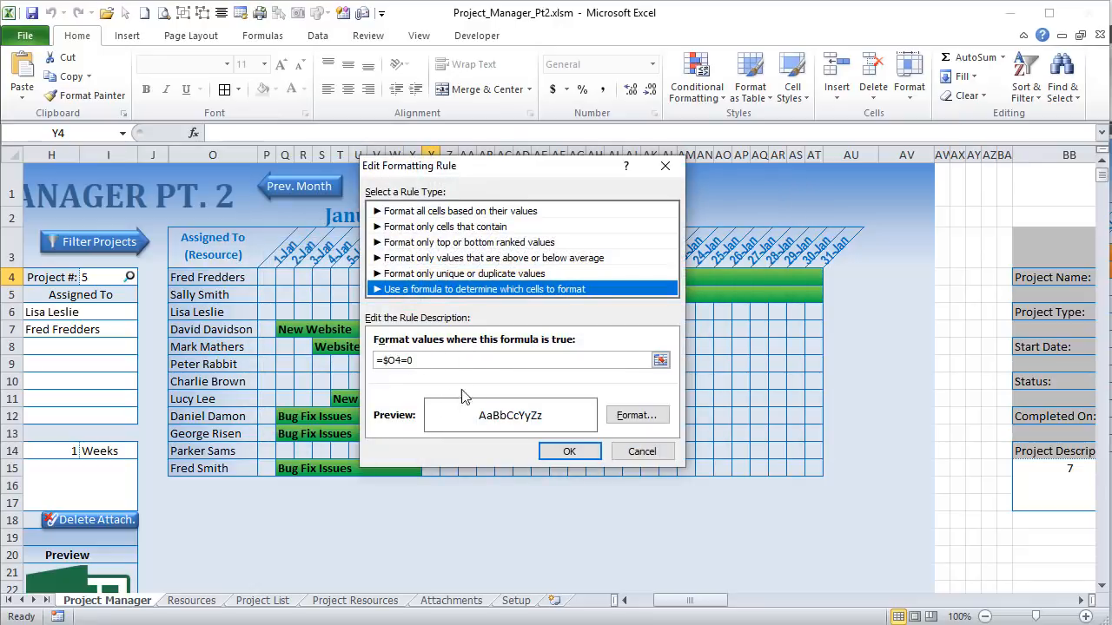
left_click(632, 416)
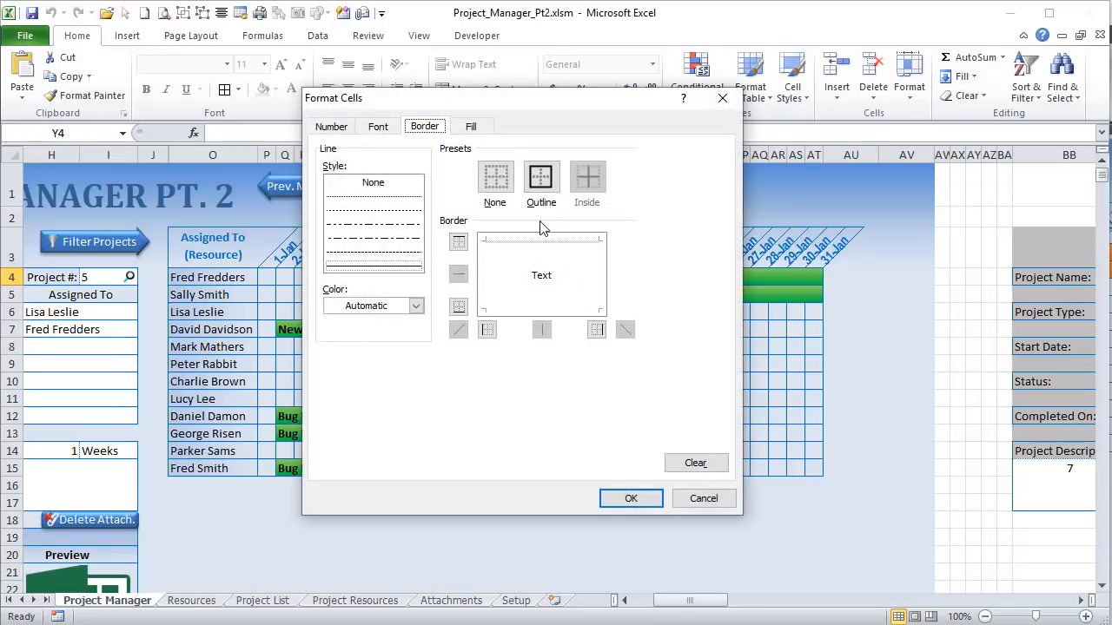
left_click(699, 503)
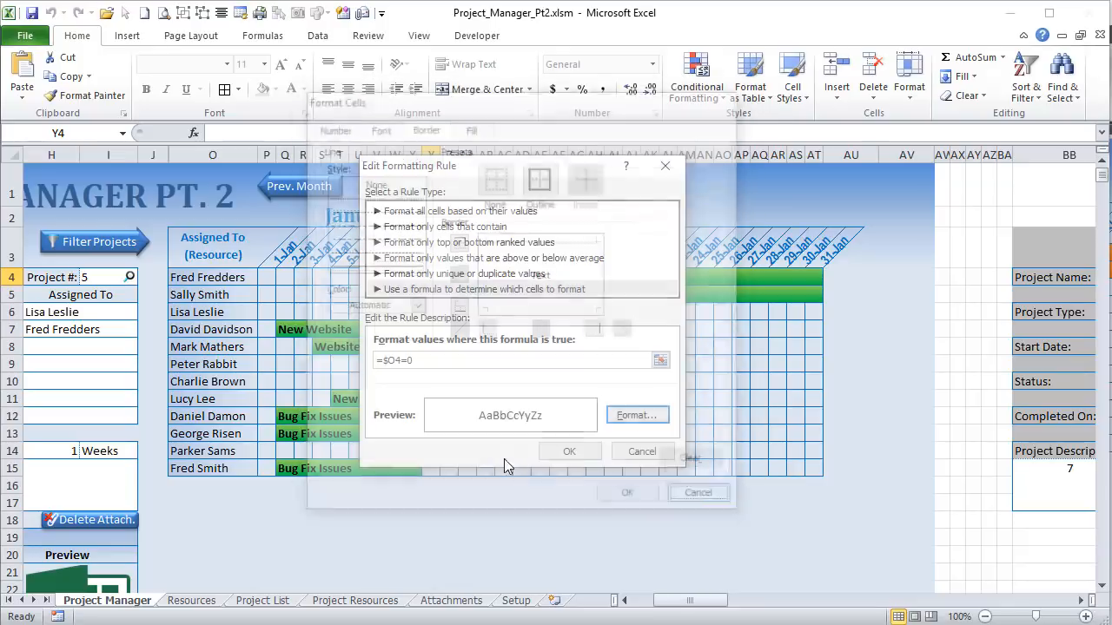
left_click(641, 451)
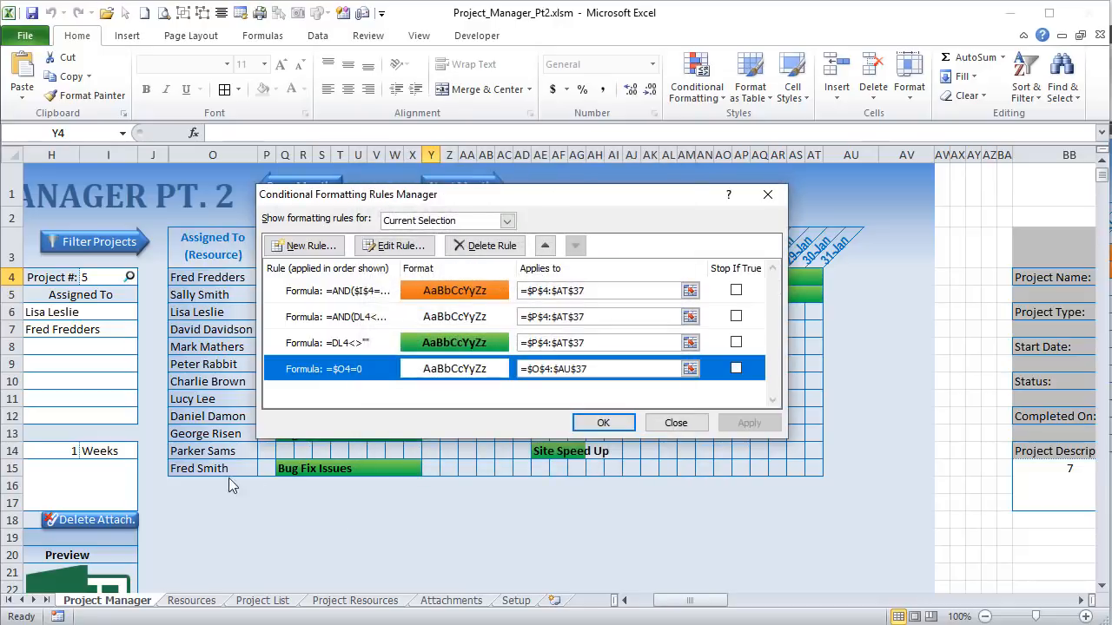
left_click(603, 419)
left_click_drag(211, 482, 817, 486)
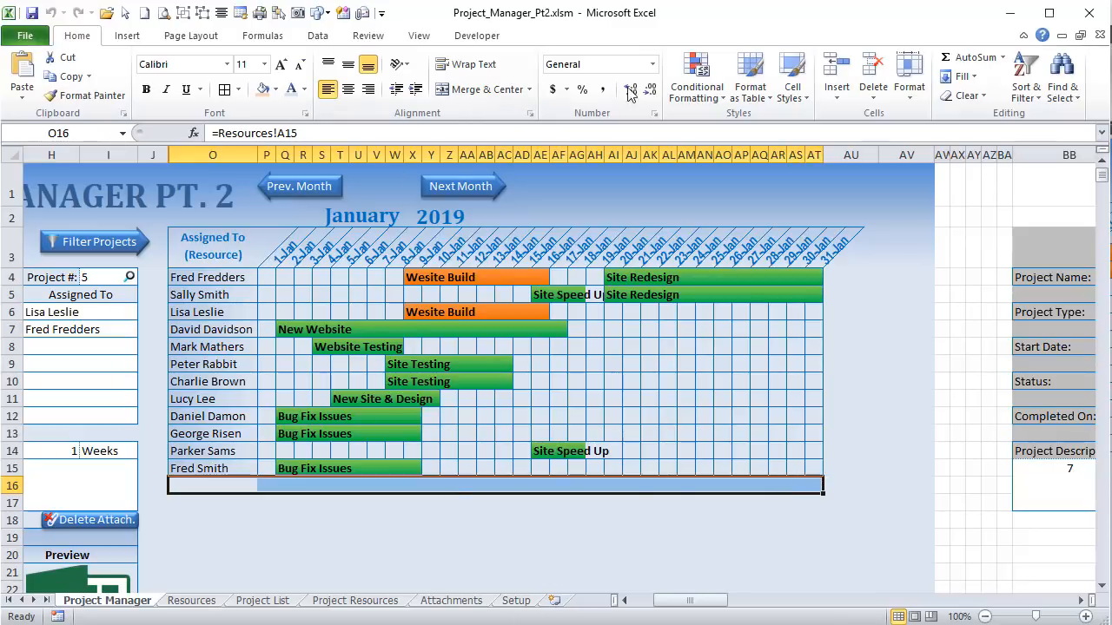
Step: Review the rules in the Conditional Formatting Rules Manager, then close it
left_click(695, 87)
left_click(626, 351)
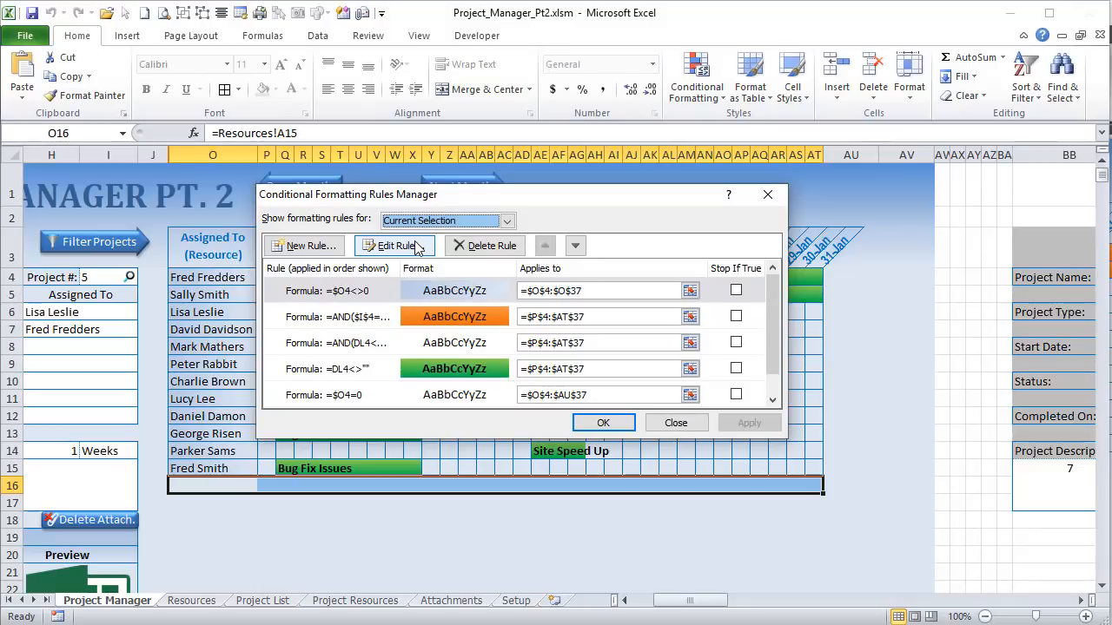
left_click(676, 423)
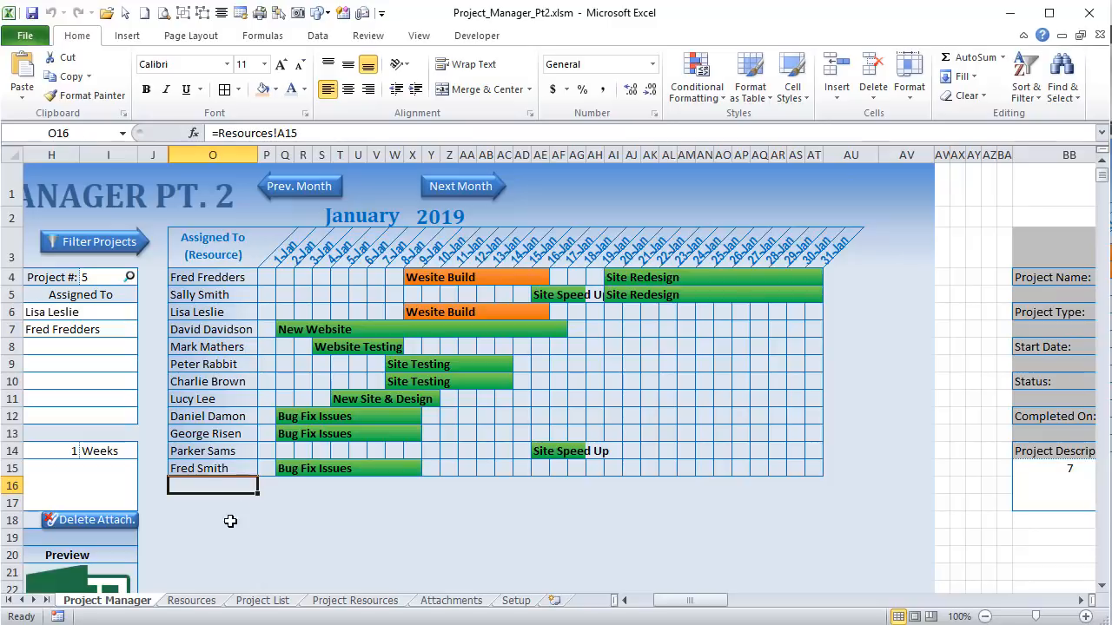
Step: Check the Project List's empty row below the last project, then return to Project Manager and select O15
left_click(260, 600)
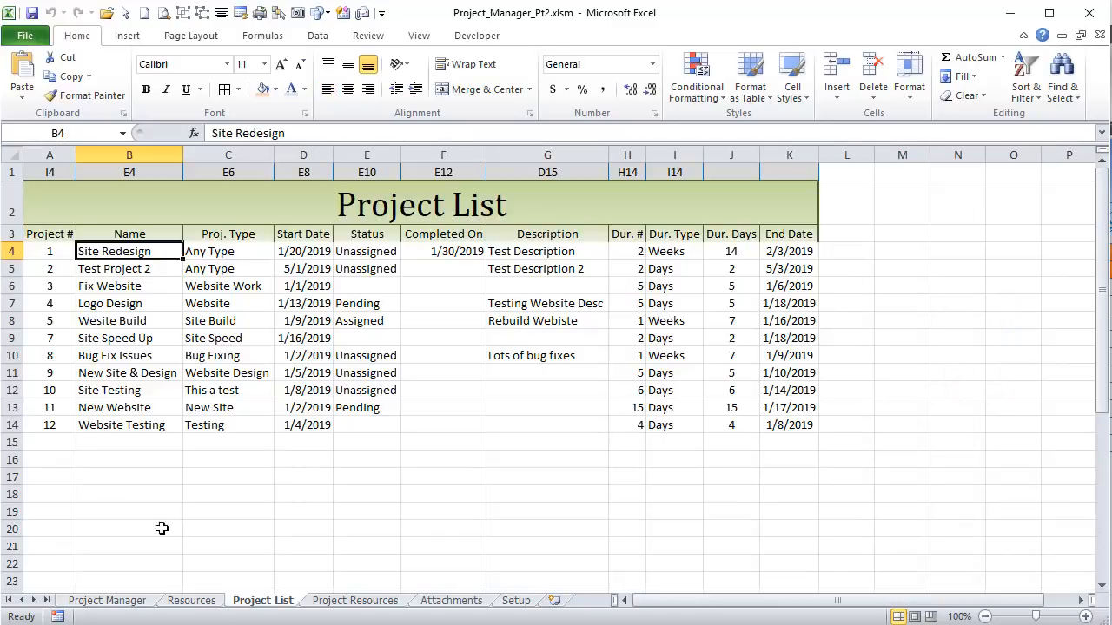
left_click(59, 442)
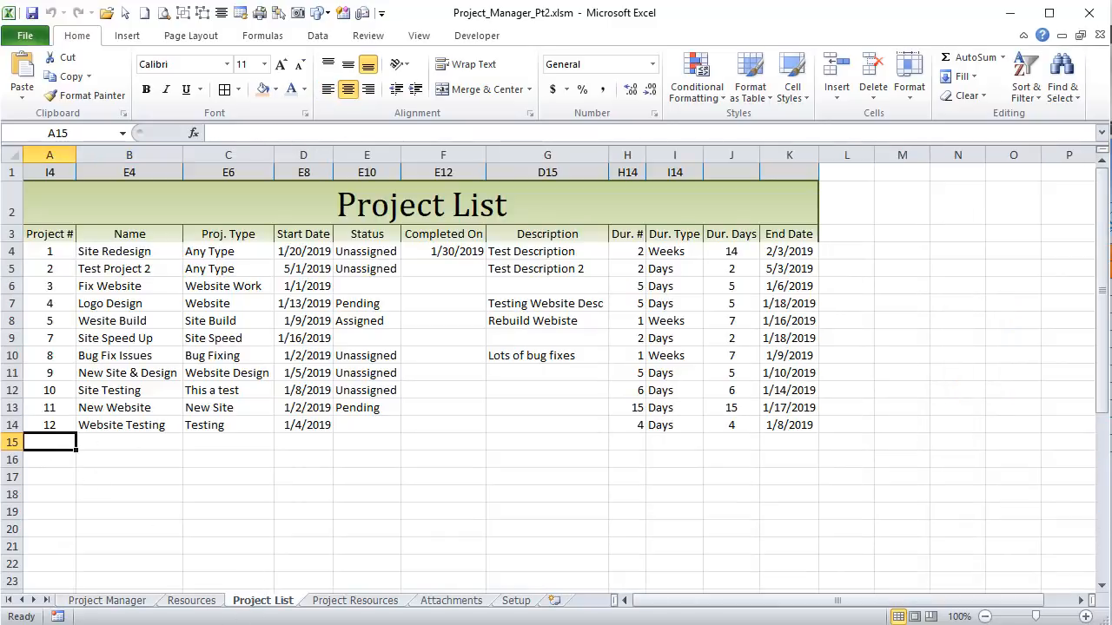
left_click(143, 603)
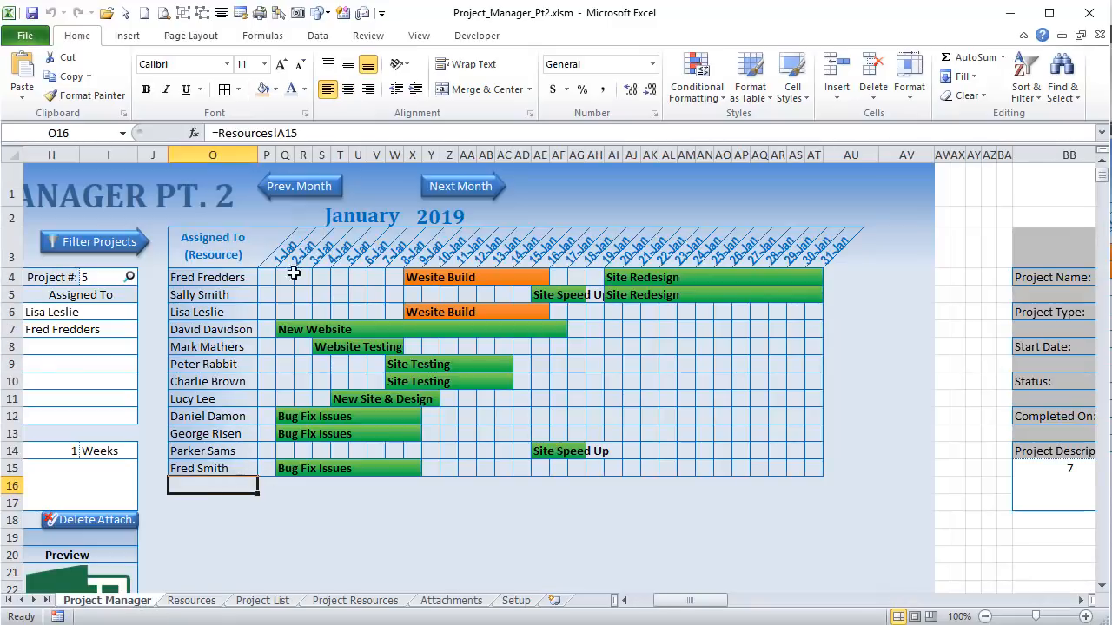
left_click(236, 466)
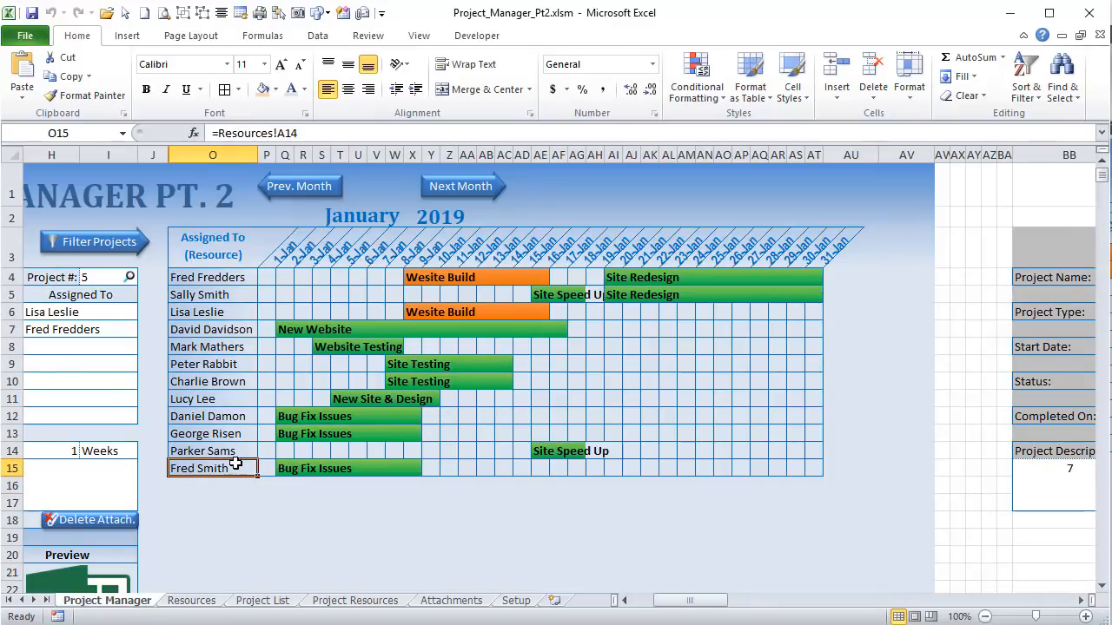
left_click(691, 86)
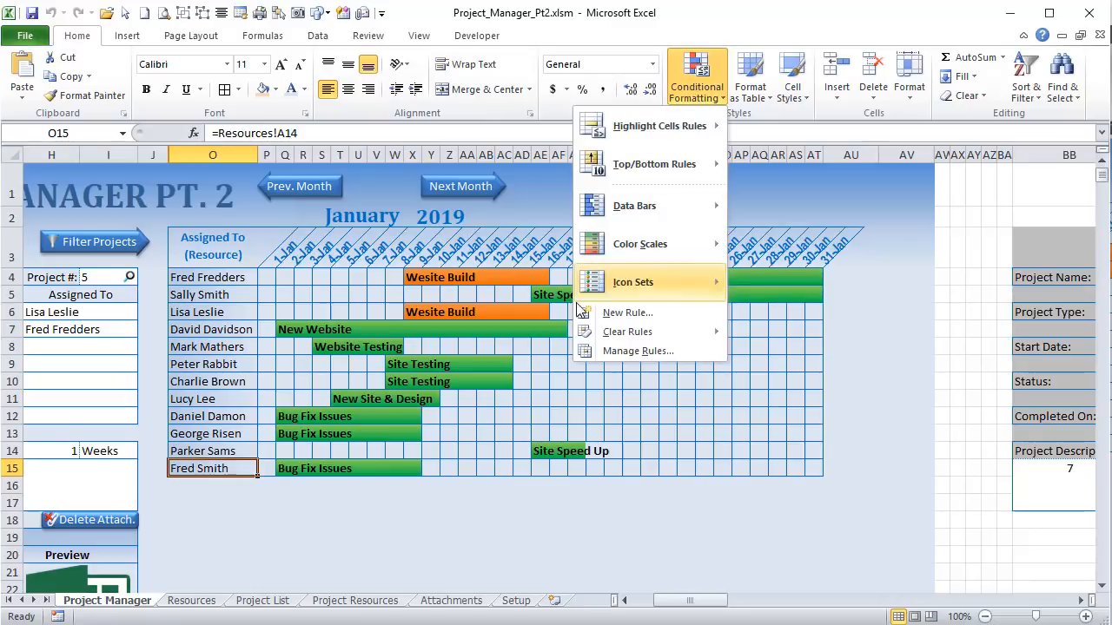
left_click(588, 351)
left_click(336, 316)
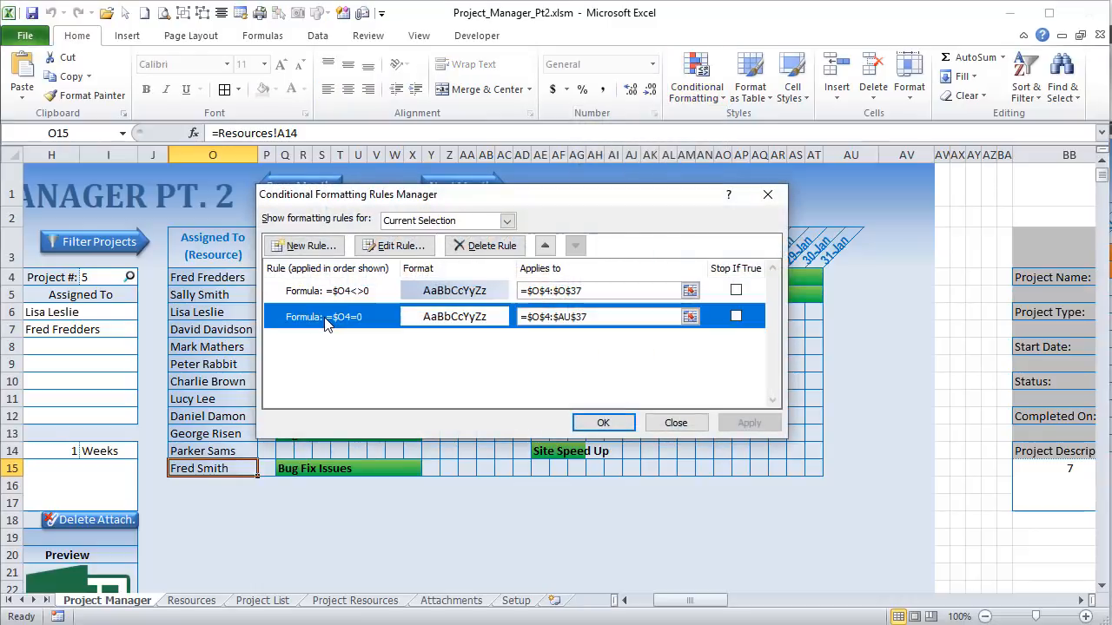
left_click(396, 246)
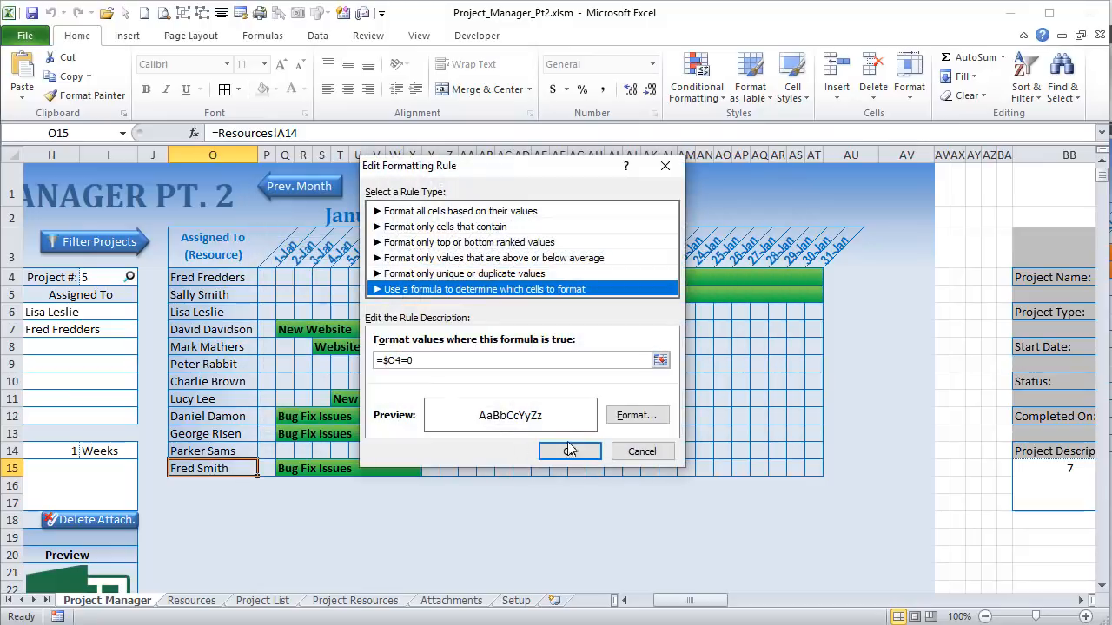
left_click(637, 416)
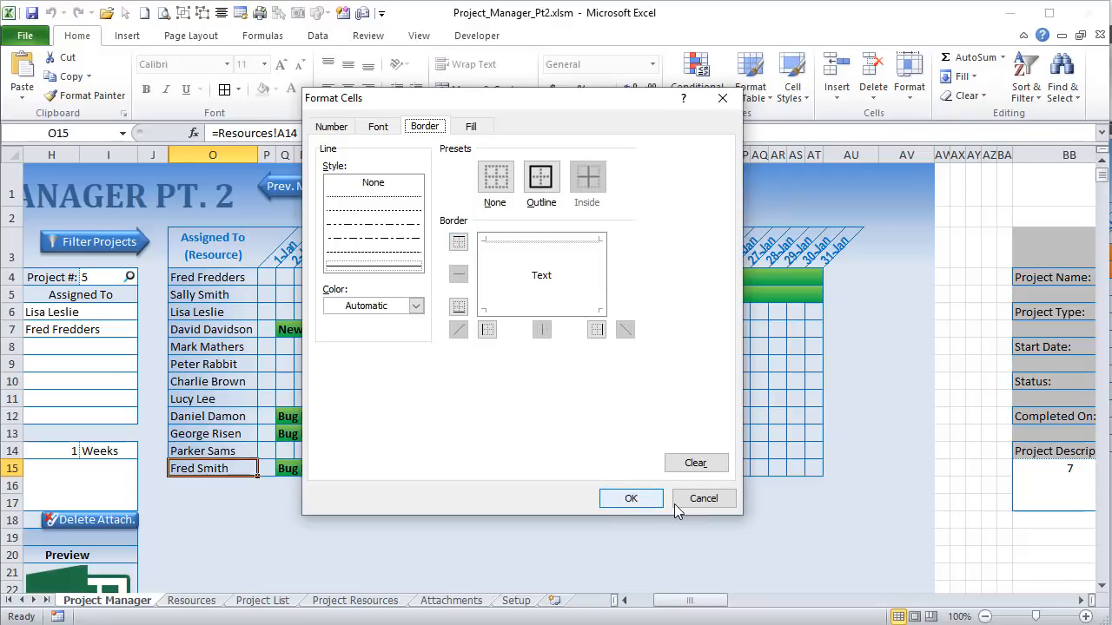
left_click(700, 499)
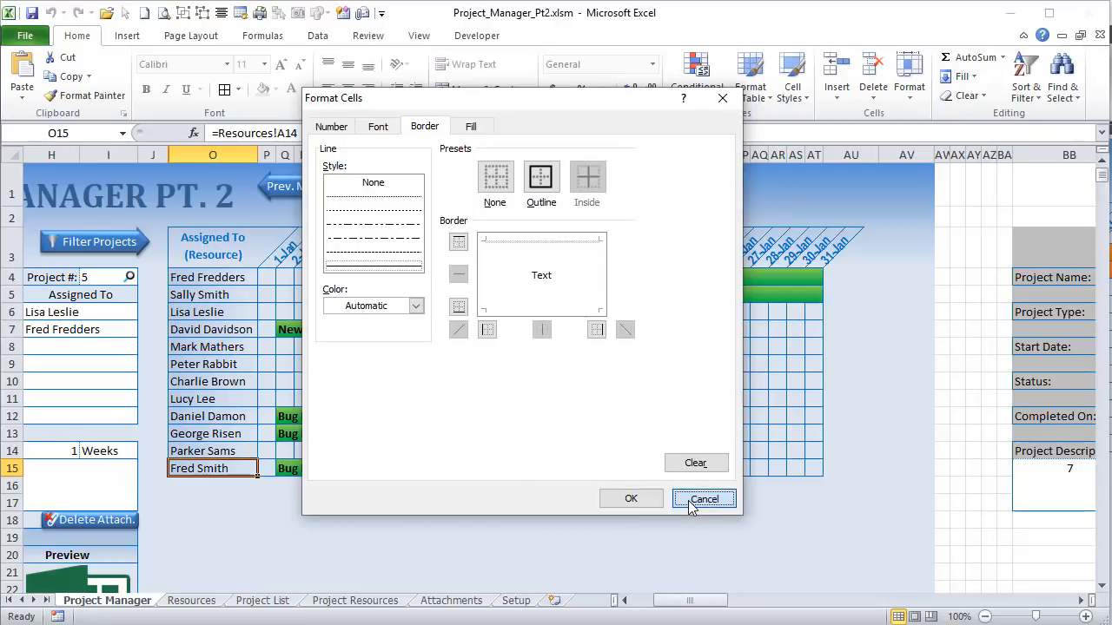
left_click(566, 452)
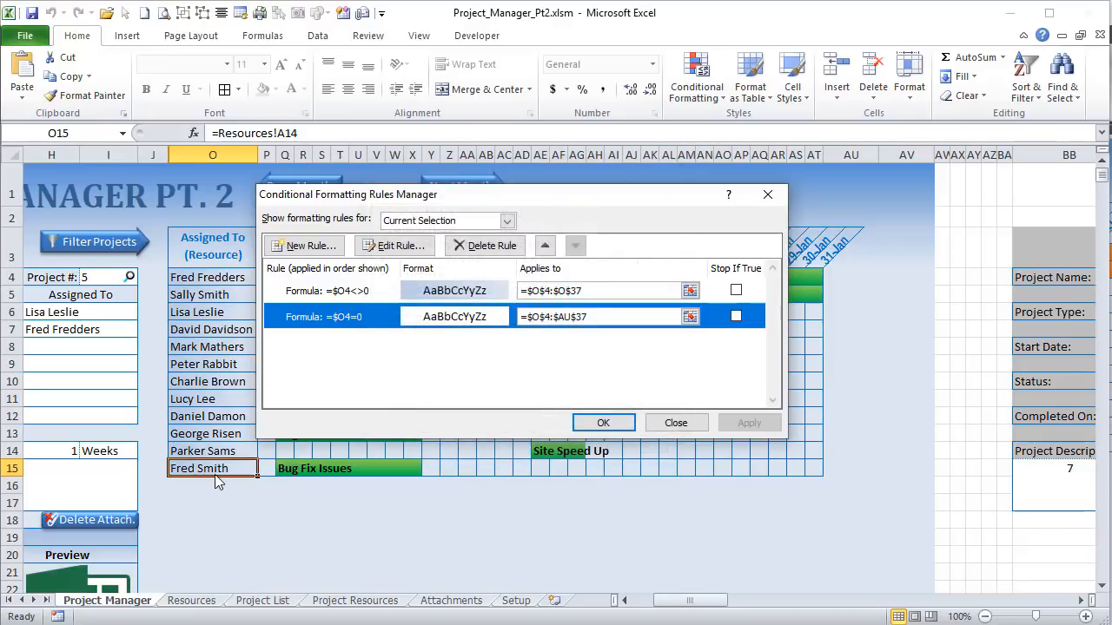
left_click(667, 424)
left_click(231, 492)
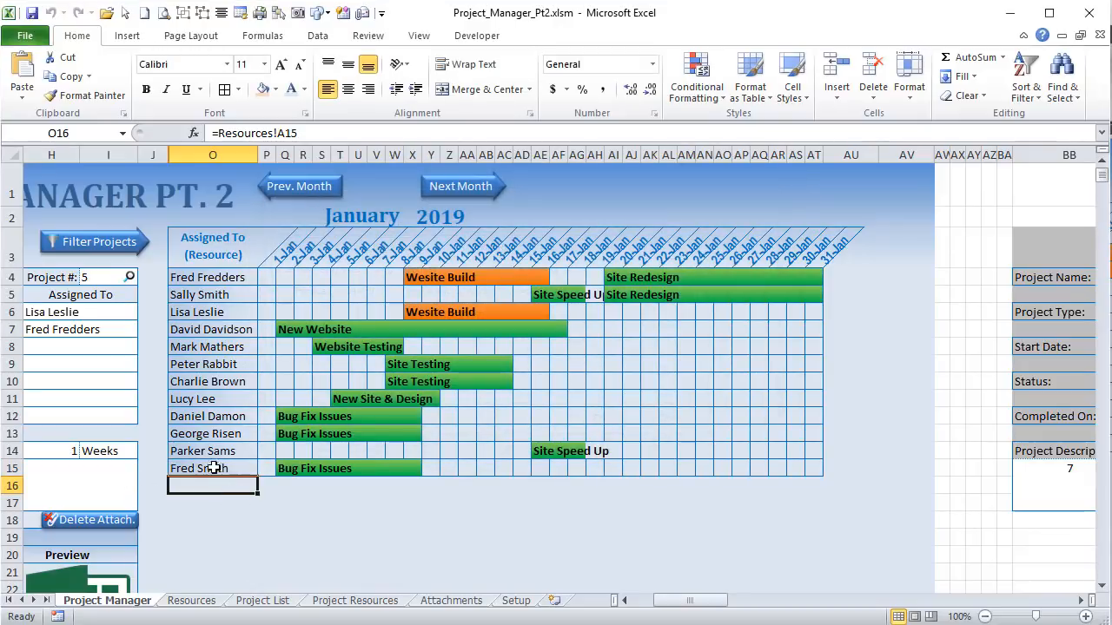
left_click(215, 463)
left_click(214, 484)
left_click(210, 471)
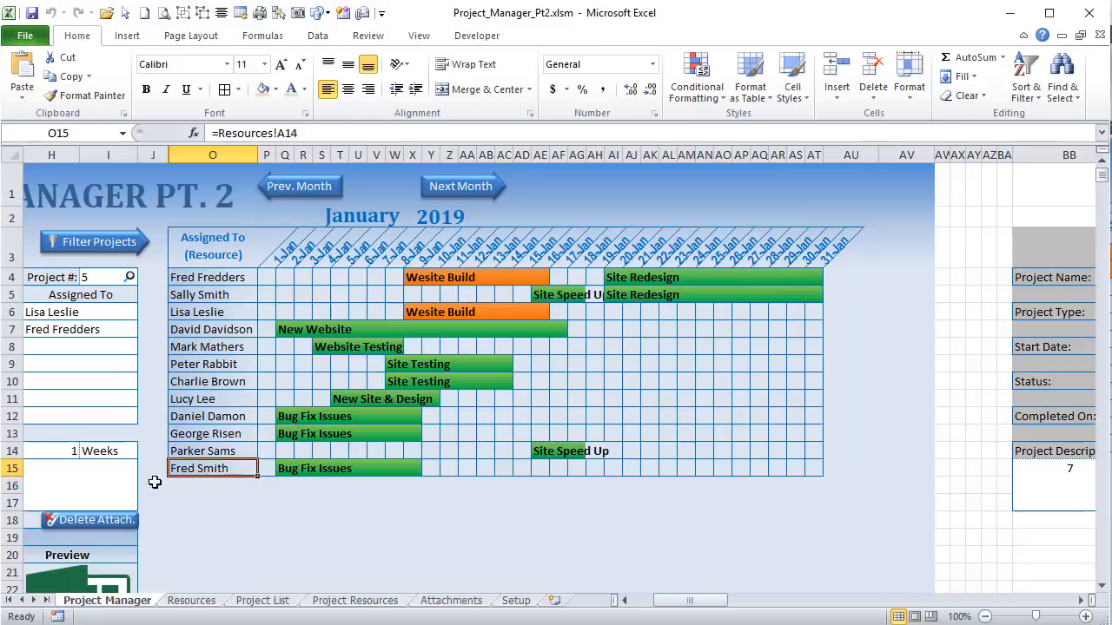
left_click(678, 102)
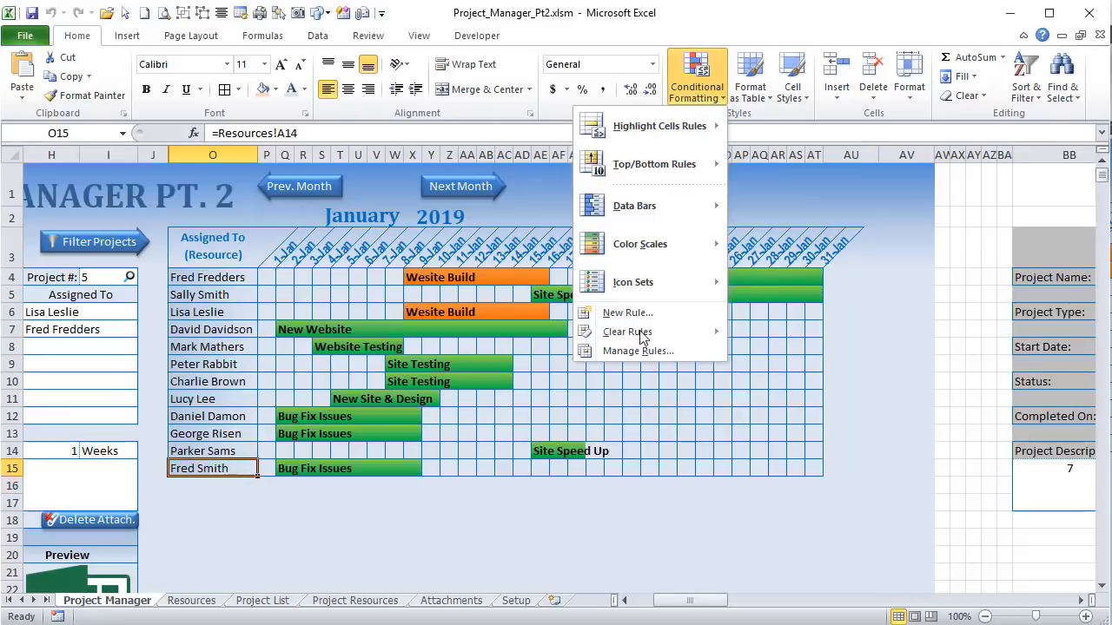
left_click(647, 351)
left_click(373, 320)
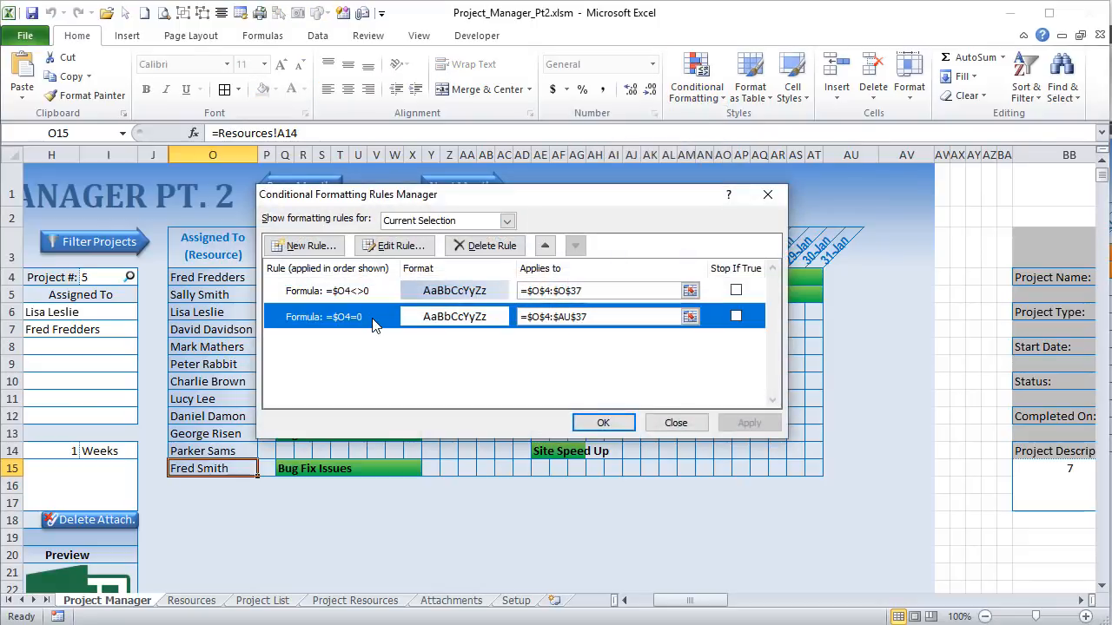
left_click(382, 289)
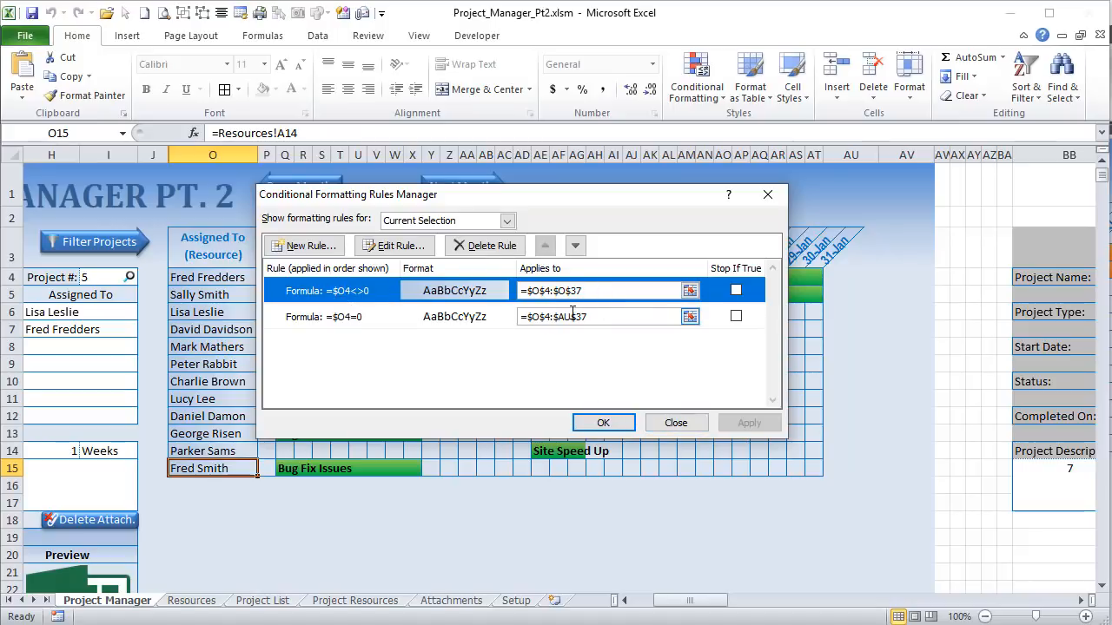
left_click(599, 317)
left_click_drag(599, 318, 520, 318)
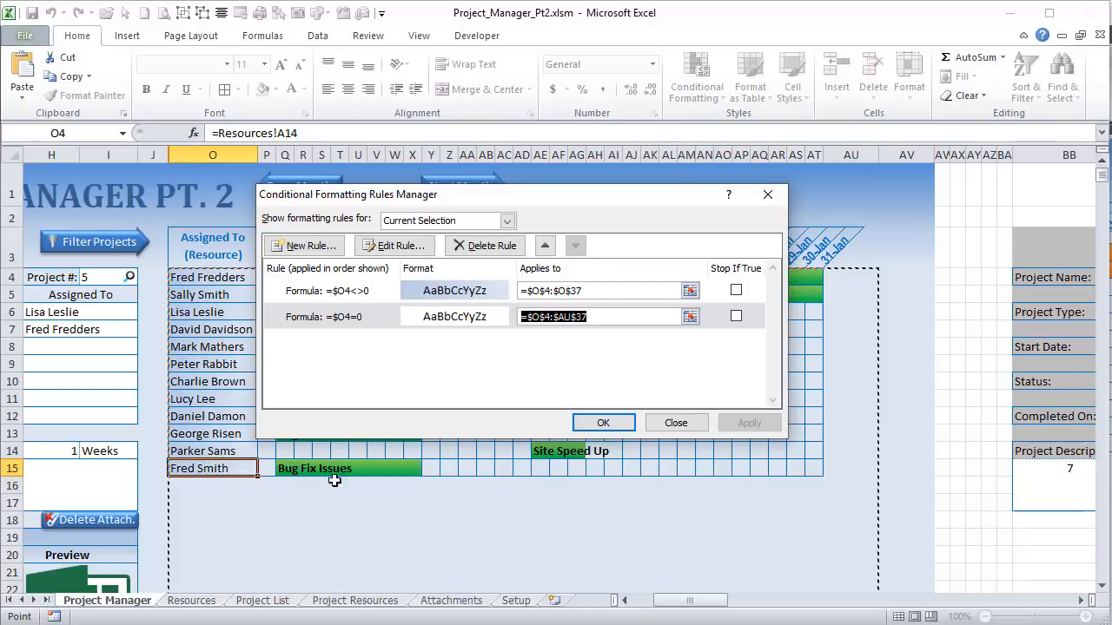
left_click(671, 429)
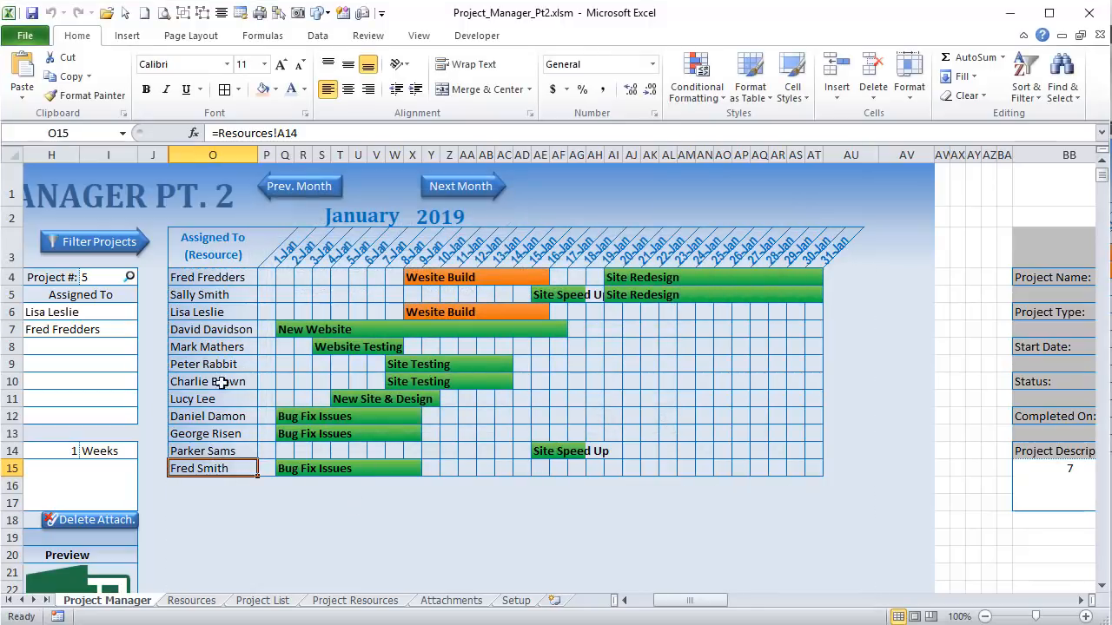
Step: Enter a new resource 'Test' in cell A15 of the Resources sheet
left_click(209, 604)
left_click(61, 444)
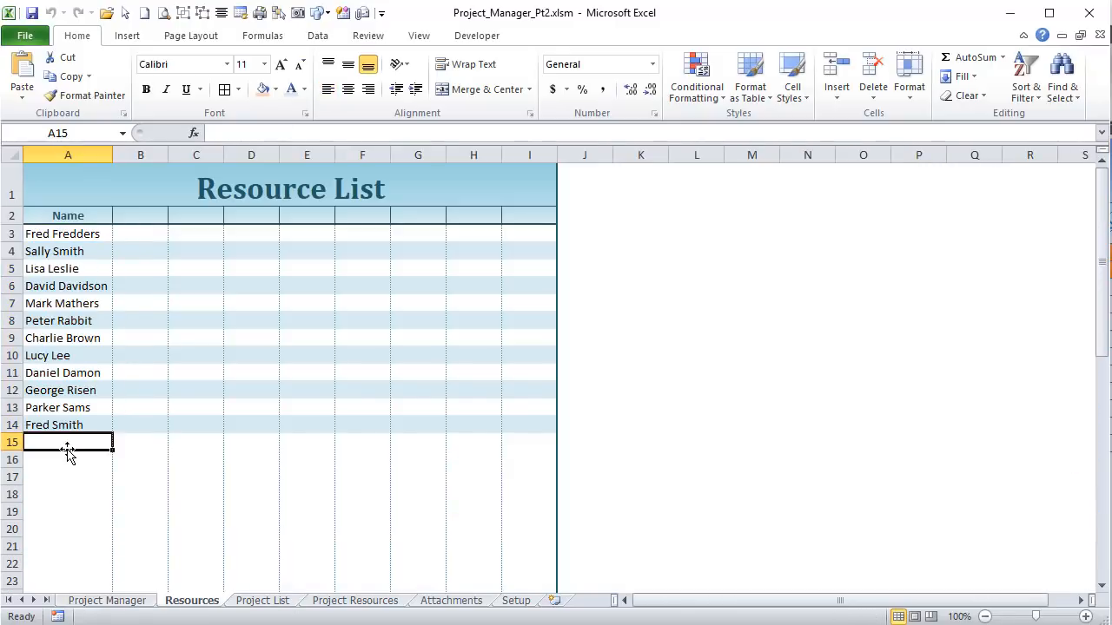
type("Test")
key("Return")
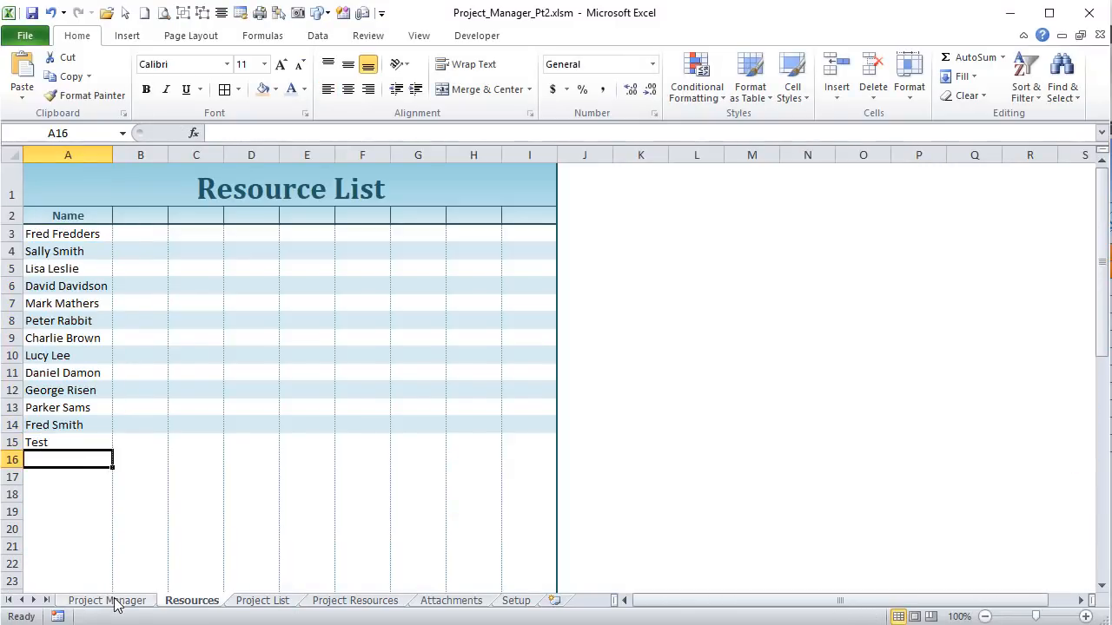
Step: Verify the Project Manager Gantt chart now includes a Test row
left_click(122, 601)
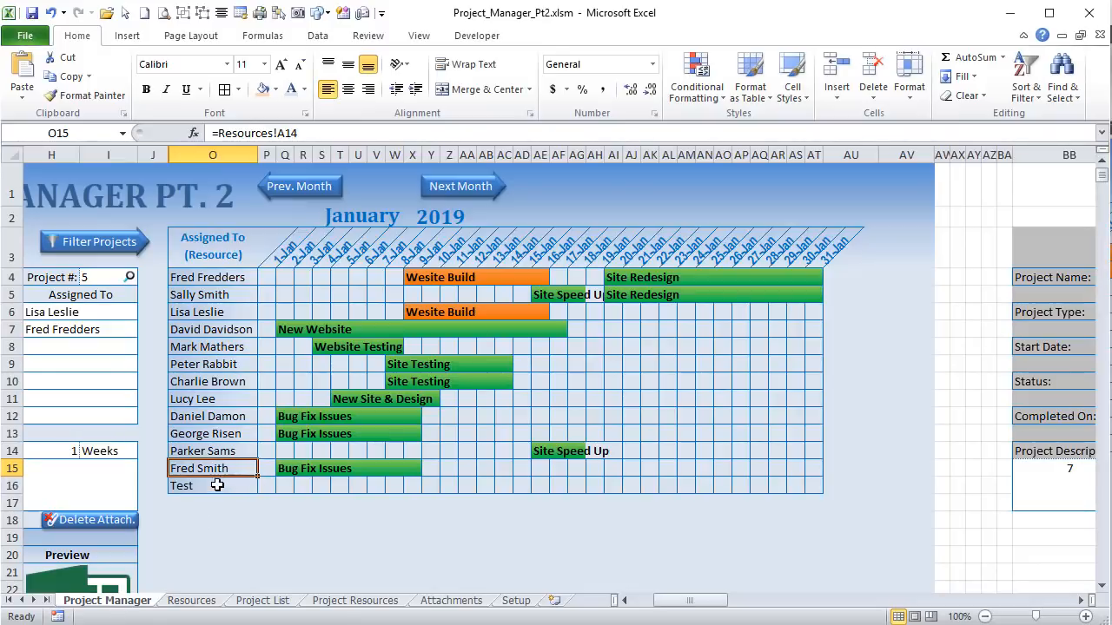
left_click_drag(218, 486, 817, 485)
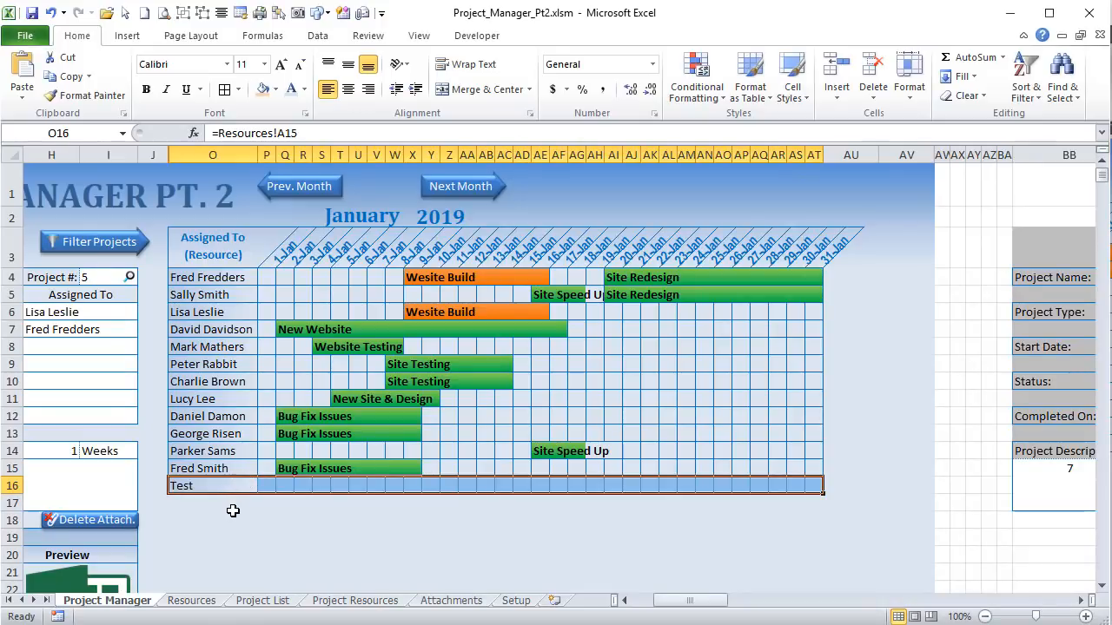
left_click(218, 487)
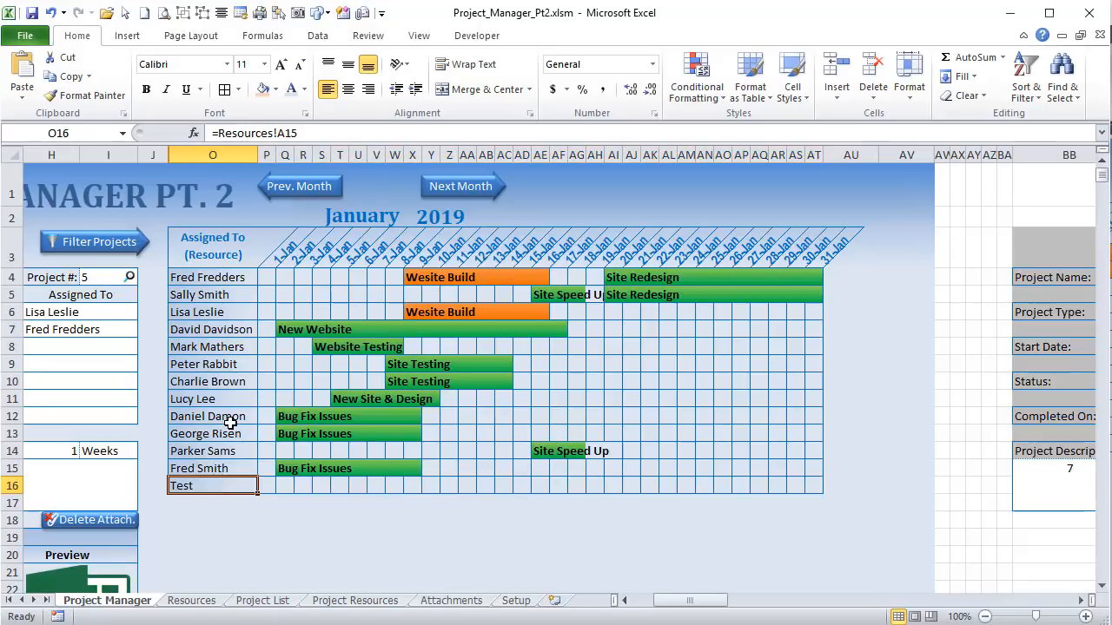
left_click(448, 602)
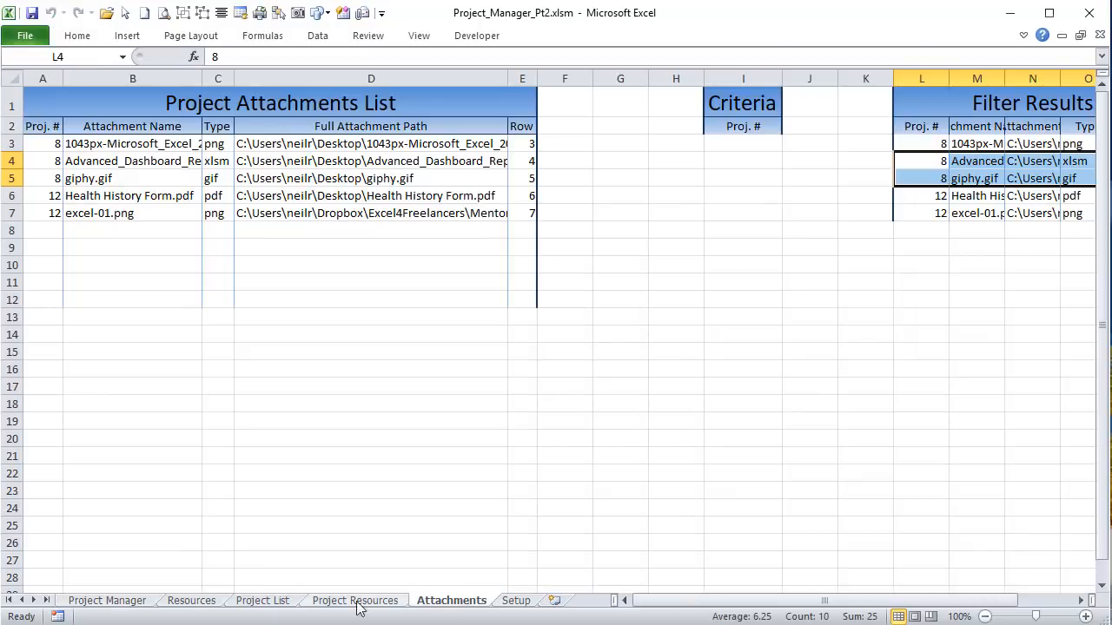
left_click(114, 601)
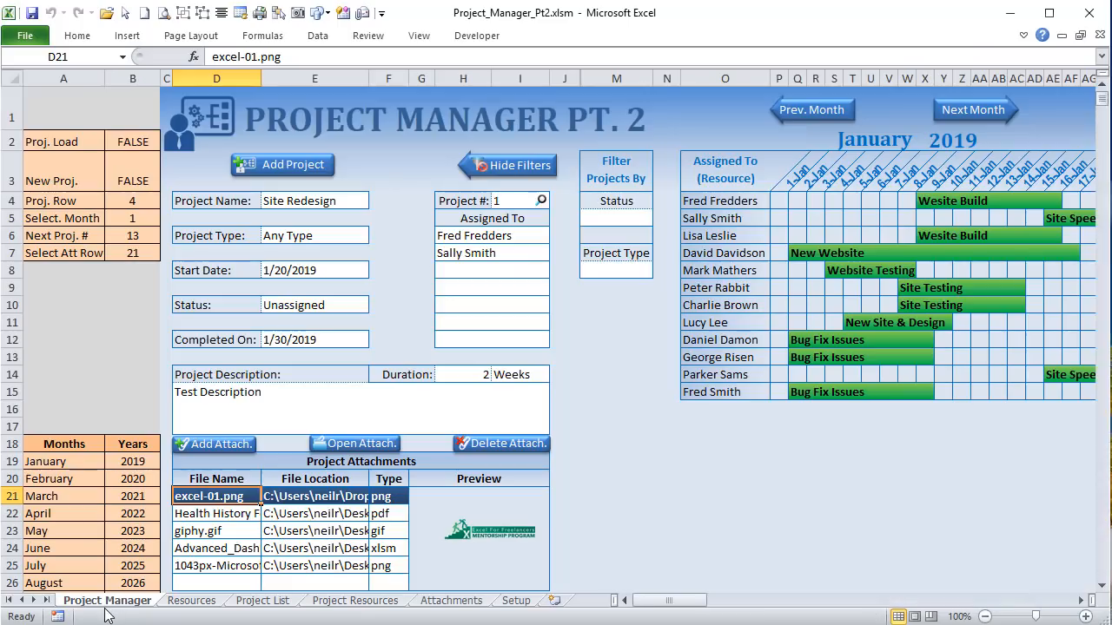
left_click(1080, 605)
left_click(1080, 606)
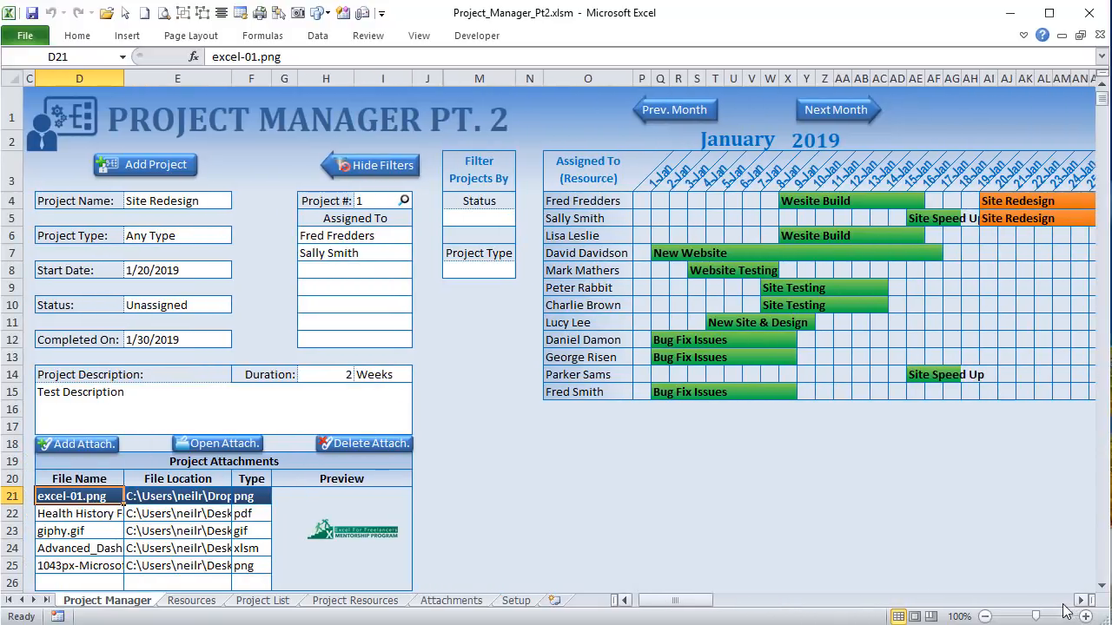